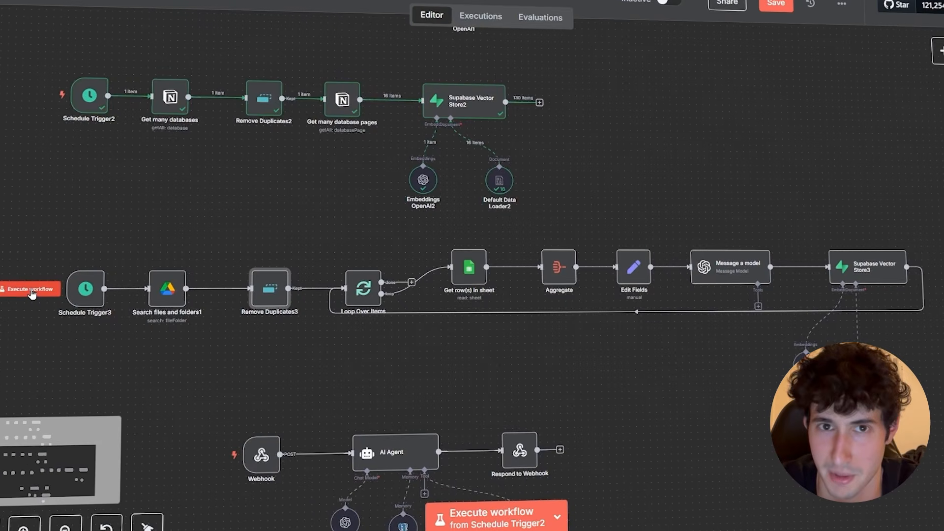
Start a new workflow with a Schedule Trigger as its first step.
click(52, 289)
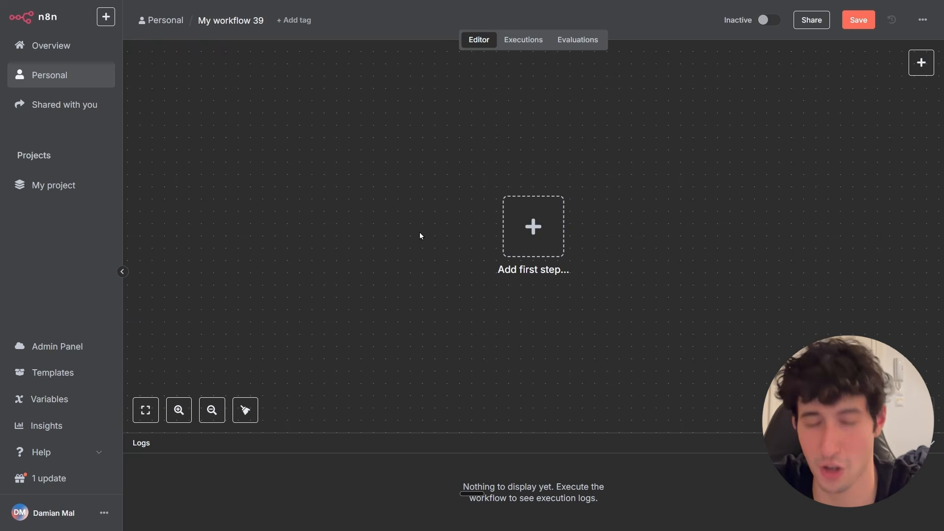
click(521, 230)
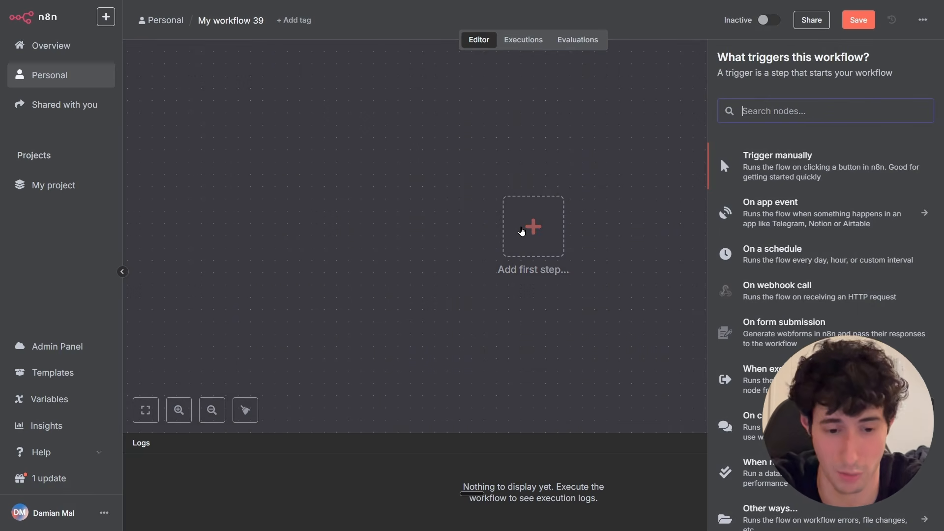
text(sche)
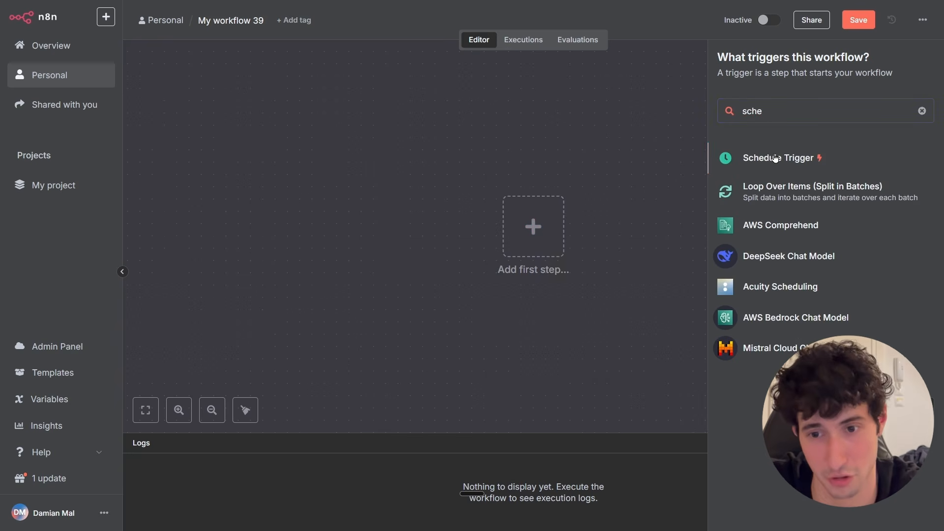
click(775, 158)
click(414, 32)
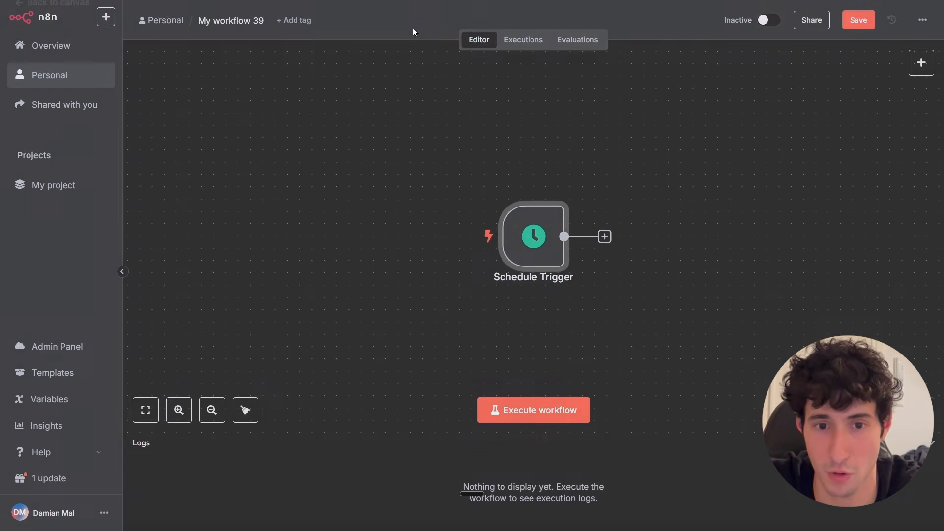
Move the Schedule Trigger node toward the upper left of the canvas.
drag(539, 252, 318, 192)
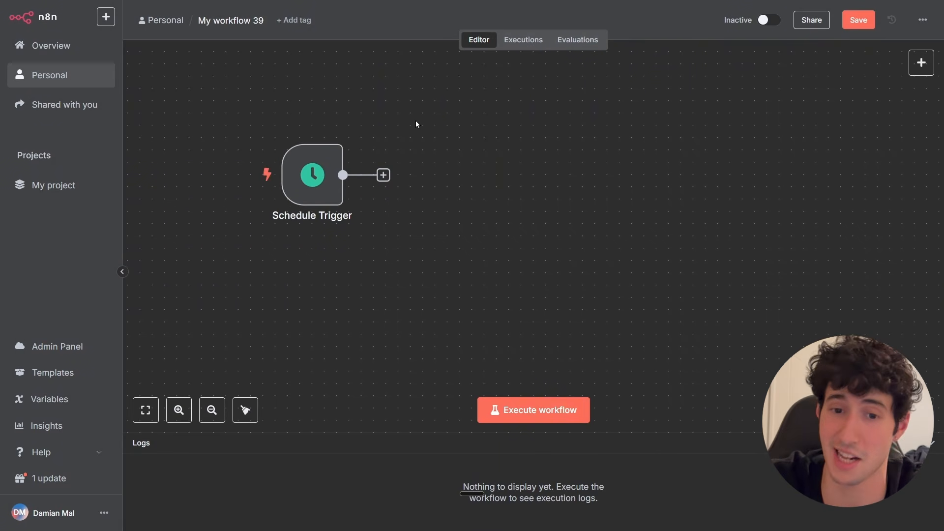
drag(708, 234, 708, 234)
drag(398, 120, 692, 230)
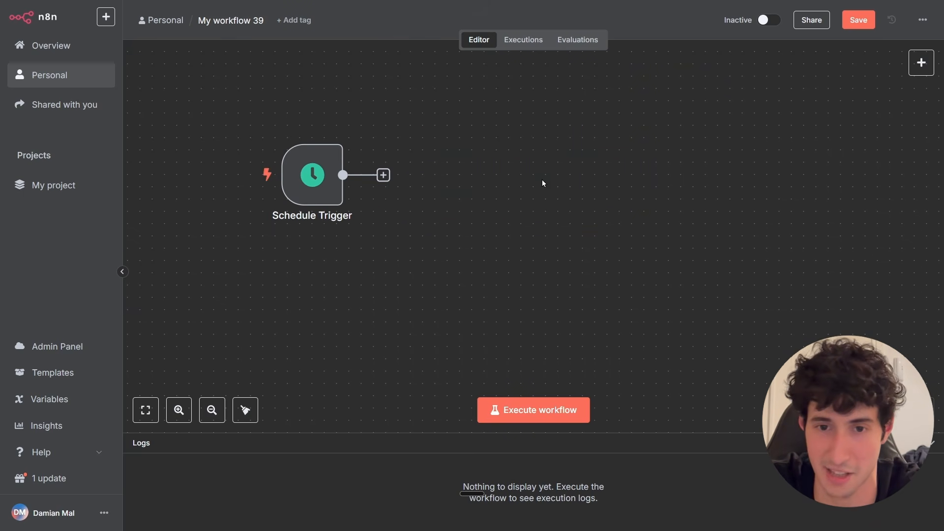
Set the Schedule Trigger's interval to Hours, firing every 1 hour at minute 0.
double_click(323, 176)
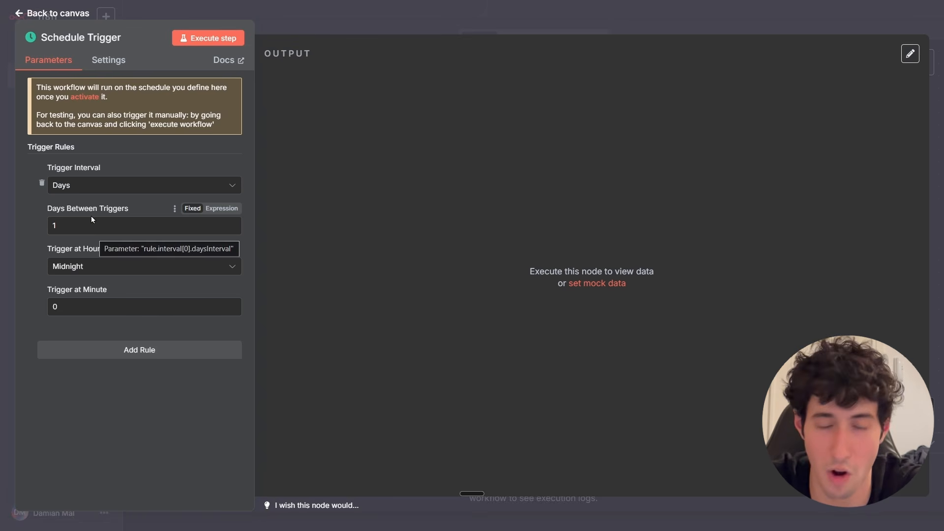
click(81, 190)
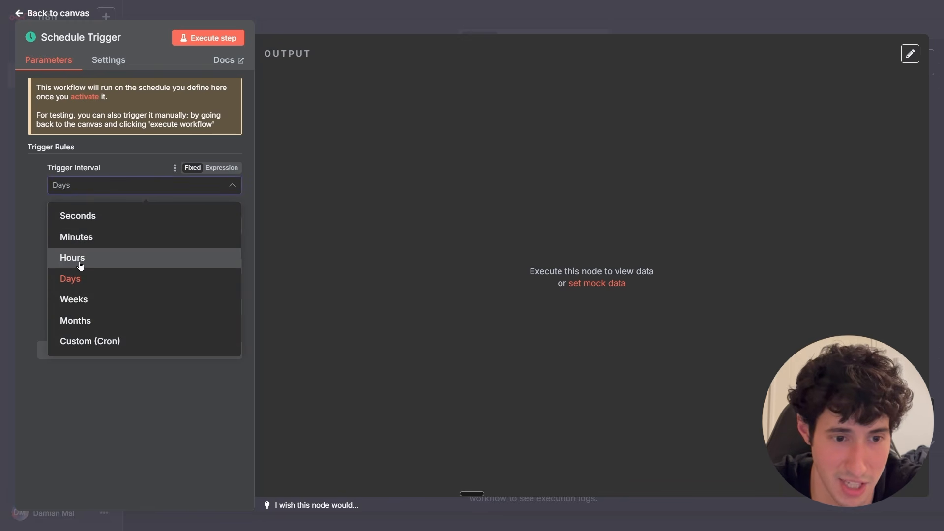
click(81, 259)
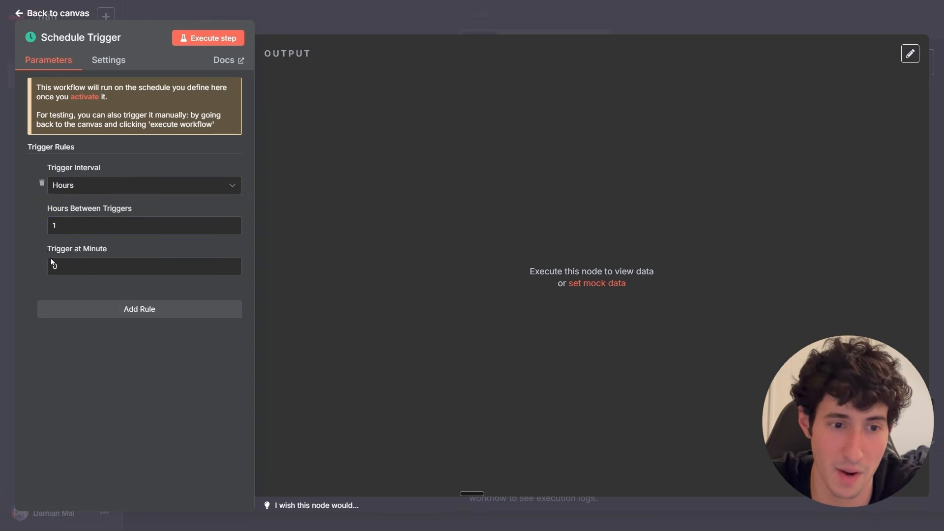
click(66, 273)
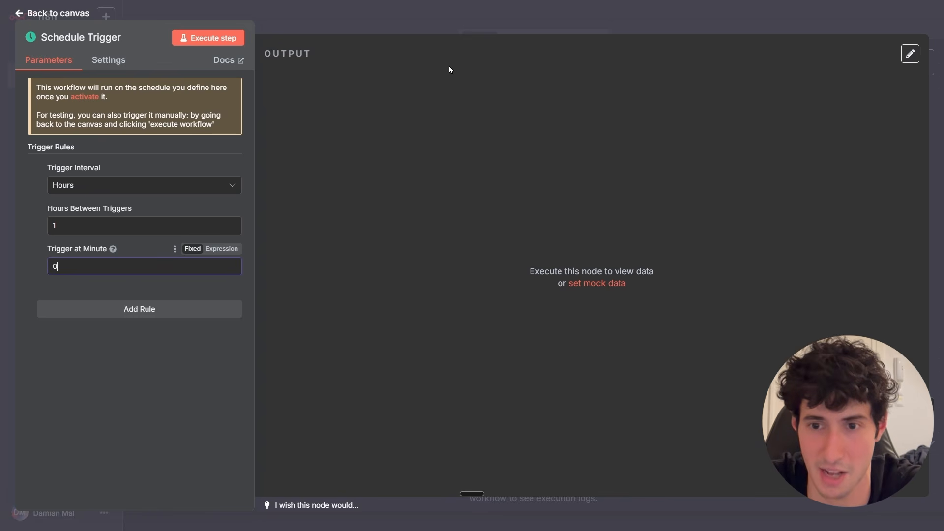
click(462, 31)
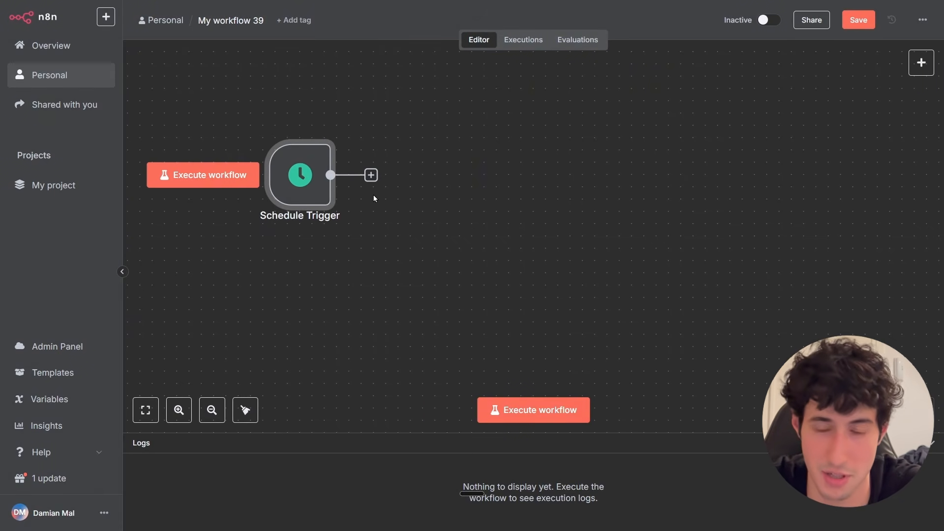
Add a Slack 'Get the history of a channel' node after the Schedule Trigger.
drag(380, 146, 466, 201)
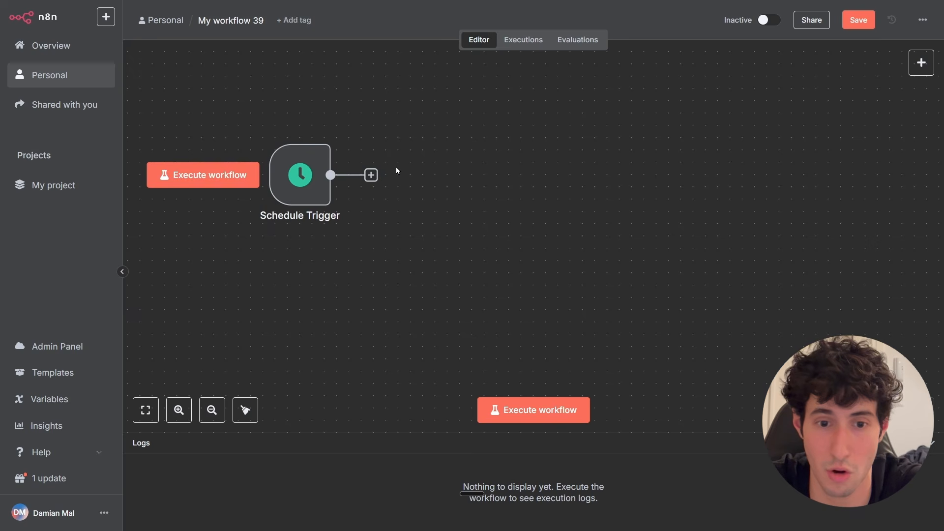
click(371, 175)
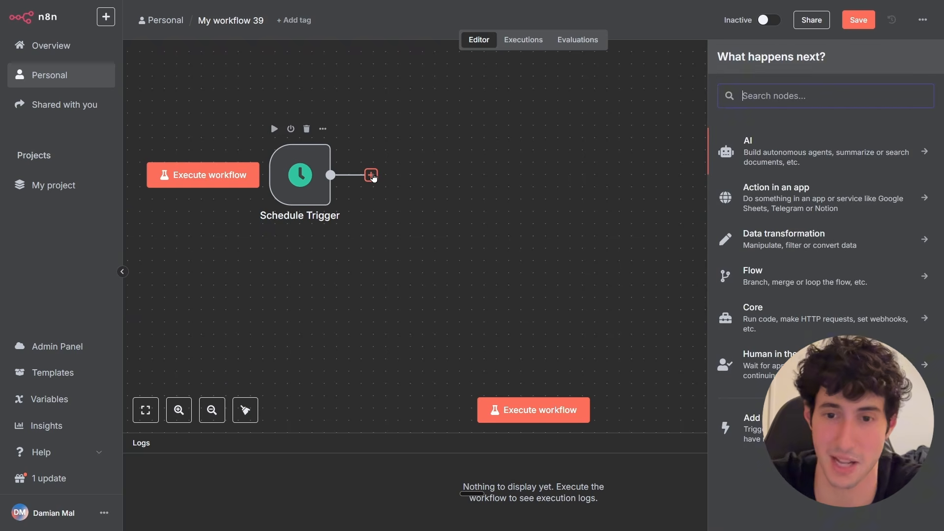
text(slack)
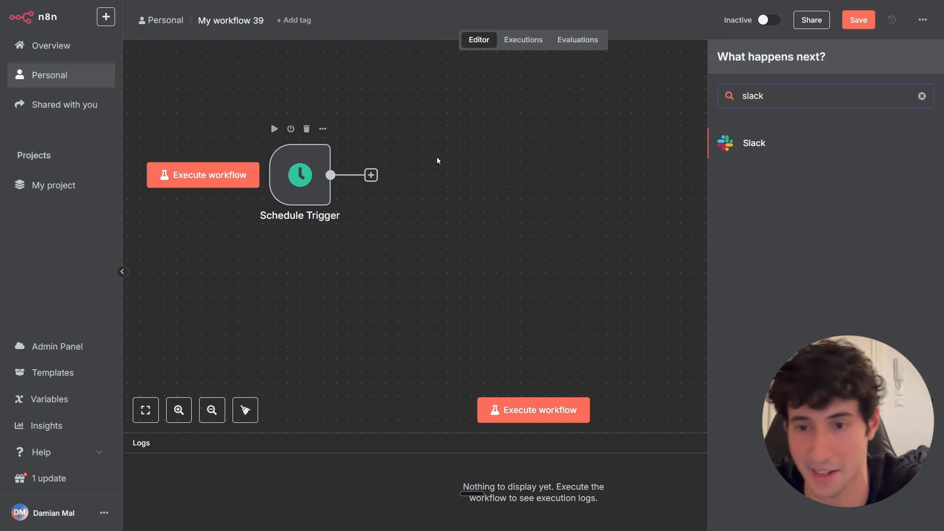
click(761, 148)
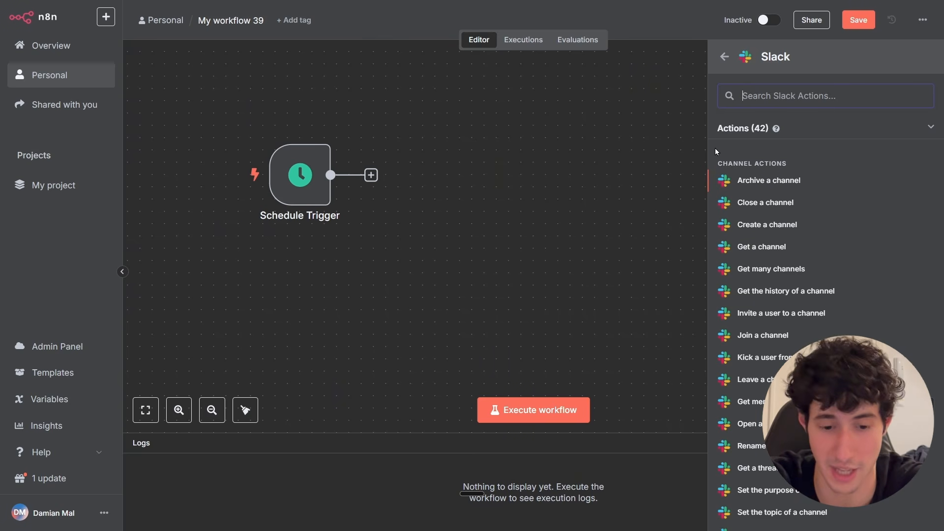
text(hist)
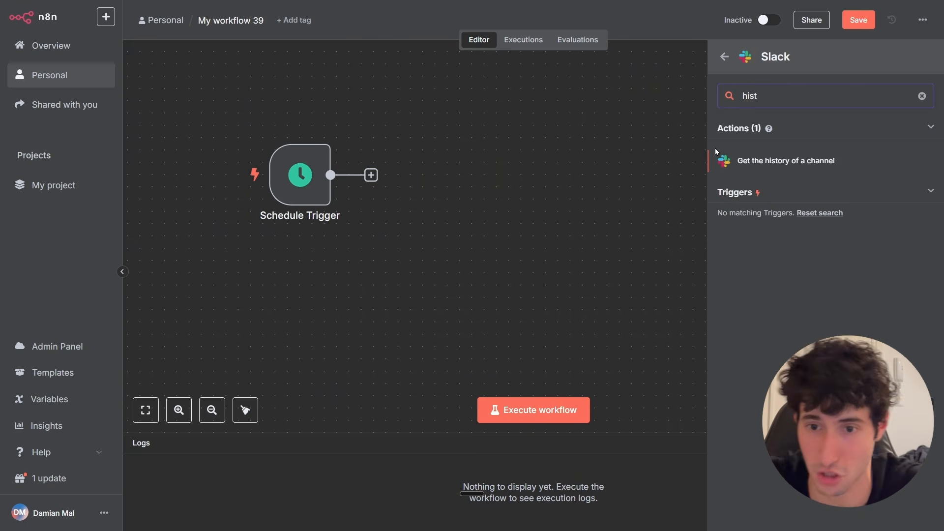
click(794, 166)
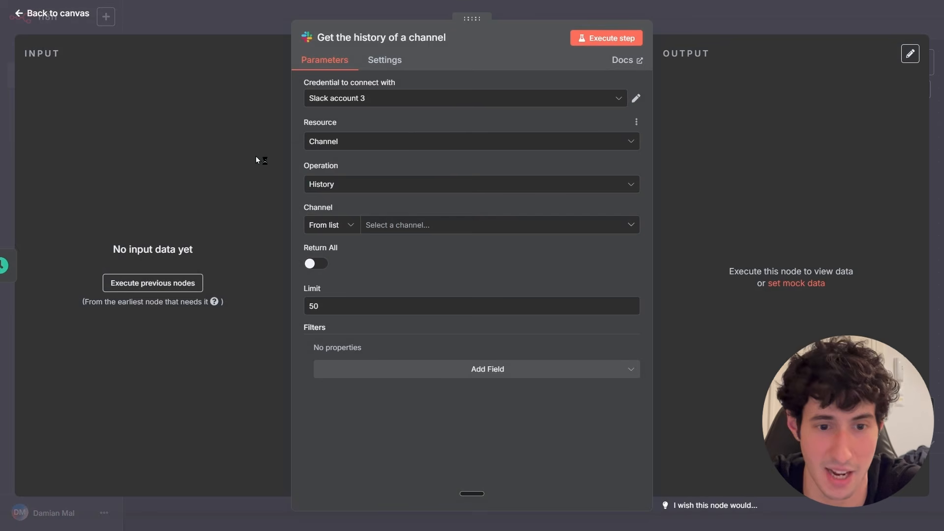
Create a new Slack credential and start connecting the account through OAuth2.
click(454, 99)
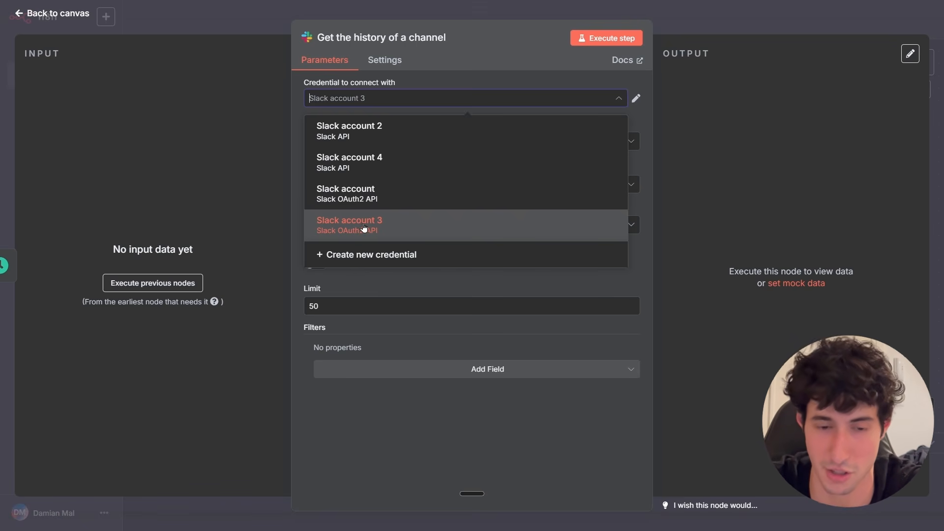
click(348, 259)
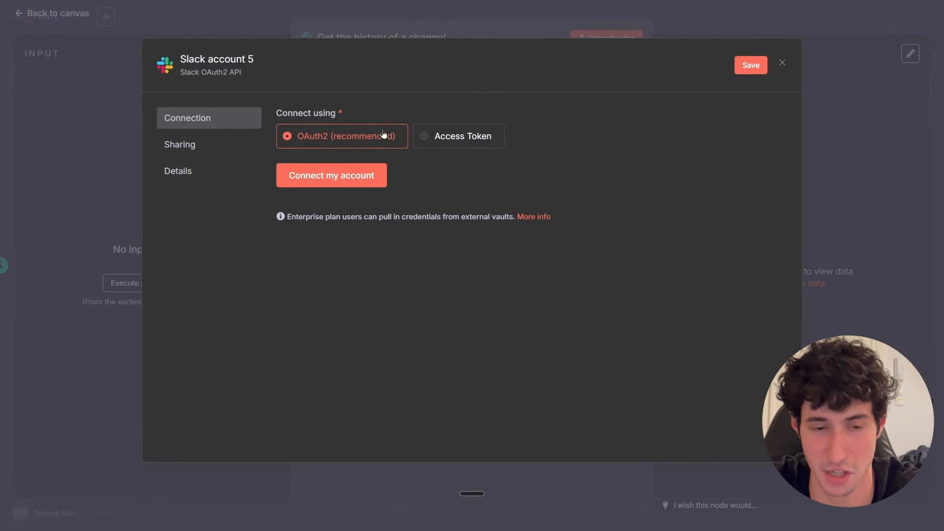
click(446, 139)
click(339, 171)
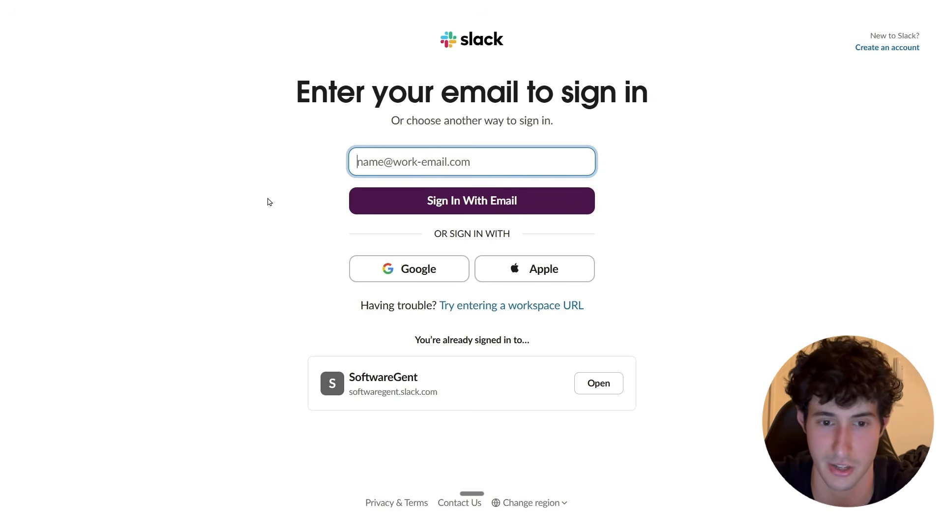
Sign in to Slack with Google and choose to create a new workspace.
click(405, 278)
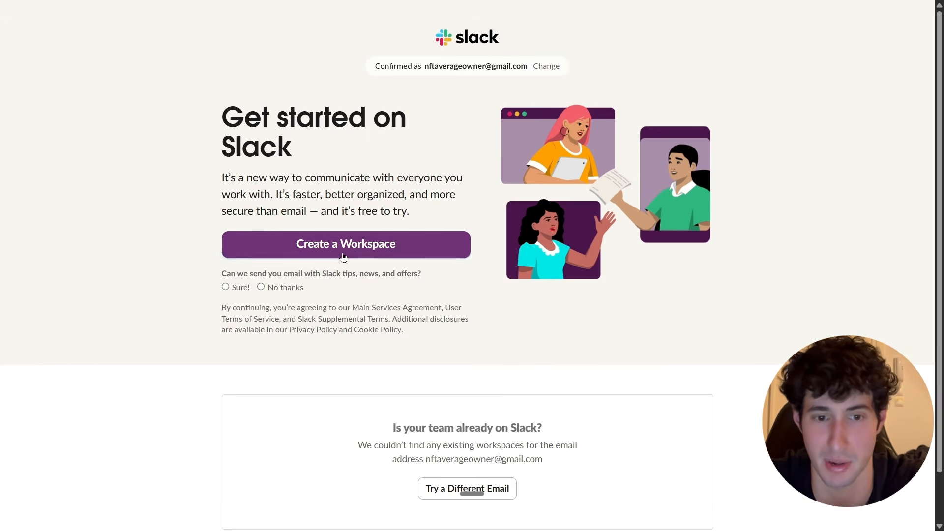
click(342, 246)
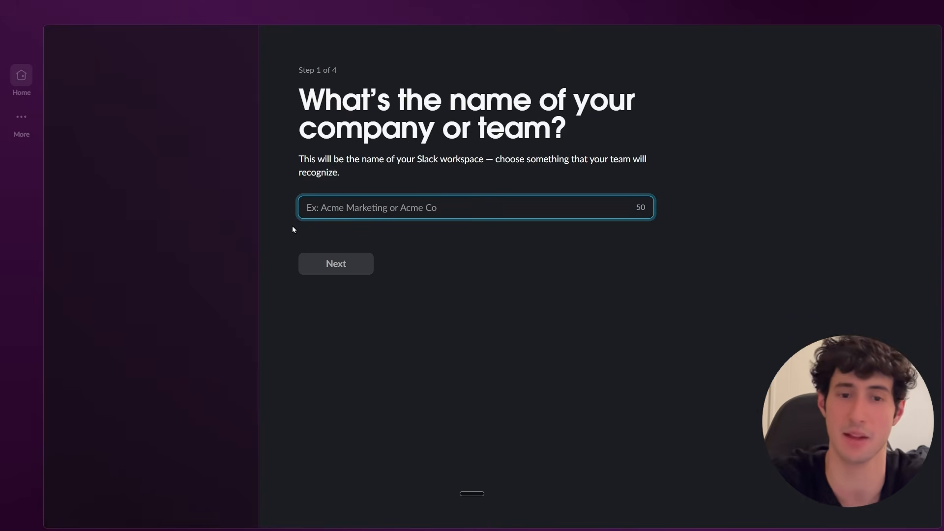
Name the new Slack workspace Workspace 1 and continue.
text(Workspace 1)
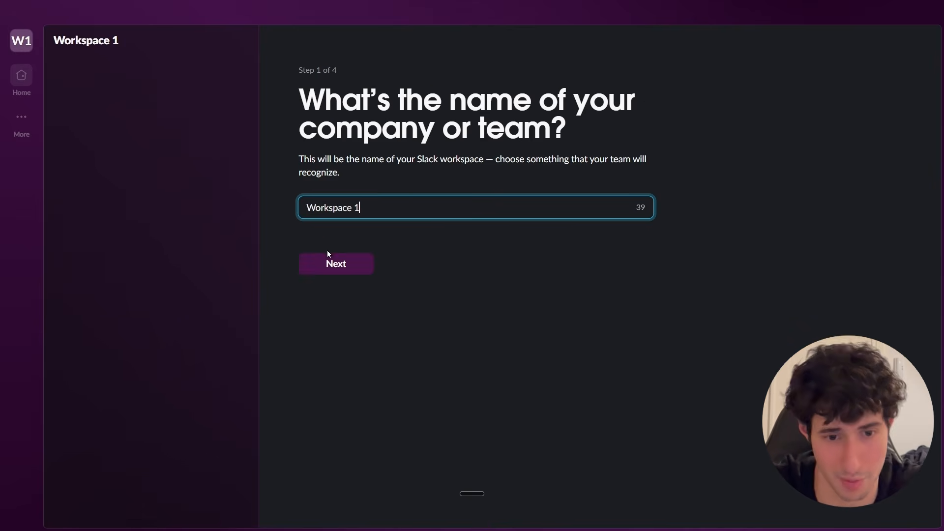
click(340, 269)
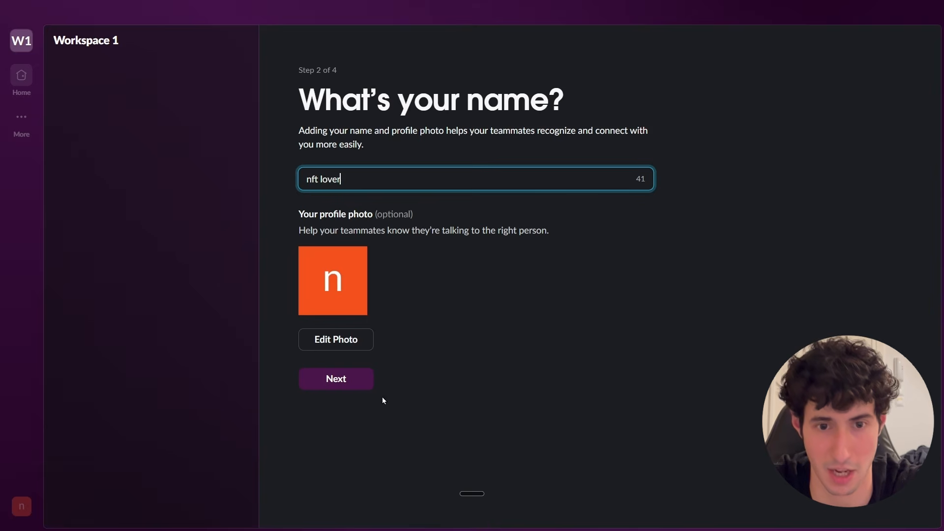
Replace the profile name with the user's first name and continue.
drag(344, 180, 302, 179)
key(BackSpace)
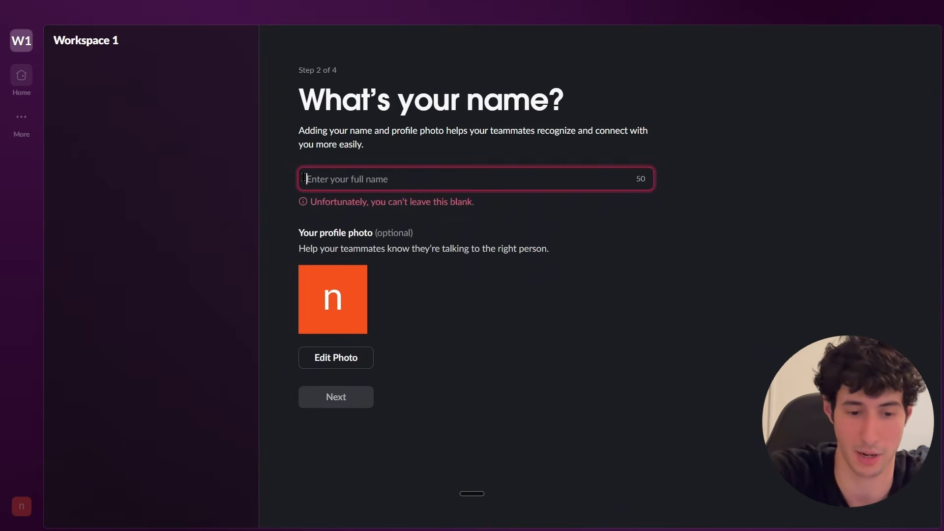
text(Damian)
click(330, 380)
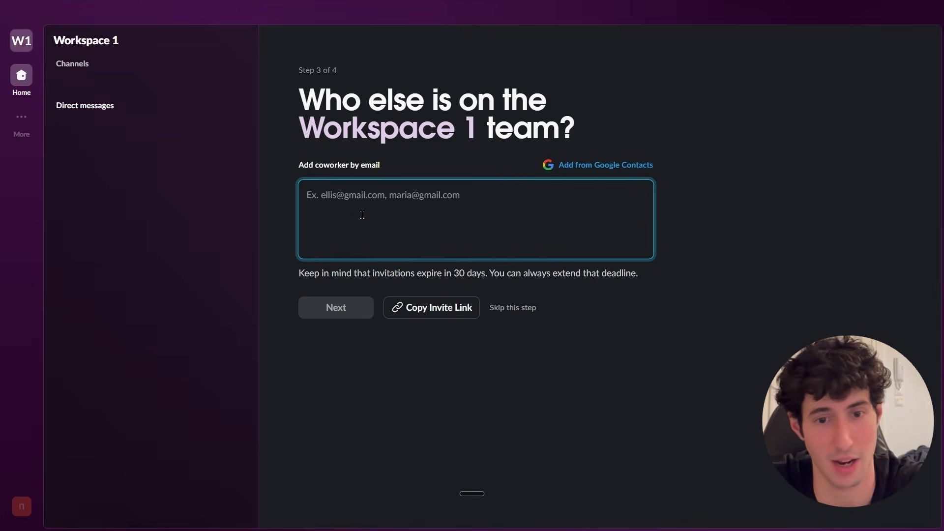
Skip inviting coworkers and start with the limited free version of Slack.
click(500, 308)
key(Return)
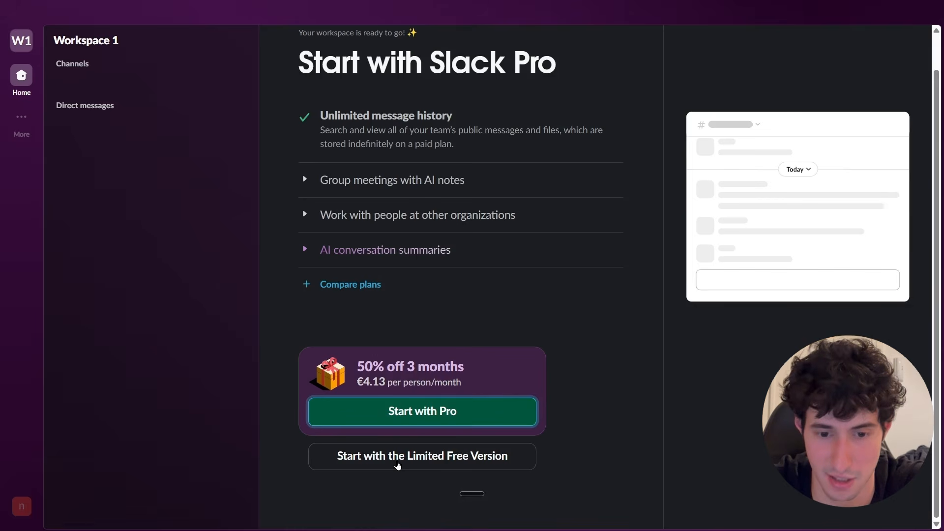
click(398, 465)
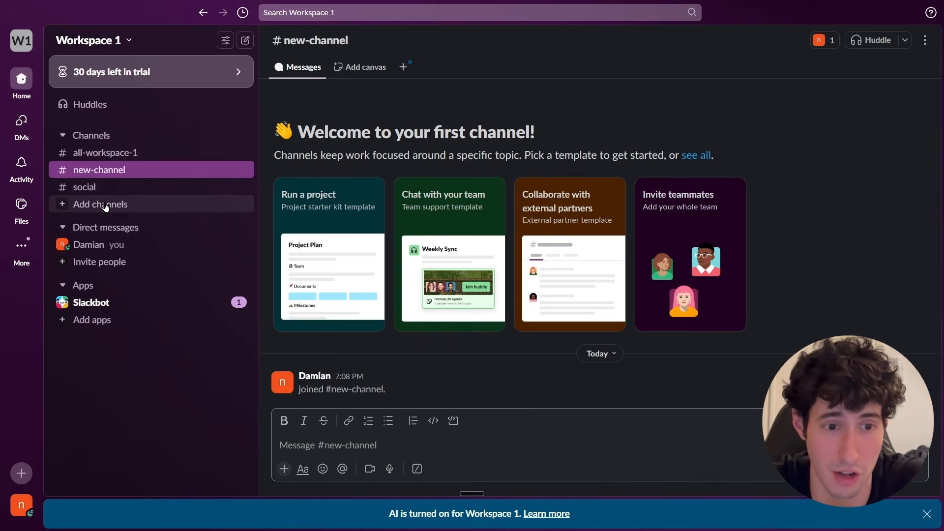
Create a new public channel named comany-information.
click(98, 205)
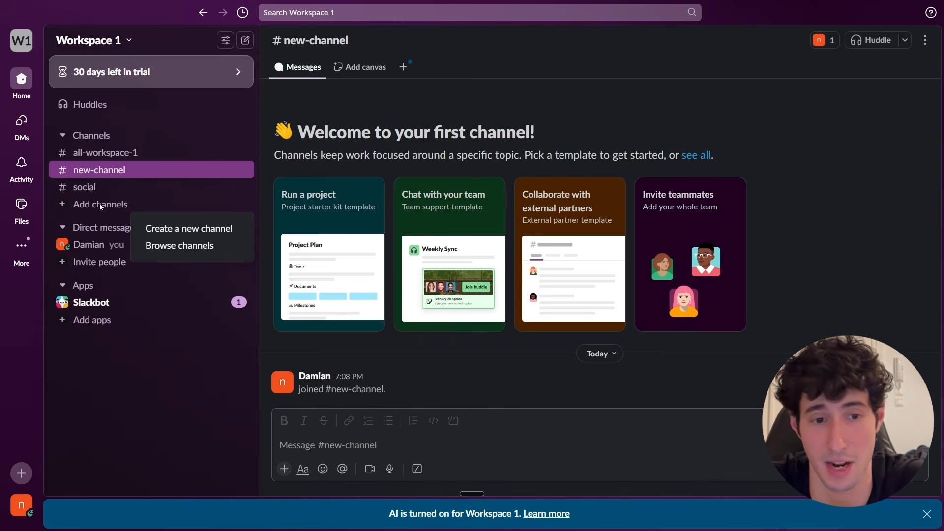
click(163, 231)
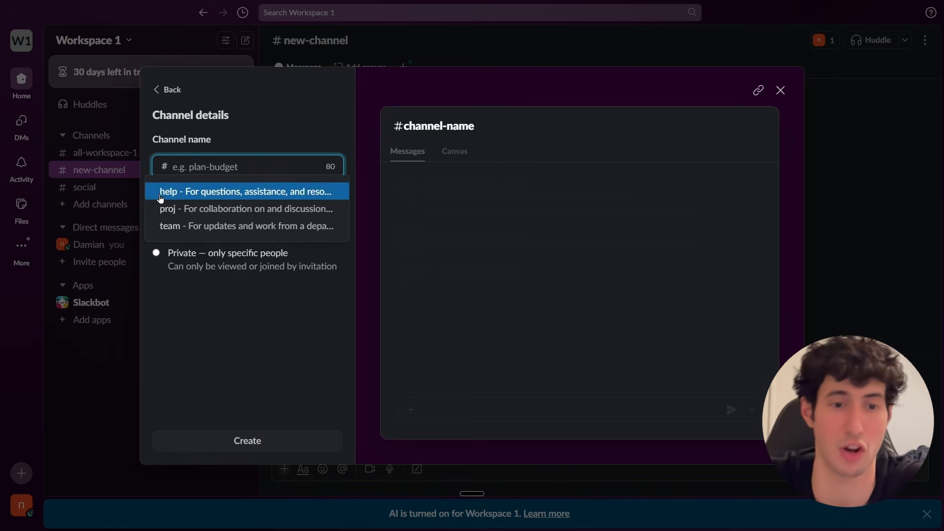
text(comany-information)
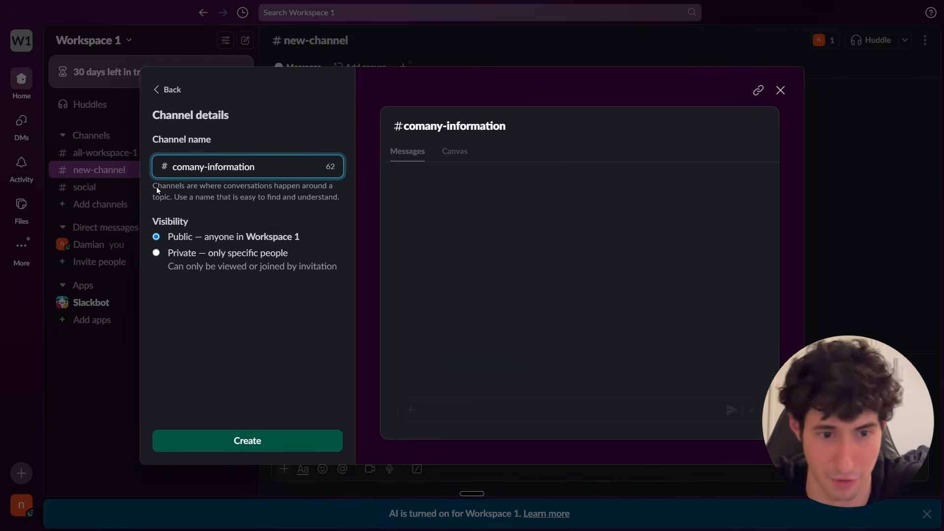
click(254, 442)
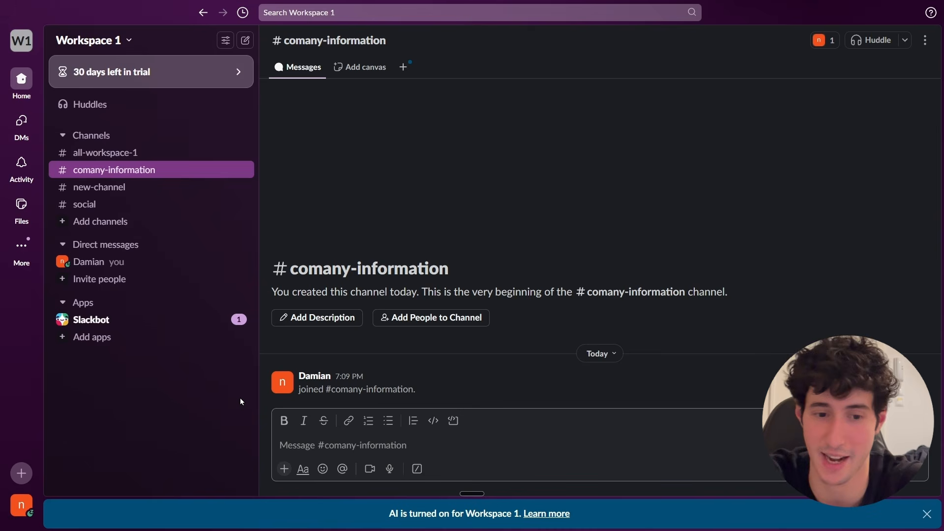
Post two messages in the channel: "Our product costs 200$" and "if you are a new trainee you get a 100$ bonus for the first month".
text(Our product costs 200$)
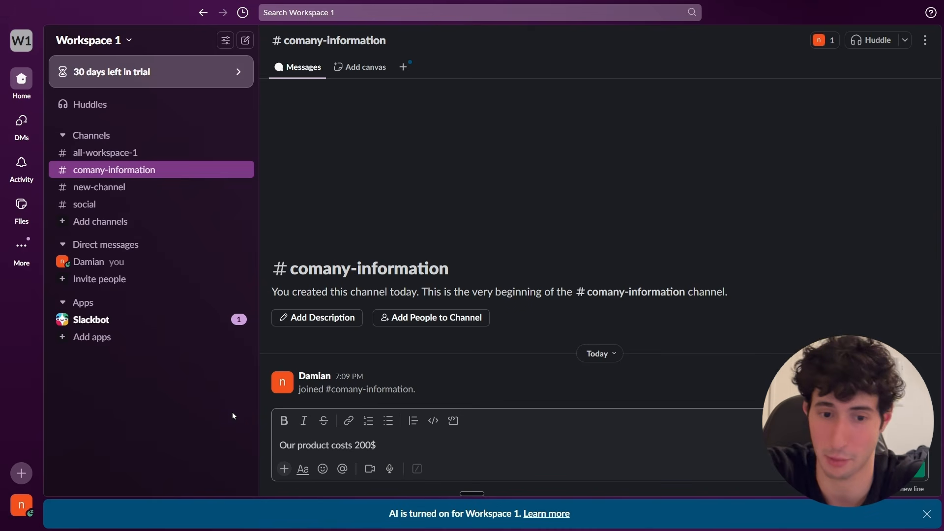
key(Return)
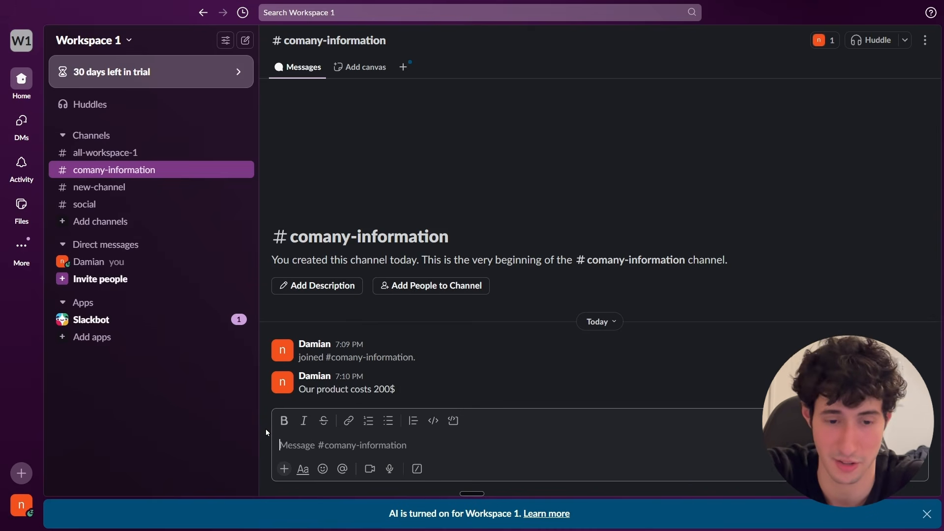
text(if you are a new trainee you get a 100$ bonus for the first month)
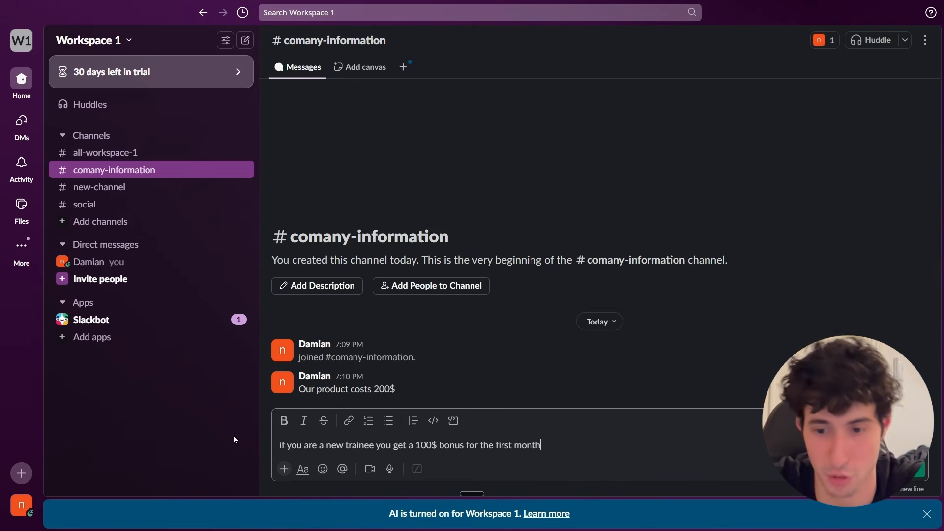
key(Return)
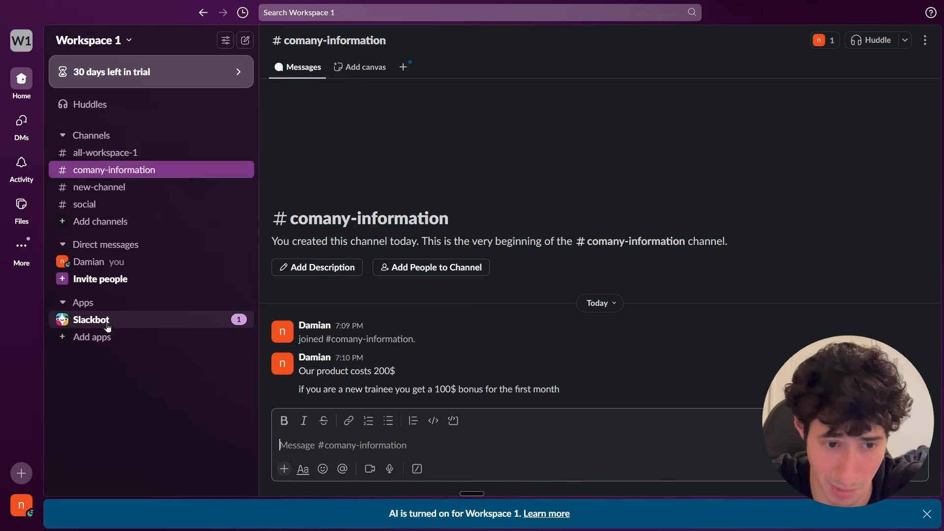
Go from the workspace's apps to the Slack API app builder and start creating a new app from scratch.
click(91, 338)
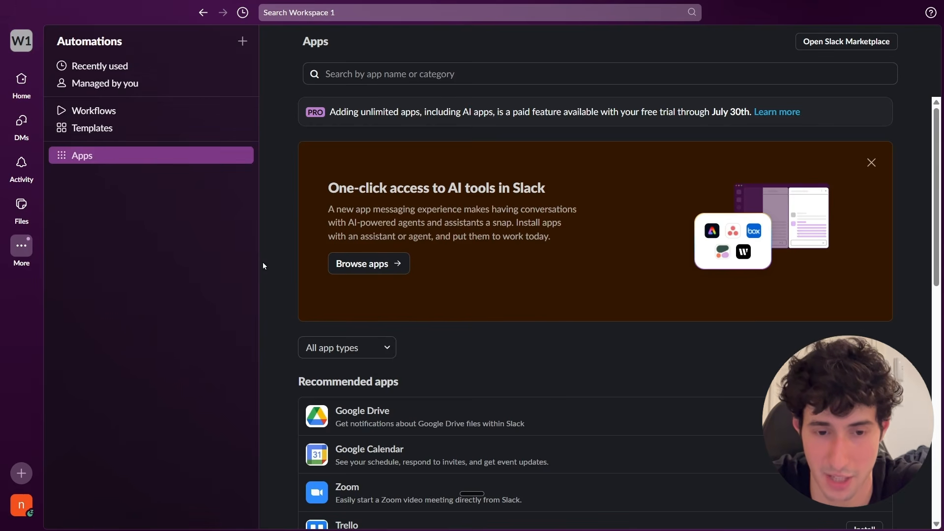
click(363, 273)
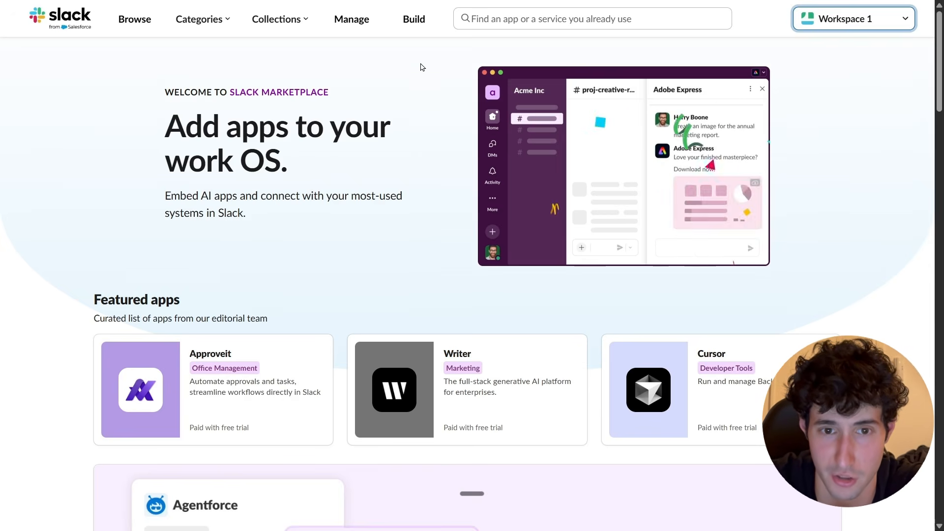
click(414, 24)
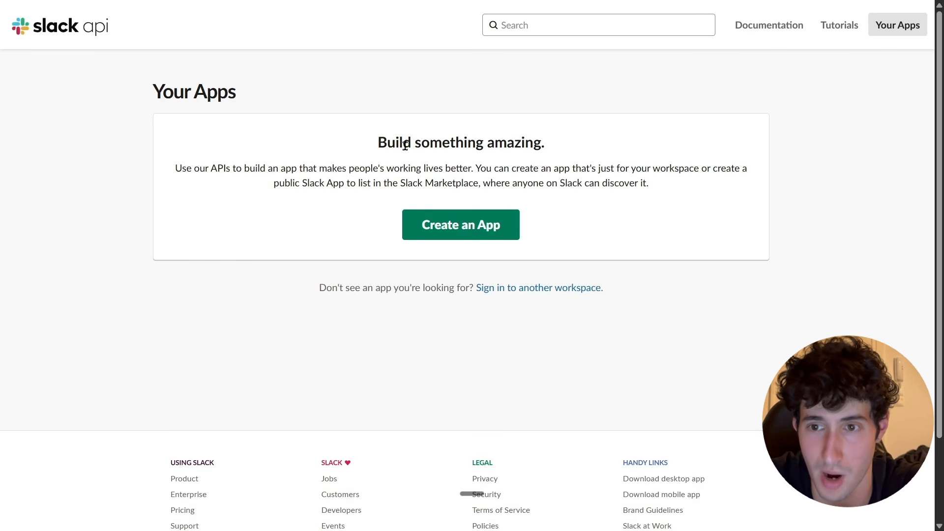
click(446, 233)
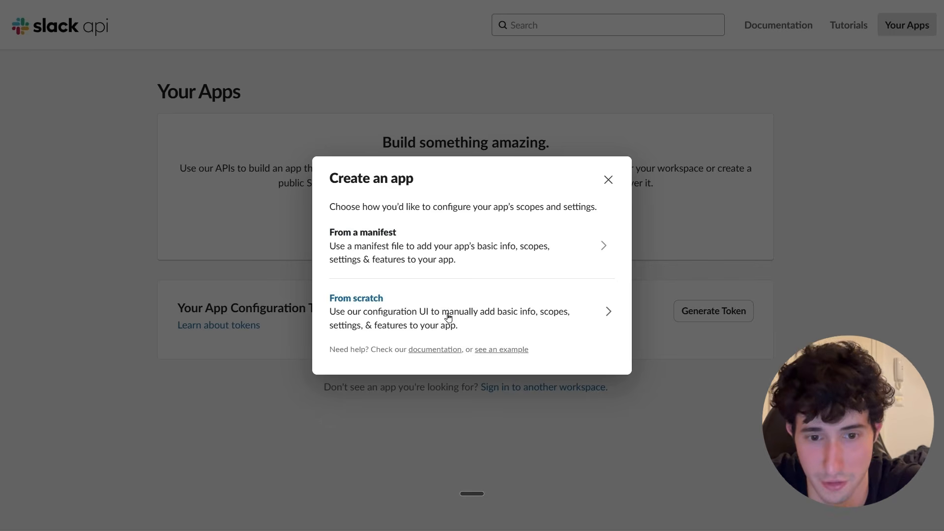
click(448, 317)
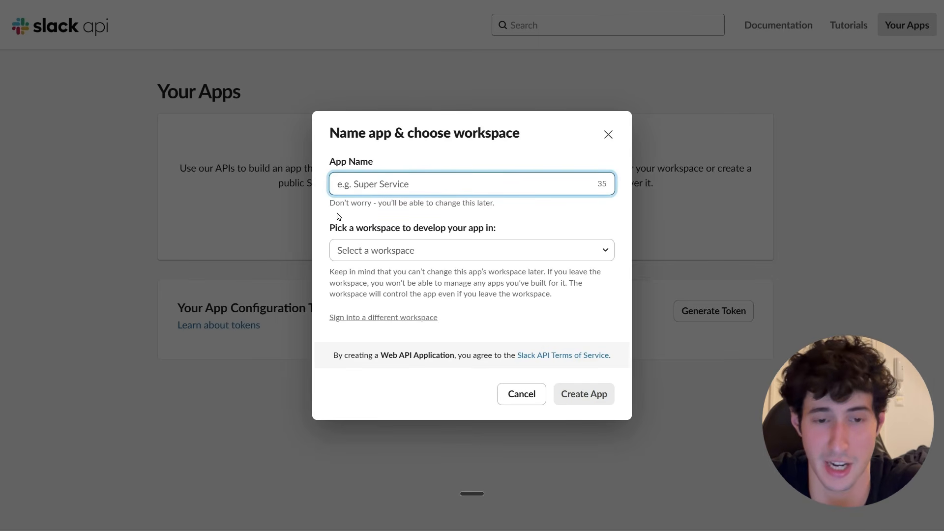
Name the app n8n Connection, choose Workspace 1 as its development workspace, and create it.
text(n8n Connection)
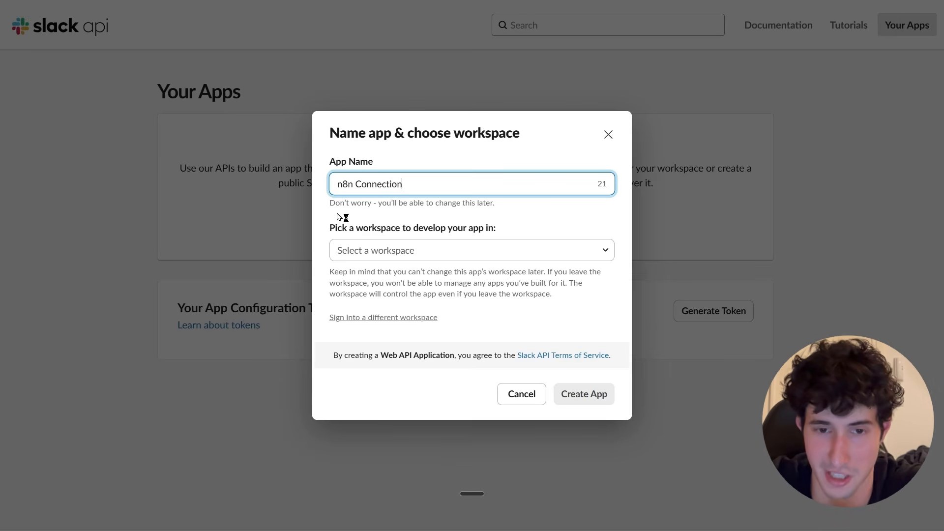
click(482, 262)
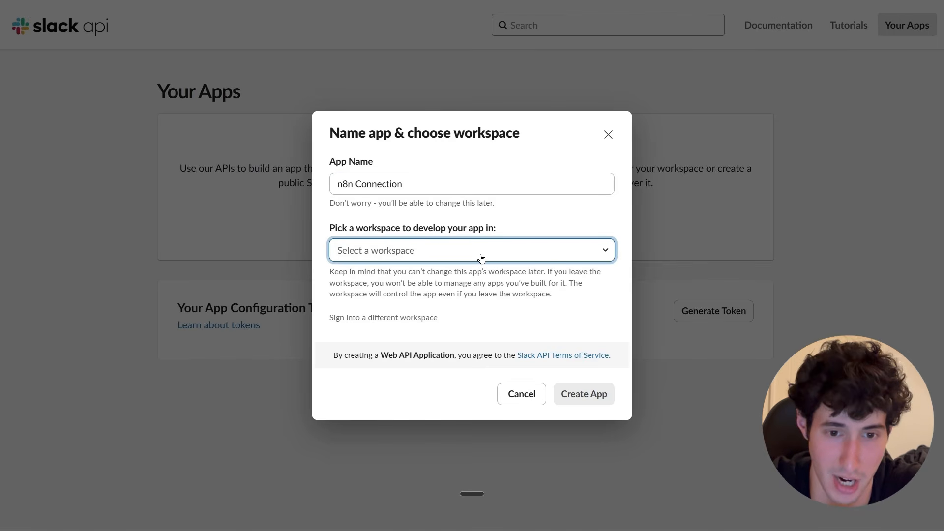
click(481, 258)
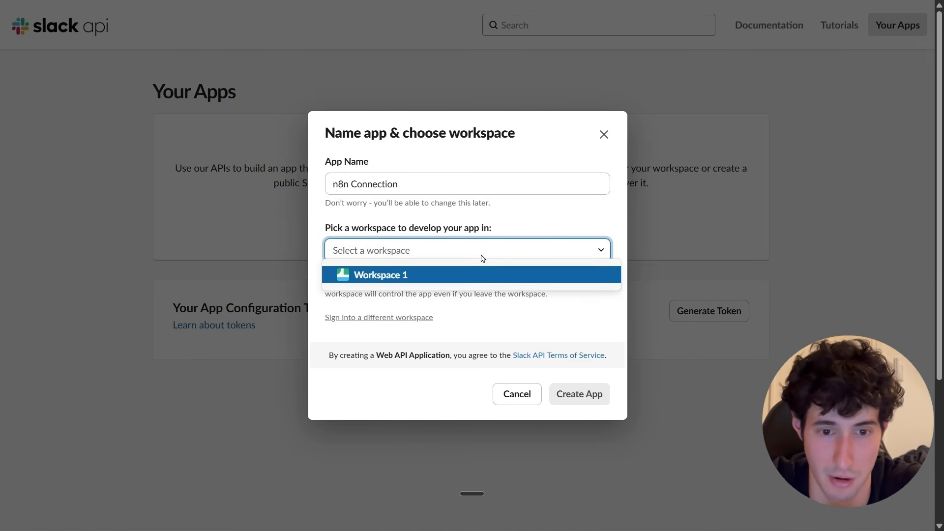
click(380, 276)
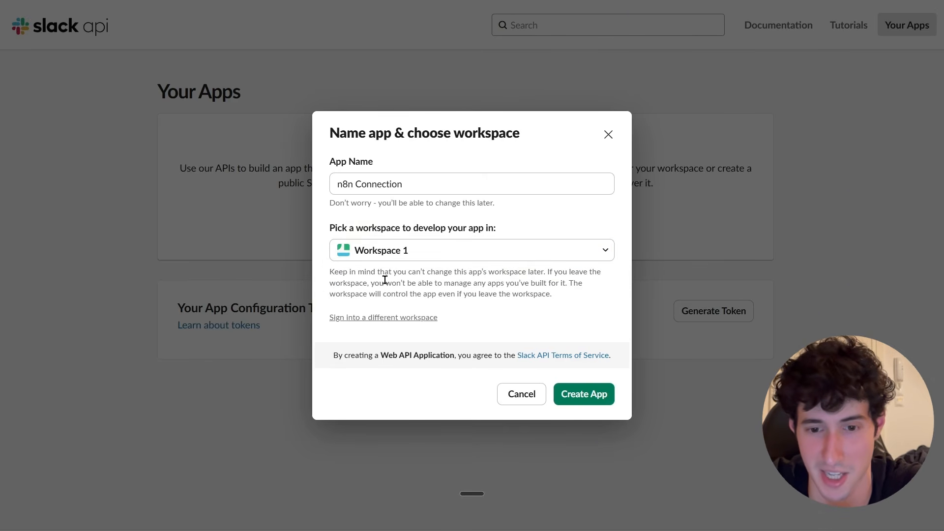
click(578, 396)
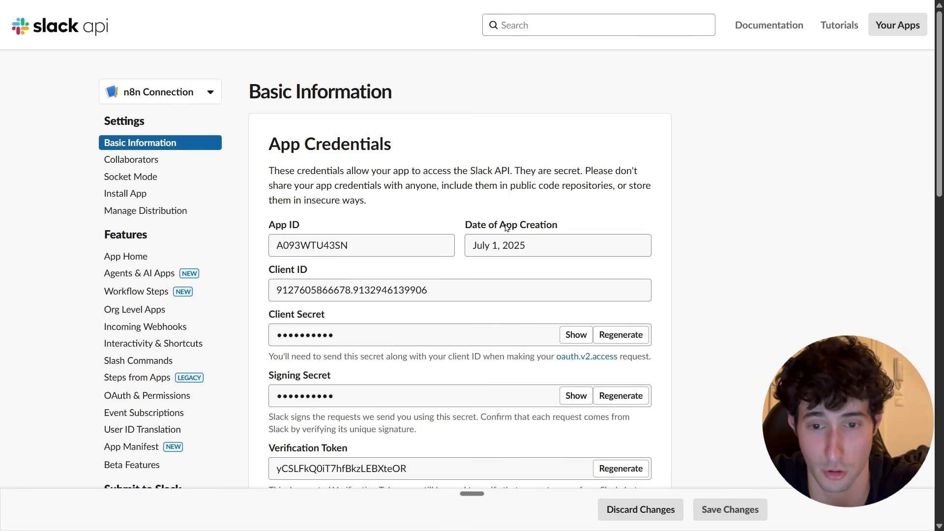
Dismiss the two feature tips shown on the app's Basic Information page.
scroll(379, 231, down, 3)
scroll(379, 231, up, 3)
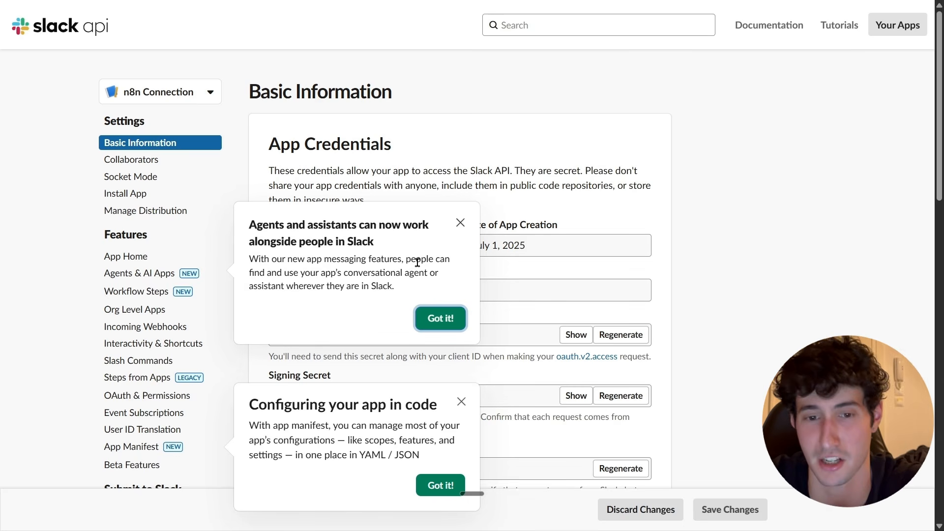
click(460, 222)
click(462, 402)
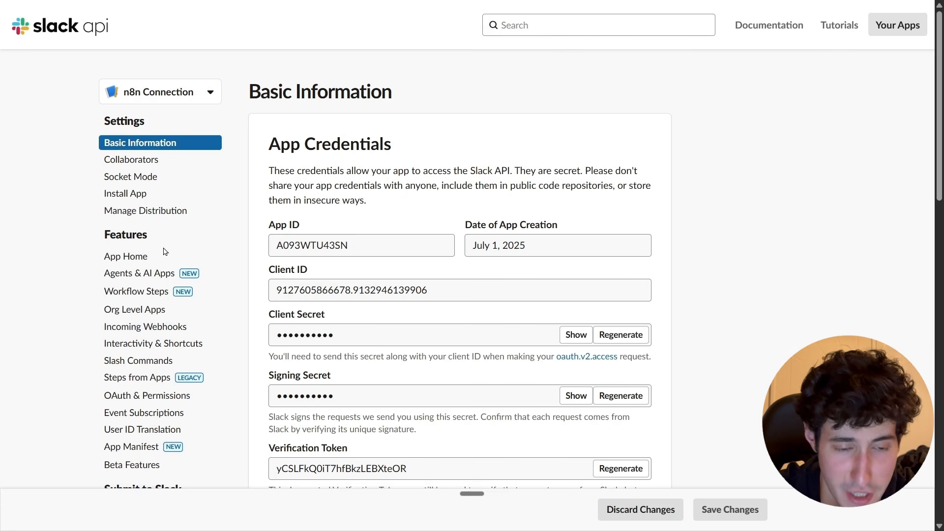
Open OAuth & Permissions and add the app_mentions:read bot token scope.
click(164, 401)
scroll(374, 305, down, 9)
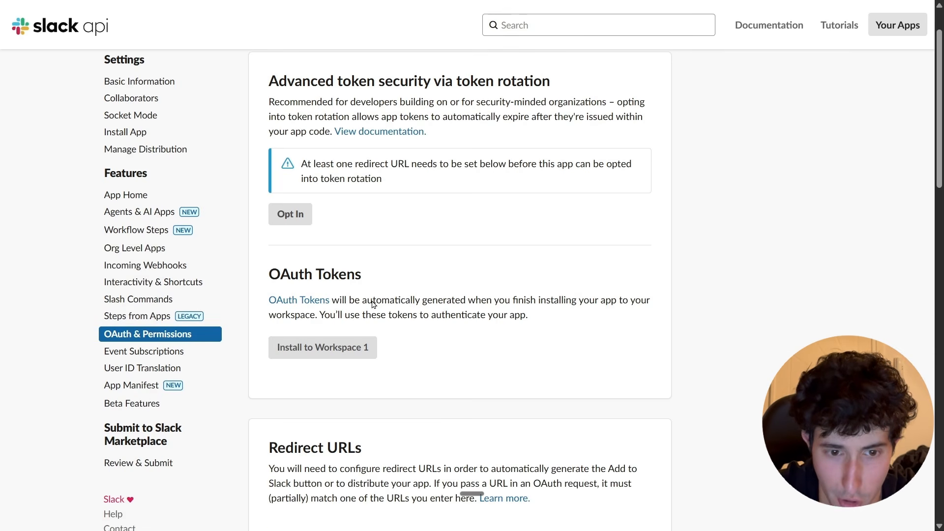
scroll(394, 257, down, 1)
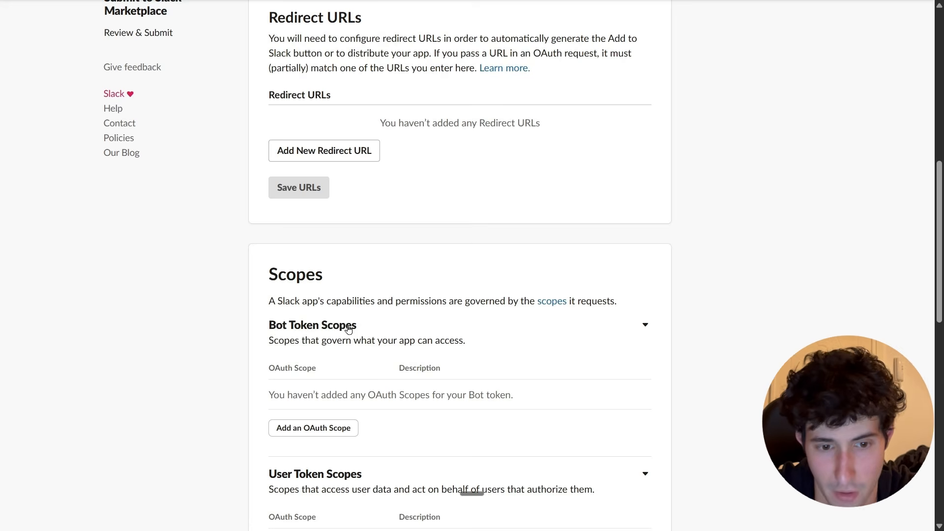
scroll(350, 330, down, 1)
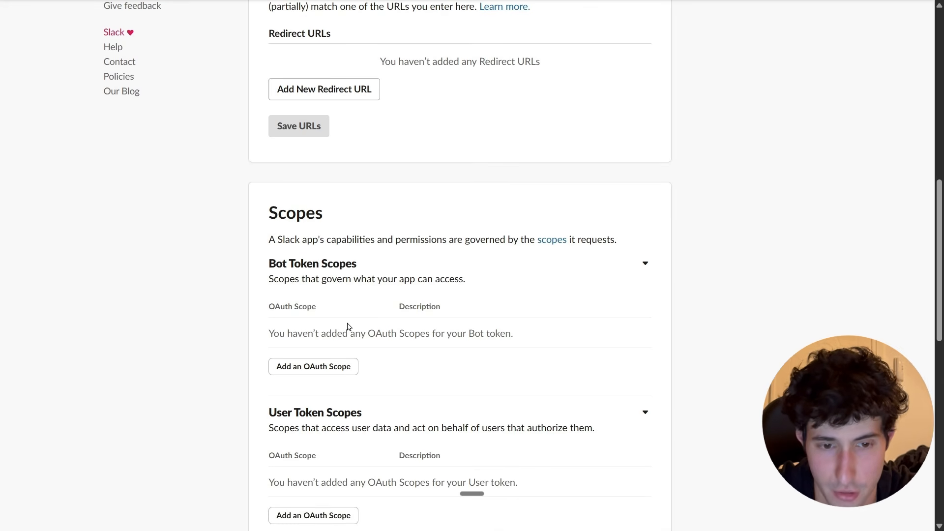
click(315, 366)
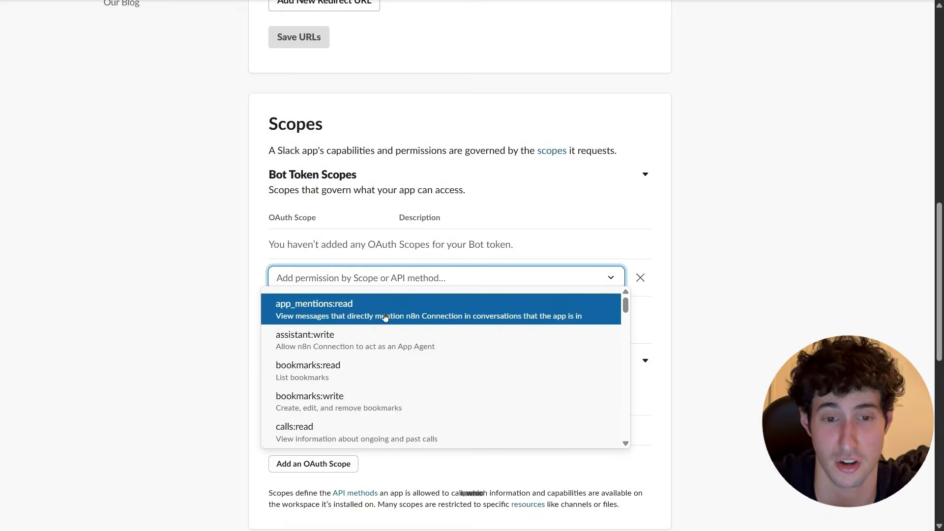
scroll(376, 354, down, 2)
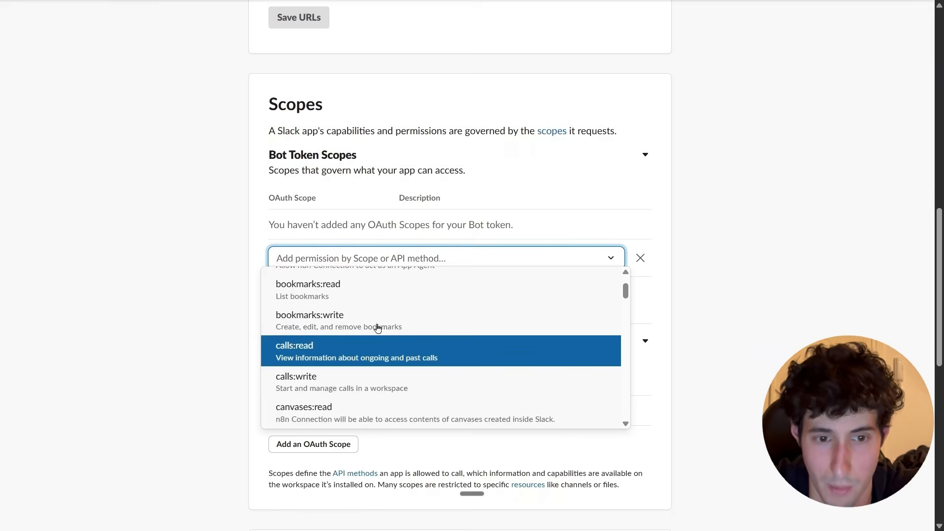
scroll(375, 332, up, 2)
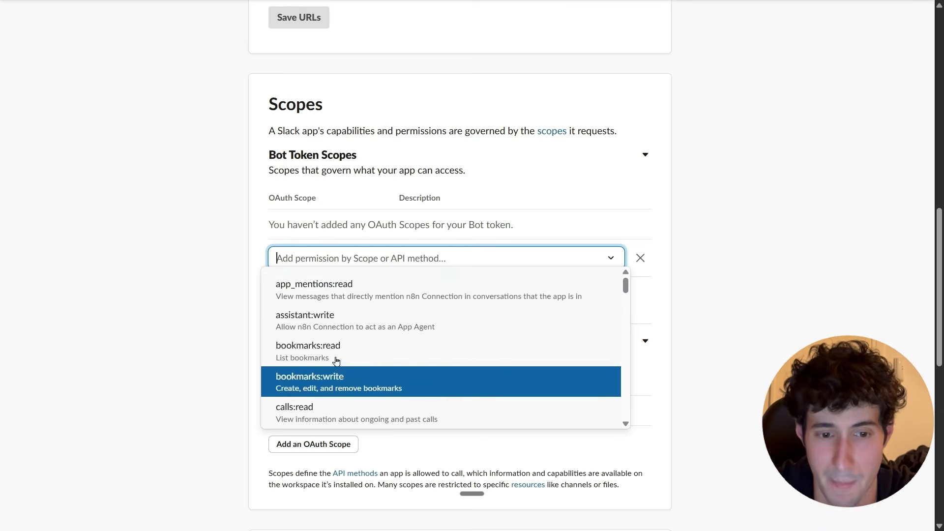
scroll(339, 349, down, 1)
scroll(346, 359, up, 1)
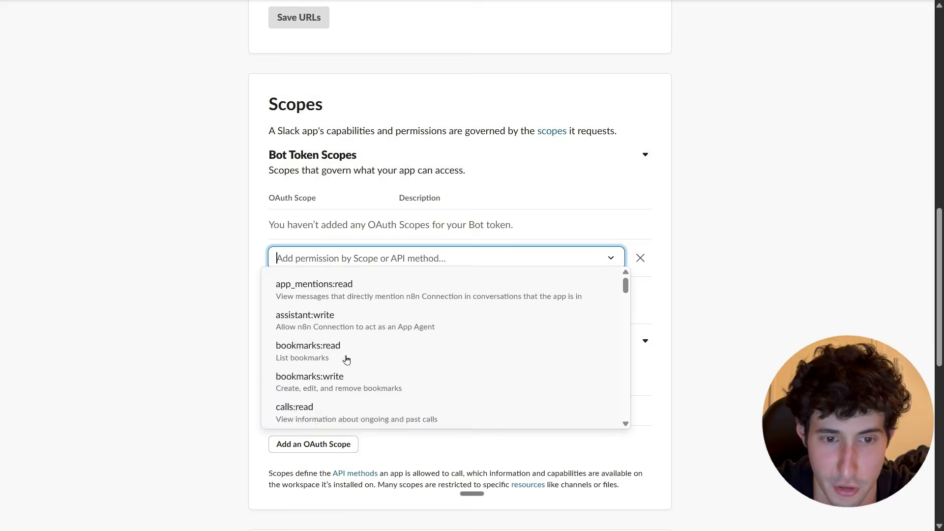
click(307, 296)
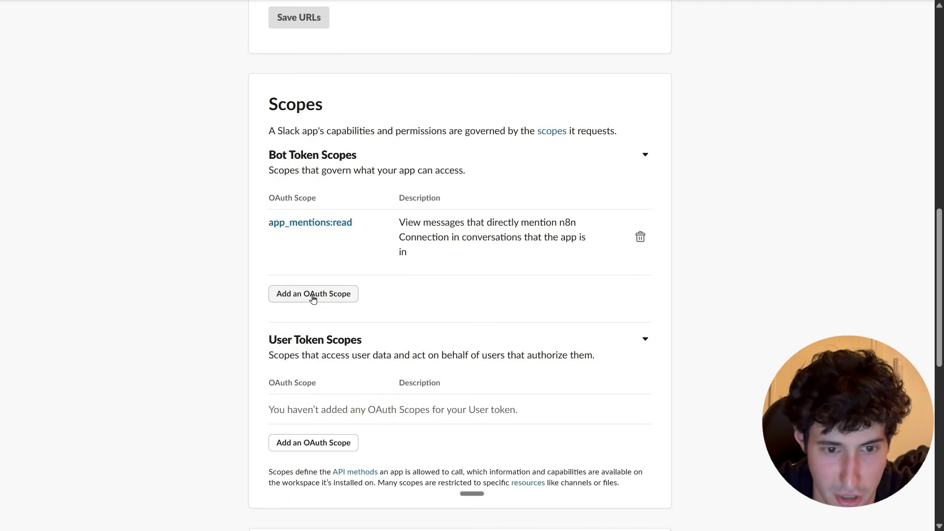
Add the assistant:write bot token scope.
click(314, 294)
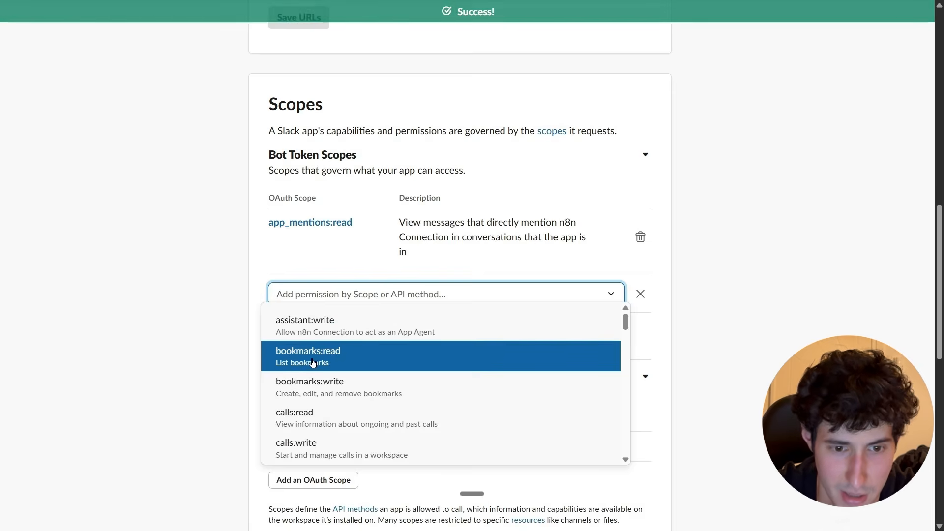
text(read)
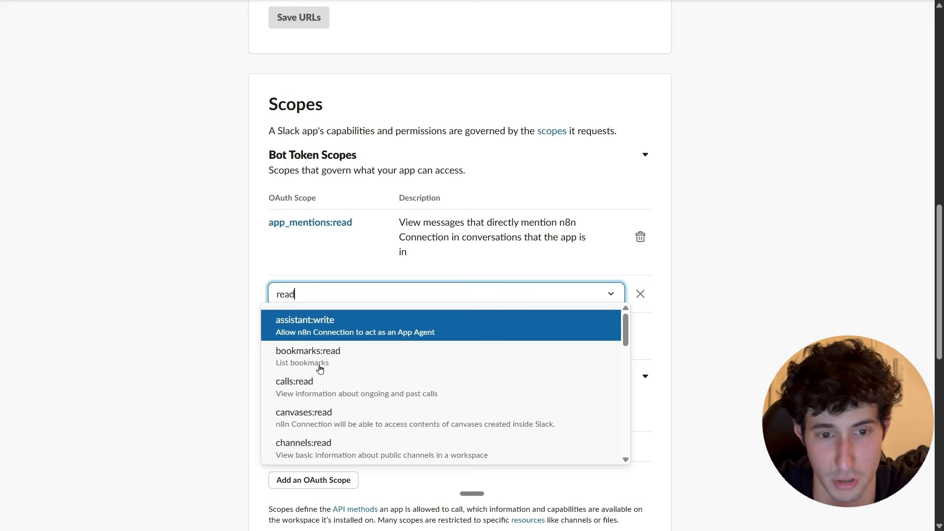
click(317, 329)
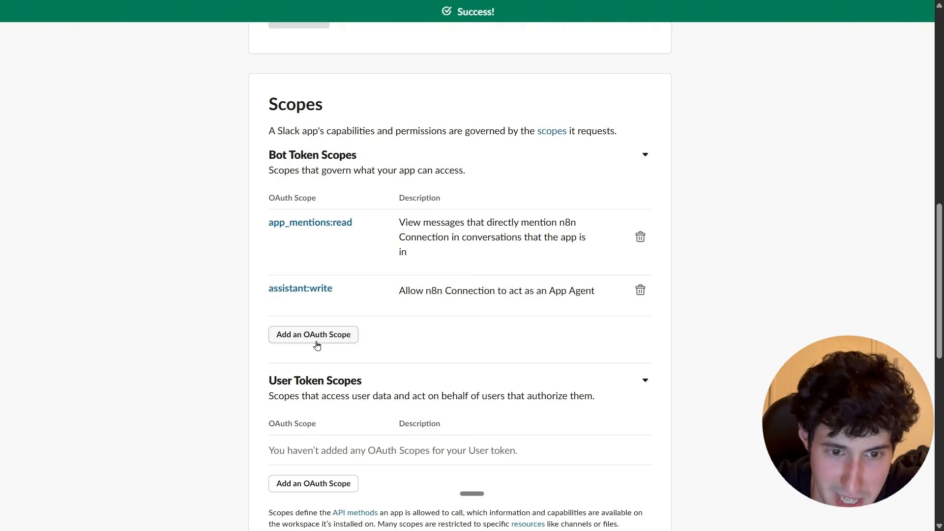
Add the calls:read, bookmarks:read, channels:read, files:read and metadata.message:read bot token scopes.
click(310, 339)
text(rea)
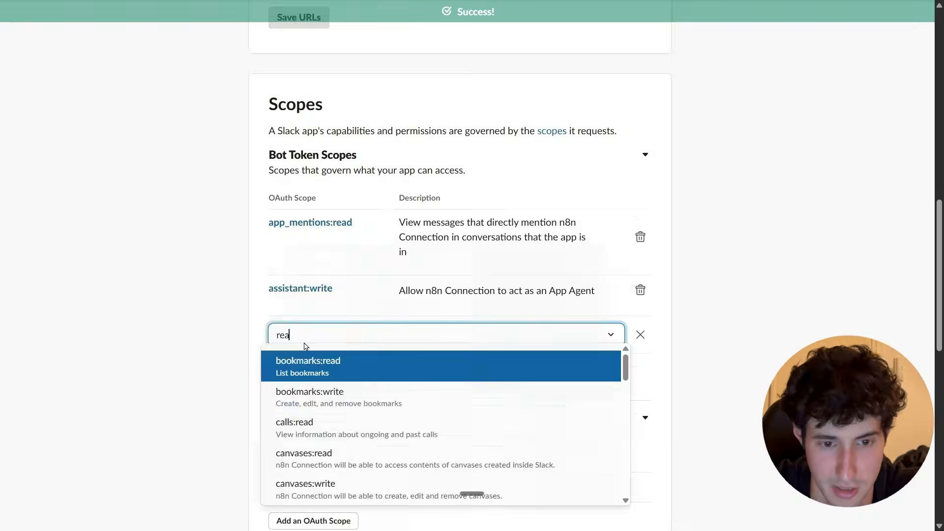
click(300, 428)
click(322, 386)
text(read)
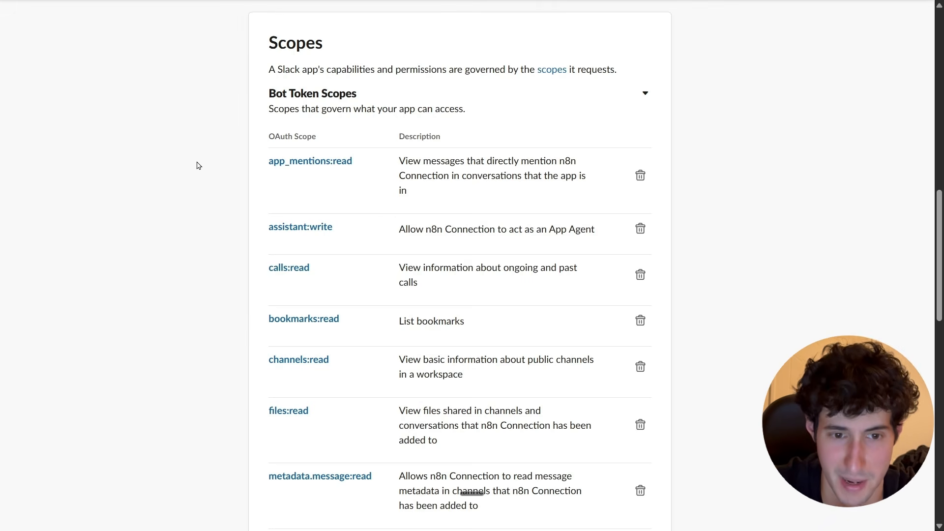
scroll(375, 312, down, 2)
scroll(346, 359, down, 2)
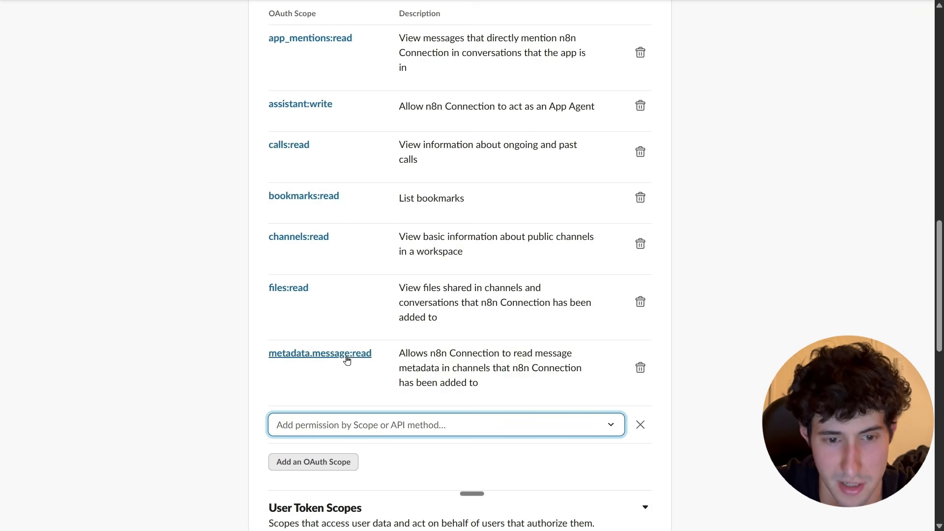
Search the scopes for history and add the im:history bot token scope.
click(294, 467)
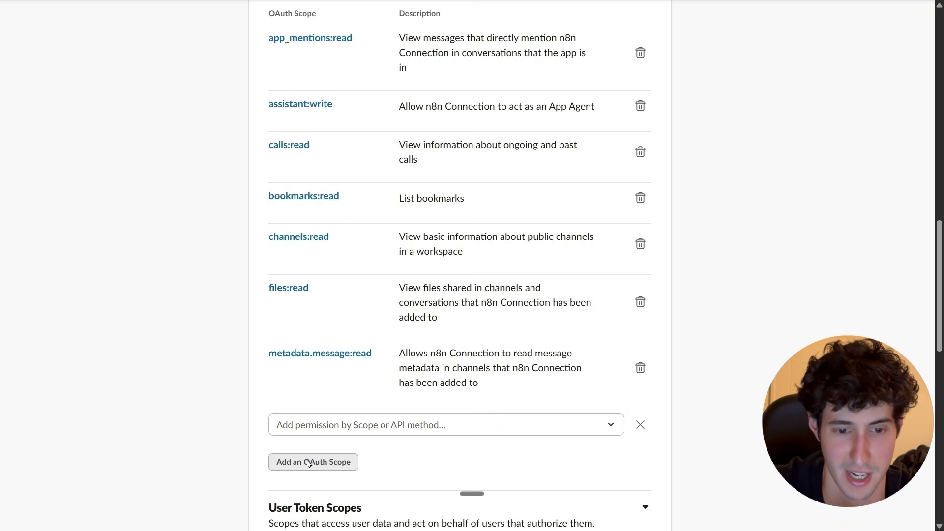
scroll(308, 464, down, 3)
click(291, 304)
text(history)
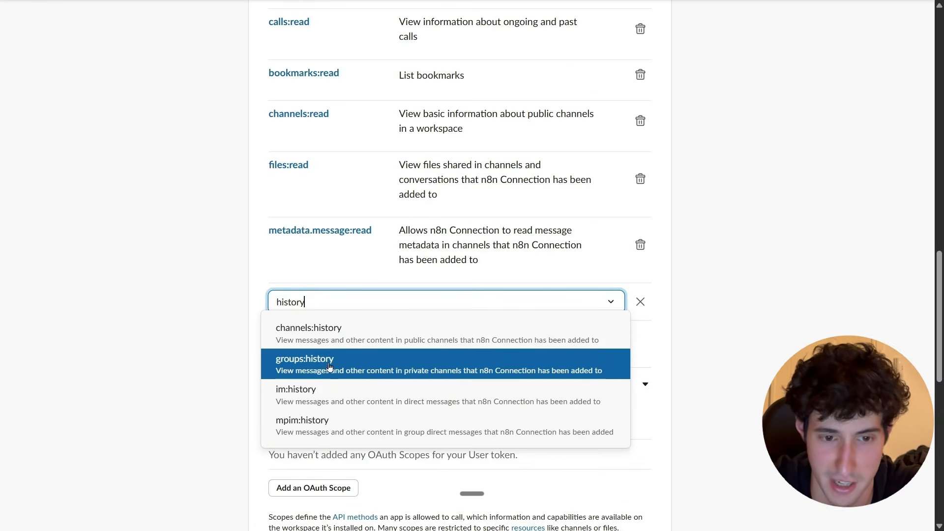
click(312, 391)
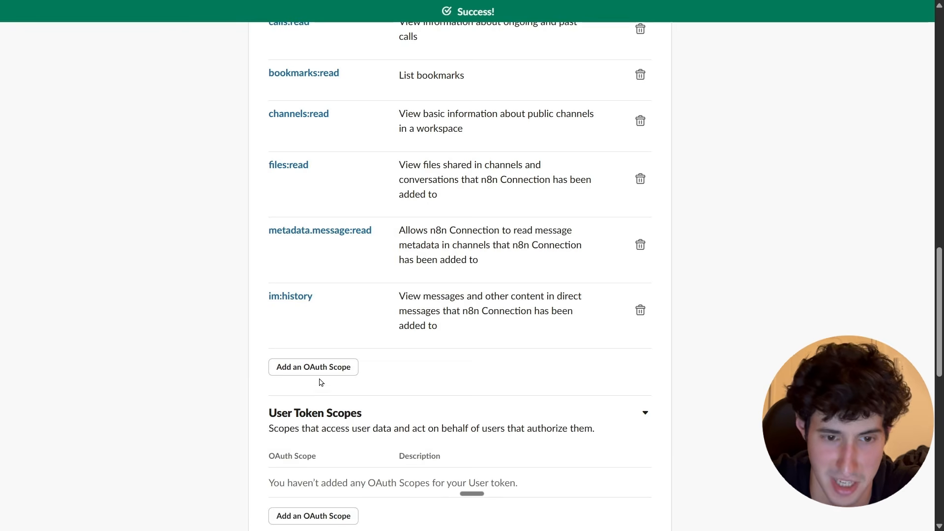
Add the channels:history bot token scope.
click(315, 370)
text(hist)
click(300, 396)
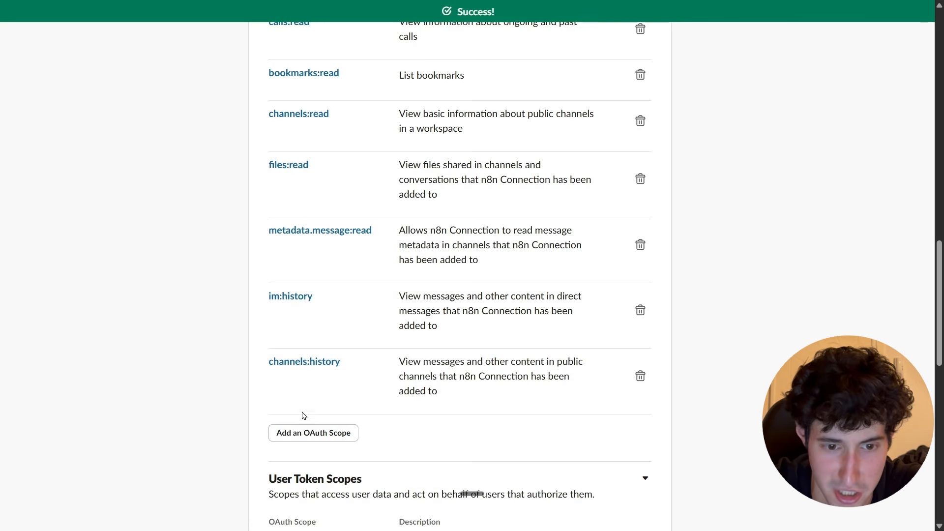
Add the groups:history and mpim:history bot token scopes.
click(310, 432)
text(hist)
click(309, 458)
scroll(308, 459, down, 1)
click(311, 440)
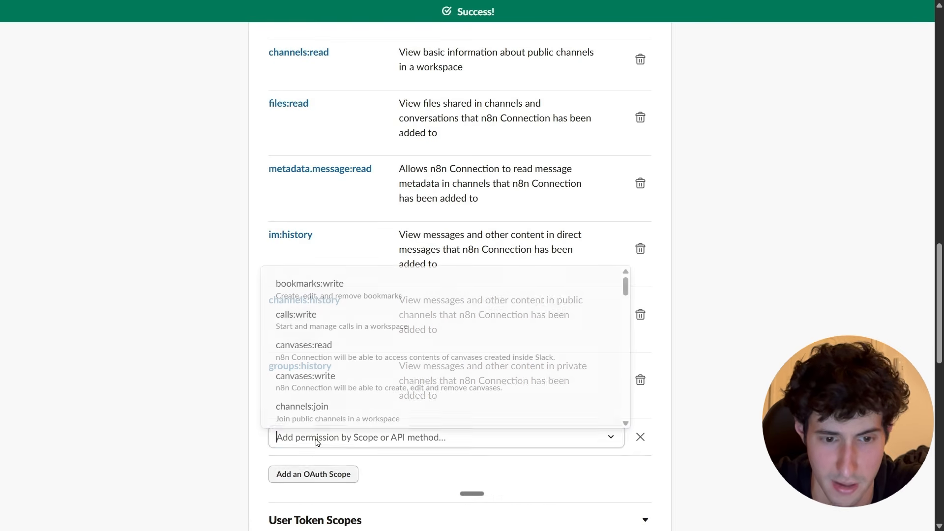
text(hist)
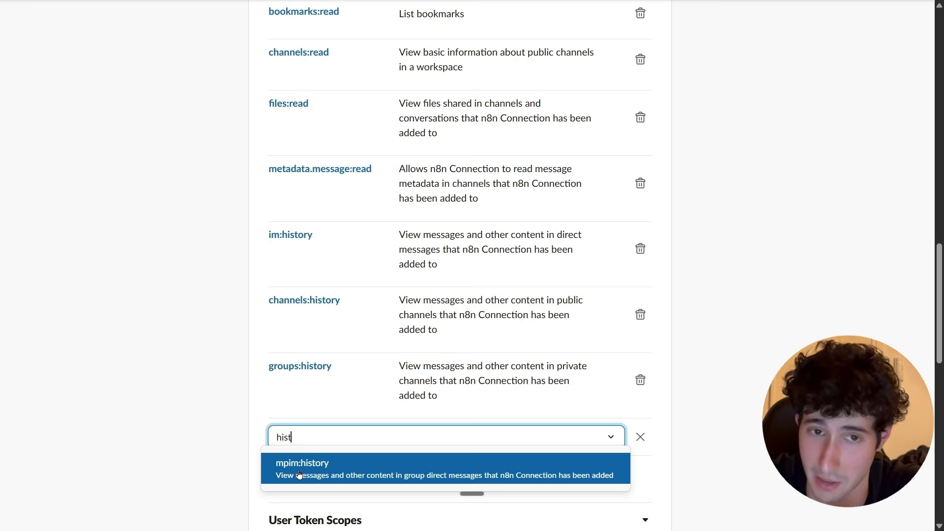
click(299, 474)
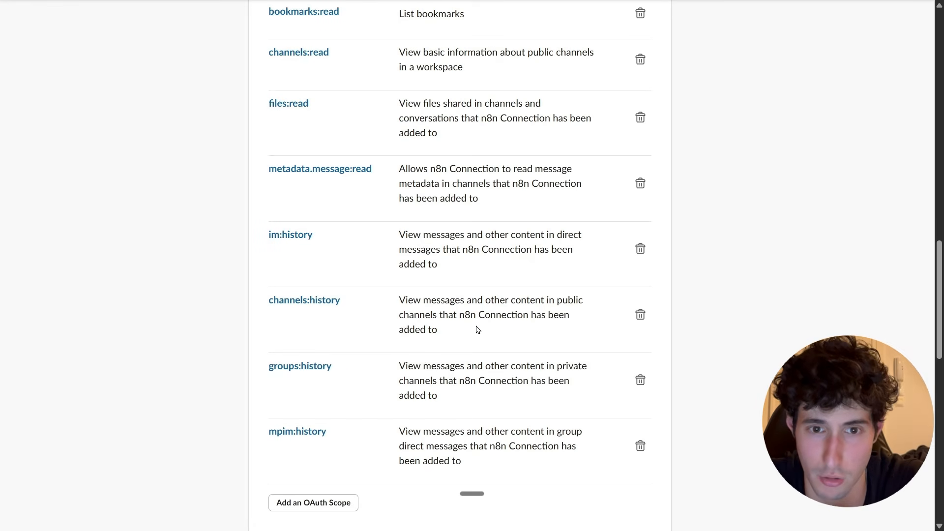
Install the app to Workspace 1 and allow the requested permissions.
scroll(476, 329, up, 15)
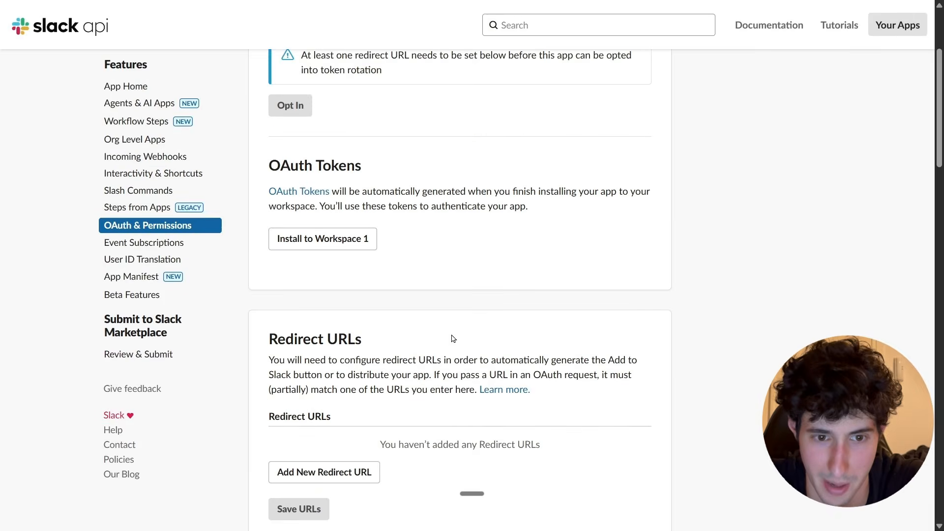
scroll(453, 339, up, 2)
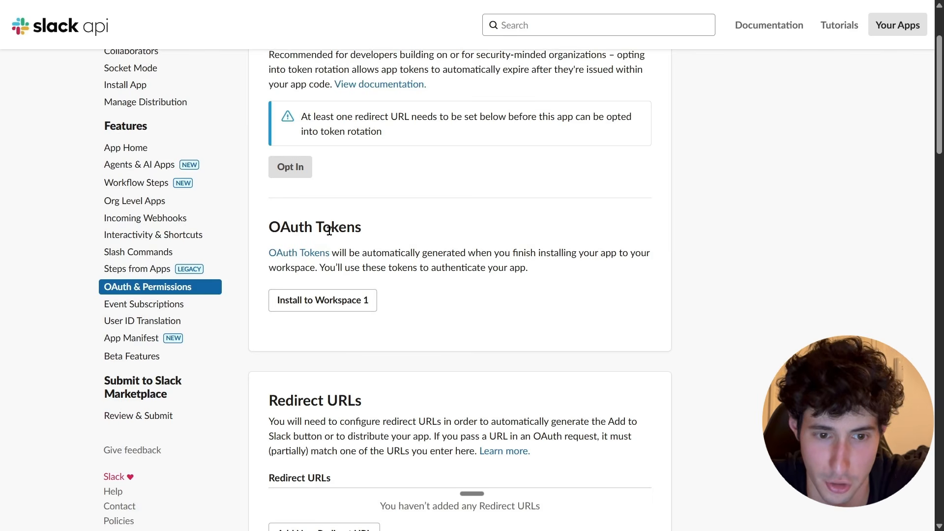
click(330, 303)
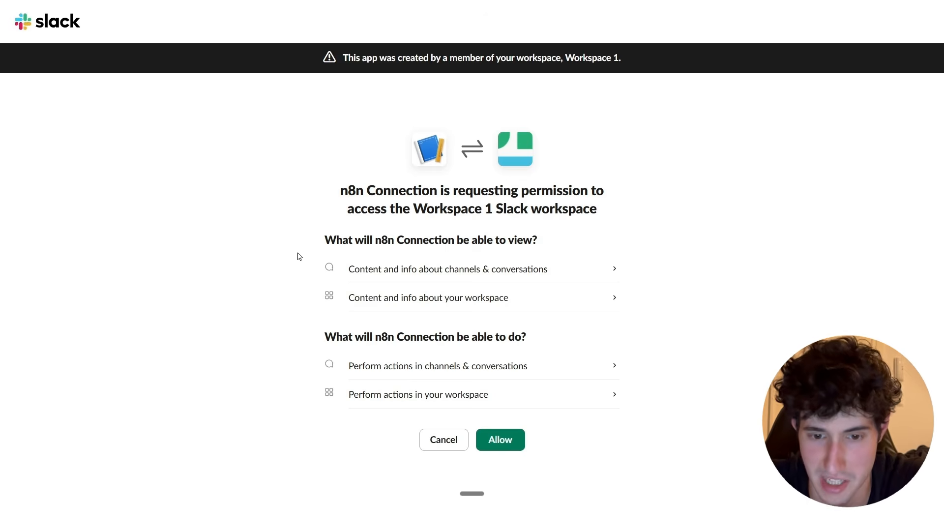
click(500, 443)
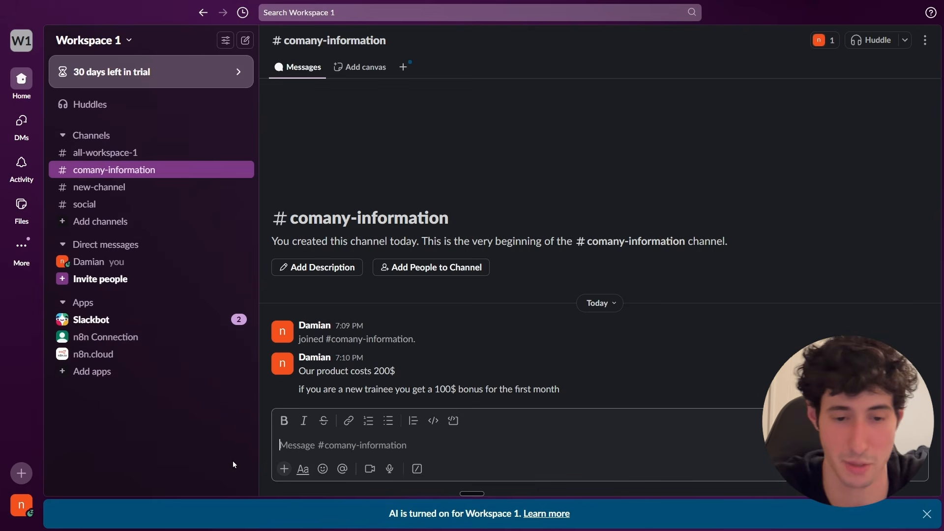
Mention n8n Connection in the comany-information channel and add the app to the channel.
text(@)
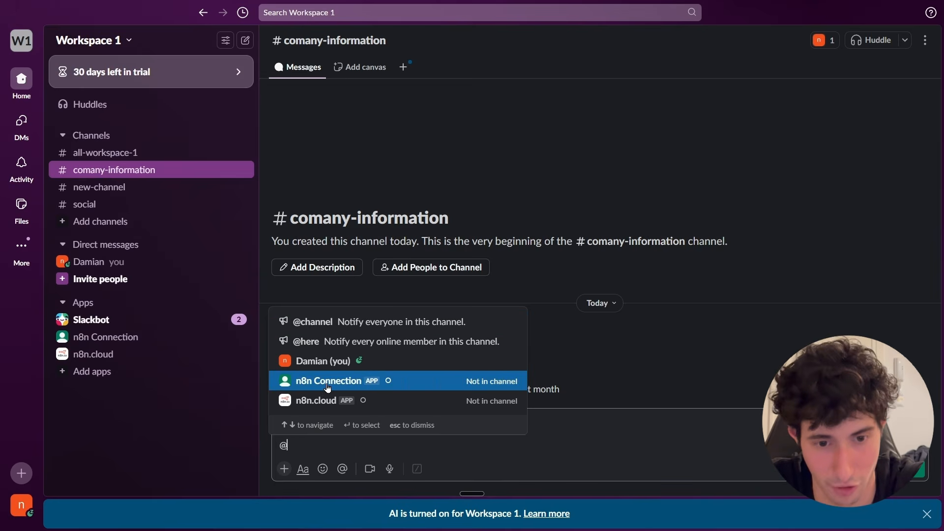
click(327, 388)
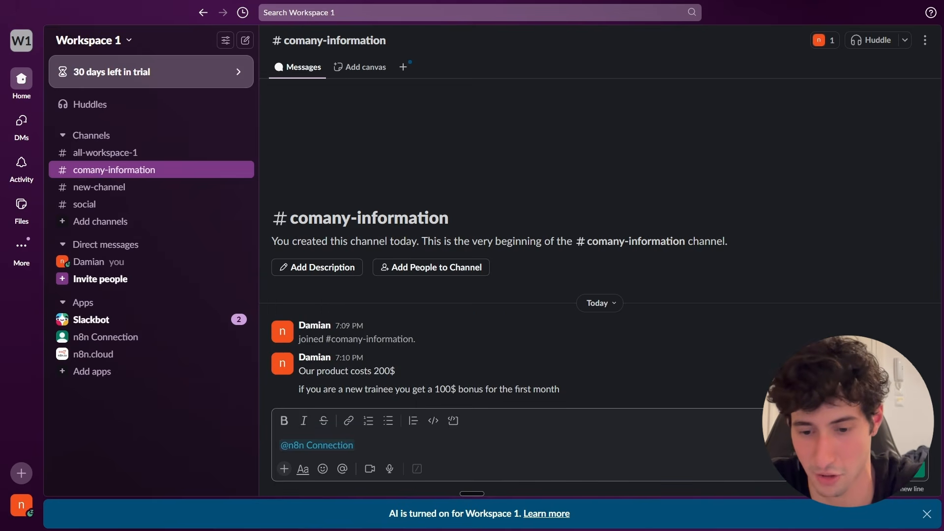
key(Return)
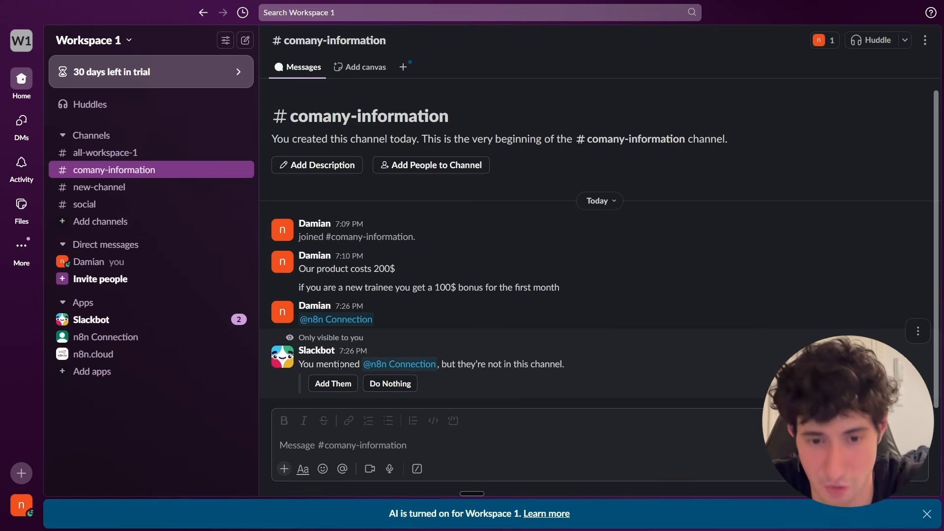
click(405, 366)
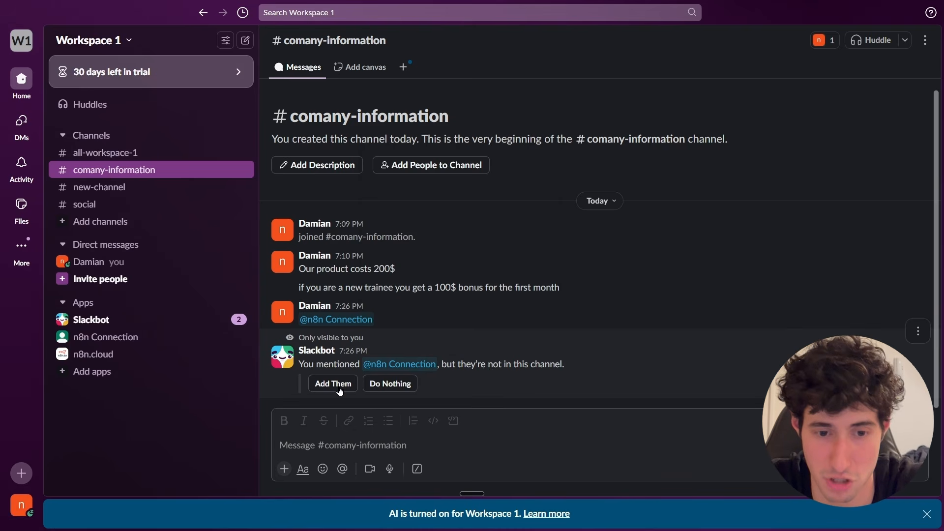
click(328, 389)
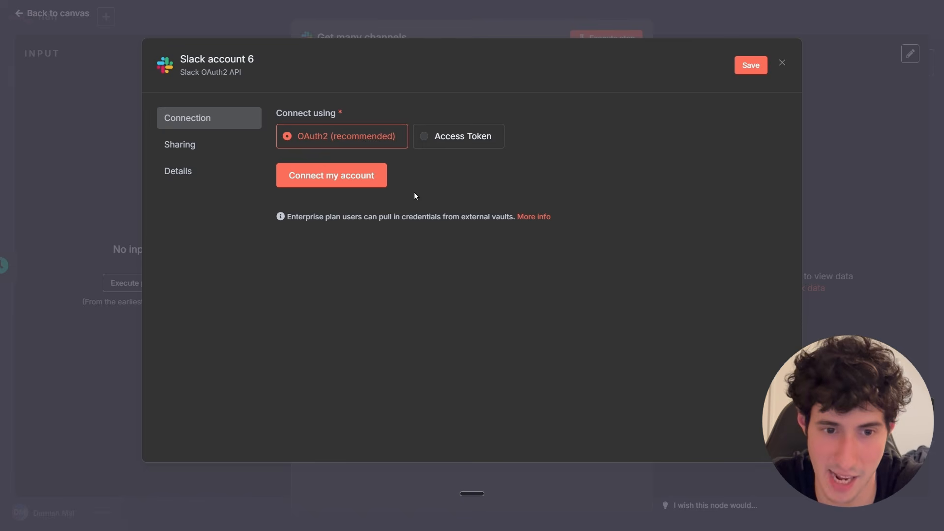
Connect the Slack OAuth2 credential to Workspace 1, allow access, and close the credential dialog.
click(325, 180)
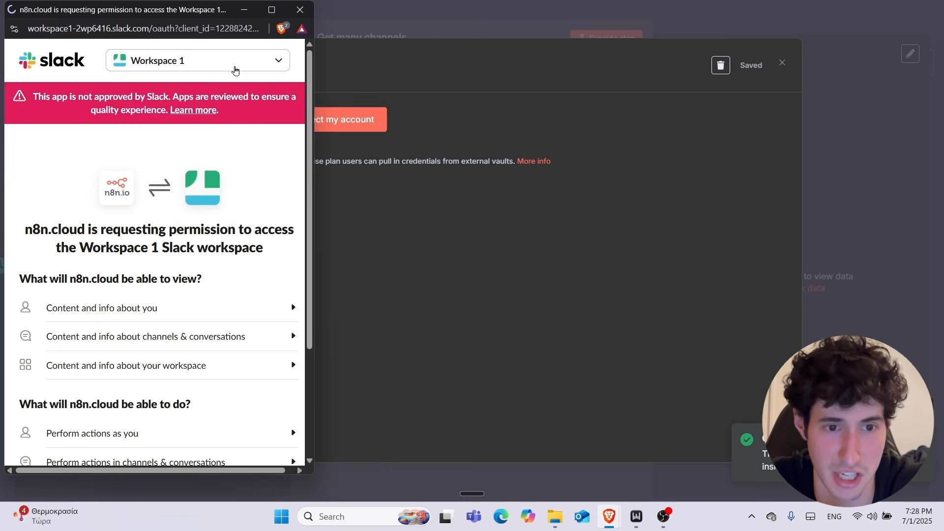
click(235, 70)
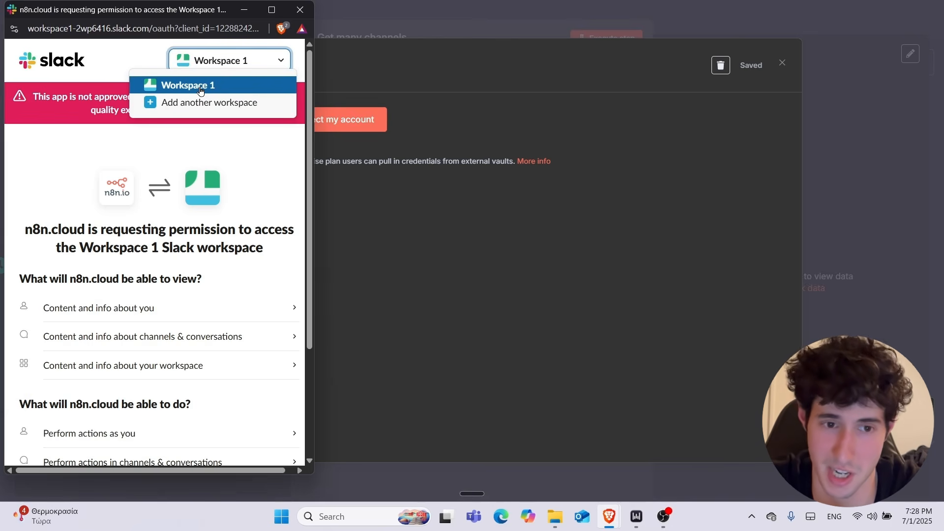
click(200, 88)
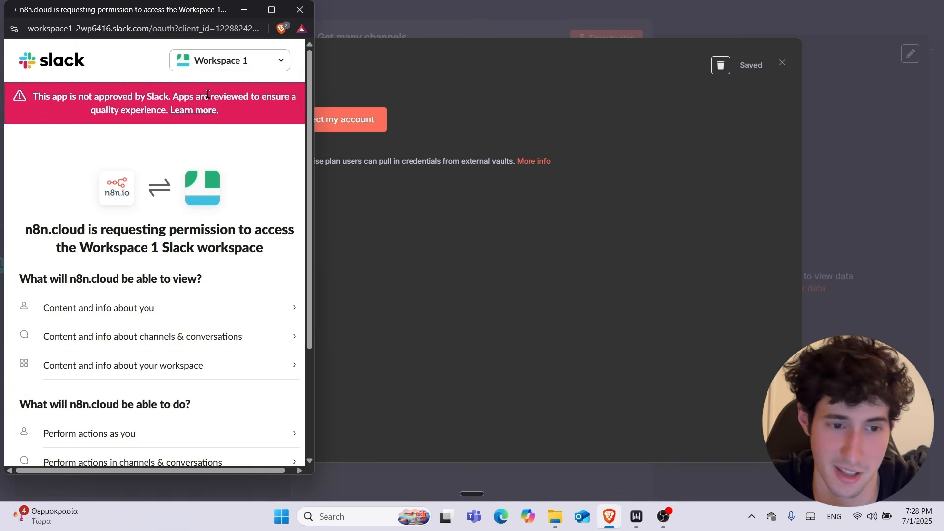
scroll(220, 167, down, 3)
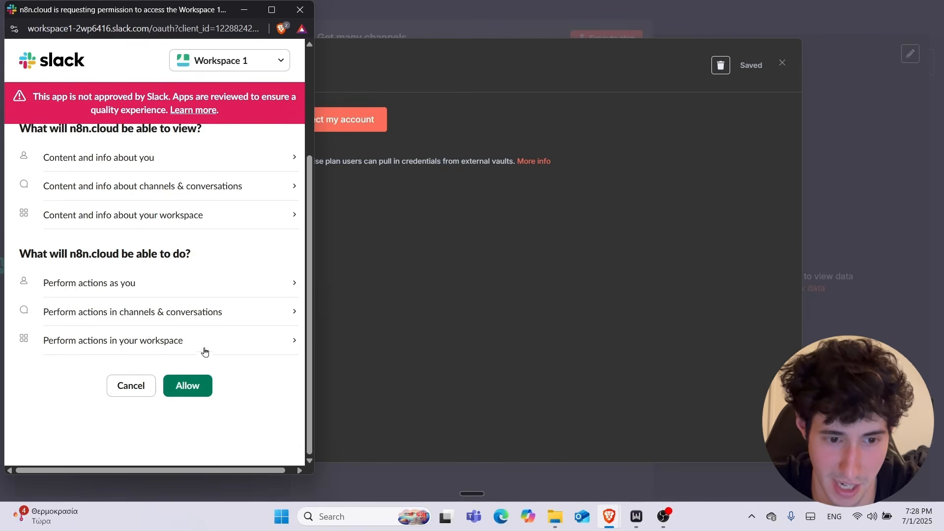
click(198, 393)
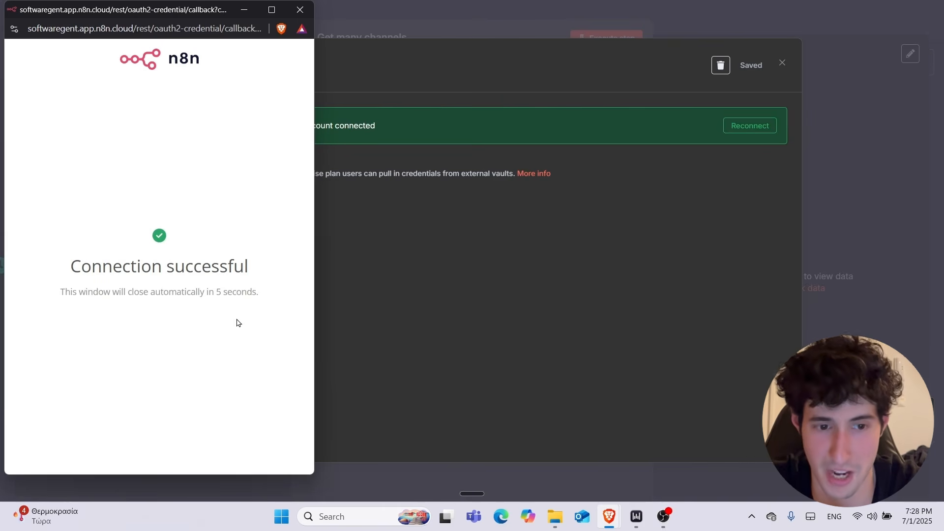
click(301, 11)
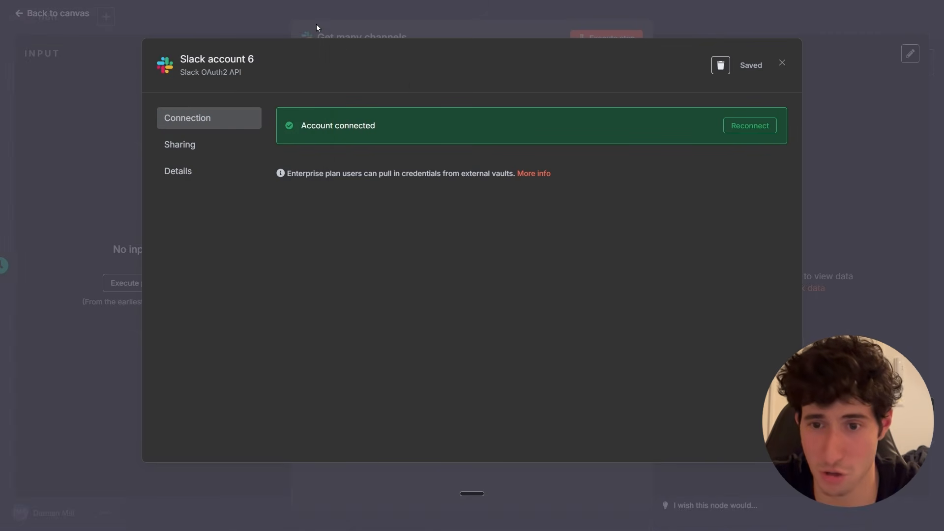
click(781, 63)
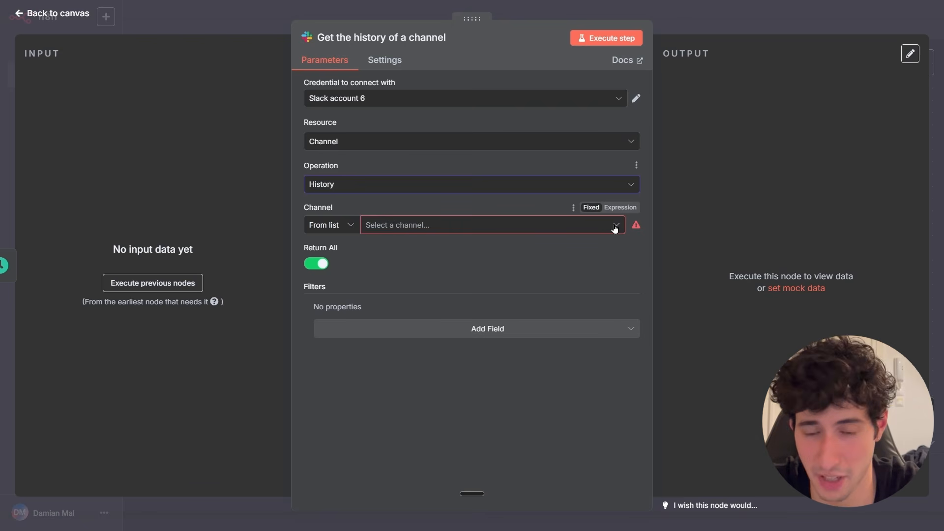
Select new-channel as the channel and execute the step.
click(614, 227)
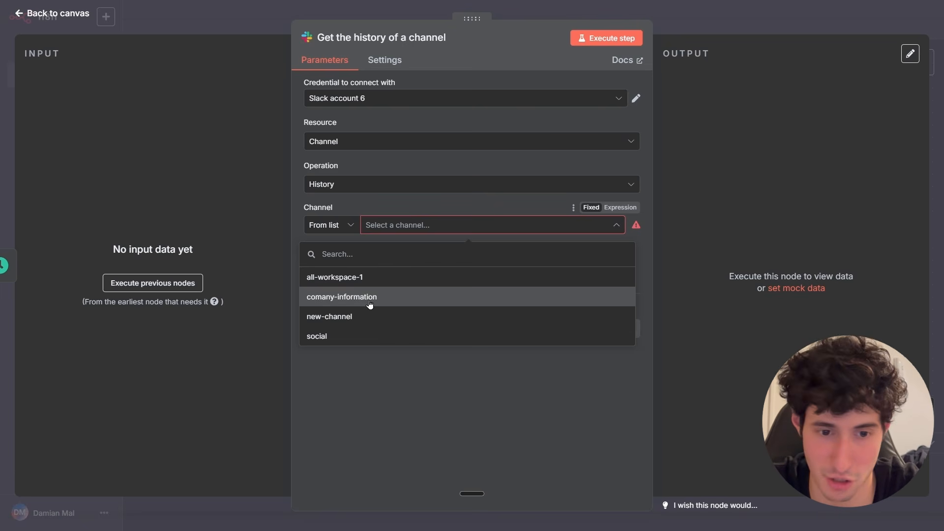
click(343, 320)
click(599, 39)
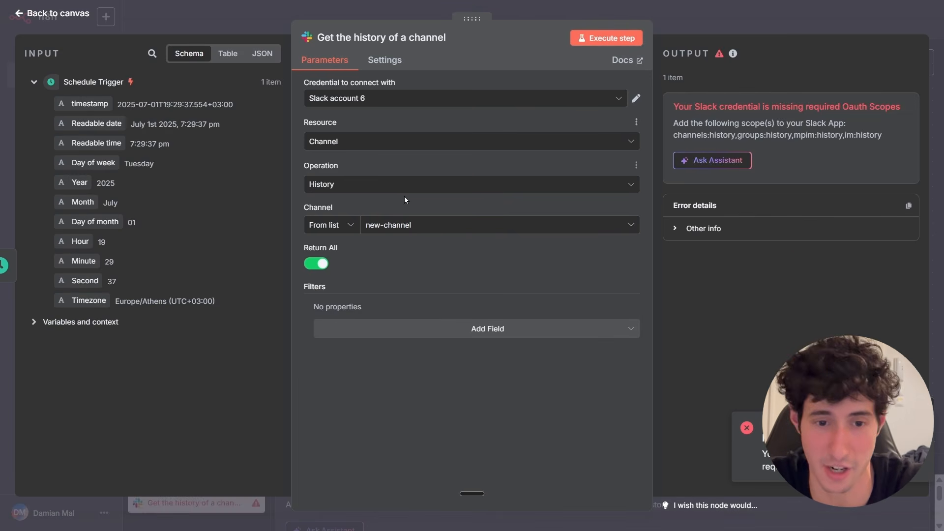
Set the channel to comany-information, execute the step, and browse the output in table view.
click(419, 227)
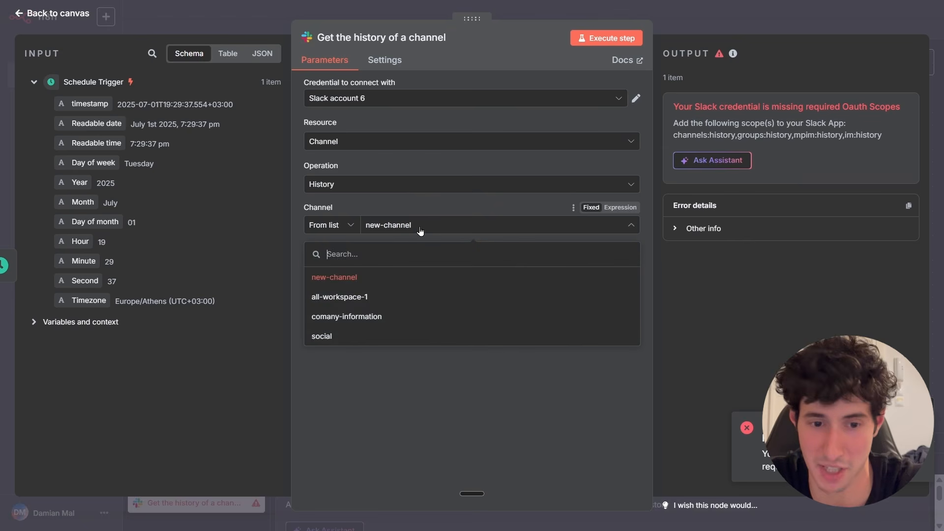
click(352, 317)
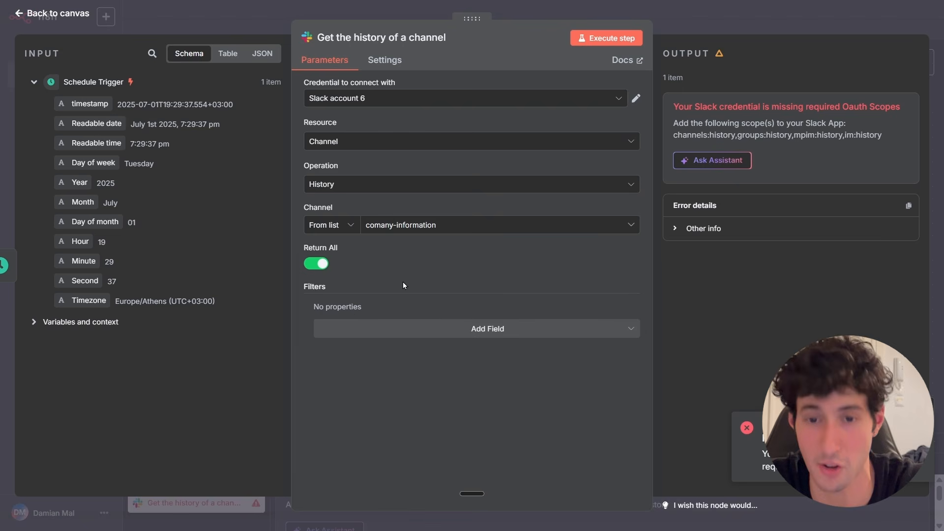
click(606, 42)
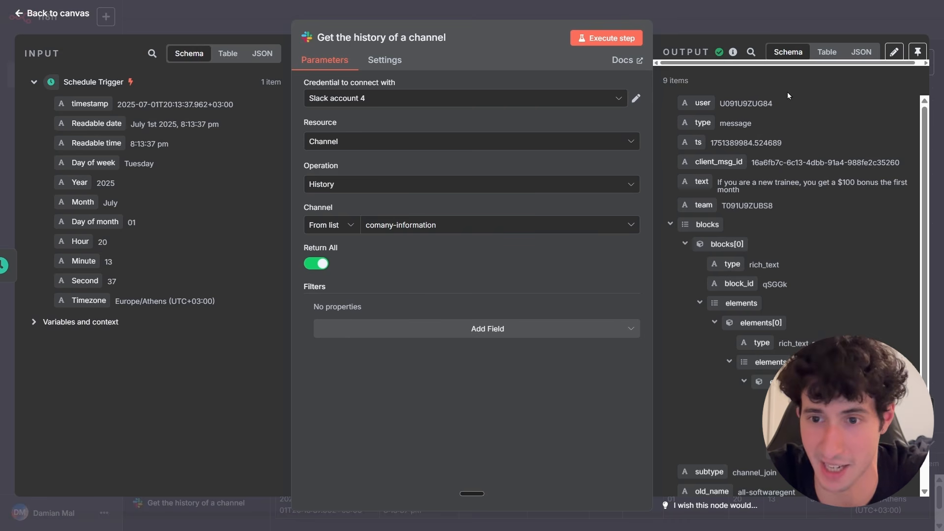
click(827, 52)
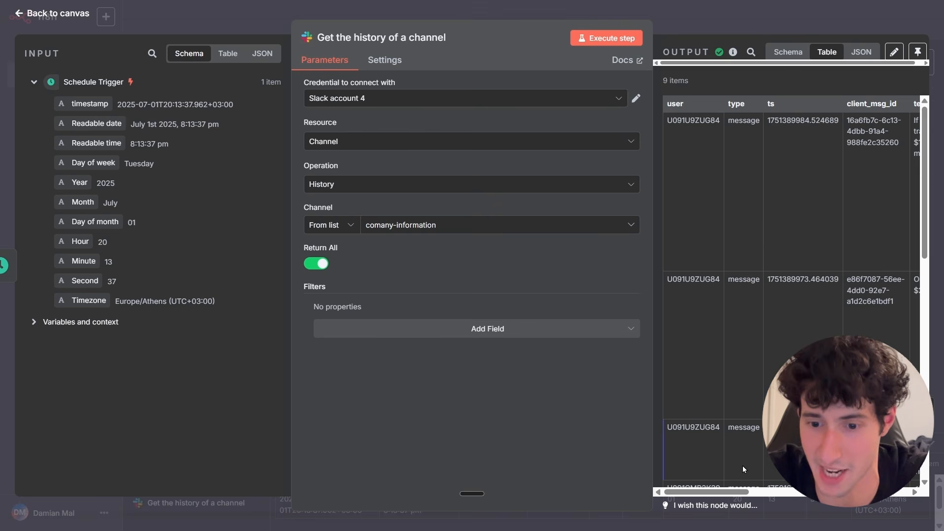
drag(696, 492, 748, 494)
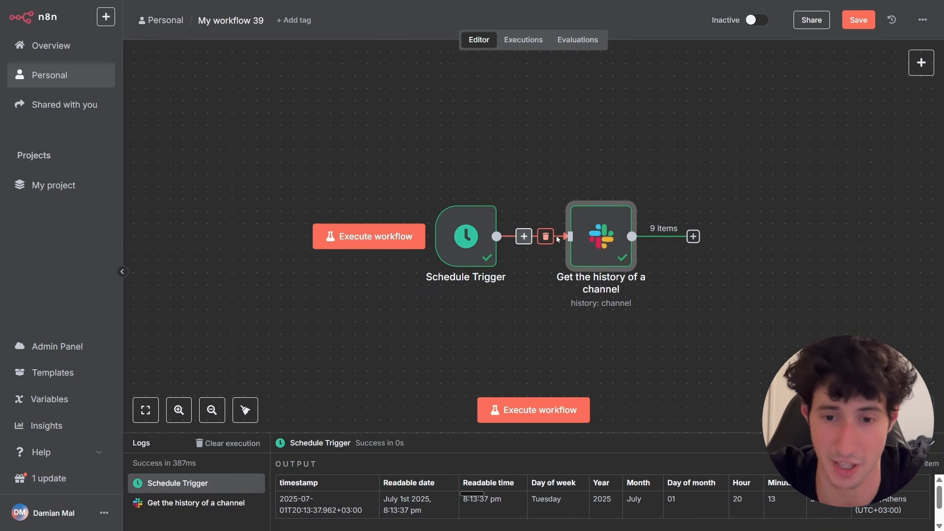
Move the Schedule Trigger and Slack nodes closer together on the canvas.
drag(465, 240, 330, 240)
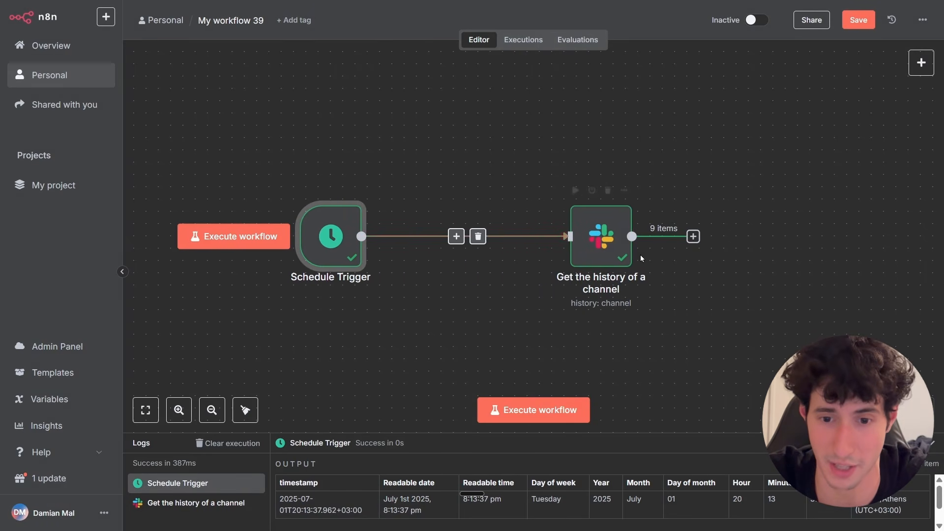
drag(600, 241, 514, 241)
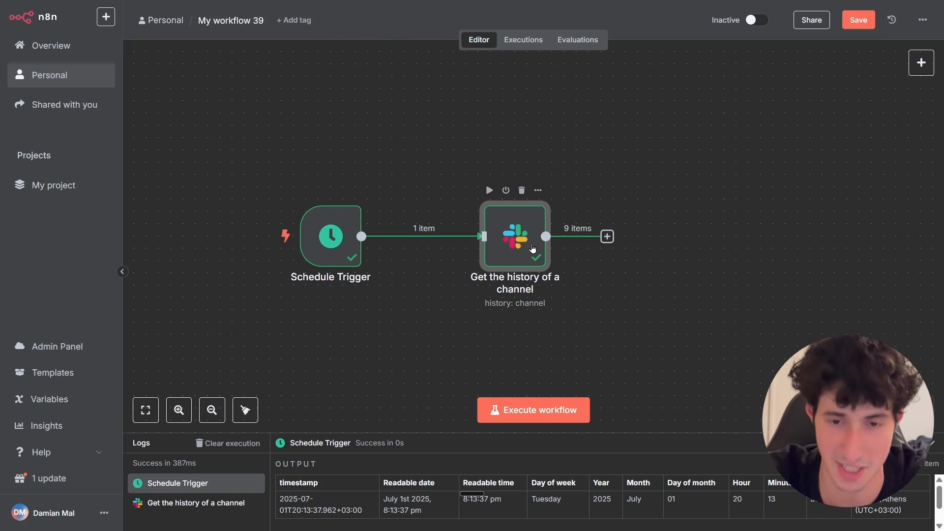
Add a Remove Duplicates node after the Slack node set to remove items processed in previous executions.
click(608, 237)
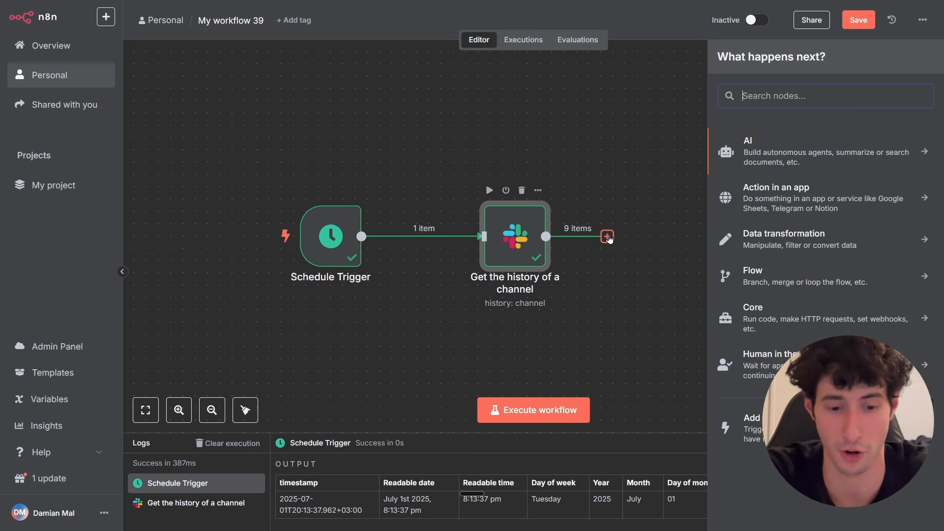
text(remove)
click(782, 145)
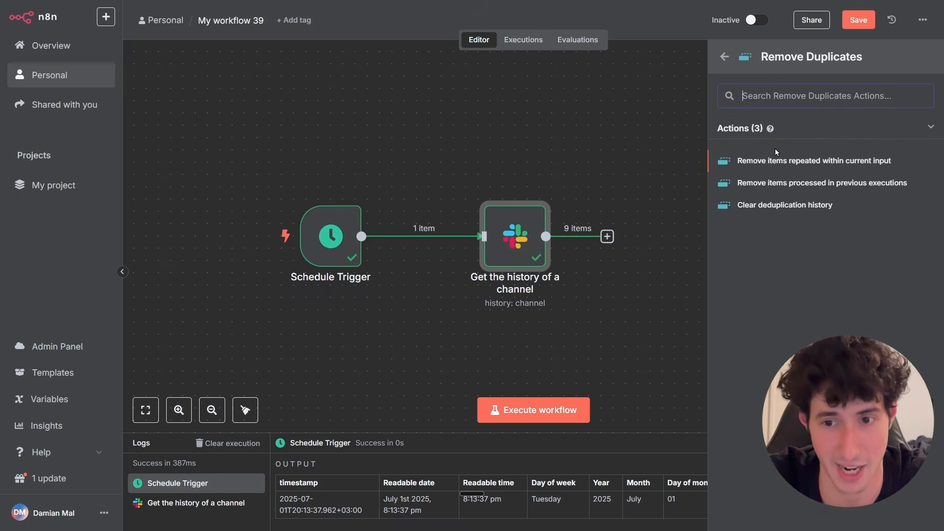
click(781, 183)
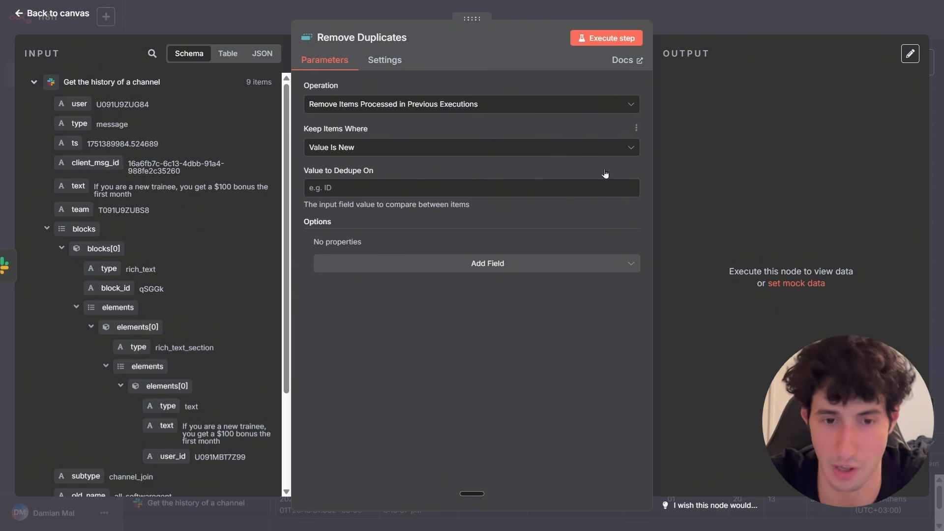
click(267, 27)
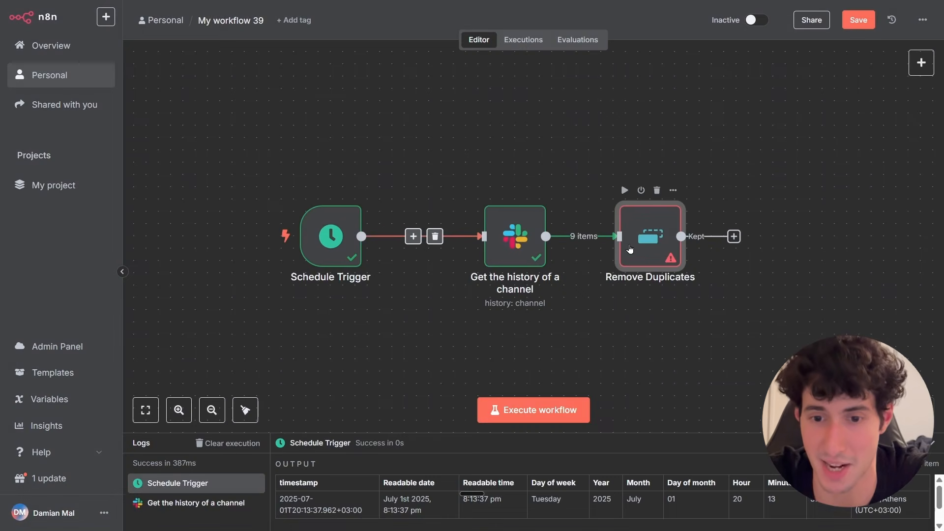
Reposition the Slack and Remove Duplicates nodes on the canvas.
double_click(626, 250)
click(265, 25)
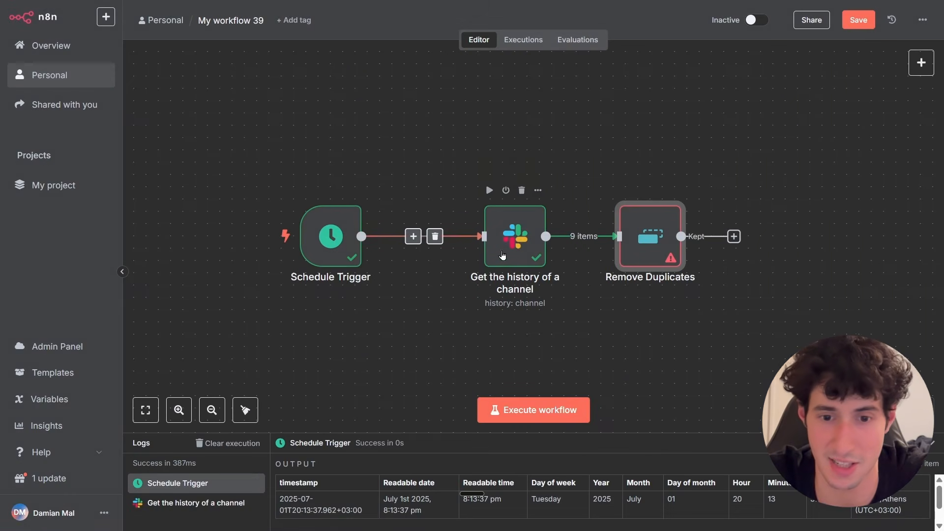
mouse_move(480, 251)
mouse_down()
mouse_move(492, 221)
mouse_move(494, 249)
mouse_up()
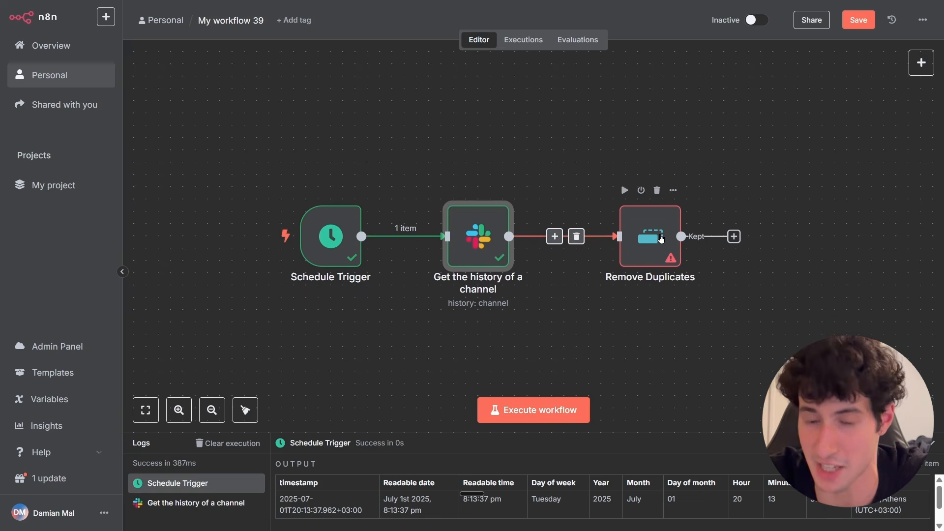
drag(654, 216, 661, 234)
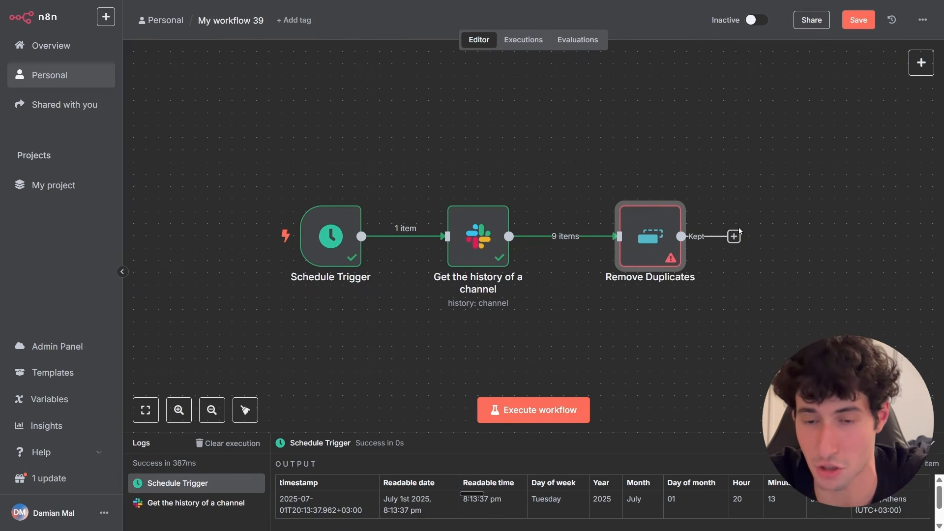
Open the Remove Duplicates node, keep the previous-executions operation with Value Is New, and set the dedupe value to Slack.
mouse_move(650, 244)
mouse_down()
mouse_move(647, 234)
mouse_move(644, 244)
mouse_up()
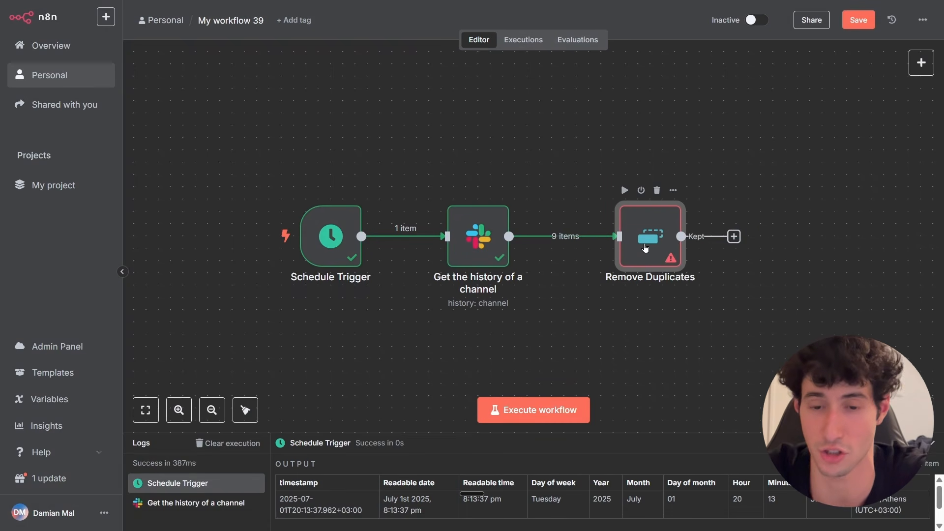
double_click(645, 245)
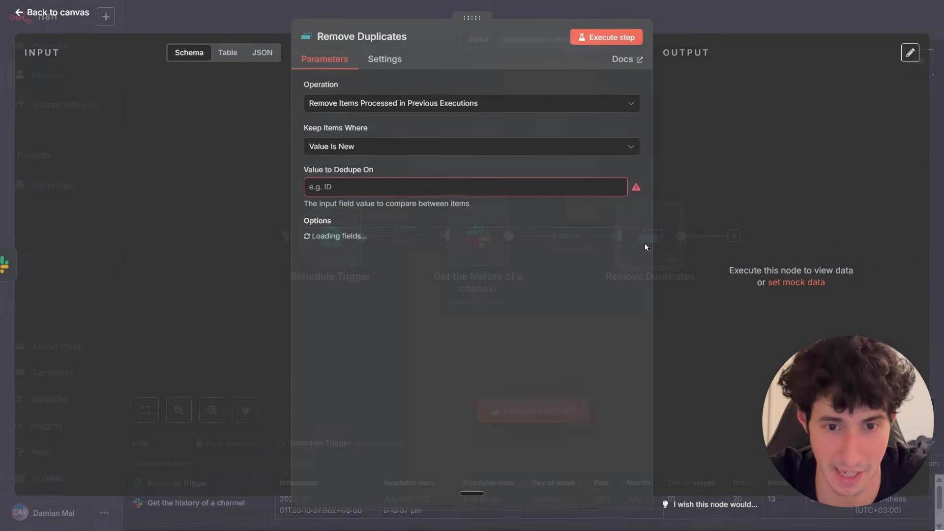
click(396, 105)
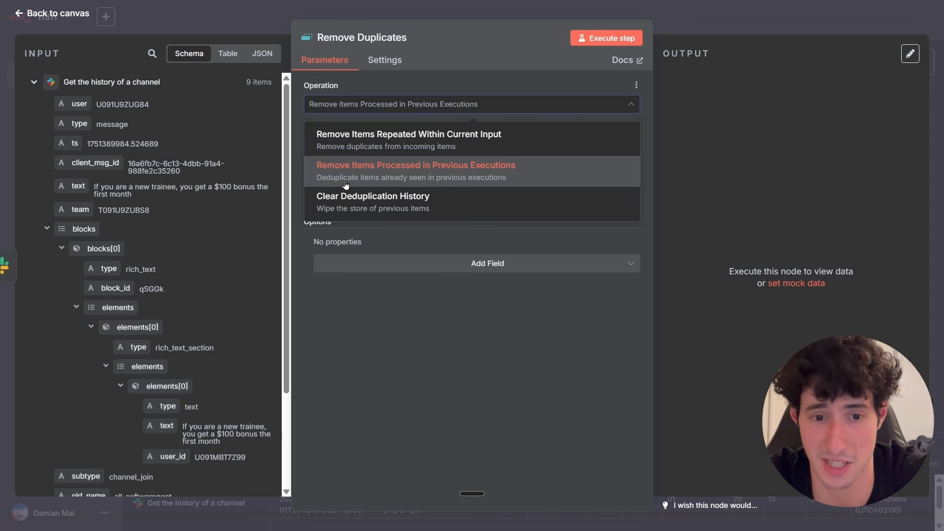
click(471, 182)
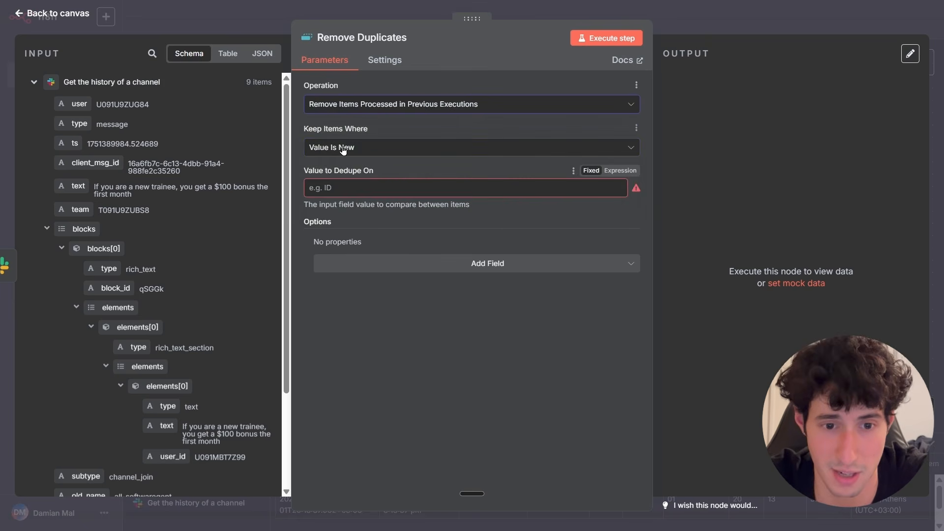
click(338, 145)
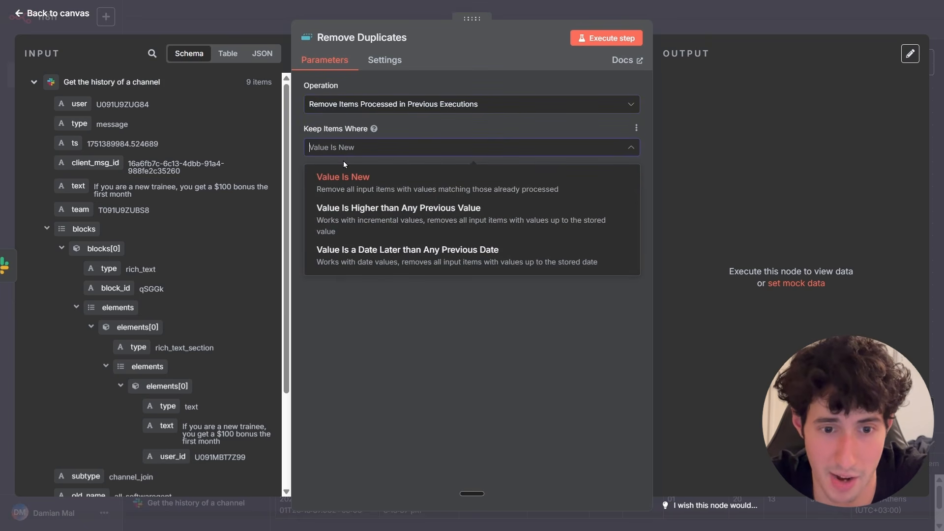
click(339, 190)
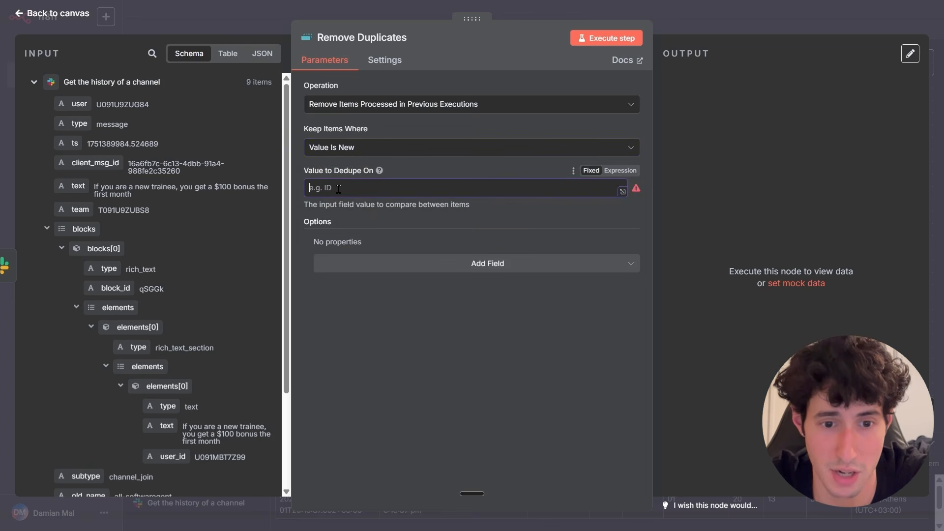
click(324, 186)
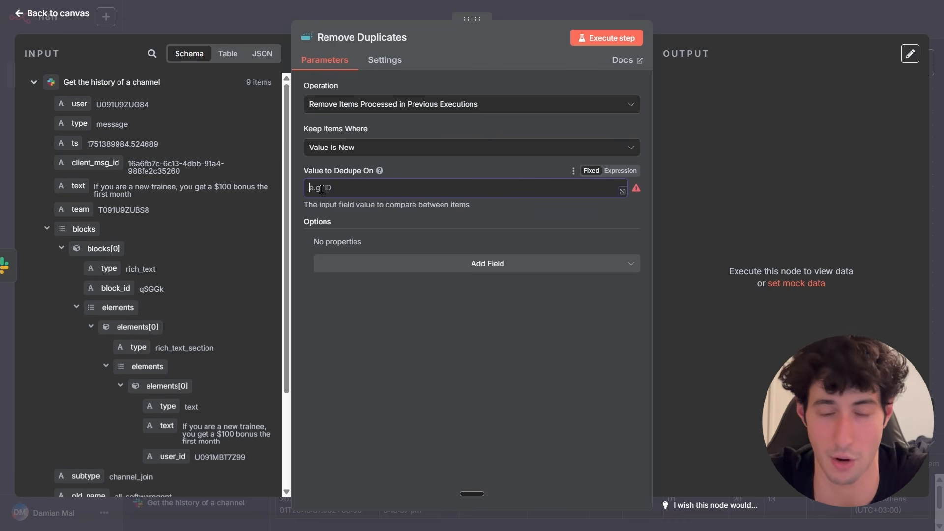
text($)
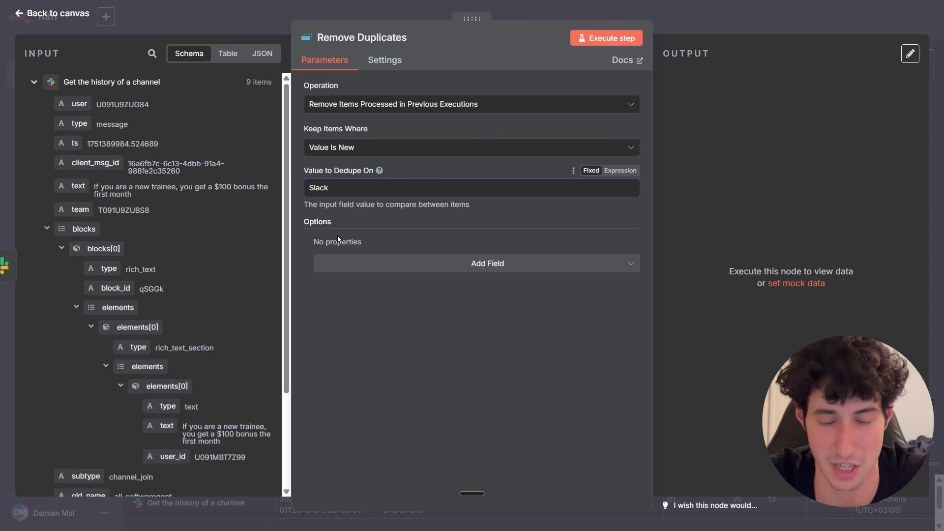
Execute the step twice, comparing the Kept and Discarded outputs after each run.
click(590, 43)
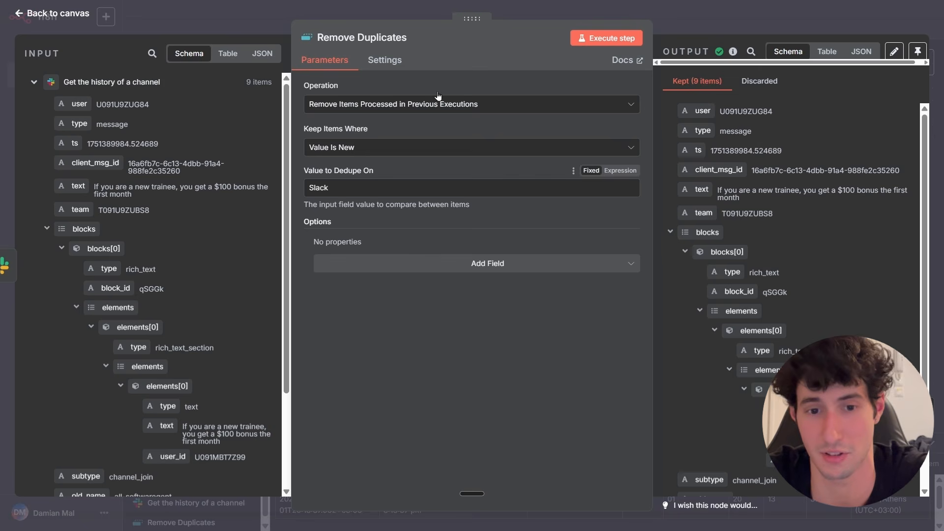
click(759, 81)
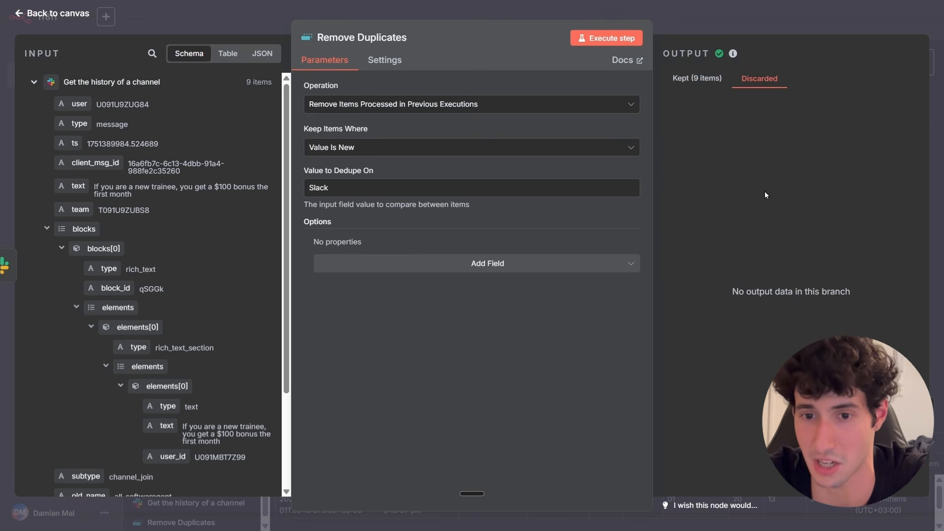
click(696, 81)
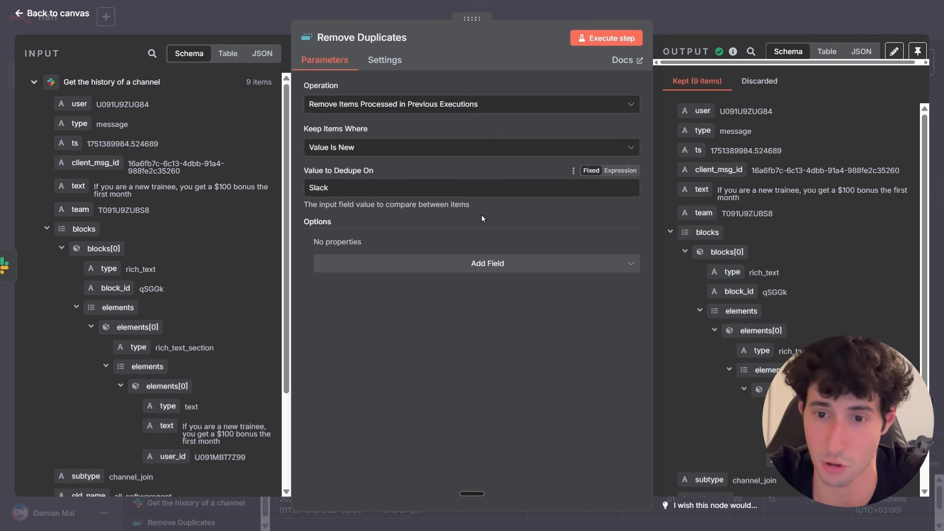
click(600, 40)
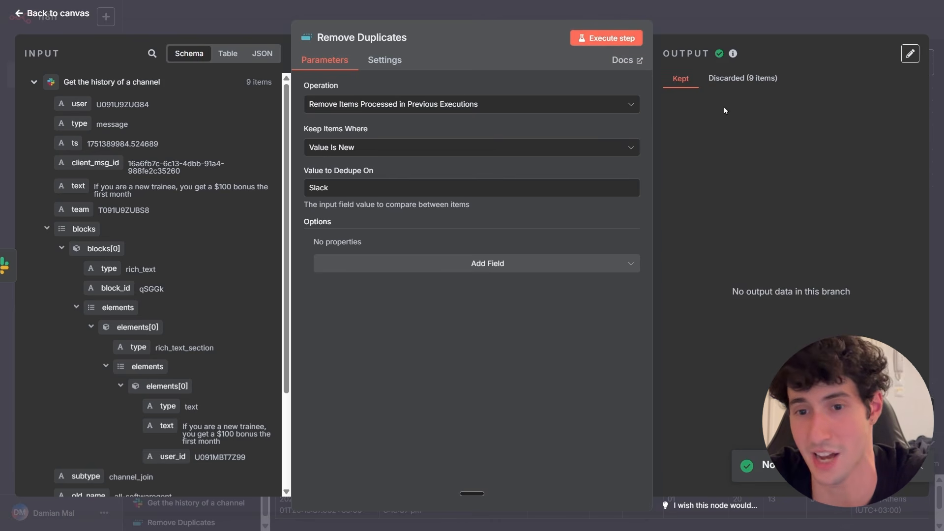
click(742, 80)
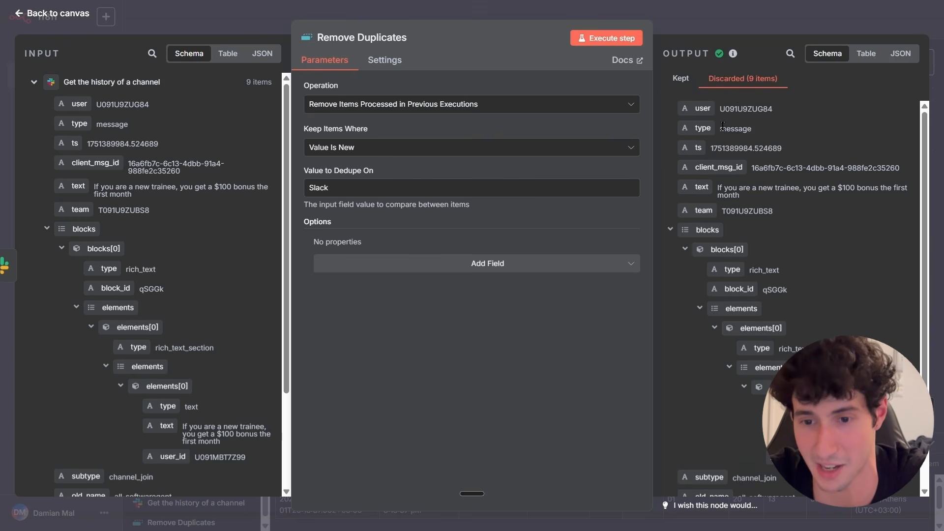
click(680, 79)
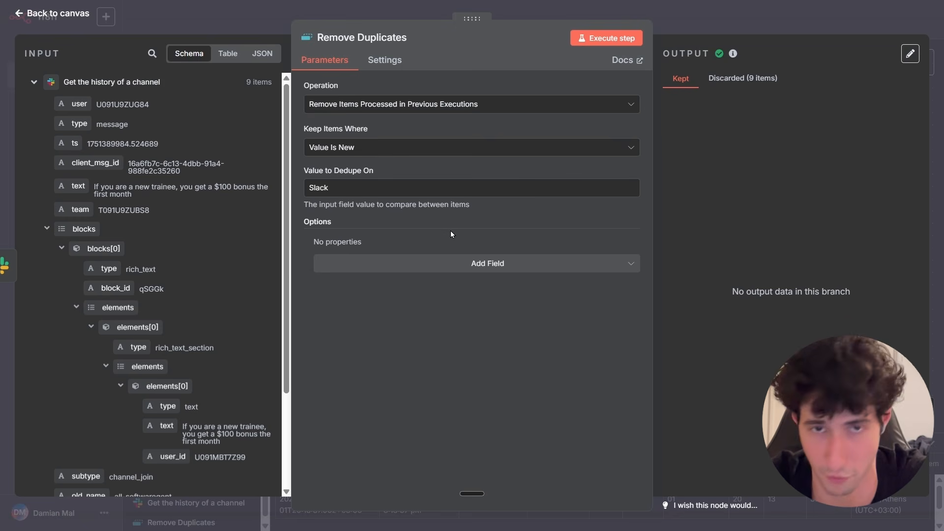
Add the Scope option set to Node and return to the canvas.
click(438, 268)
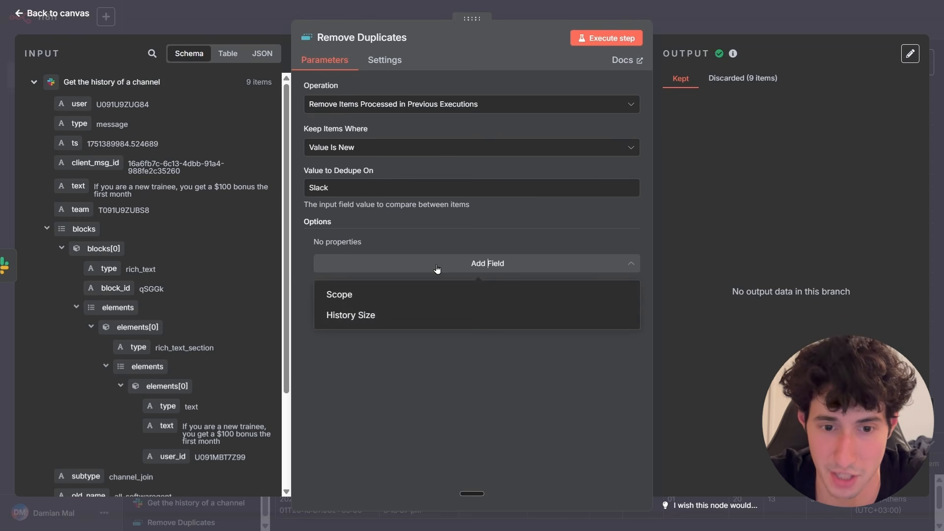
click(393, 297)
click(391, 265)
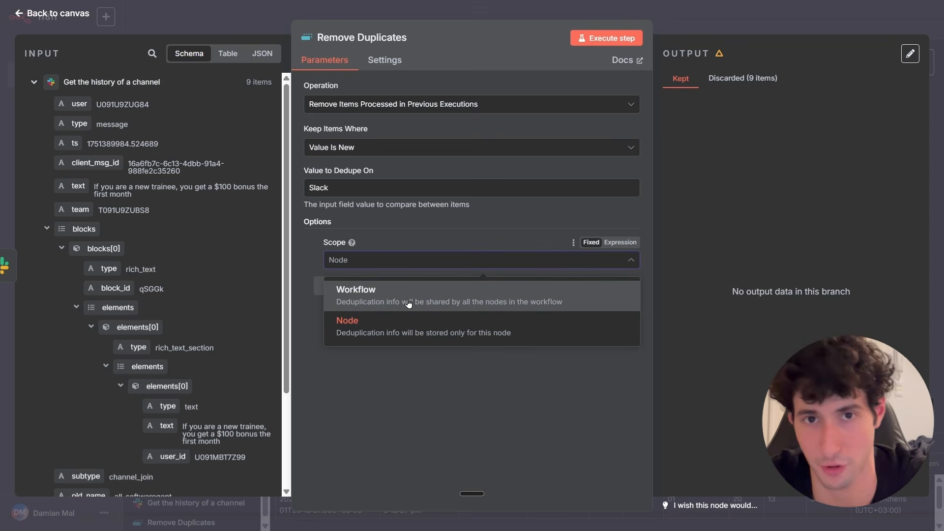
click(383, 327)
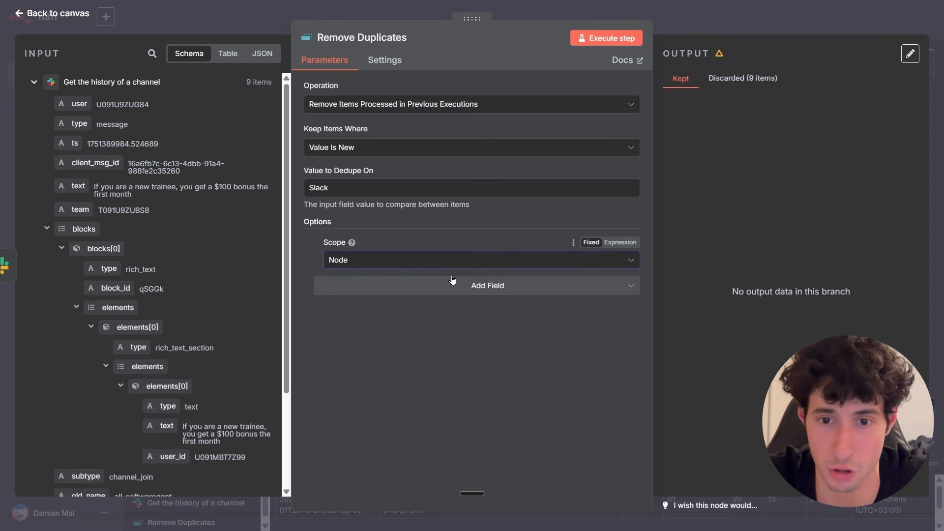
click(681, 28)
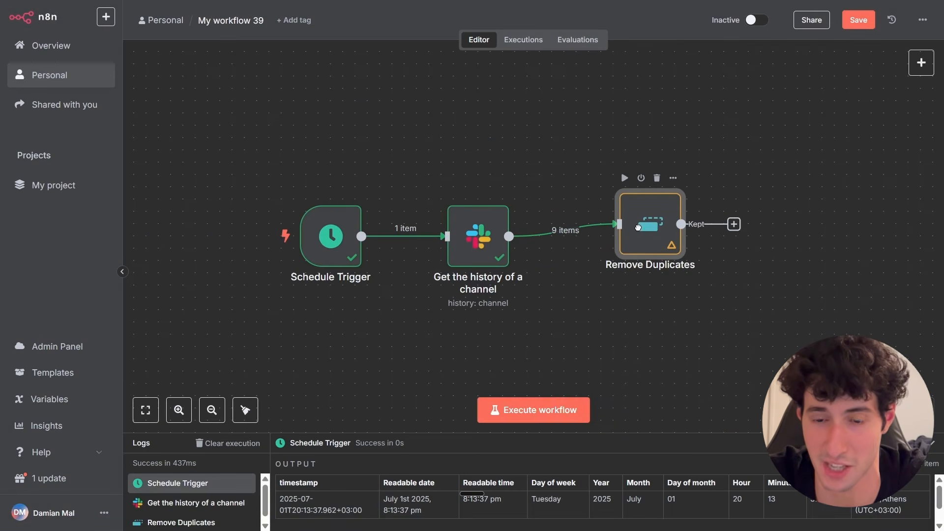
scroll(502, 264, down, 2)
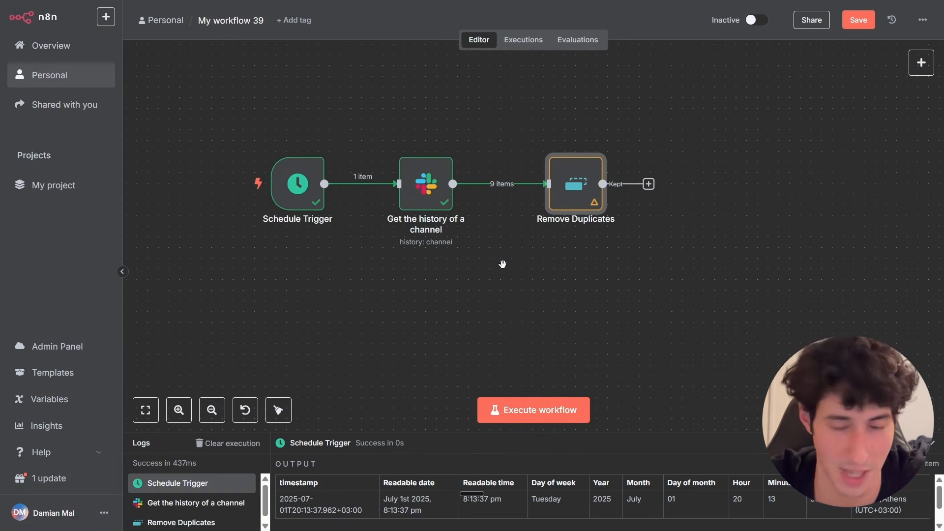
scroll(504, 266, up, 2)
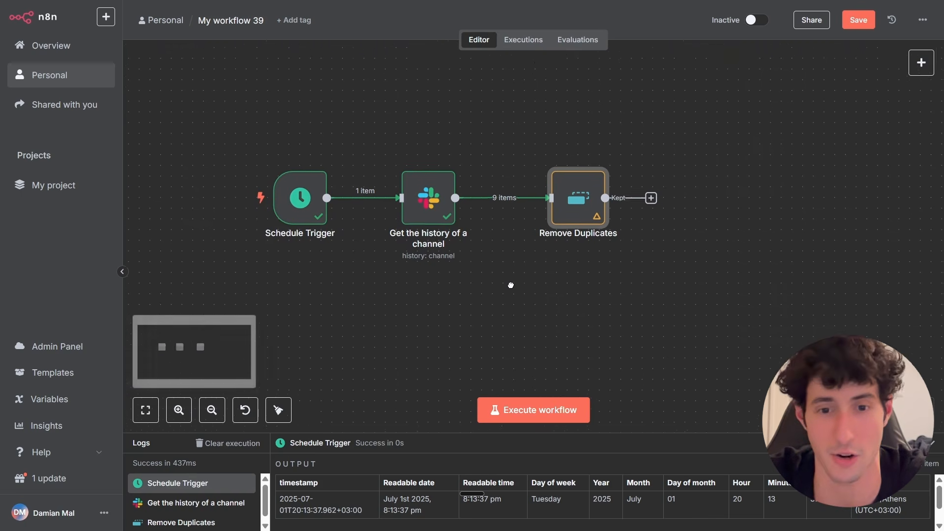
double_click(565, 203)
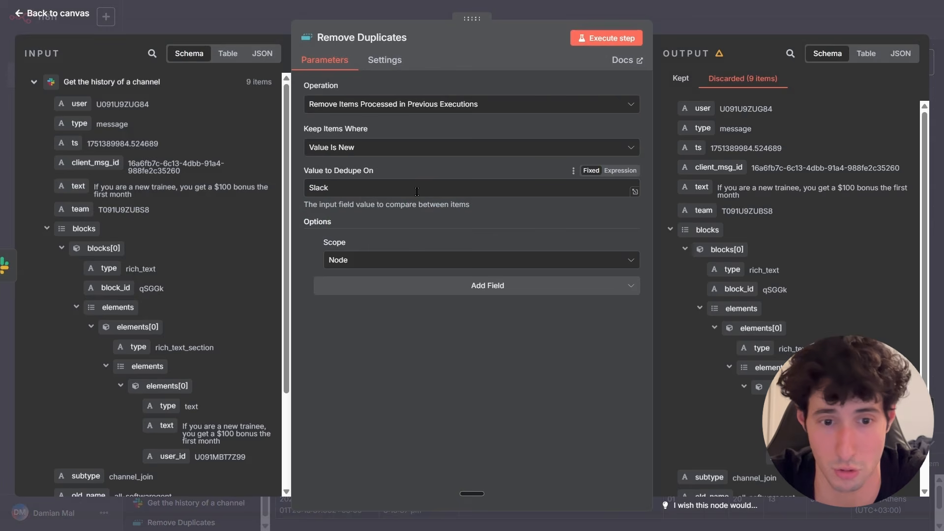
click(409, 259)
click(344, 320)
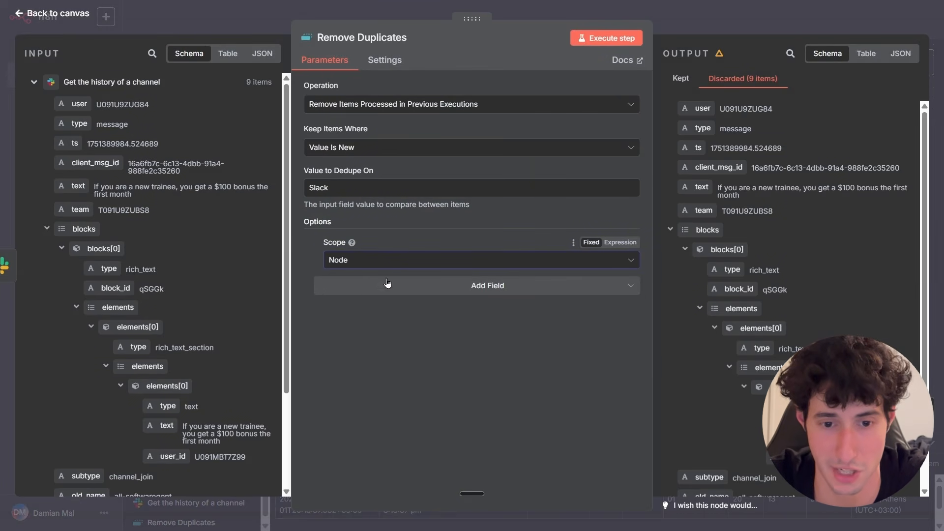
click(400, 291)
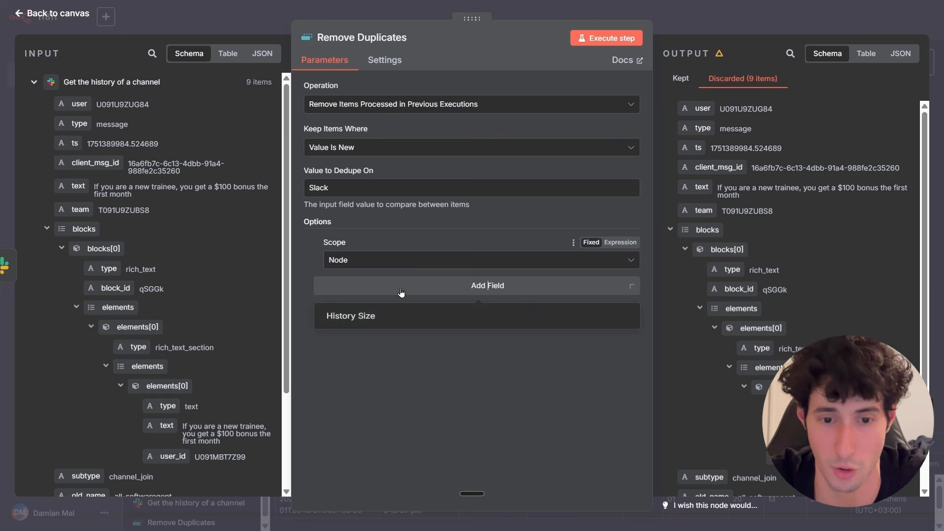
click(352, 320)
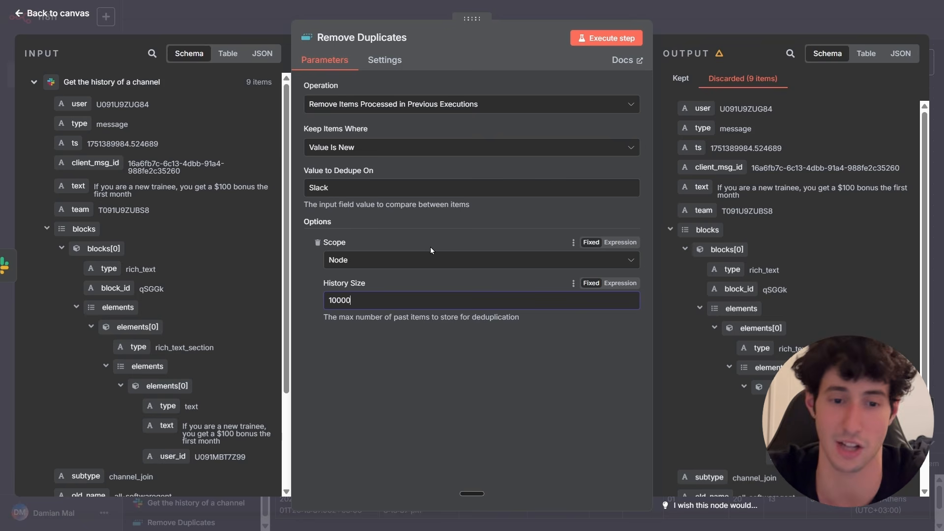
text(0000000)
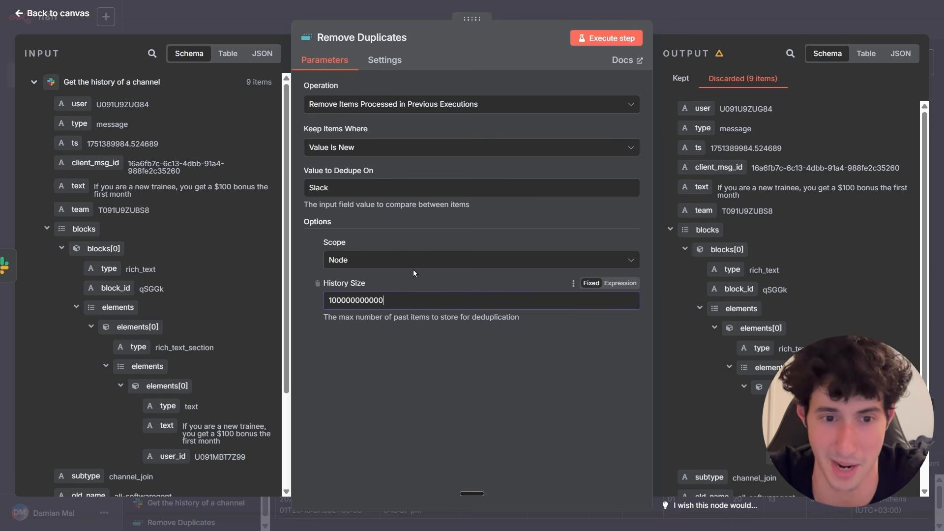
Try replacing the dedupe value with Hello, then restore it to Slack.
click(321, 188)
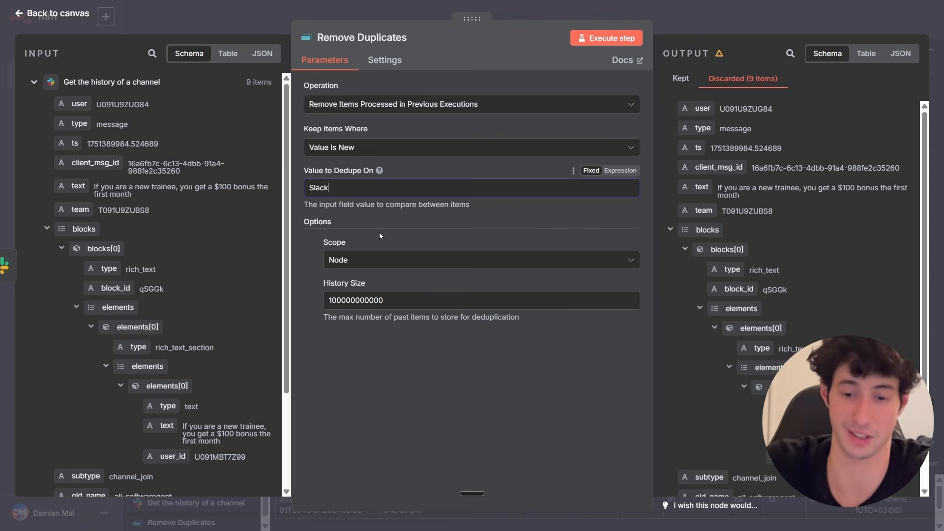
key(BackSpace)
key(BackSpace)
key(BackSpace)
key(BackSpace)
key(BackSpace)
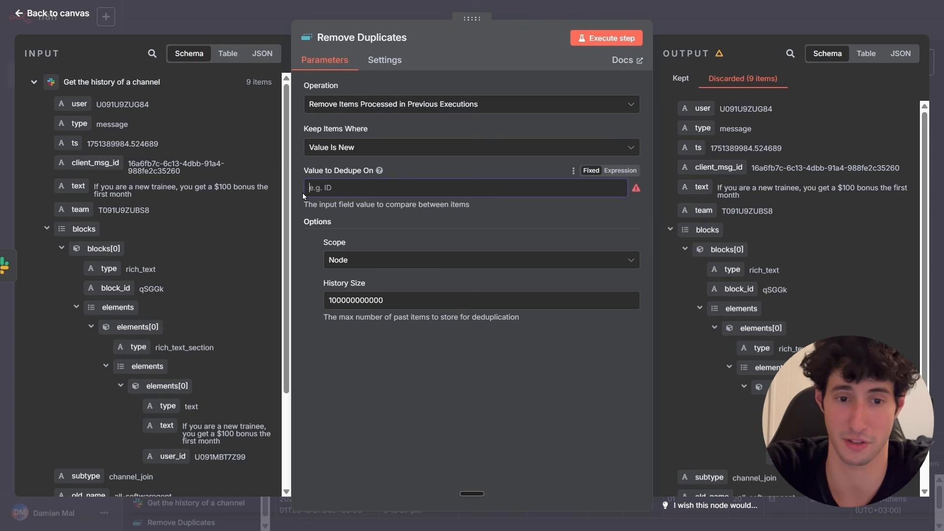
text(Hello)
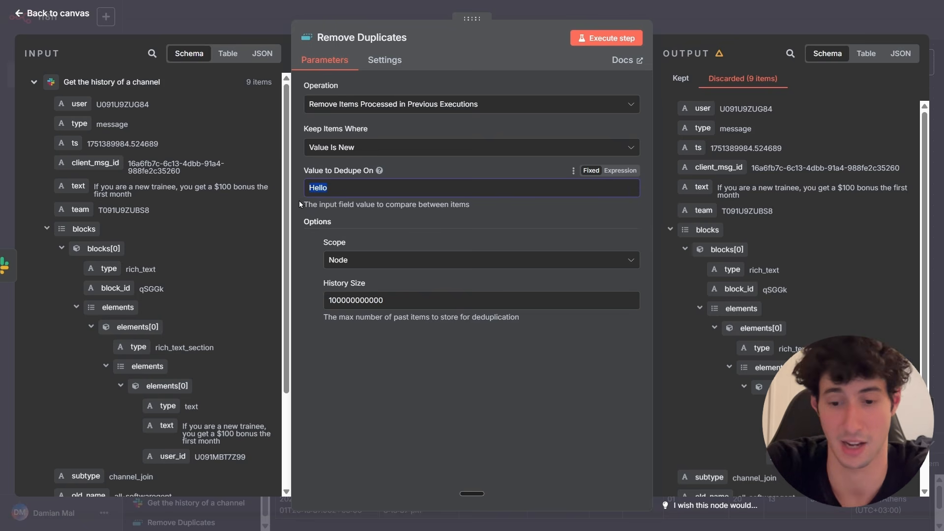
key(BackSpace)
text(Slack)
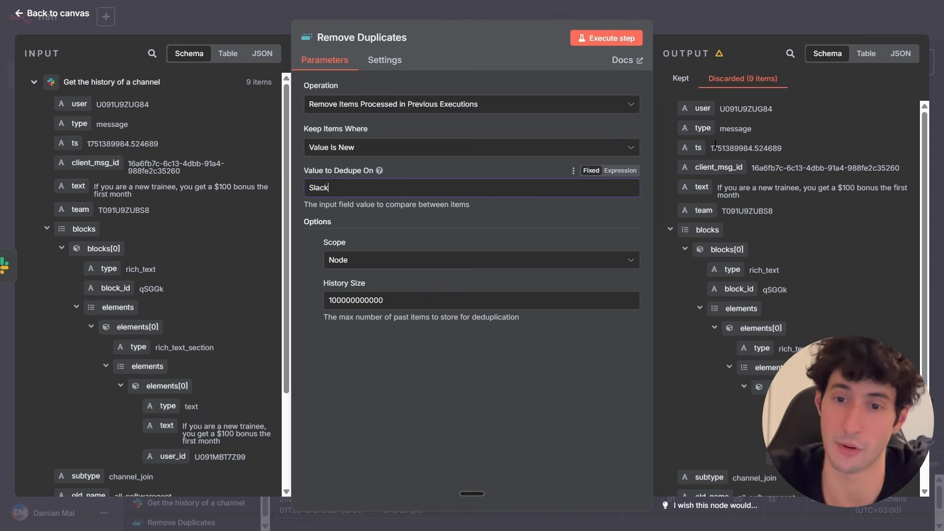
Check the node's Kept output and close the node editor.
click(382, 227)
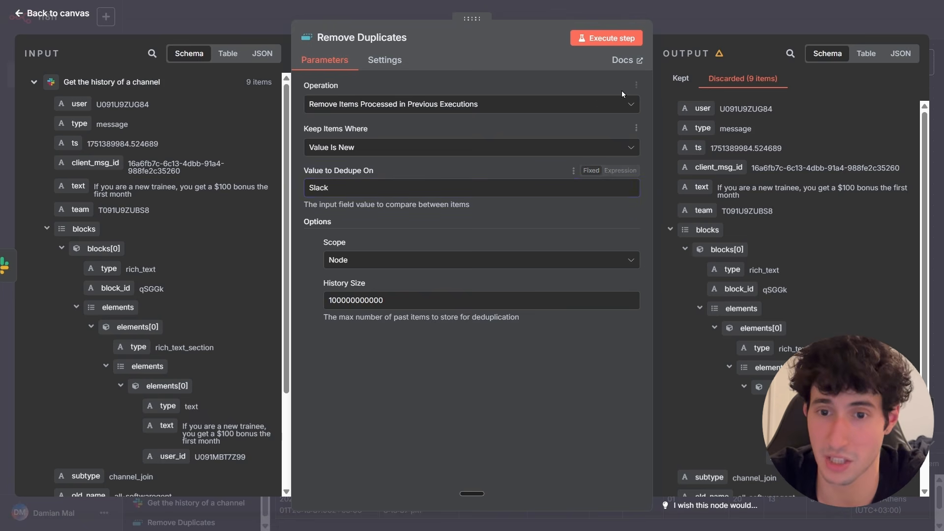
click(680, 79)
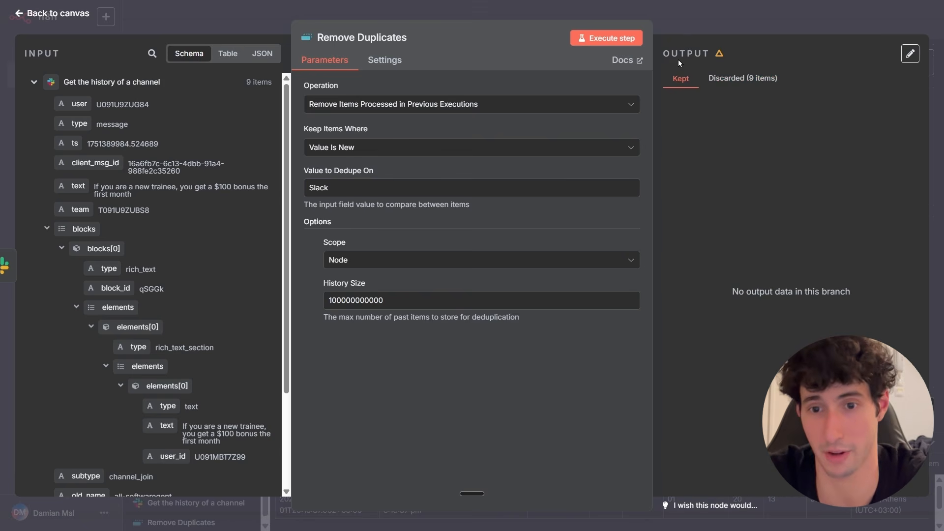
click(701, 31)
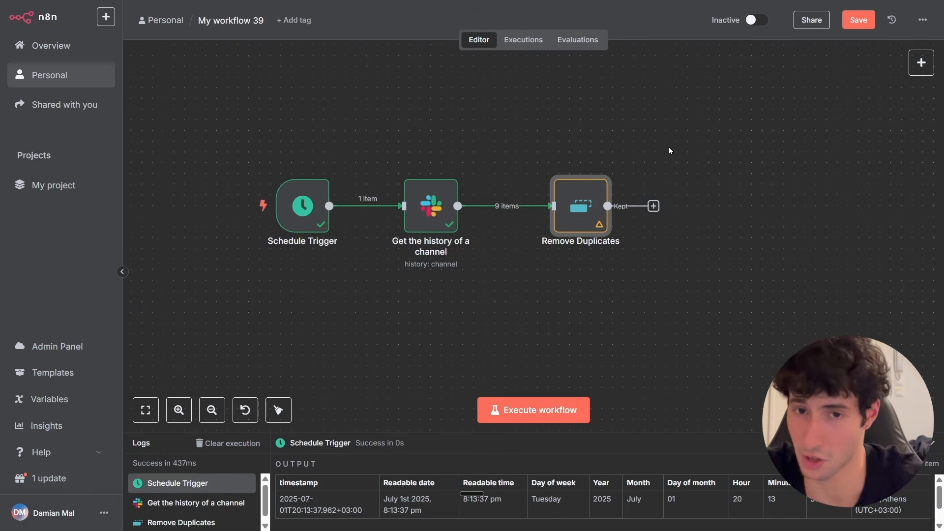
Add a Supabase Vector Store node after Remove Duplicates with the Add documents to vector store action.
click(653, 207)
text(supa)
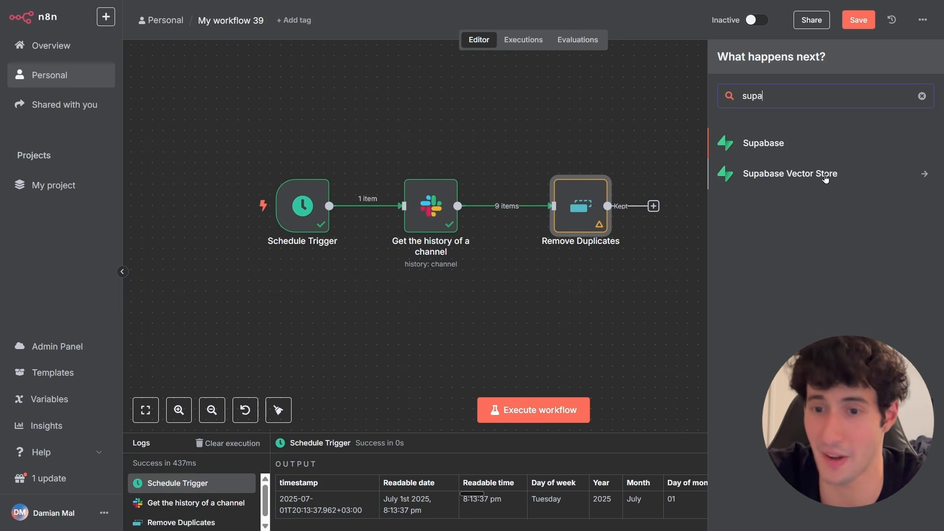
click(784, 174)
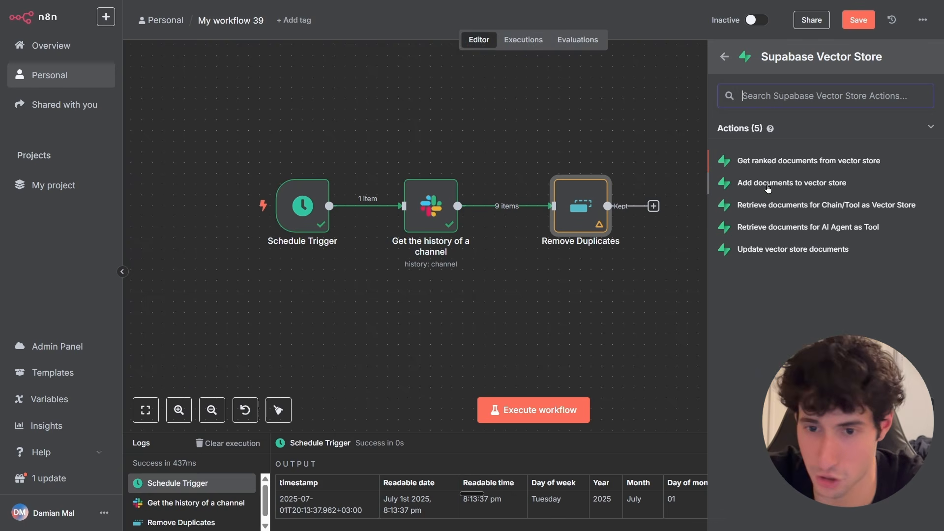
click(752, 183)
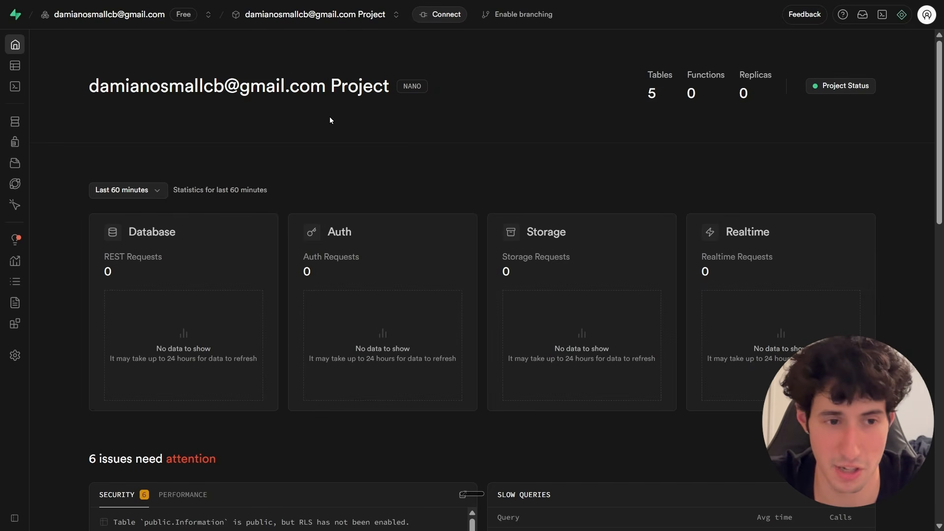
Start creating a new table named Example Table with the description example table.
mouse_move(17, 69)
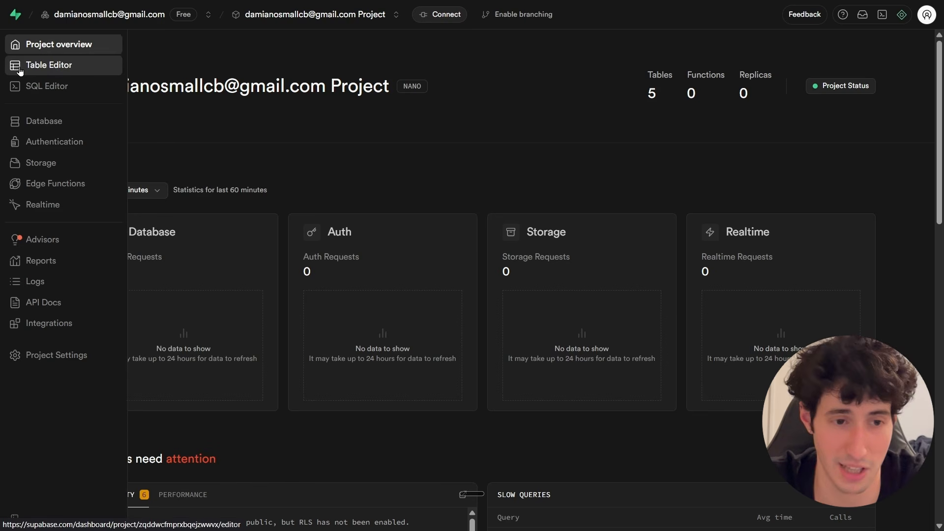
click(31, 69)
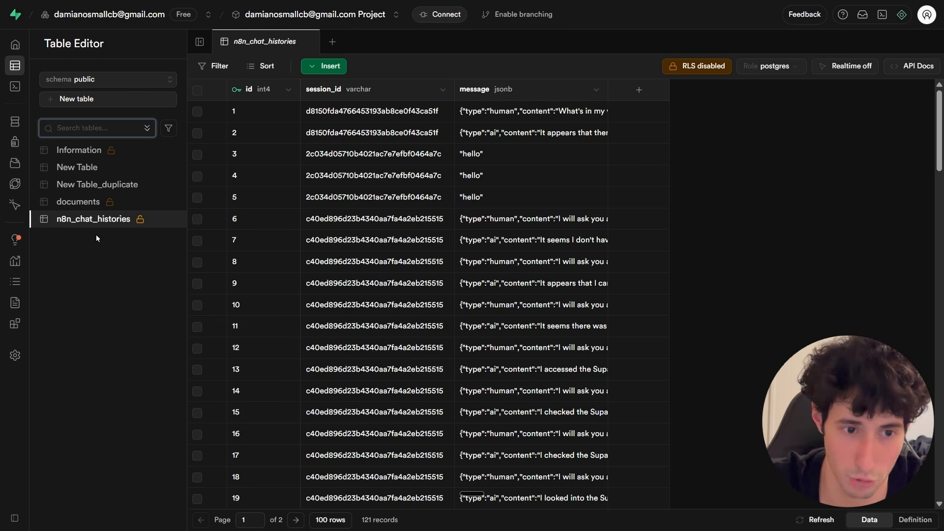
click(81, 100)
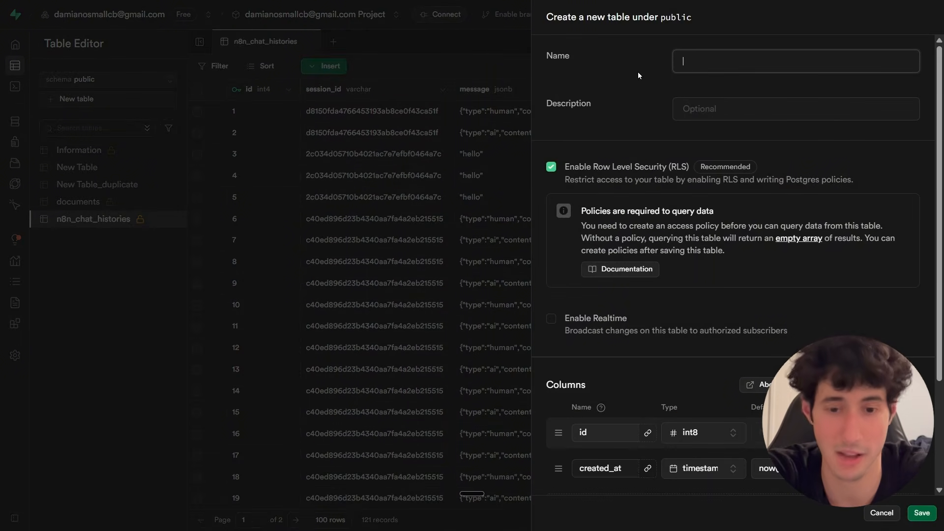
text(Example Table)
key(Tab)
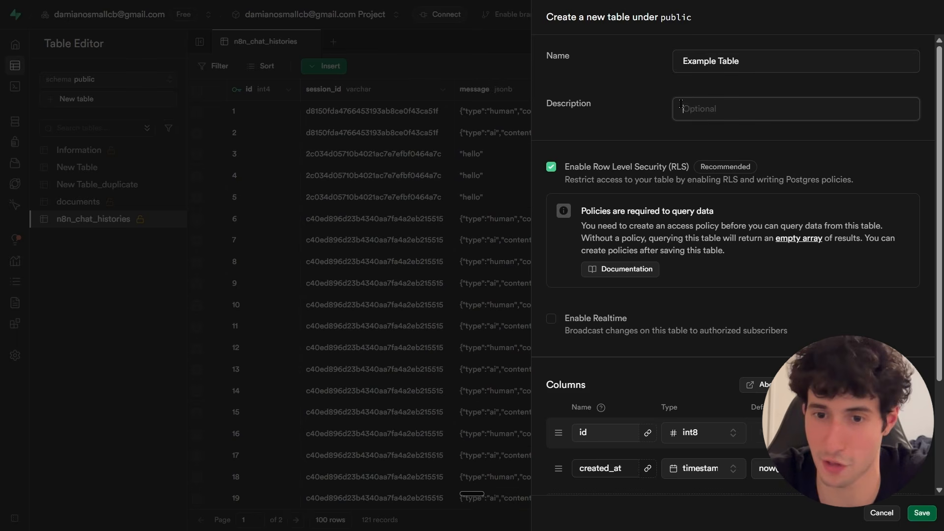
text(example table)
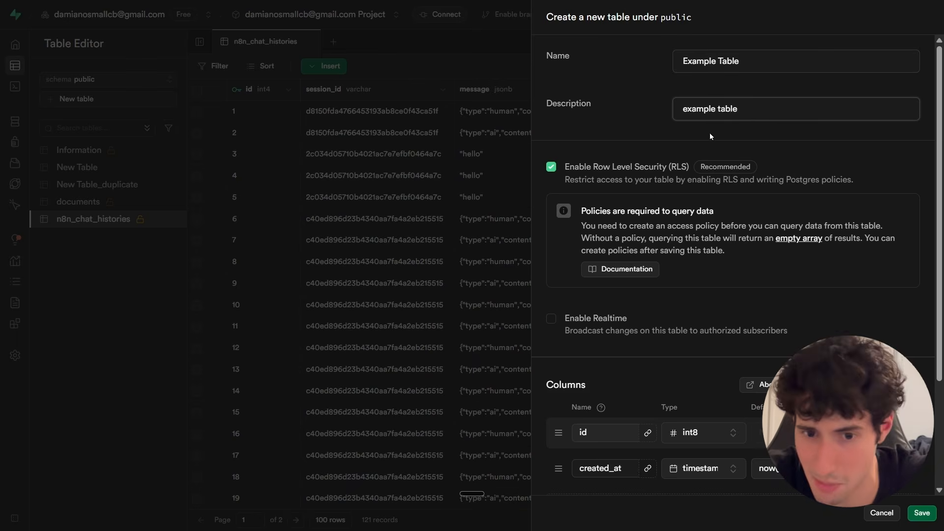
scroll(620, 332, down, 2)
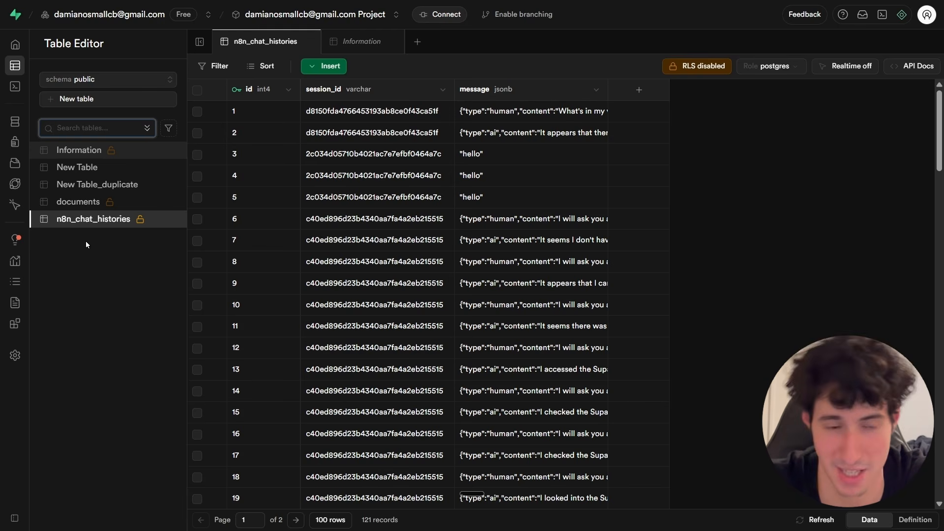
Duplicate the documents table under the name Example Table.
click(79, 204)
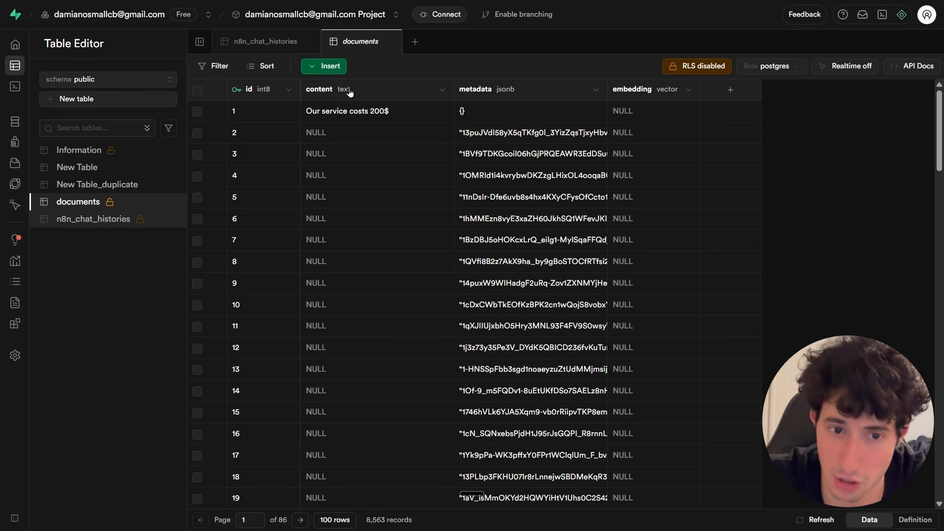
click(173, 201)
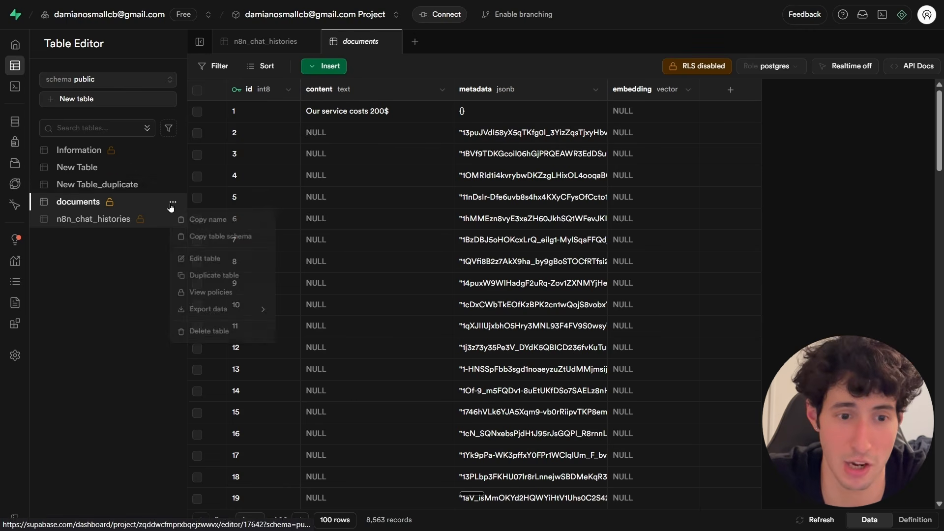
click(197, 278)
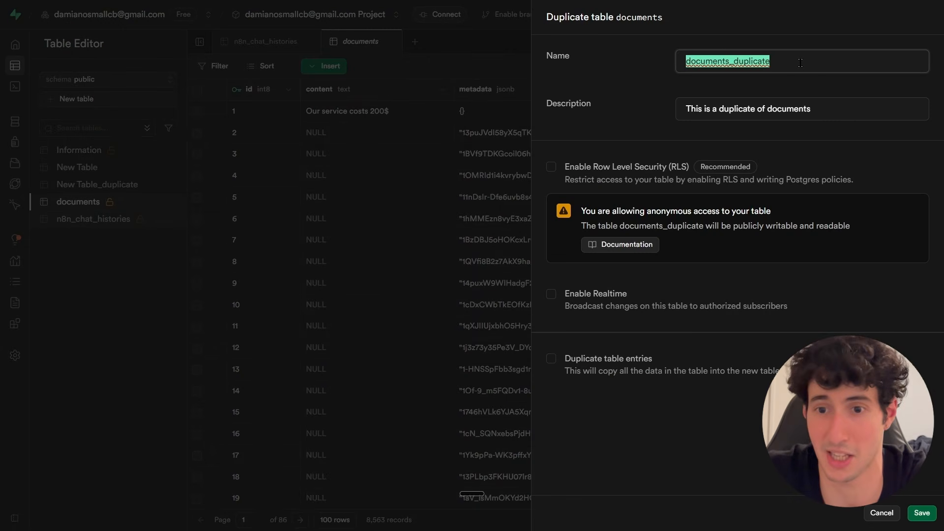
text(Example Table)
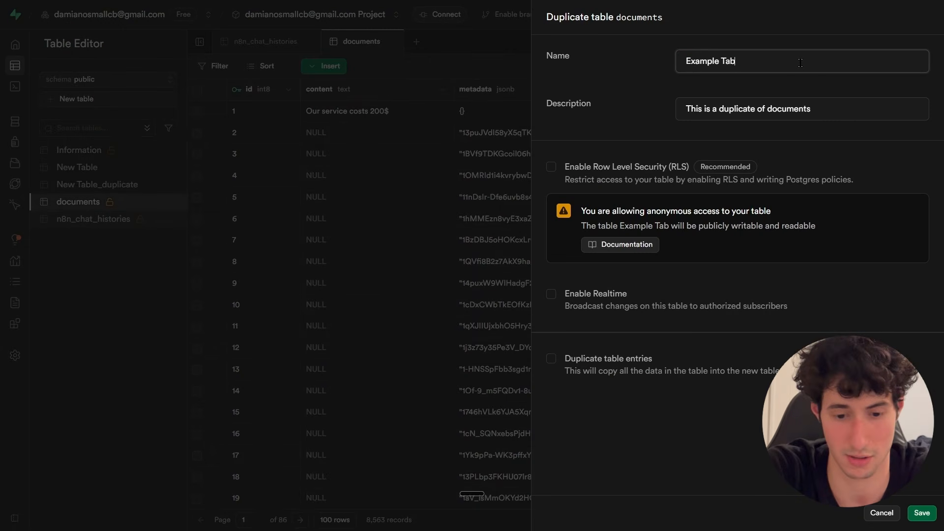
click(912, 514)
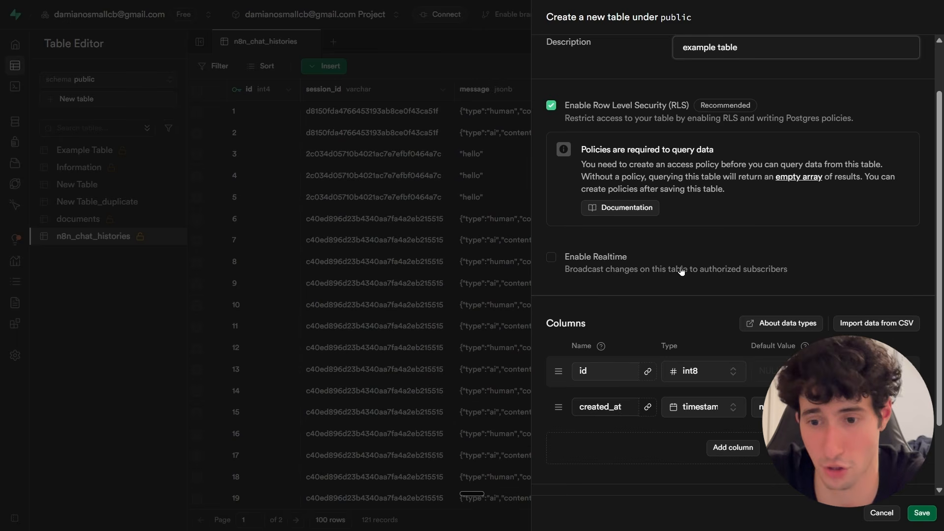
Add a metadata column of type jsonb to the new table.
click(718, 447)
drag(623, 408, 572, 439)
click(575, 436)
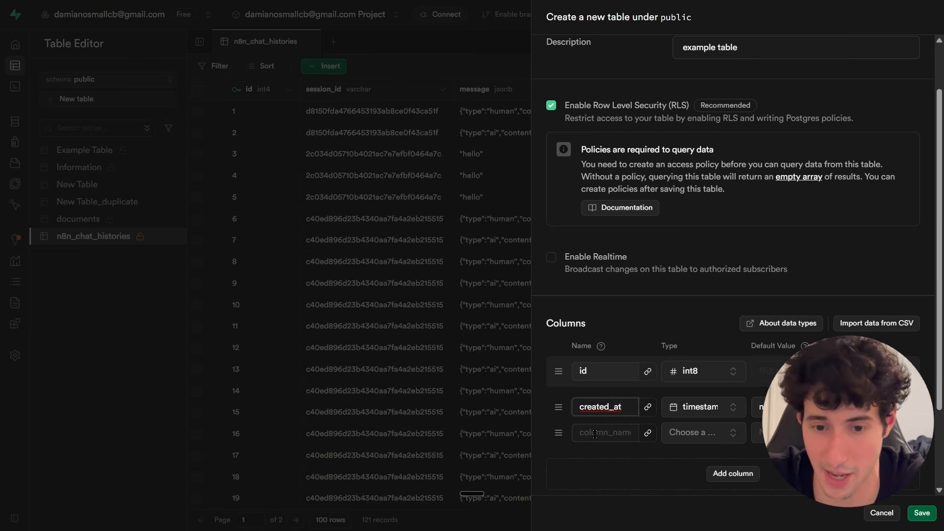
text(metadata)
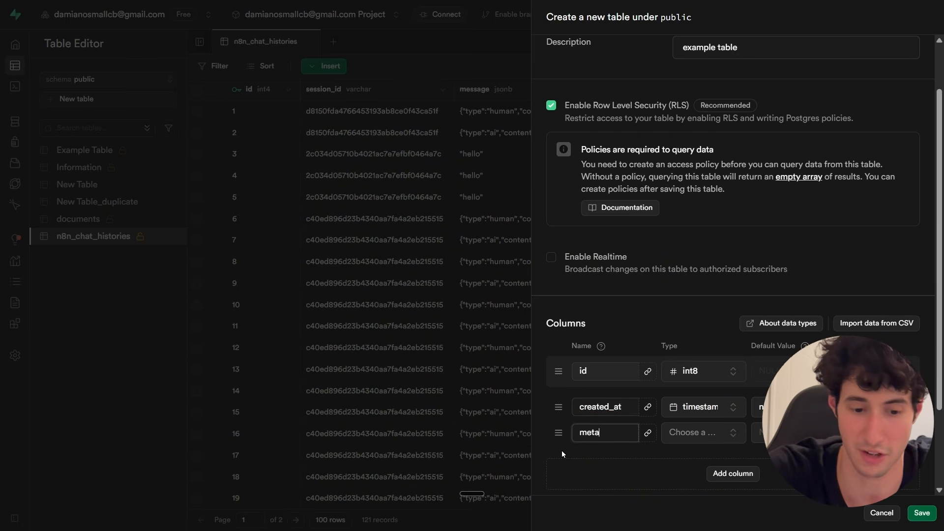
click(704, 433)
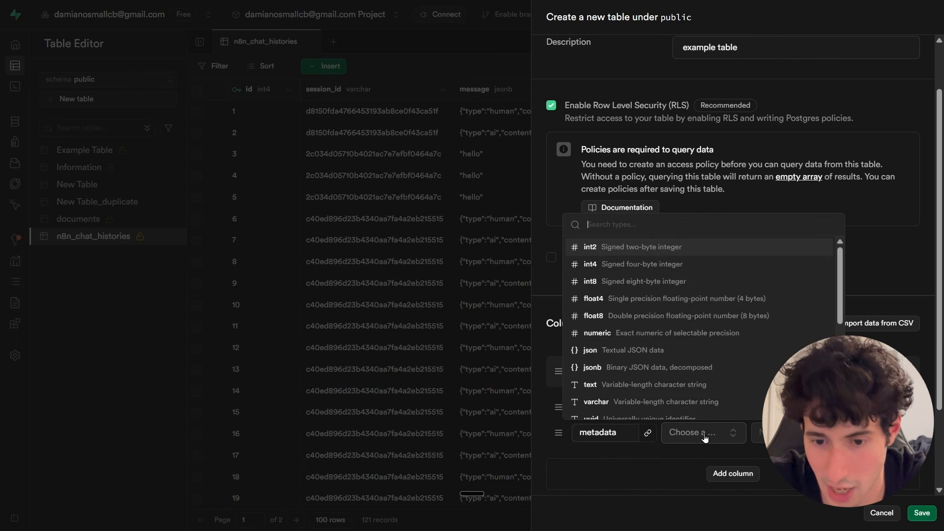
scroll(671, 373, down, 2)
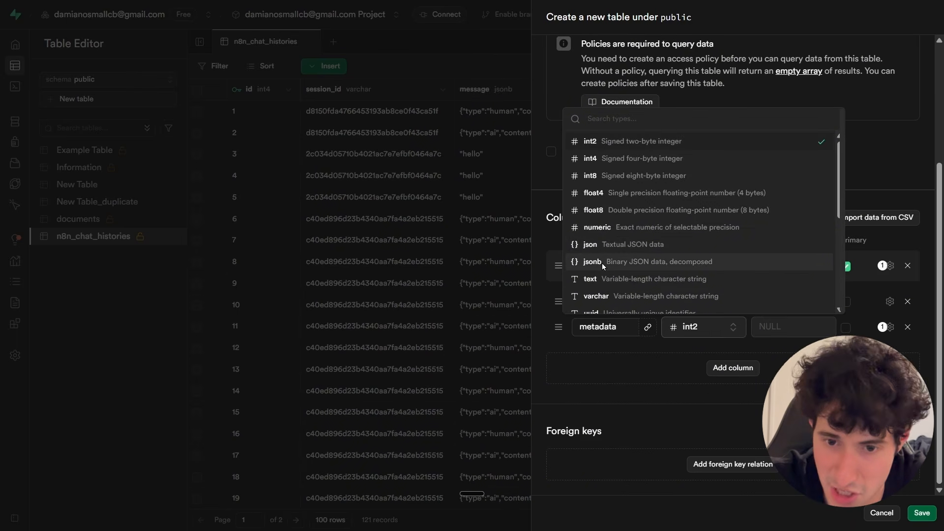
click(600, 263)
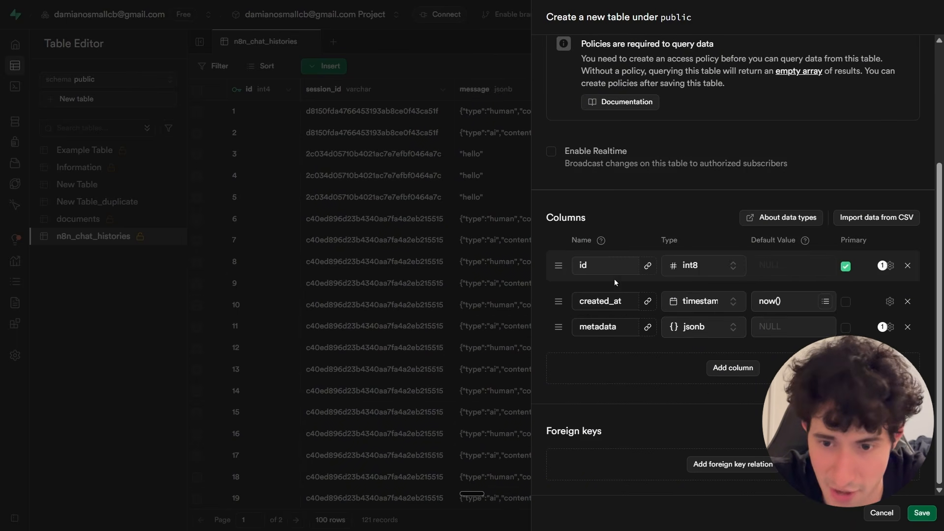
Add an embedding column of type vector.
click(724, 368)
click(629, 354)
text(embedding)
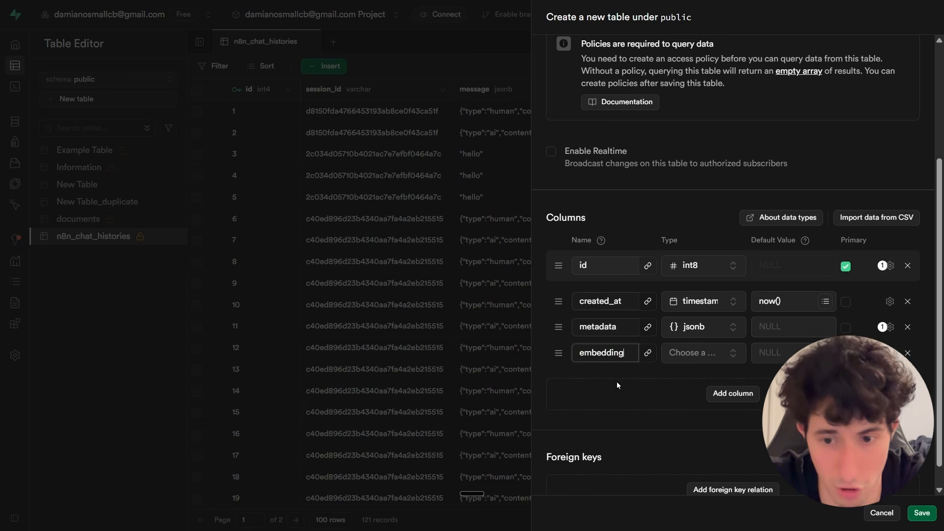
click(698, 352)
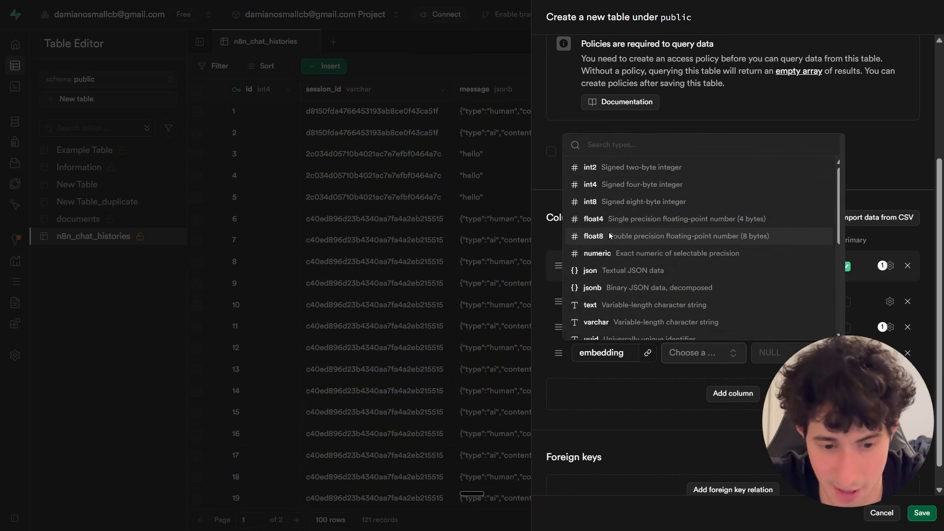
text(vect)
click(594, 170)
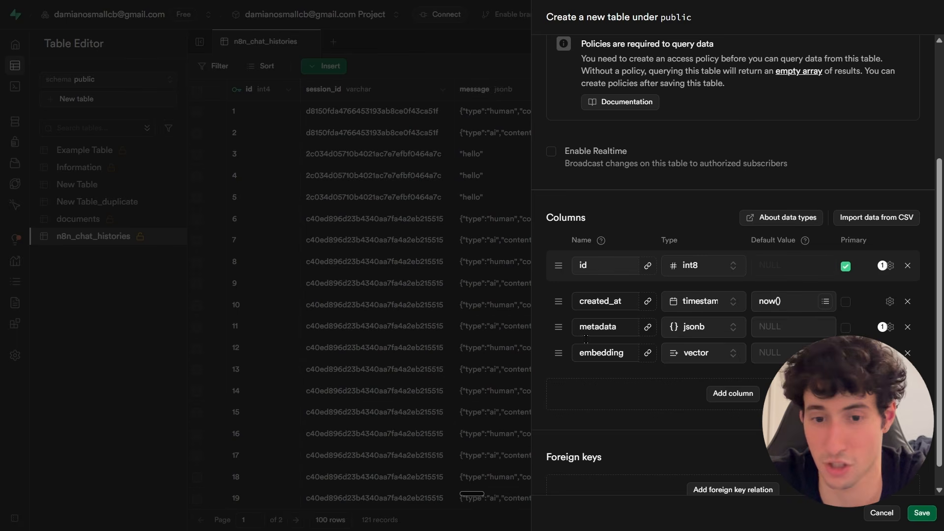
Add a Text column of type text, place it above metadata, and save the table.
click(721, 400)
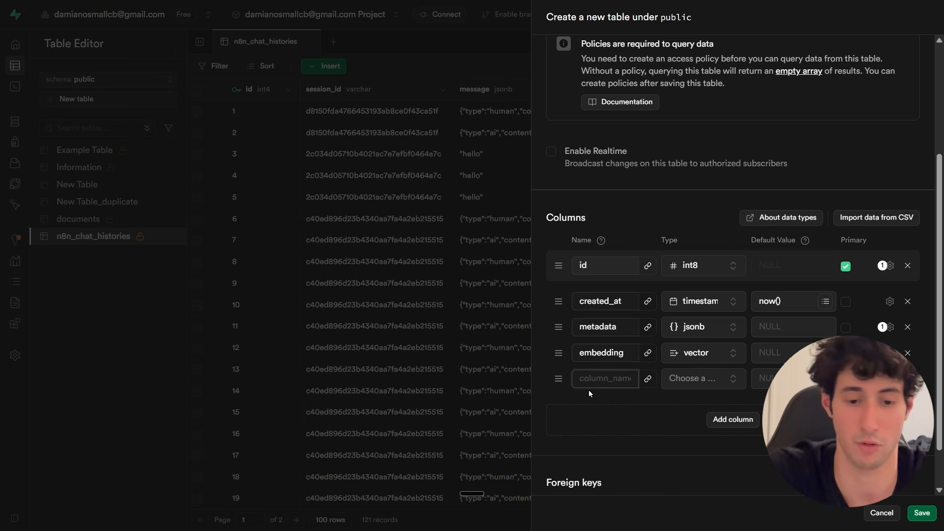
text(Text)
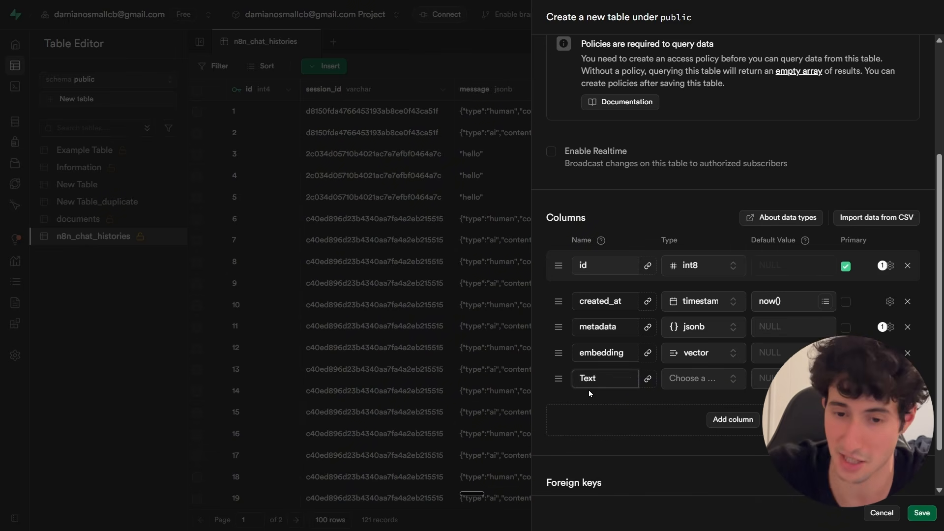
click(698, 378)
click(590, 330)
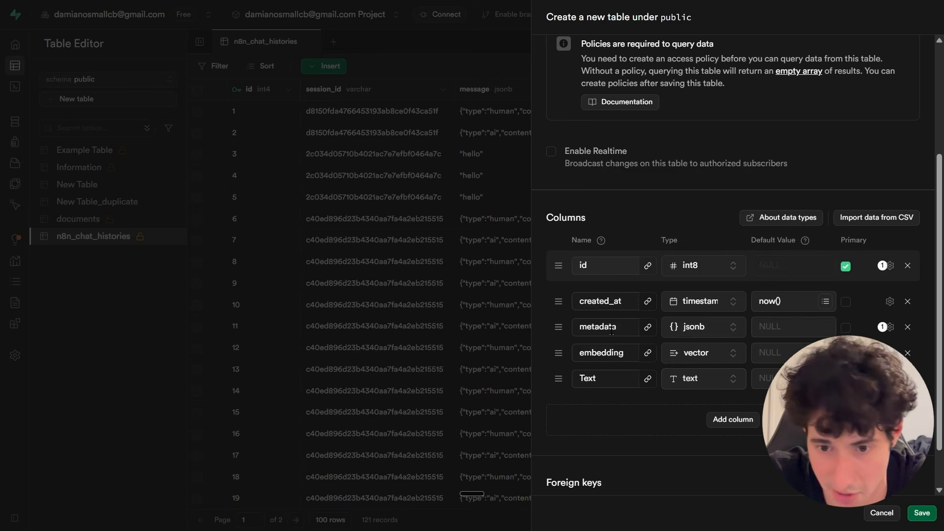
drag(558, 378, 568, 343)
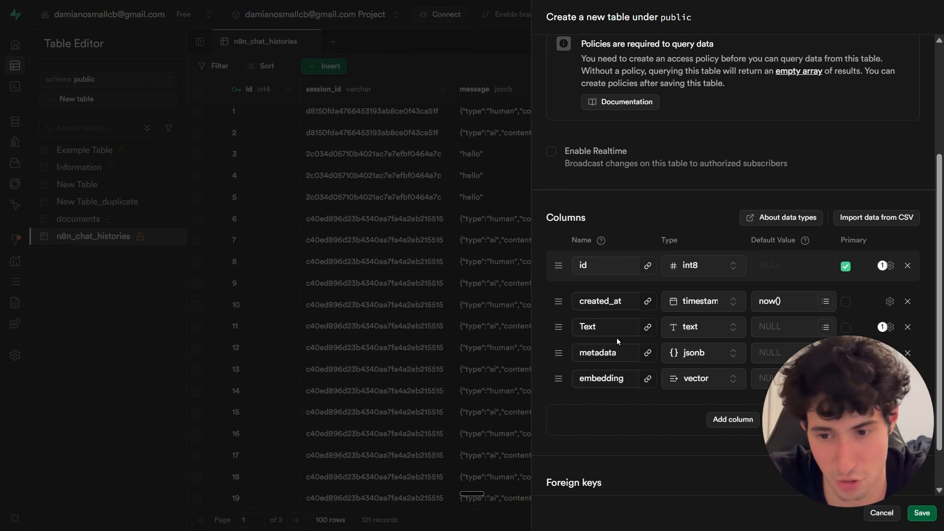
click(922, 513)
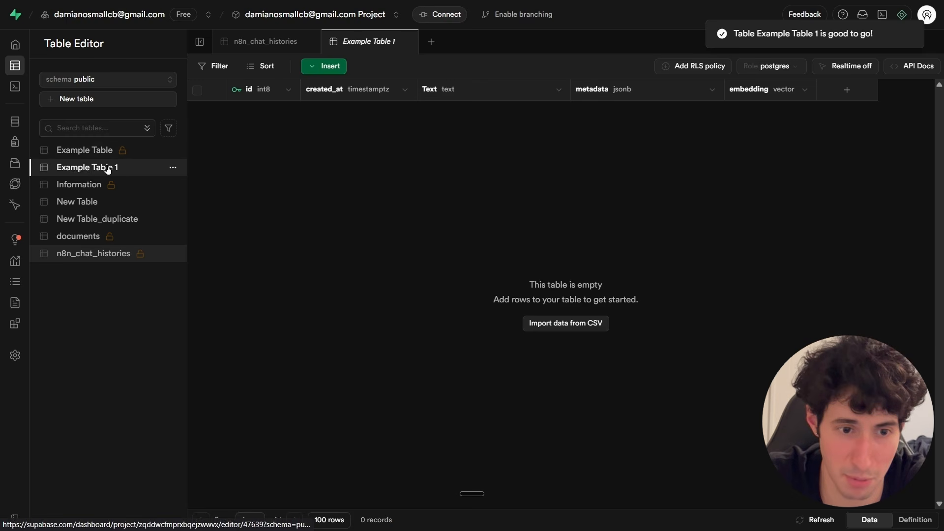
Delete the duplicated Example Table and open Example Table 1.
click(163, 156)
click(173, 151)
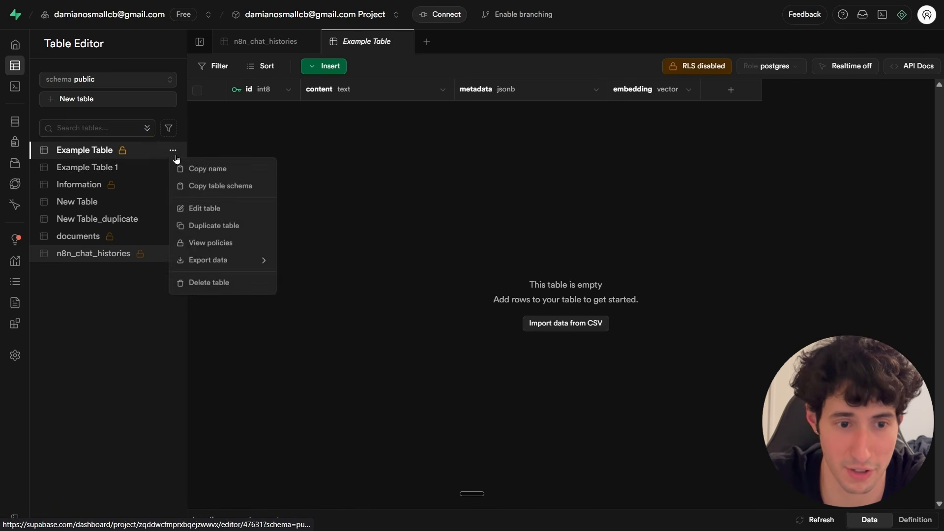
click(202, 283)
click(529, 321)
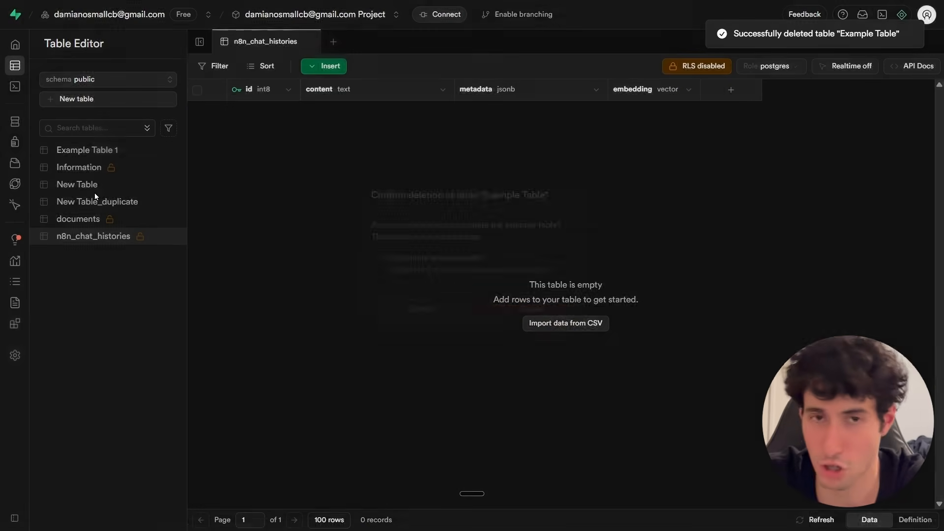
click(99, 150)
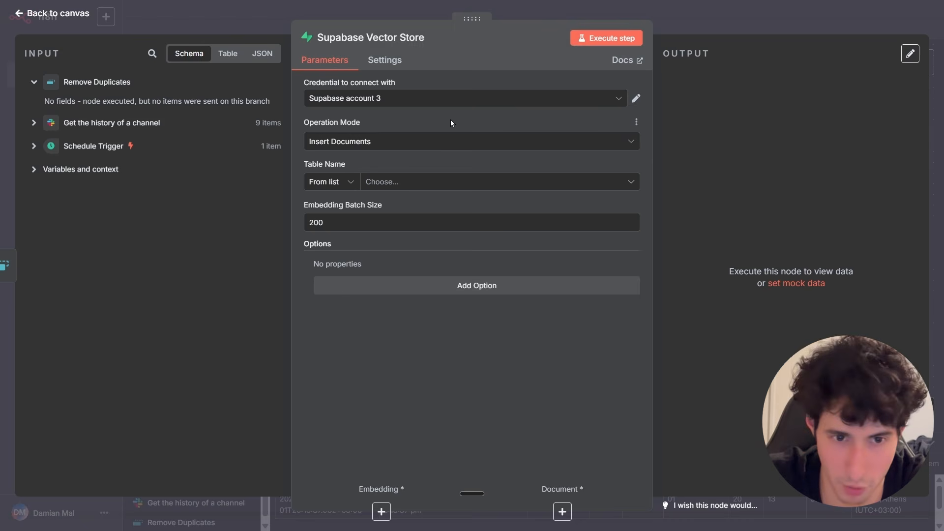
Set the vector store credential to Supabase account 3 and the operation mode to Insert Documents.
click(422, 98)
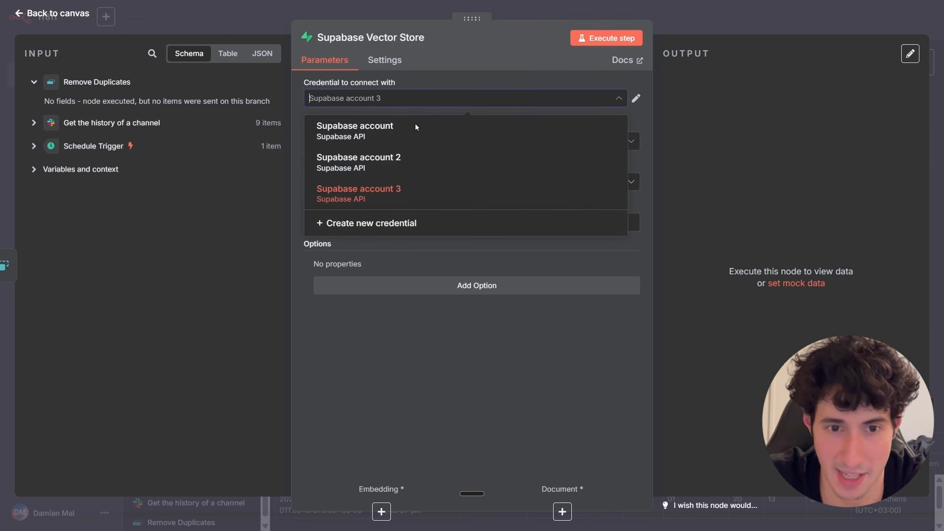
click(361, 197)
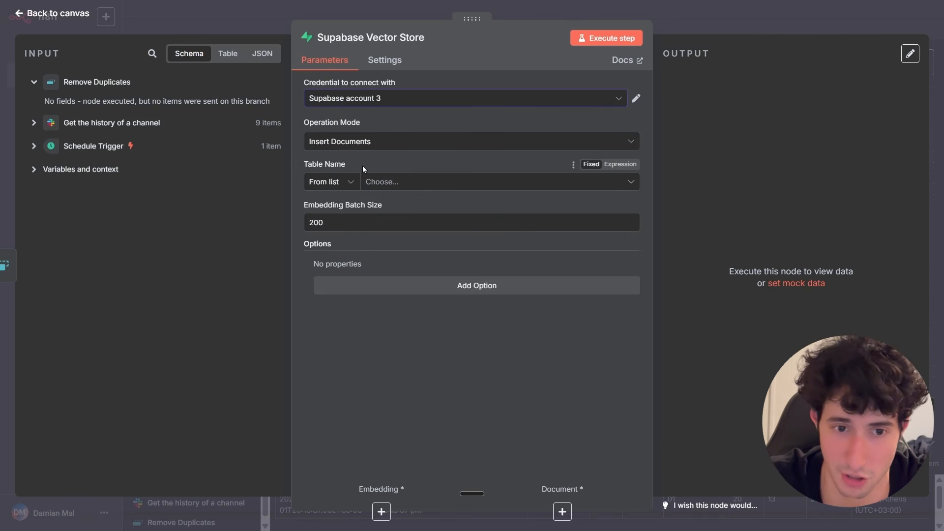
click(371, 145)
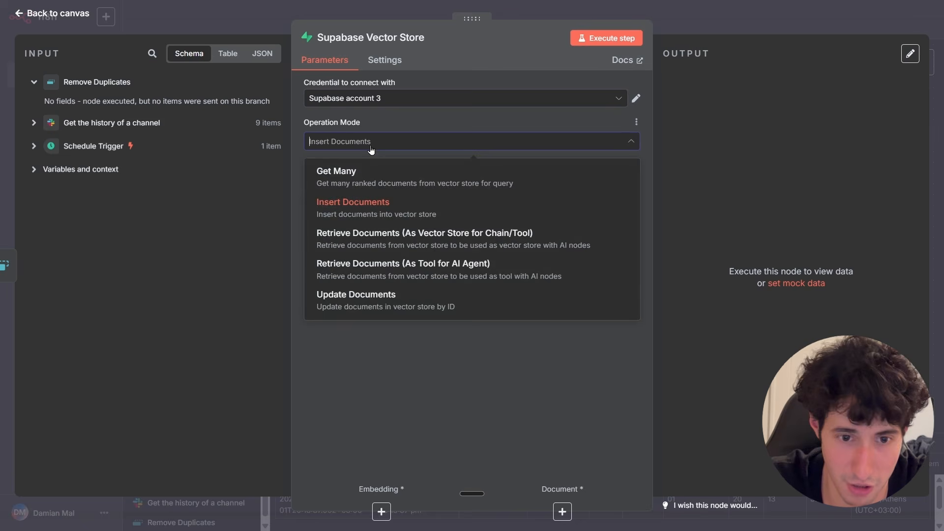
click(361, 211)
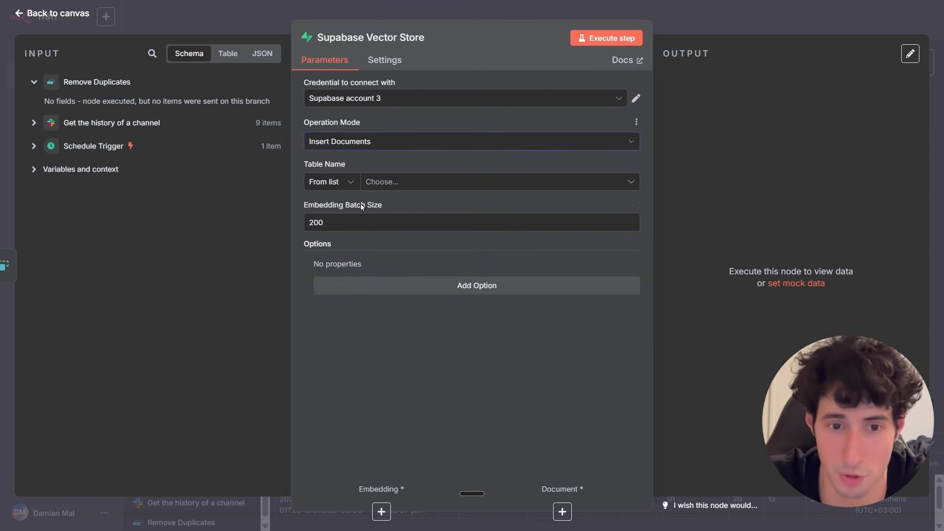
Choose Example Table 1 as the table name and inspect the Embedding Batch Size field.
click(382, 182)
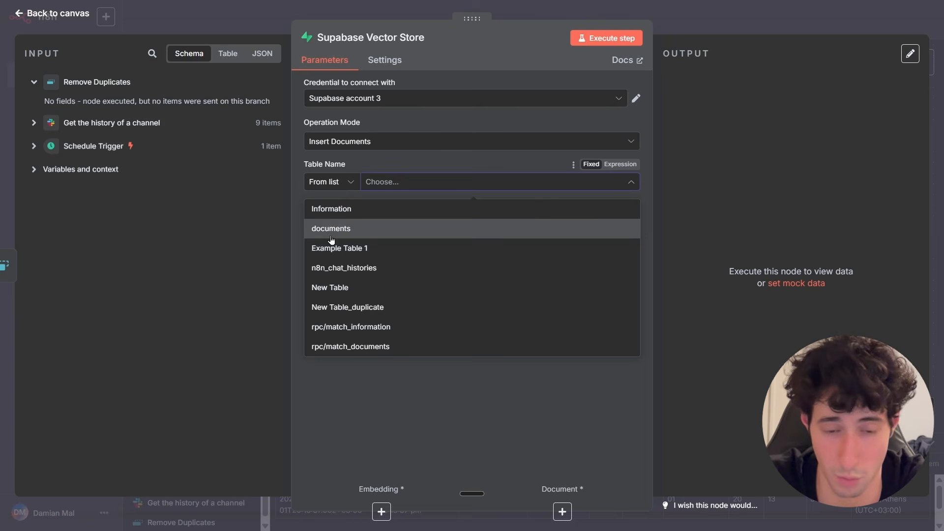
click(354, 251)
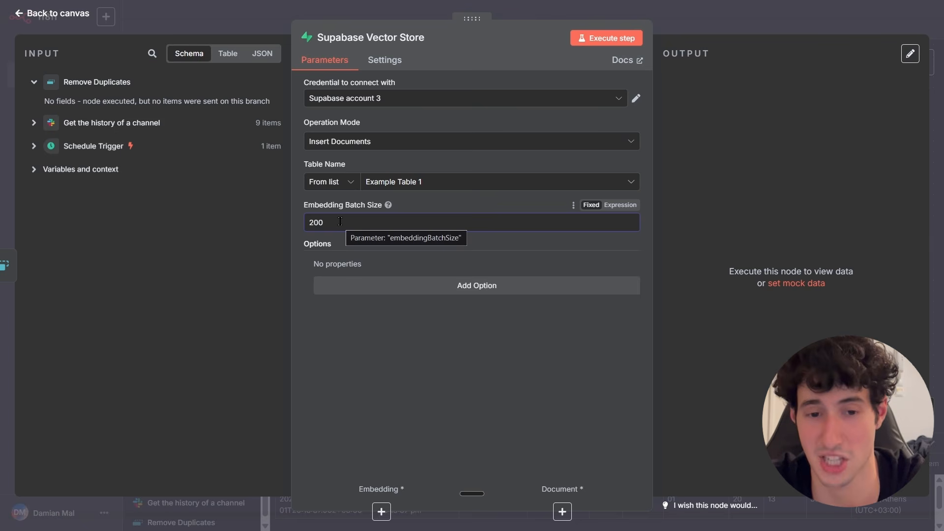
drag(327, 224, 302, 230)
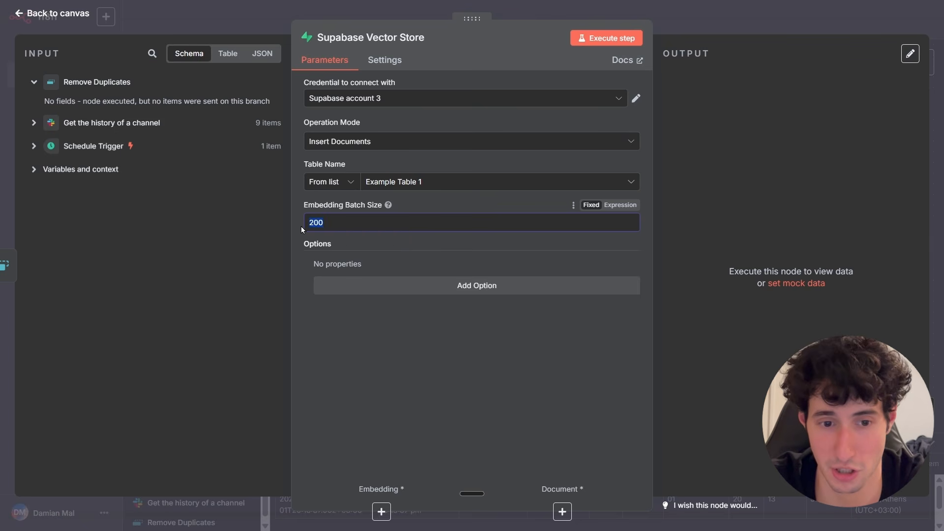
click(320, 225)
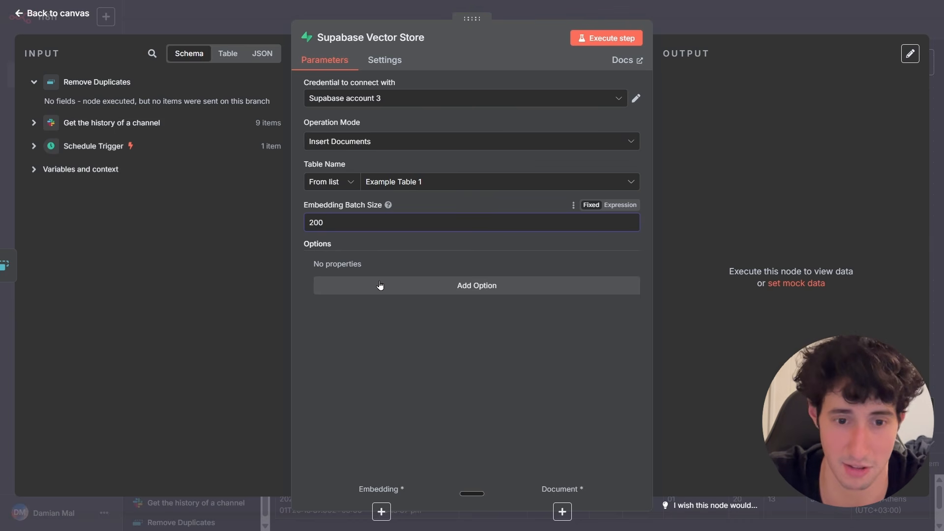
Add the Query Name option to the Supabase Vector Store node, keep it as match_documents, and return to the canvas.
click(311, 254)
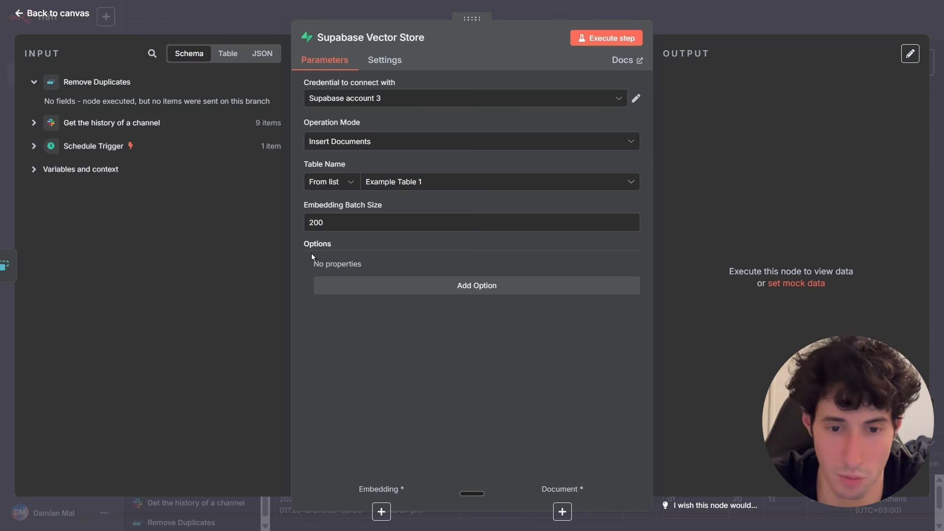
click(431, 286)
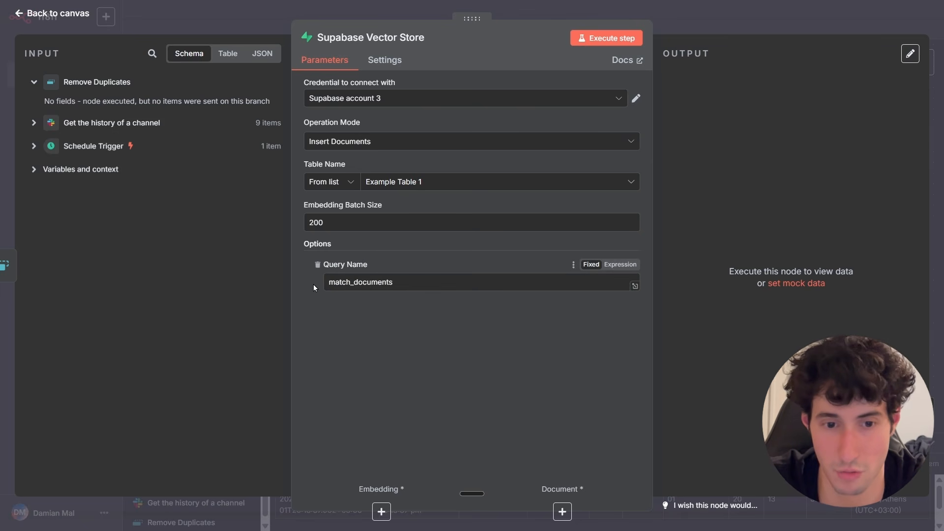
drag(328, 282, 394, 281)
click(400, 283)
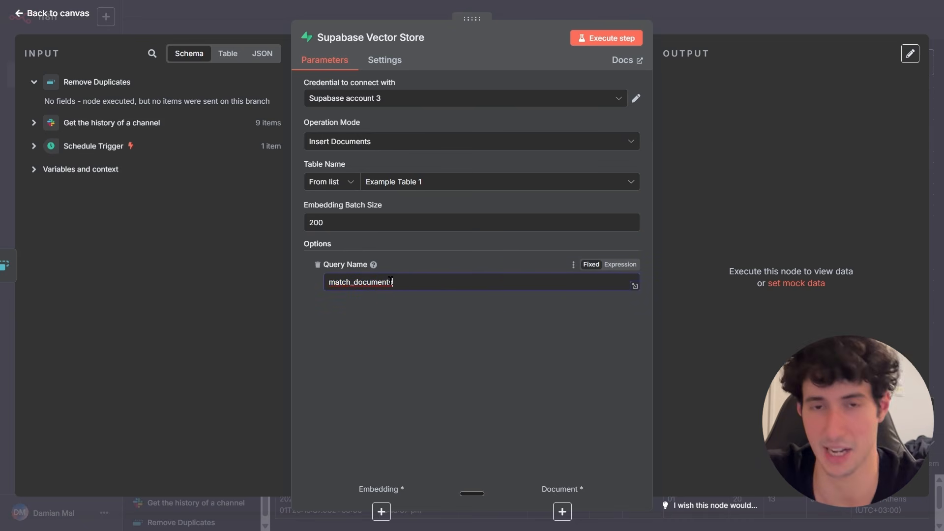
drag(394, 282, 328, 281)
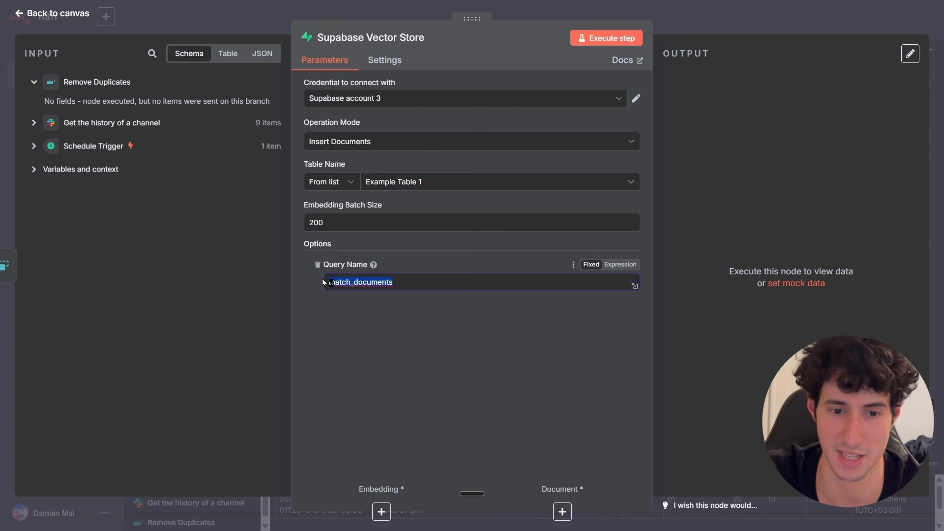
click(330, 280)
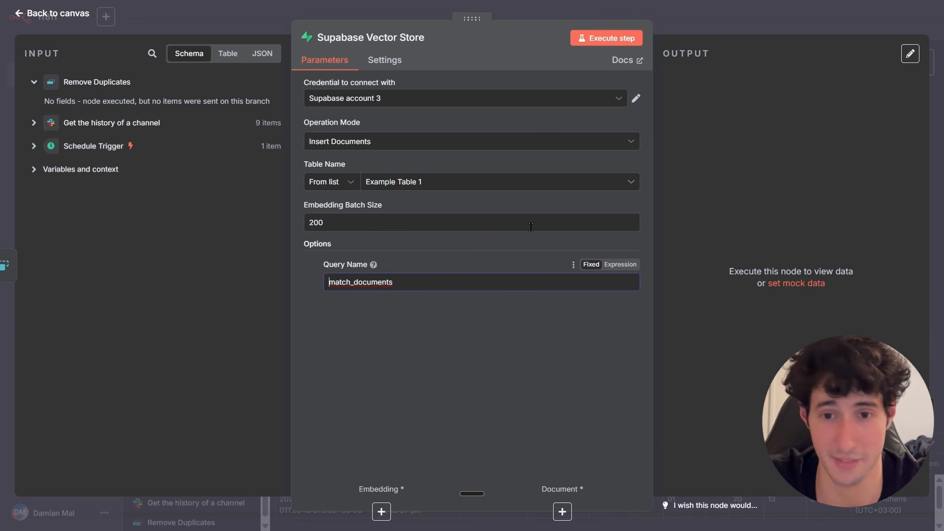
click(681, 22)
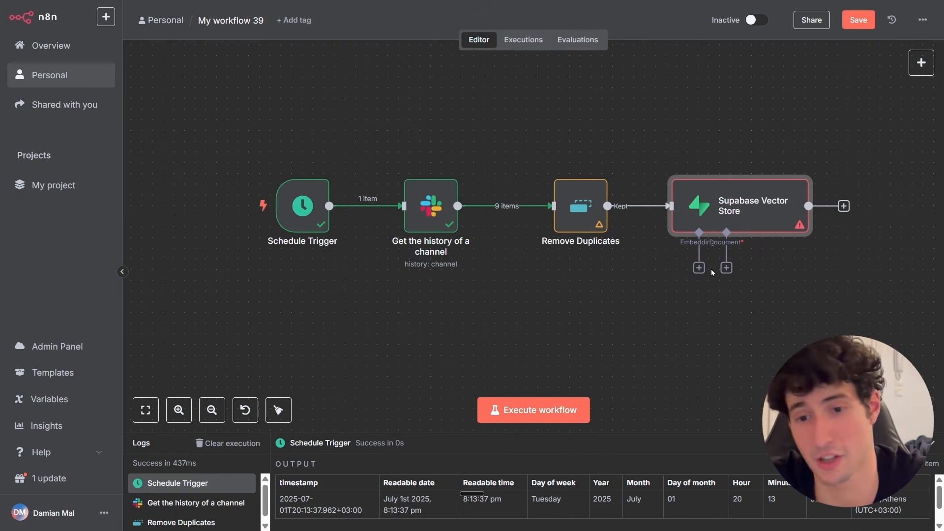
Attach an Embeddings OpenAI sub-node with model text-embedding-3-small to the vector store's Embedding input and position it below.
click(703, 285)
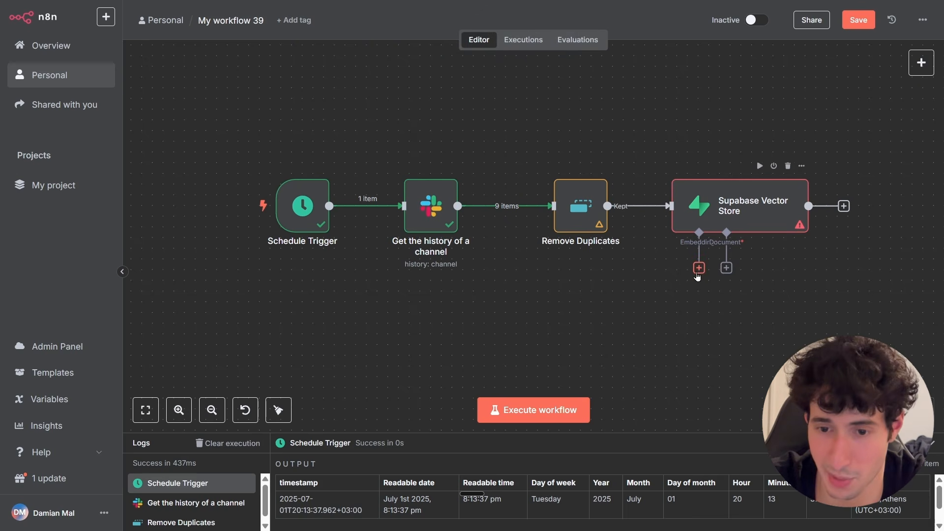
click(698, 269)
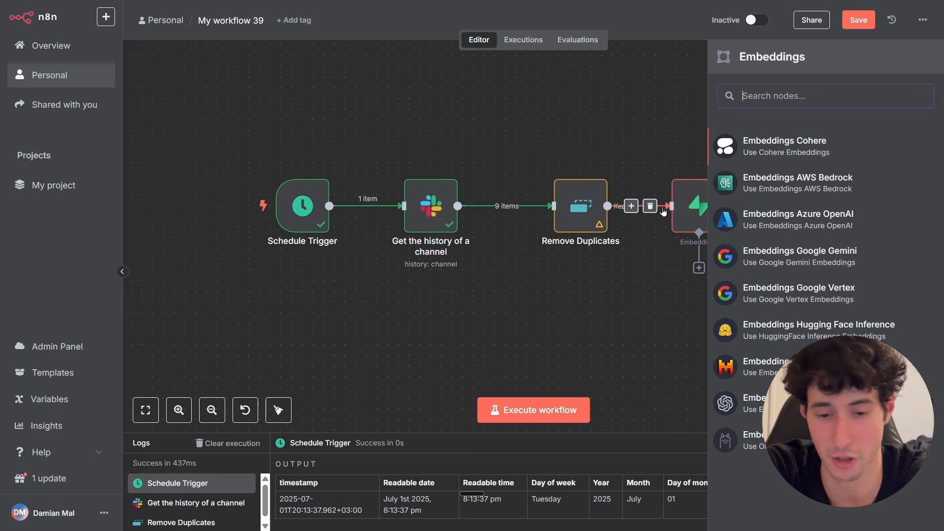
text(ope)
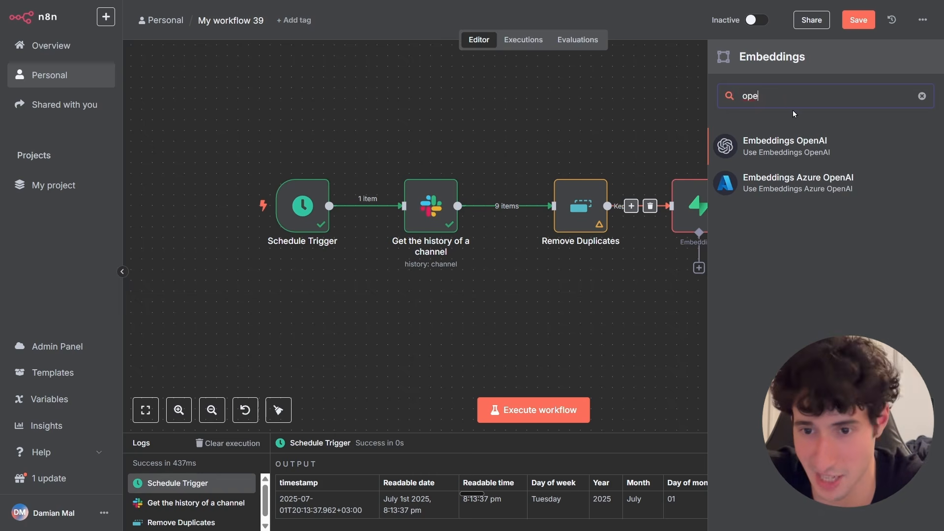
click(772, 145)
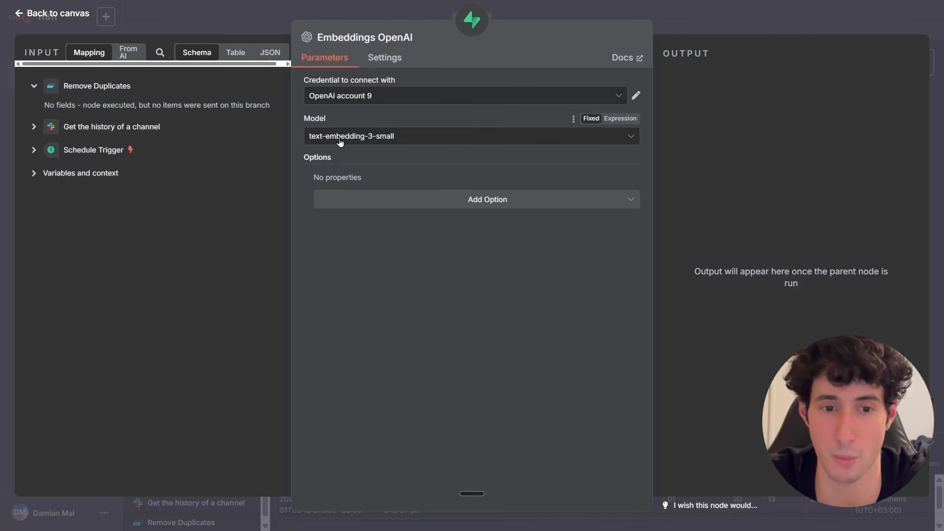
click(340, 142)
click(391, 194)
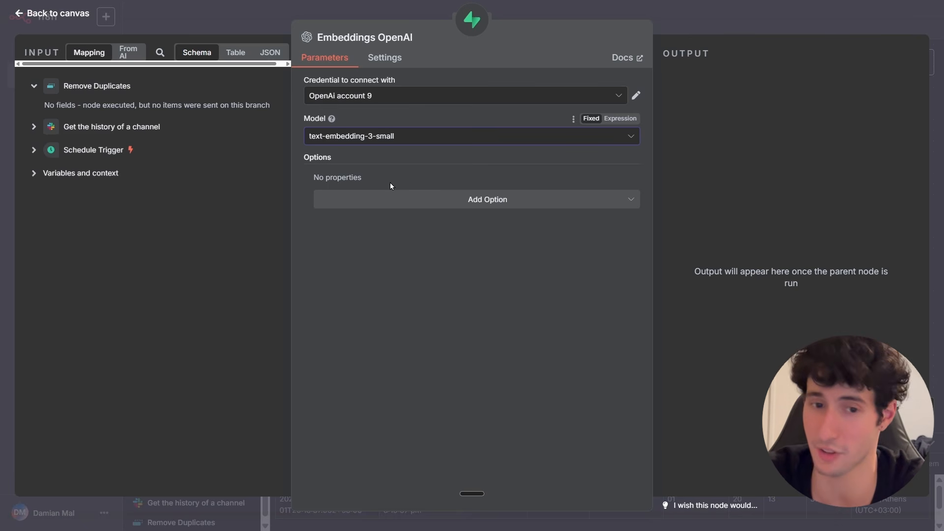
click(344, 141)
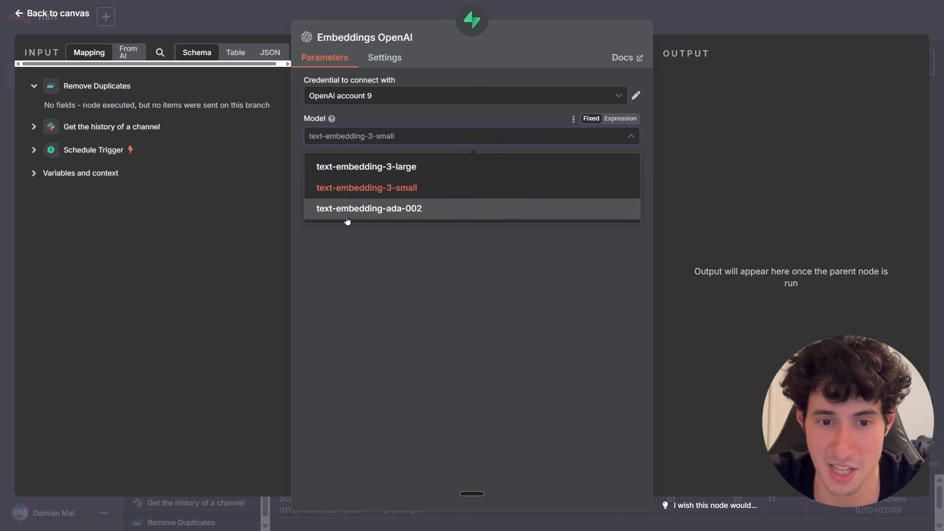
click(347, 213)
click(345, 214)
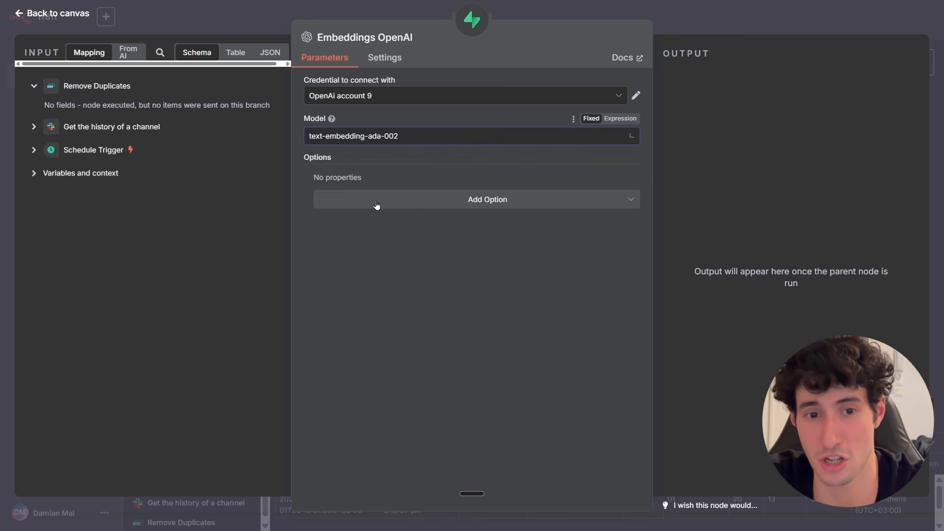
click(362, 145)
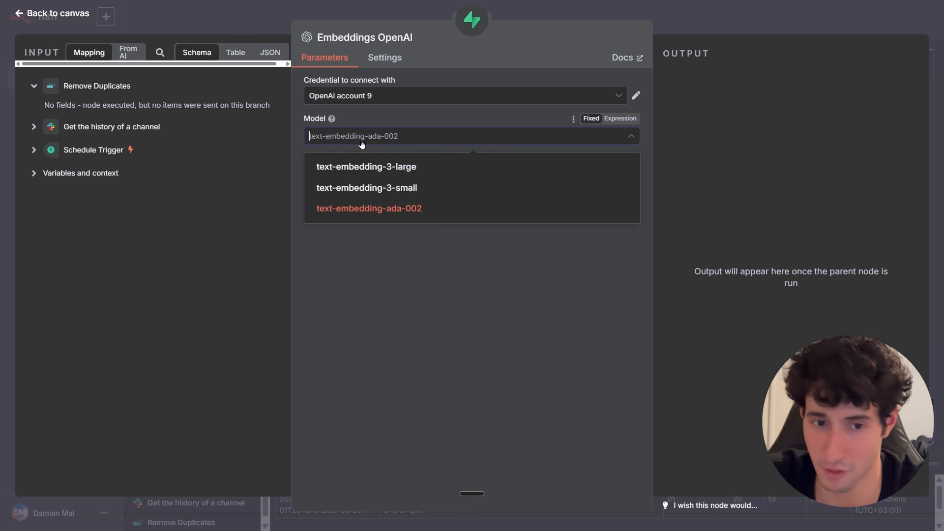
click(352, 188)
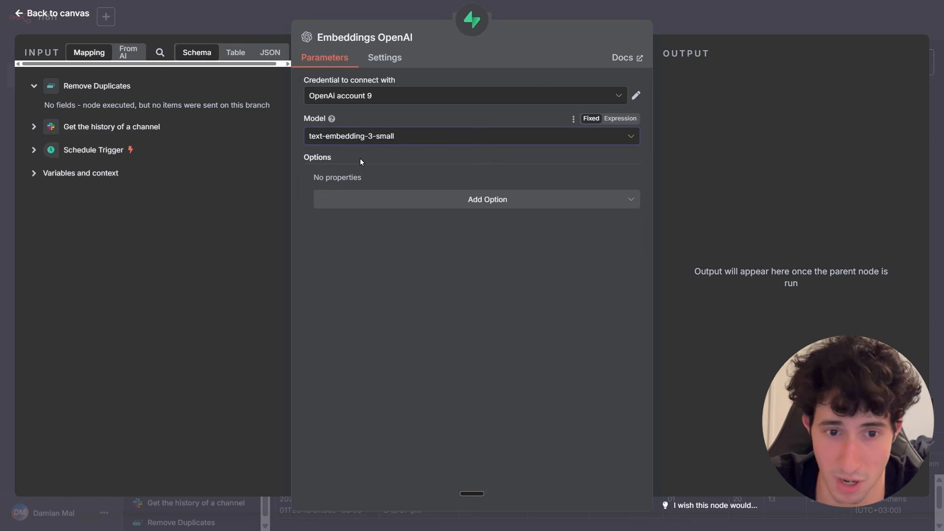
click(355, 139)
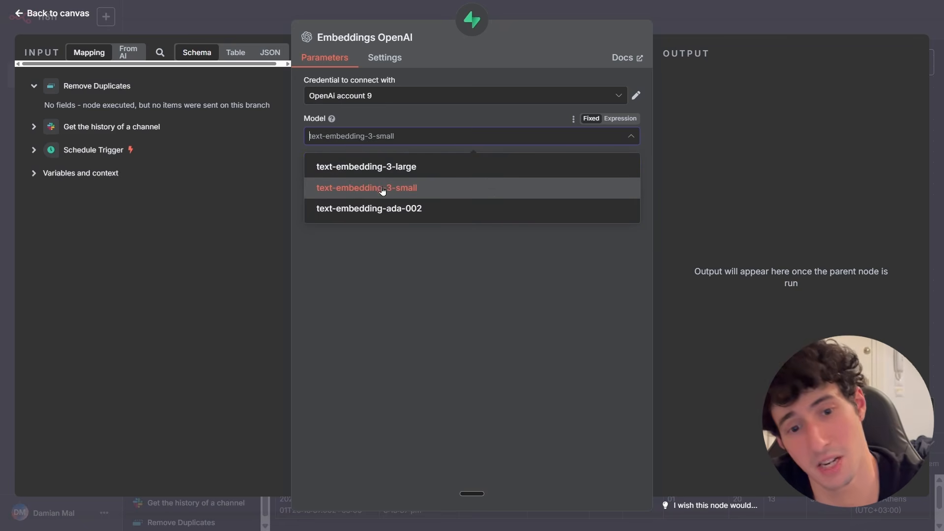
click(397, 195)
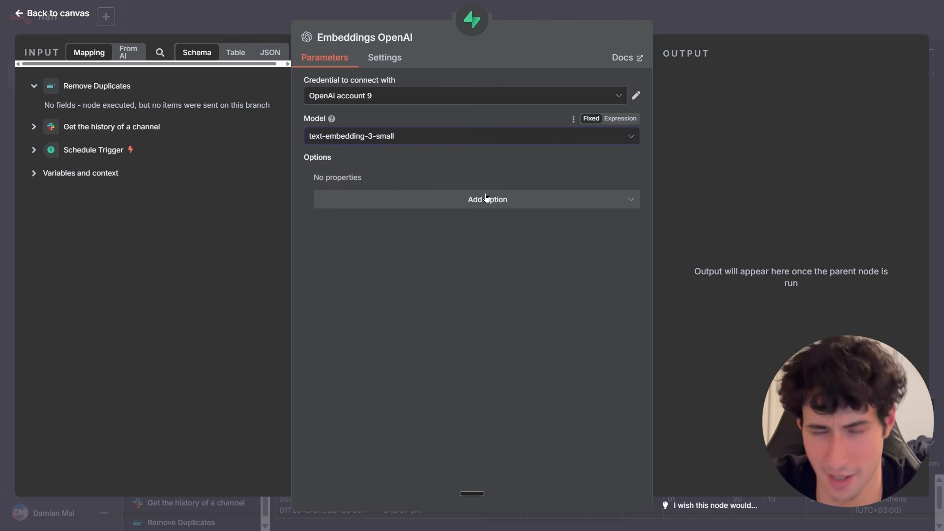
click(698, 24)
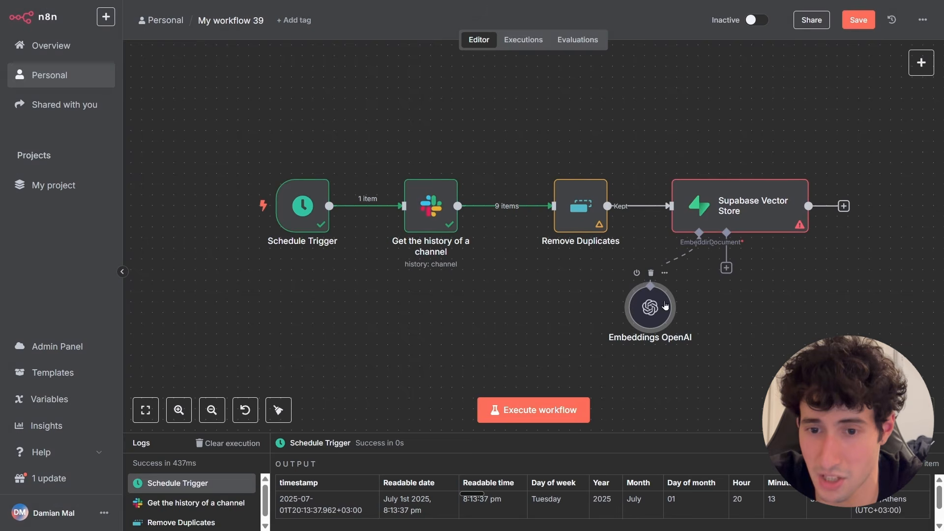
drag(659, 308, 638, 309)
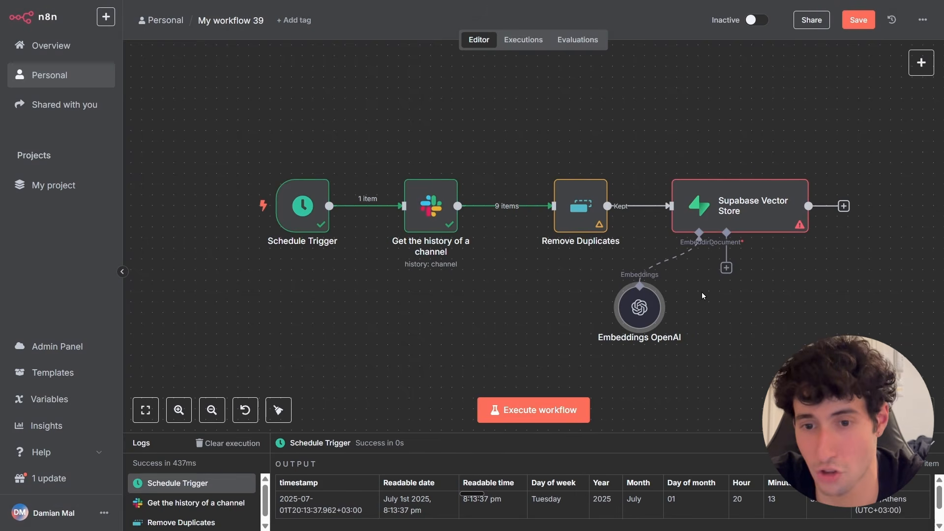
Attach a Default Data Loader sub-node to the vector store's Document input and return to the canvas.
click(726, 270)
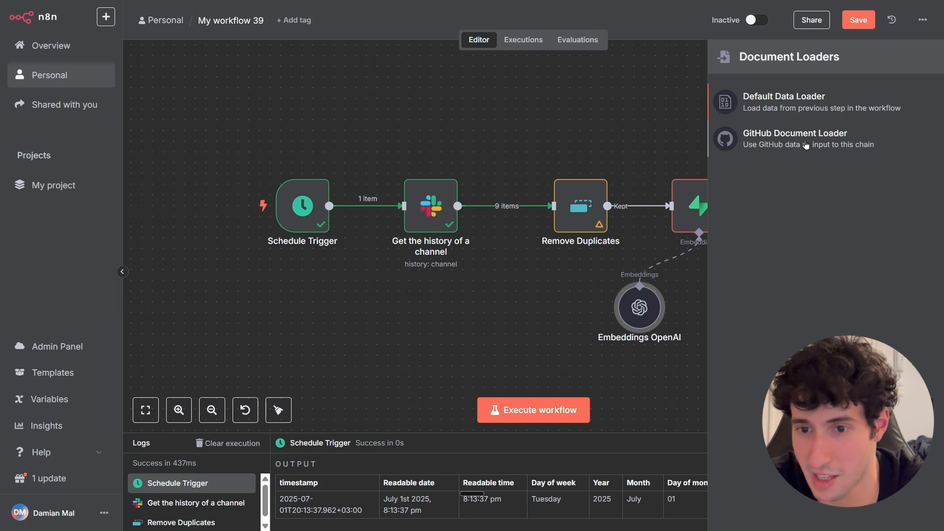
click(768, 105)
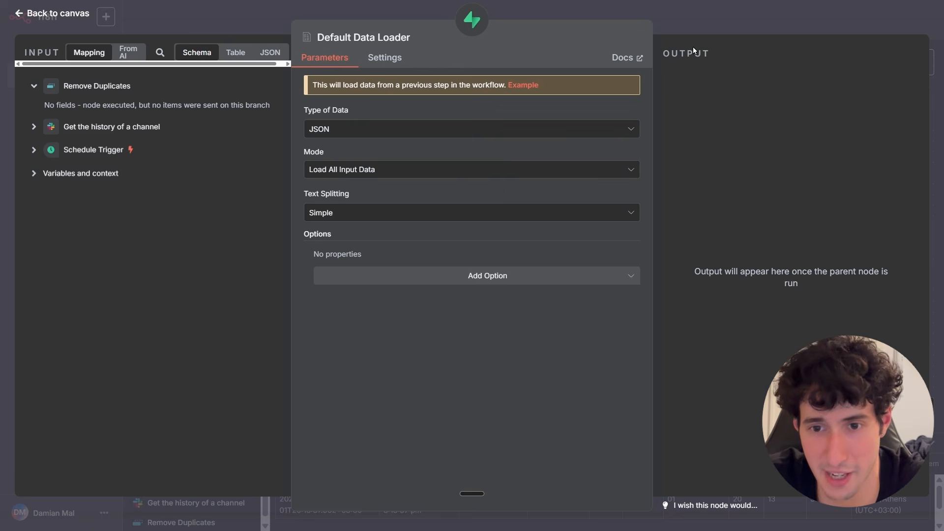
click(700, 31)
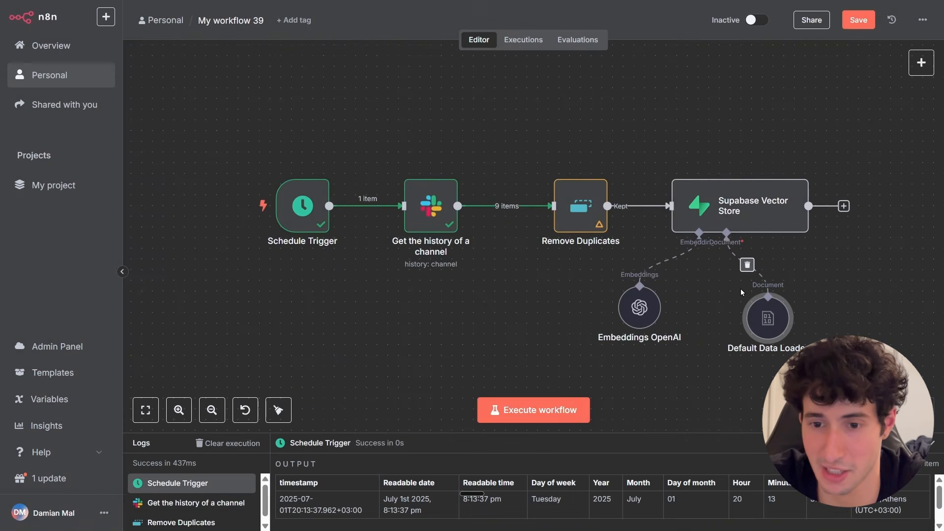
Shift the Remove Duplicates node slightly left and review its Value to Dedupe On setting.
mouse_move(688, 273)
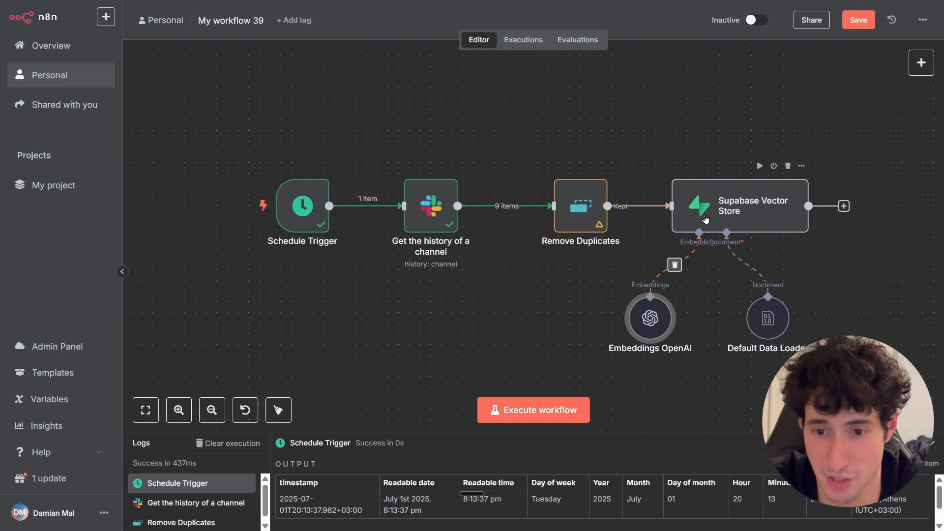
mouse_move(616, 221)
drag(582, 213, 557, 221)
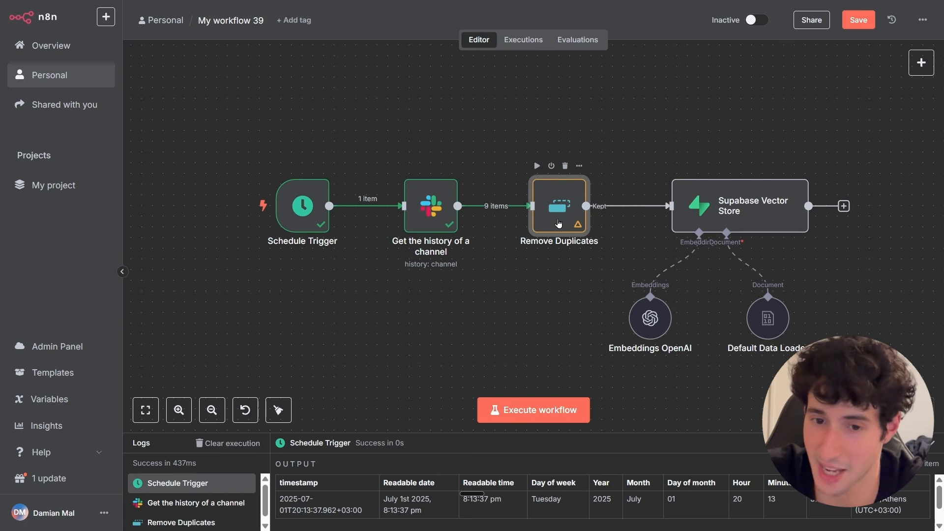
double_click(557, 224)
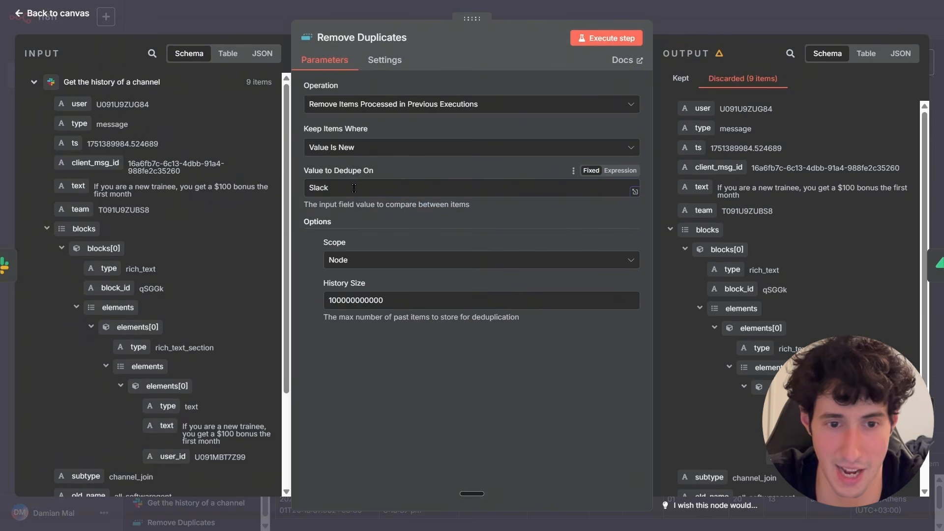
click(341, 188)
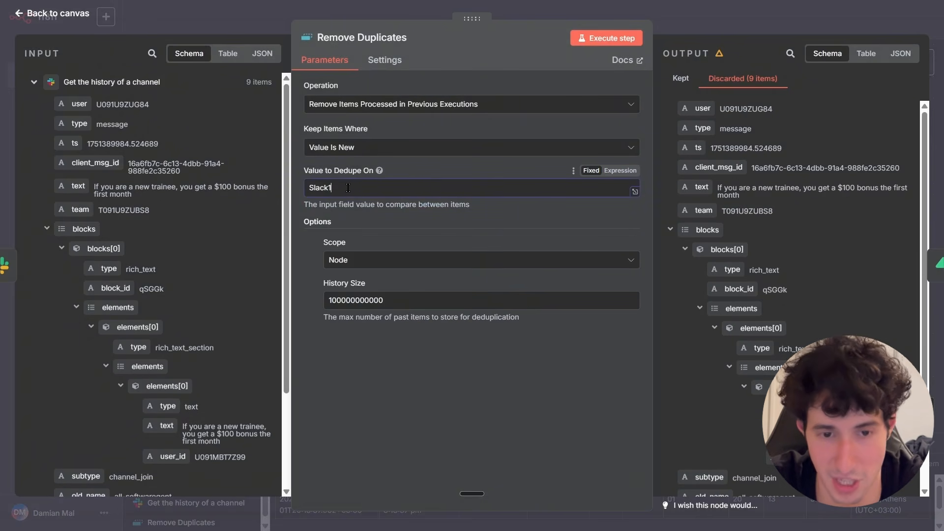
click(683, 29)
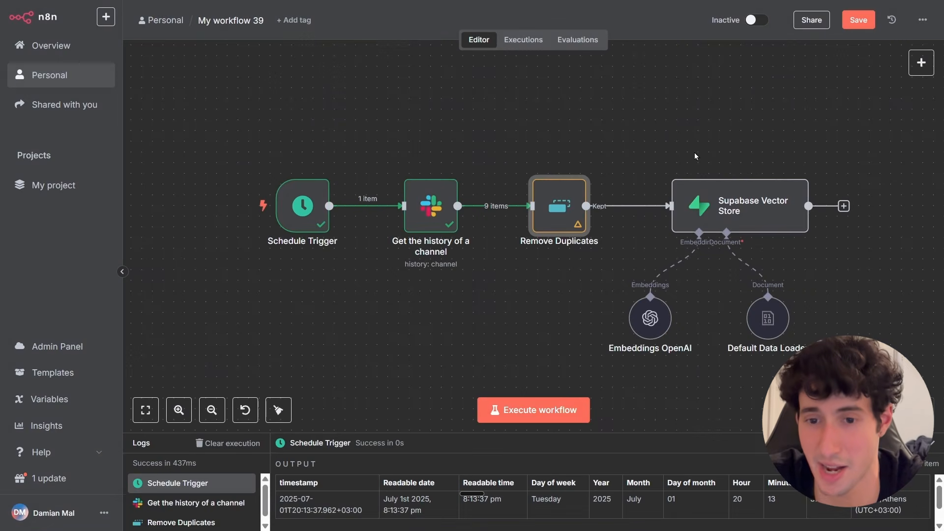
Execute the Supabase Vector Store node, then review the inserted rows of Example Table 1 in Supabase.
double_click(712, 205)
click(606, 38)
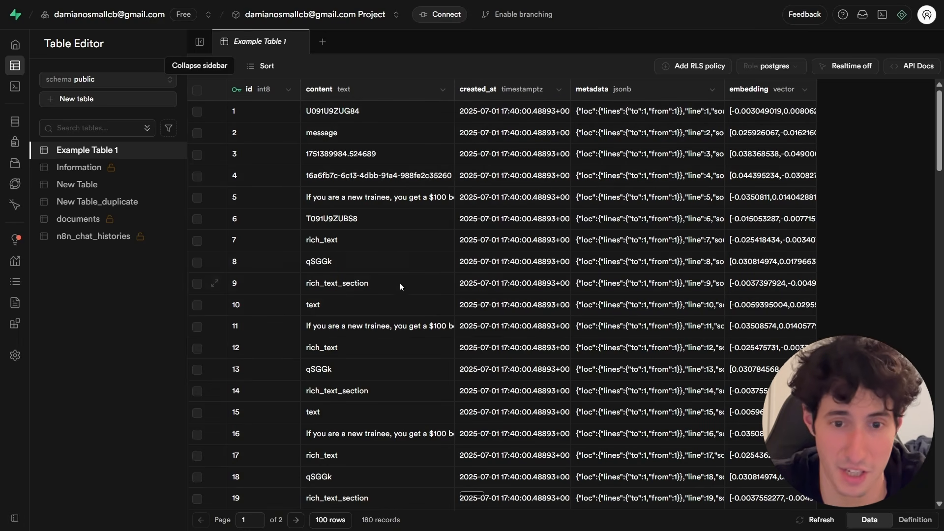
scroll(348, 264, down, 2)
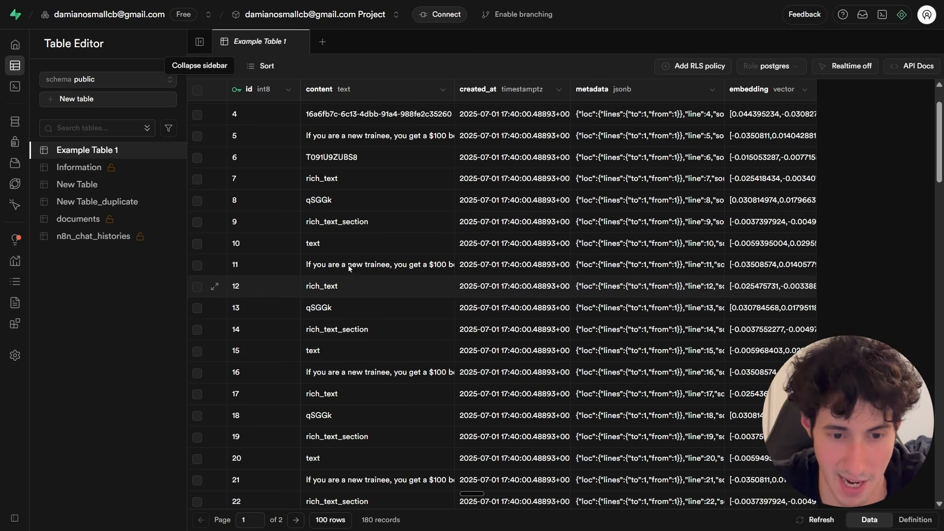
scroll(348, 264, down, 20)
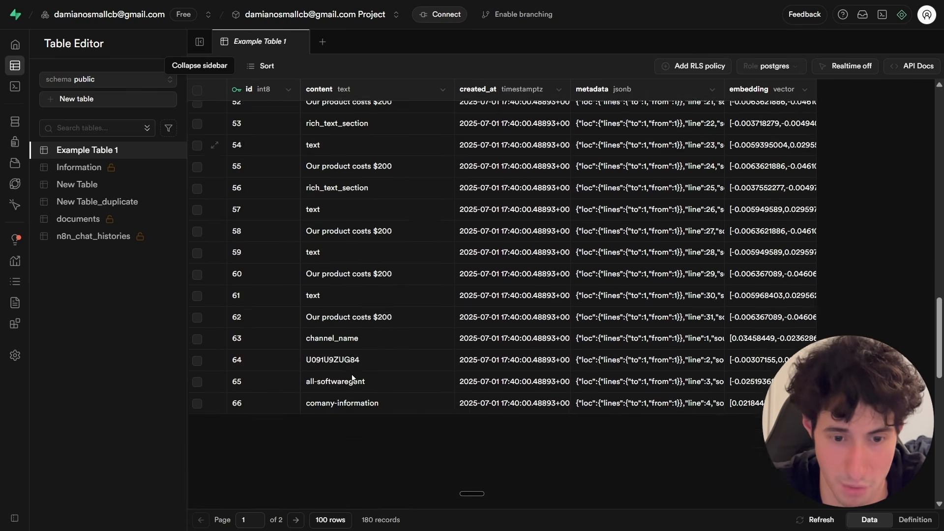
scroll(352, 378, down, 15)
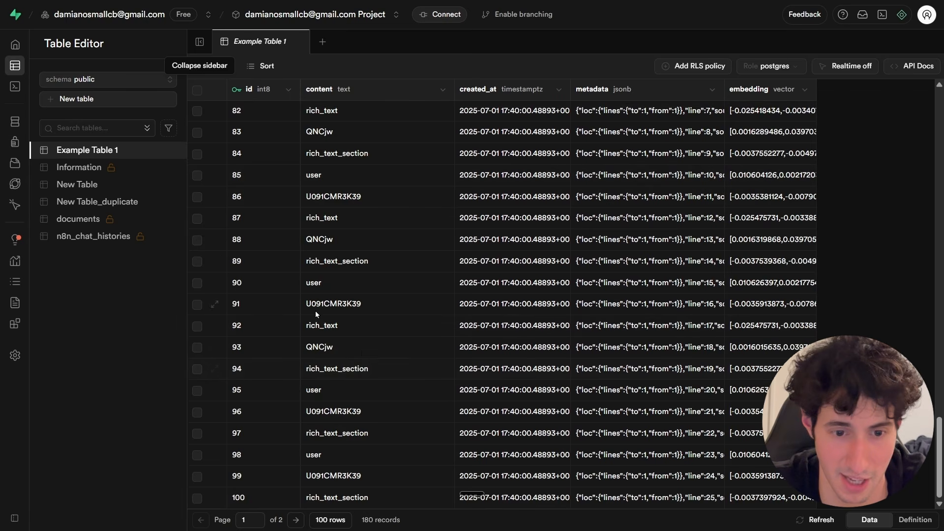
scroll(353, 258, up, 20)
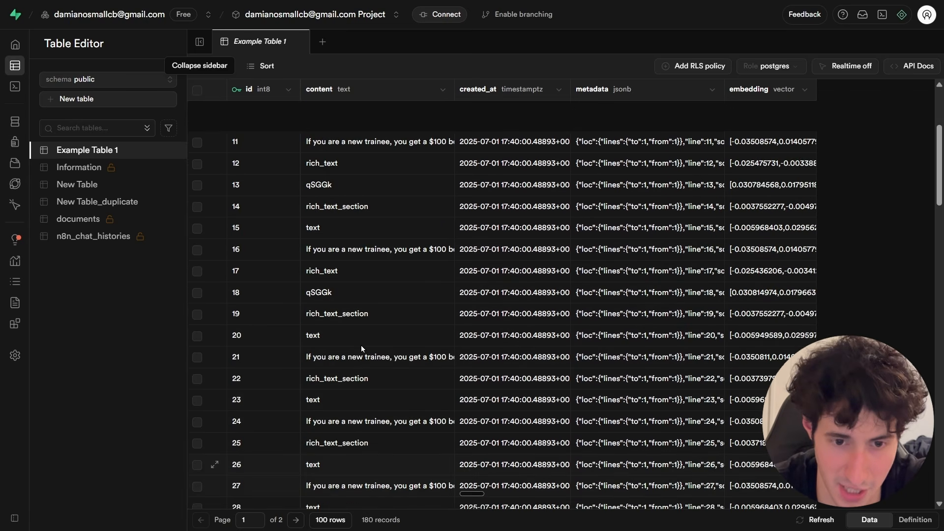
click(354, 250)
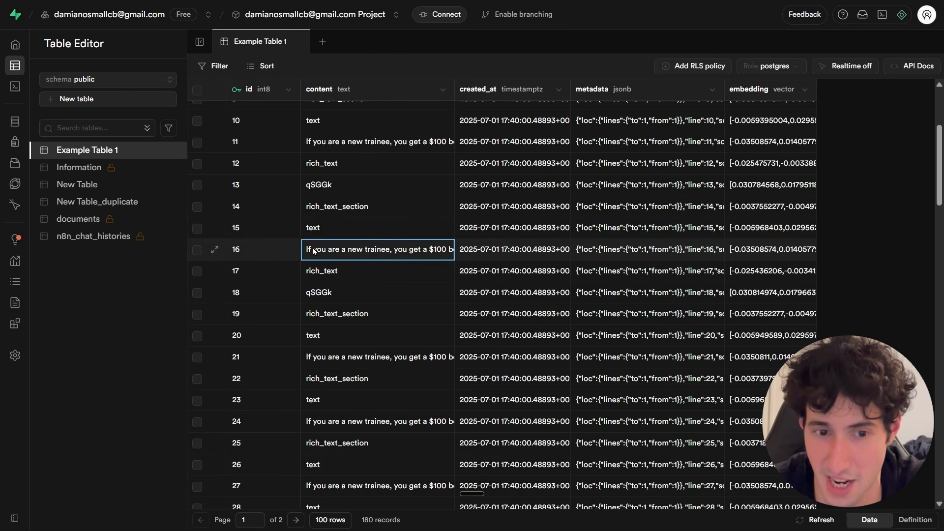
scroll(438, 255, up, 5)
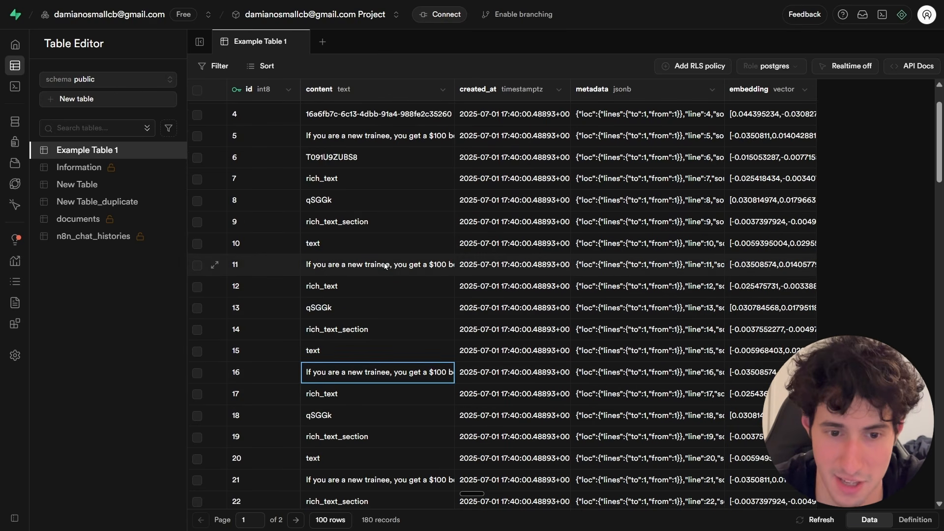
click(320, 90)
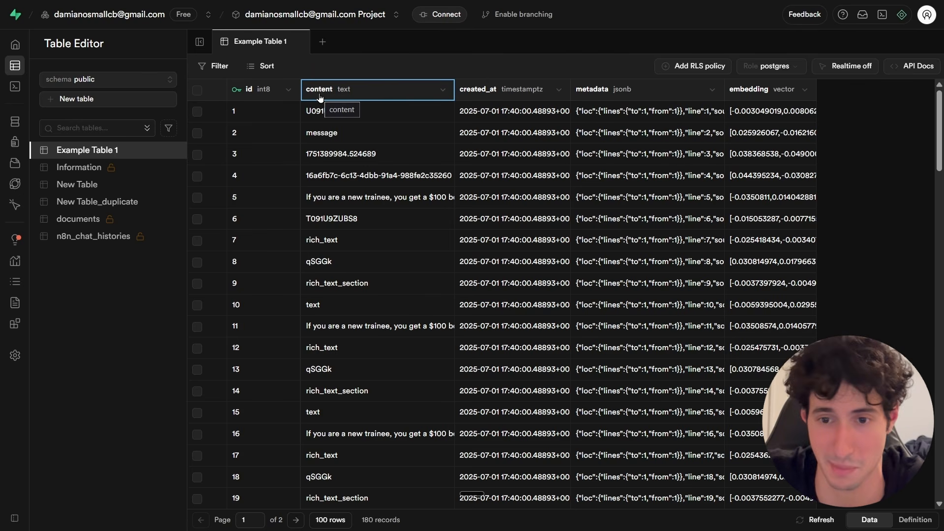
Browse the documents and Example Table 1 tables in Supabase, then return to the workflow canvas.
click(78, 221)
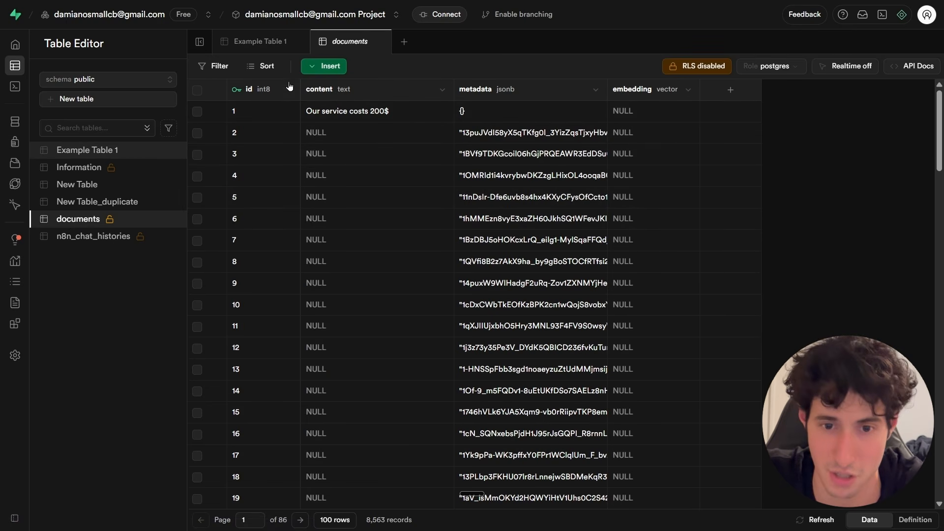
click(94, 153)
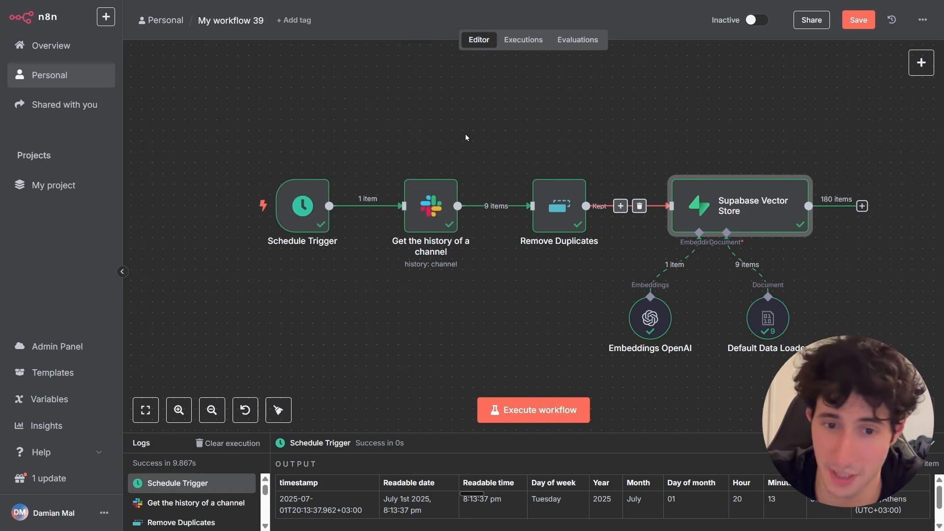
drag(252, 106, 869, 372)
click(496, 245)
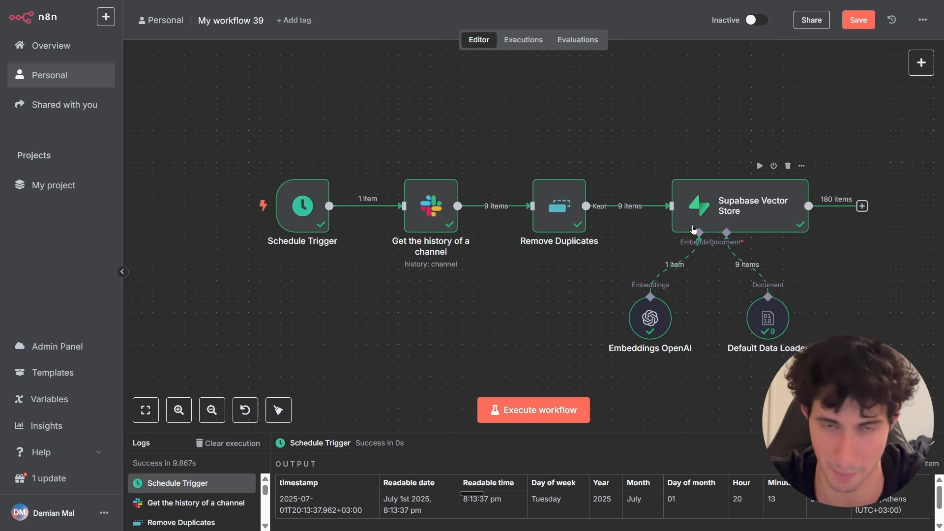
scroll(693, 229, down, 2)
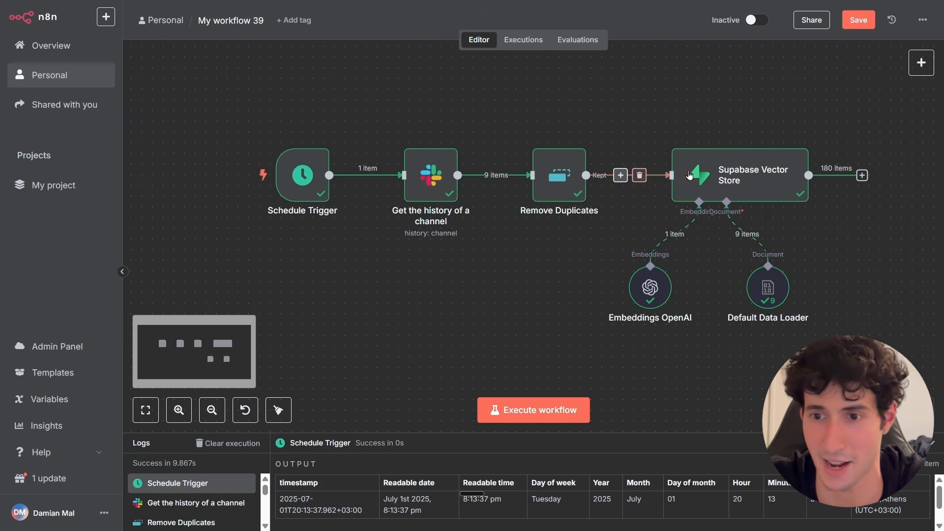
Add a second Schedule Trigger node set to run every 1 hour at minute 0.
click(912, 75)
text(scedule)
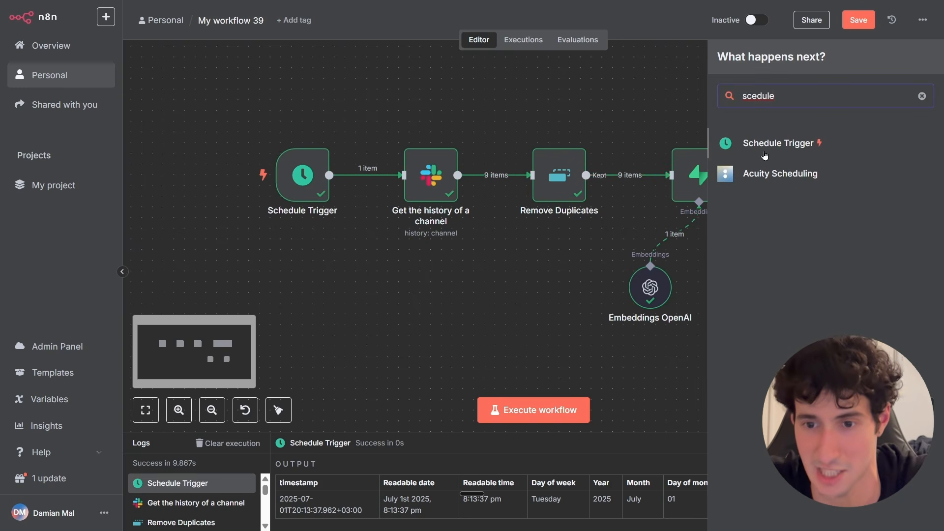
click(764, 154)
click(60, 185)
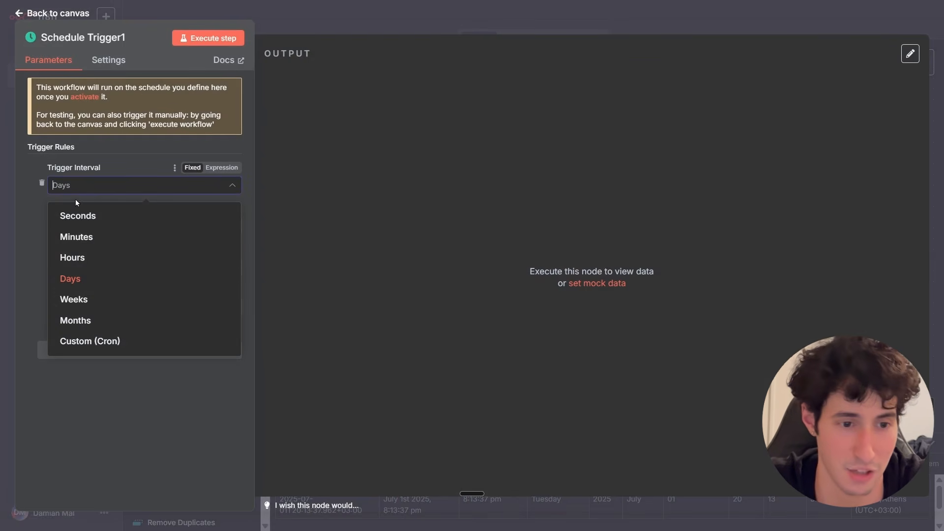
click(88, 263)
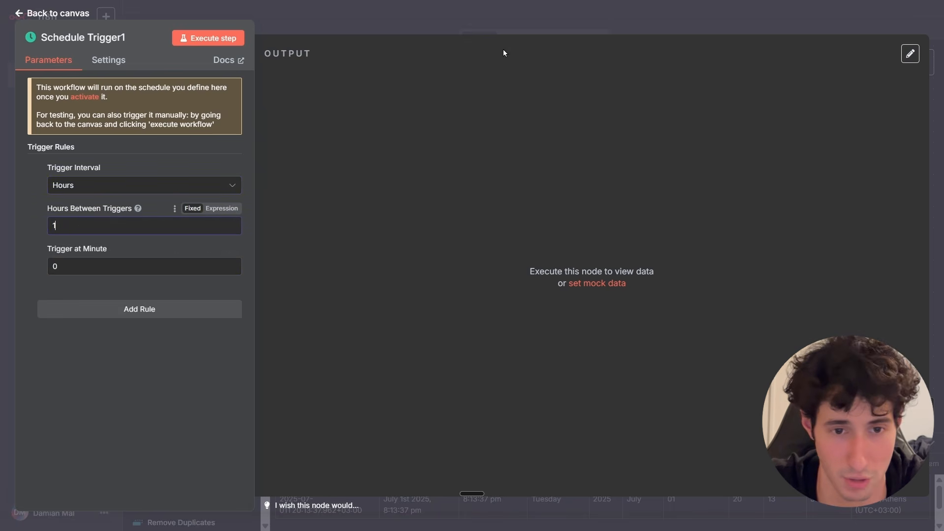
click(469, 26)
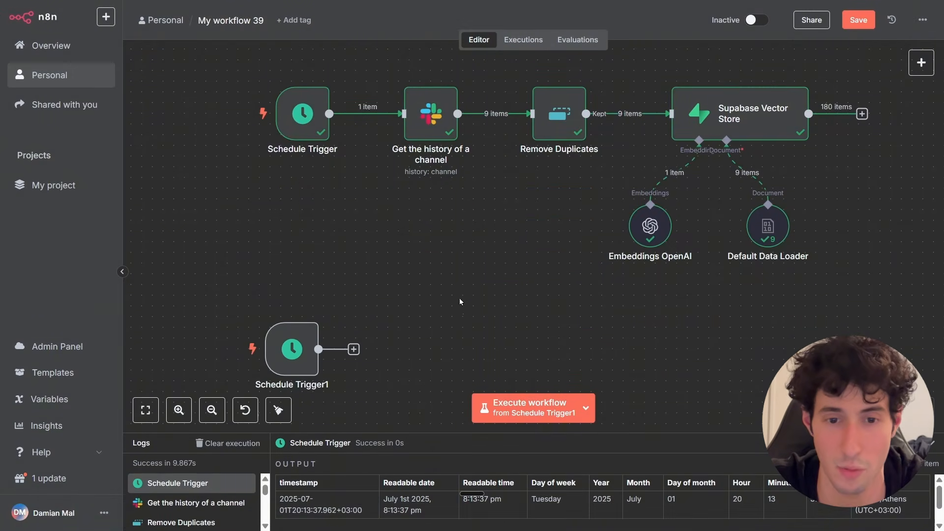
Add a Google Drive node with the Search files and folders action.
scroll(372, 291, down, 1)
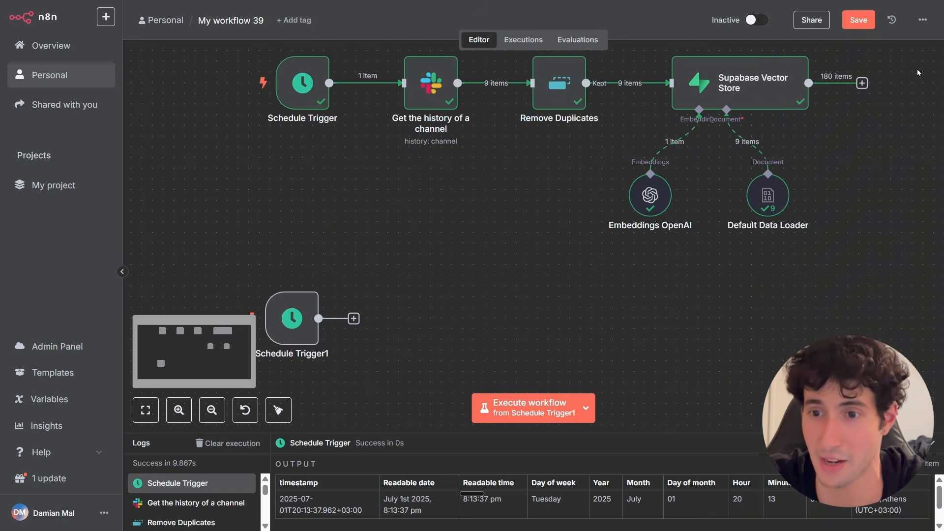
key(Tab)
text(google)
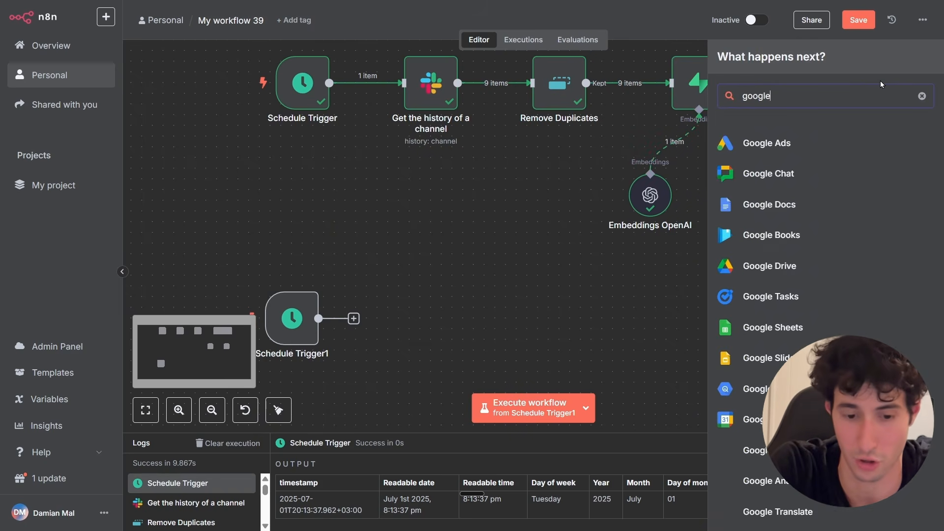
text( docs)
click(748, 143)
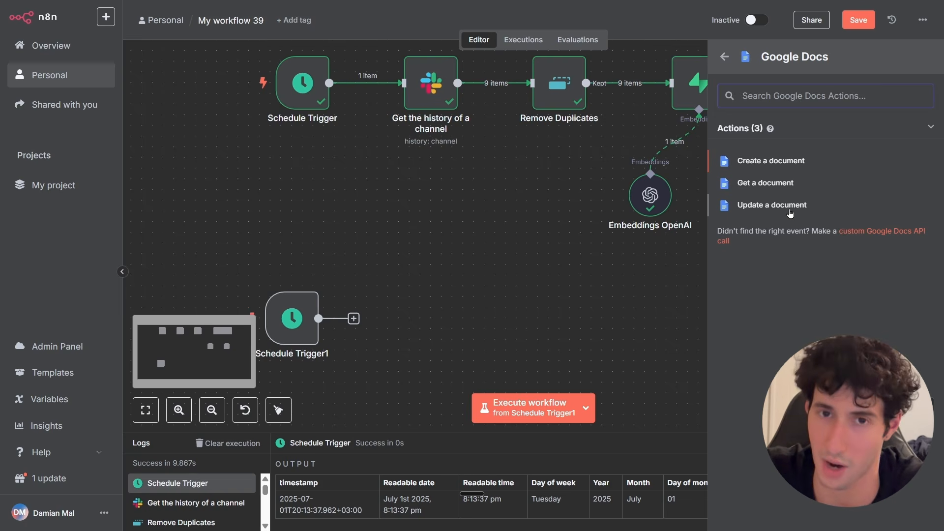
click(724, 56)
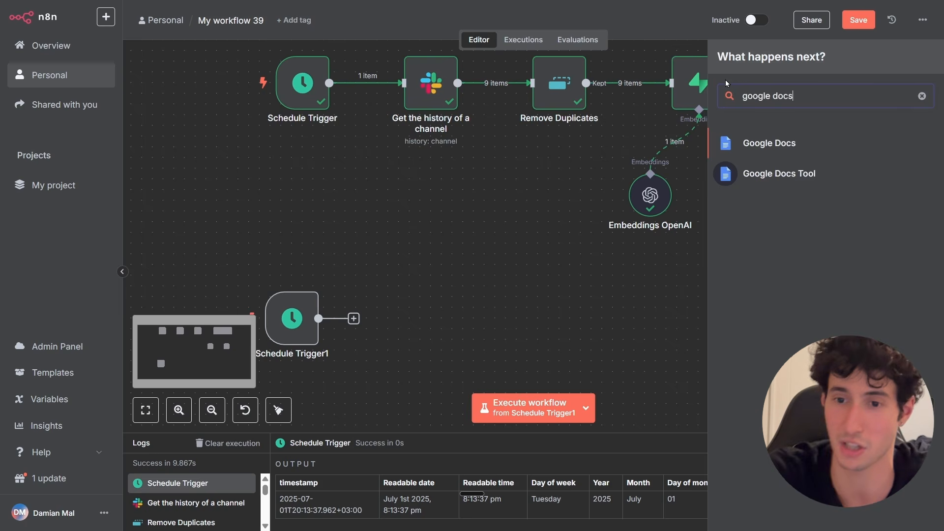
key(BackSpace)
key(BackSpace)
key(BackSpace)
key(BackSpace)
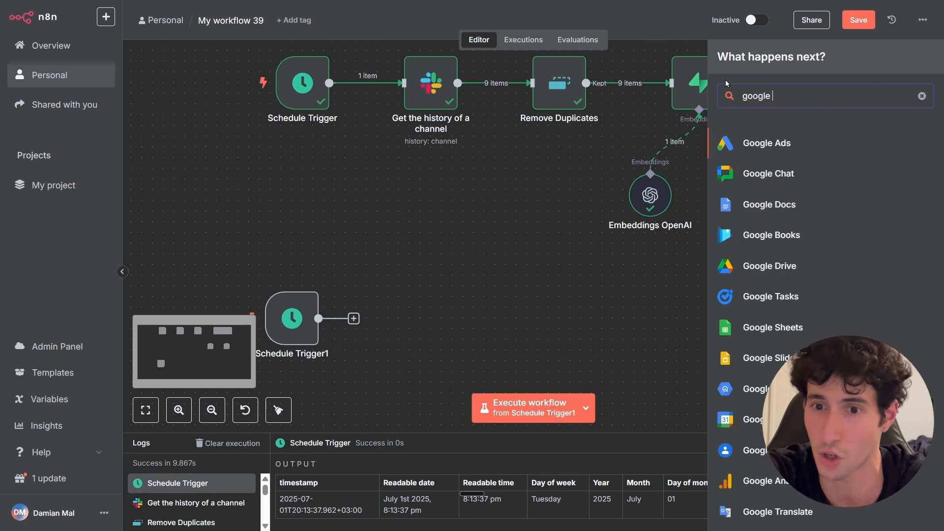
text(drive)
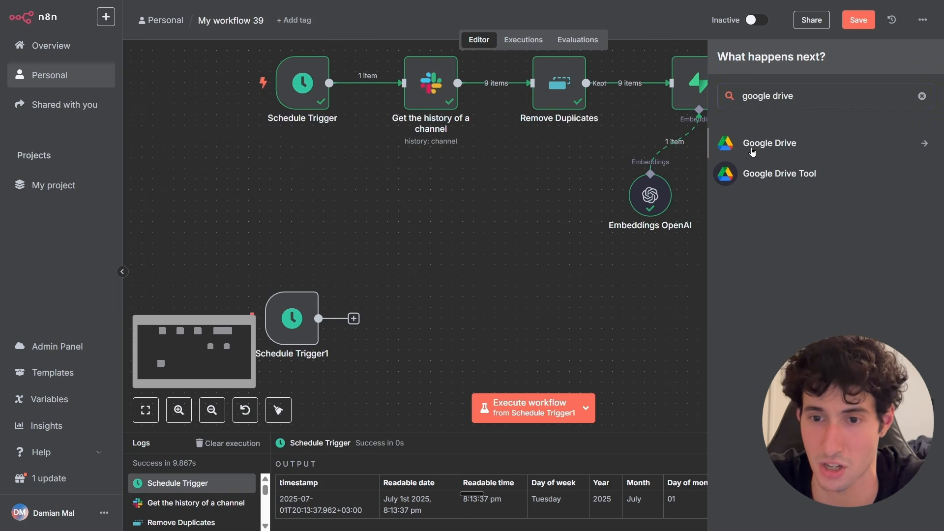
click(752, 152)
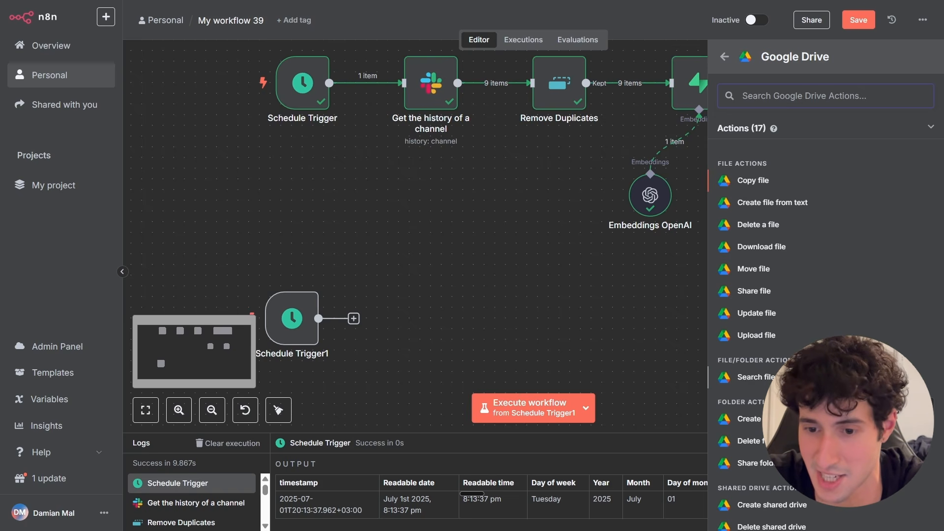
click(754, 377)
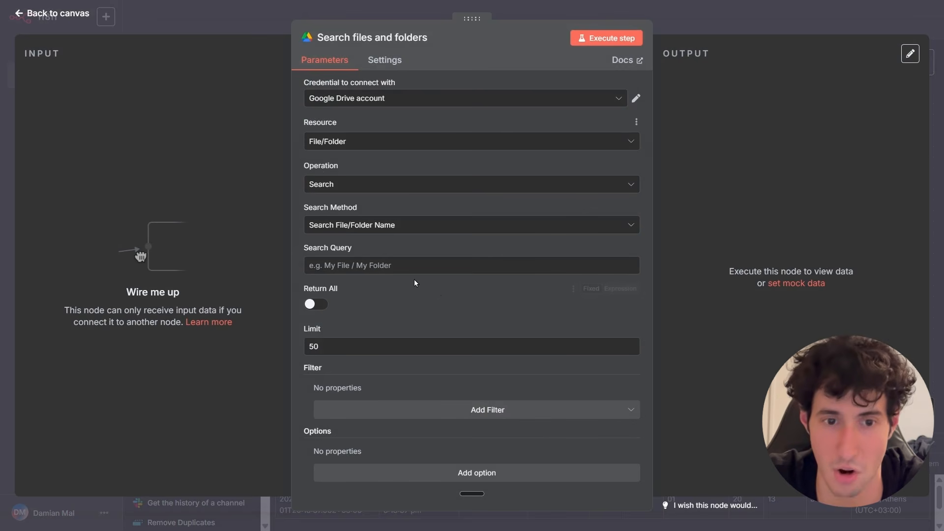
Configure the Google Drive node with the Google Drive account credential, File/Folder resource, Search operation and Advanced Search method.
click(369, 102)
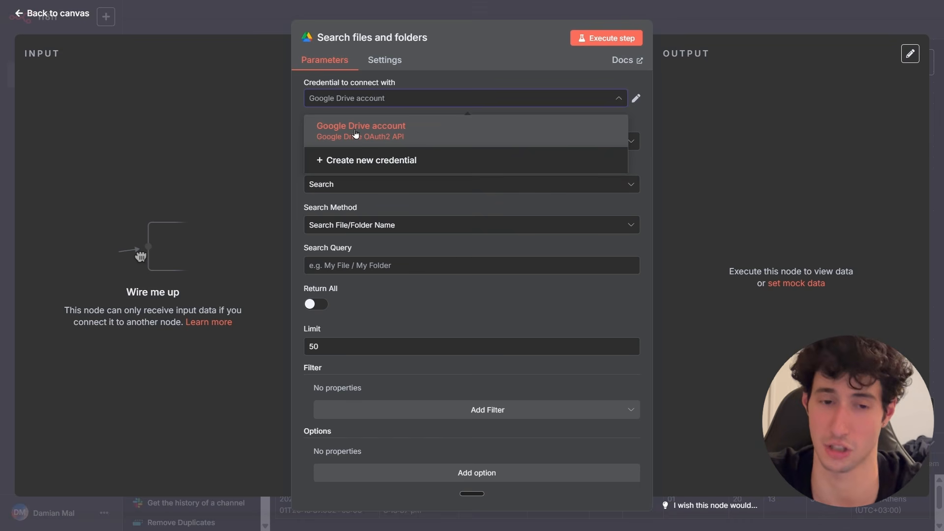
click(337, 131)
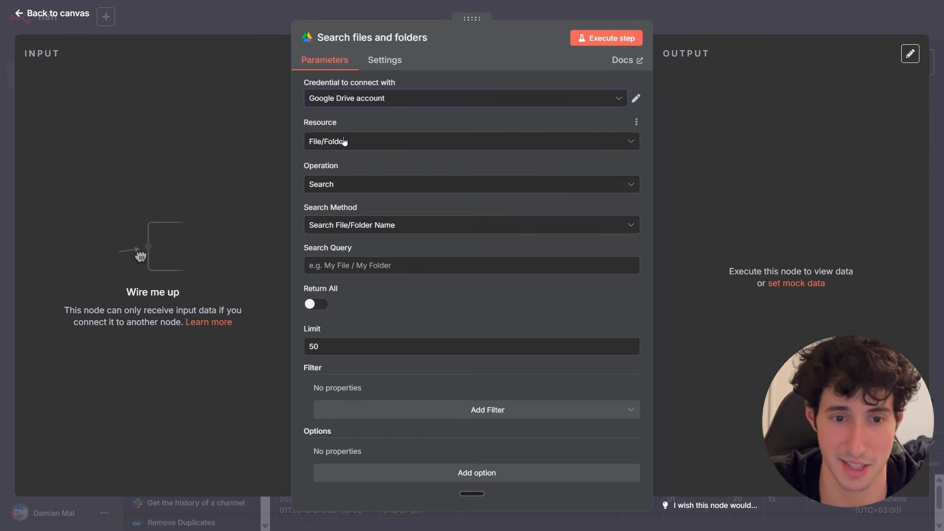
click(343, 142)
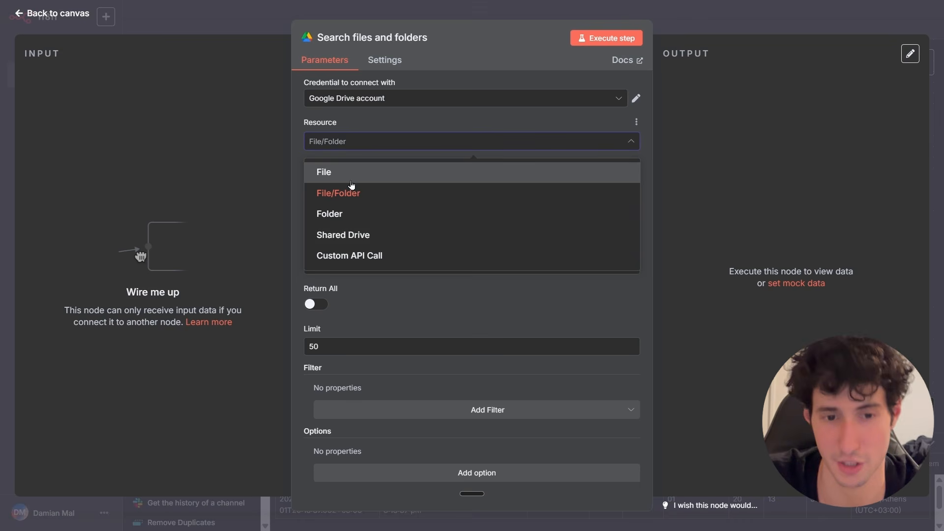
click(352, 197)
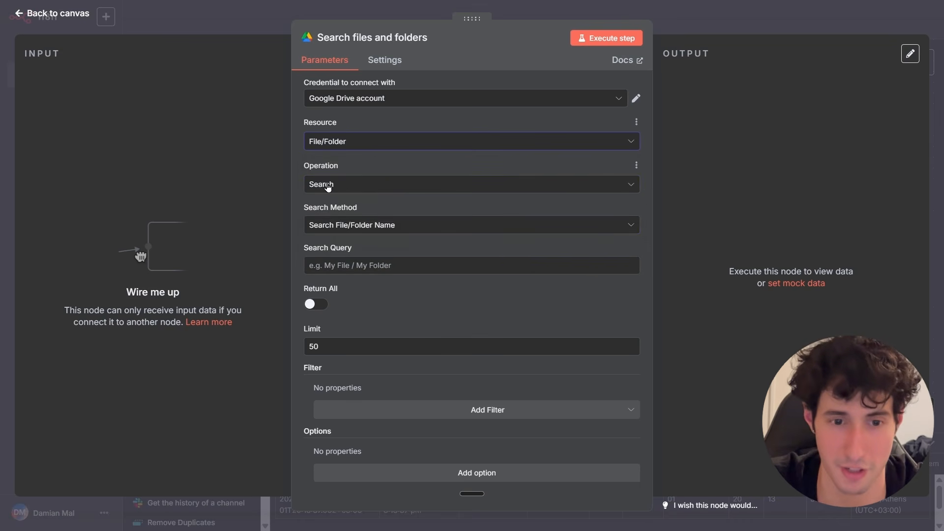
click(326, 186)
click(343, 218)
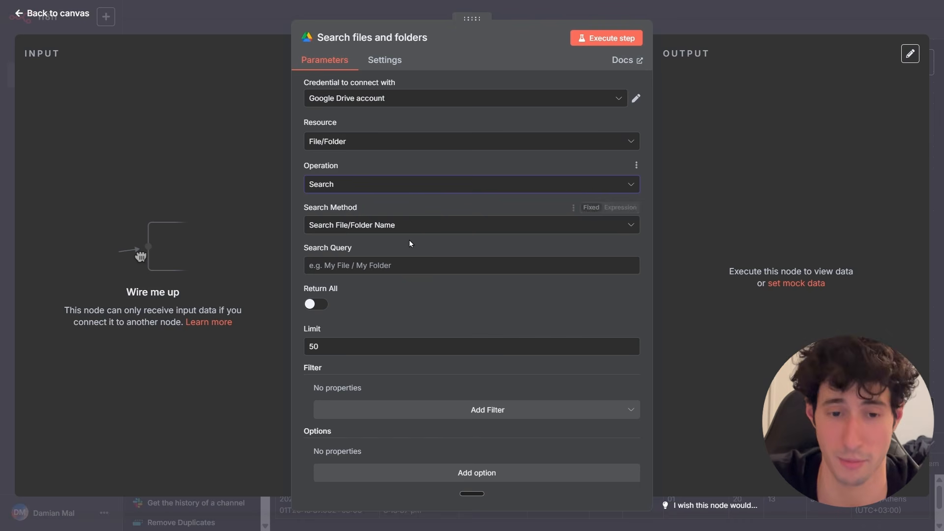
click(361, 228)
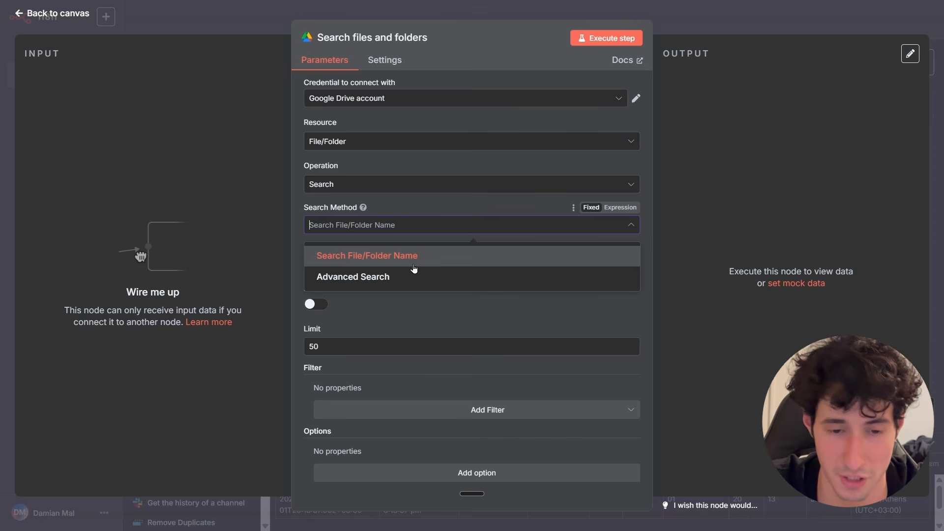
click(358, 278)
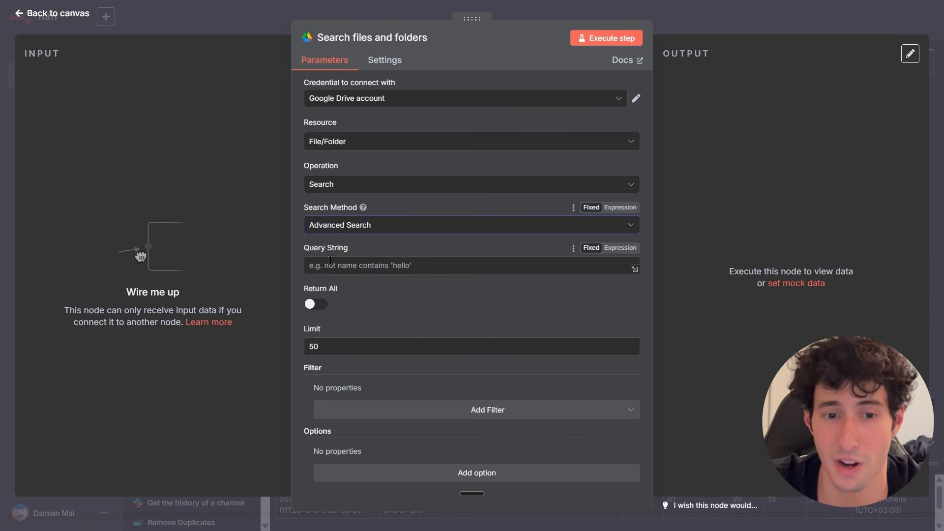
click(328, 263)
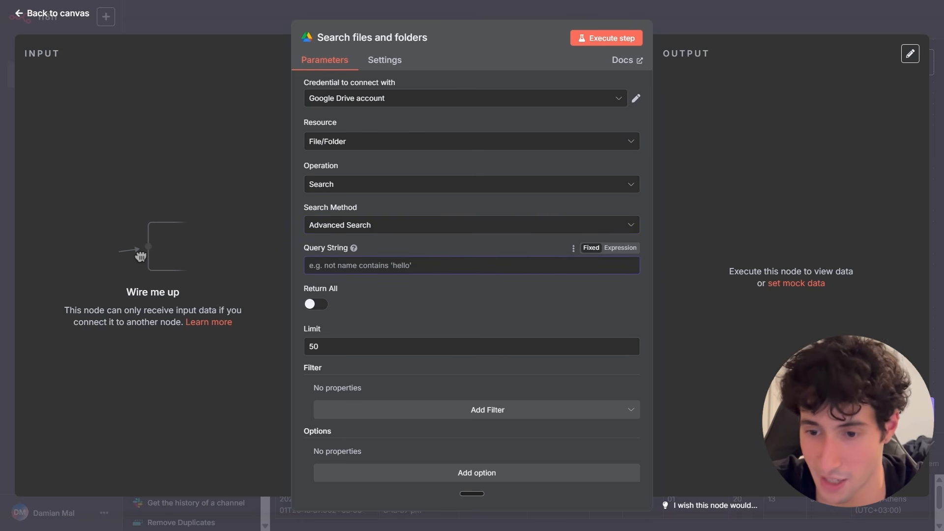
Ask the AI Assistant: "Hey, give me the query string so I can get all of my Google Docs.".
click(922, 408)
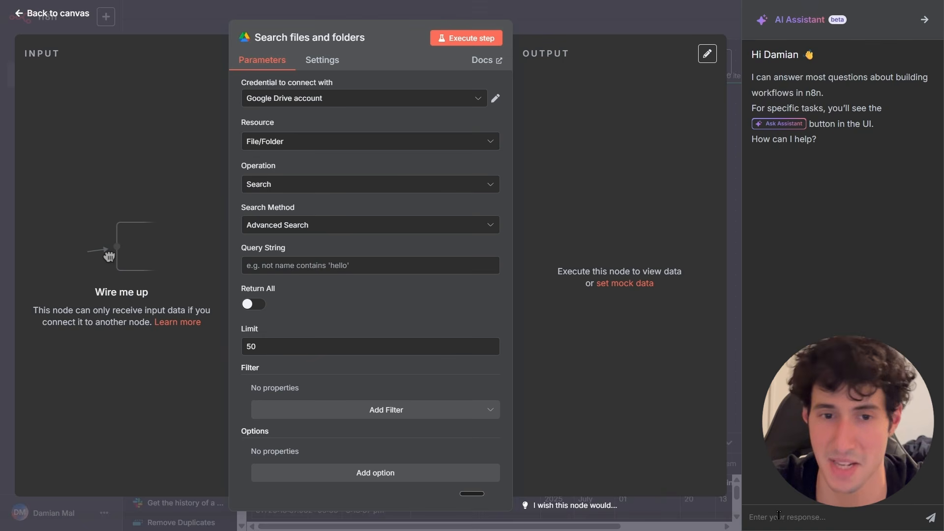
text(Hey, give me the query string so I can get all of my Google Docs.)
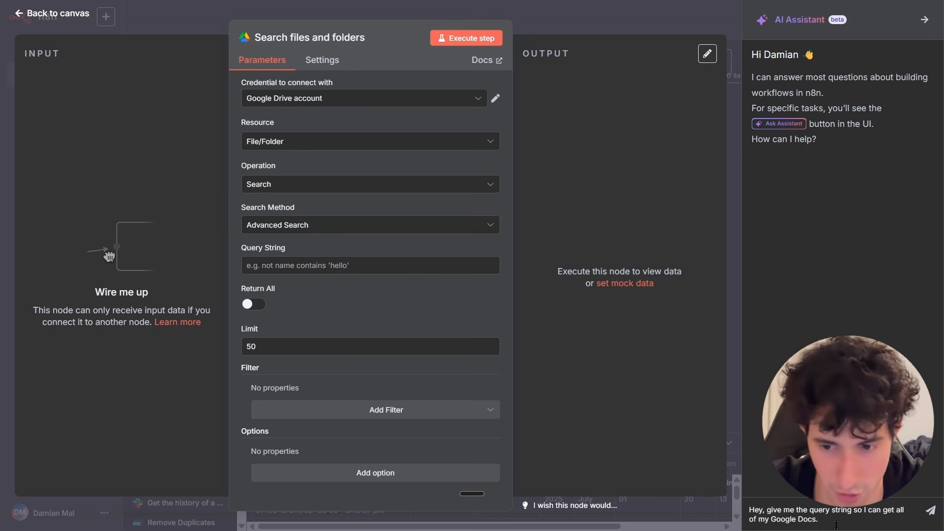
click(929, 516)
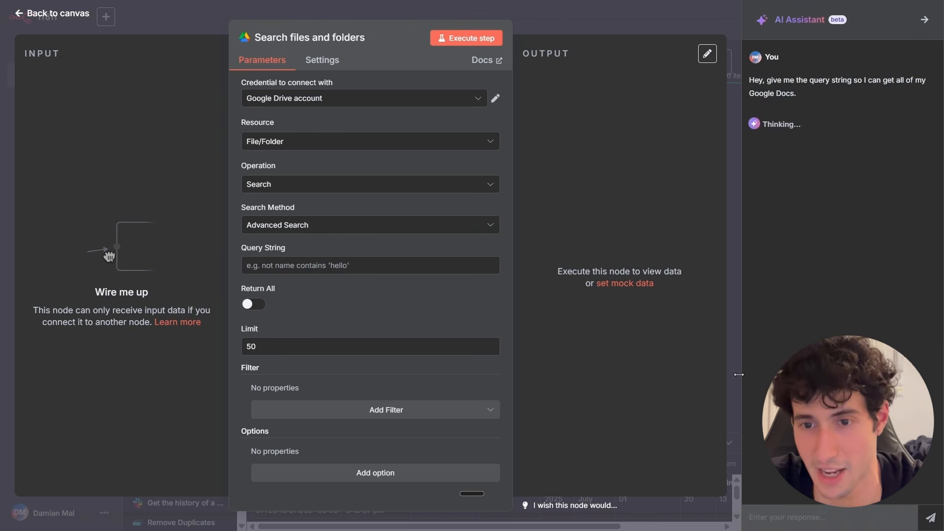
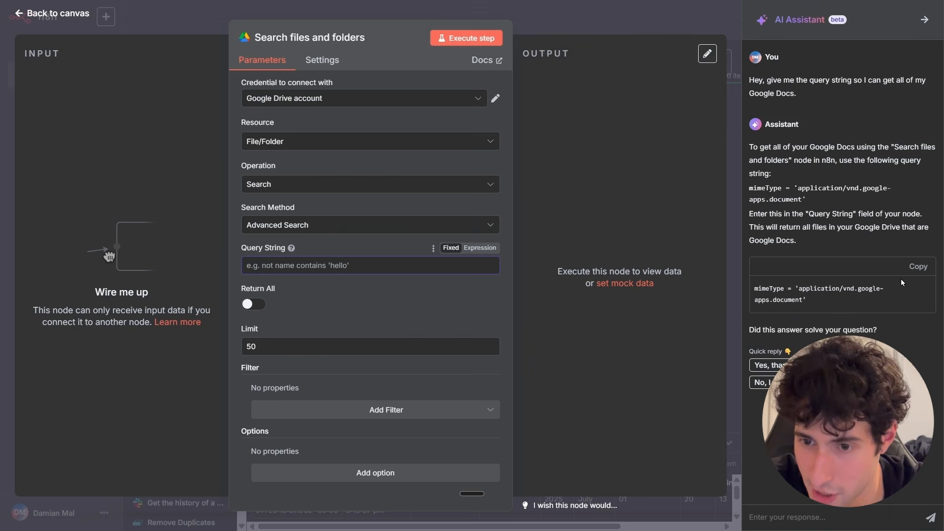
Copy the assistant's query mimeType = 'application/vnd.google-apps.document' and paste it into the Google Drive node's Query String.
click(918, 268)
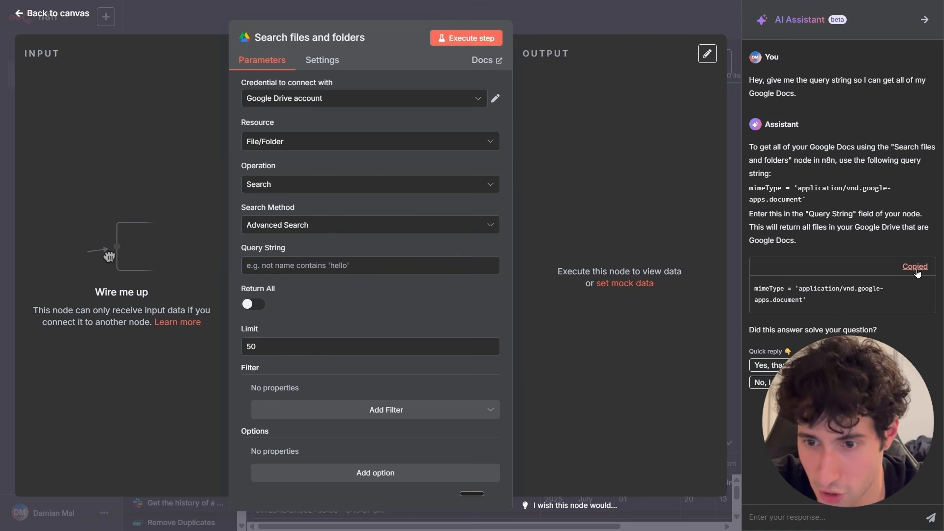
click(924, 20)
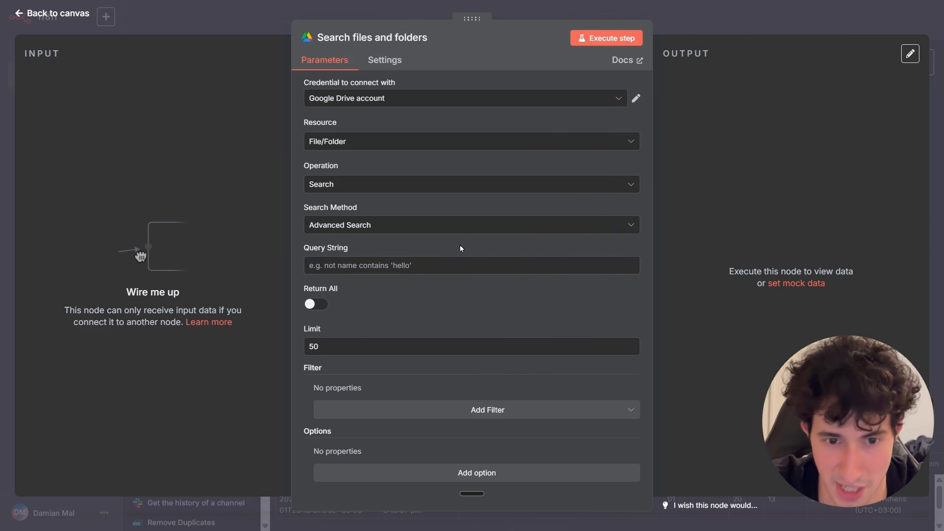
click(338, 268)
key(ctrl+v)
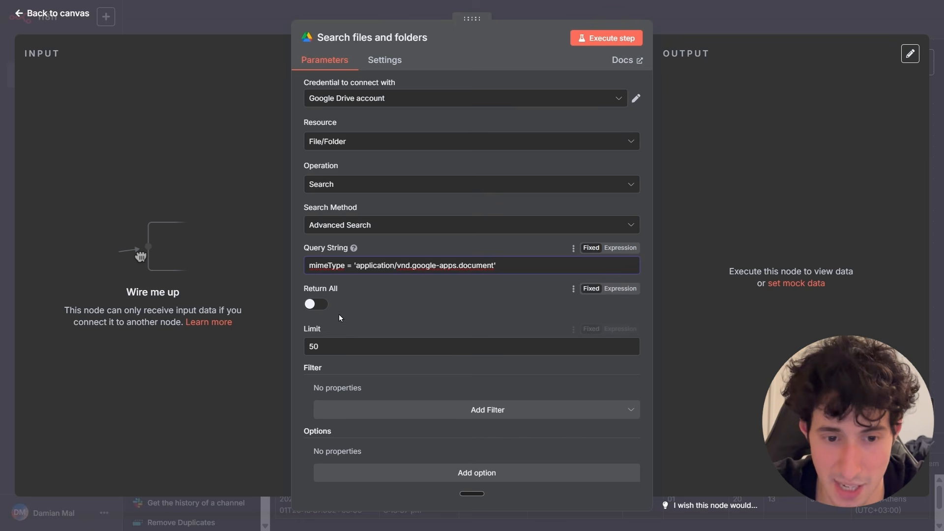
Turn on Return All in the Google Drive node and close the node.
click(404, 340)
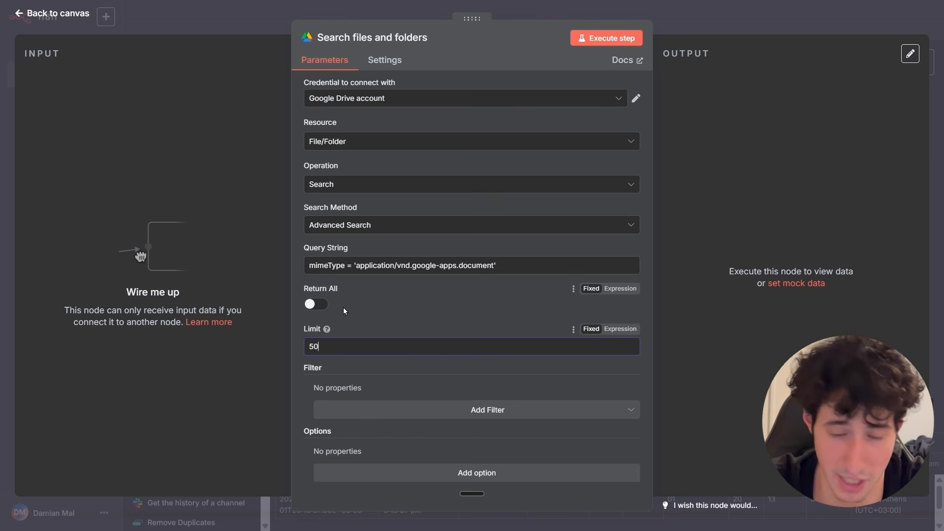
click(315, 307)
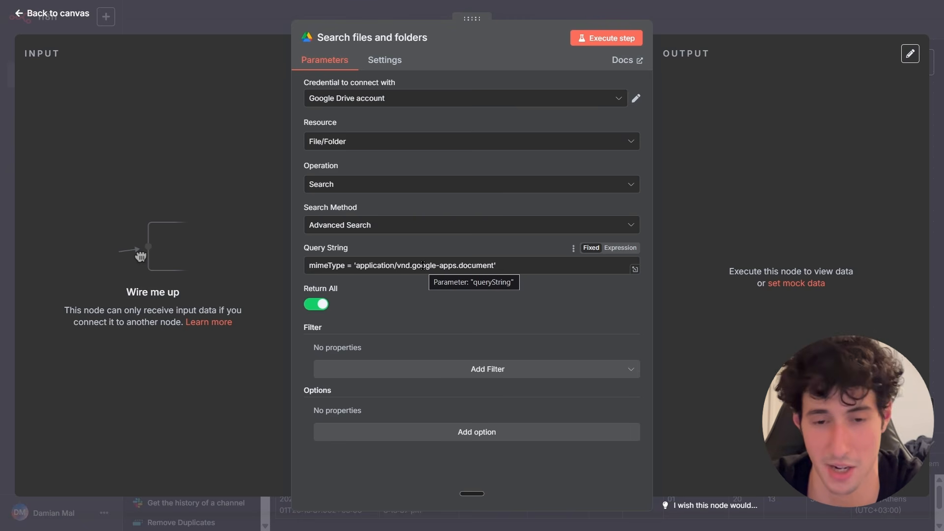
click(674, 28)
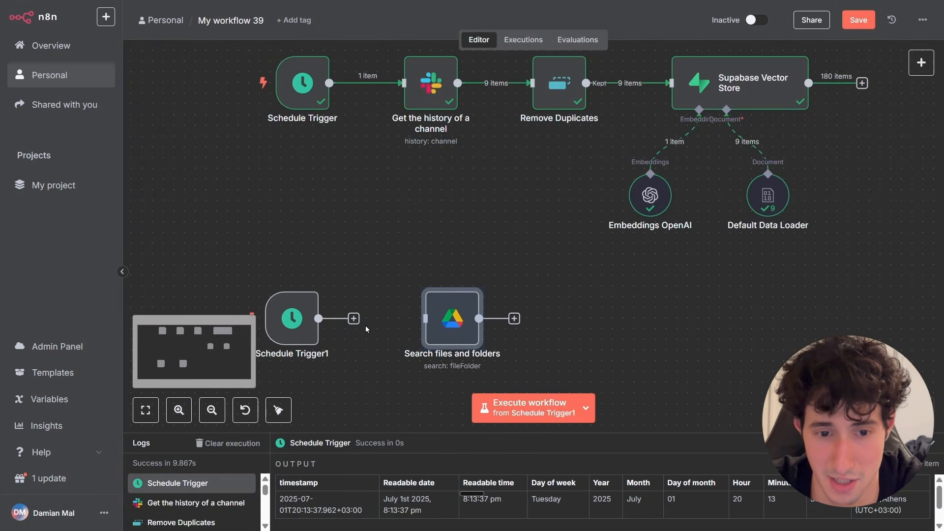
Connect Schedule Trigger1 to the Search files and folders node and execute that node.
drag(319, 318, 425, 319)
scroll(309, 292, down, 1)
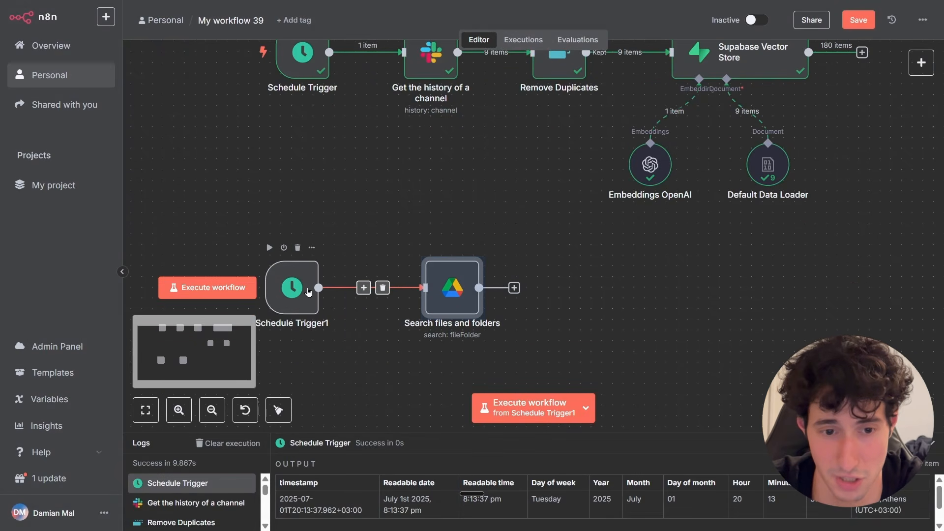
double_click(470, 303)
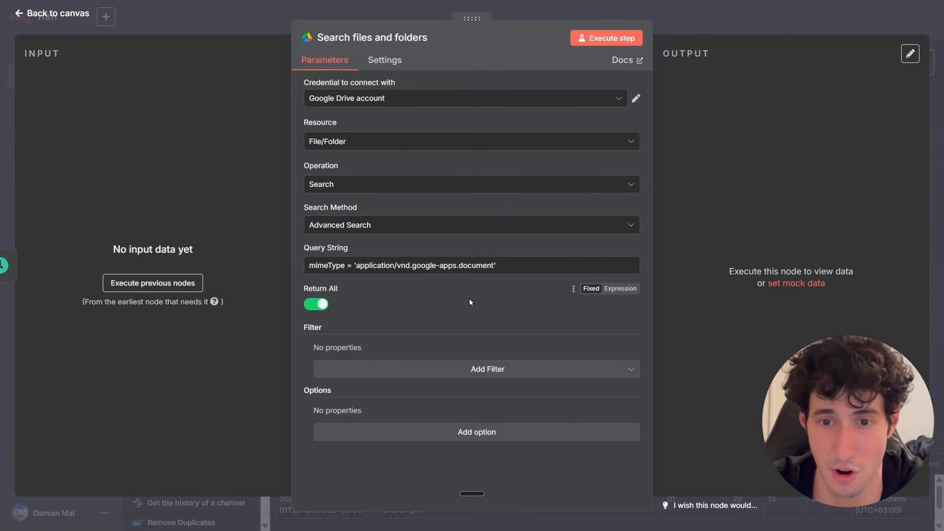
click(592, 39)
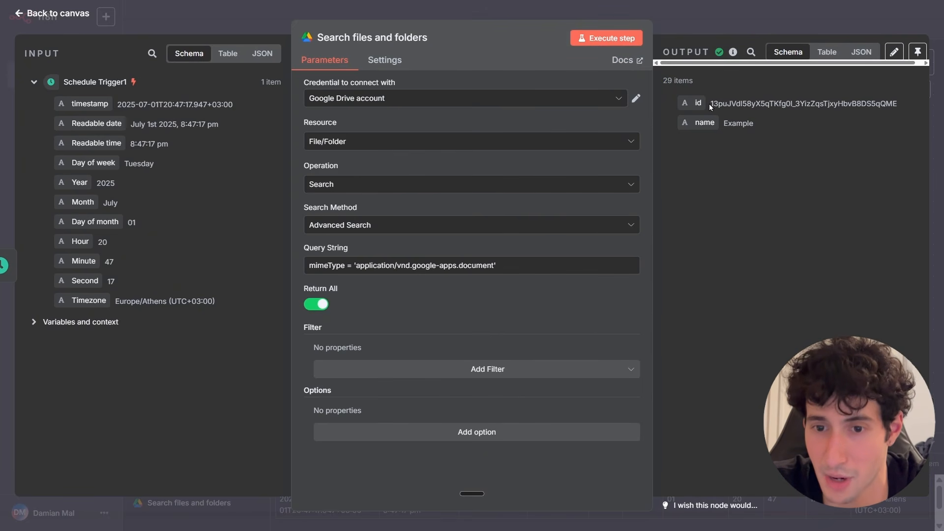
Inspect the returned Google Docs ids and names in the node's output table pages.
drag(709, 104, 886, 103)
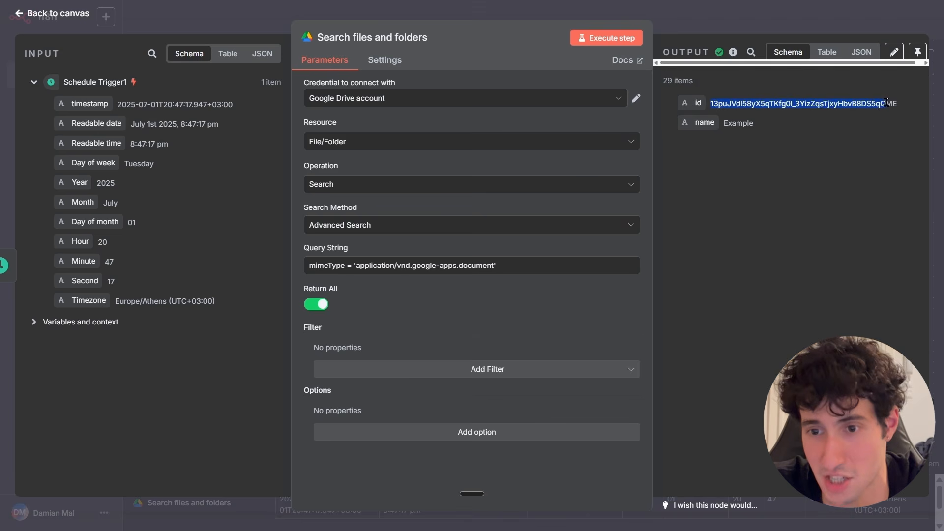
click(886, 100)
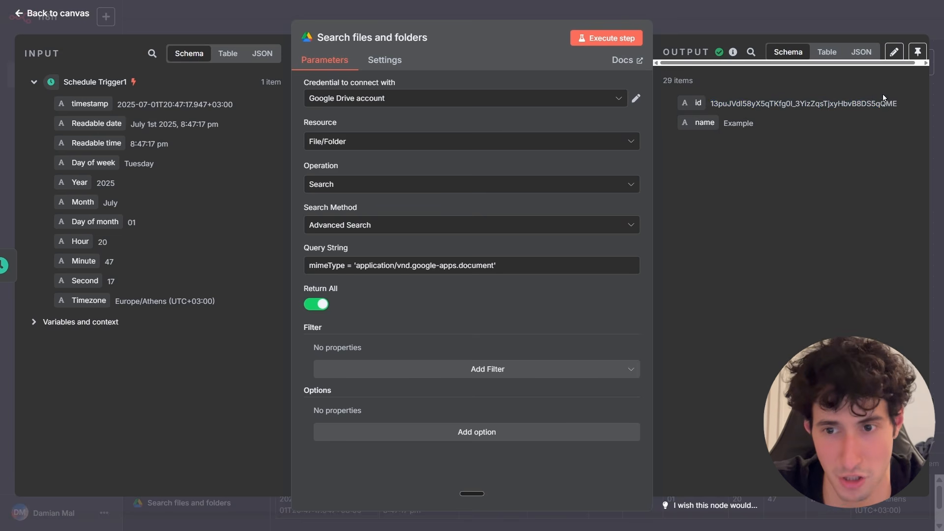
click(838, 53)
click(727, 484)
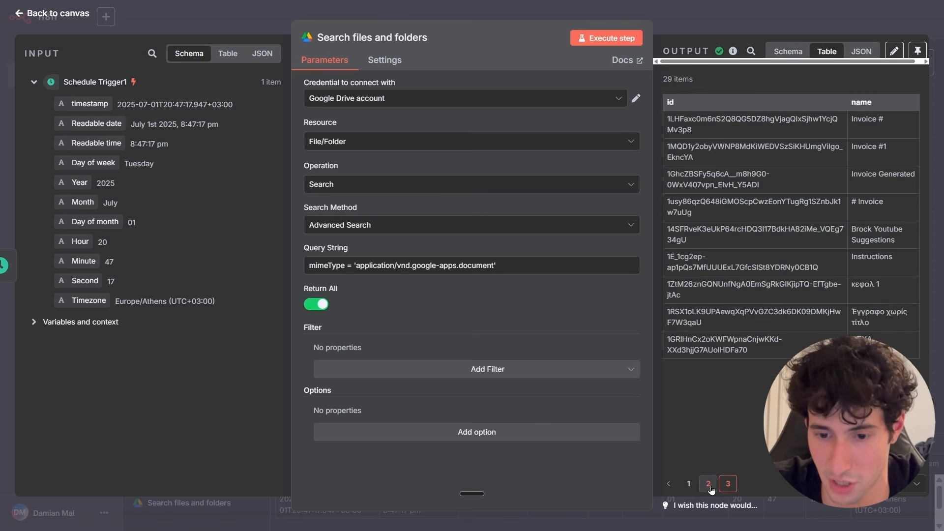
click(709, 484)
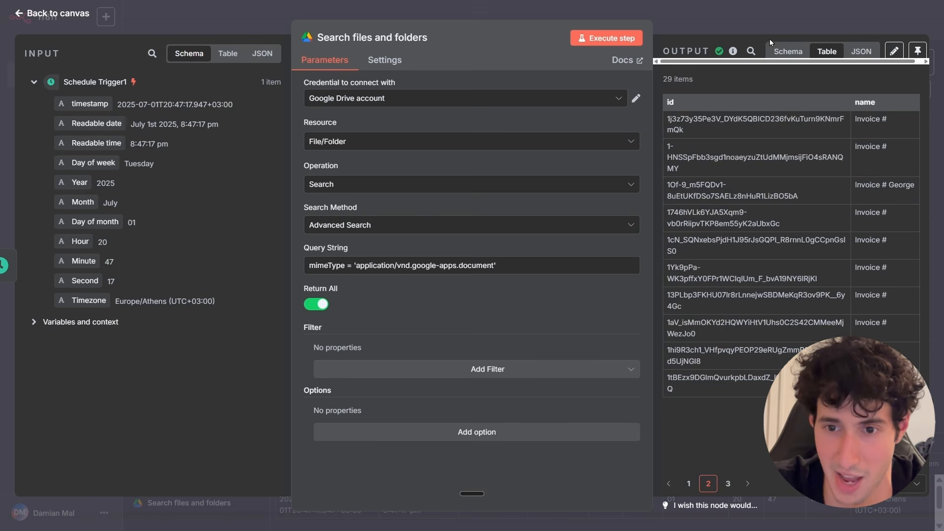
click(787, 51)
key(Escape)
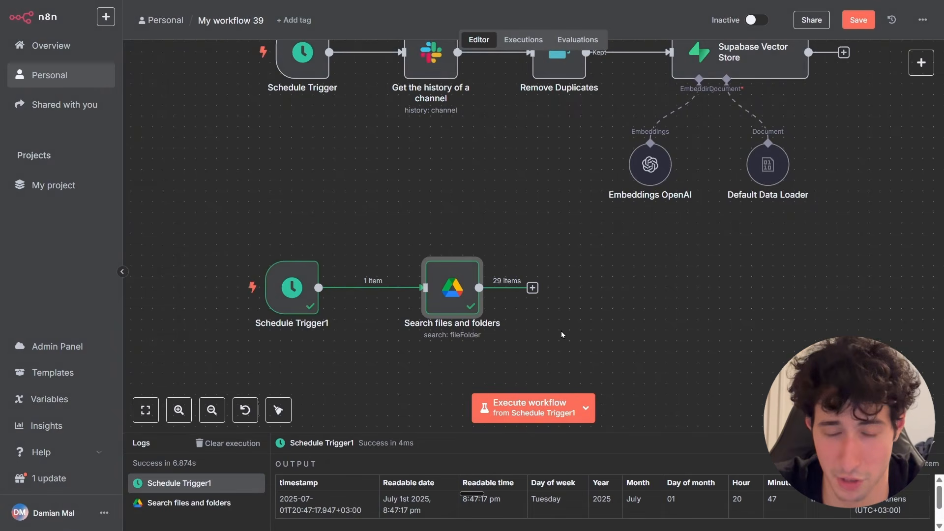
Copy the Remove Duplicates node, paste it beside the new branch and connect it after Search files and folders.
drag(562, 335, 563, 304)
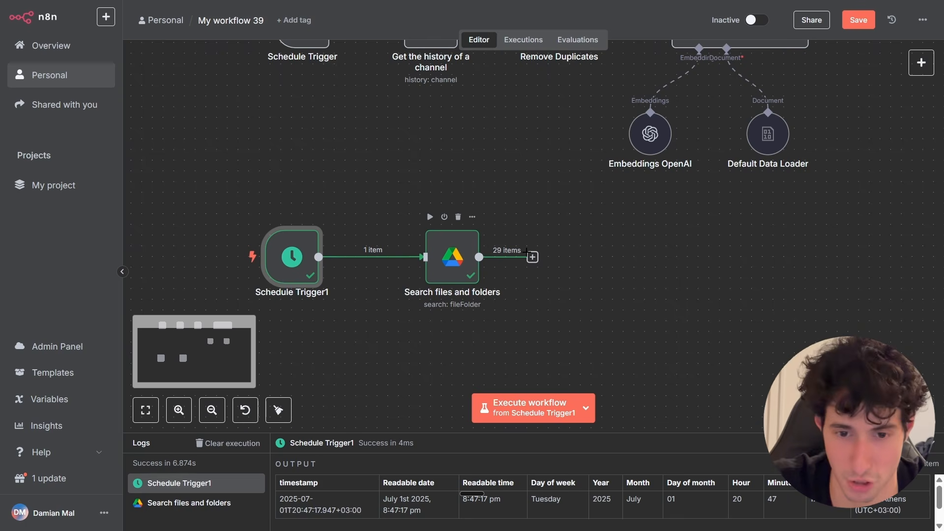
scroll(527, 252, up, 3)
right_click(557, 120)
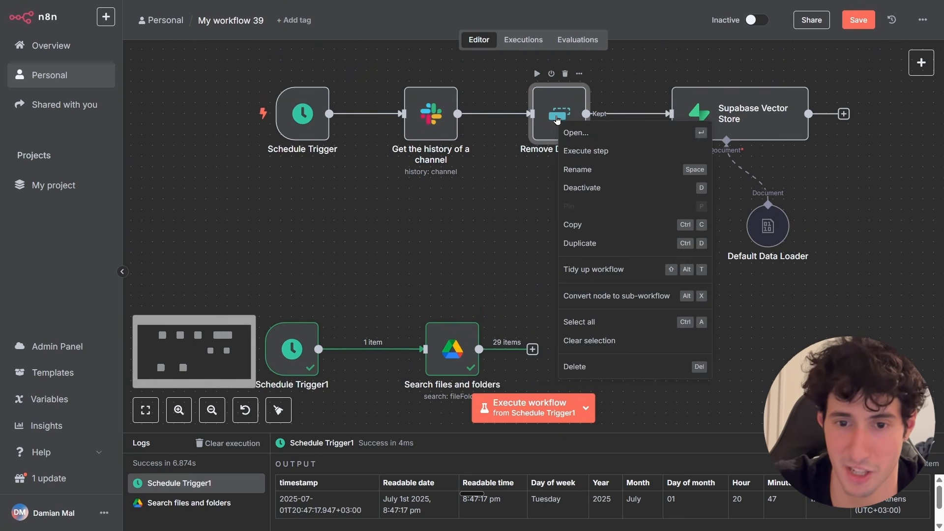
click(572, 225)
scroll(580, 276, down, 2)
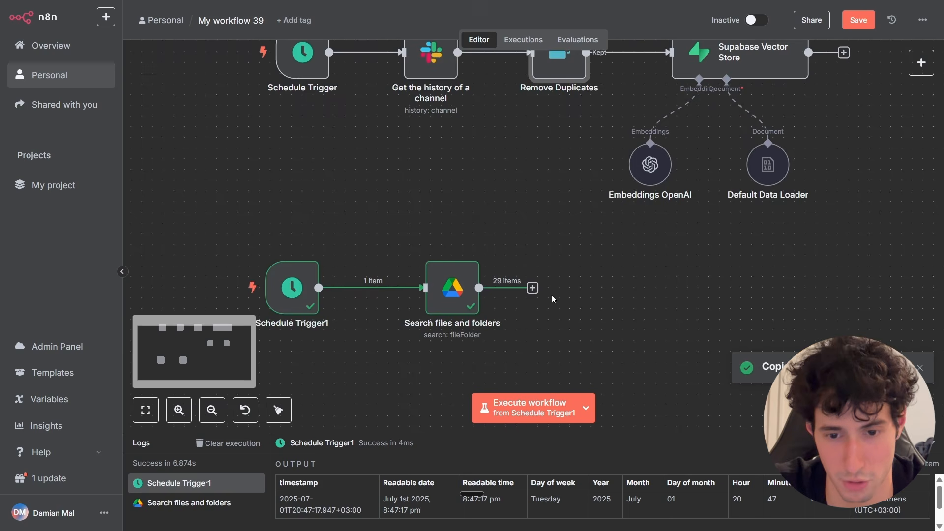
key(ctrl+v)
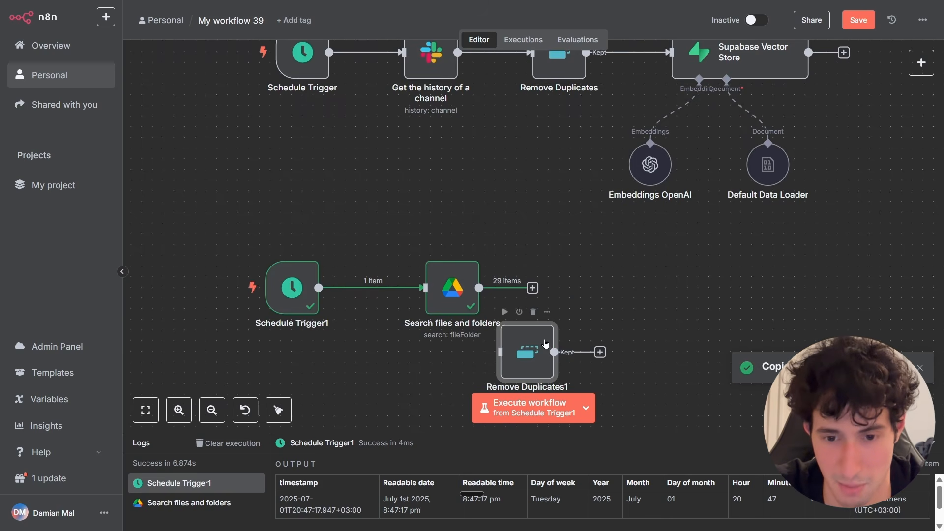
drag(559, 339, 621, 276)
drag(479, 288, 580, 293)
Set the copied node's Value to Dedupe On to Google docs and execute the step.
double_click(585, 293)
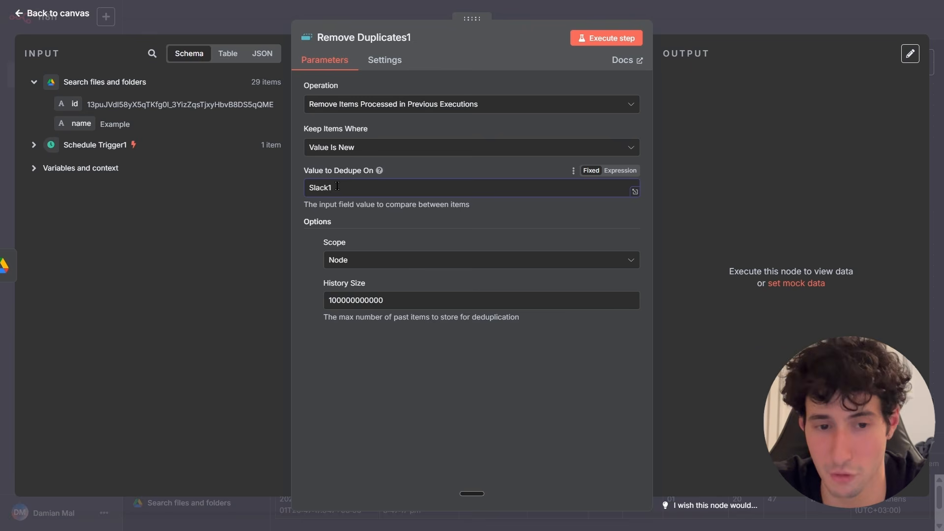
drag(333, 188, 311, 179)
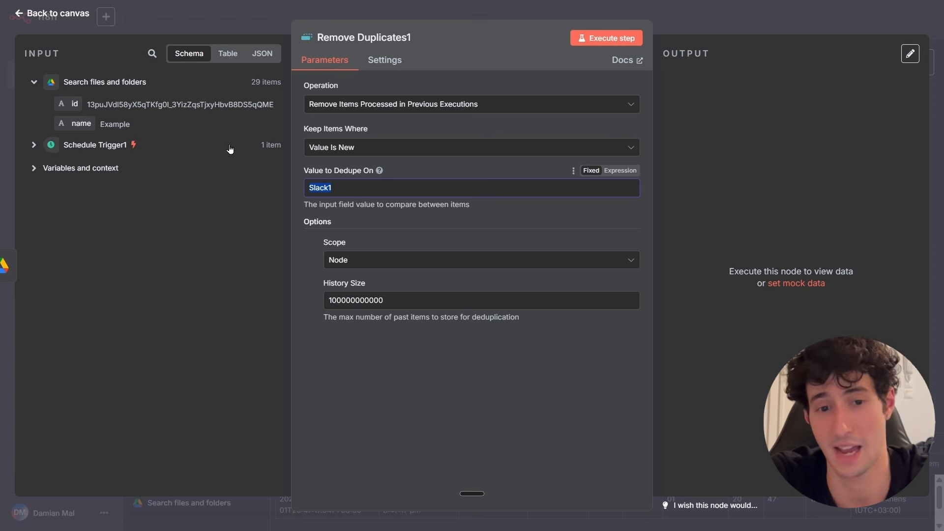
key(BackSpace)
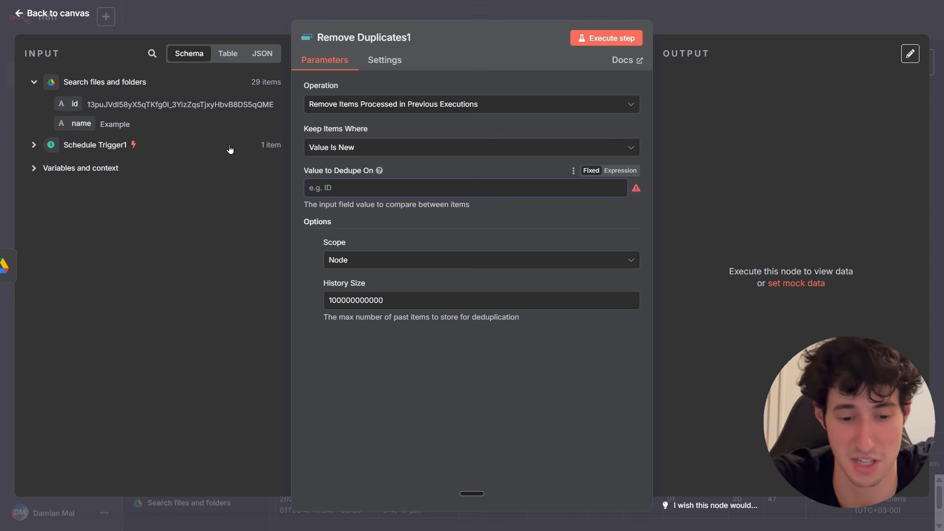
text(Google docs)
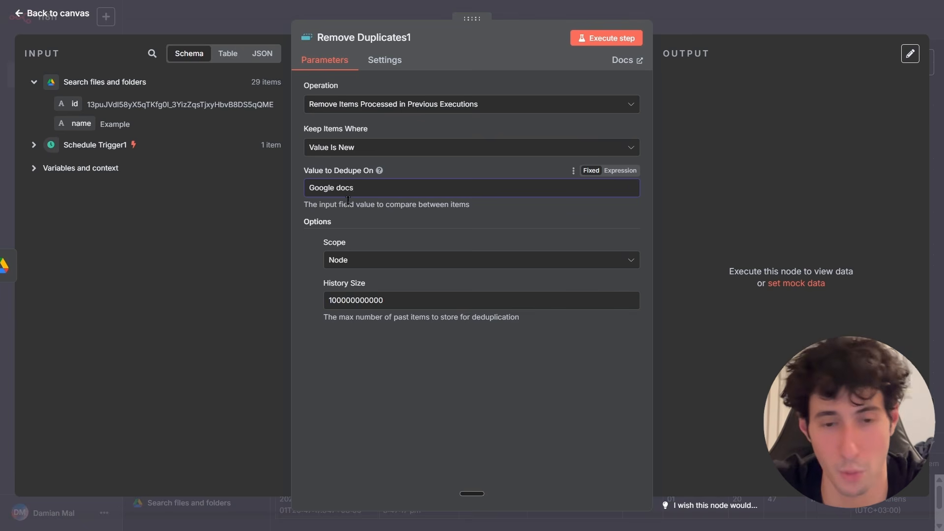
click(604, 41)
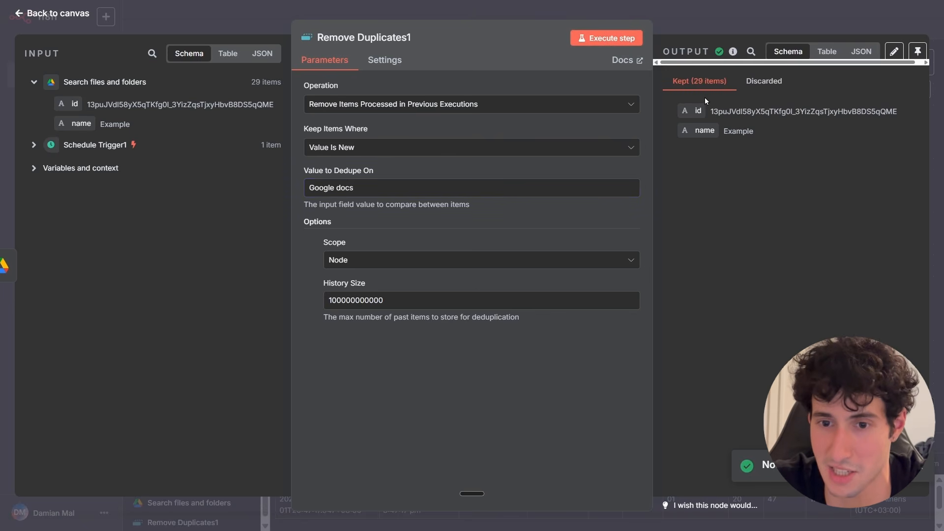
Execute the Remove Duplicates1 step again and check its Kept and Discarded outputs.
click(619, 40)
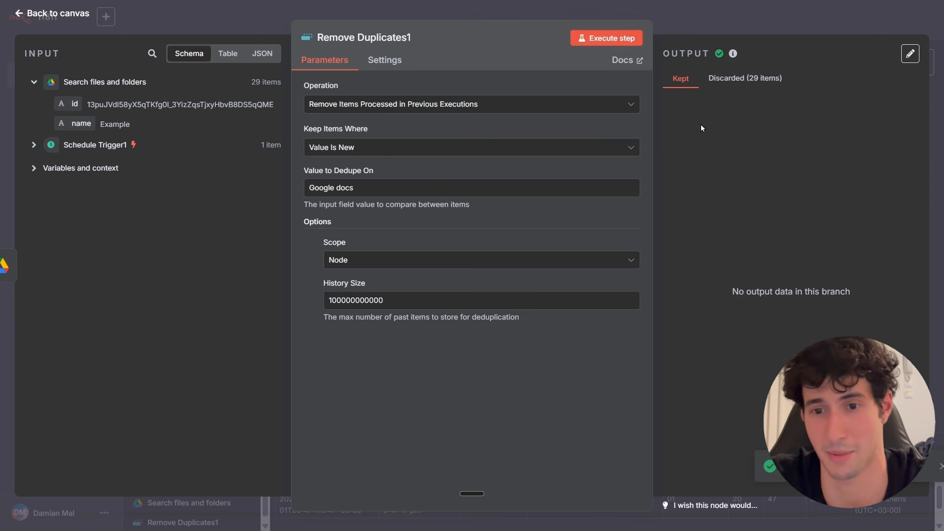
click(744, 80)
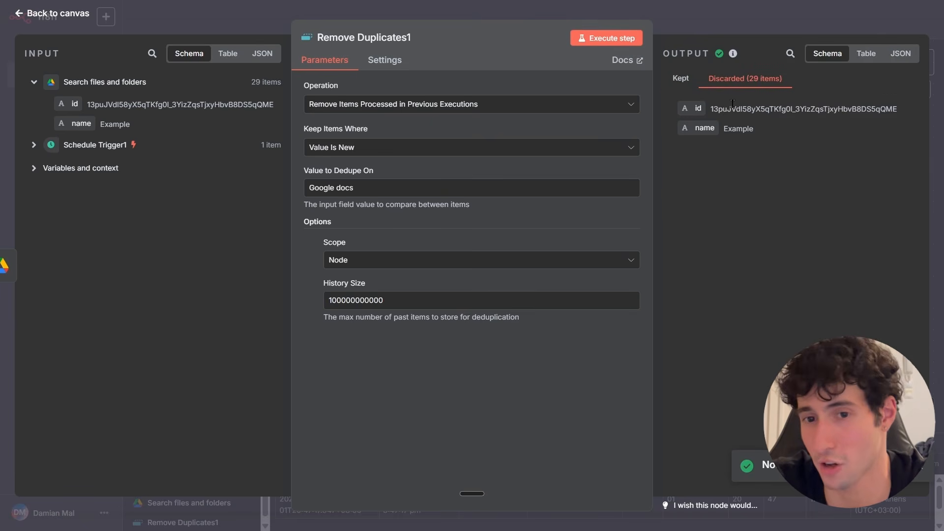
click(678, 81)
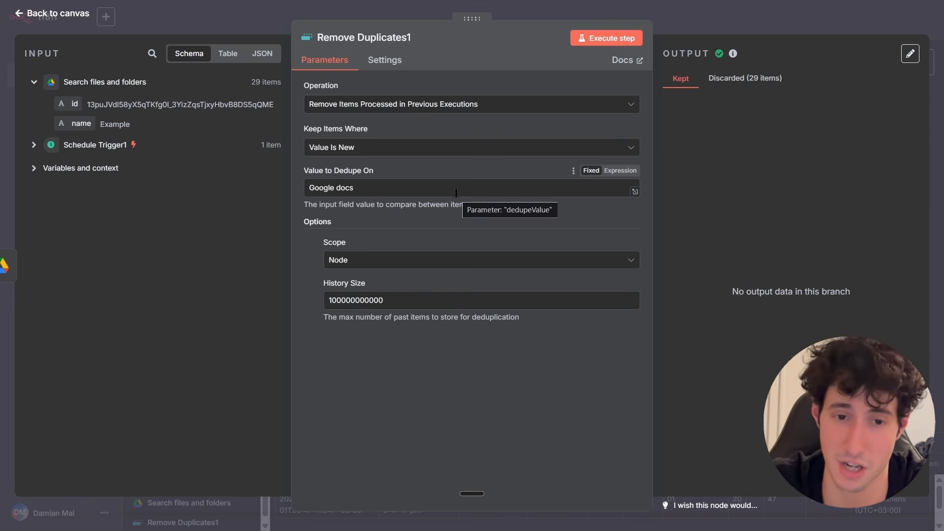
Change Value to Dedupe On to Google docs1, execute the step and return to the canvas.
click(456, 193)
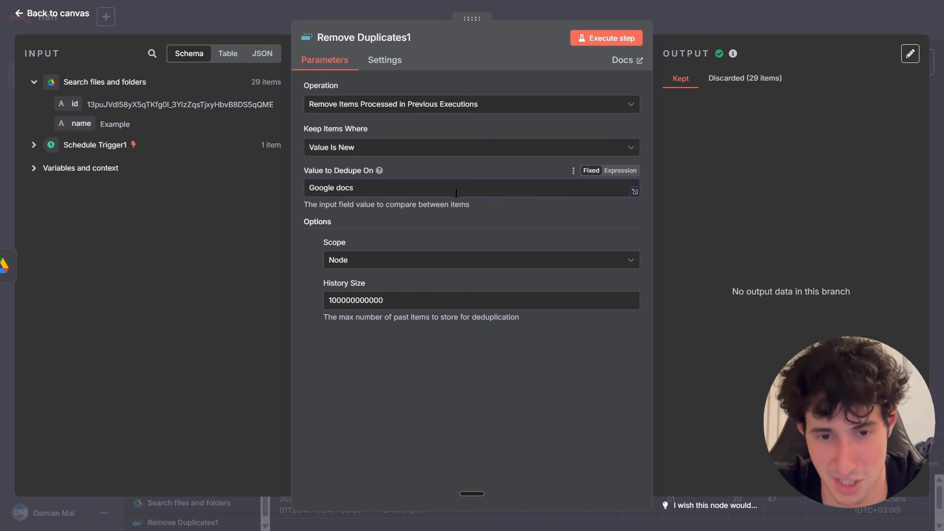
text(1)
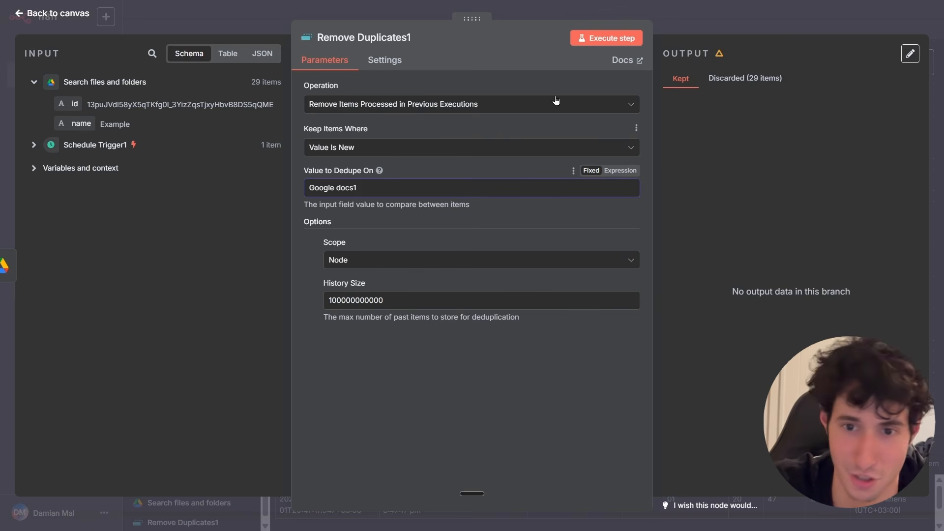
click(599, 42)
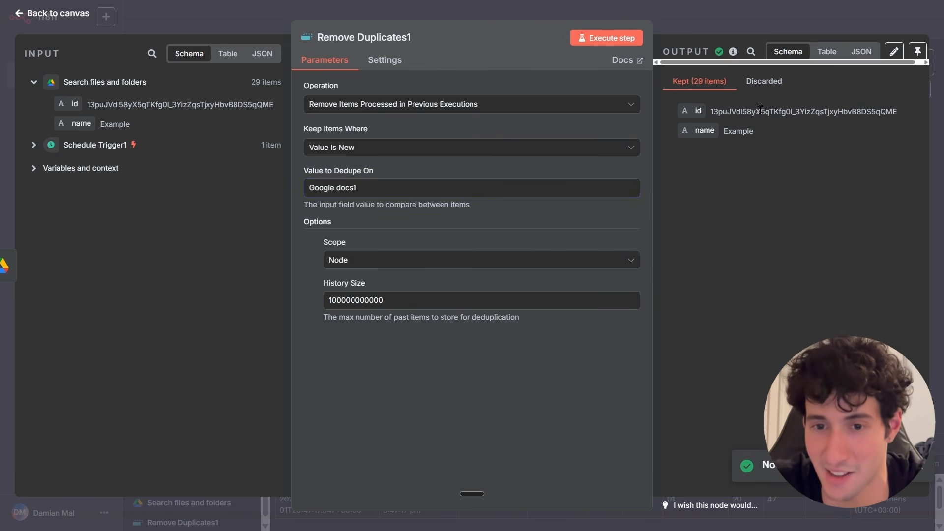
click(761, 28)
Review both workflow branches and the Google Drive node's settings on the canvas.
scroll(689, 265, down, 1)
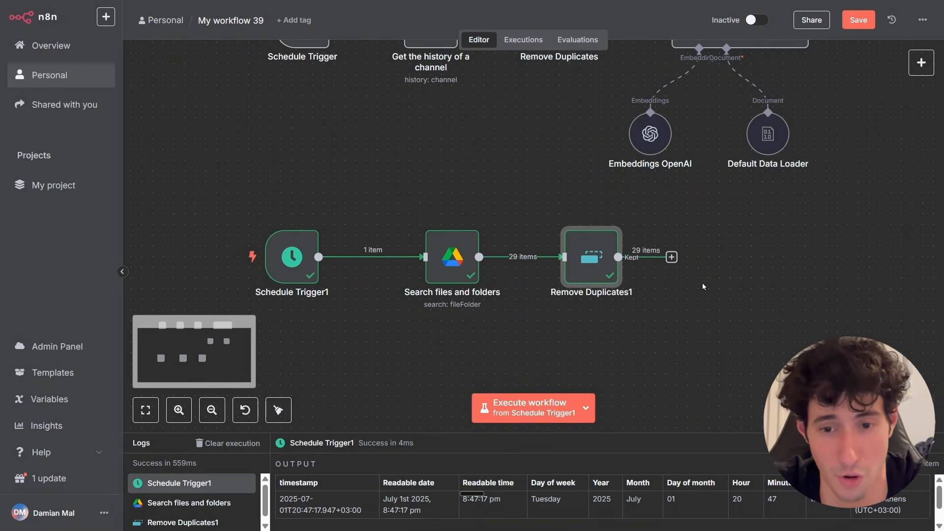
scroll(703, 286, down, 1)
drag(688, 291, 632, 278)
scroll(678, 185, up, 1)
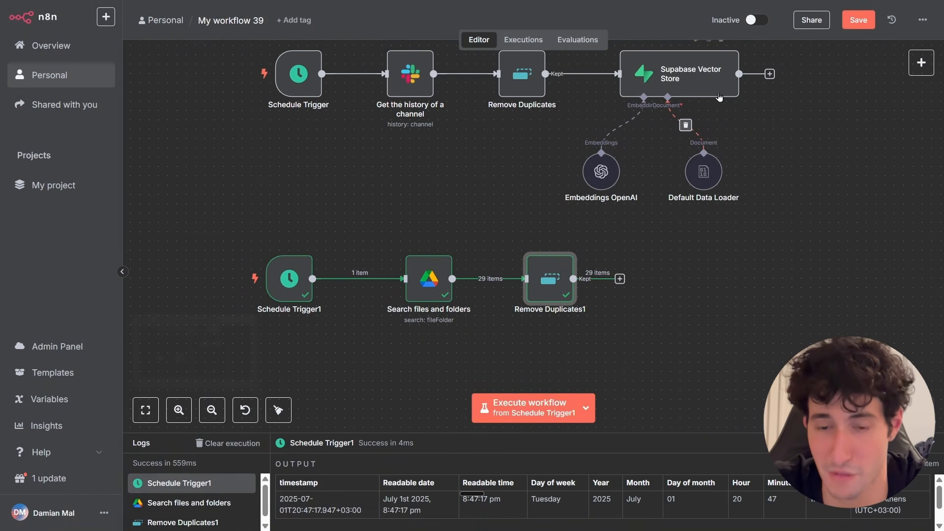
scroll(563, 263, down, 1)
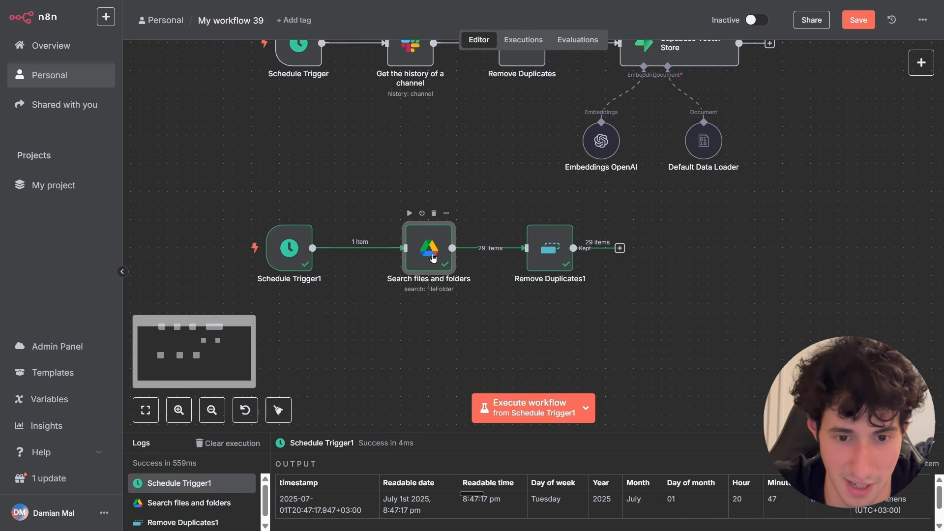
double_click(433, 258)
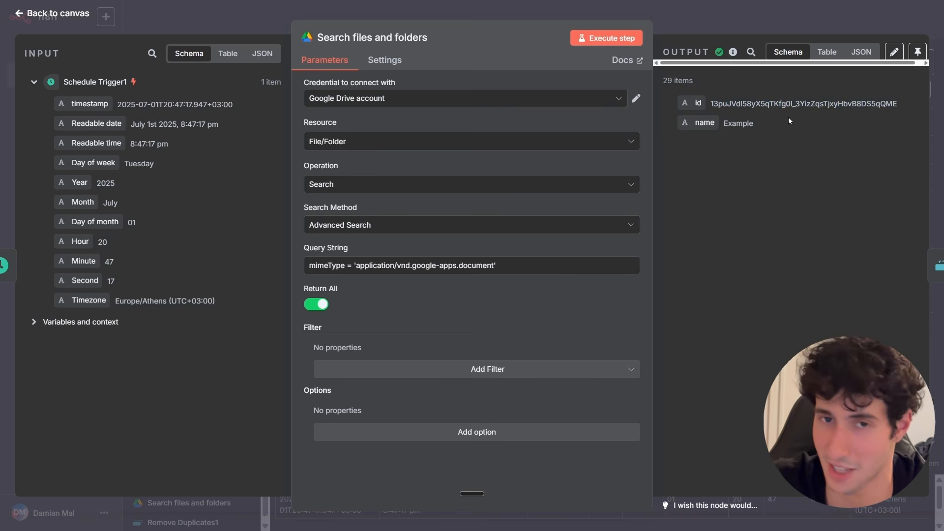
key(Escape)
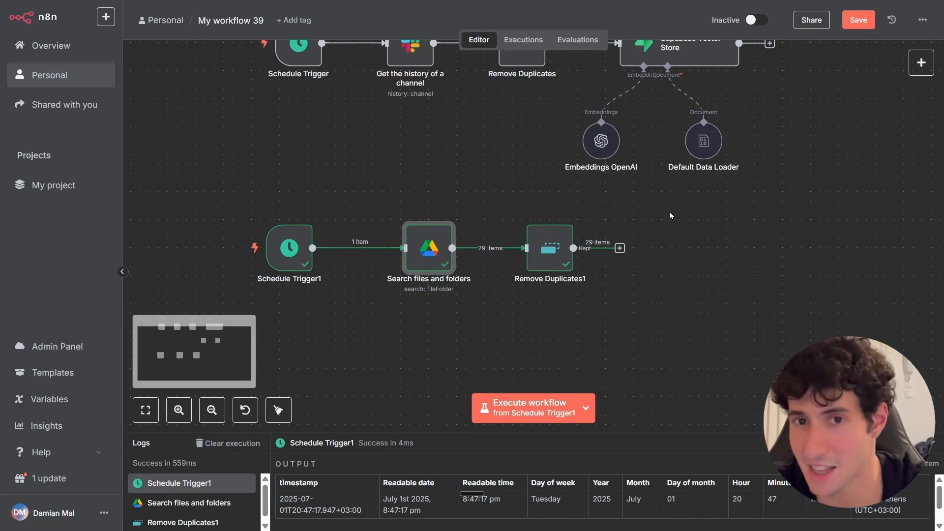
scroll(669, 215, up, 2)
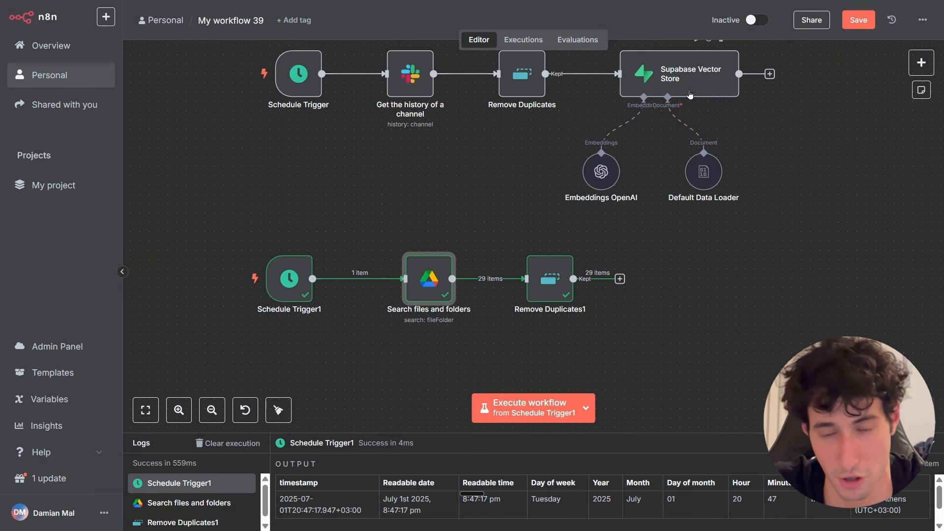
Add a Google Docs "Get a document" node after Remove Duplicates1.
click(620, 279)
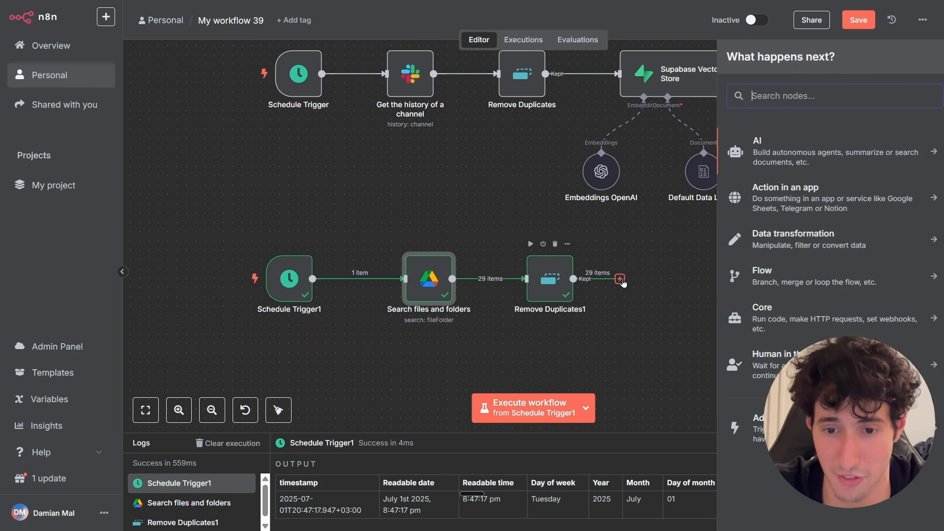
text(google docs)
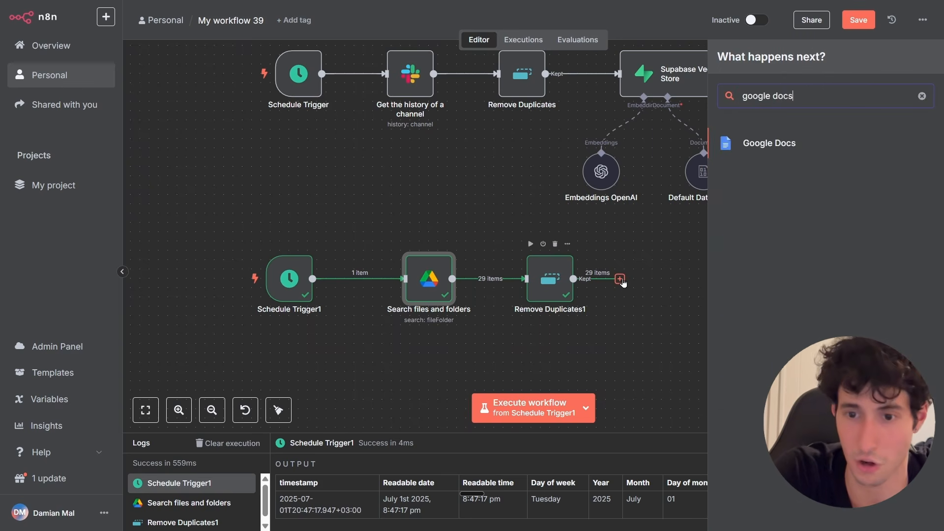
click(757, 144)
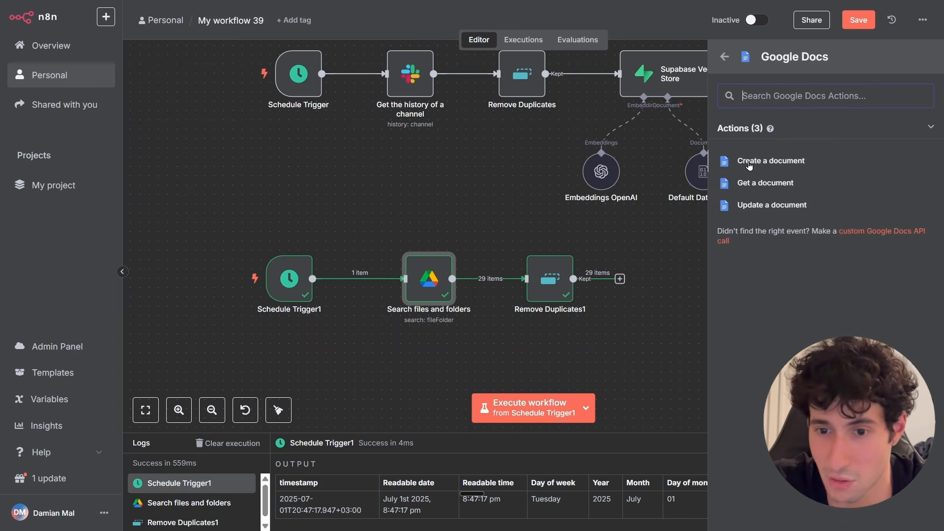
click(765, 184)
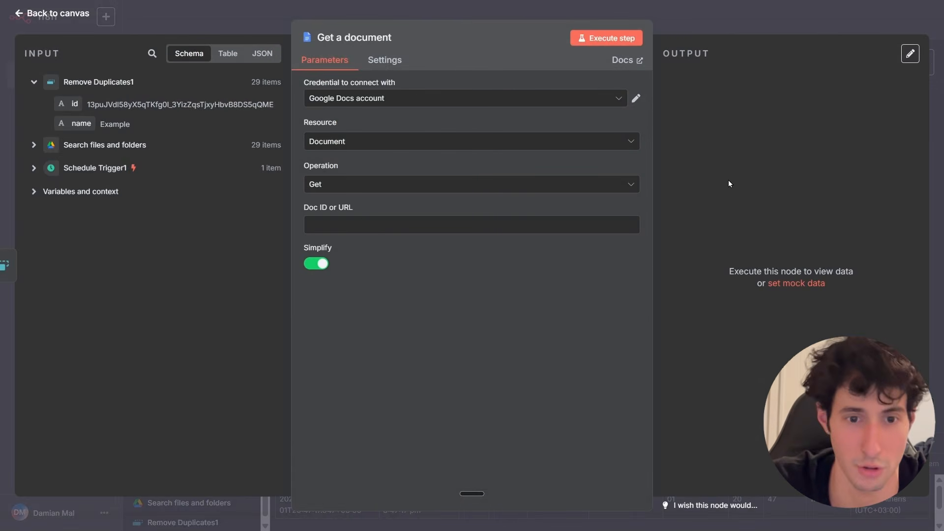
Map the incoming id field into Doc ID or URL and execute the Get a document step.
click(433, 104)
click(388, 137)
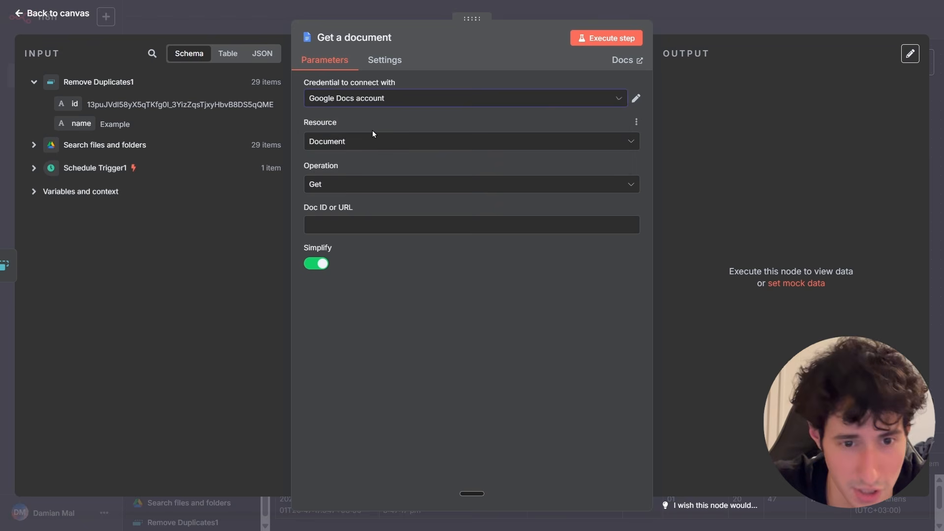
click(350, 145)
click(346, 175)
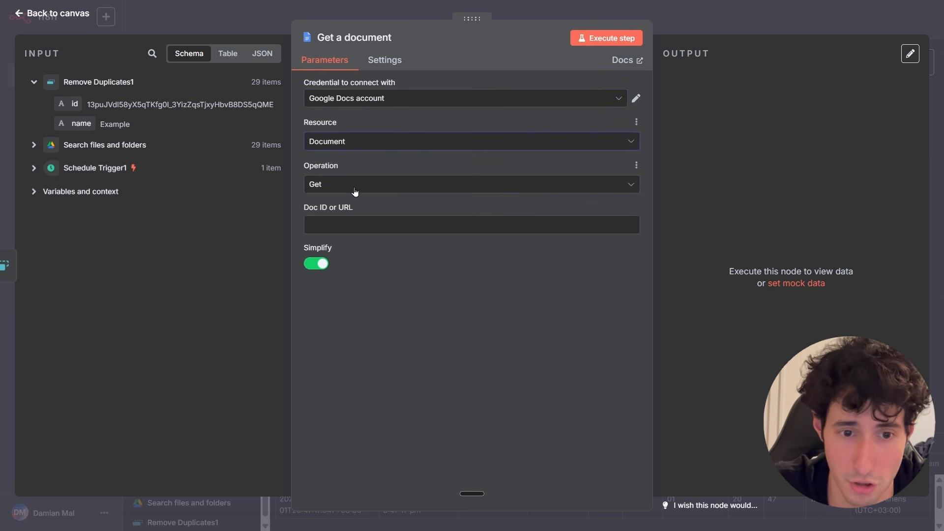
click(350, 188)
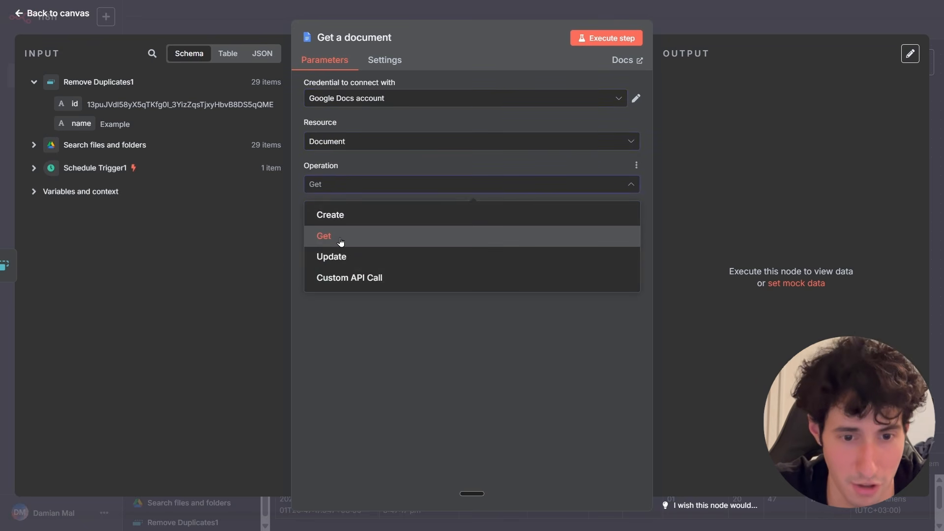
click(336, 244)
click(326, 226)
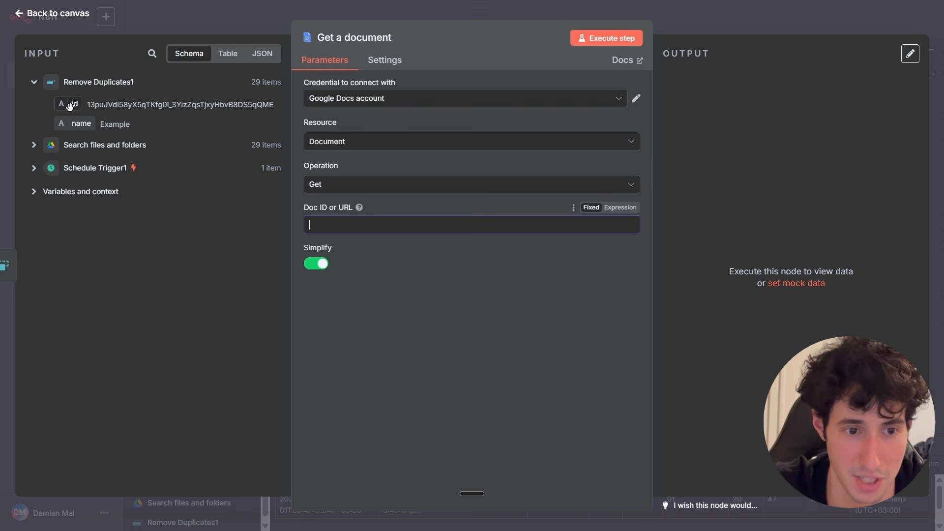
drag(69, 106, 321, 230)
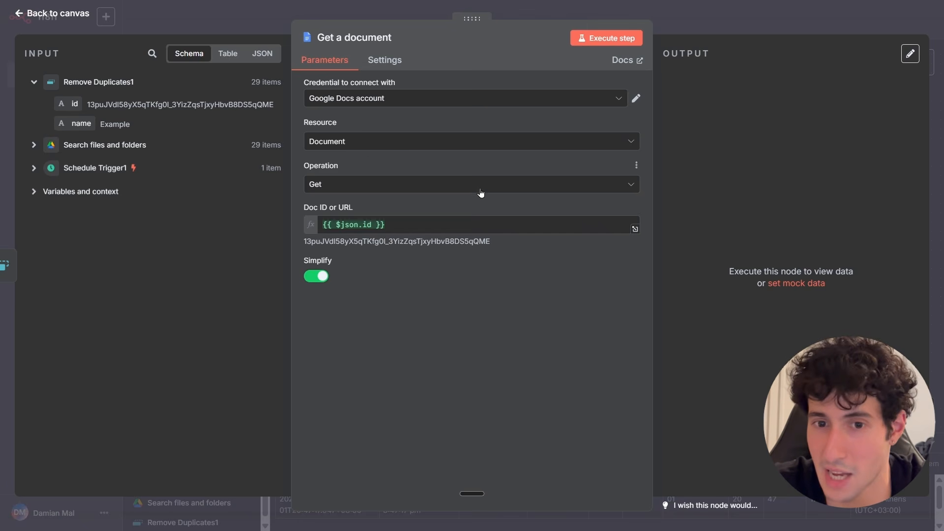
click(609, 43)
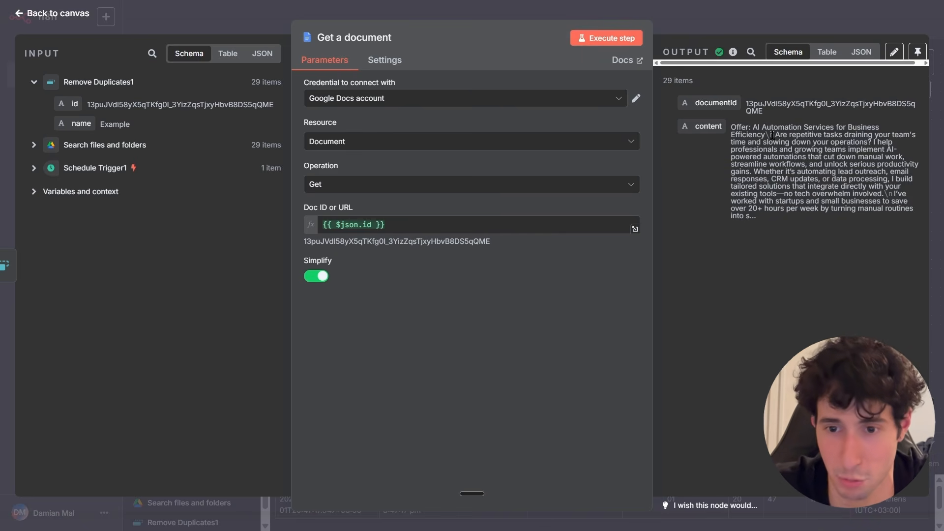
Review the fetched documents' output in table view and return to the canvas.
drag(730, 129, 768, 223)
click(826, 52)
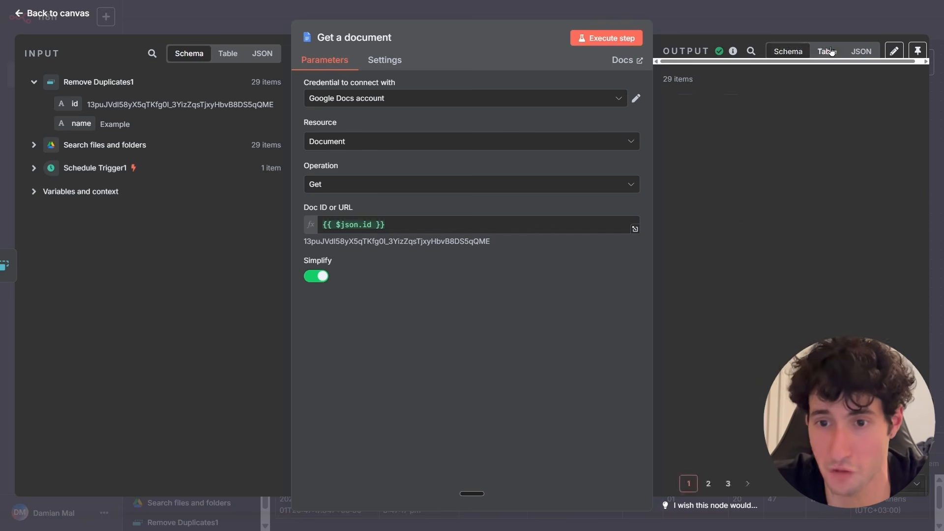
scroll(814, 221, right, 2)
scroll(815, 222, down, 5)
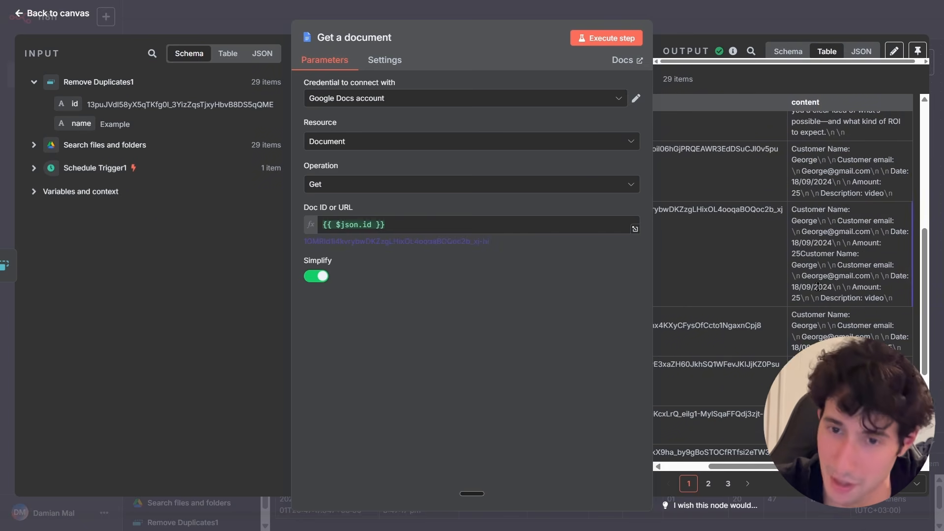
scroll(818, 268, up, 3)
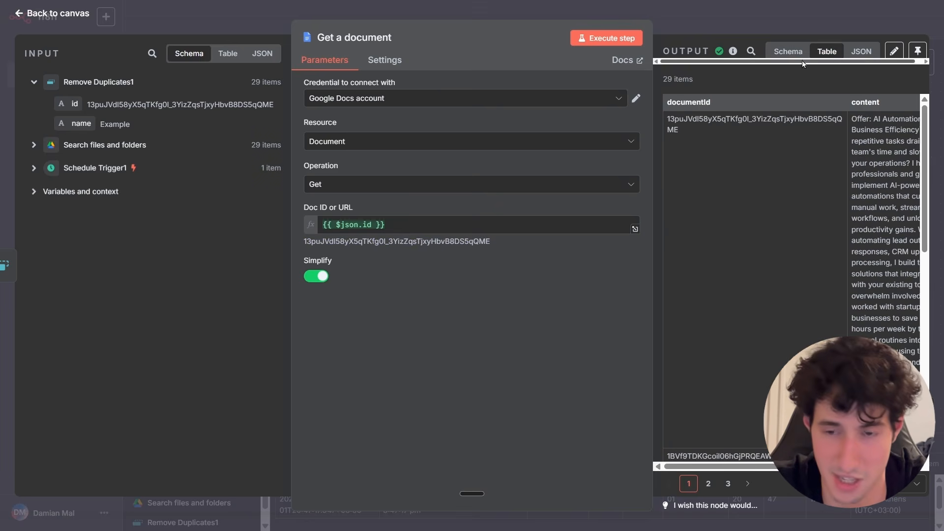
click(788, 52)
click(758, 31)
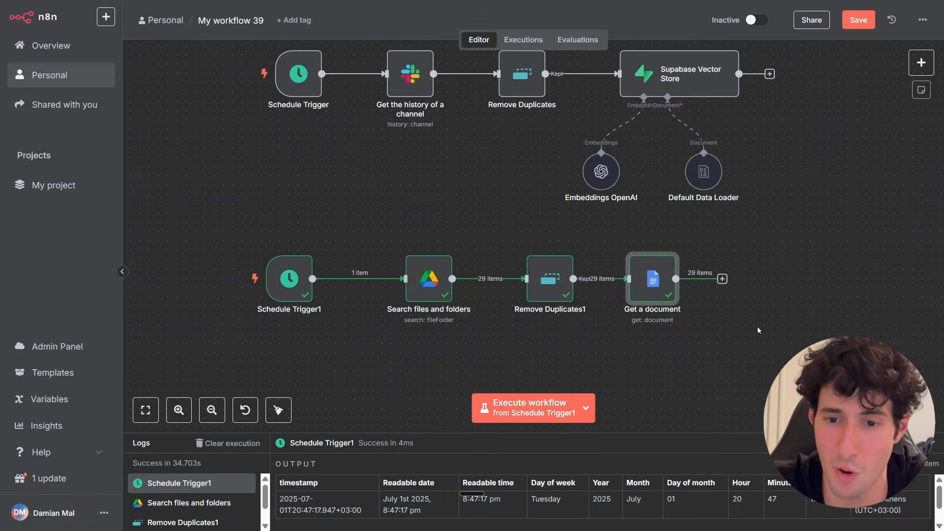
Copy the Supabase Vector Store with its Embeddings OpenAI and Default Data Loader nodes and paste them beside the Google Docs branch.
scroll(760, 296, up, 3)
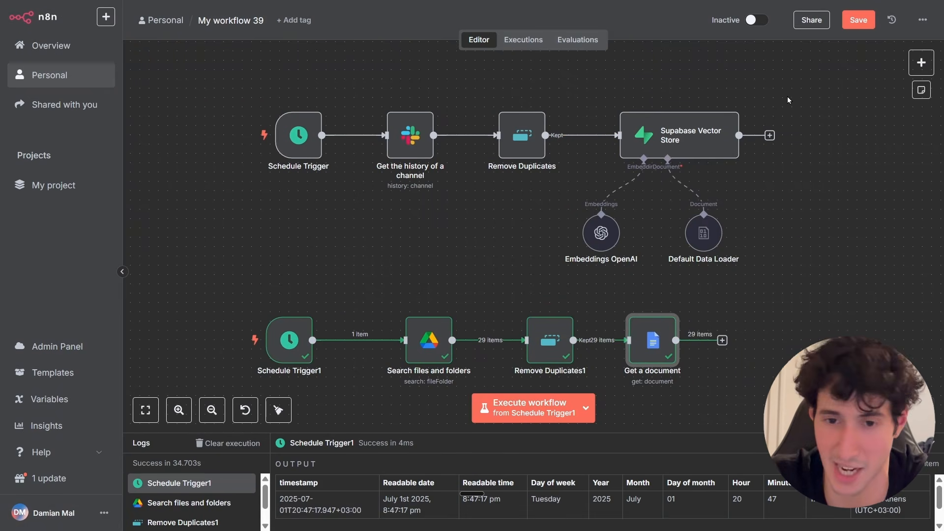
drag(787, 97, 558, 272)
right_click(691, 143)
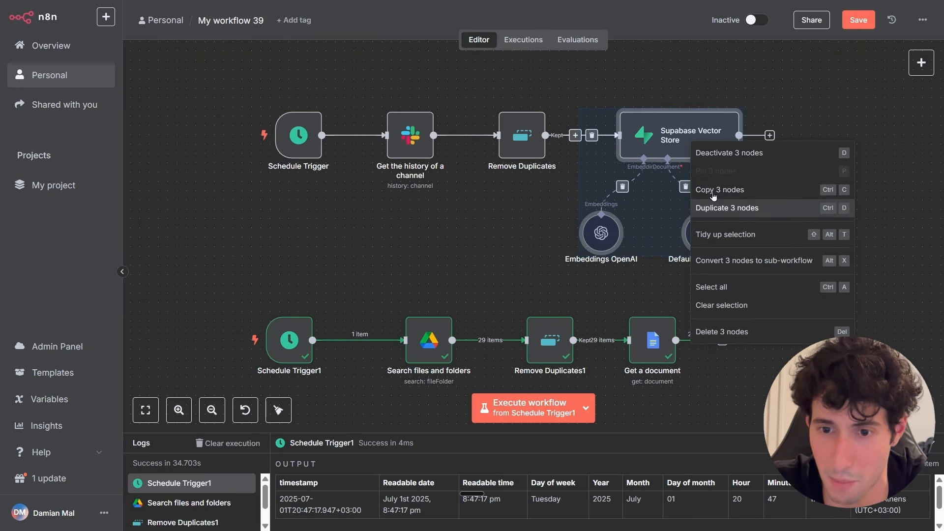
drag(780, 345, 660, 304)
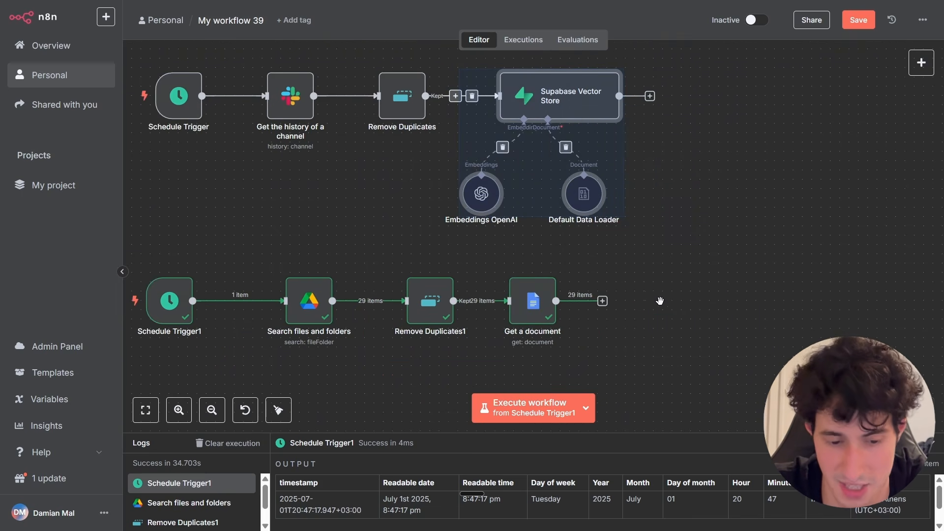
key(ctrl+v)
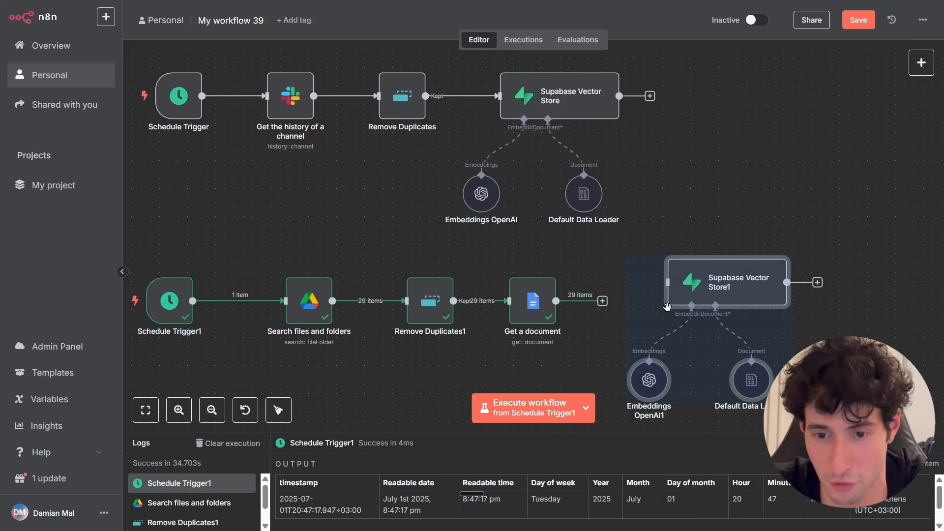
Connect Get a document to Supabase Vector Store1, open it and execute the step.
click(602, 318)
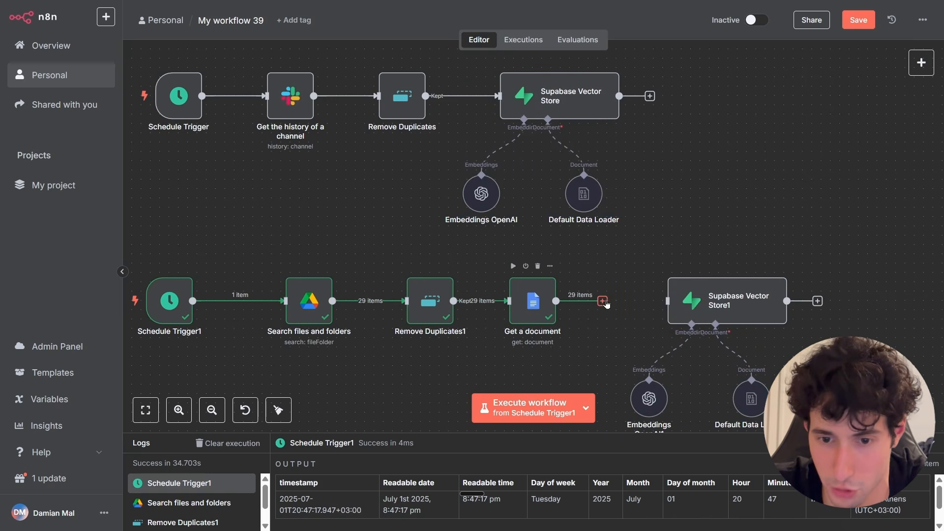
drag(602, 301, 680, 306)
double_click(679, 305)
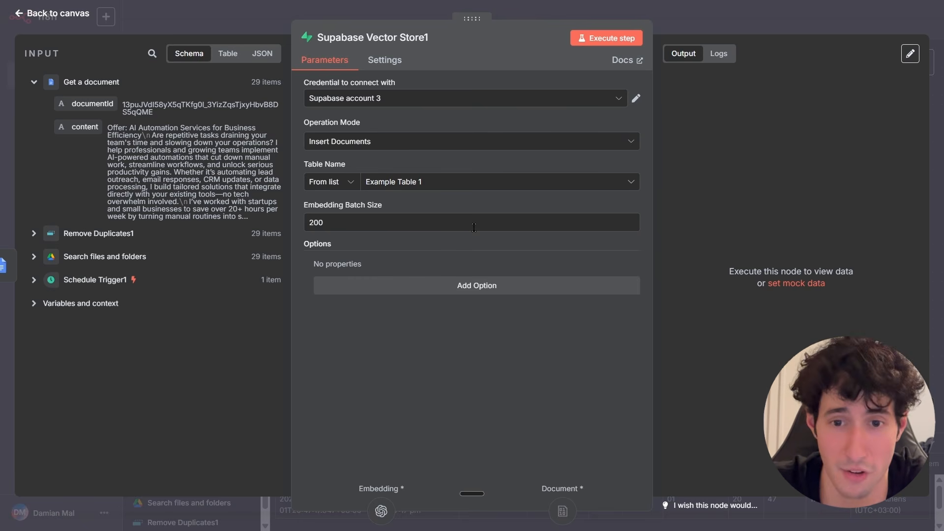
click(605, 43)
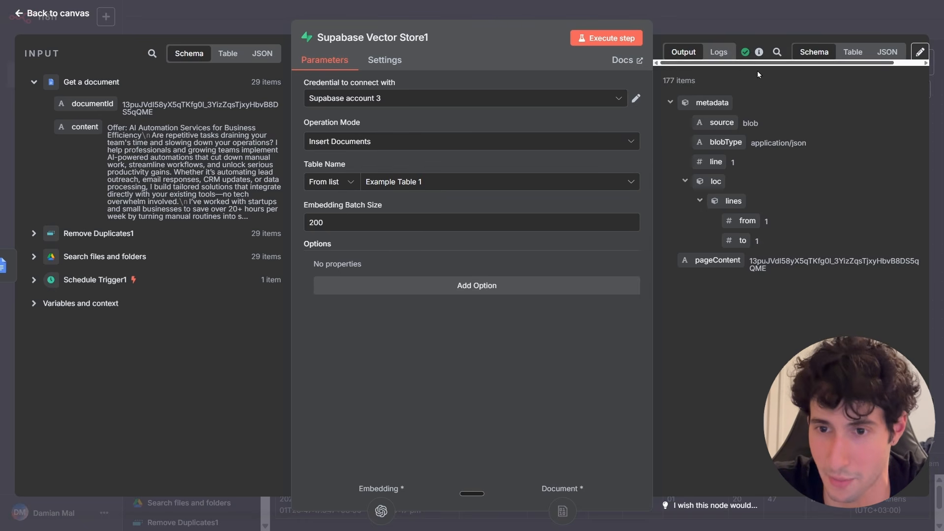
Inspect the newly inserted rows of Example Table 1 in Supabase and the documents list in Google Docs.
key(ctrl+Tab)
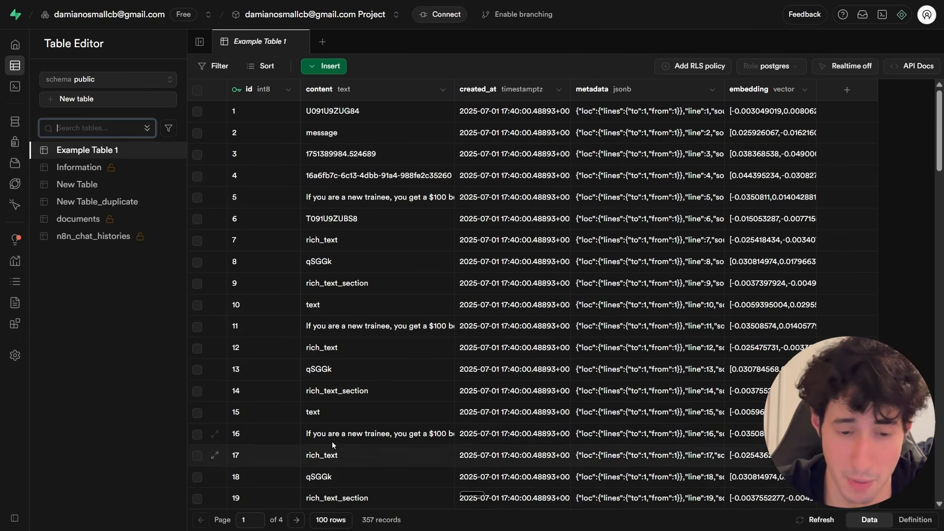
scroll(497, 370, down, 5)
scroll(497, 372, down, 7)
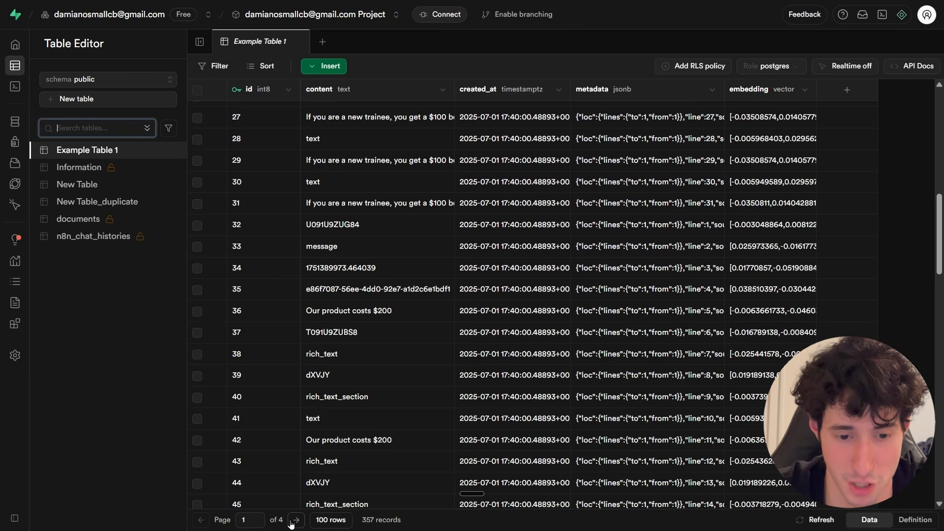
double_click(291, 524)
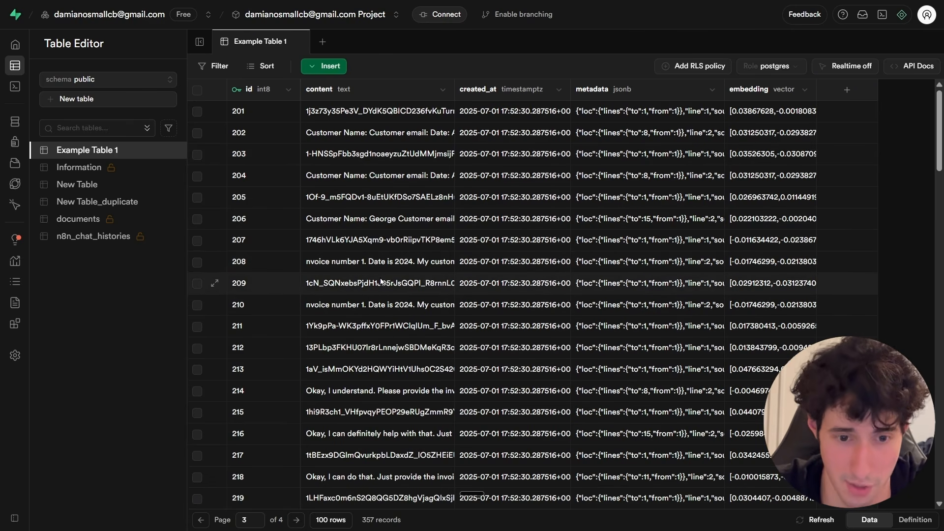
double_click(367, 221)
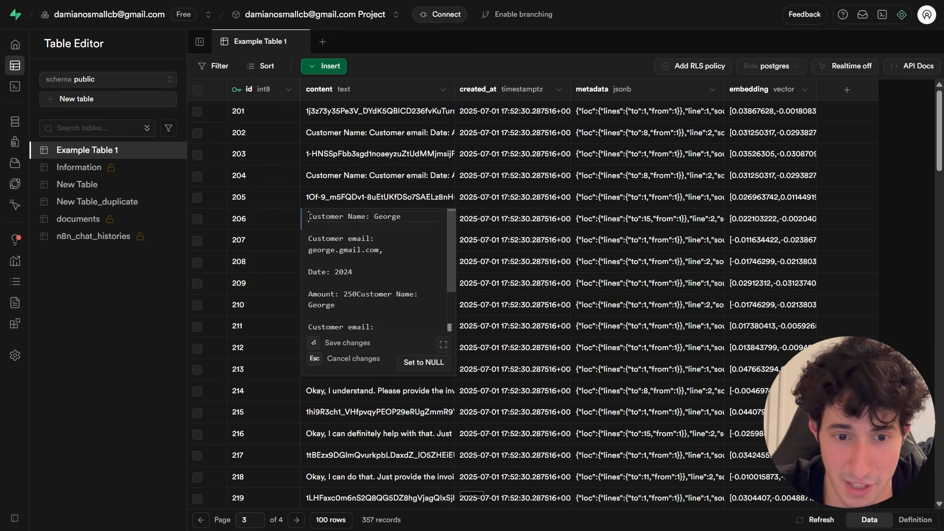
drag(309, 217, 371, 217)
click(383, 217)
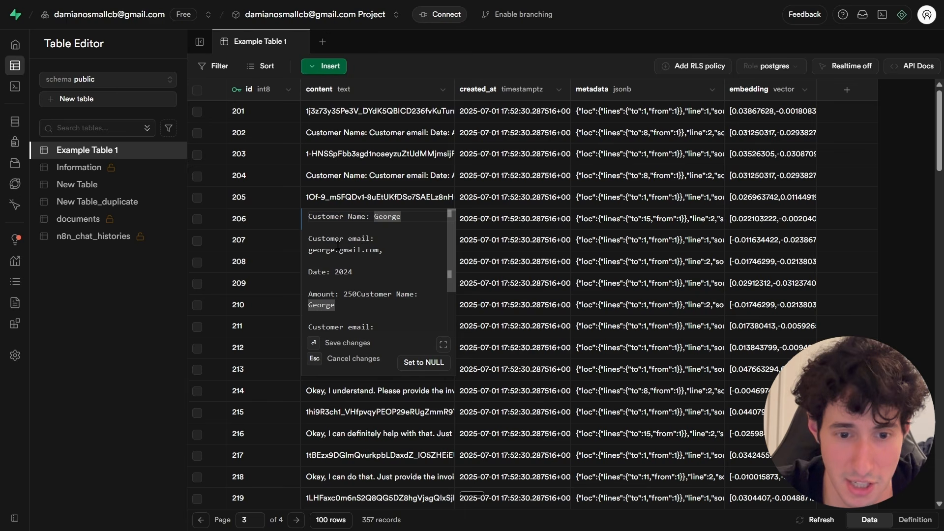
scroll(358, 272, down, 2)
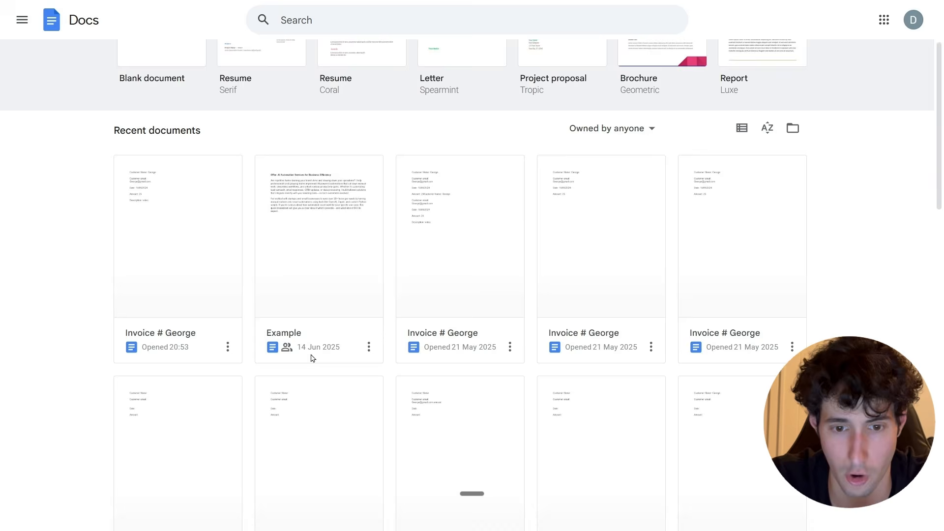
scroll(455, 170, down, 1)
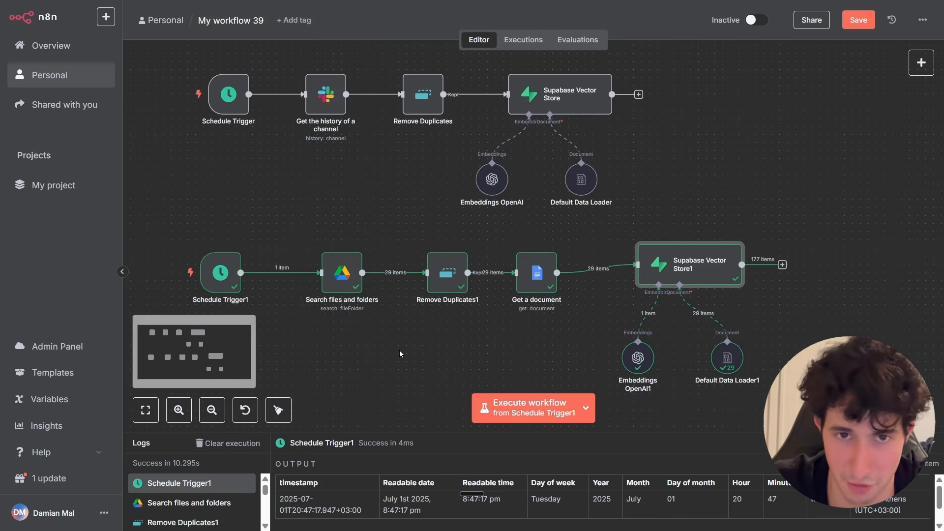
Copy Schedule Trigger1 and place the pasted trigger below the existing branches.
drag(400, 352, 424, 233)
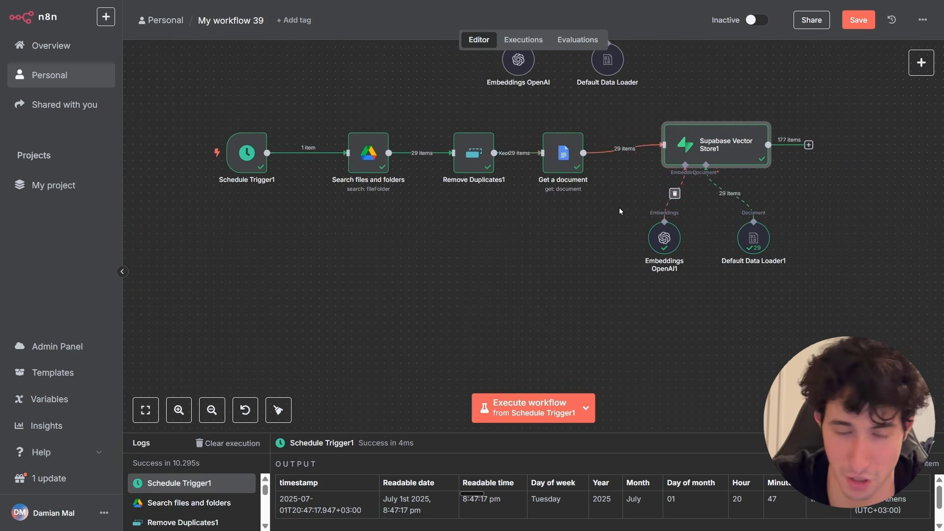
click(249, 169)
right_click(249, 169)
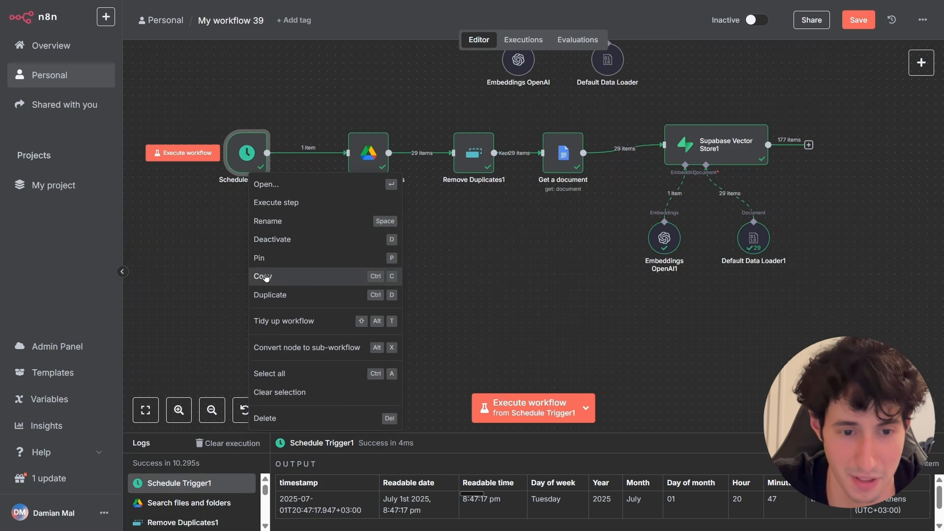
click(266, 275)
key(ctrl+v)
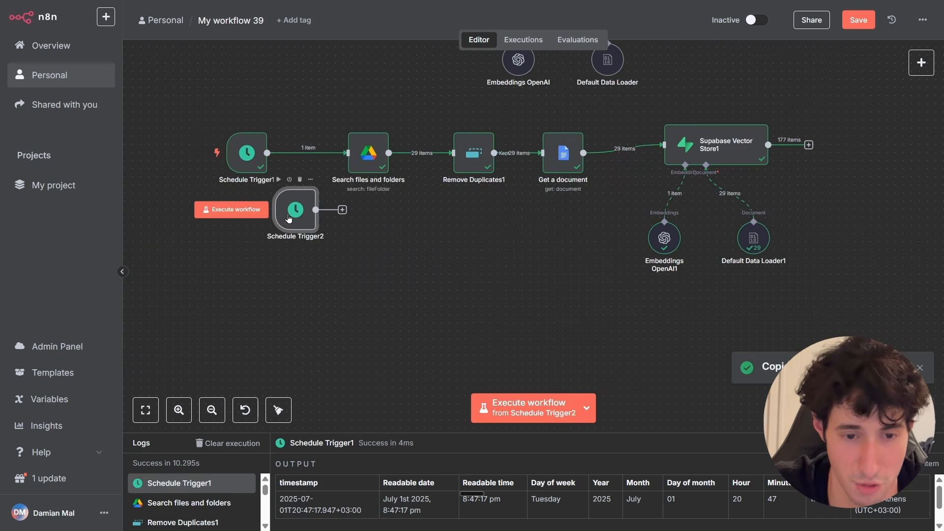
drag(276, 219, 231, 322)
Add a Notion "Get many databases" node after Schedule Trigger2.
scroll(235, 317, down, 1)
click(392, 268)
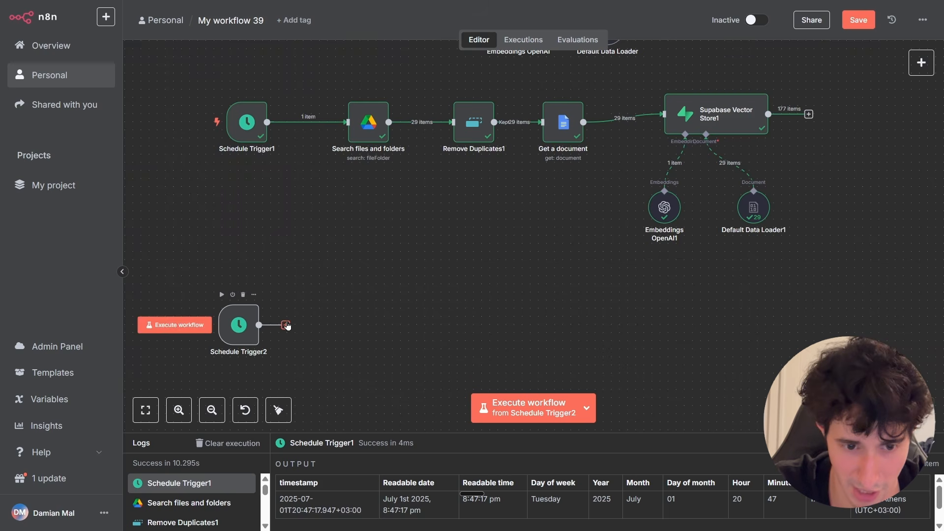
click(285, 325)
text(notion)
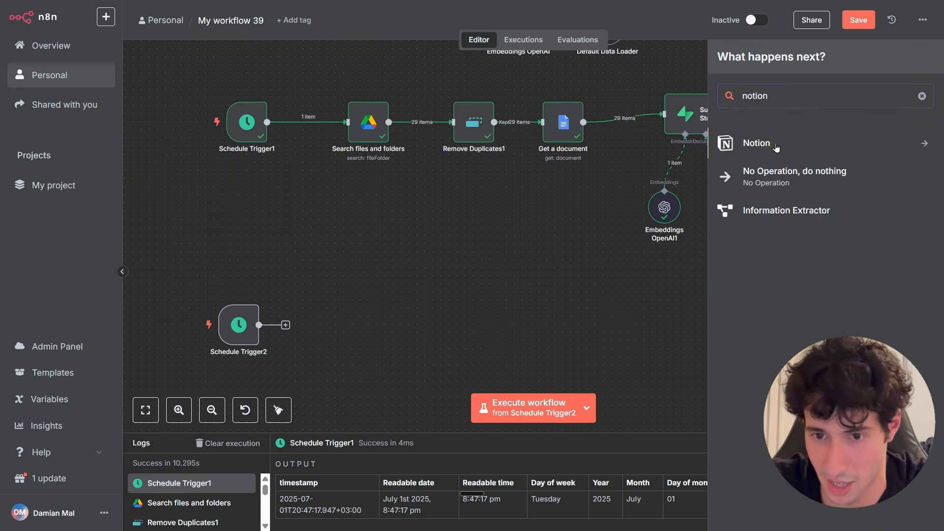
click(776, 143)
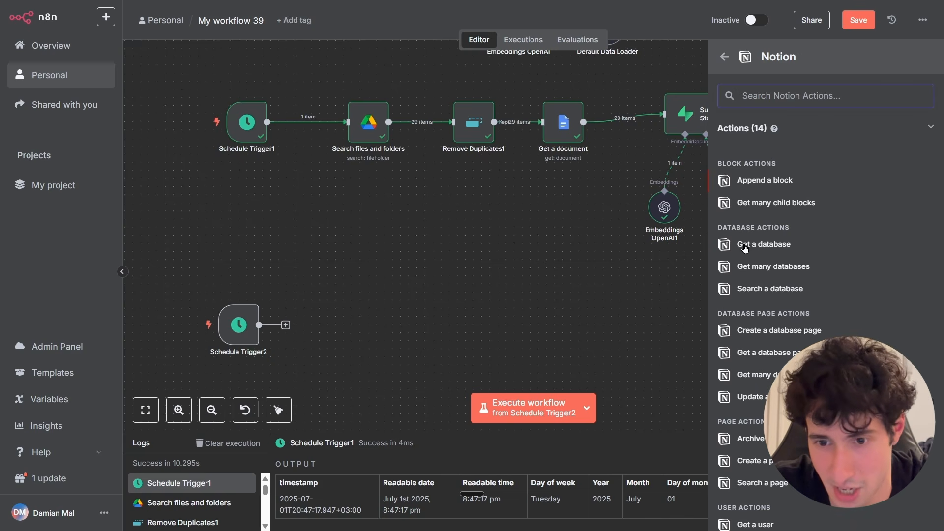
click(770, 270)
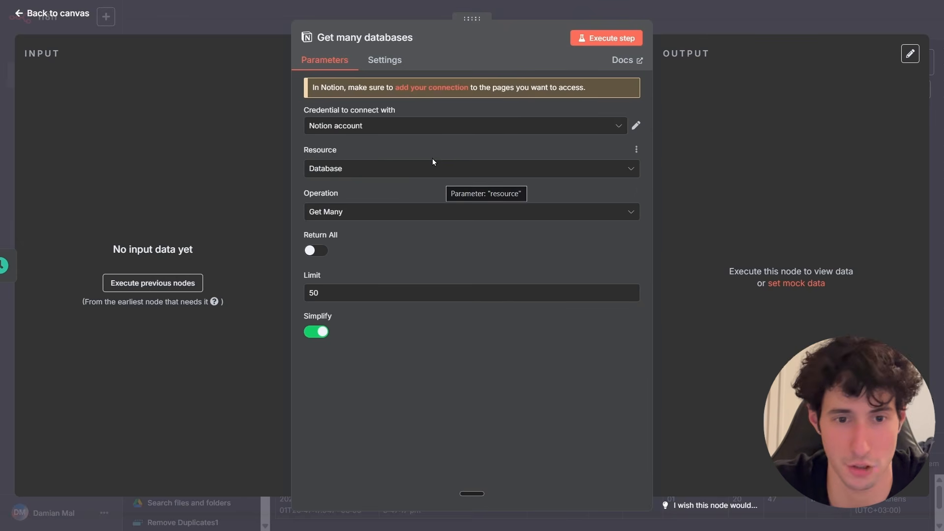
Start creating a new Notion credential for the Get many databases node.
click(389, 129)
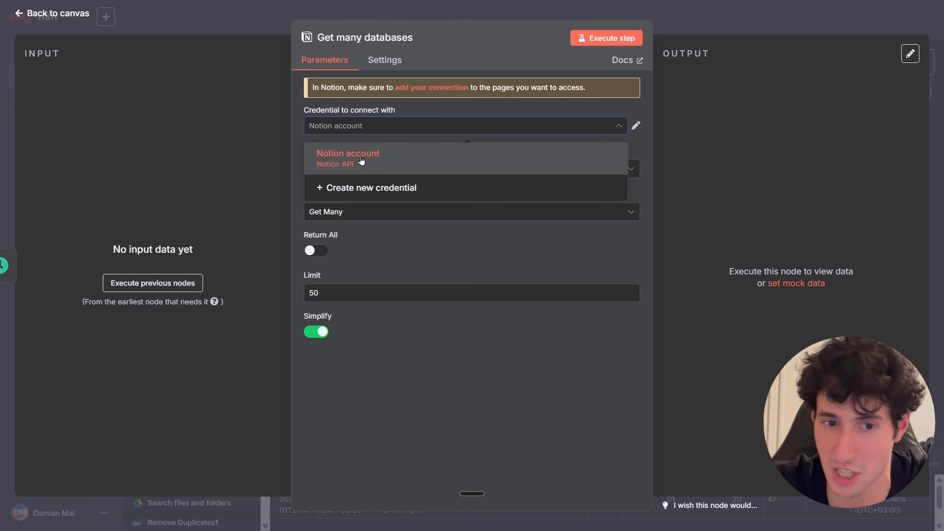
click(355, 191)
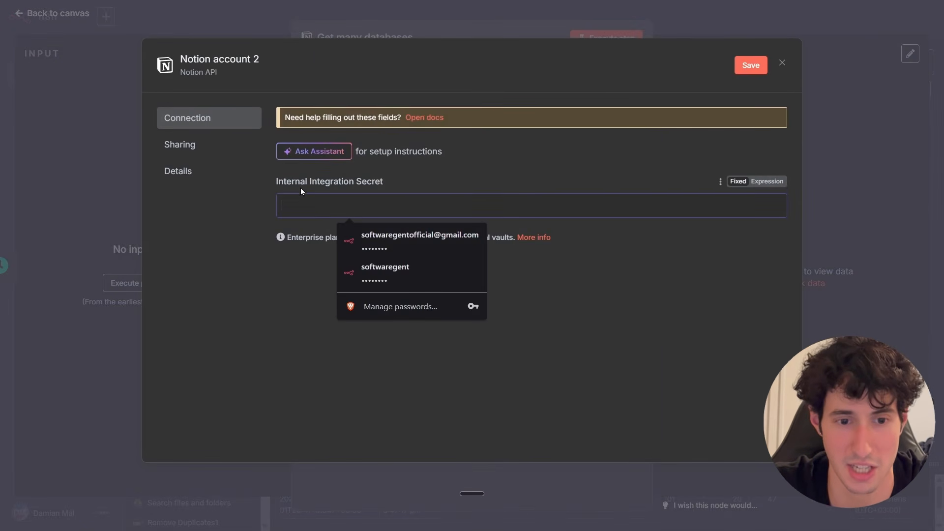
click(240, 186)
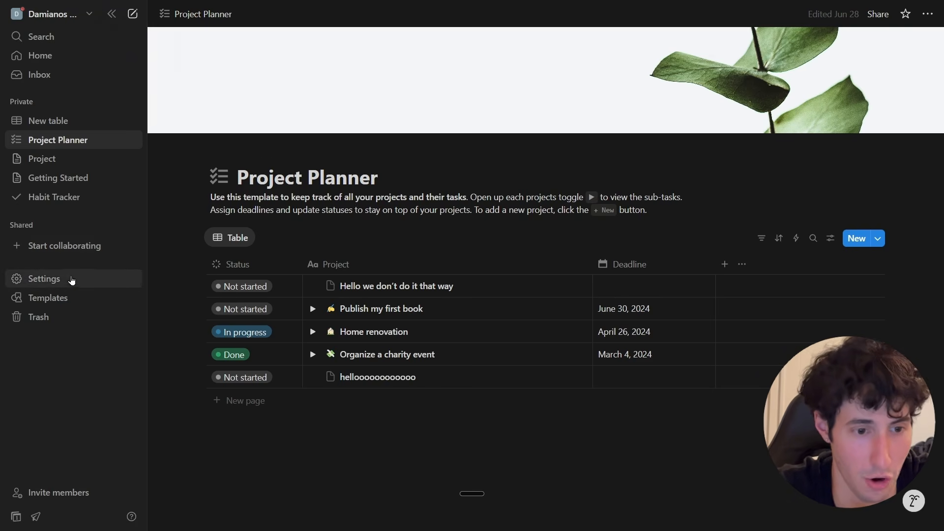
Open the Notion workspace's integration management page and start a new integration.
click(35, 286)
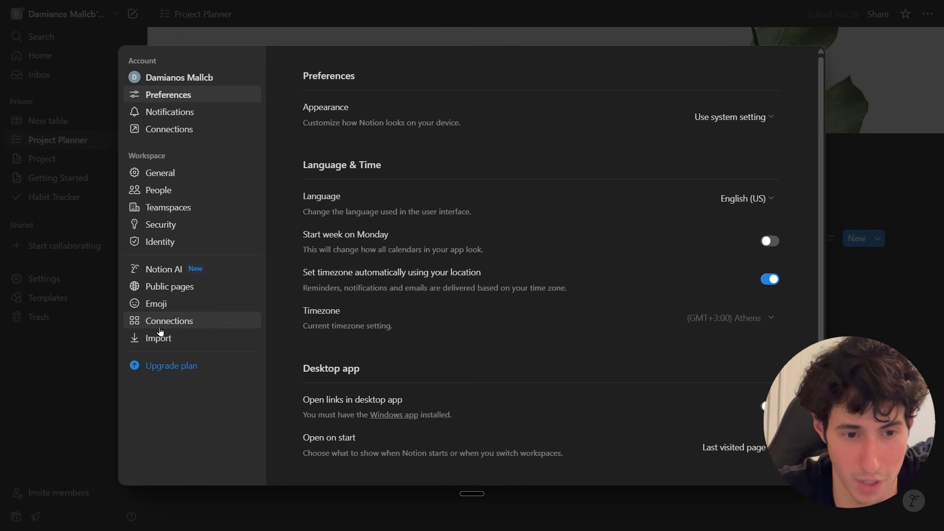
click(162, 325)
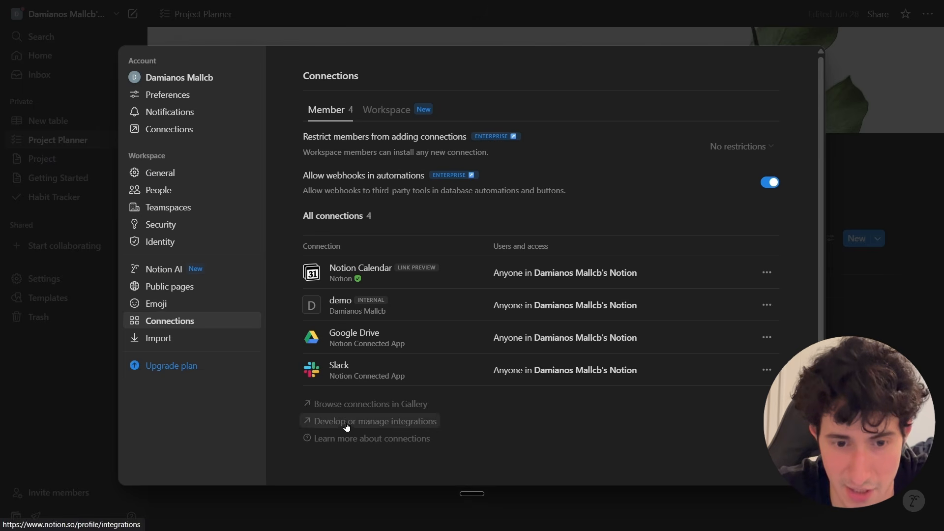
click(392, 428)
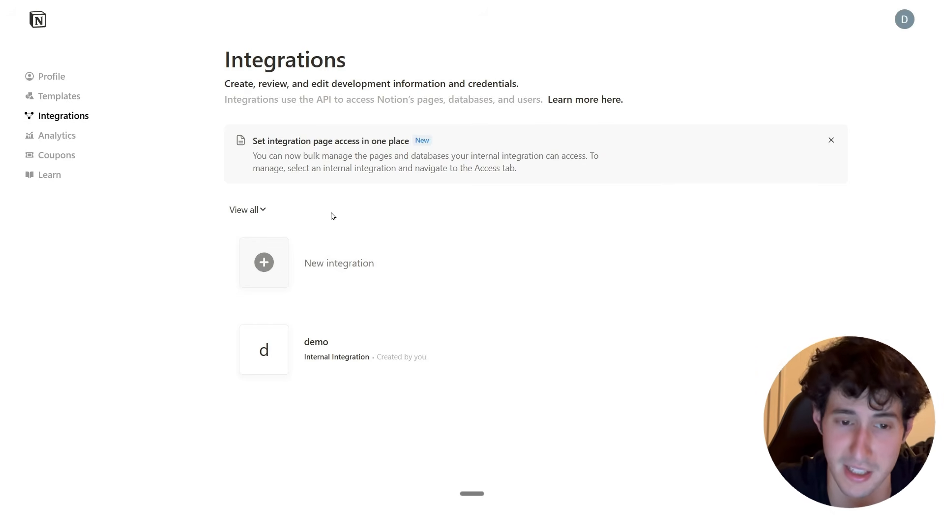
mouse_move(296, 366)
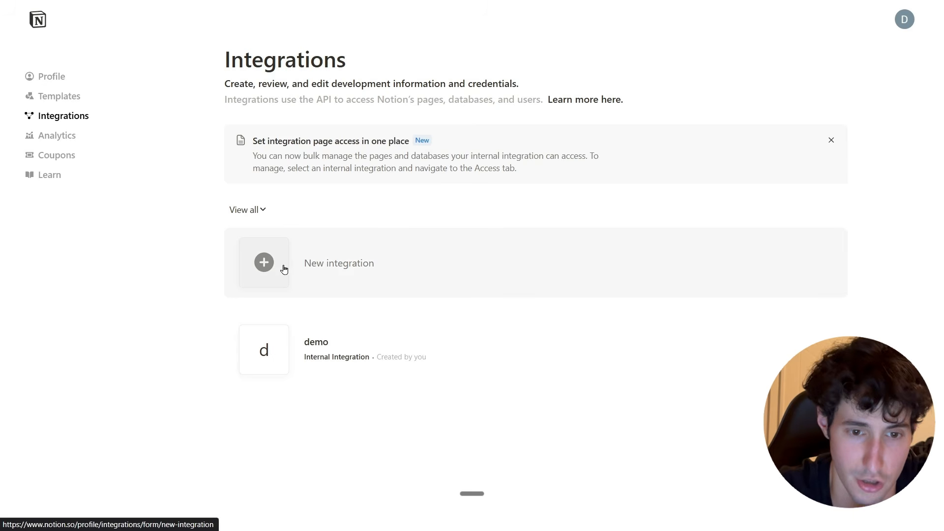
click(268, 270)
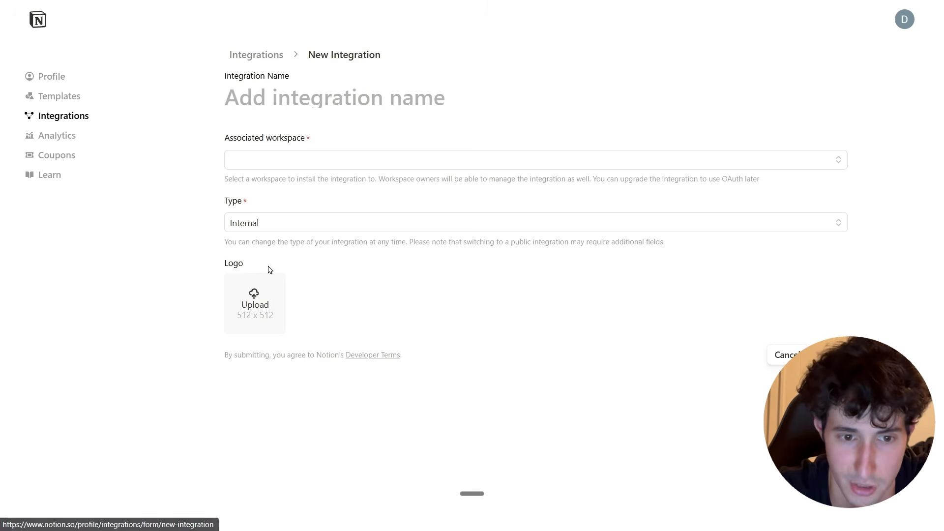
Create an Internal integration for the workspace, named after the user's workspace, and open its configuration settings.
click(258, 166)
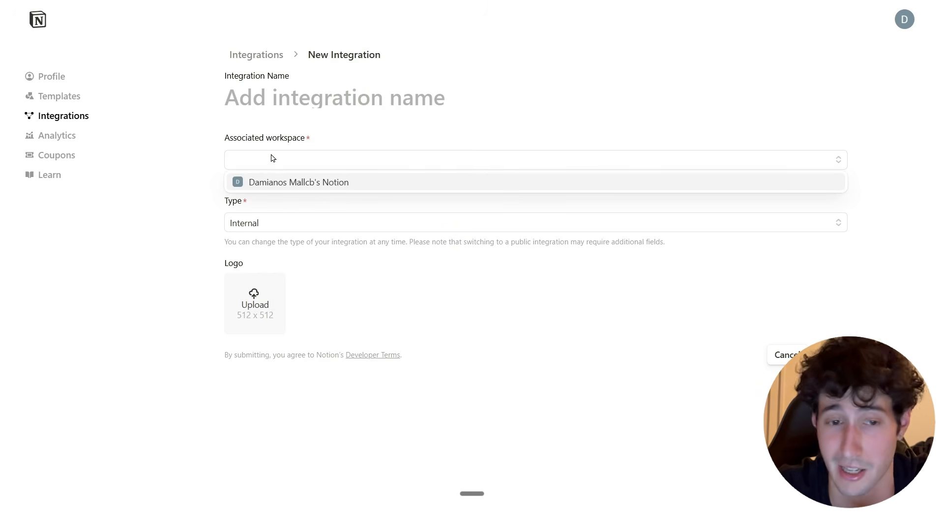
click(267, 183)
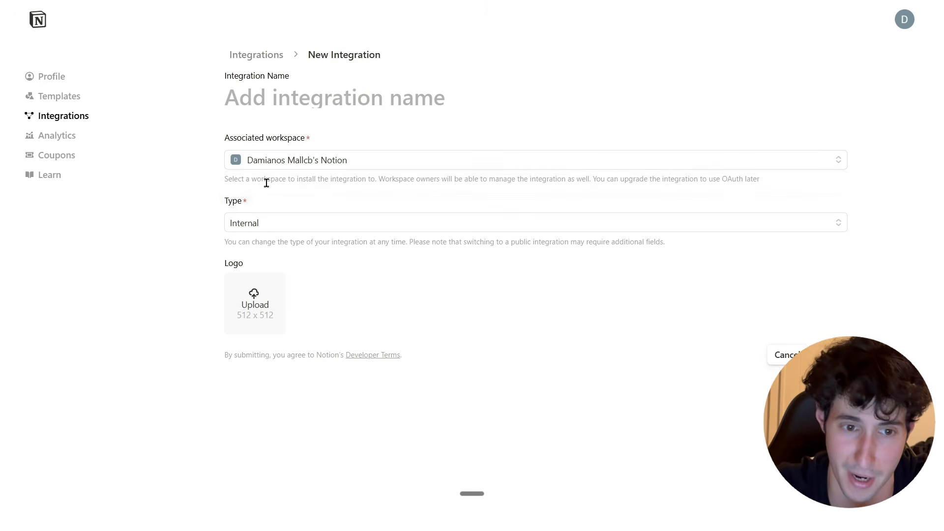
click(267, 231)
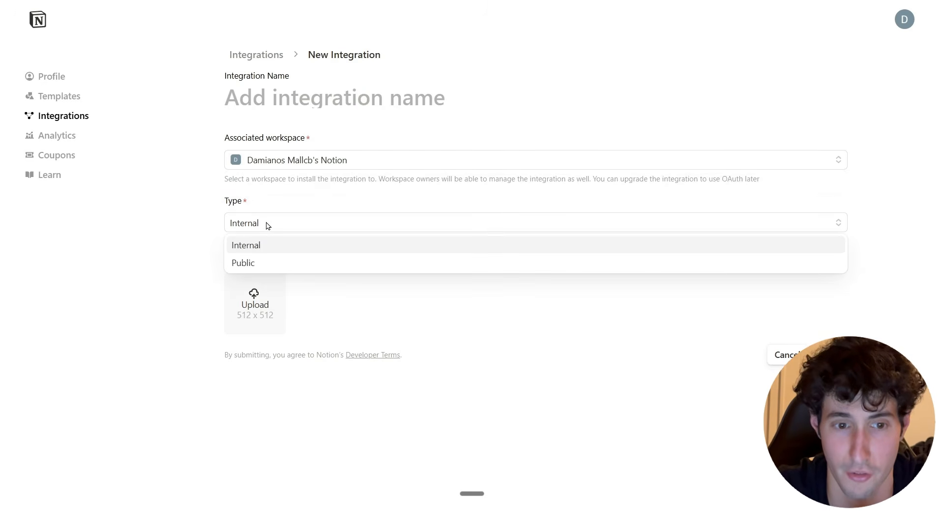
click(249, 252)
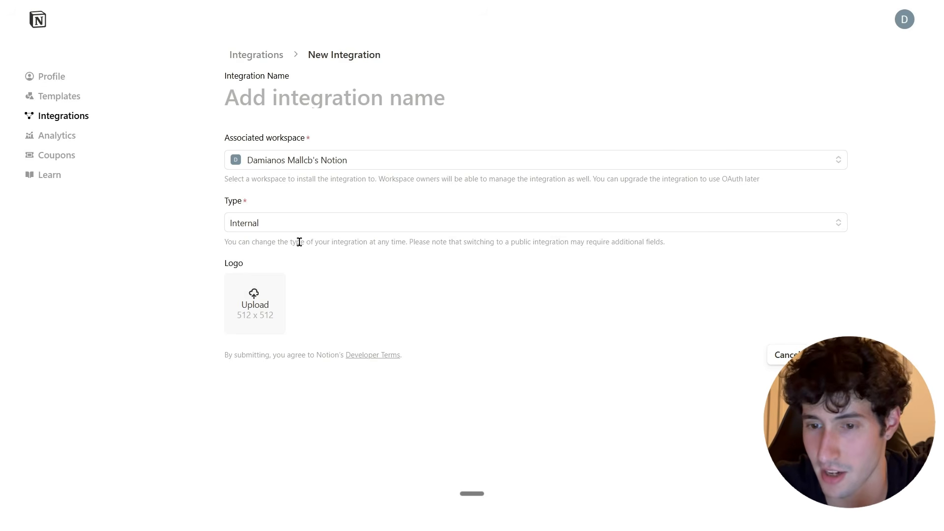
click(829, 355)
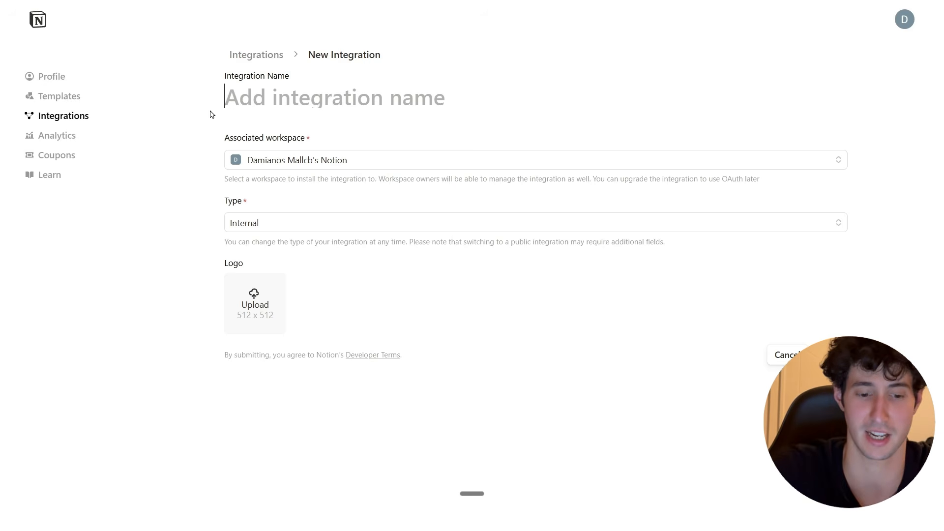
text(Damian)
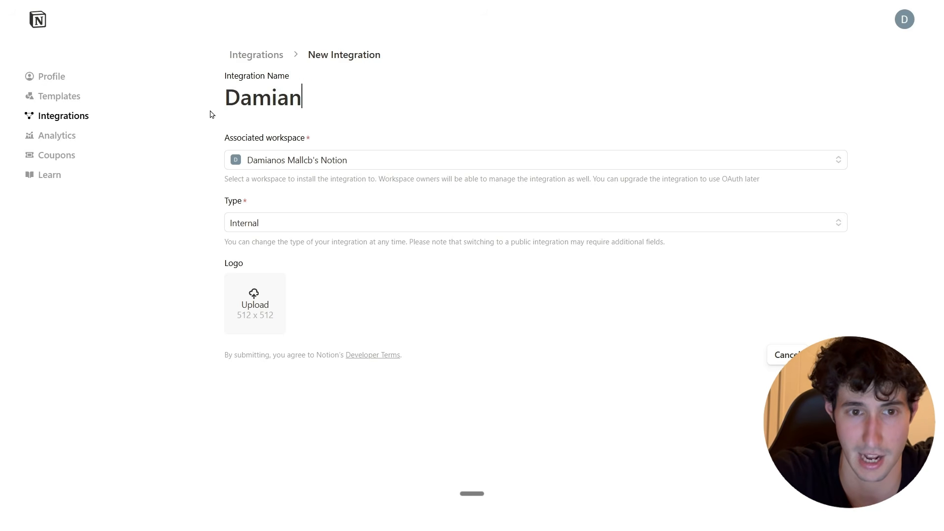
text('s Workspace)
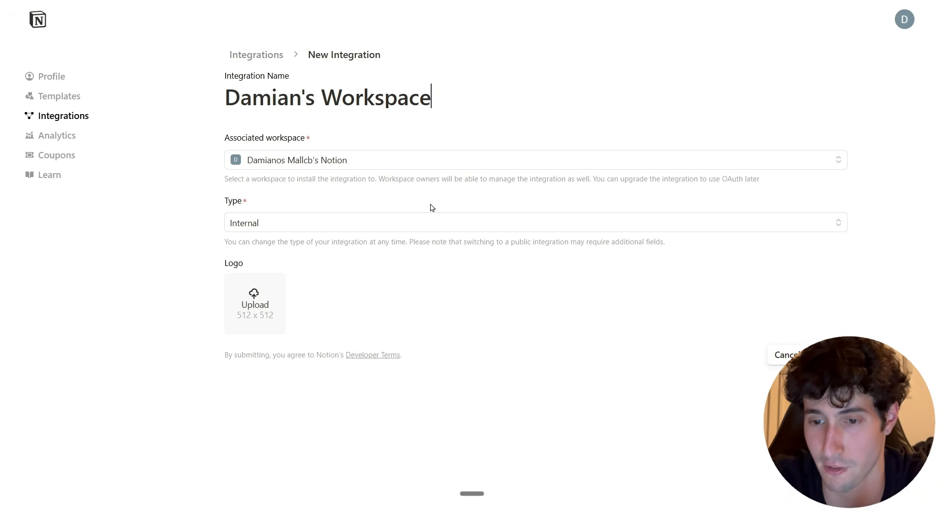
click(830, 355)
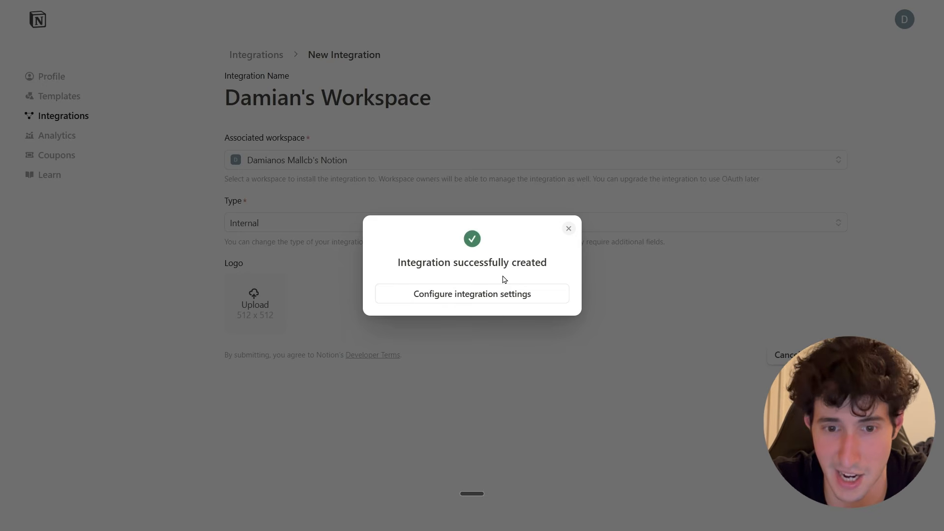
click(479, 301)
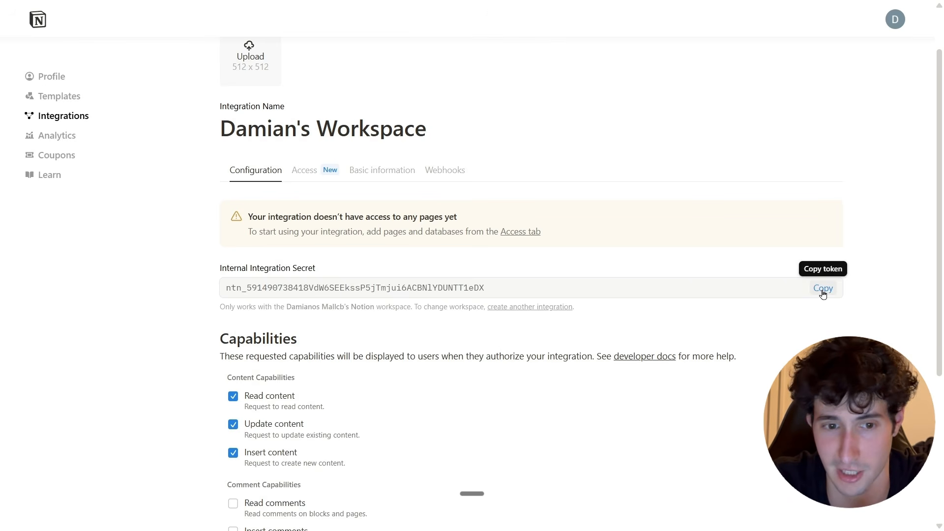
Copy the new integration's Internal Integration Secret.
click(822, 290)
drag(494, 286, 176, 291)
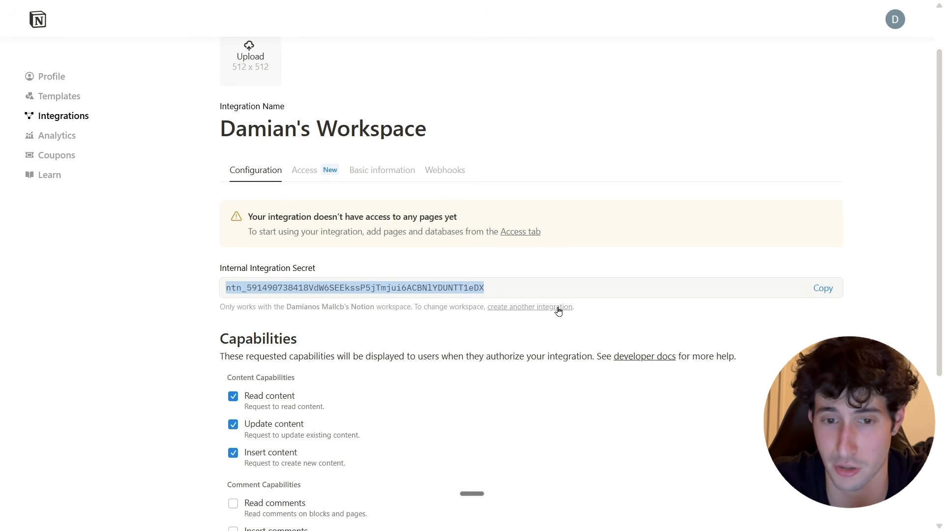
click(531, 284)
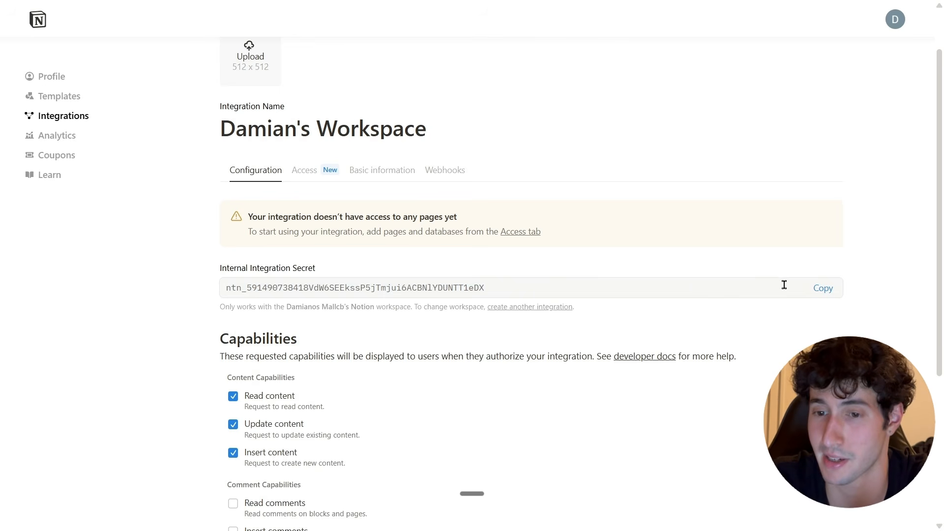
click(821, 289)
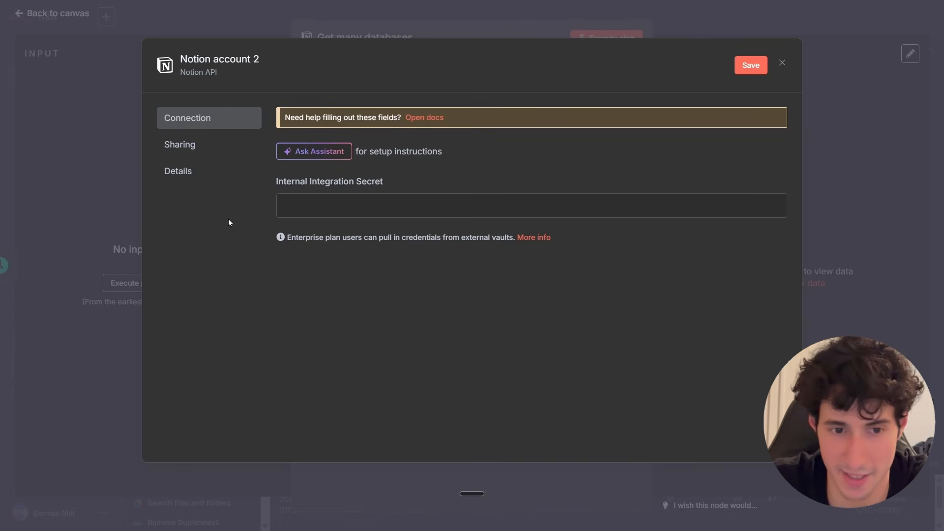
Paste the Internal Integration Secret into the Notion credential, save it and close the dialog.
click(277, 210)
key(ctrl+v)
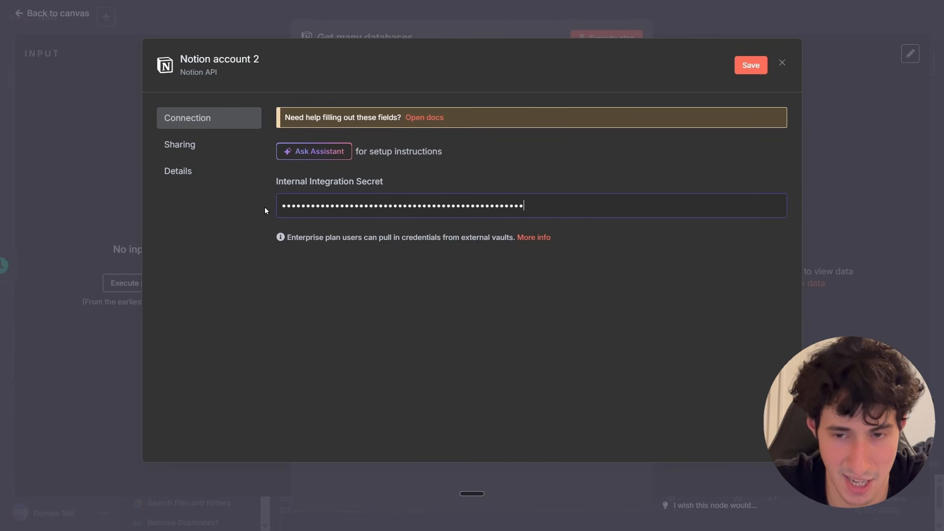
click(743, 66)
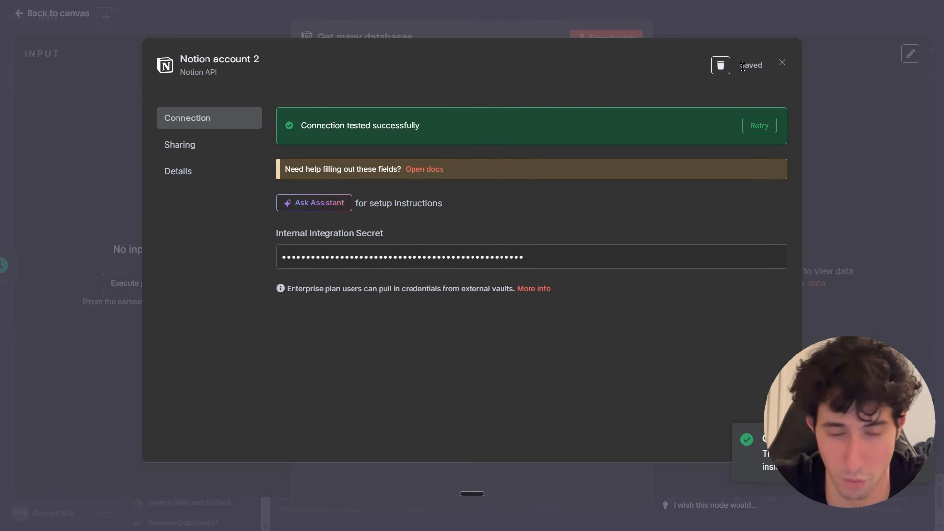
click(782, 63)
Select Notion account 2 as the node's credential.
click(408, 126)
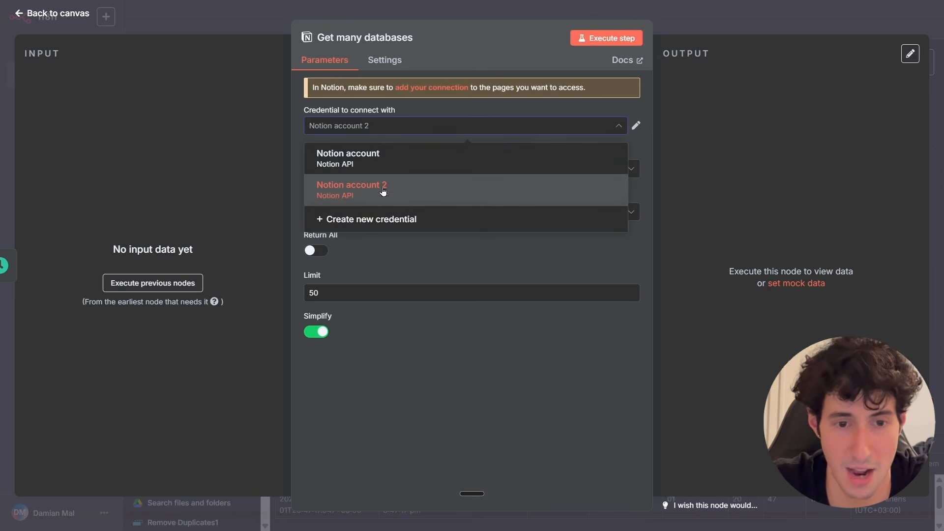
click(343, 192)
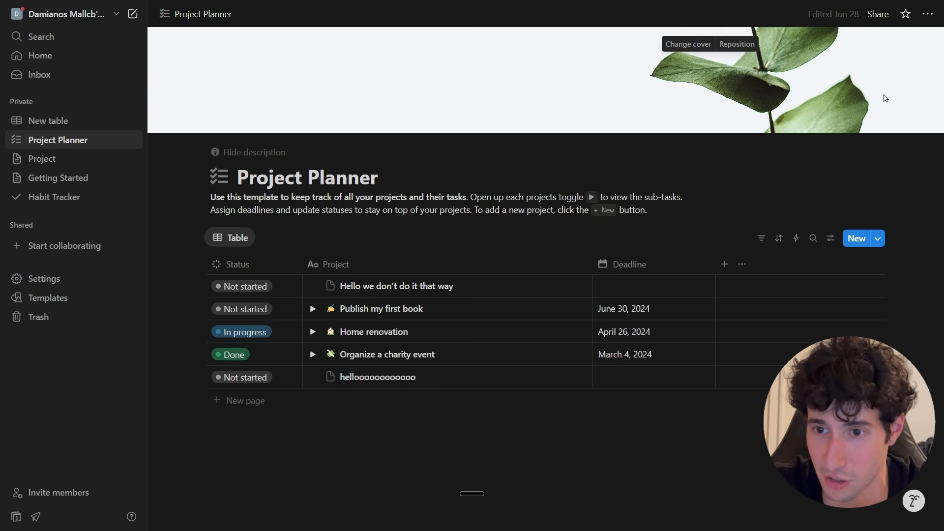
Add the new integration as a connection to the Project Planner page and confirm its access.
click(928, 16)
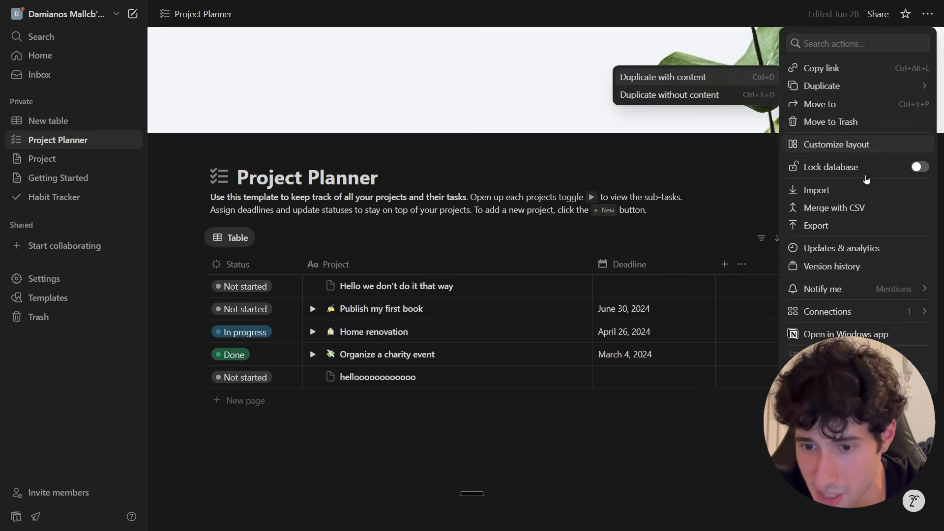
mouse_move(837, 313)
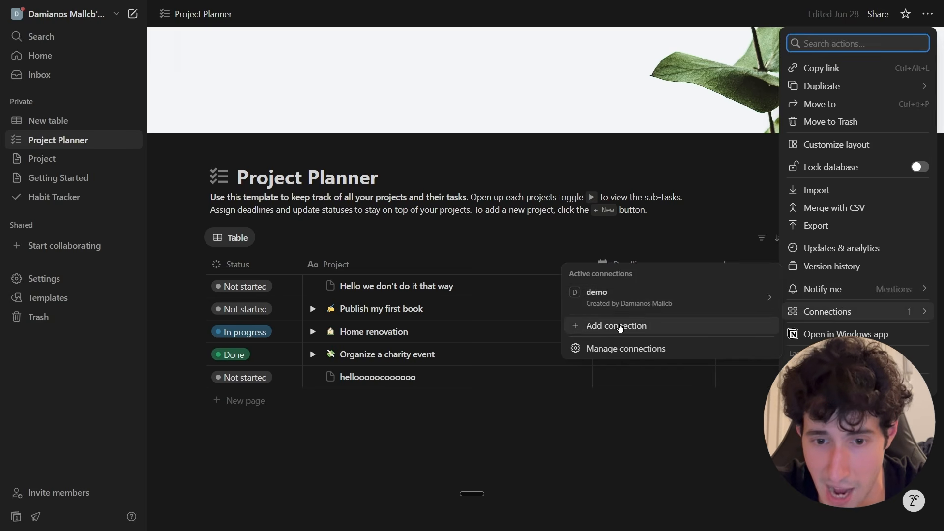
click(634, 326)
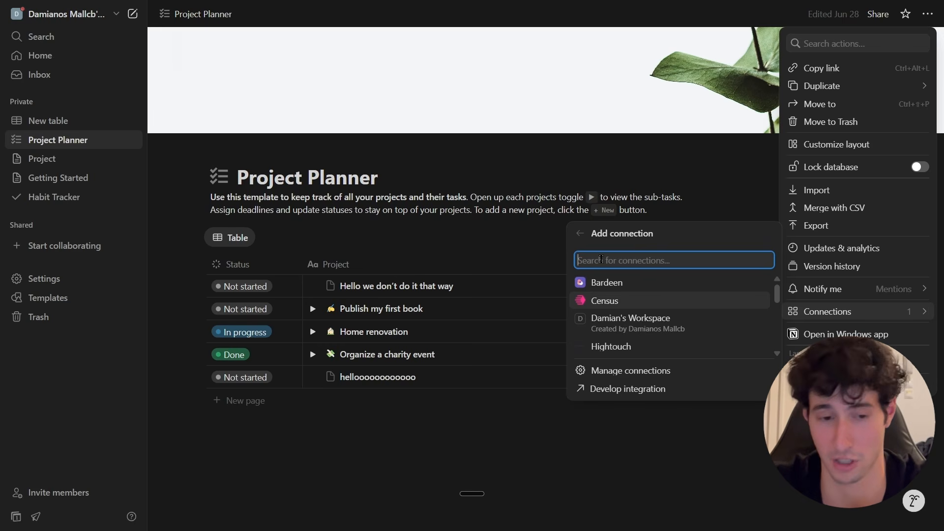
text(Da)
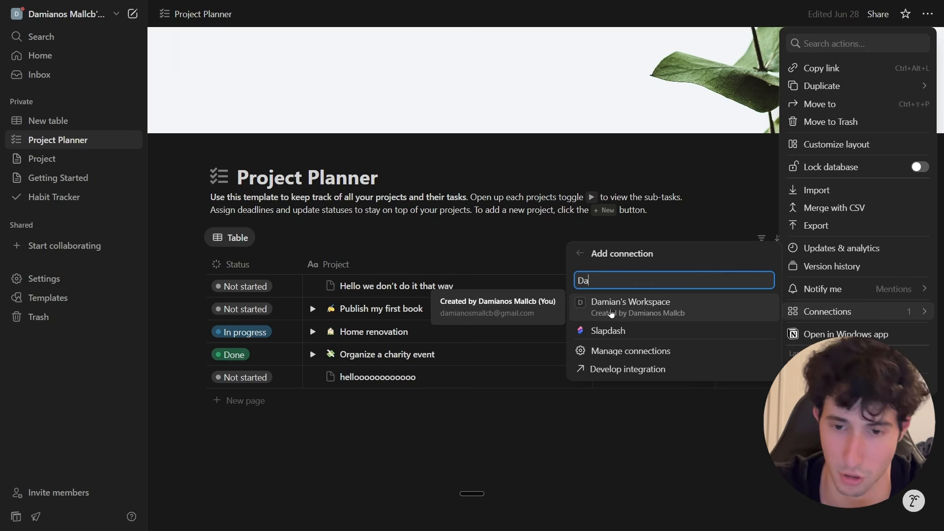
click(611, 313)
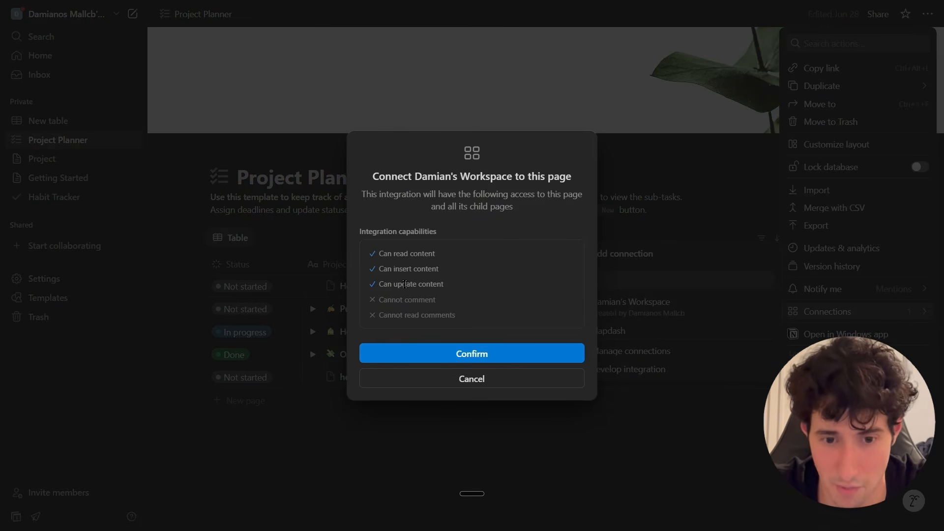
click(438, 355)
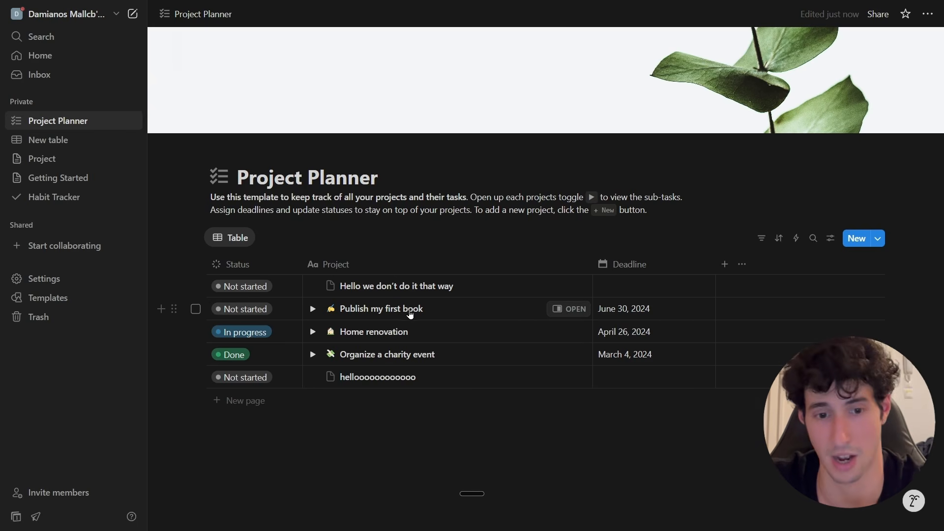
Rename the Publish my first book project to Create the marketing campaign till 8th of June.
double_click(376, 309)
click(418, 306)
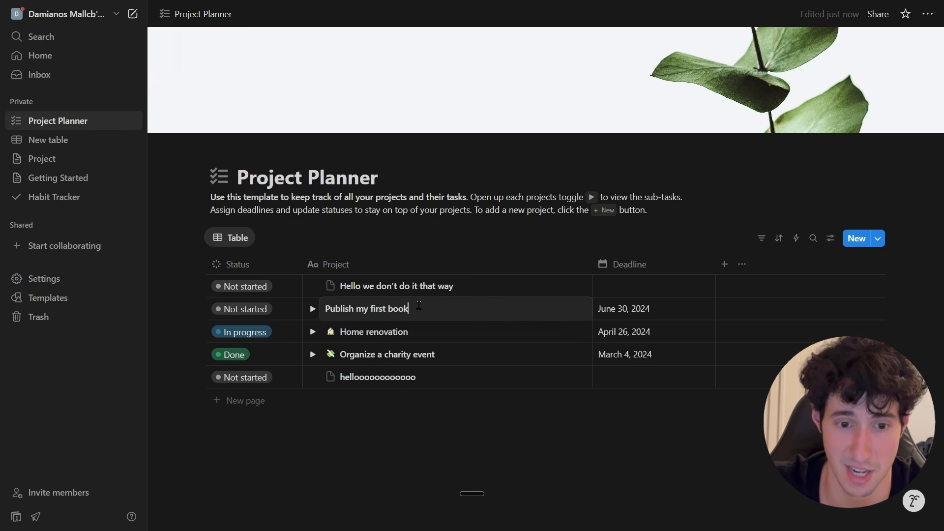
drag(421, 310, 322, 302)
text(Create the marketing campaign till 8th of June)
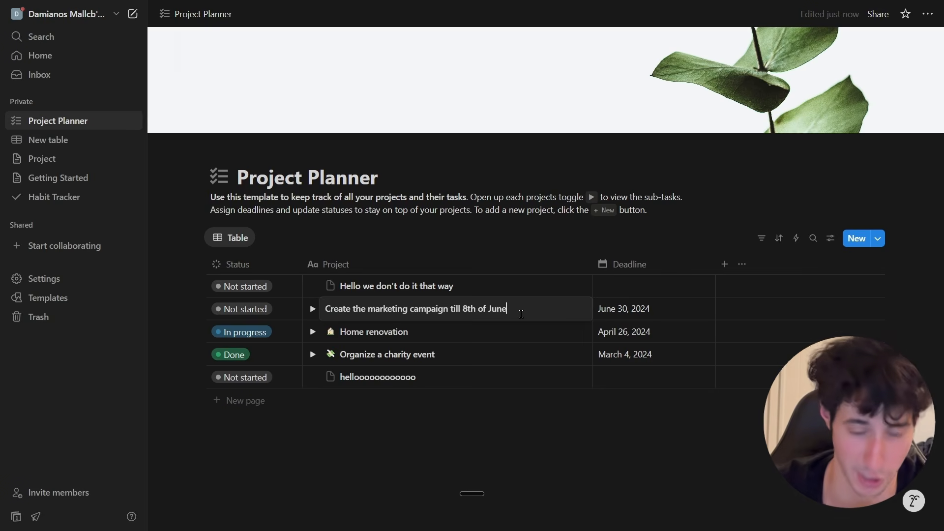
key(Return)
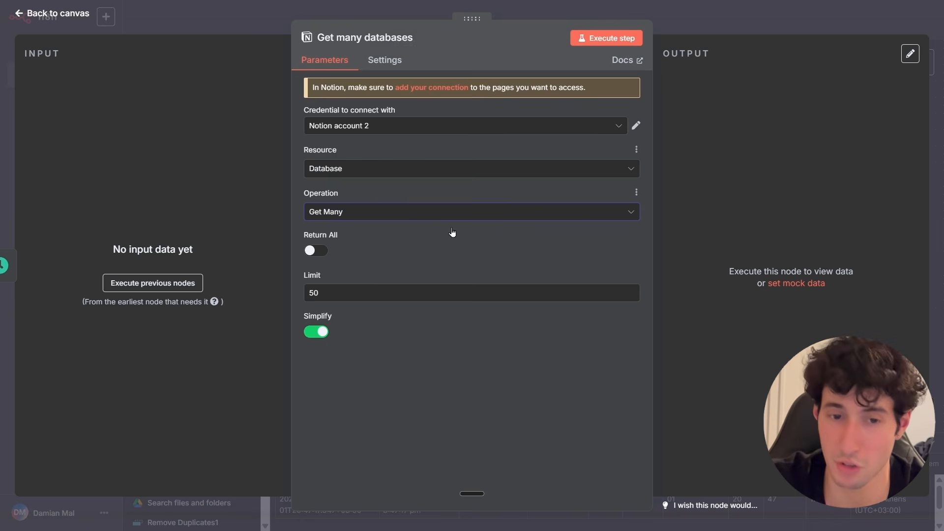
Set the Notion node to resource Database and operation Get Many, enable Return All, and execute the step.
click(400, 169)
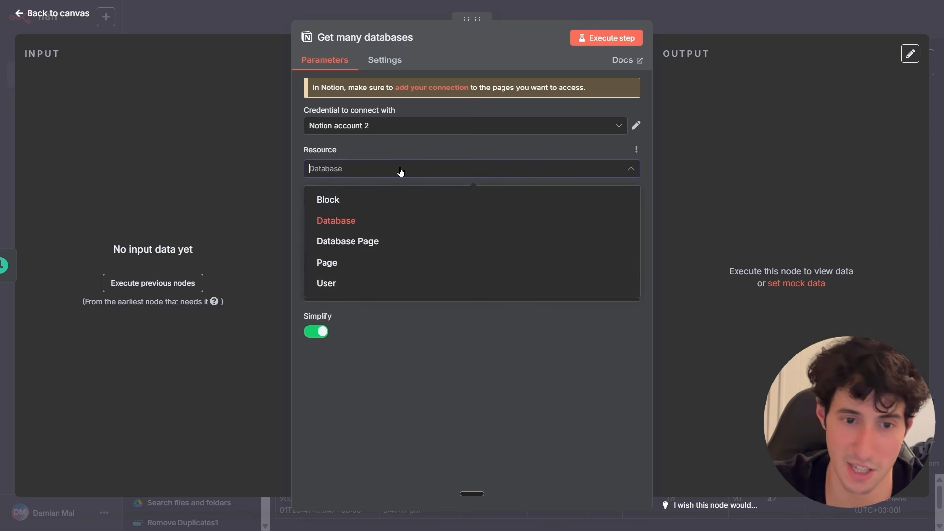
click(337, 223)
click(329, 212)
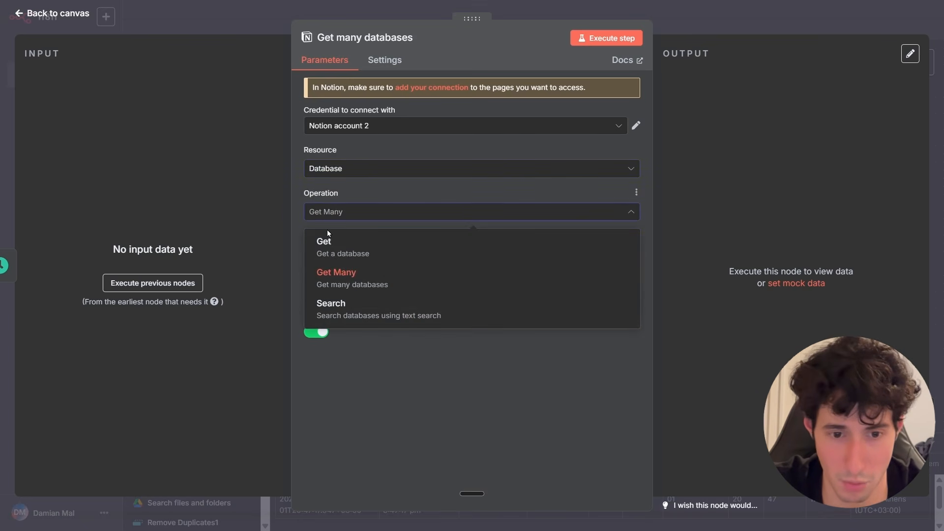
click(338, 289)
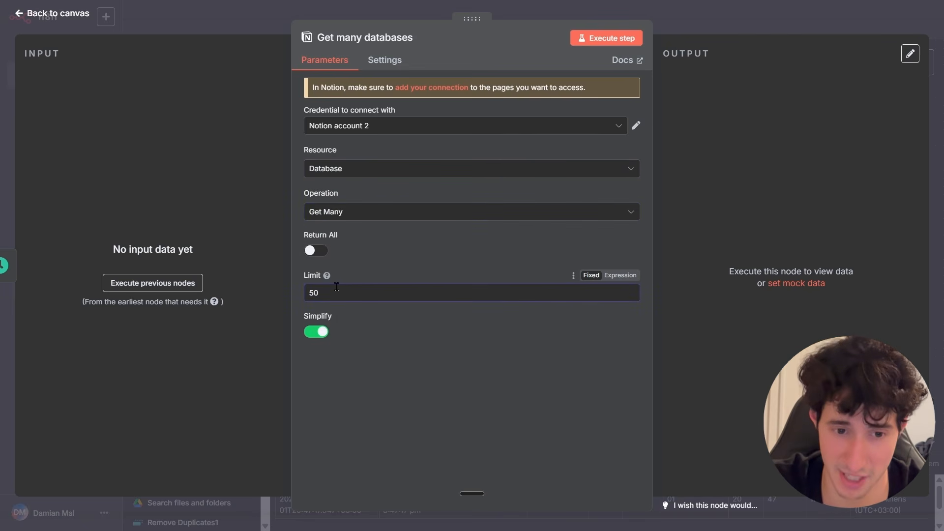
click(314, 252)
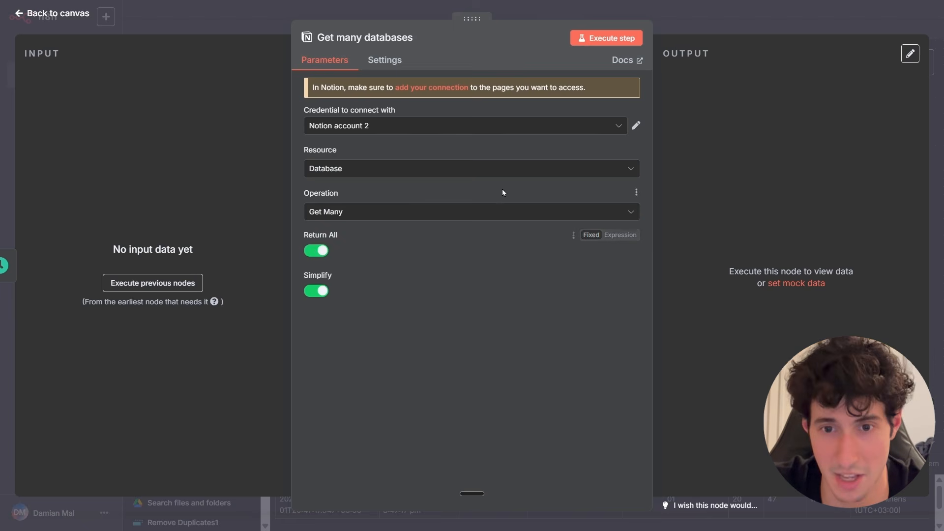
click(603, 43)
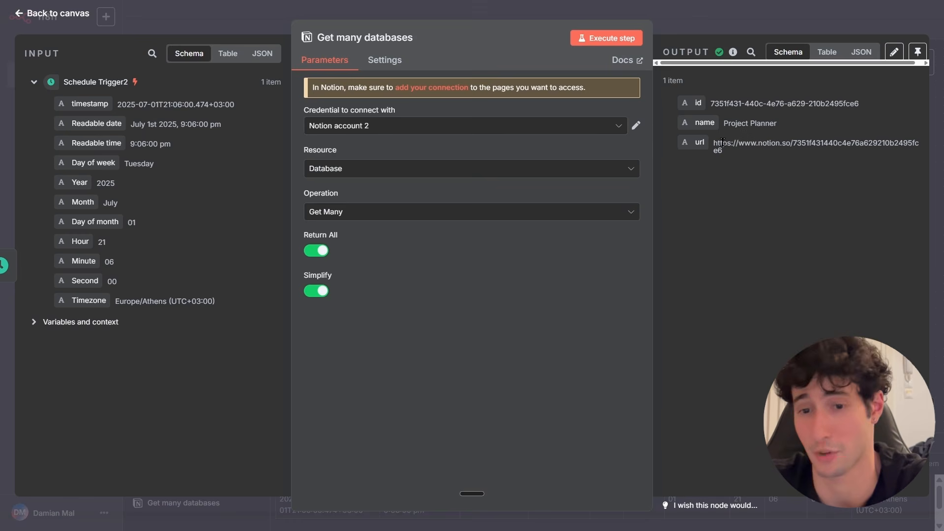
Try switching the operation to Get, then switch it back to Get Many.
click(394, 175)
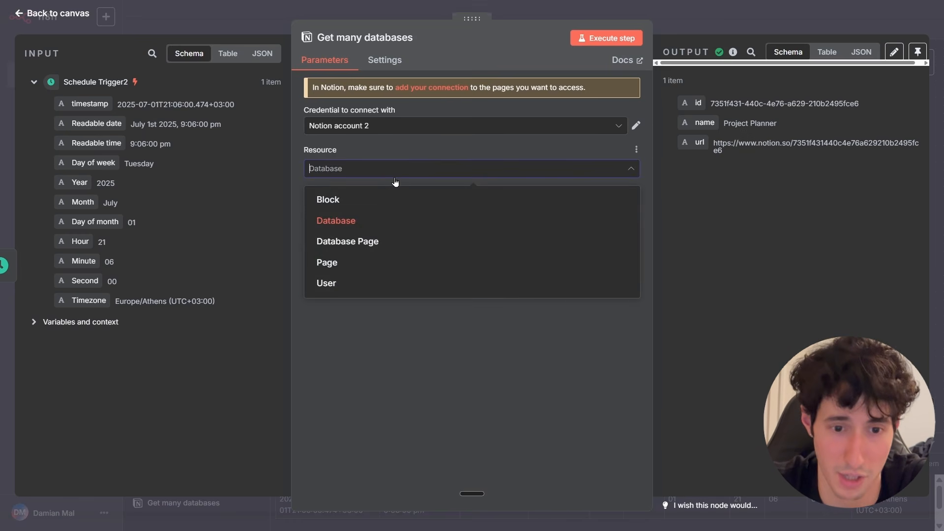
click(379, 219)
click(379, 218)
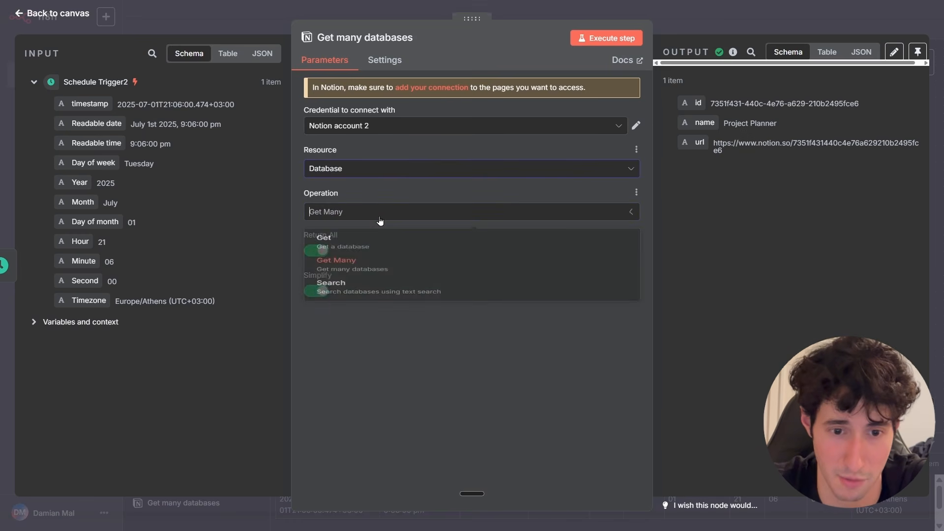
click(342, 255)
click(388, 253)
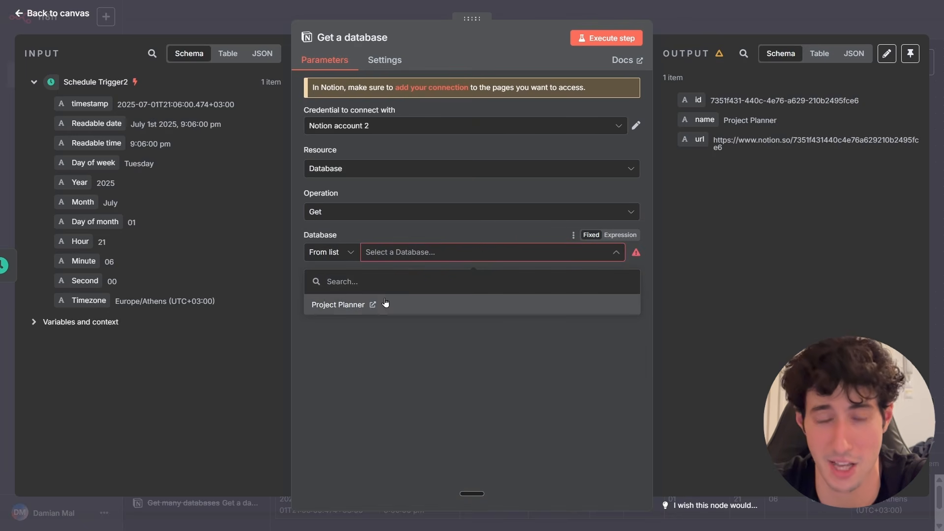
click(340, 213)
click(344, 277)
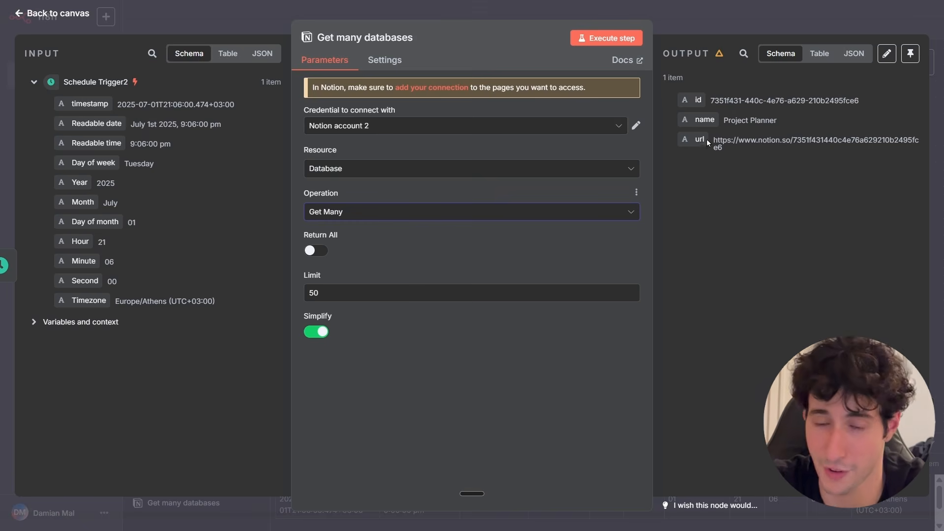
Select the database ID in the output and go back to the canvas.
drag(711, 102, 802, 95)
click(801, 95)
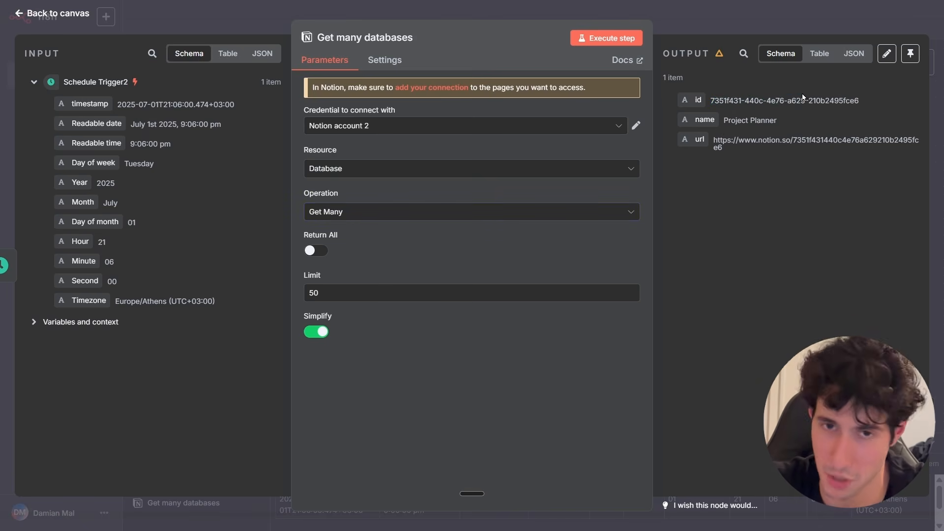
click(745, 31)
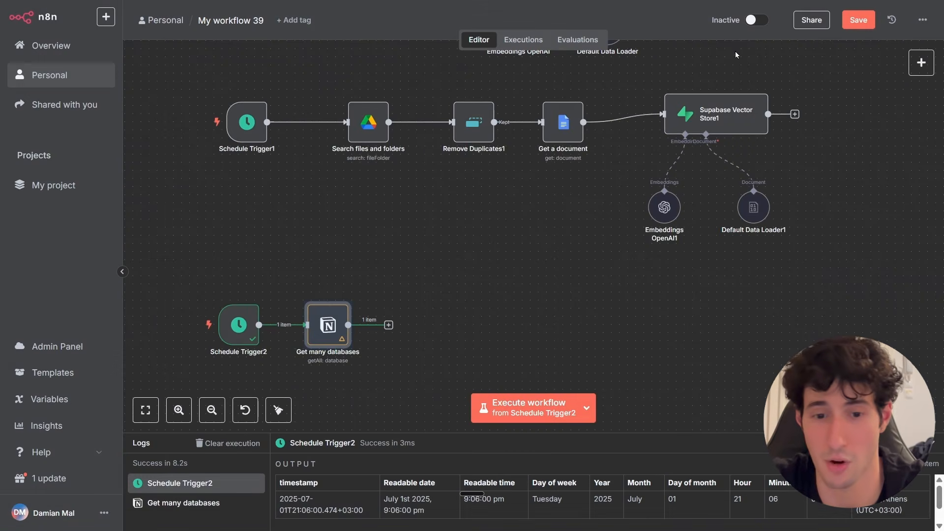
Copy the Remove Duplicates1 node from the Google Drive branch.
drag(383, 378, 438, 299)
scroll(388, 348, up, 1)
click(487, 290)
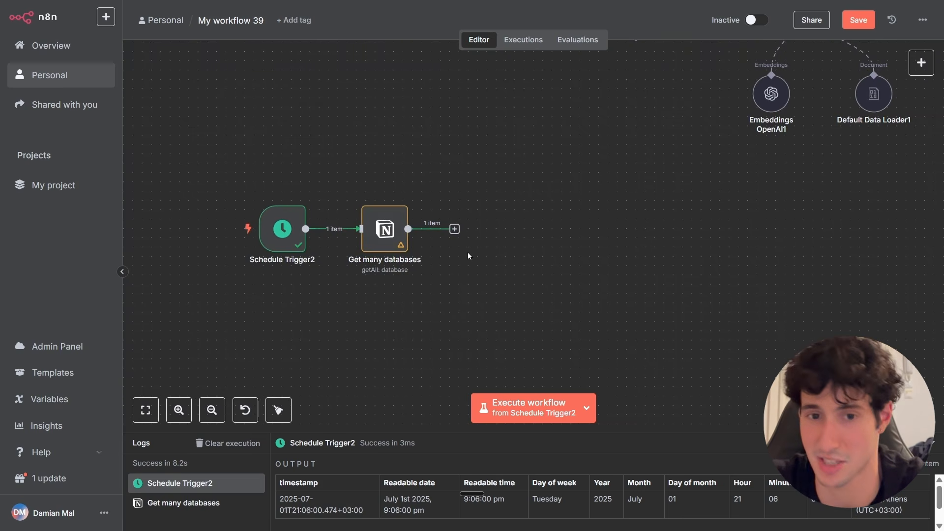
scroll(484, 270, up, 5)
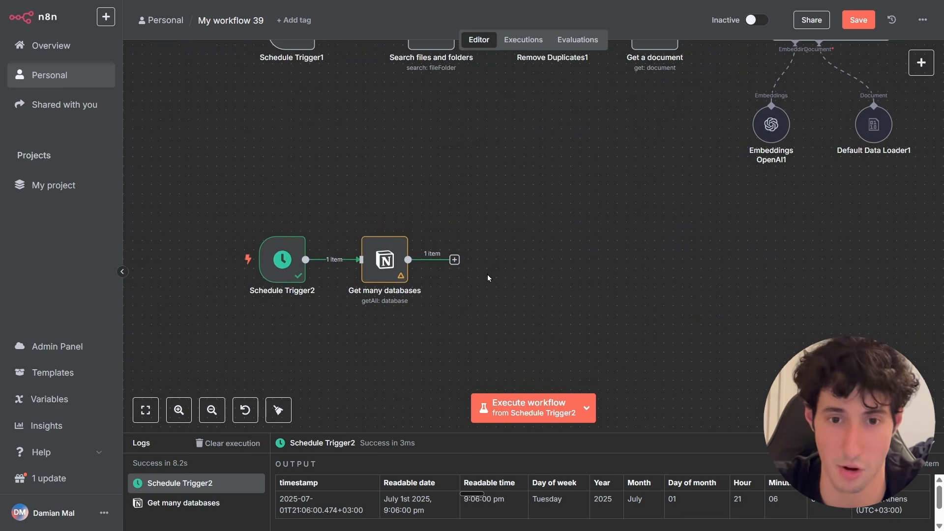
right_click(544, 197)
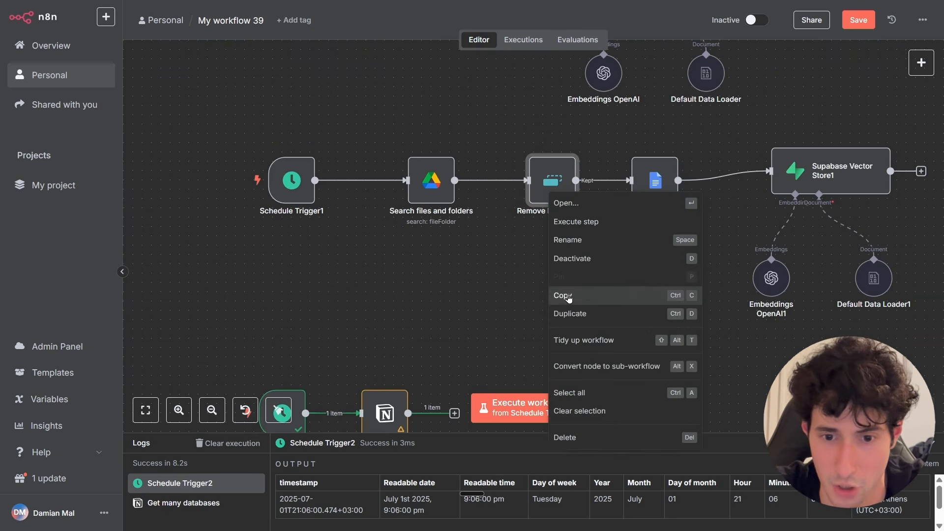
click(570, 295)
Paste the copied node and connect it after the Get many databases node.
scroll(531, 235, down, 1)
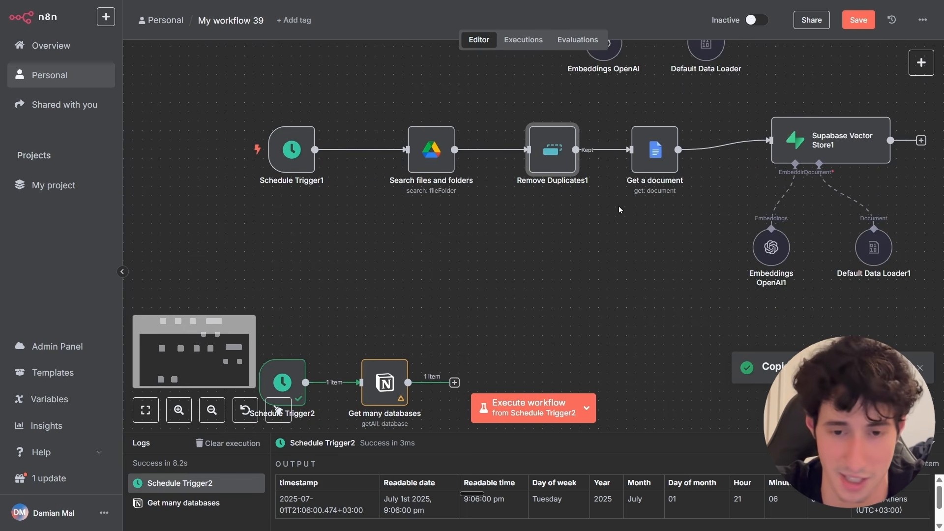
scroll(531, 264, down, 4)
key(ctrl+v)
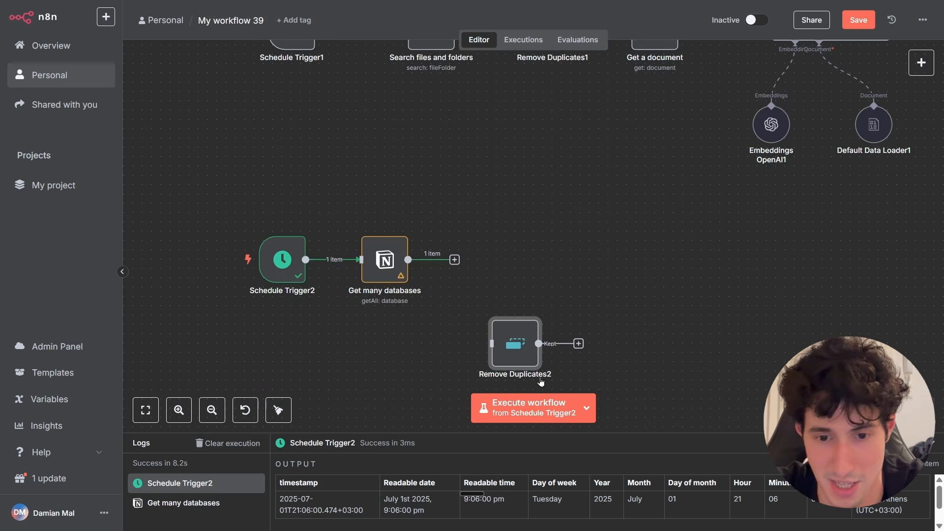
drag(524, 351, 515, 267)
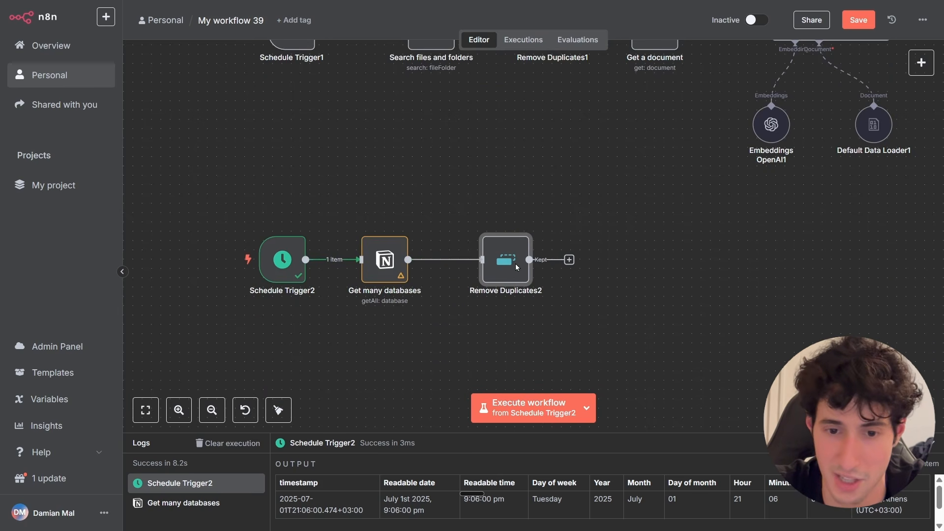
Open Remove Duplicates2, execute the step, and return to the canvas.
double_click(514, 266)
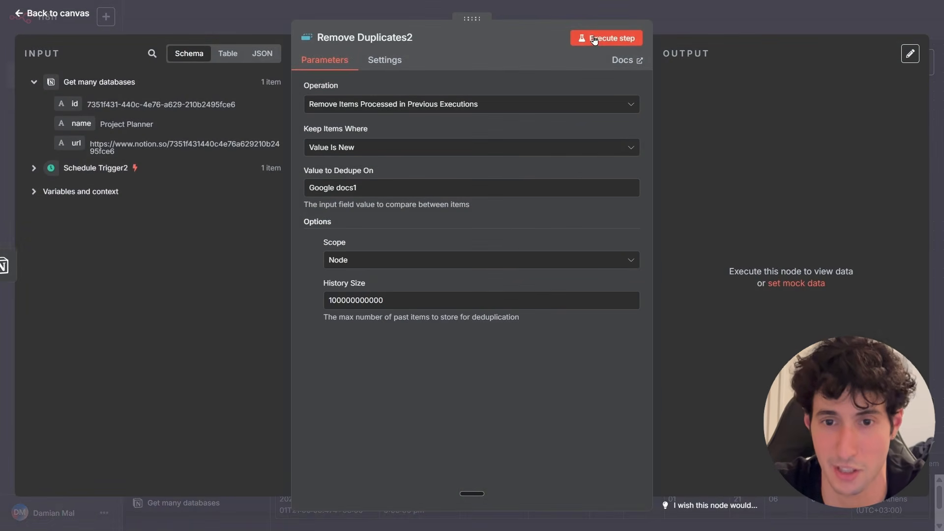
click(594, 39)
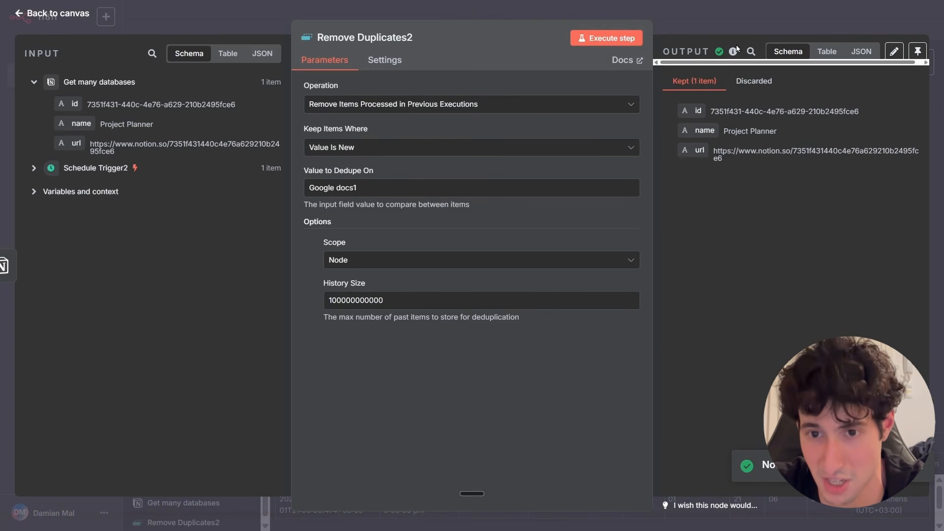
click(739, 19)
Add a Notion Get a database page action after Remove Duplicates2.
click(575, 260)
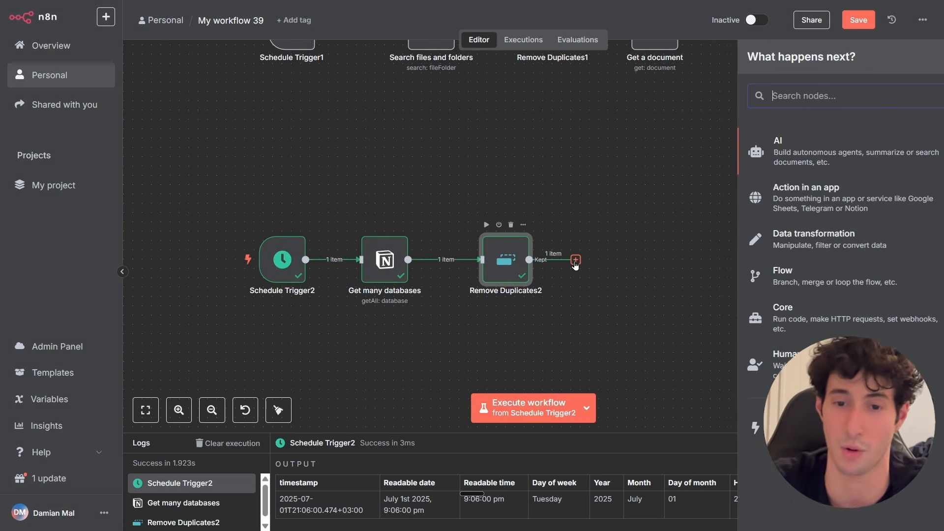
text(no)
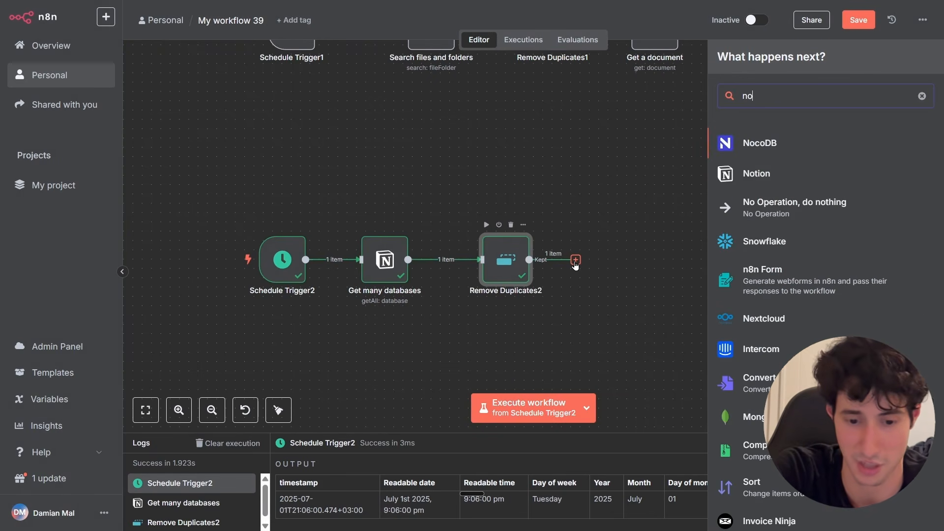
text(tion)
click(745, 142)
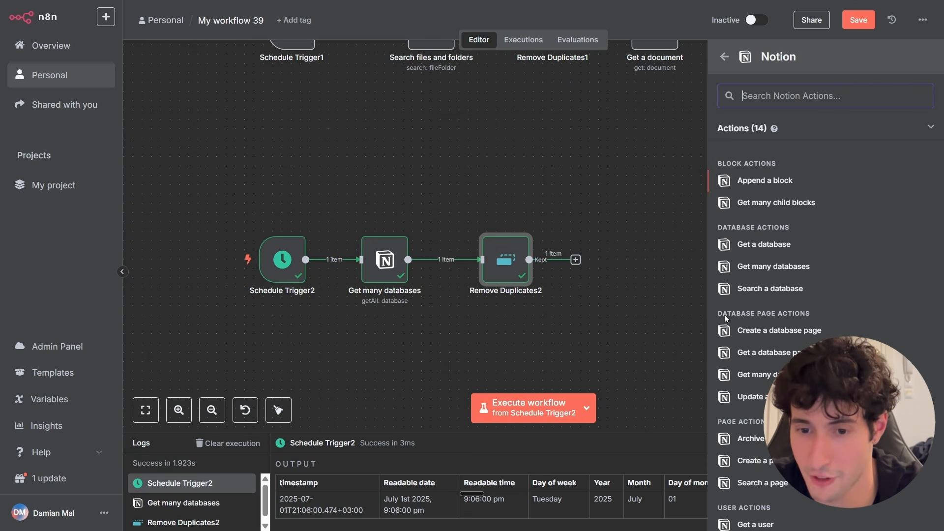
click(781, 355)
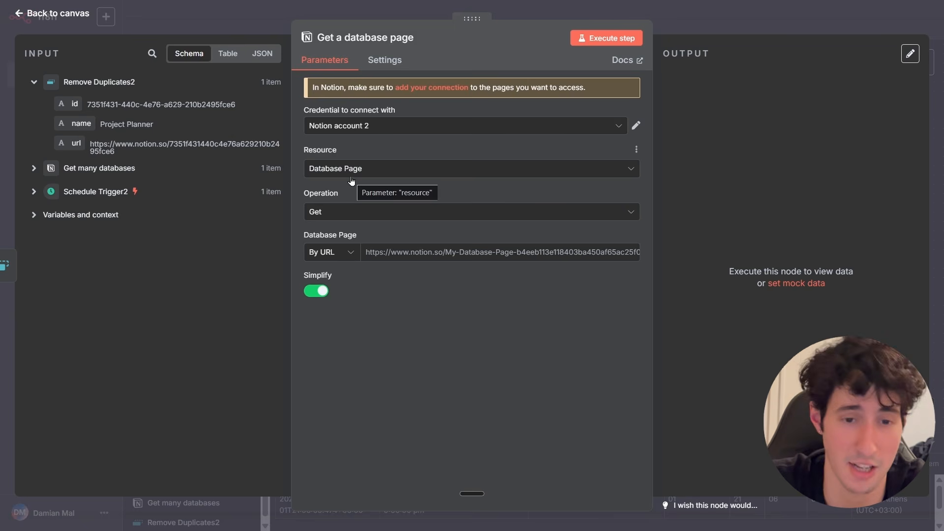
Map the input url field into the Database Page By URL field and execute the step.
click(377, 253)
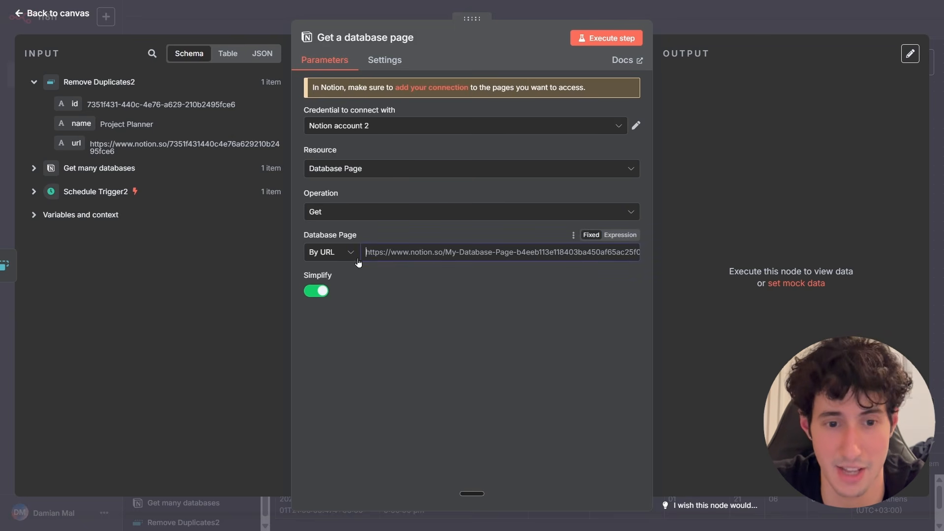
click(357, 258)
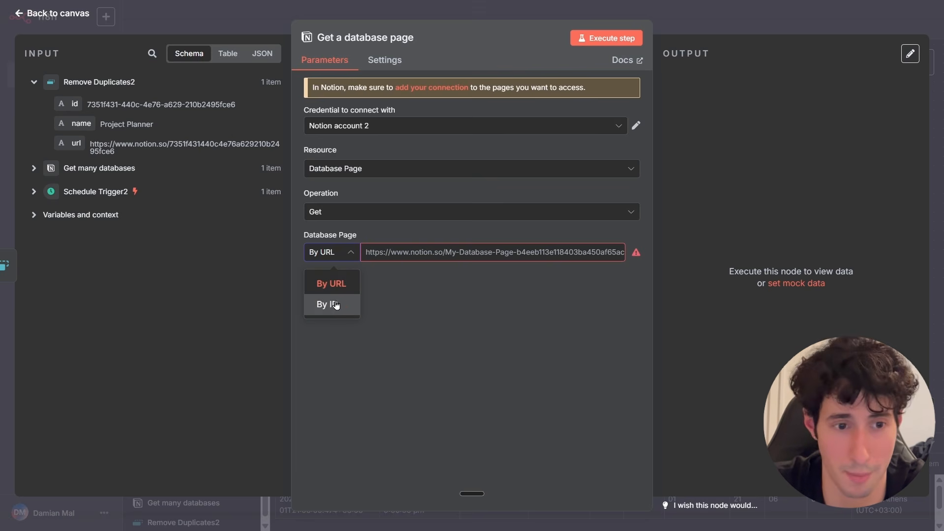
click(329, 283)
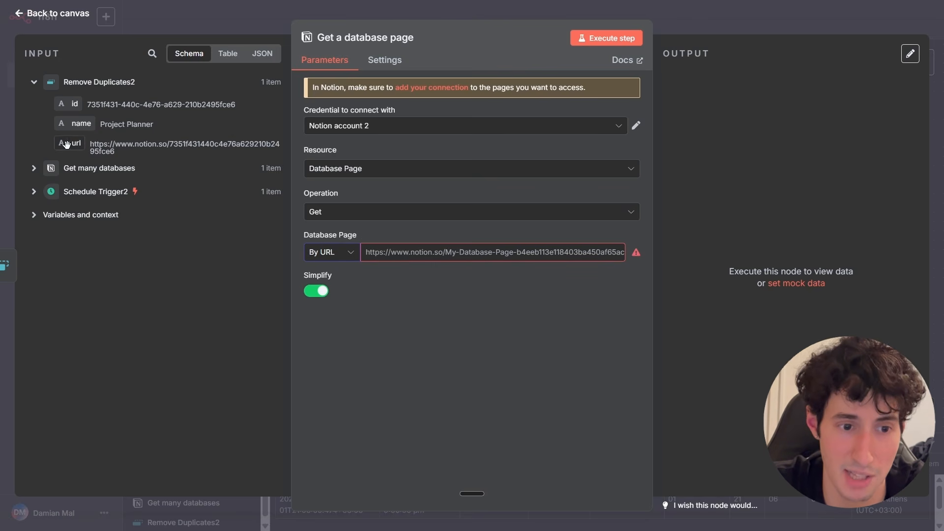
drag(67, 144, 368, 242)
drag(381, 255, 386, 253)
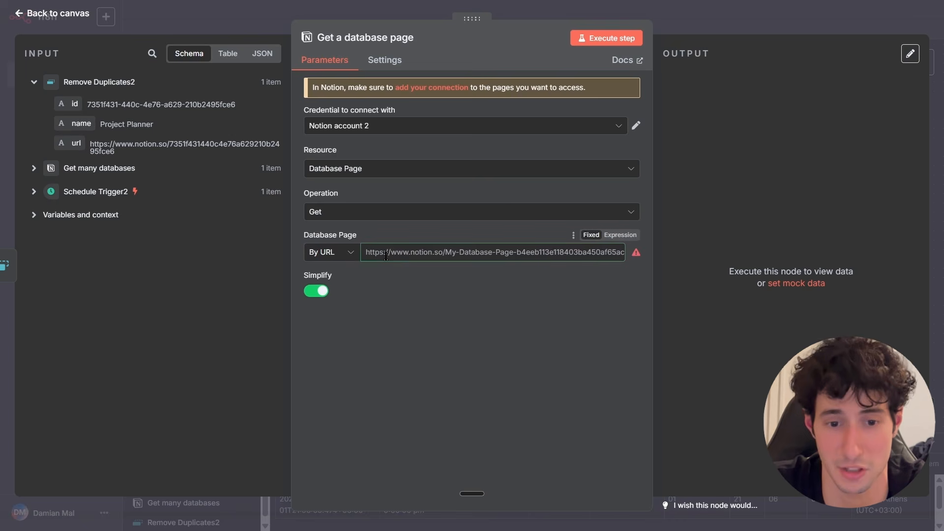
click(408, 333)
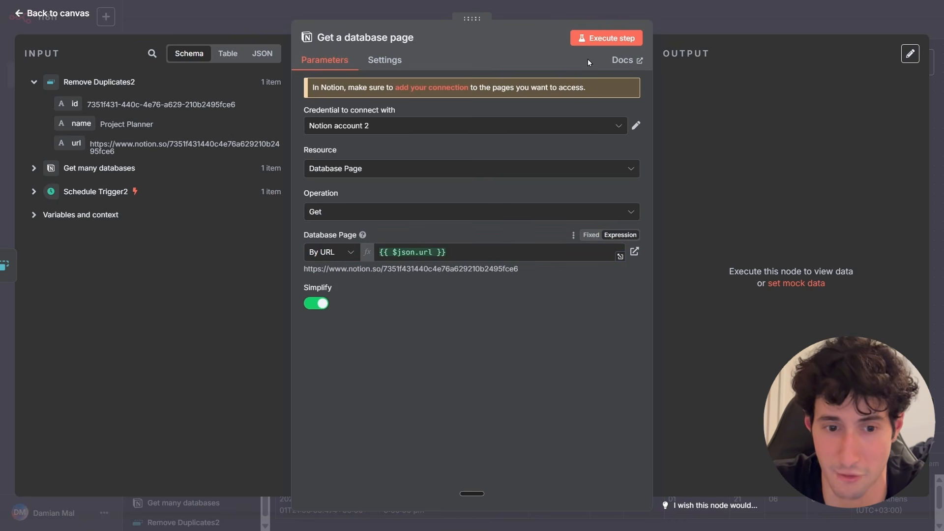
click(602, 40)
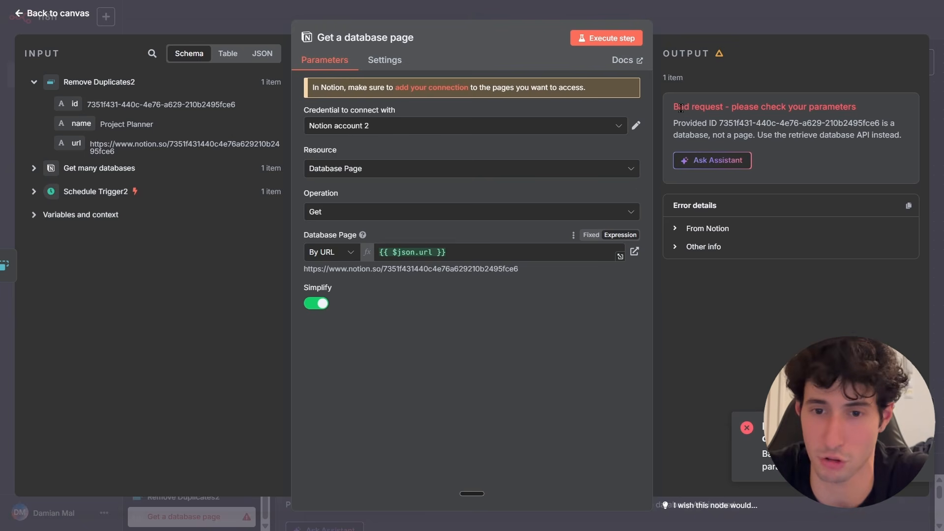
Review the error in the output and switch the node's operation to Get Many.
drag(698, 105, 807, 120)
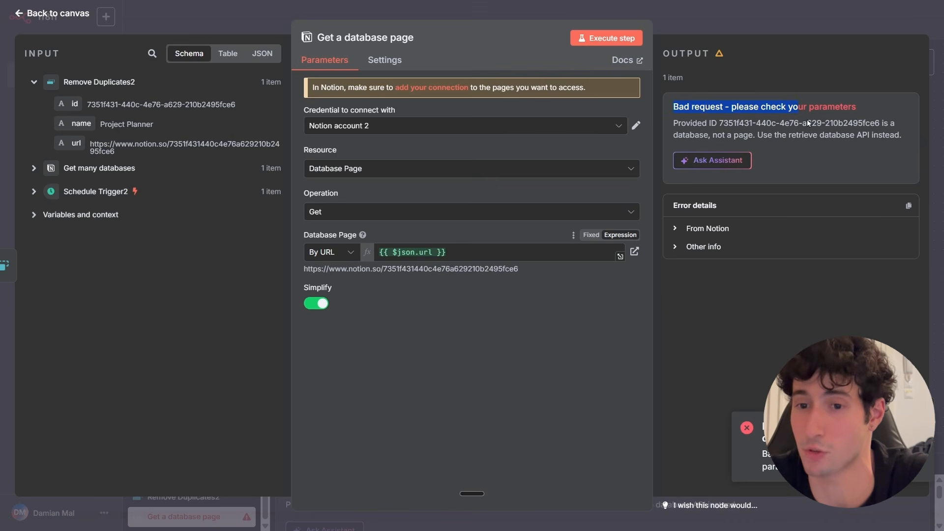
click(811, 119)
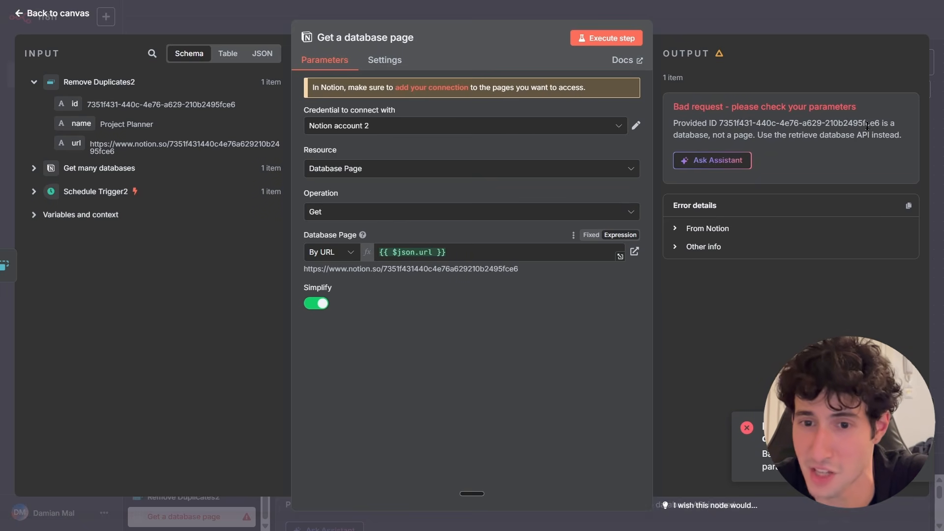
double_click(693, 134)
drag(732, 135, 737, 135)
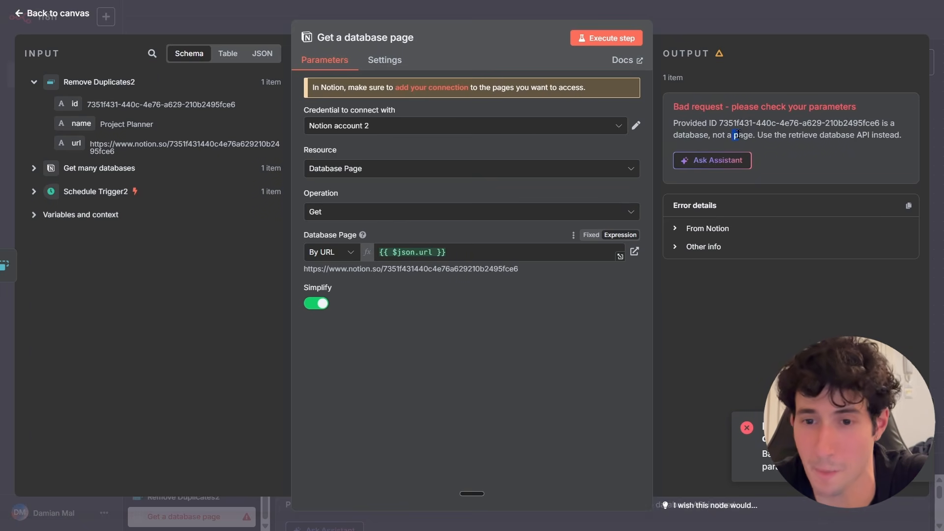
click(748, 136)
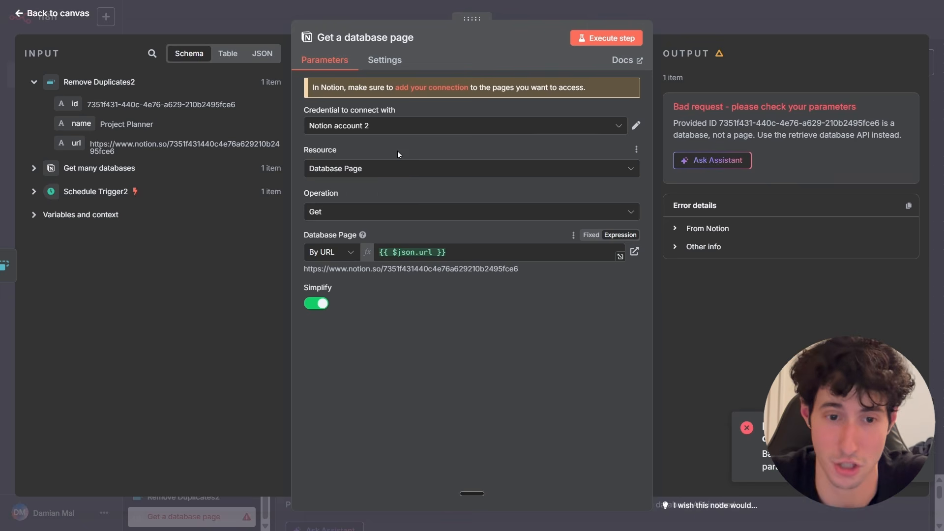
click(344, 216)
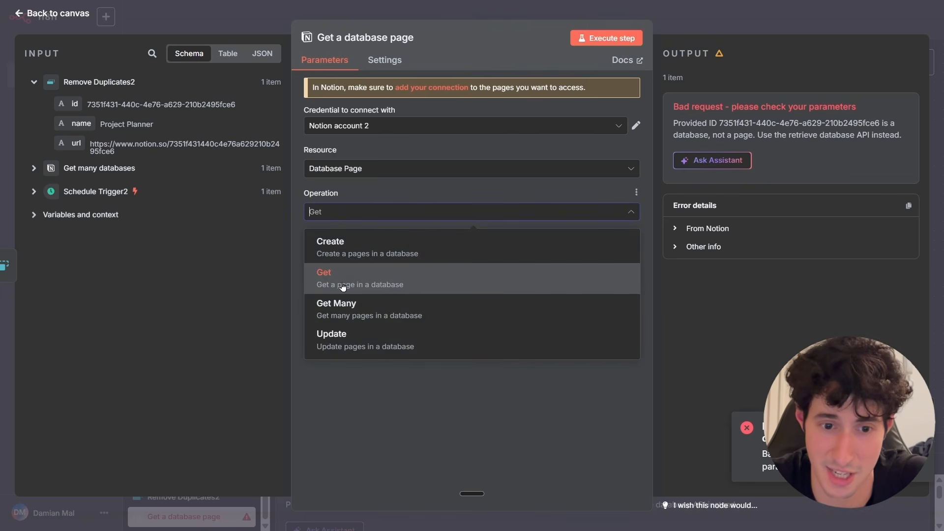
click(402, 318)
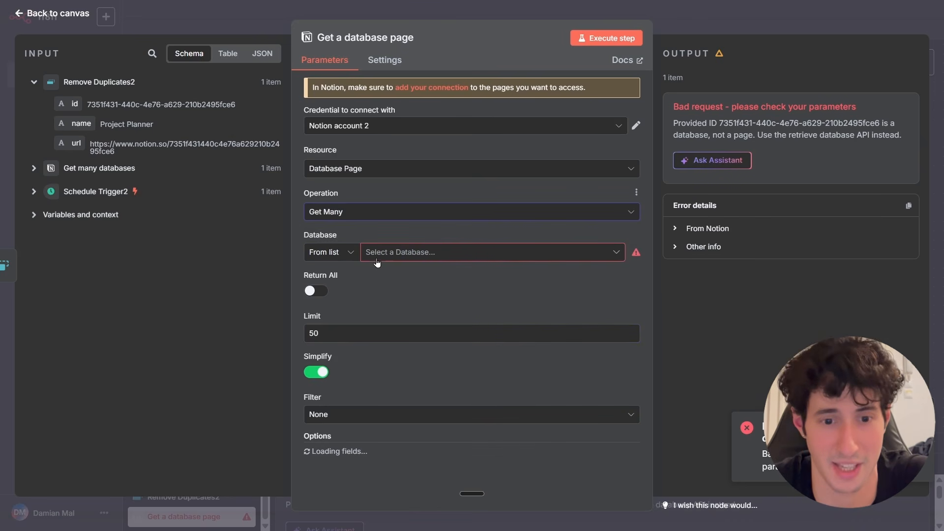
Switch the Database field to By URL, map the input url field into it, and turn on Return All.
click(387, 252)
click(347, 259)
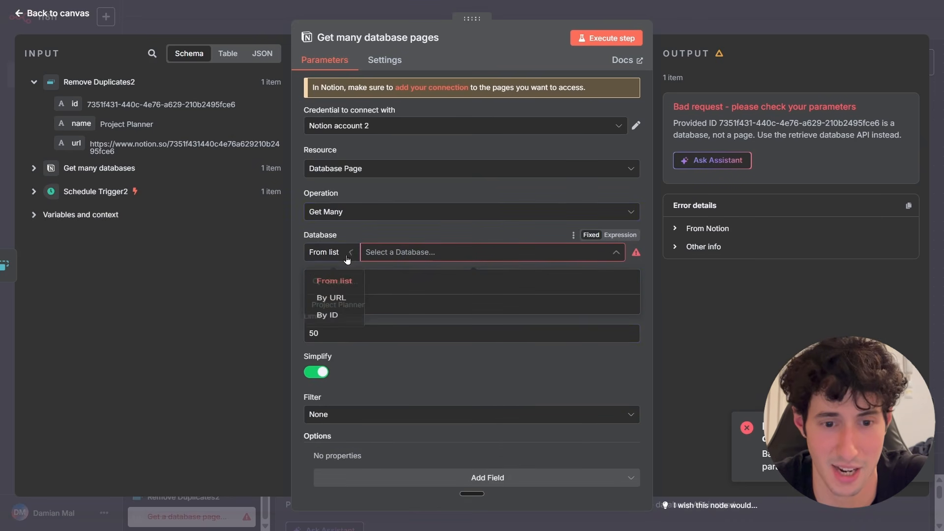
click(317, 298)
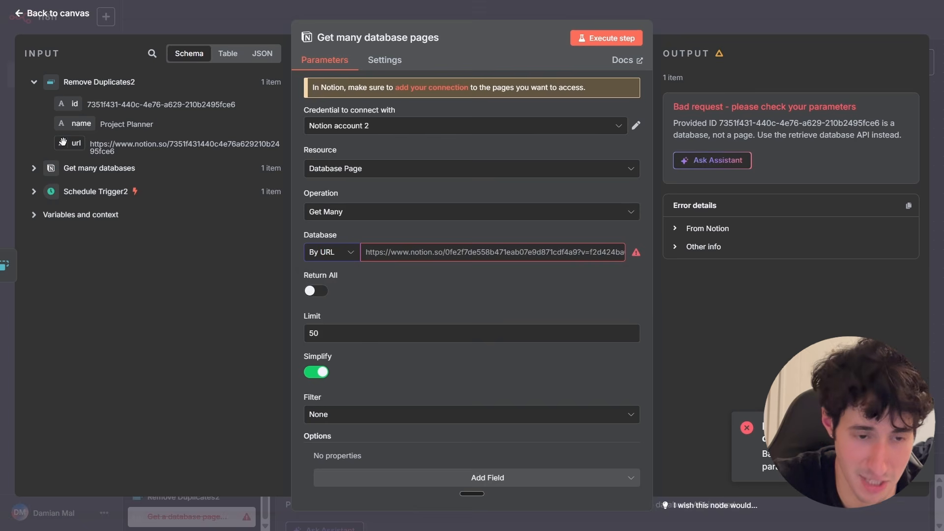
drag(74, 144, 388, 253)
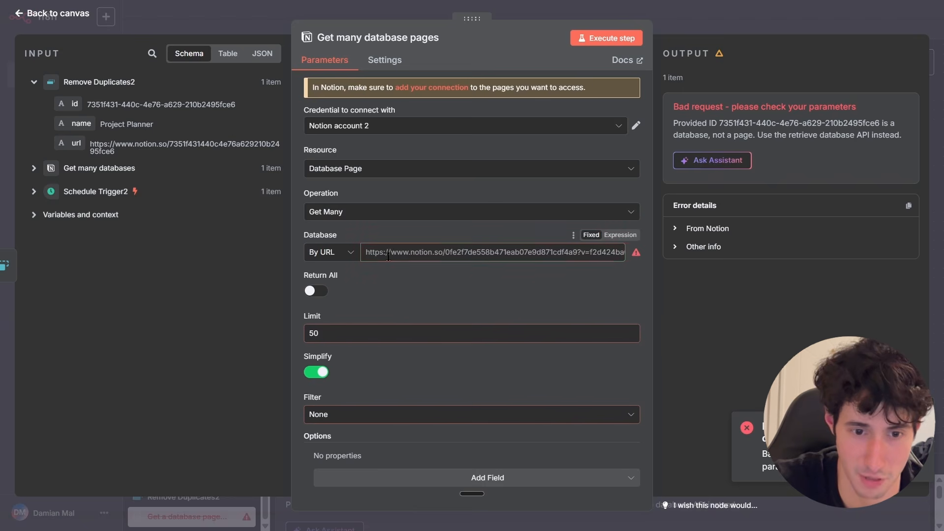
click(345, 302)
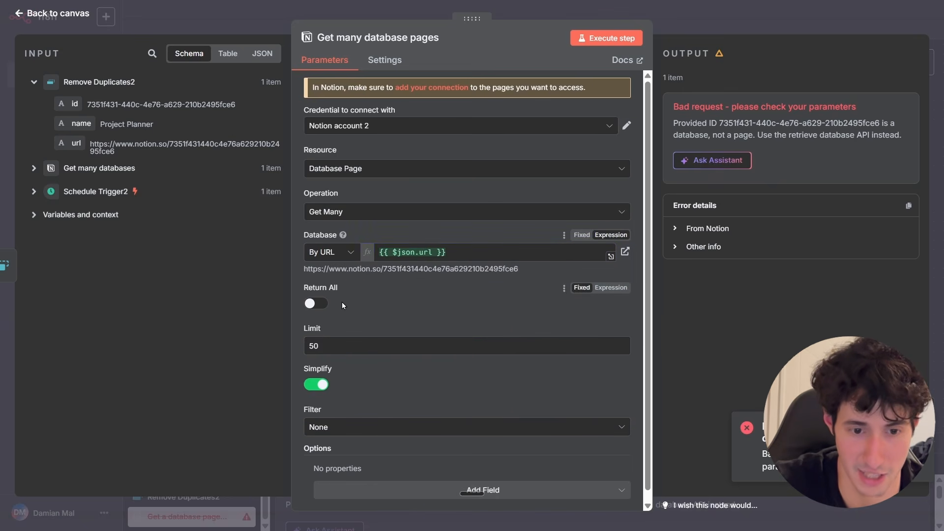
click(316, 304)
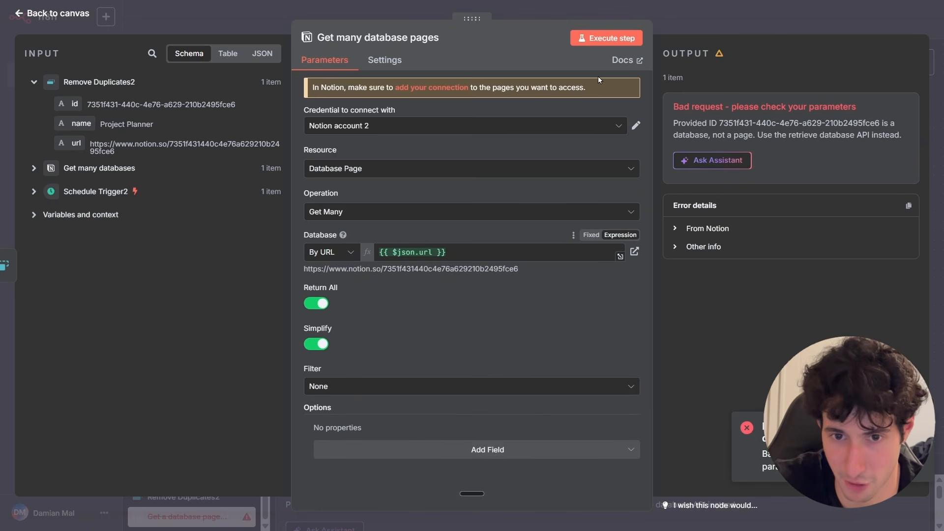
Execute the step, search its output for 'marke', and return to the canvas.
click(611, 45)
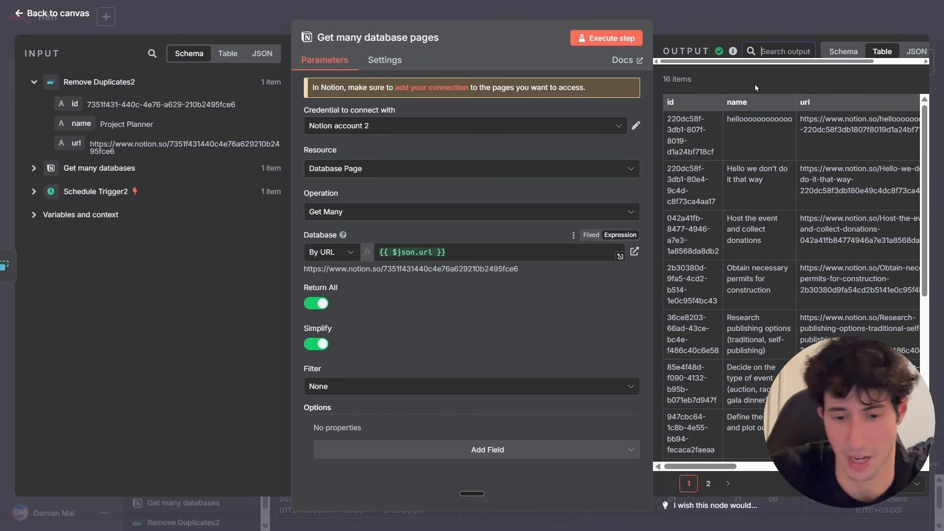
text(marke)
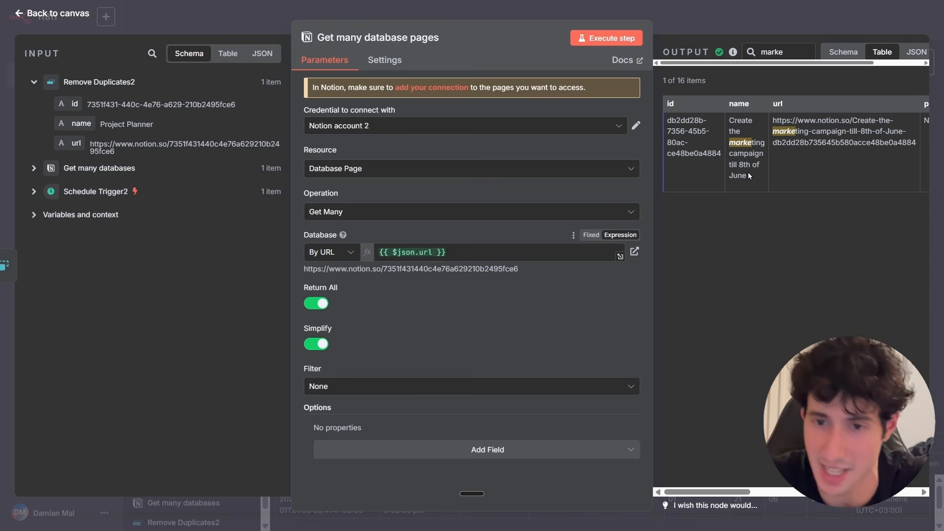
click(723, 29)
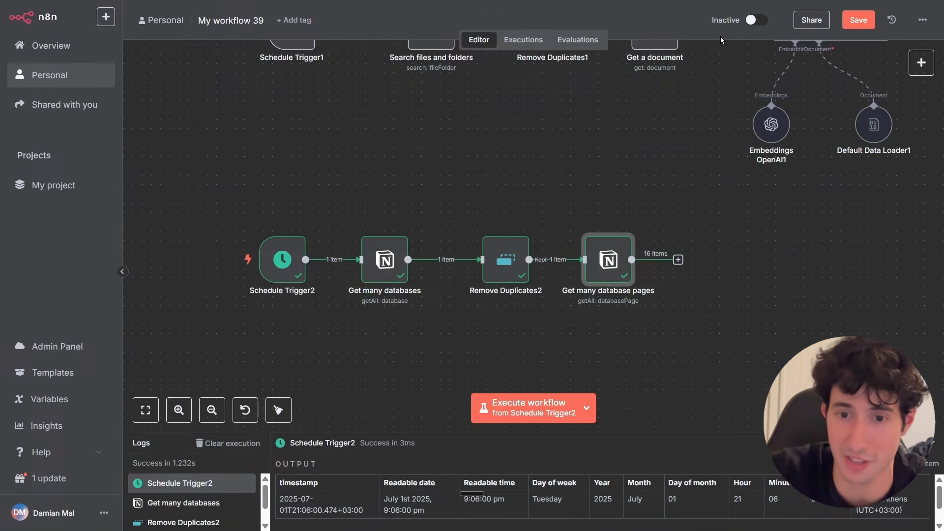
Copy Supabase Vector Store1 together with its embeddings and default data loader sub-nodes.
scroll(745, 283, up, 4)
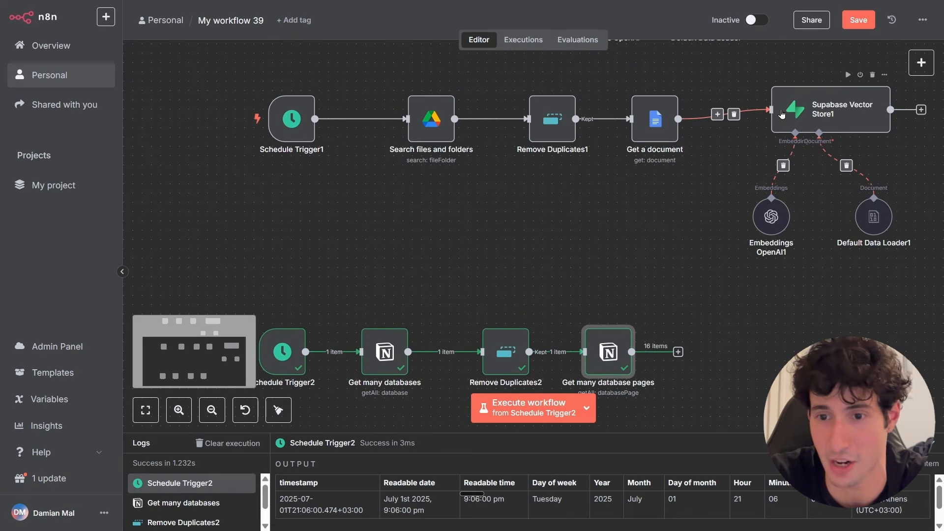
scroll(782, 206, down, 3)
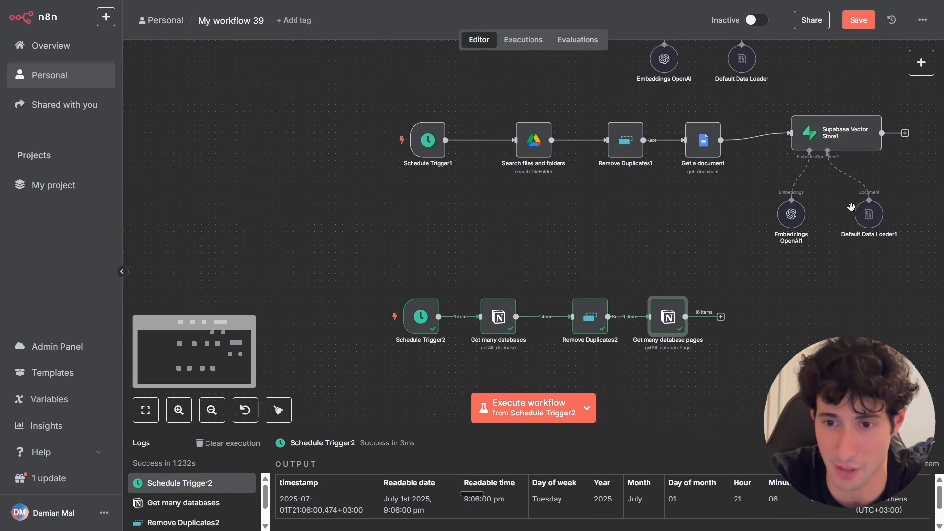
scroll(781, 252, right, 5)
drag(812, 115, 607, 264)
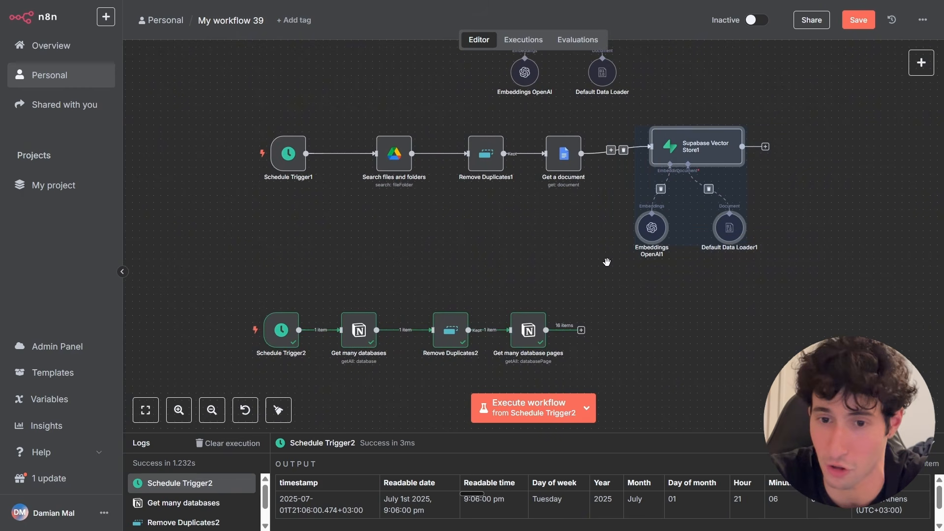
key(ctrl+c)
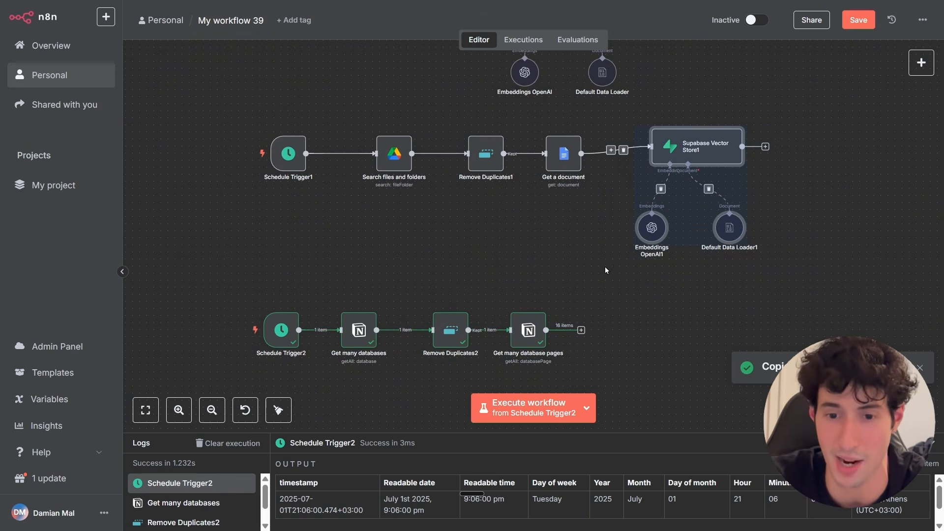
Paste the copied vector store nodes and connect them after the Get many database pages node.
click(635, 320)
scroll(636, 321, down, 3)
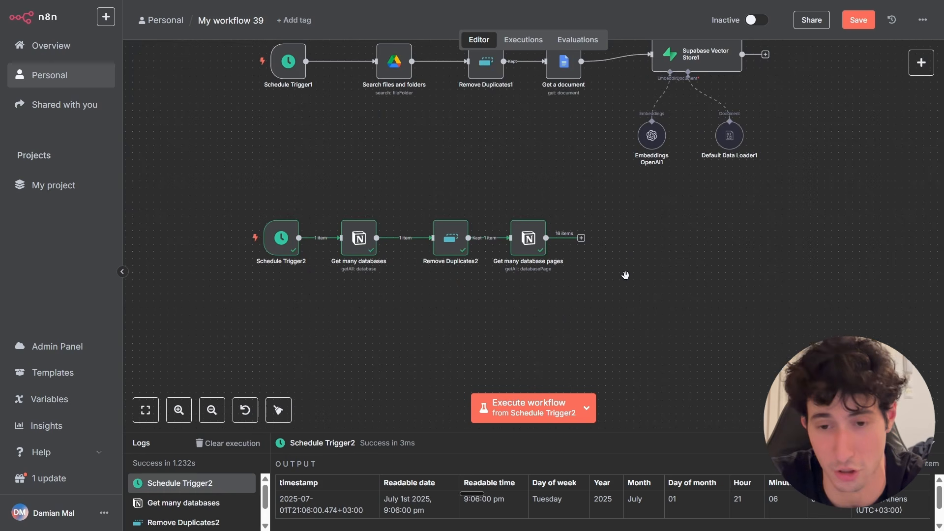
key(ctrl+v)
drag(626, 275, 580, 240)
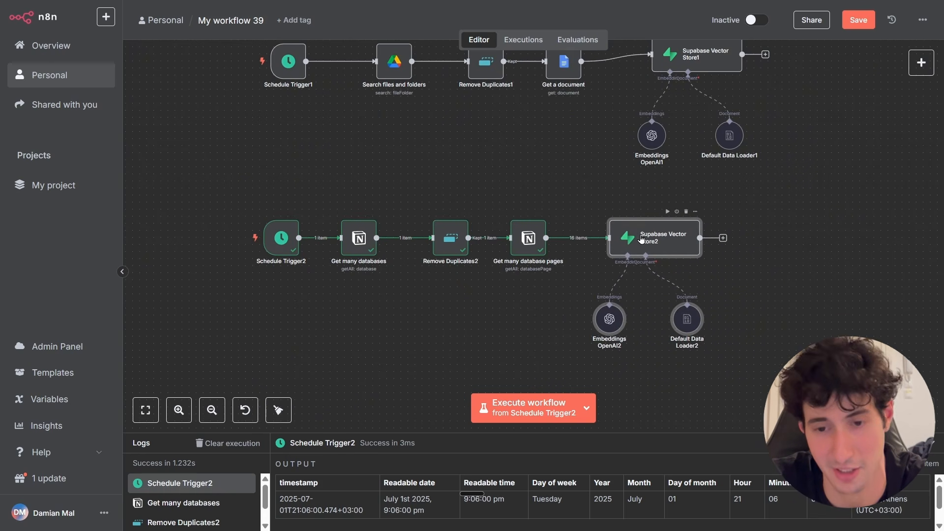
Open Supabase Vector Store2, execute the step, and inspect the inserted rows in the Supabase table.
double_click(630, 226)
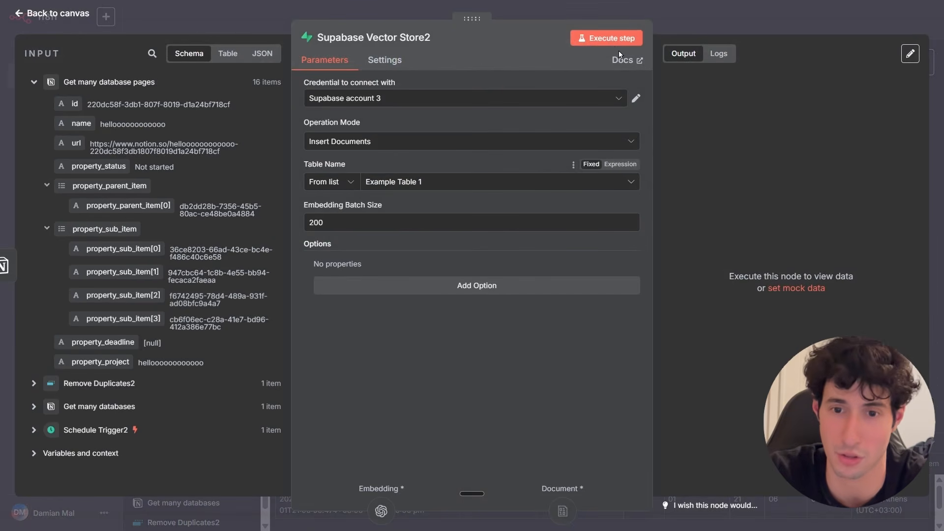
click(603, 39)
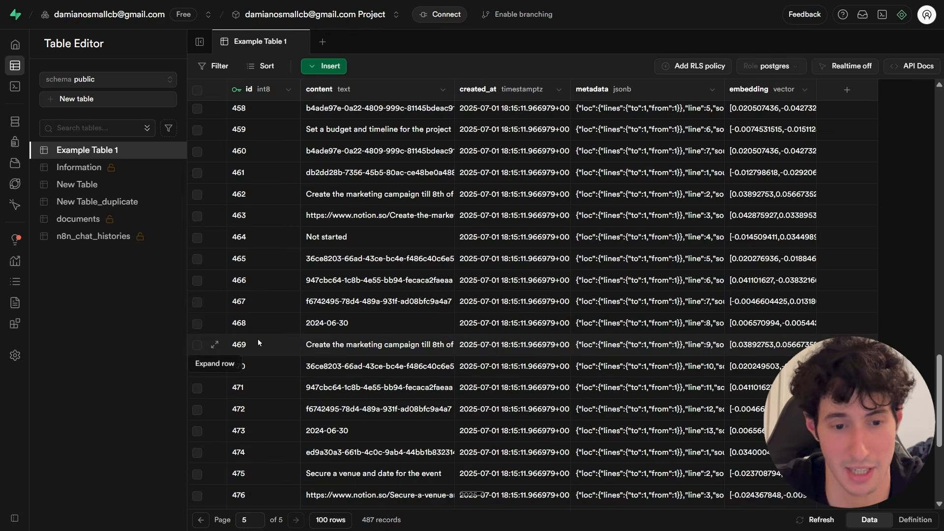
double_click(339, 345)
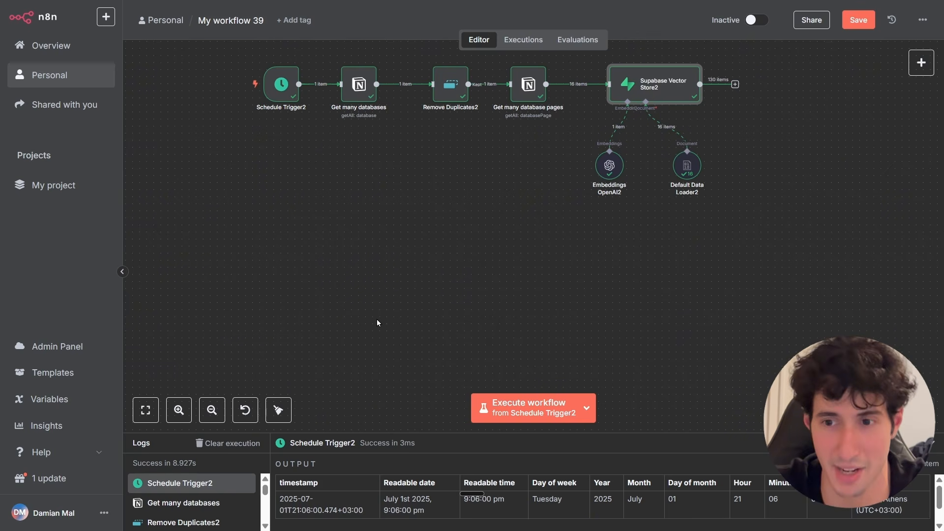
Copy Schedule Trigger2 and paste it as a new trigger below the Notion branch.
scroll(465, 288, up, 2)
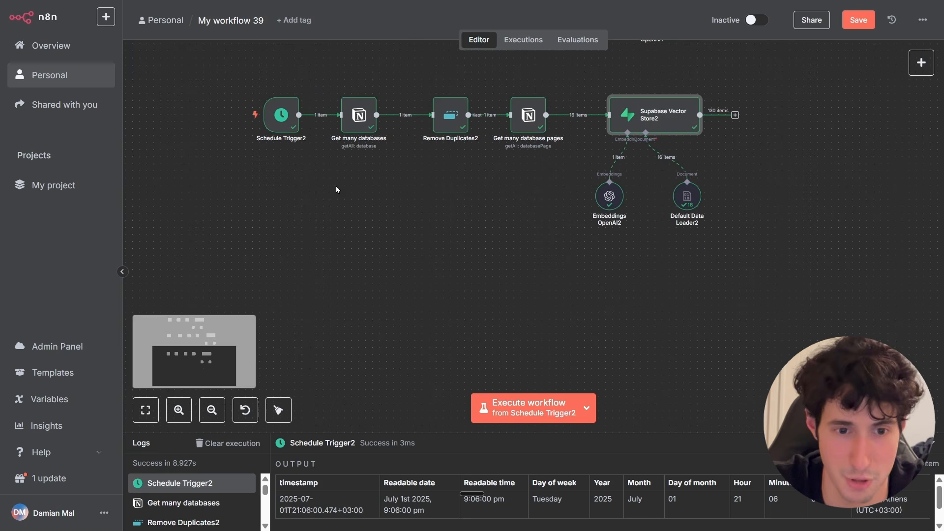
right_click(285, 130)
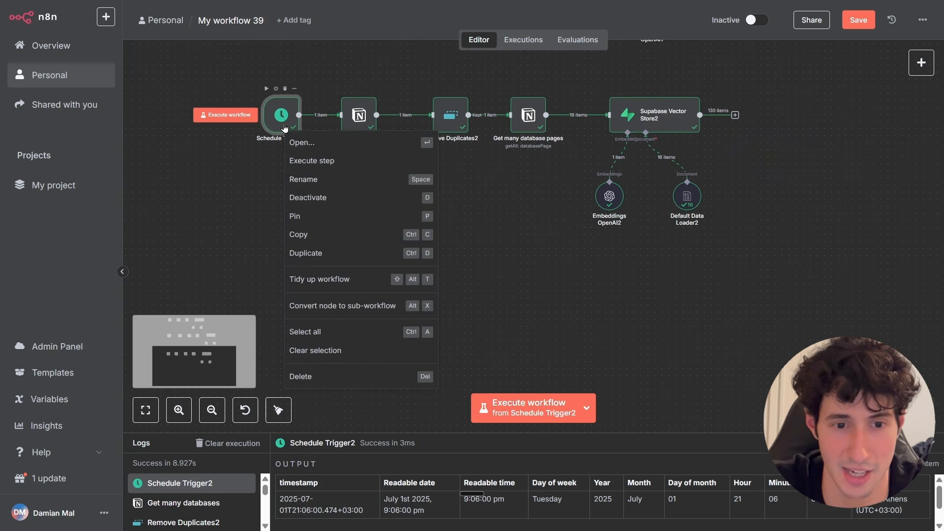
click(293, 235)
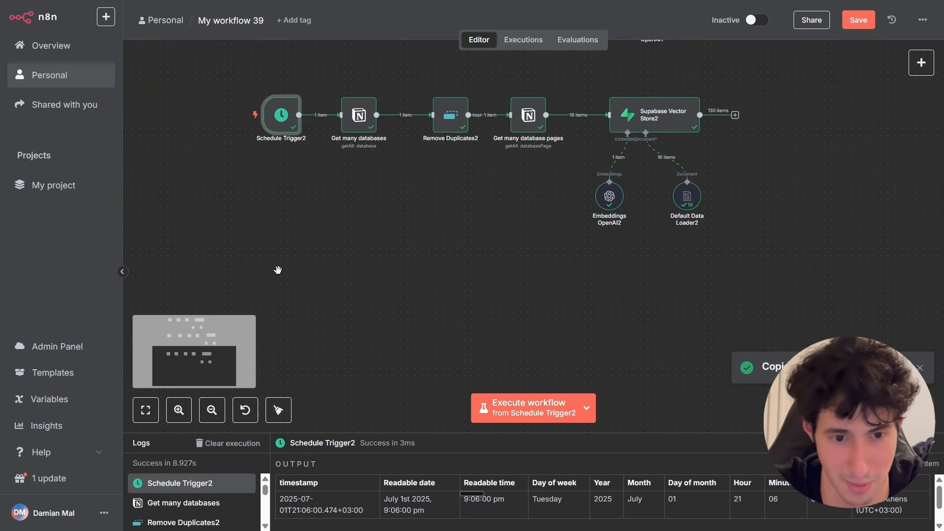
key(ctrl+v)
drag(321, 166, 278, 307)
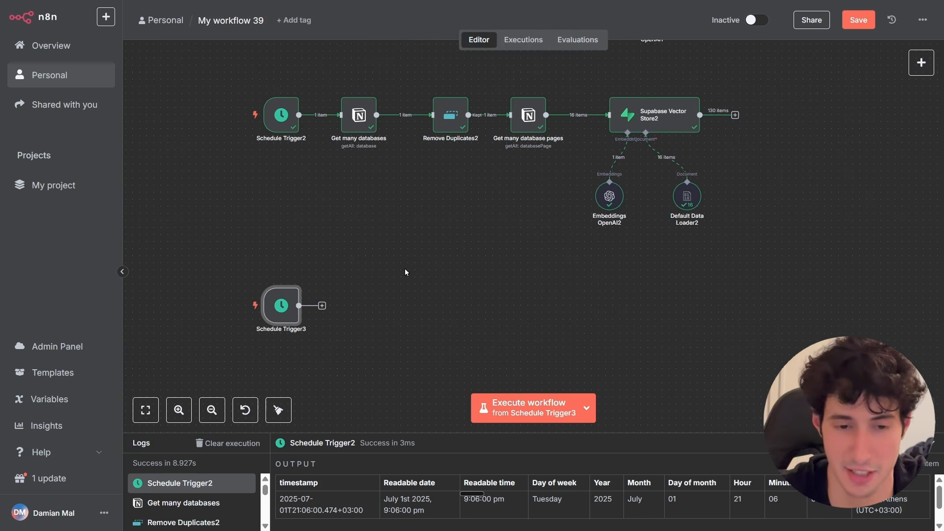
click(322, 306)
text(goog)
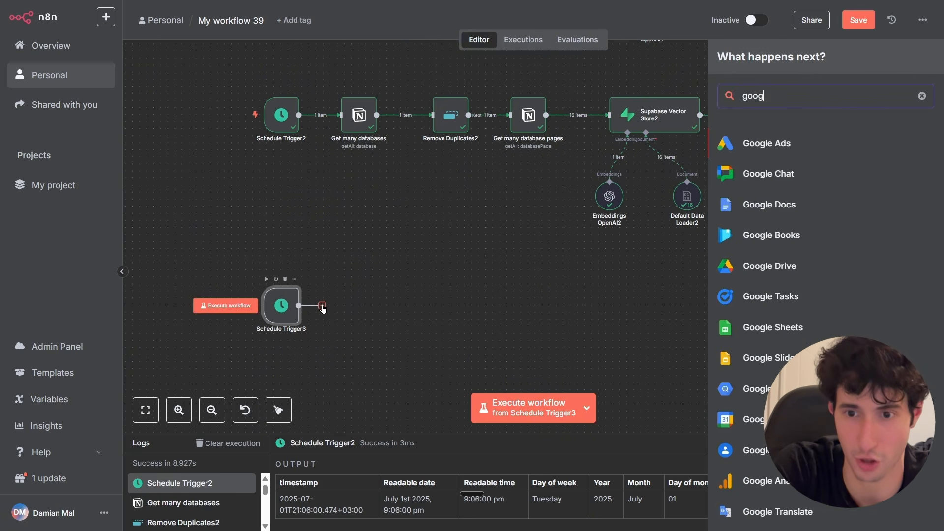
text(le shee)
click(768, 145)
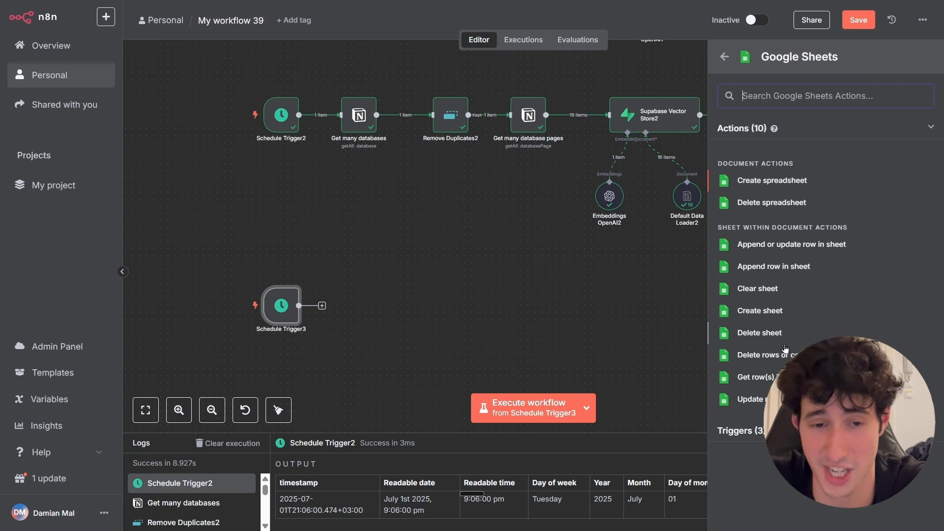
click(768, 382)
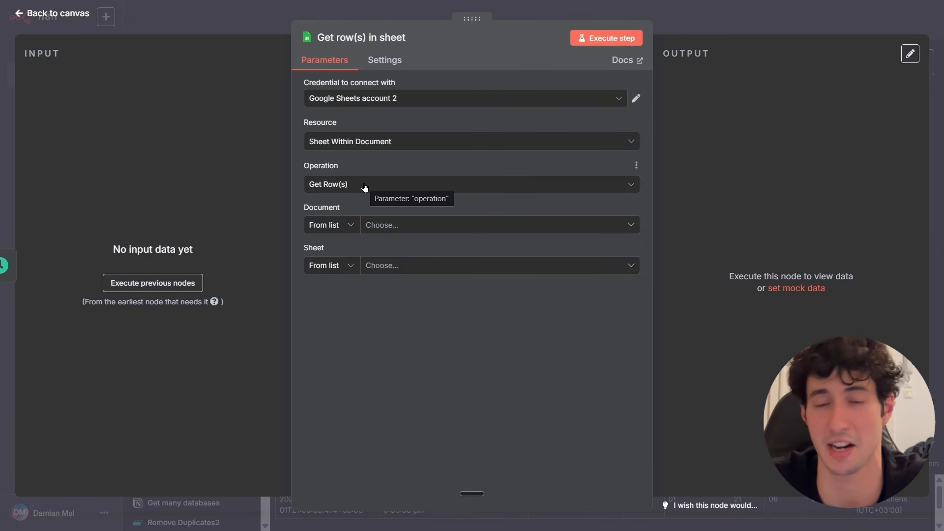
click(710, 15)
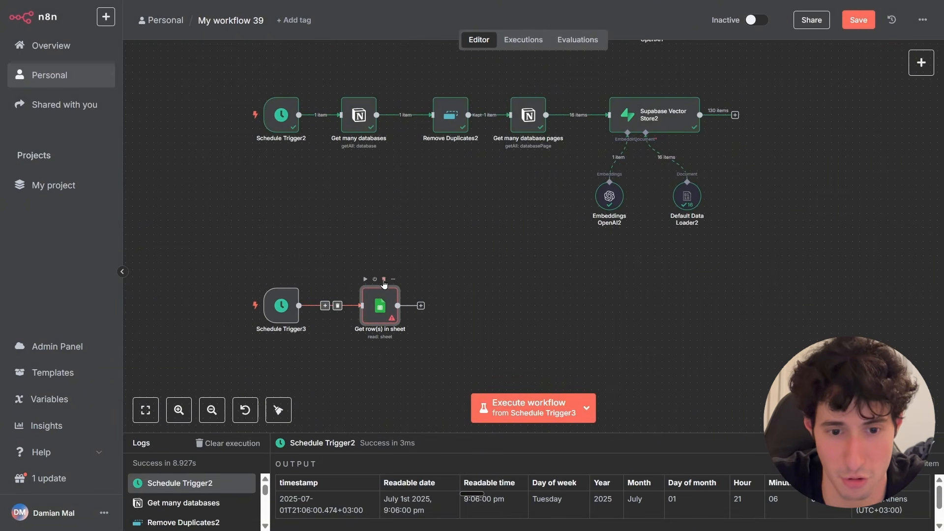
click(384, 283)
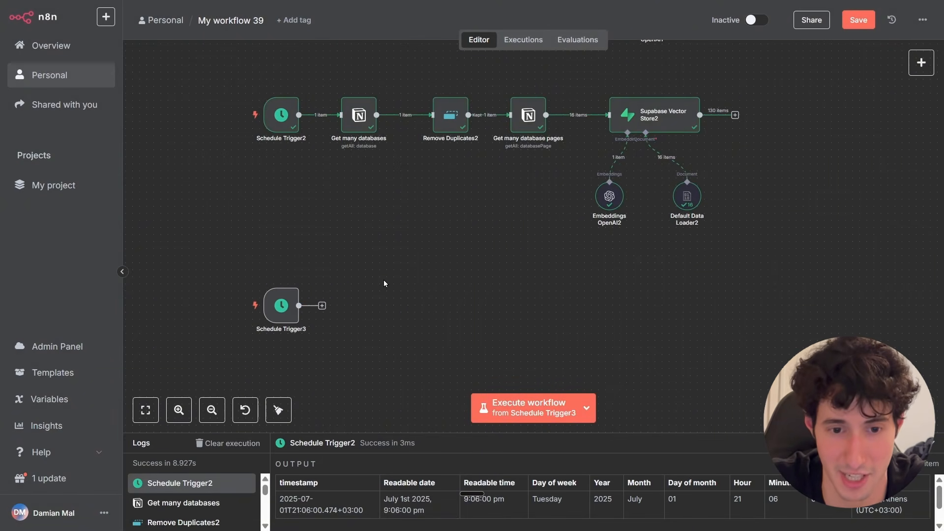
Add a Google Drive Search files and folders action after Schedule Trigger3.
click(322, 305)
scroll(410, 323, up, 5)
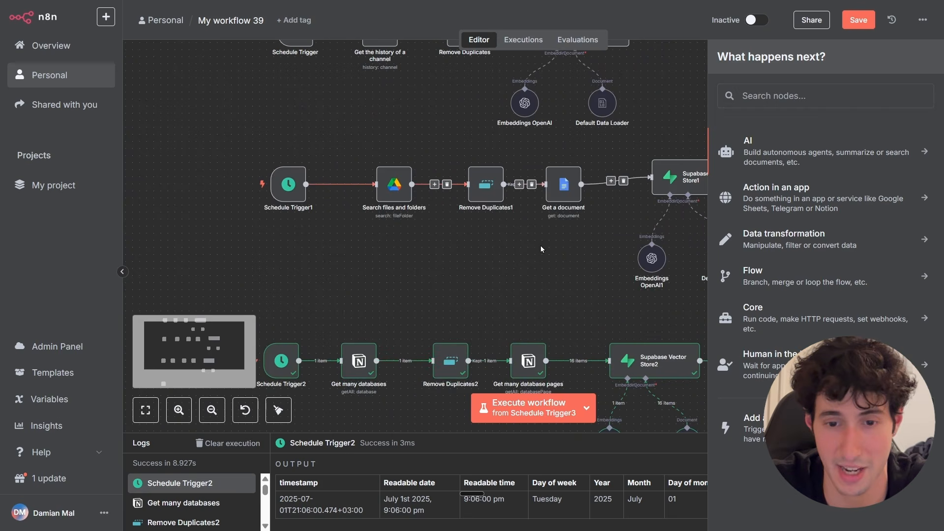
scroll(453, 209, down, 5)
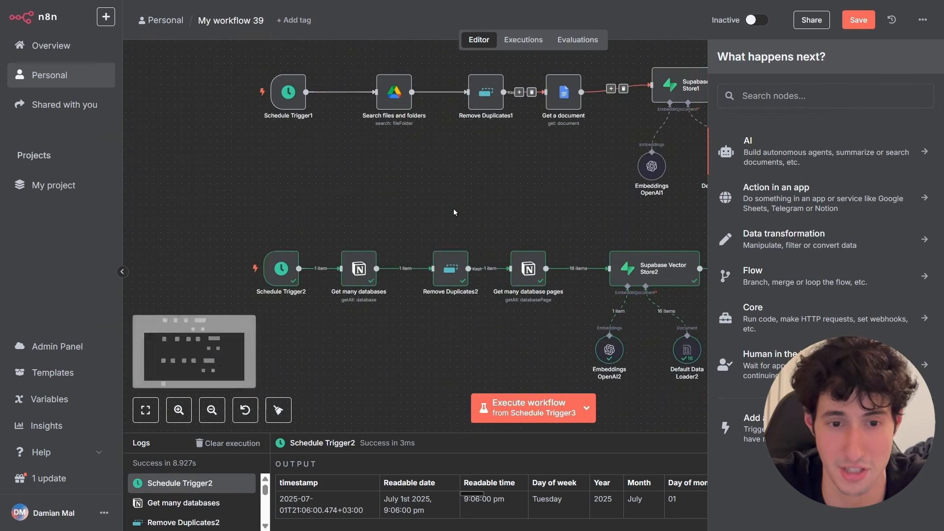
click(757, 96)
text(g)
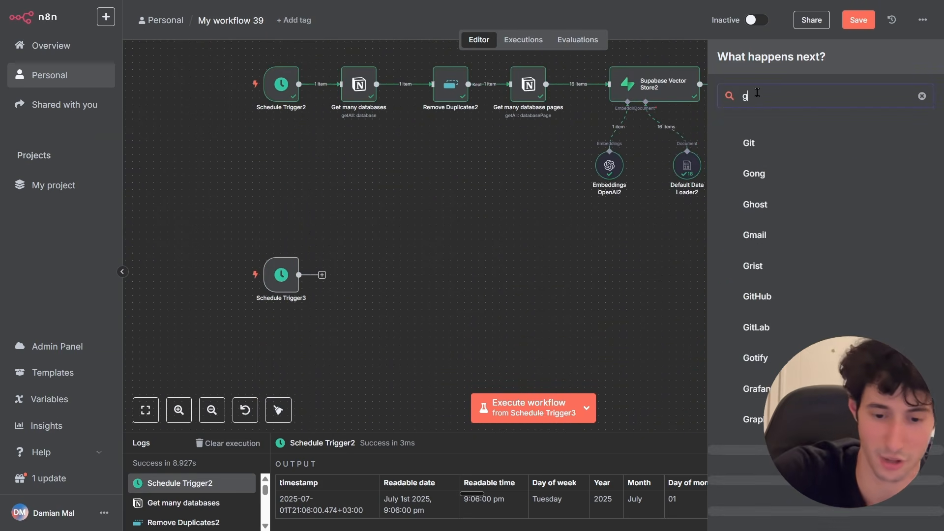
text(oogle drive)
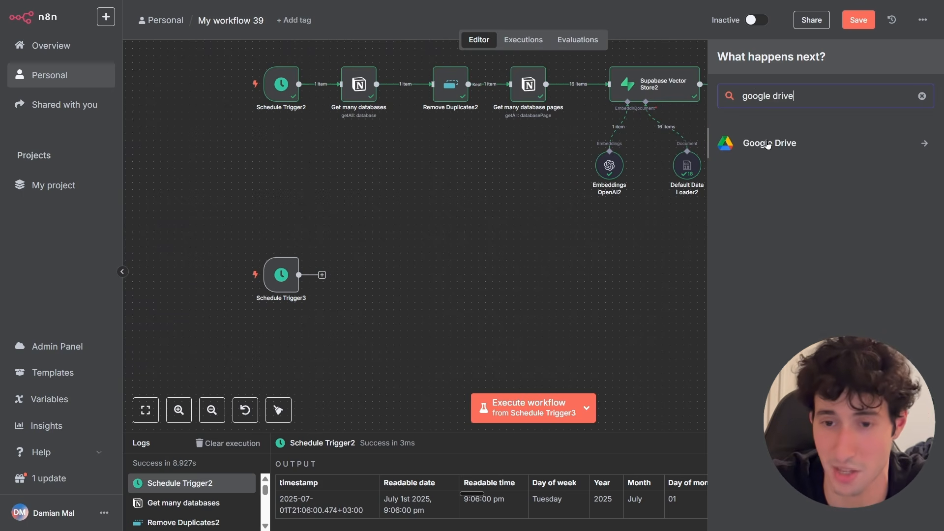
click(768, 142)
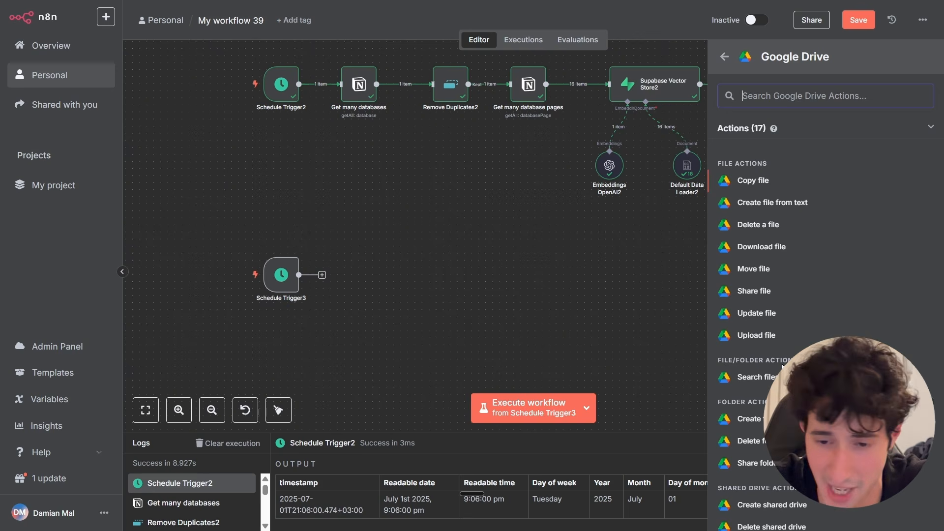
click(758, 378)
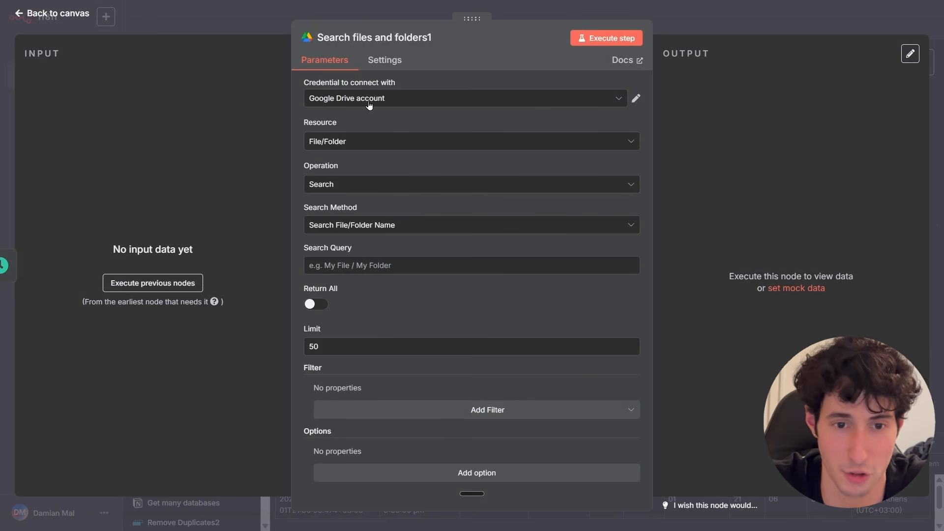
Set the node's credential to Google Drive account and its resource to File/Folder.
click(371, 99)
click(382, 129)
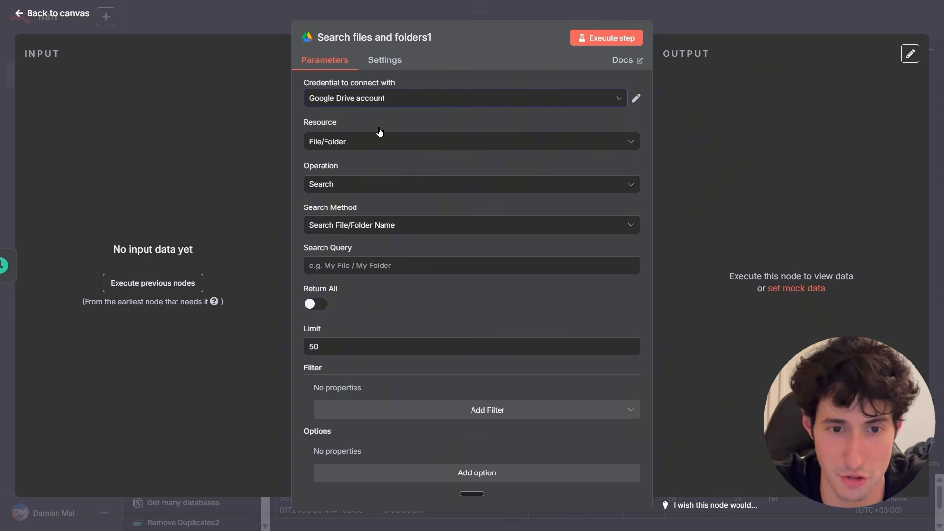
click(353, 142)
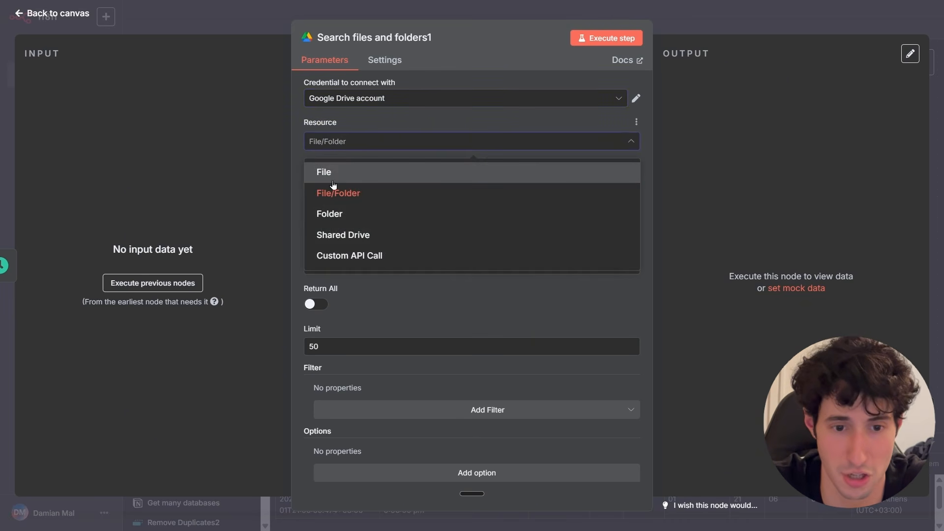
click(329, 190)
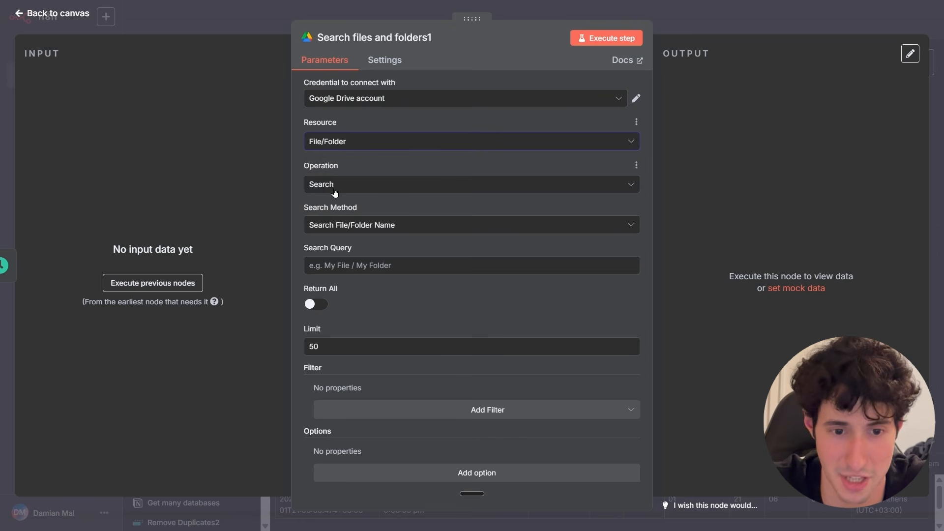
Set the search method to Advanced Search and ask the AI Assistant for a query string that gets all Google Sheets.
click(337, 229)
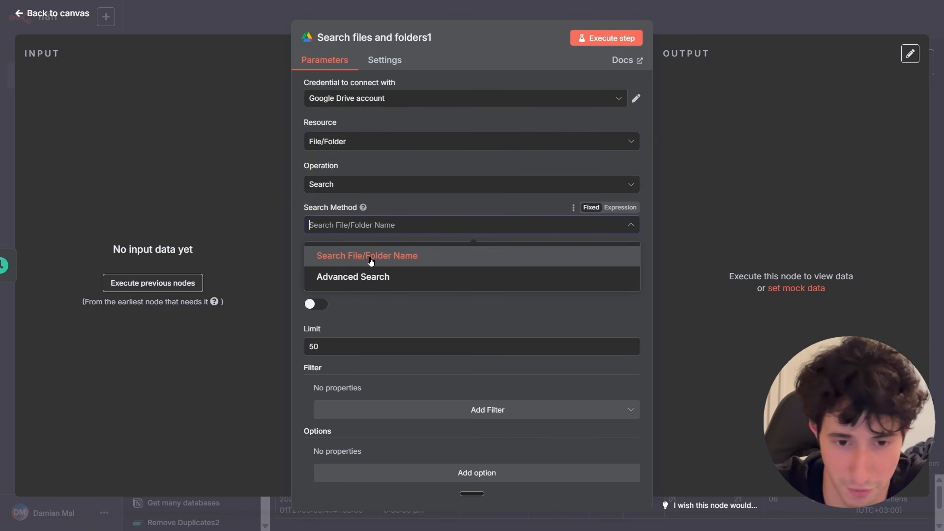
click(361, 277)
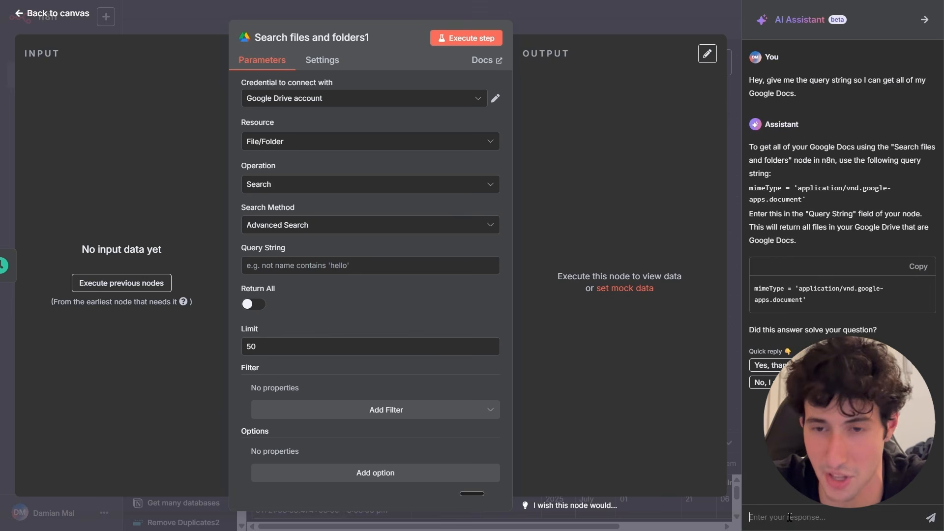
key(ctrl+v)
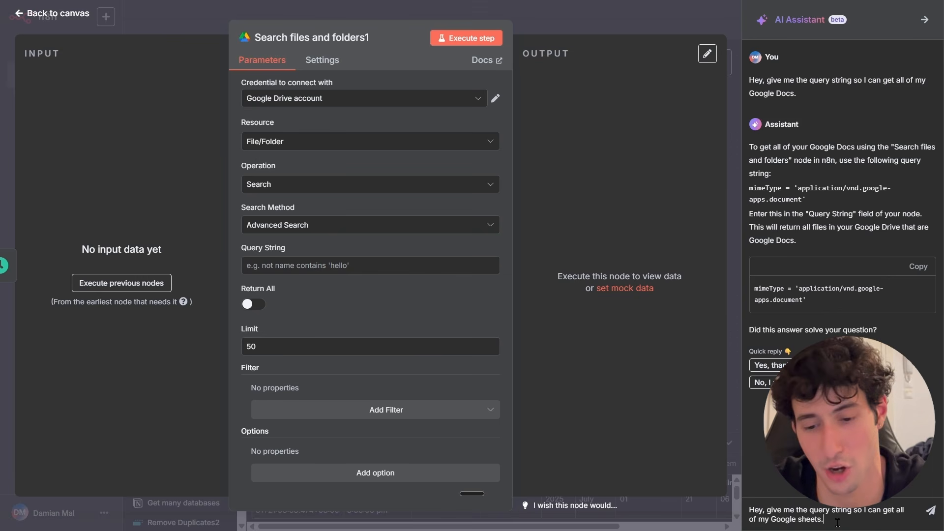
key(Return)
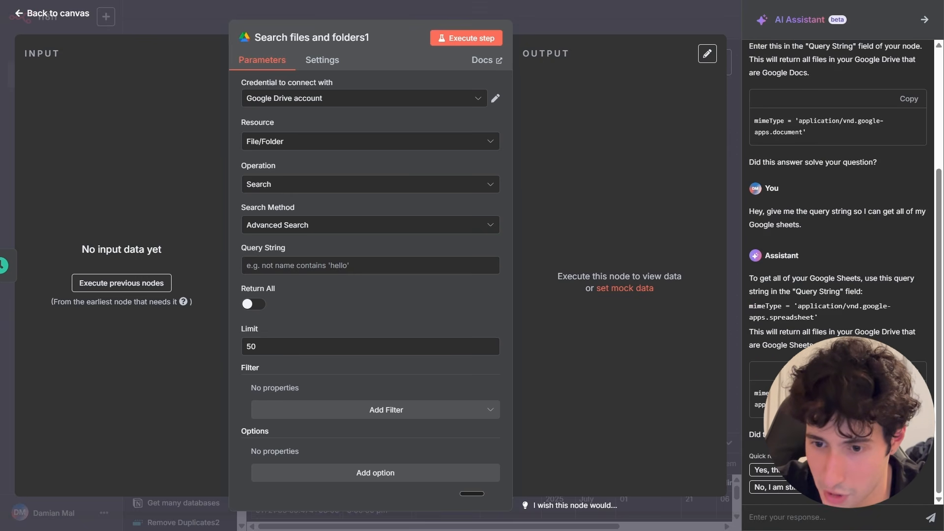
click(924, 20)
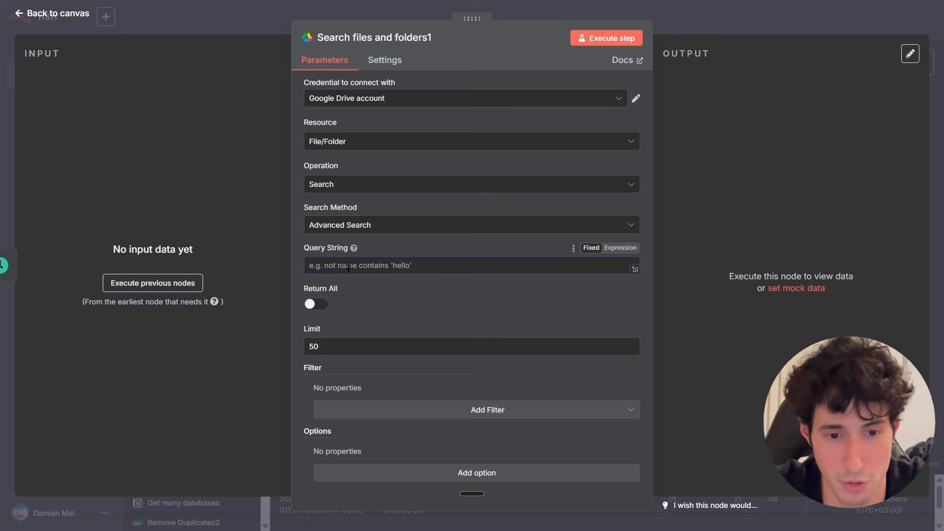
Set the query string to mimeType = 'application/vnd.google-apps.spreadsheet' and turn on Return All.
click(386, 266)
text(mimeType = 'application/vnd.google-apps.spreadsheet')
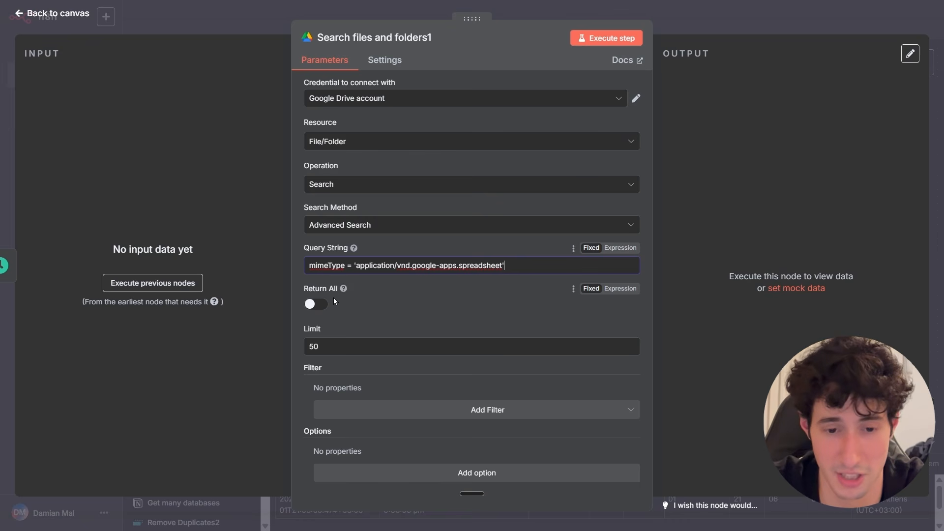
click(318, 305)
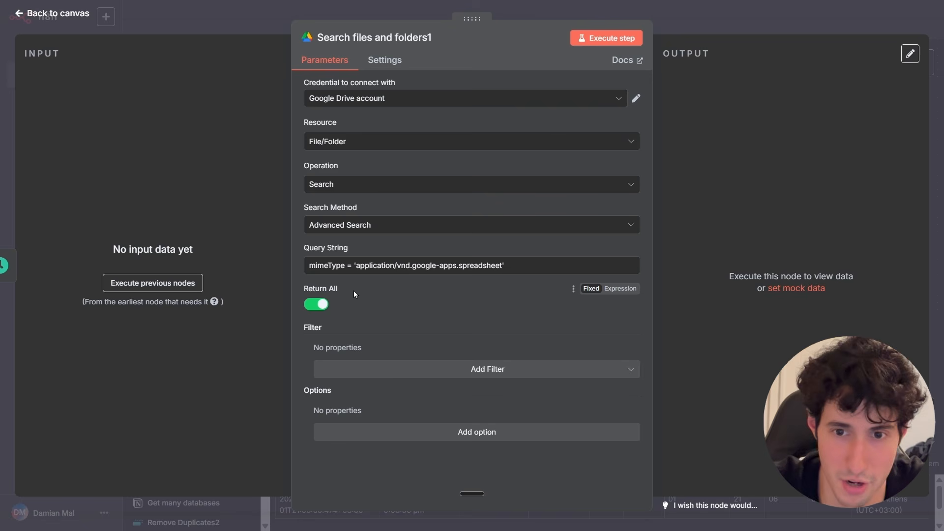
Execute the search step, inspect its output in schema view, and return to the canvas.
click(591, 43)
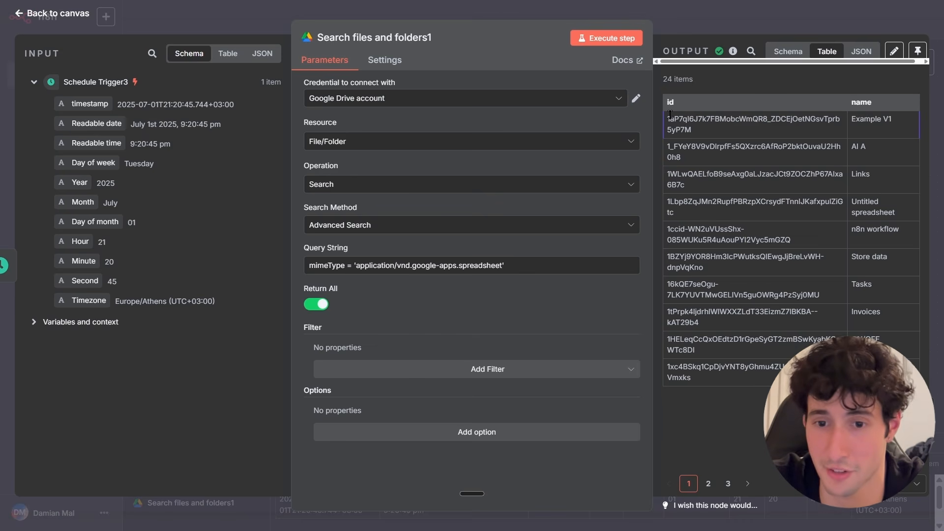
drag(677, 125, 776, 240)
click(765, 216)
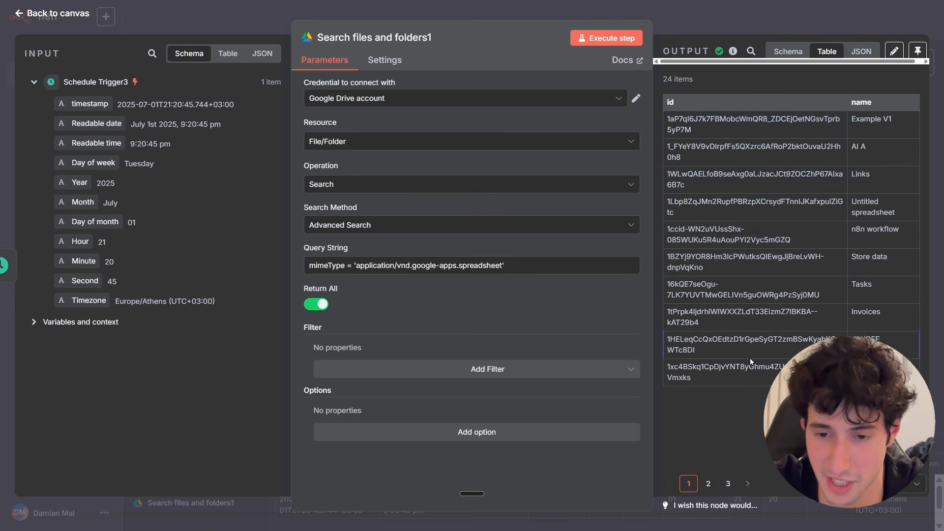
click(783, 51)
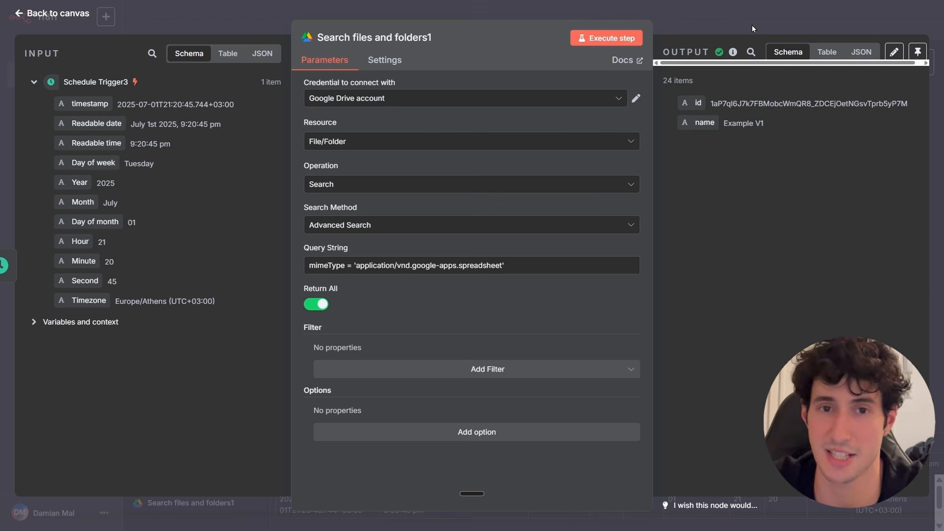
click(752, 25)
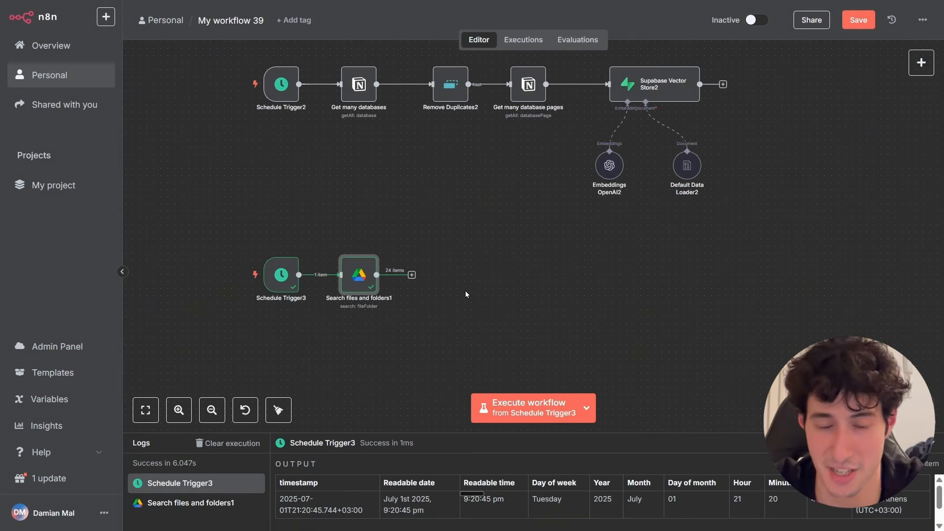
Copy Remove Duplicates2 and paste it after Search files and folders1 on the Google Drive branch.
scroll(458, 266, up, 2)
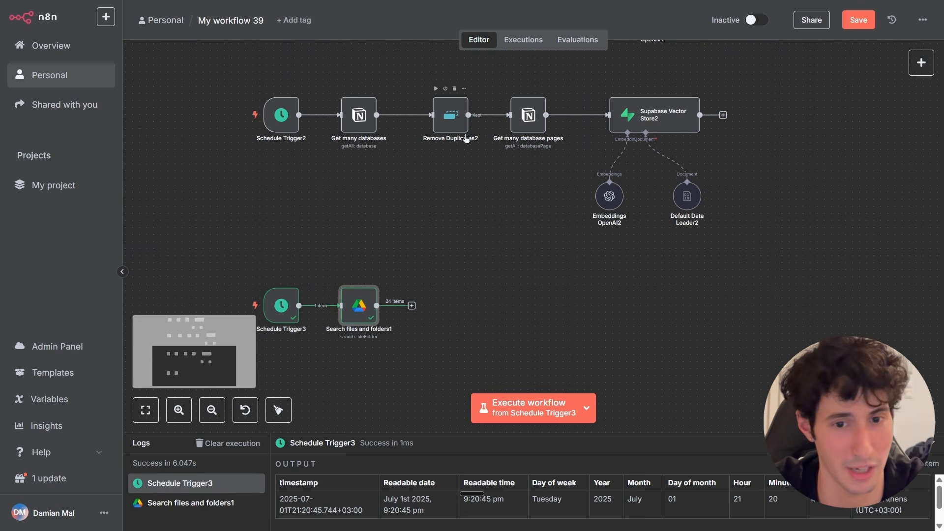
right_click(451, 132)
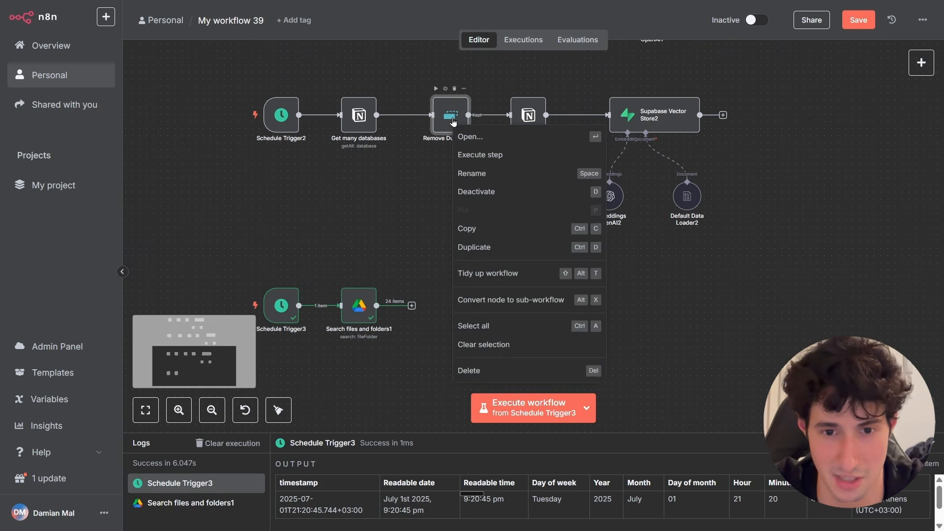
click(479, 228)
key(ctrl+v)
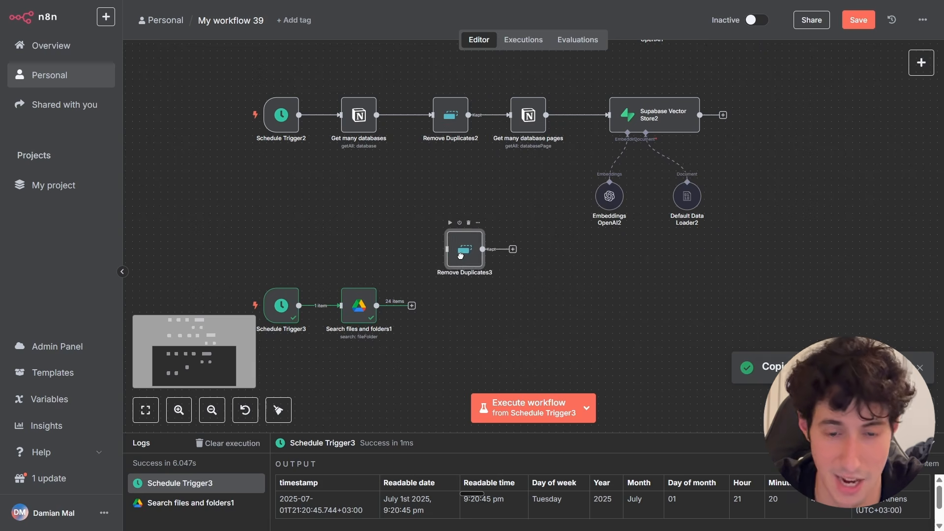
drag(446, 258, 446, 315)
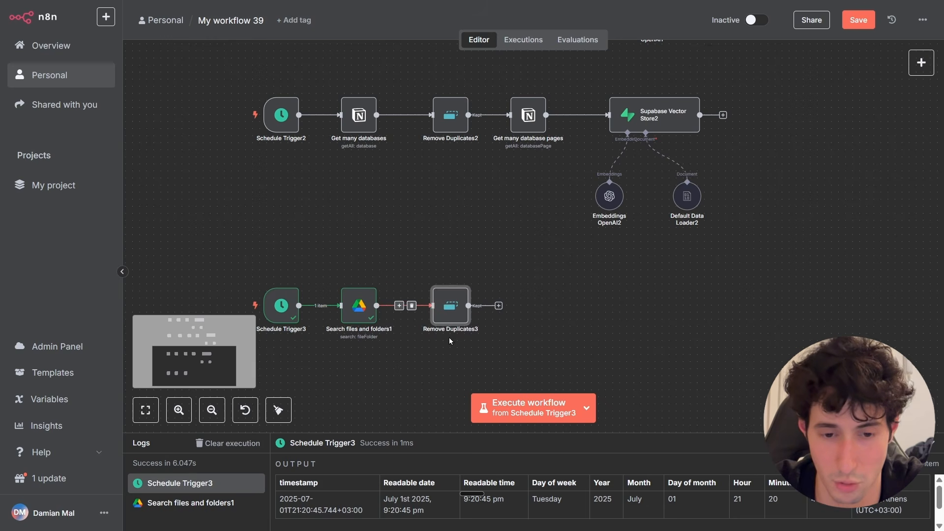
Execute Remove Duplicates3 and set its value to dedupe on to Google sheets.
double_click(452, 305)
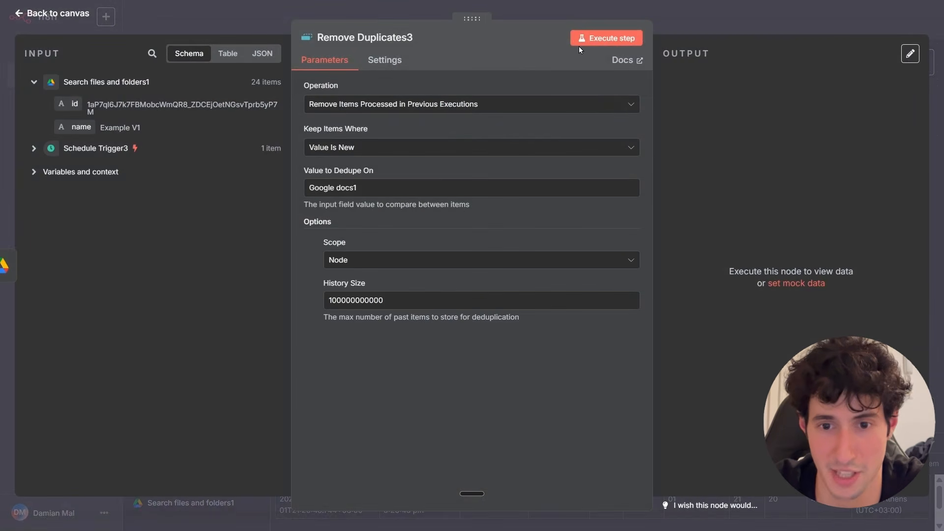
click(588, 43)
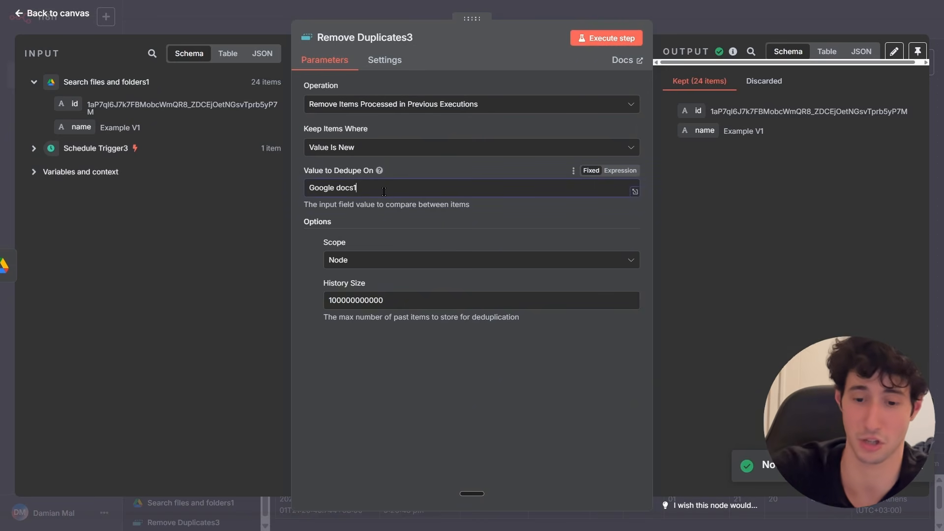
key(BackSpace)
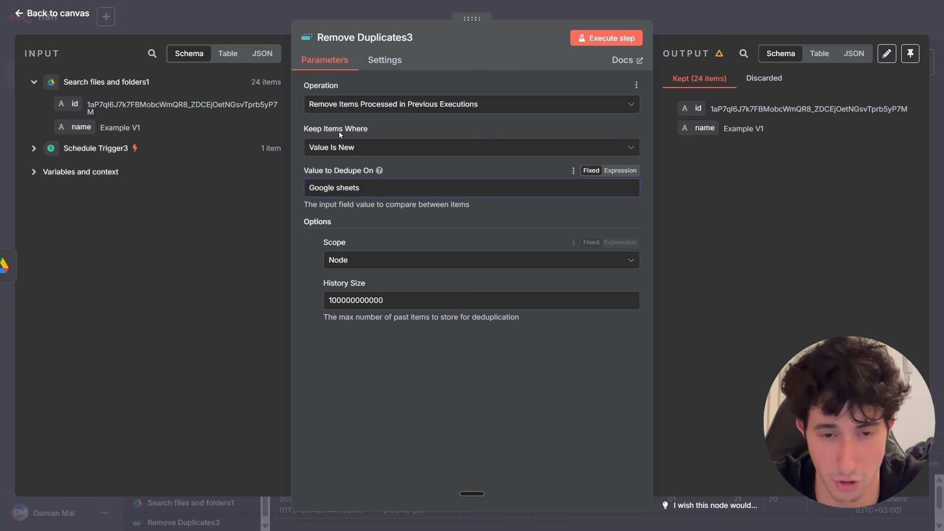
click(688, 30)
Set Remove Duplicates2's value to dedupe on to Notion.
scroll(447, 263, up, 2)
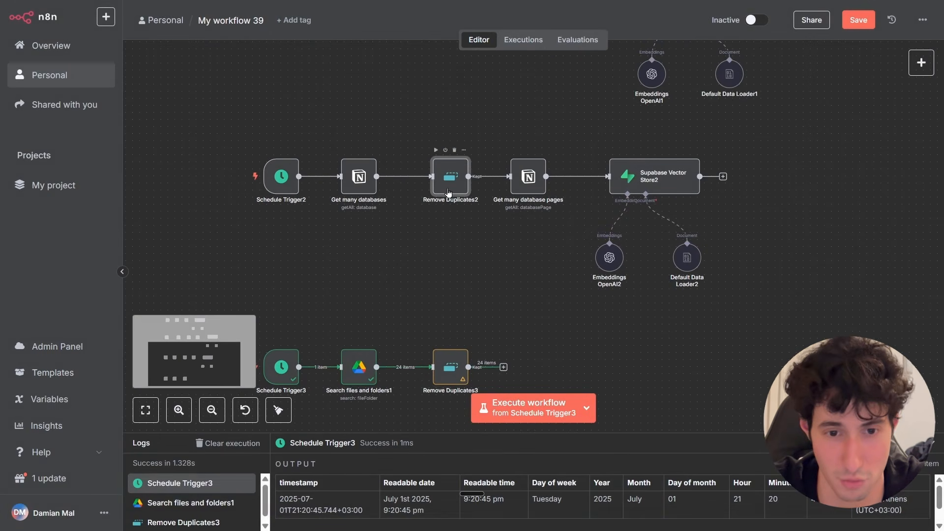
double_click(448, 192)
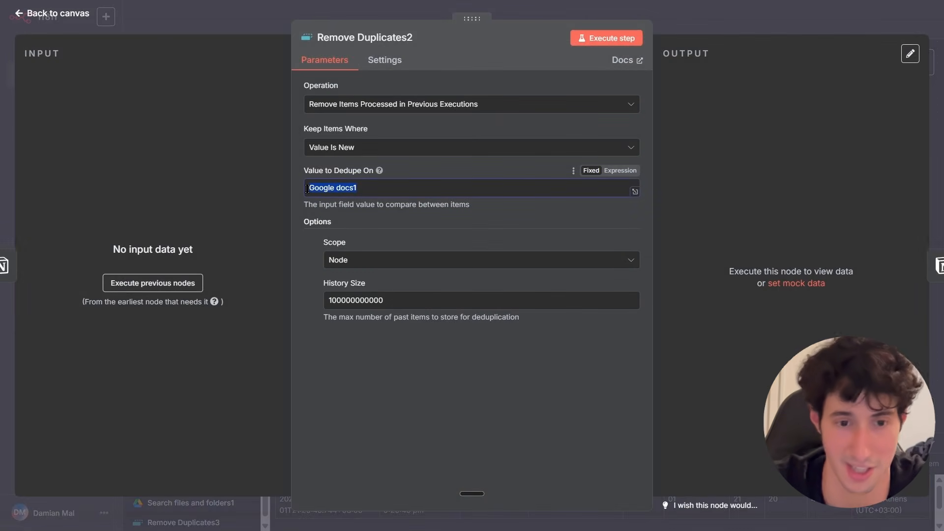
key(BackSpace)
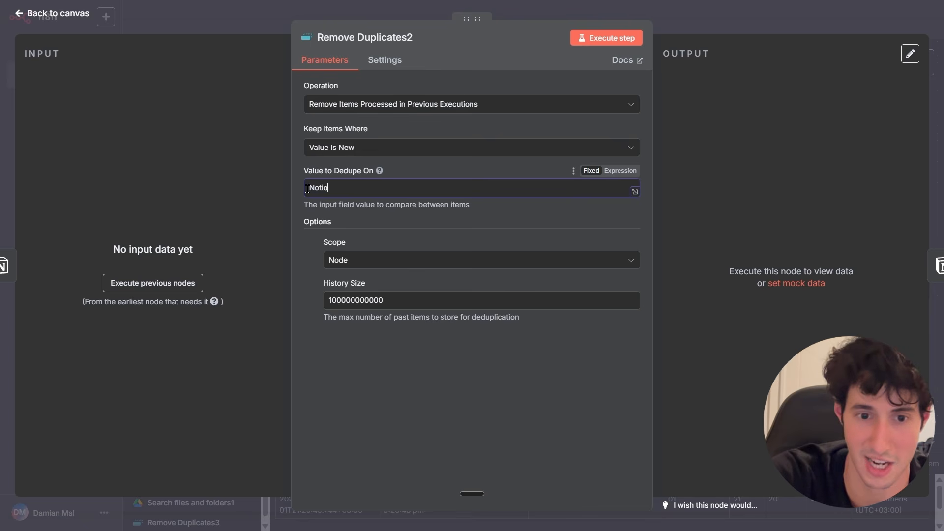
click(687, 32)
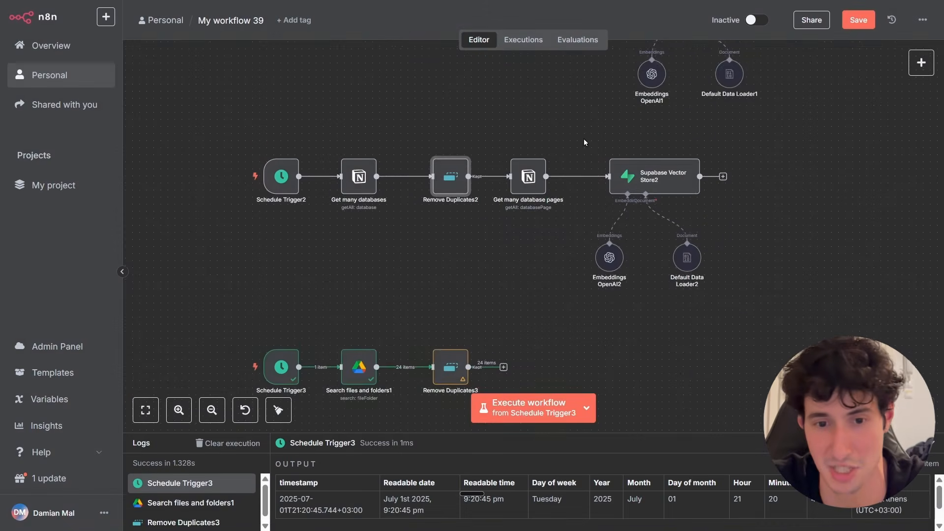
Add a Google Sheets Get row(s) in sheet action after Remove Duplicates3.
scroll(459, 196, down, 4)
scroll(473, 70, up, 2)
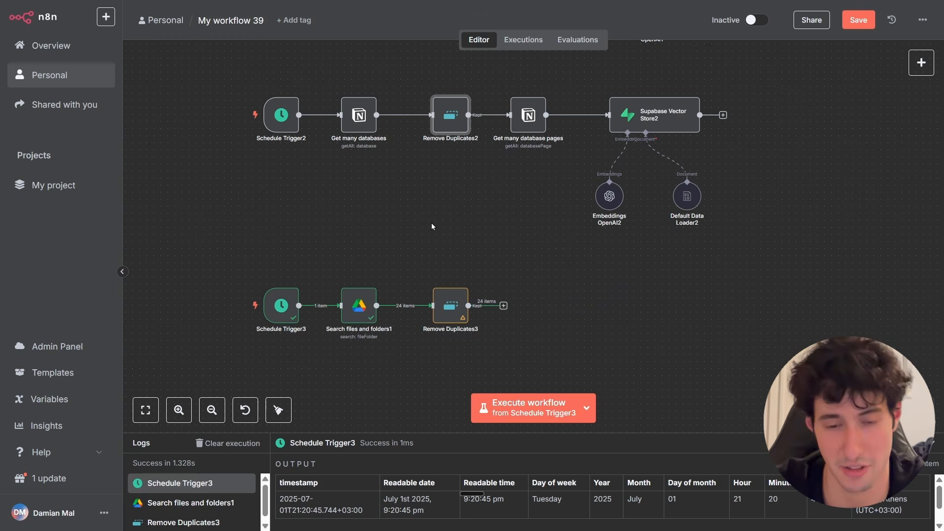
click(504, 305)
text(google sheet)
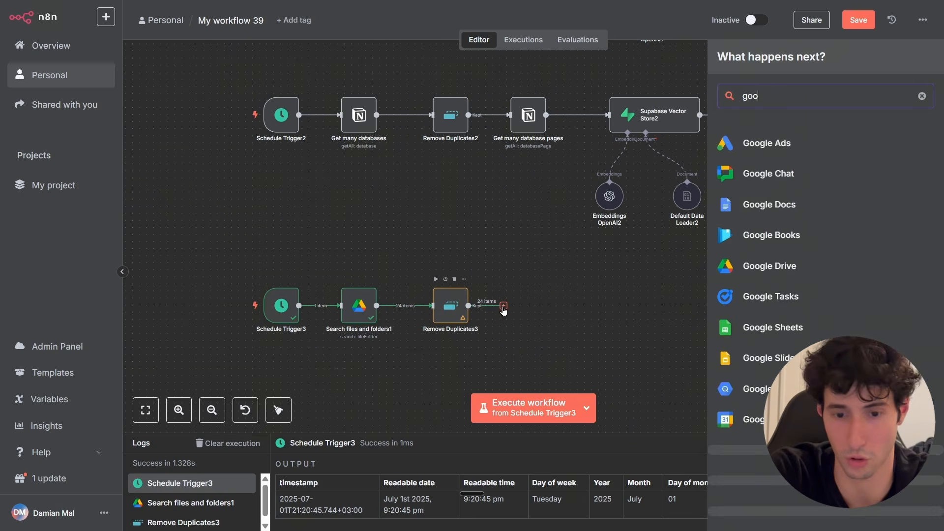
key(Return)
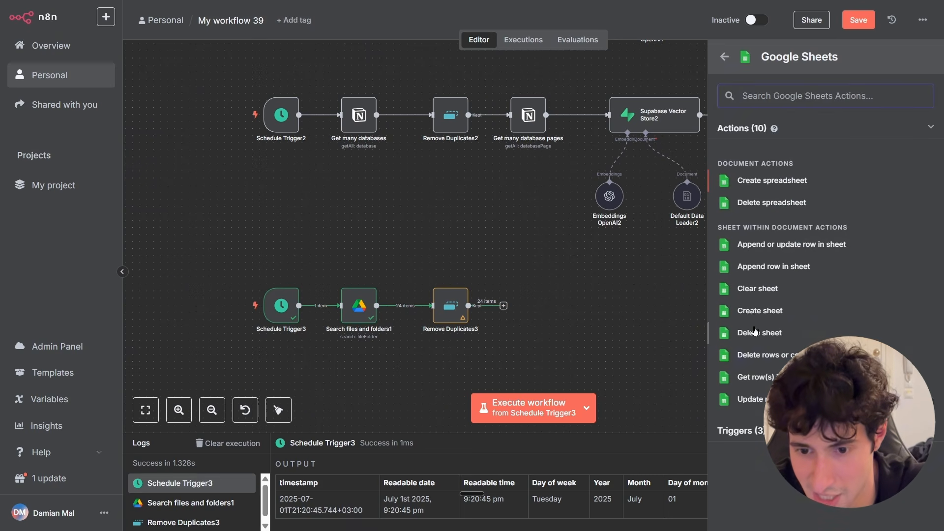
click(762, 378)
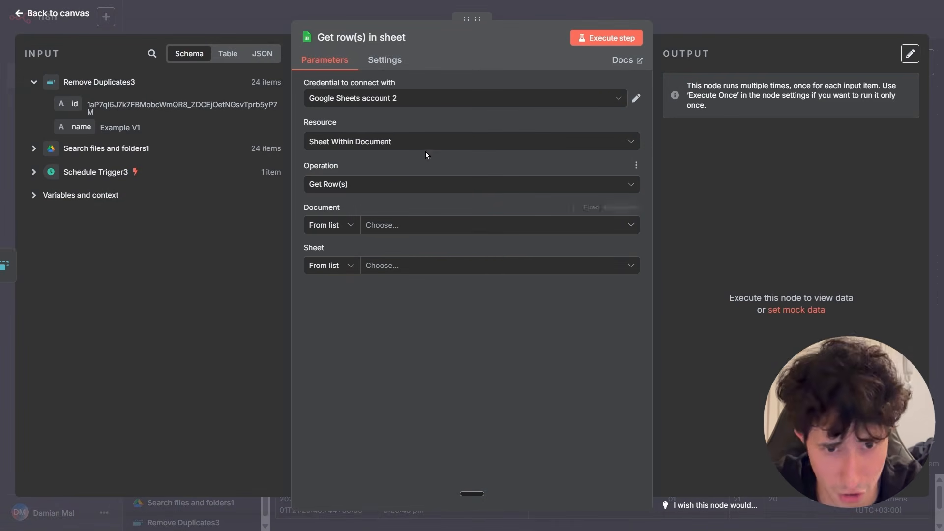
Set the document to By ID using the incoming id field, and choose Sheet1 as the sheet.
click(378, 143)
click(378, 143)
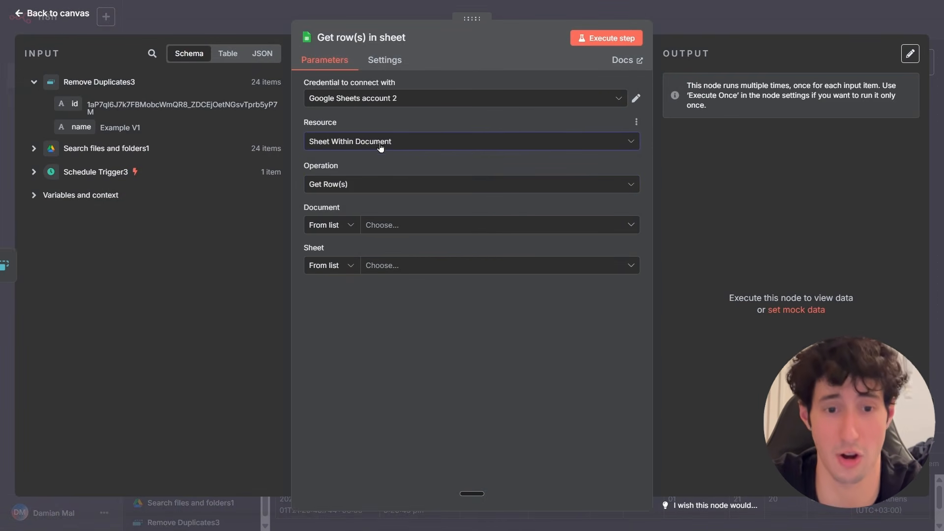
click(364, 189)
click(364, 191)
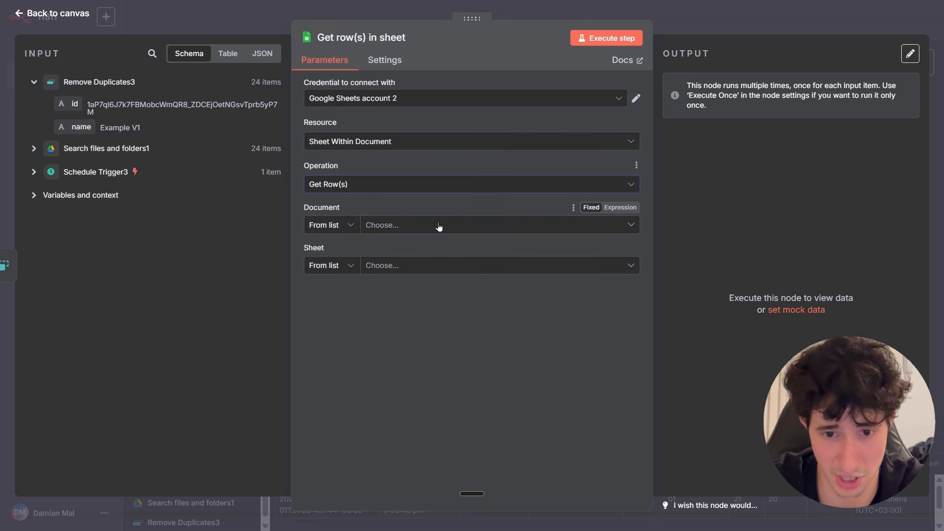
click(340, 226)
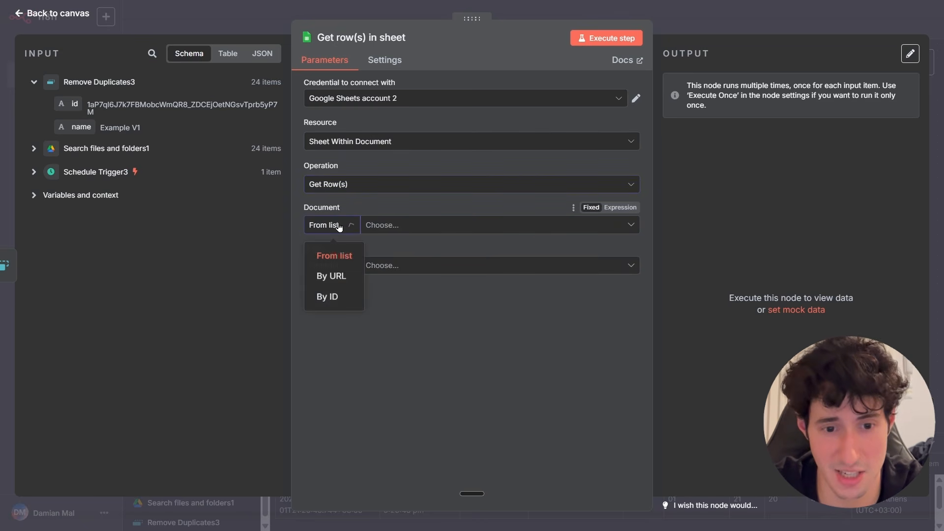
click(327, 298)
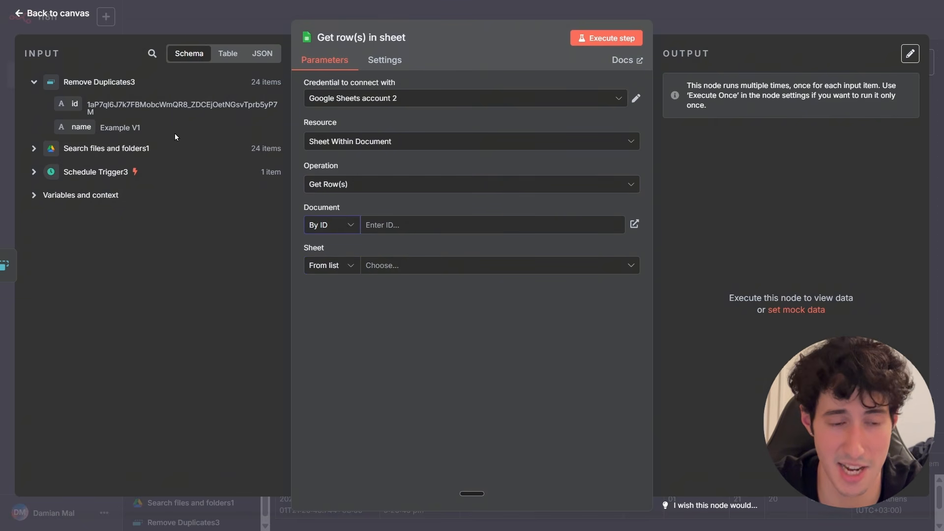
drag(87, 105, 127, 112)
click(128, 111)
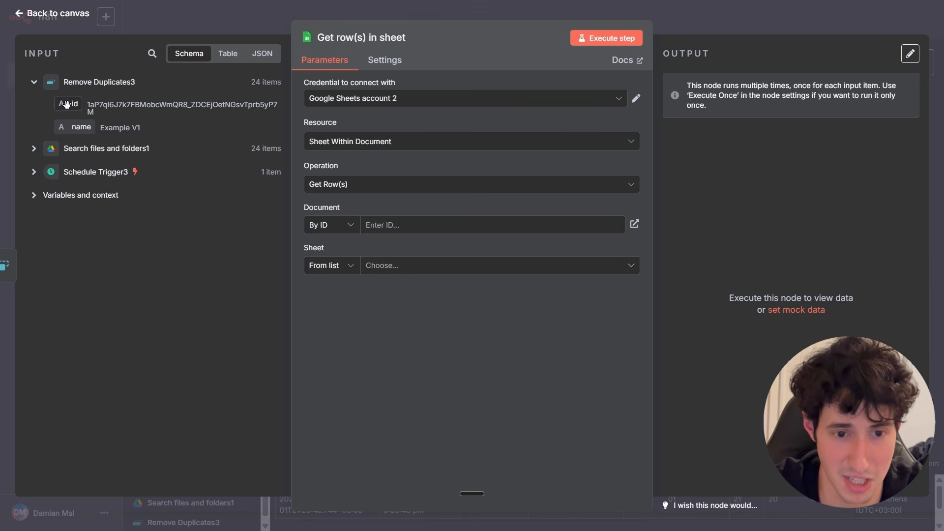
drag(67, 105, 386, 226)
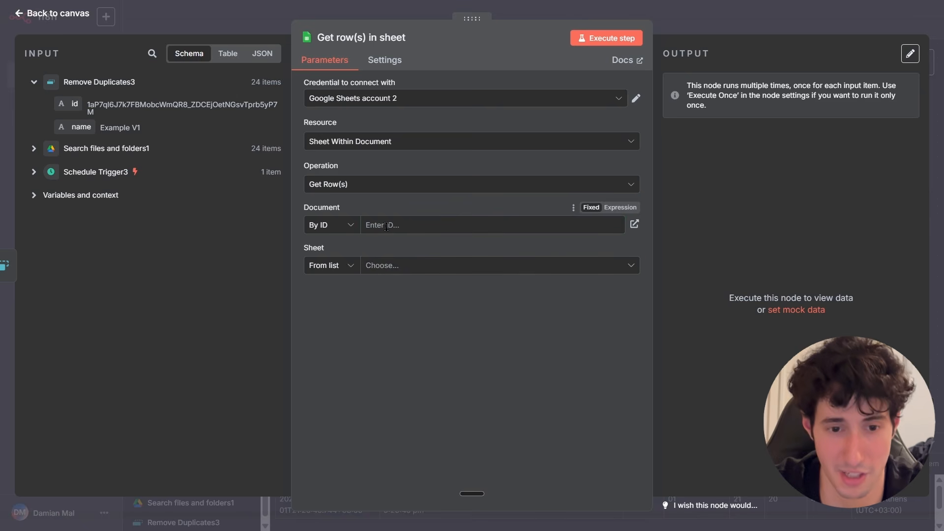
click(415, 278)
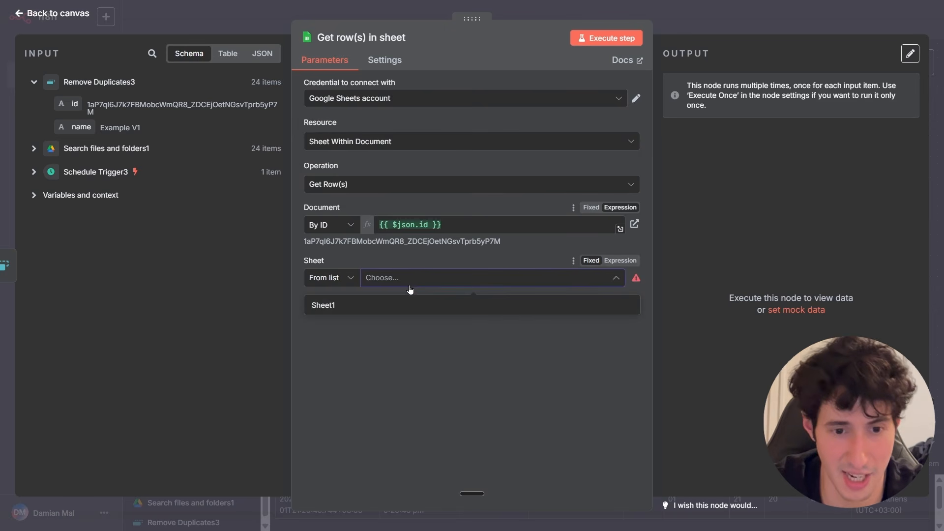
click(323, 305)
key(Escape)
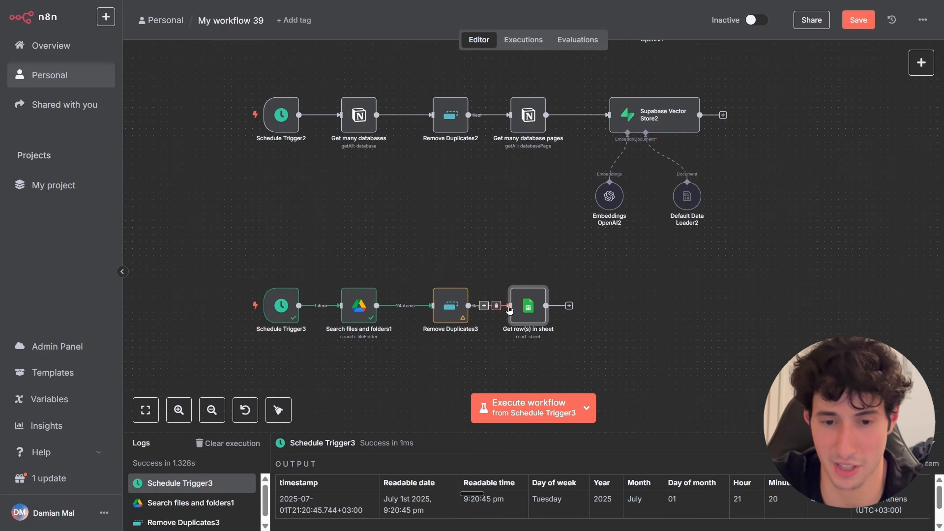
right_click(530, 260)
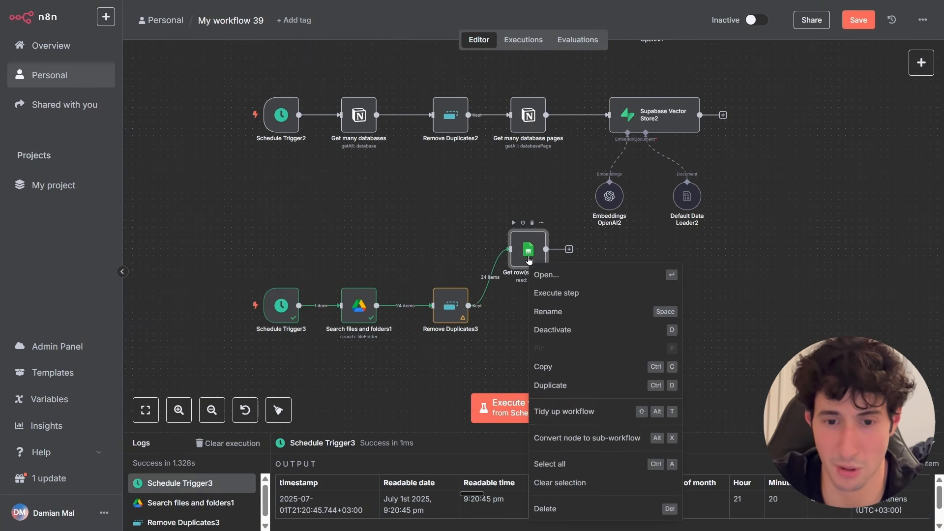
click(551, 362)
key(ctrl+v)
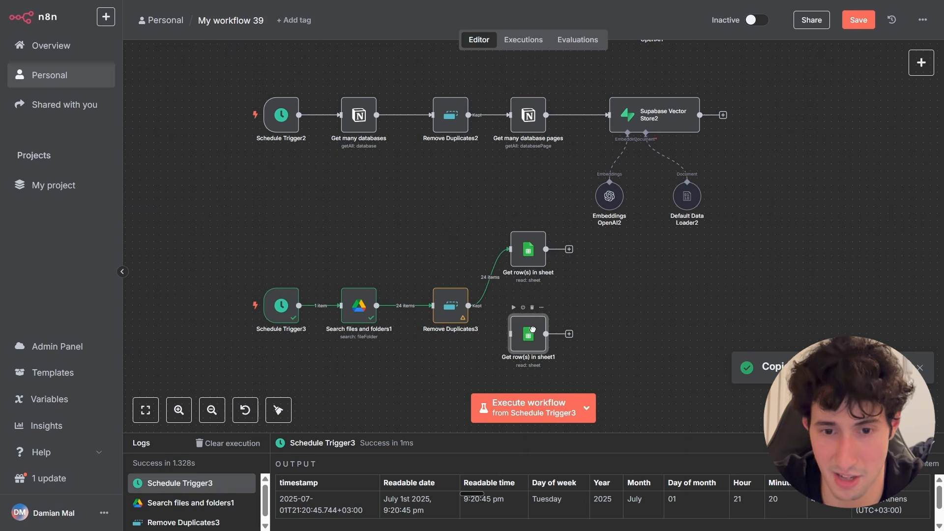
drag(469, 305, 495, 328)
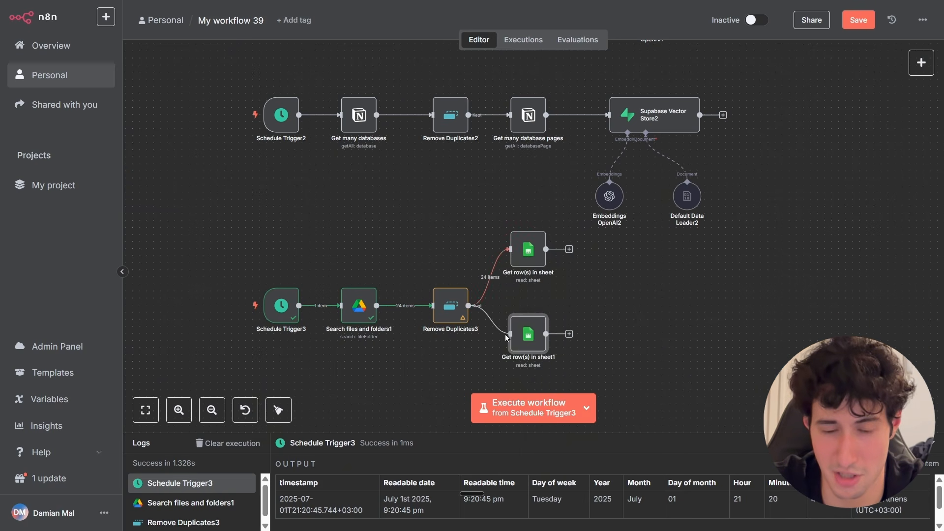
double_click(530, 341)
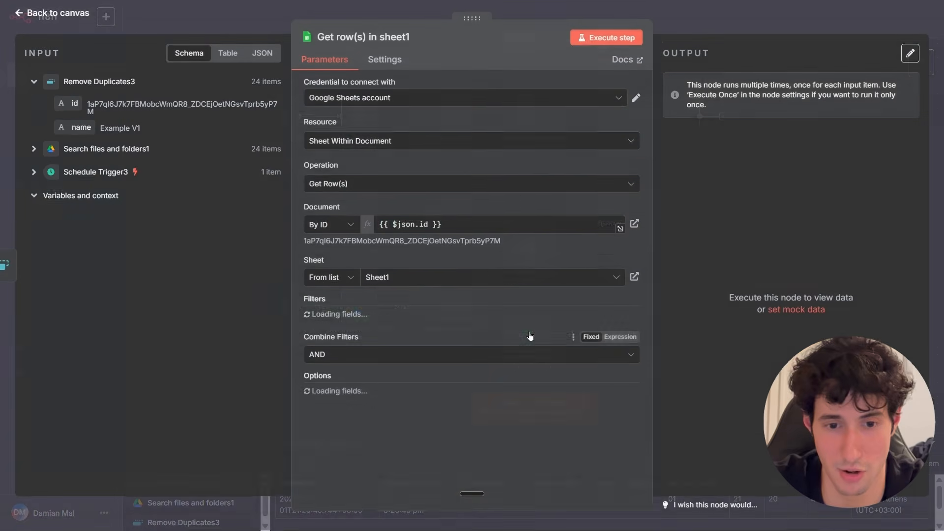
click(409, 282)
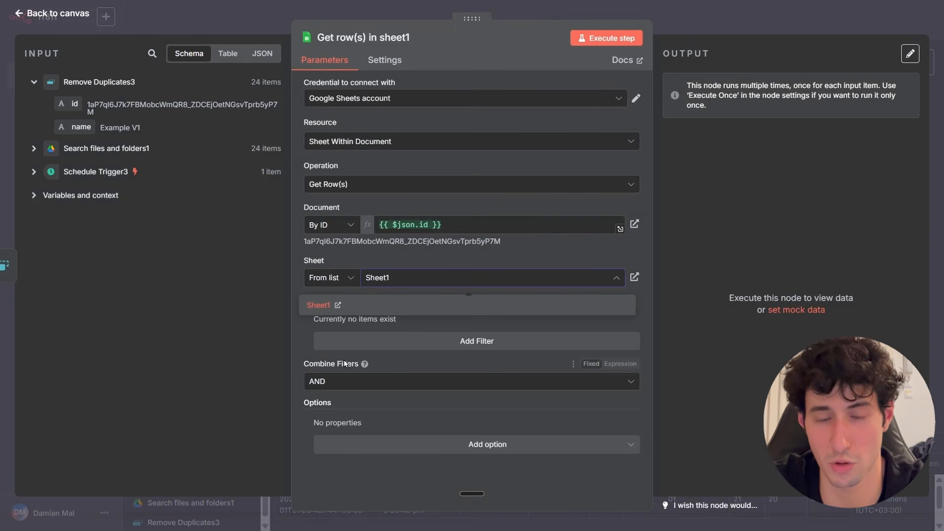
click(669, 25)
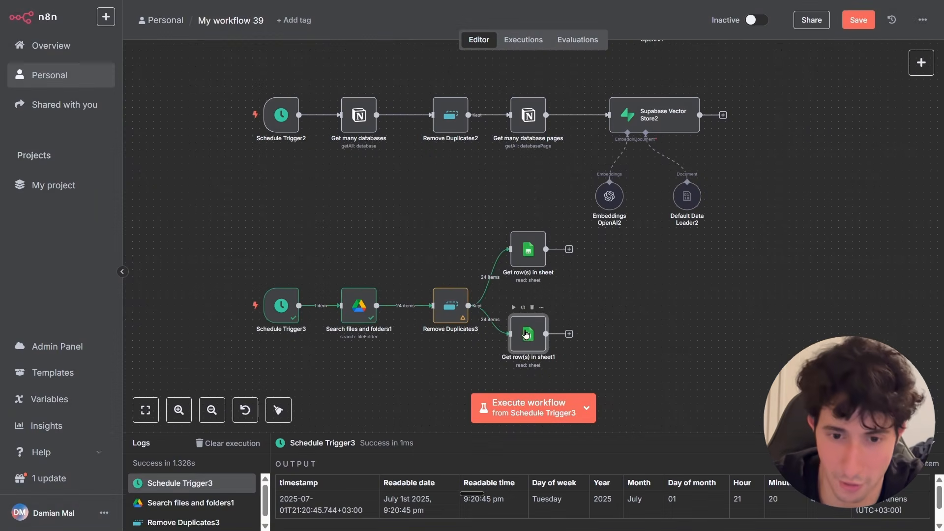
drag(515, 330, 546, 317)
click(547, 308)
Move the Get row(s) in sheet node in line after Remove Duplicates3 and execute that step.
drag(529, 256, 535, 308)
double_click(536, 310)
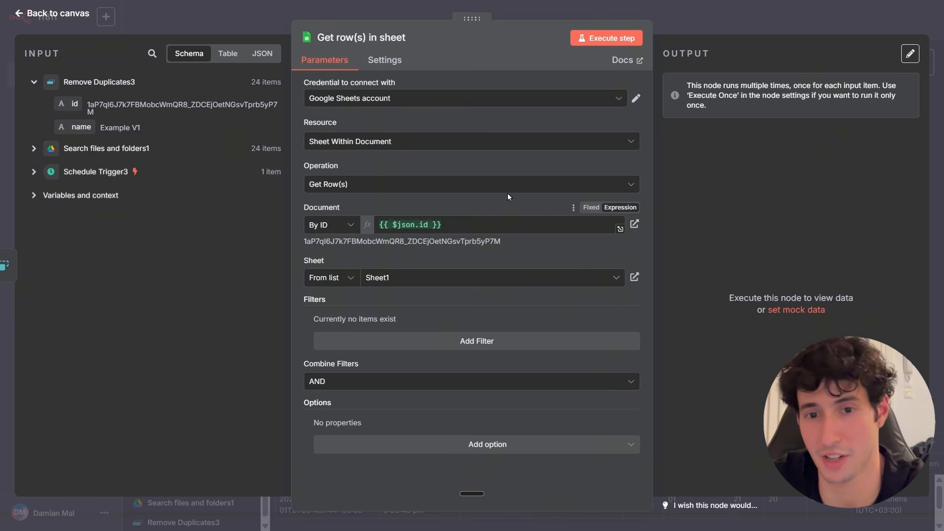
click(602, 45)
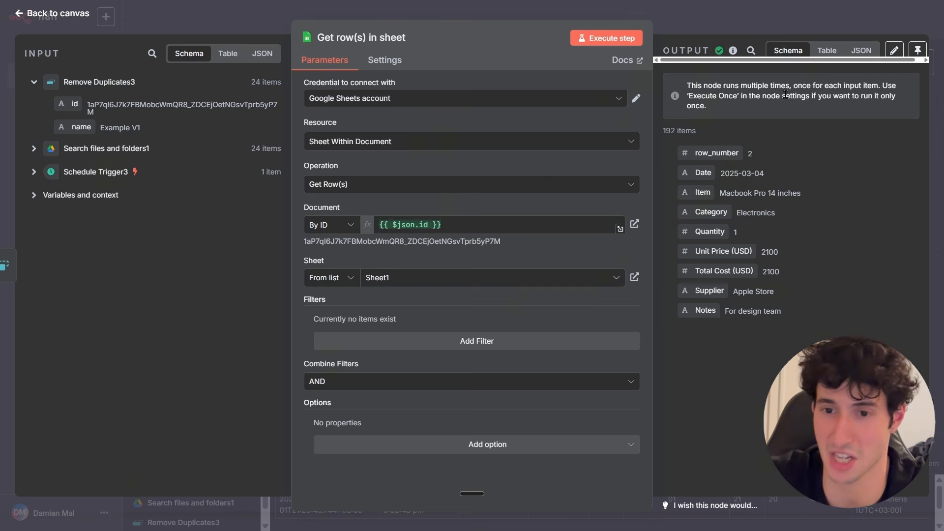
Inspect the Get row(s) in sheet output in table view, paging through the returned rows.
click(824, 54)
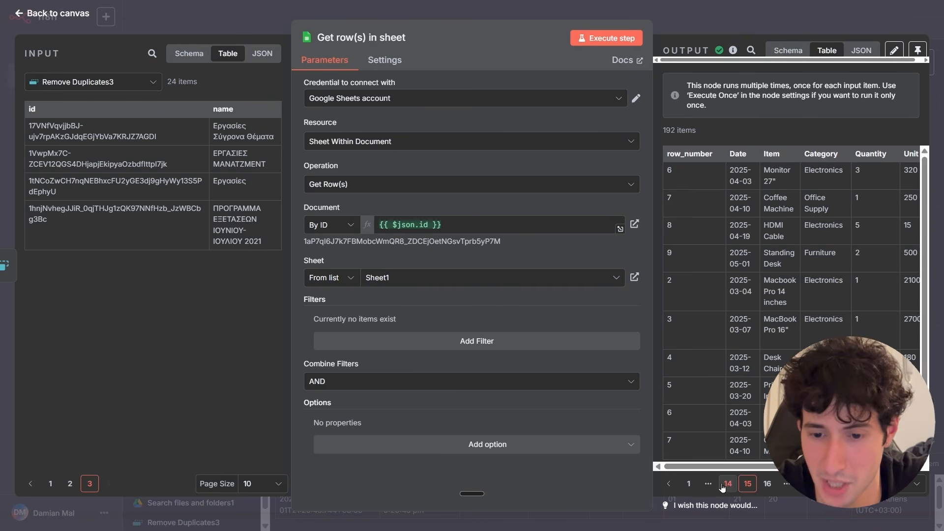
click(697, 484)
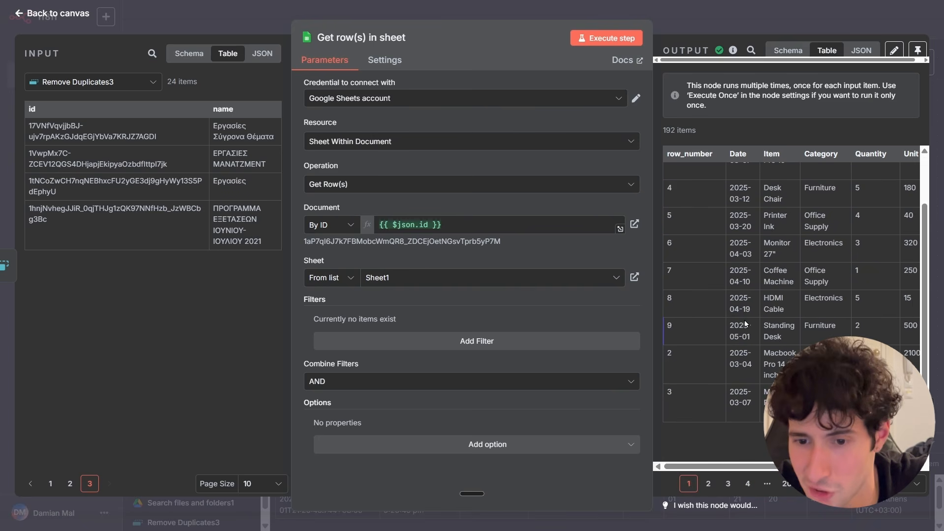
click(709, 484)
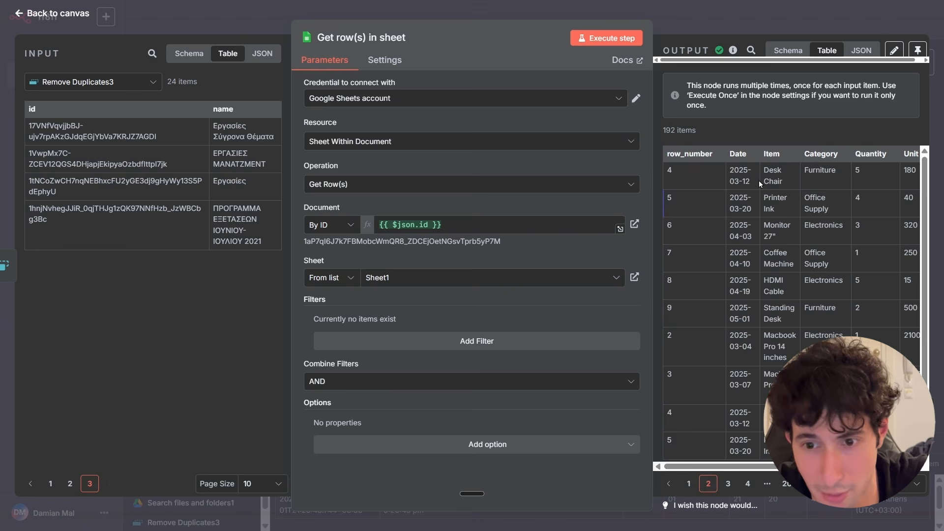
click(728, 484)
scroll(745, 258, down, 1)
click(747, 484)
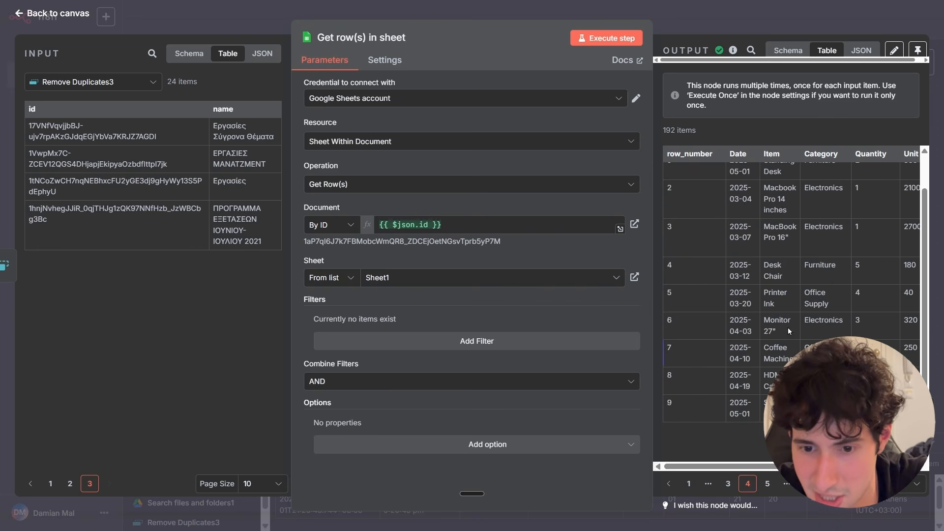
click(767, 483)
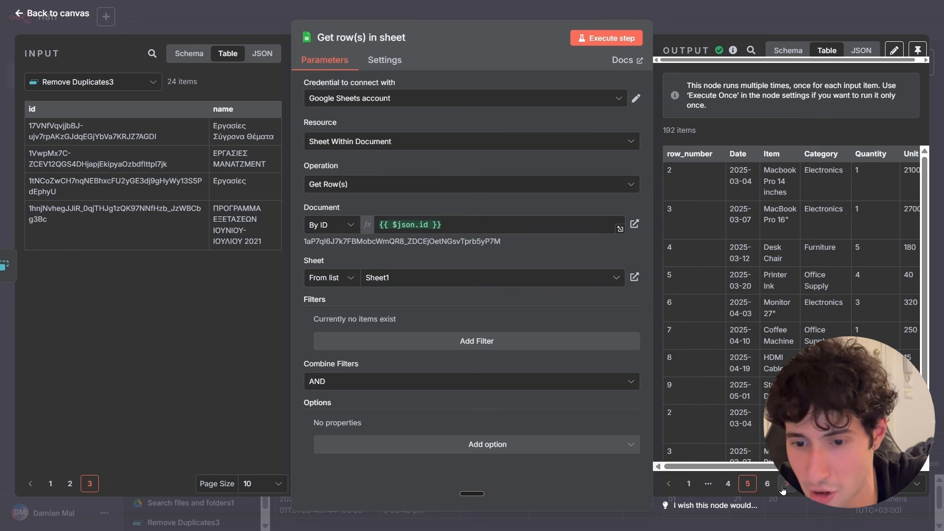
click(806, 484)
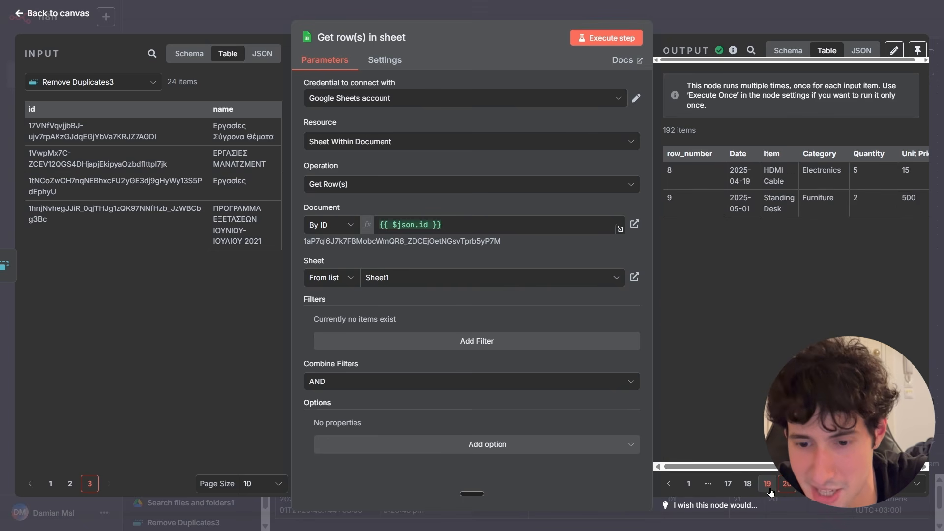
click(749, 483)
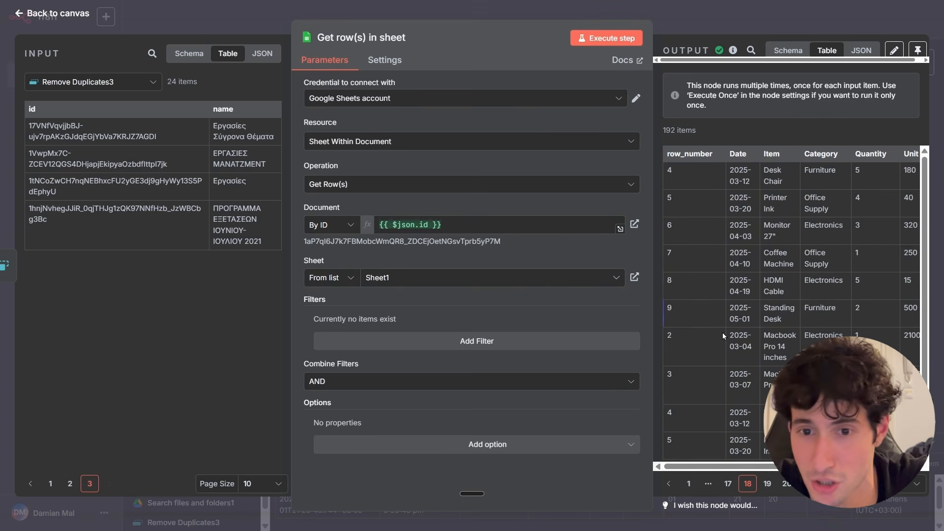
drag(167, 81, 220, 80)
click(221, 79)
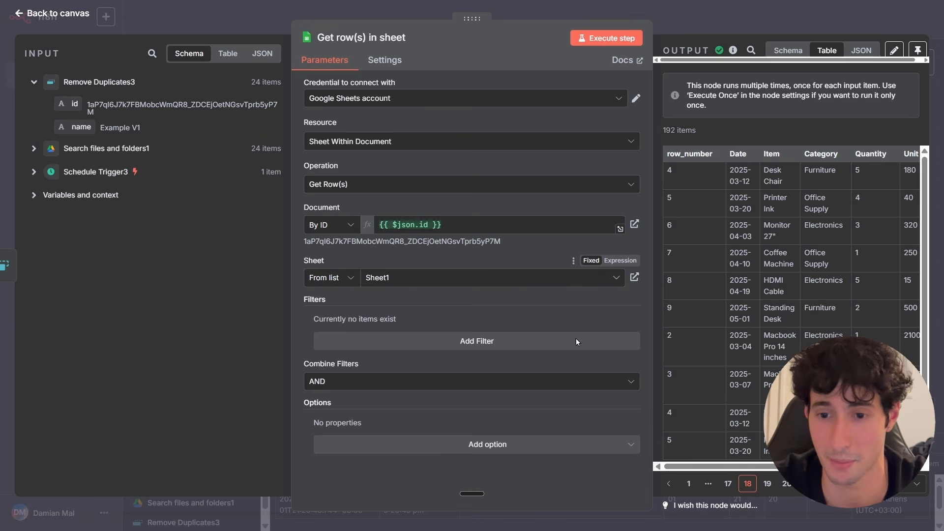
scroll(706, 474, right, 2)
click(728, 483)
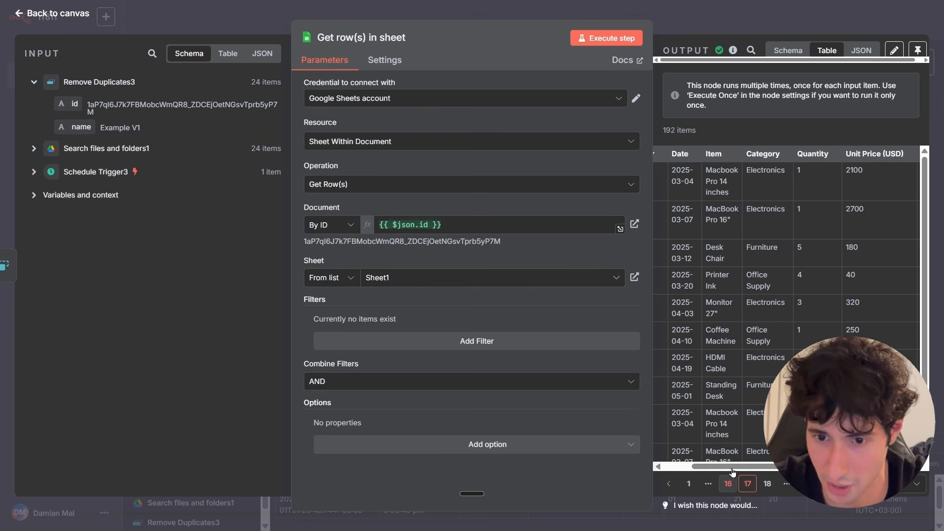
scroll(724, 449, down, 2)
click(728, 483)
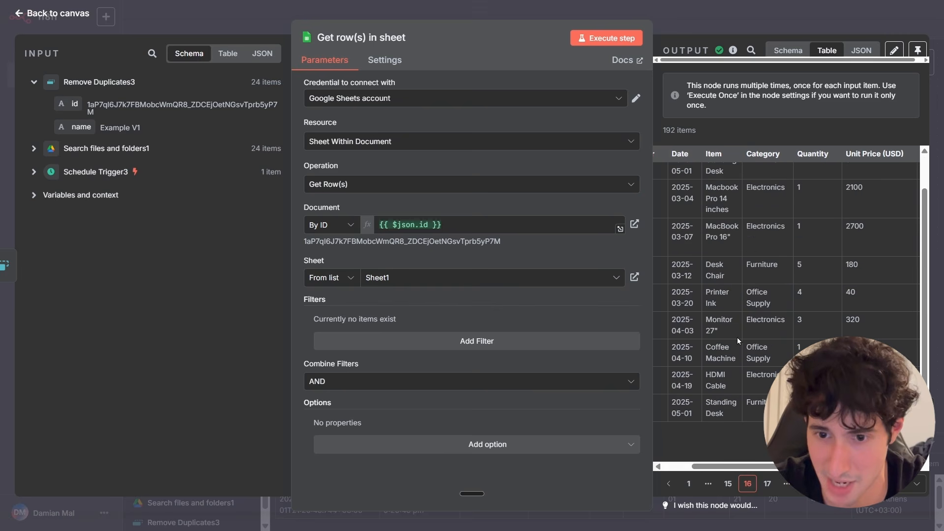
click(728, 484)
Switch to Google Sheets to review the Example V1 spreadsheet and the recent sheets list, then return to n8n.
scroll(739, 310, up, 2)
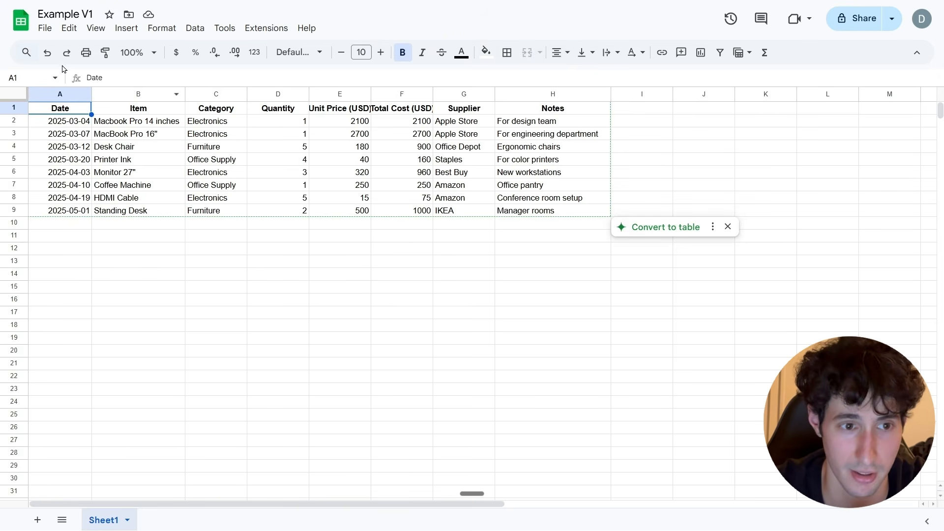
click(22, 28)
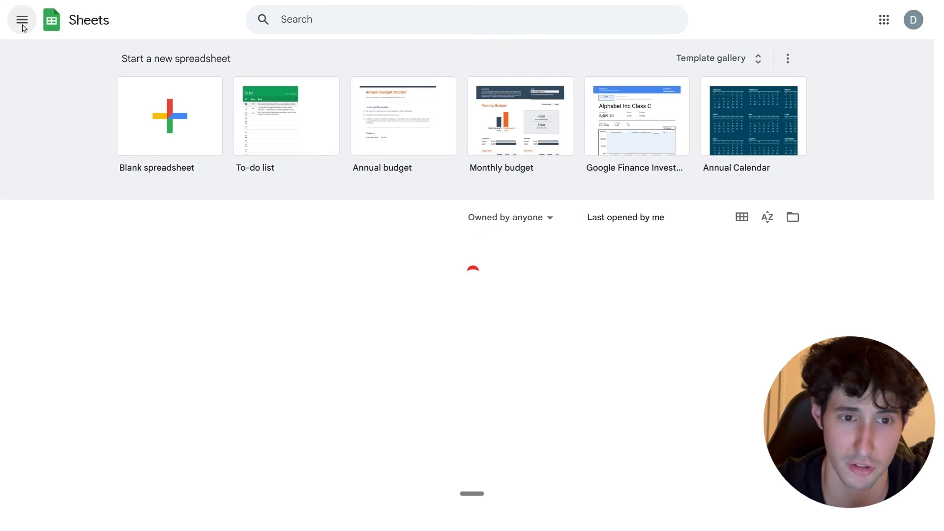
scroll(145, 315, down, 3)
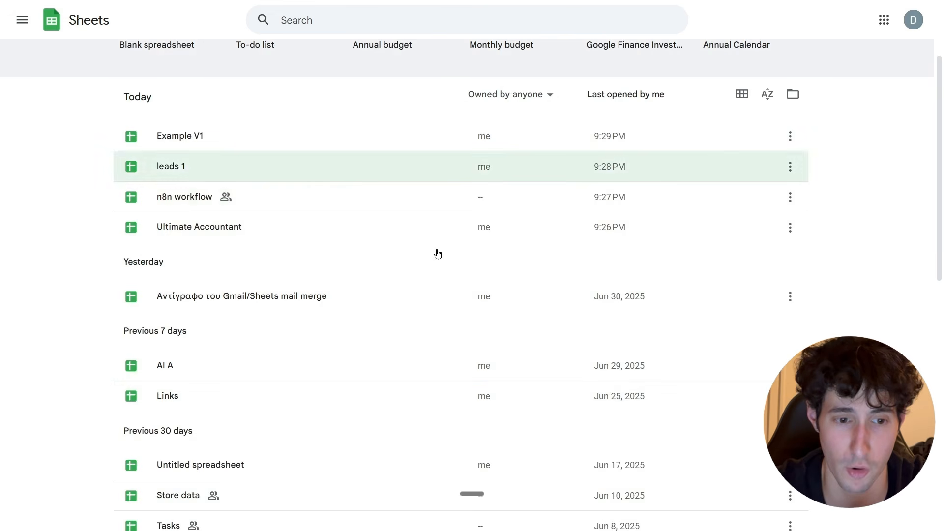
scroll(293, 433, down, 1)
scroll(93, 300, up, 1)
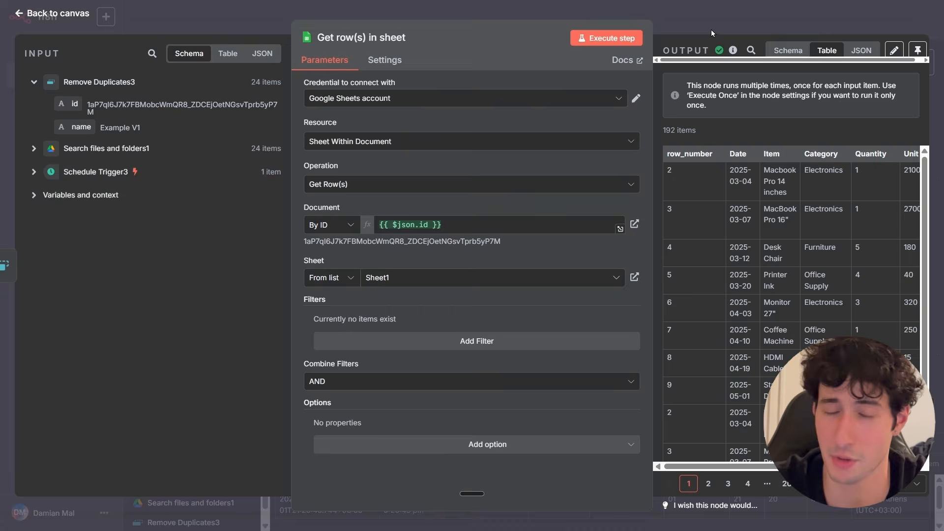
click(711, 30)
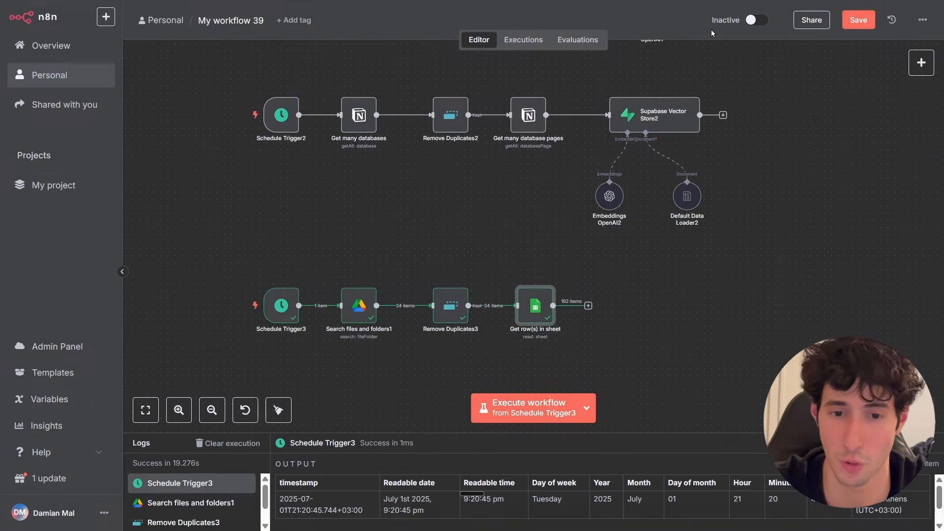
Move the Get row(s) in sheet node aside and add a Loop Over Items node after it.
drag(527, 317, 639, 320)
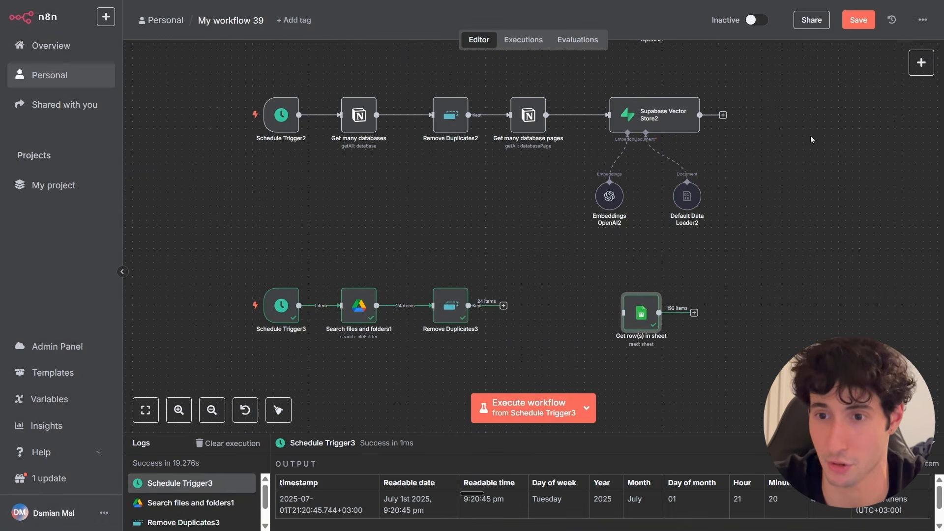
click(921, 69)
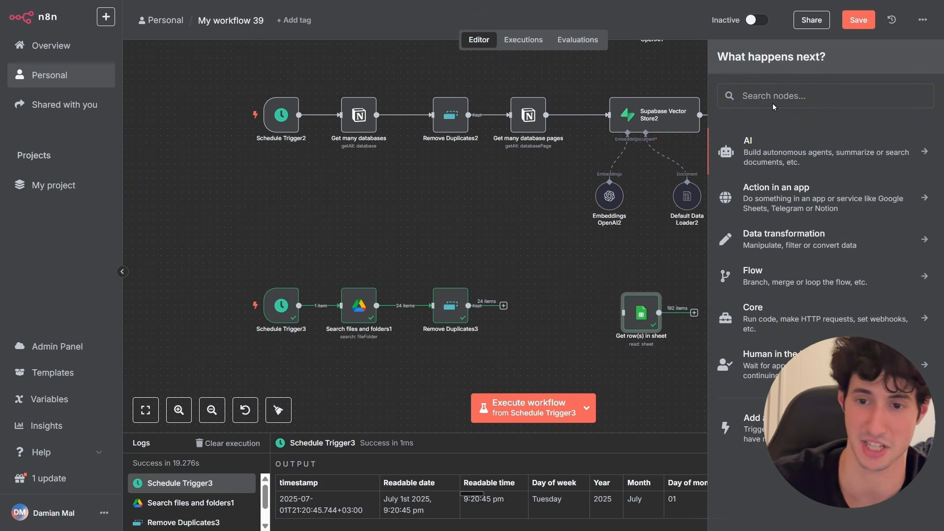
text(loop)
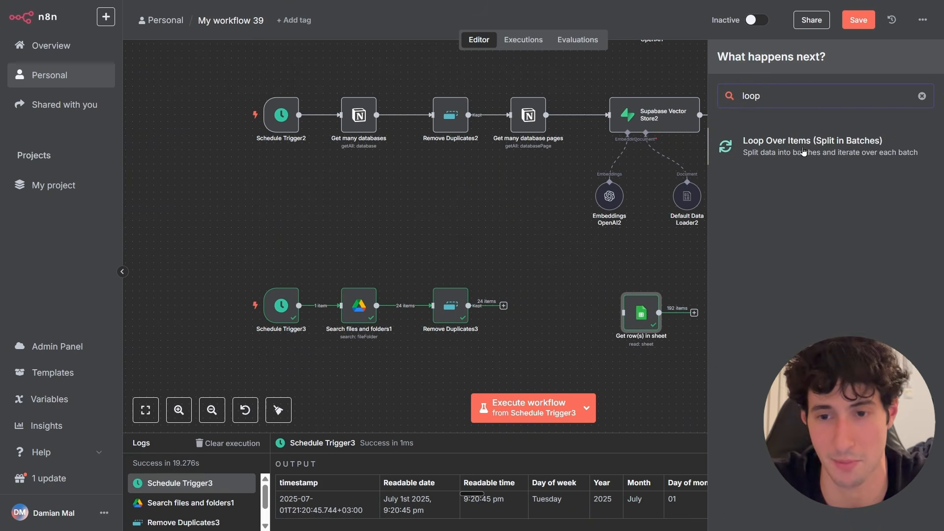
click(801, 151)
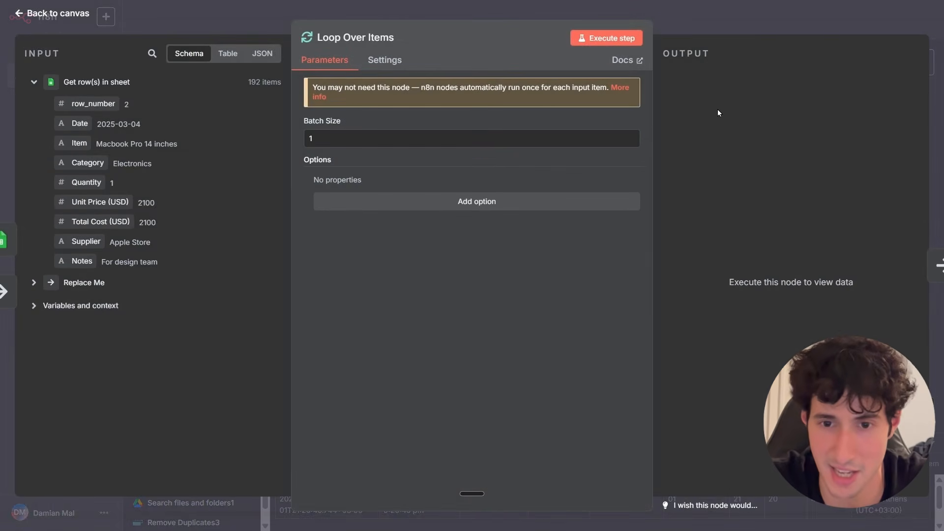
click(712, 25)
Move Loop Over Items ahead of Get row(s) in sheet and delete the Replace Me placeholder node.
scroll(701, 355, down, 5)
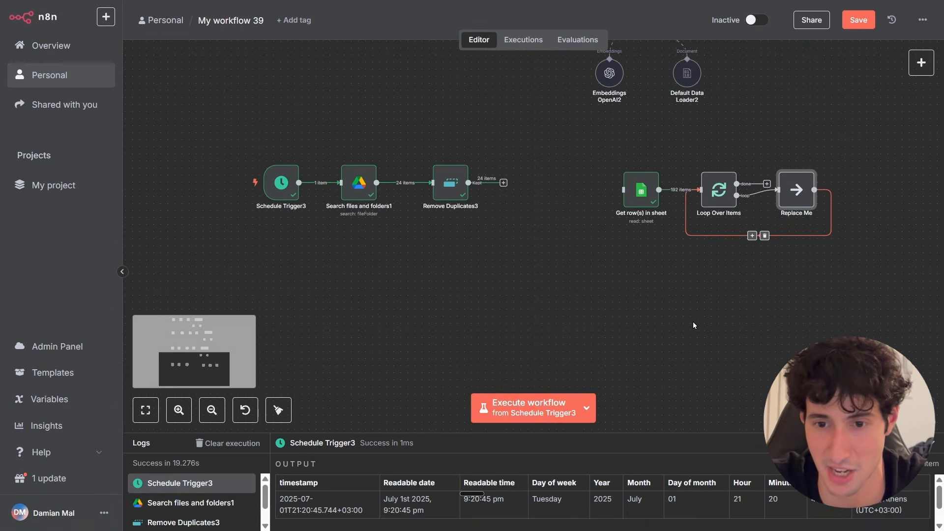
scroll(693, 320, up, 2)
drag(719, 251, 567, 235)
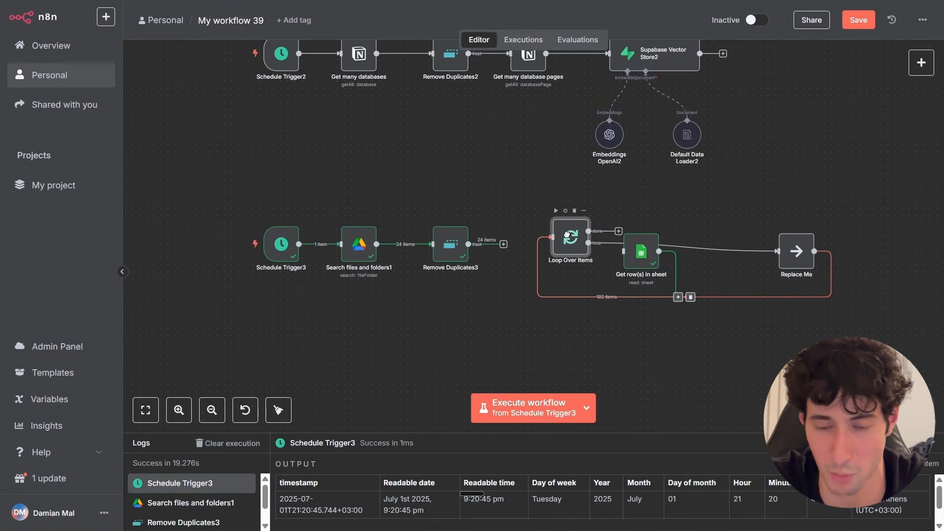
drag(633, 261, 782, 263)
click(656, 382)
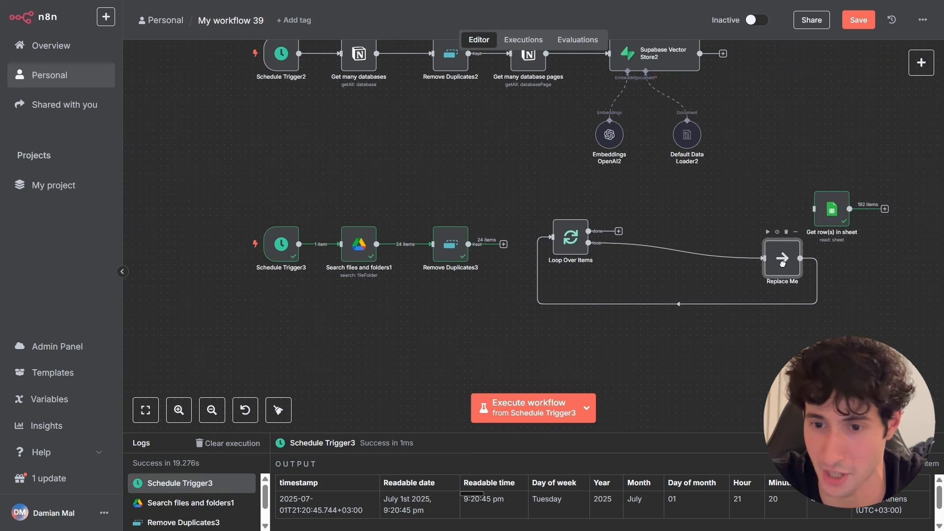
click(786, 232)
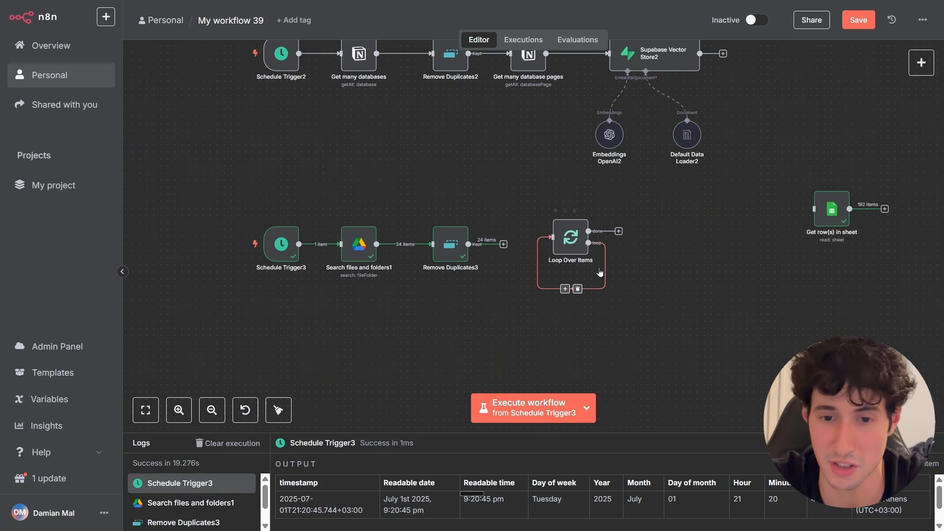
Position Loop Over Items after Remove Duplicates3 and place Get row(s) in sheet beside its outputs.
drag(562, 250, 545, 252)
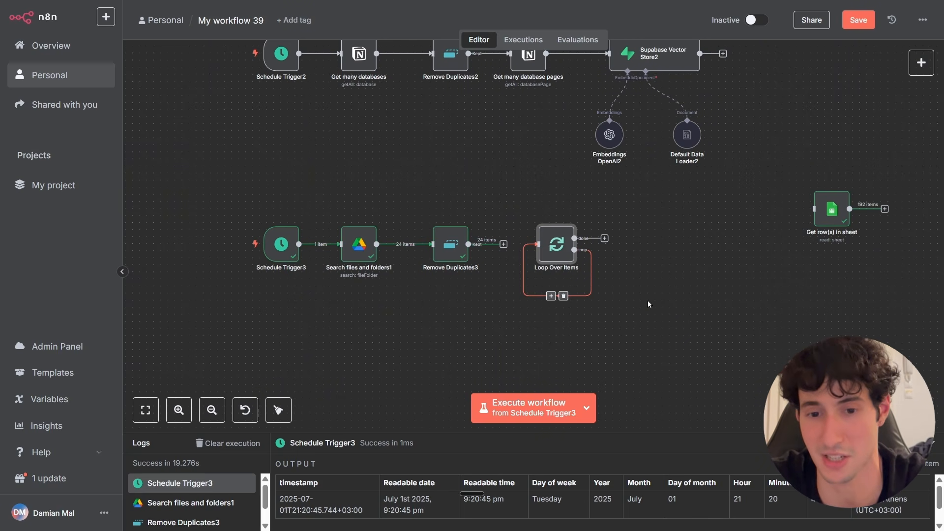
drag(831, 208, 685, 249)
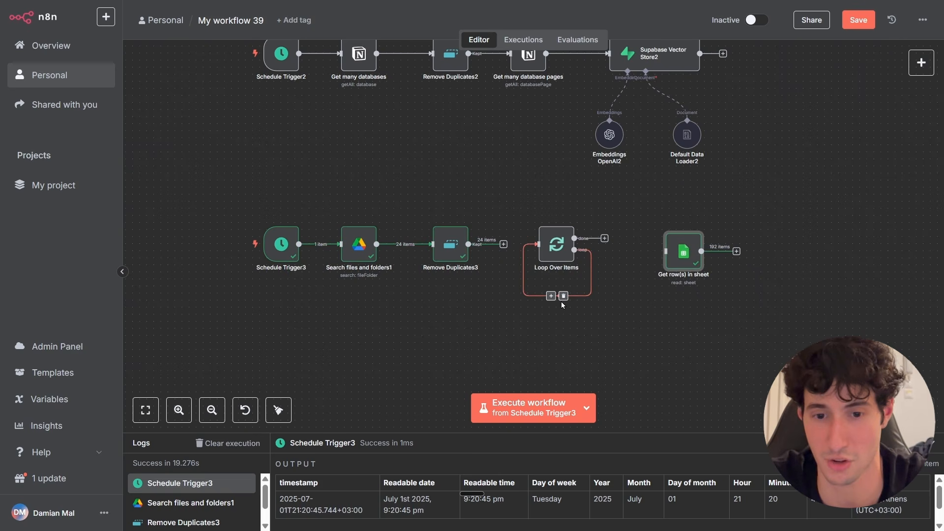
click(562, 252)
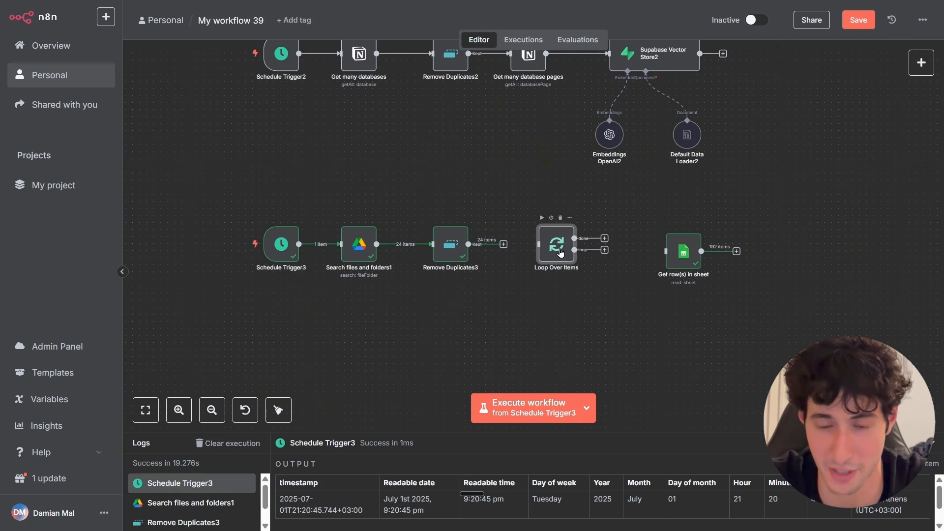
scroll(568, 270, up, 3)
scroll(564, 301, up, 2)
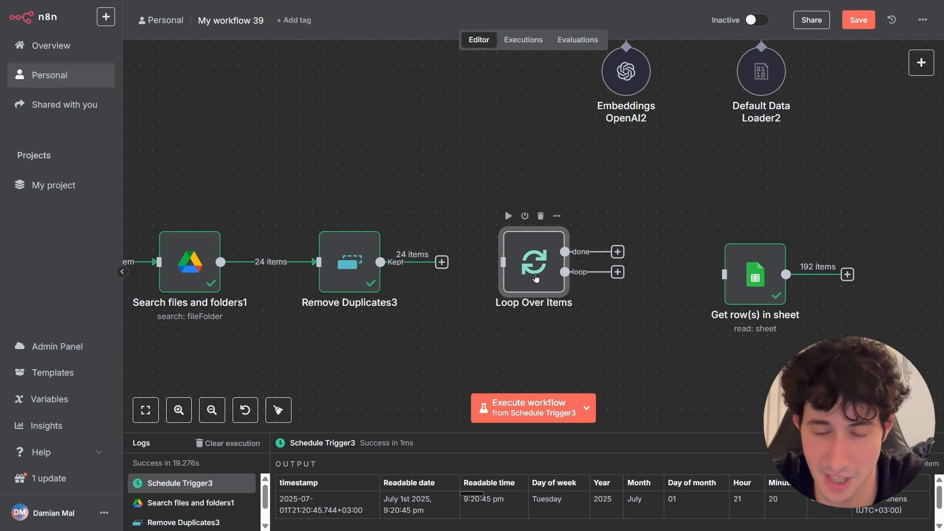
drag(618, 182, 743, 219)
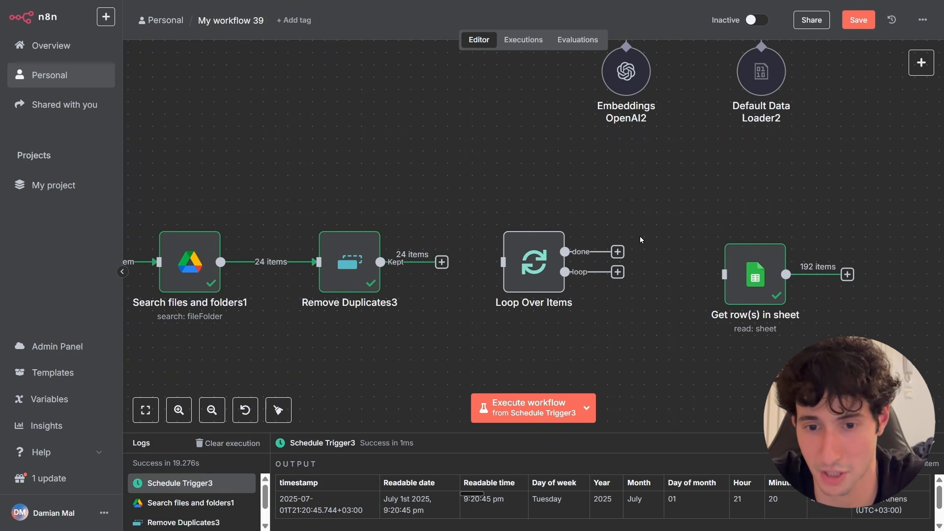
mouse_move(631, 204)
mouse_down()
mouse_move(619, 204)
mouse_move(645, 207)
mouse_up()
click(569, 199)
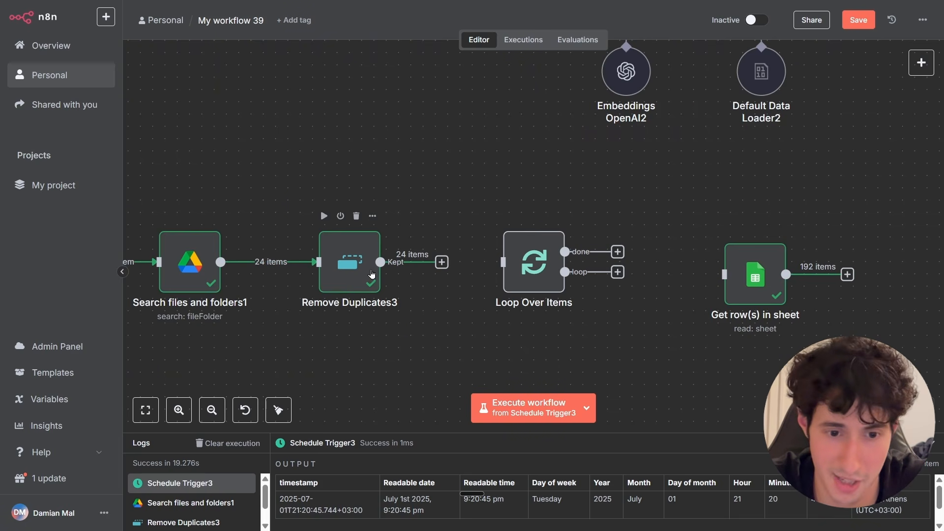
Connect Remove Duplicates3 into Loop Over Items and wire the loop branch through Get row(s) in sheet back into the loop.
drag(441, 261, 521, 276)
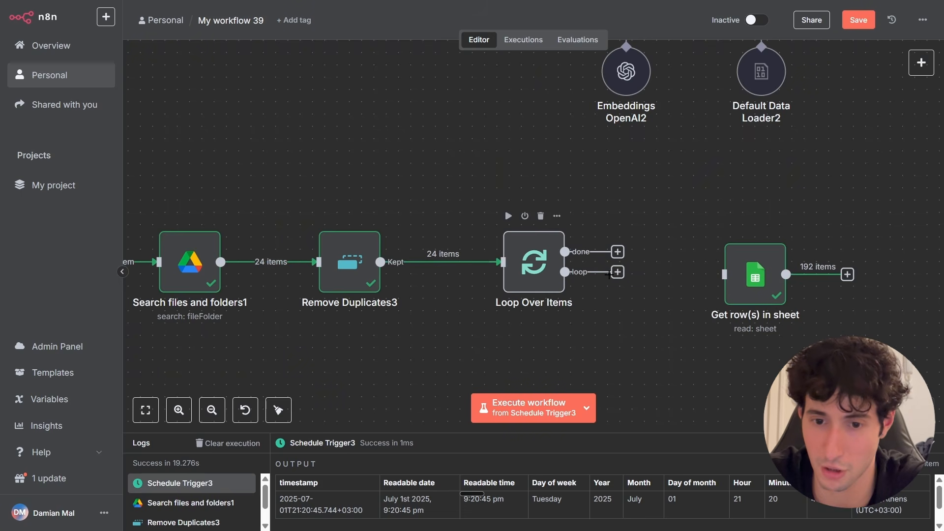
drag(690, 280, 741, 292)
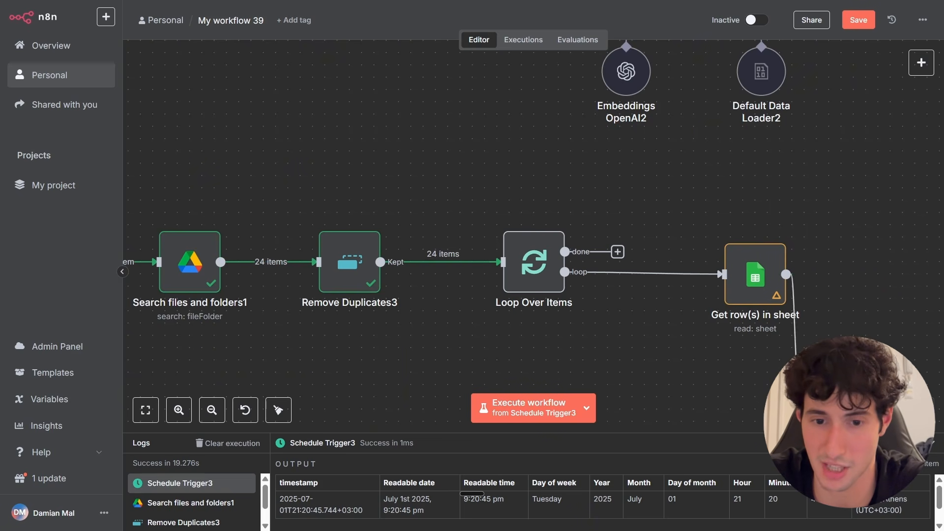
drag(795, 363, 466, 333)
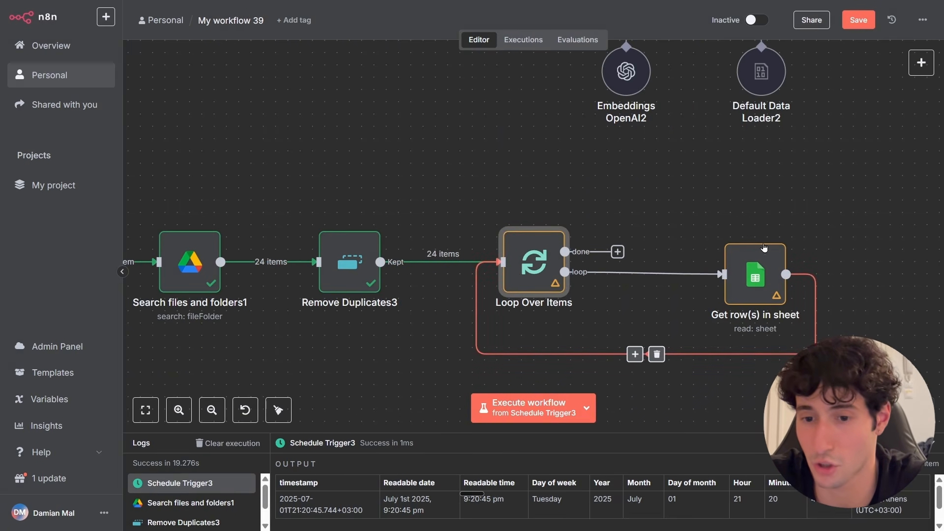
Open the Get row(s) in sheet and Remove Duplicates3 nodes to review their settings.
double_click(728, 266)
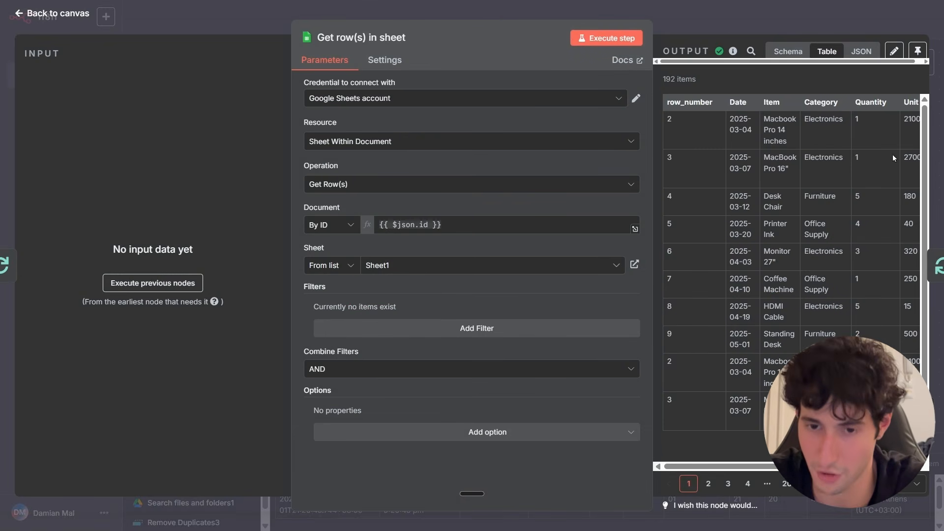
key(Escape)
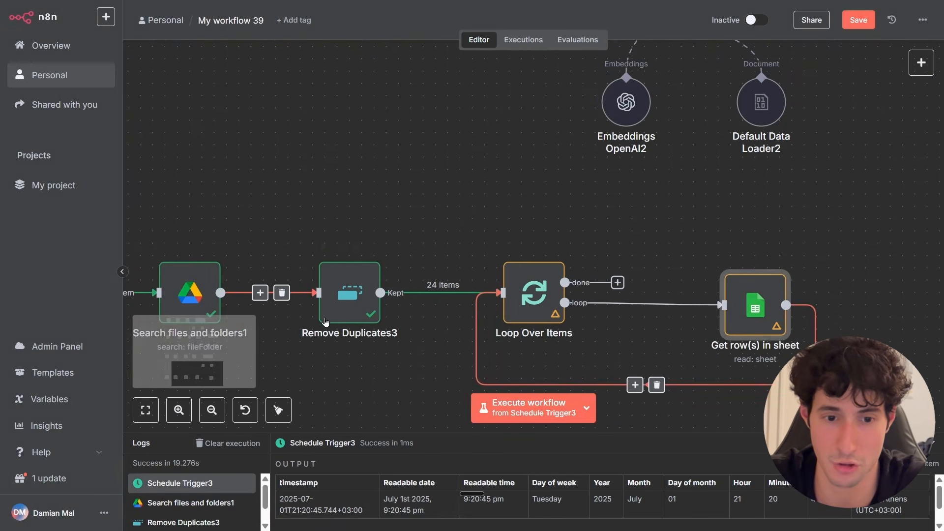
double_click(347, 268)
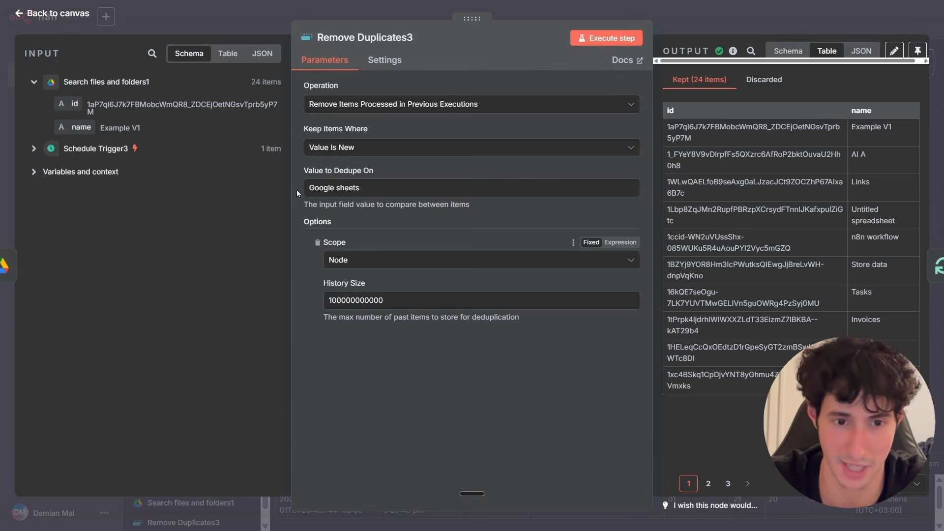
key(Escape)
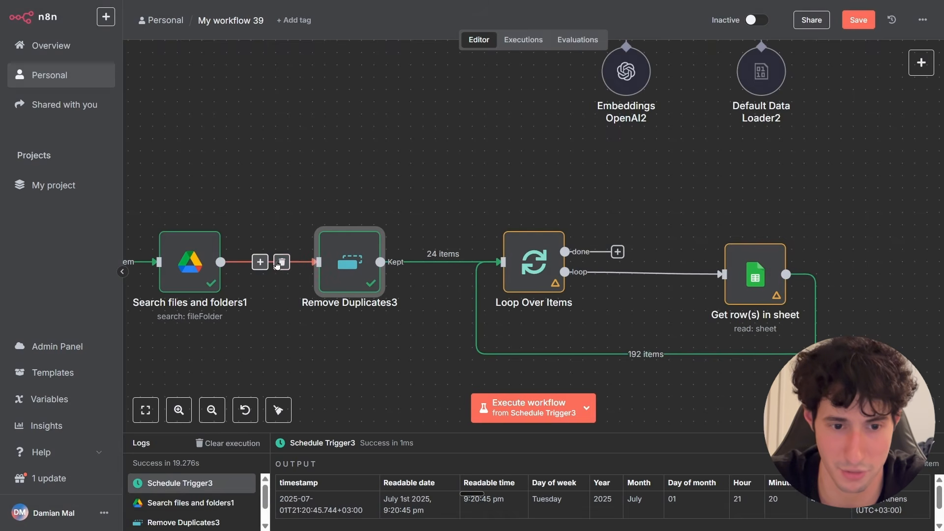
Detach Remove Duplicates3 from the chain, move it aside, and connect Search files and folders1 directly to Loop Over Items.
click(451, 262)
drag(340, 253, 336, 137)
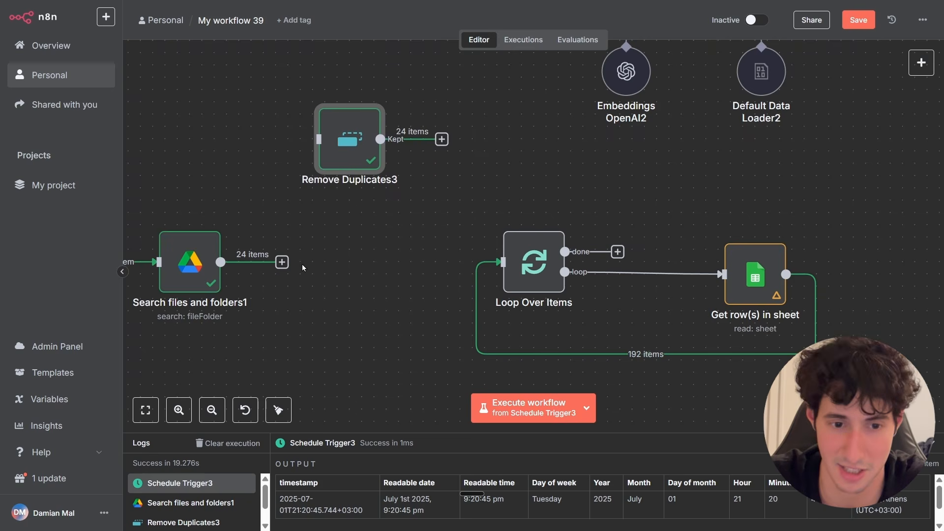
drag(220, 262, 528, 267)
Open Loop Over Items to examine its input items from Search files and folders1 in table view.
click(752, 276)
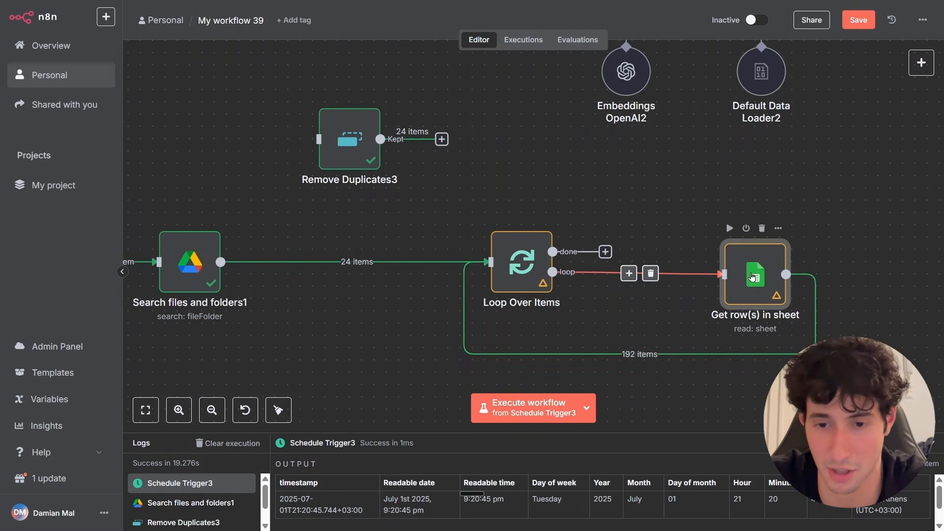
key(Return)
click(167, 283)
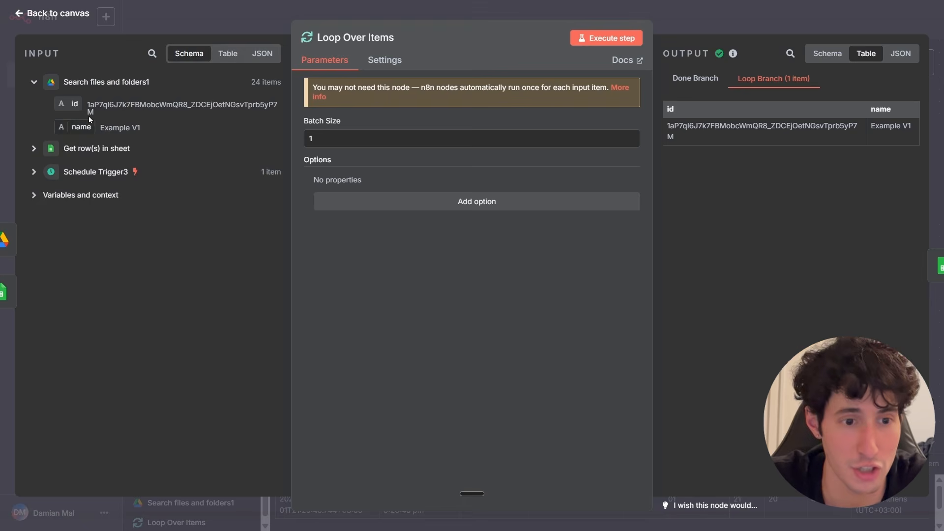
drag(95, 101, 179, 105)
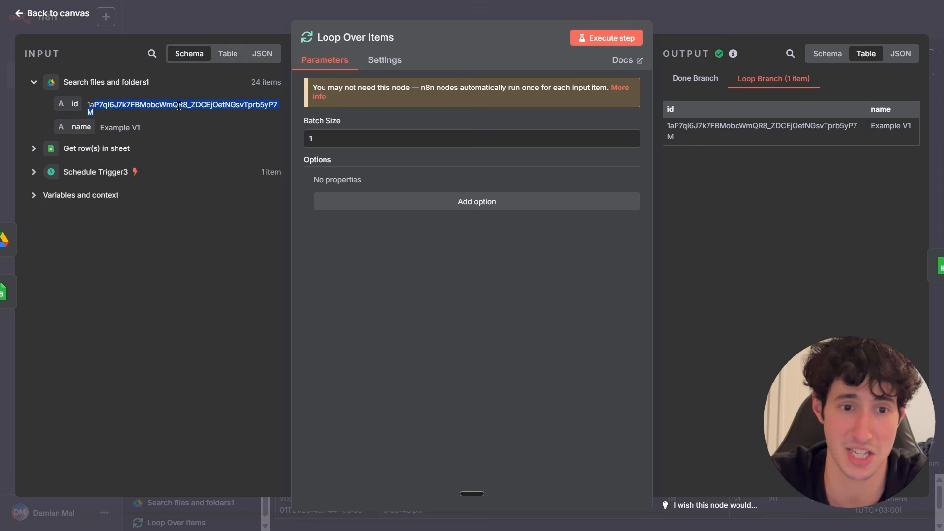
click(228, 54)
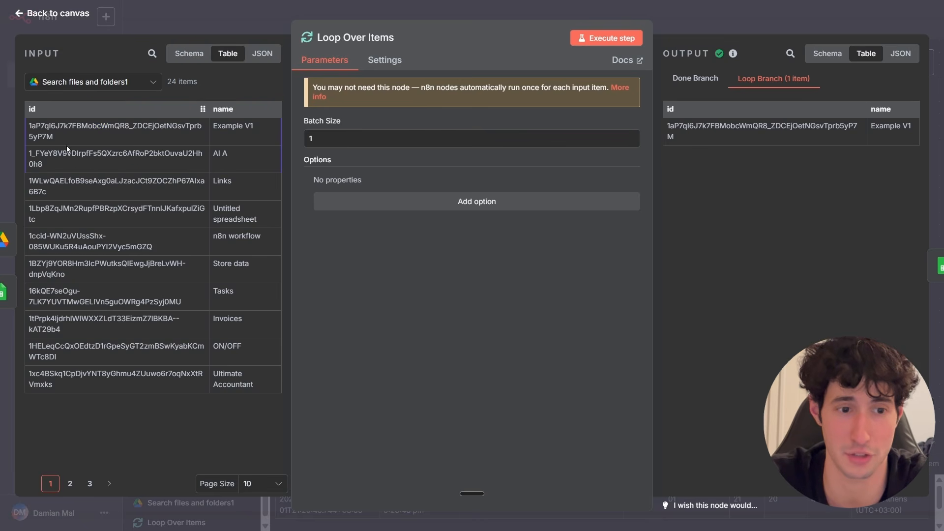
click(753, 26)
double_click(545, 273)
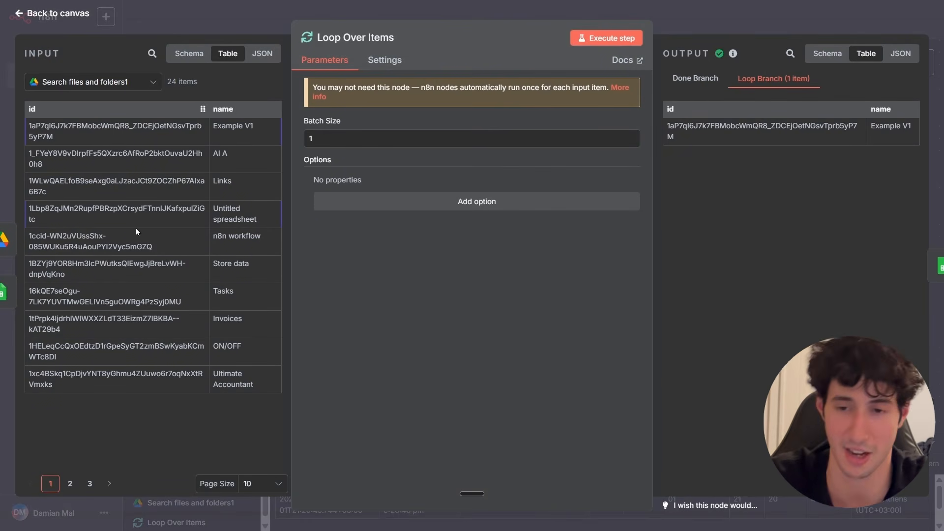
click(752, 32)
Execute the whole workflow from the Schedule Trigger3 node.
scroll(708, 315, down, 1)
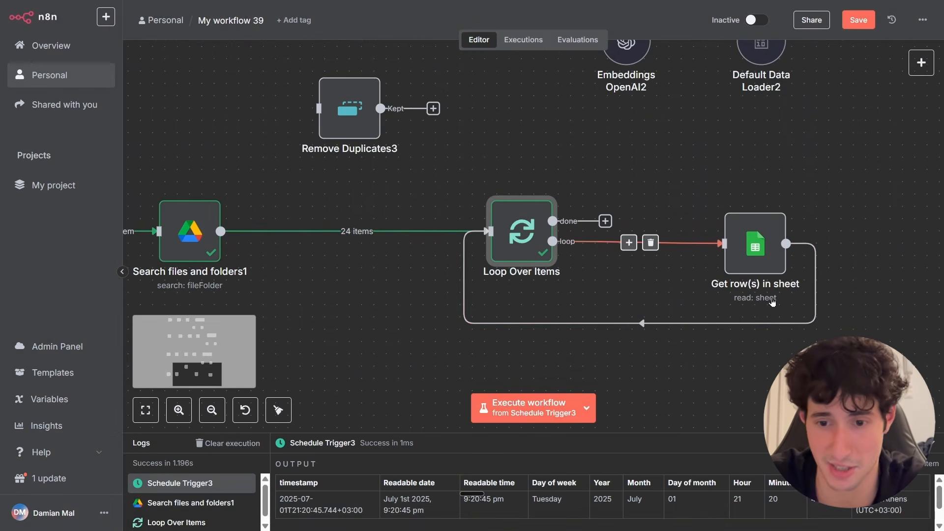
scroll(412, 294, down, 2)
drag(401, 297, 584, 297)
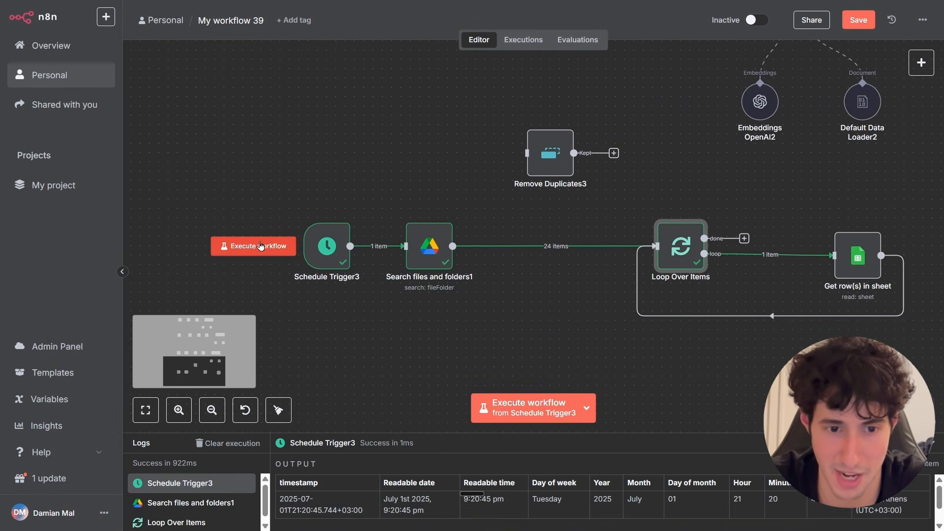
click(256, 246)
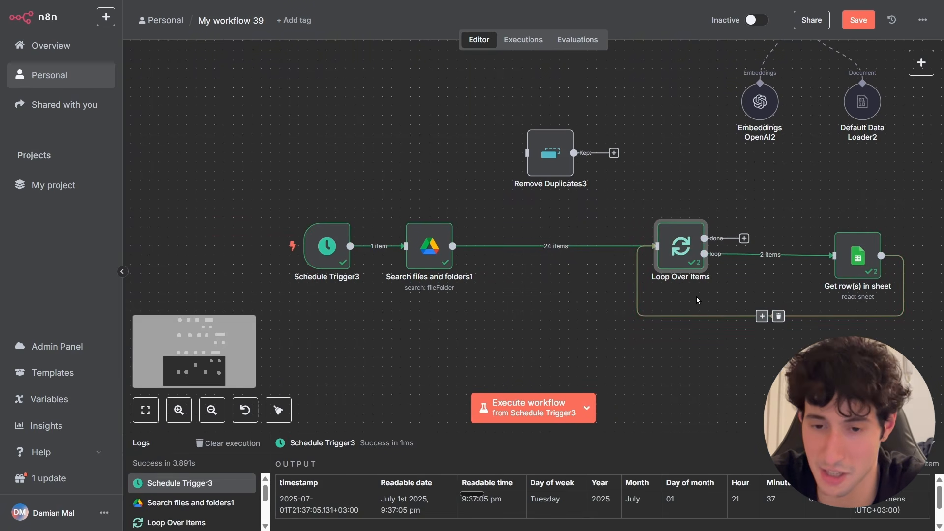
Inspect the Get row(s) in sheet output for the second loop run, then open the AI A spreadsheet in Google Sheets.
click(858, 260)
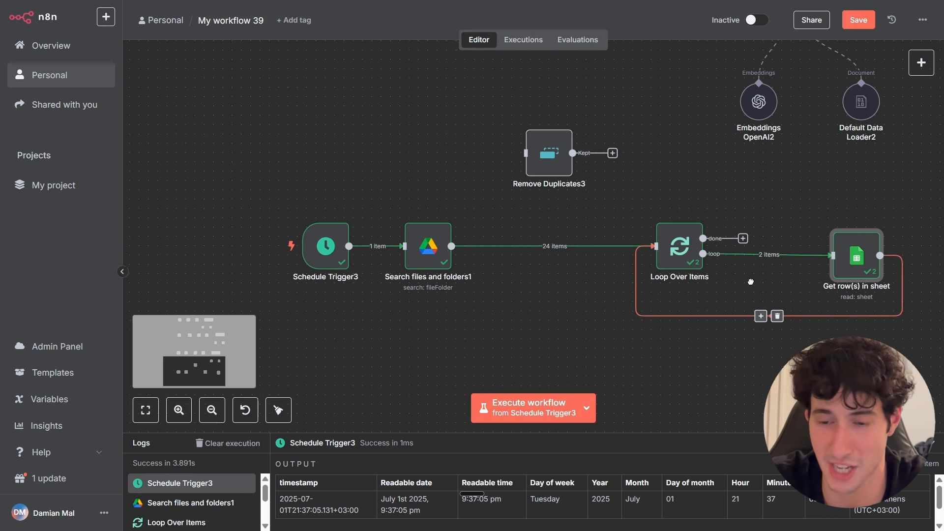
scroll(785, 255, right, 3)
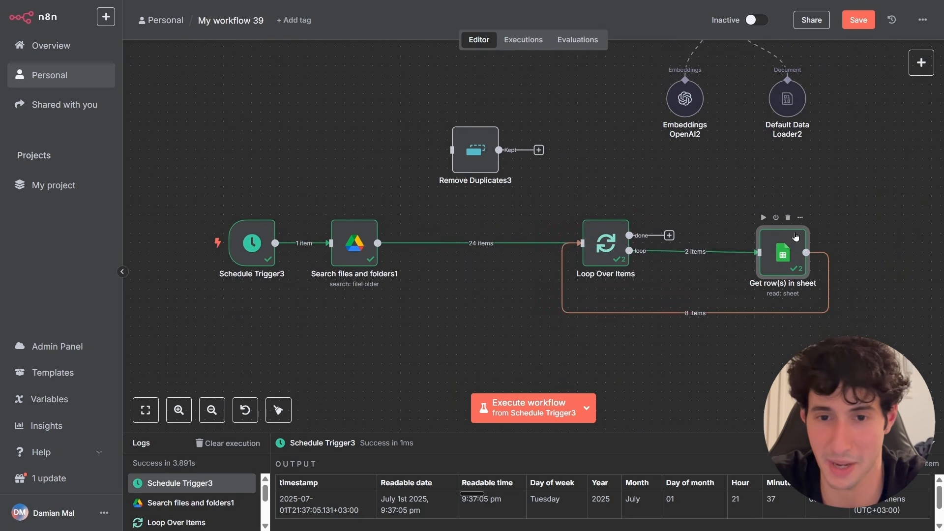
double_click(786, 248)
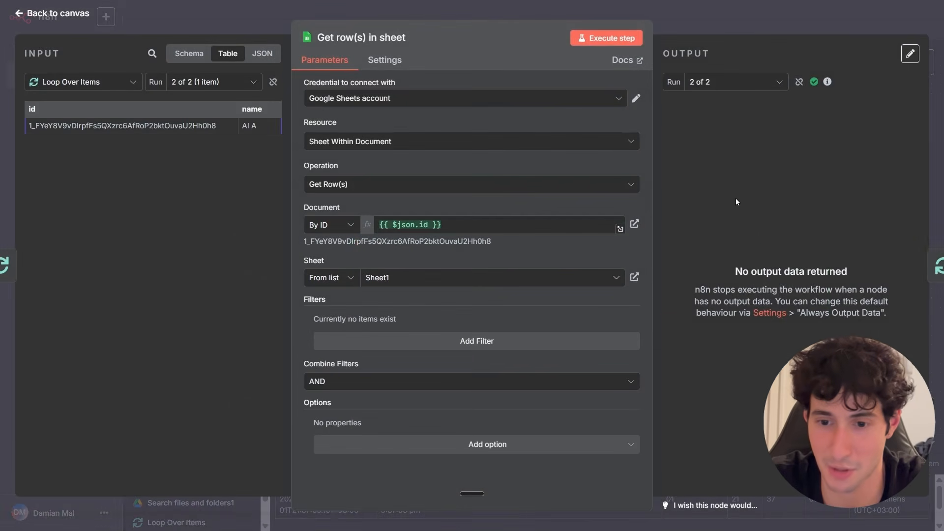
drag(781, 270, 848, 269)
click(820, 266)
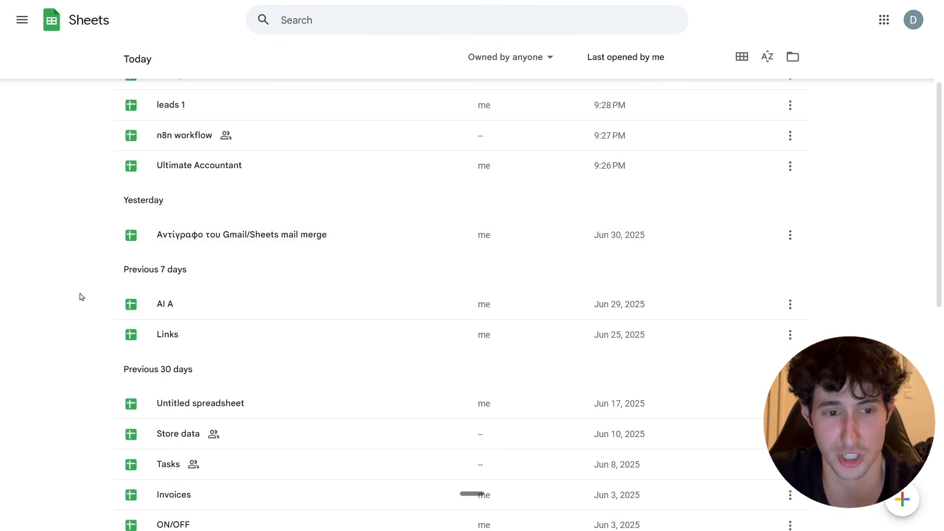
click(172, 308)
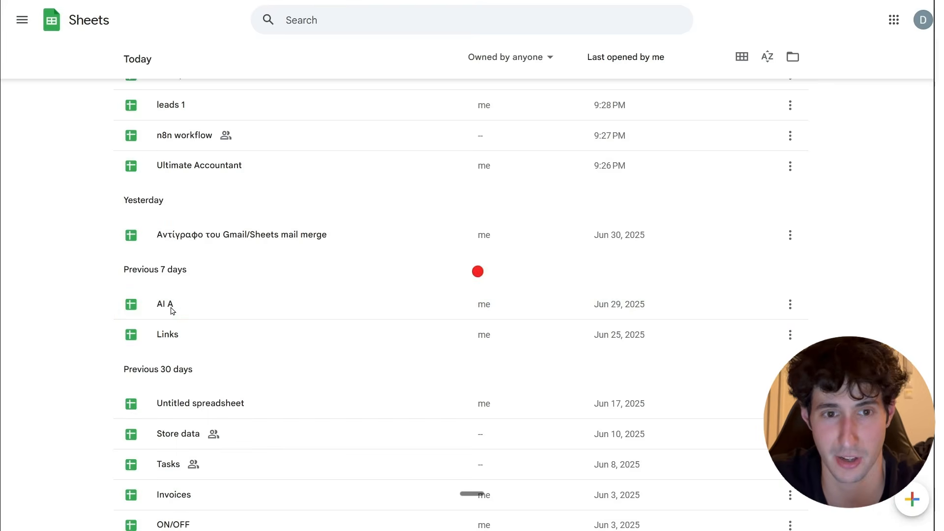
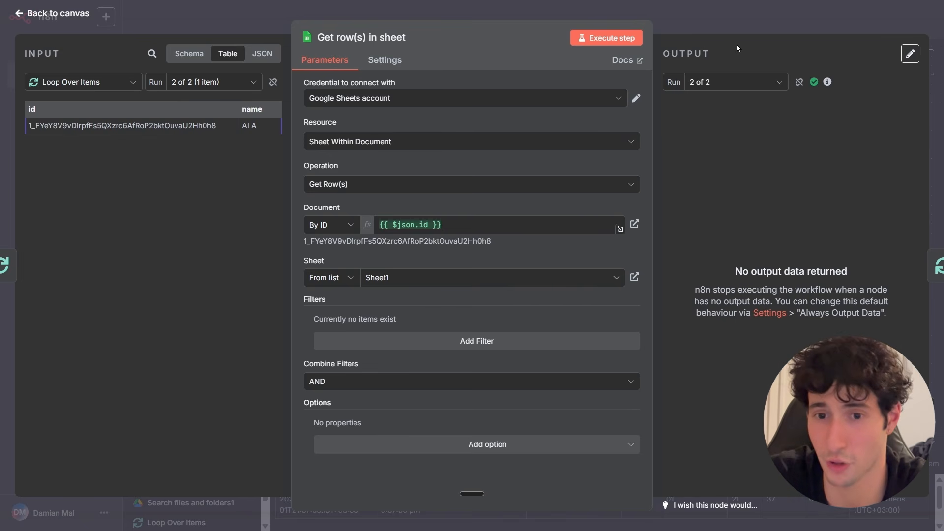
Turn on Always Output Data in the Get row(s) in sheet node's settings.
click(727, 33)
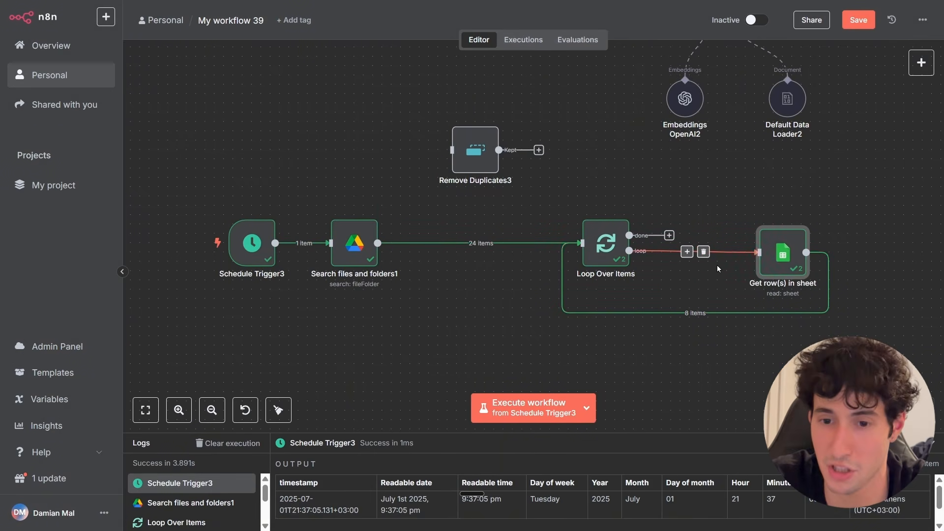
double_click(781, 259)
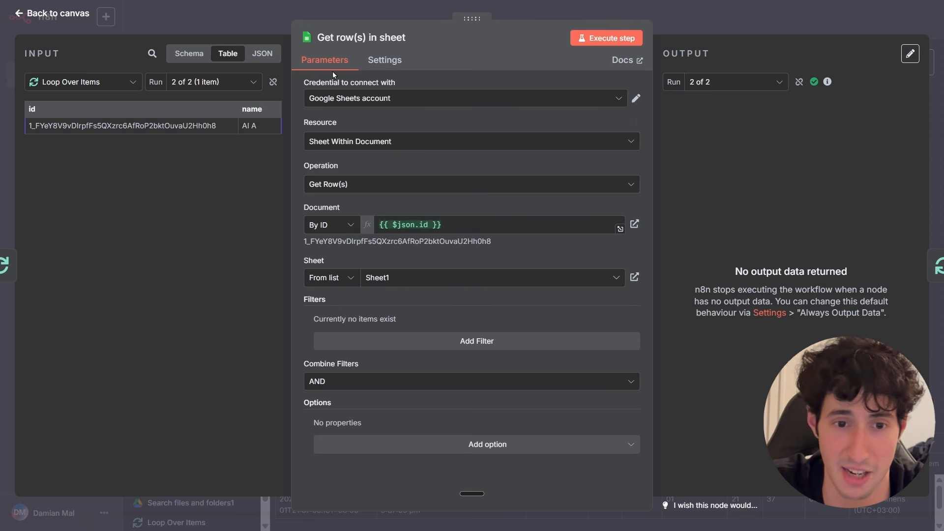
click(377, 61)
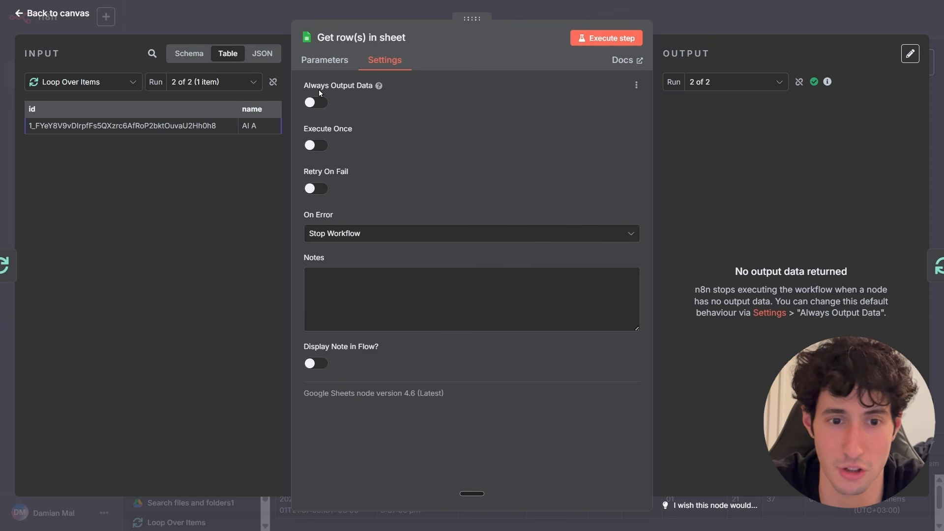
click(313, 102)
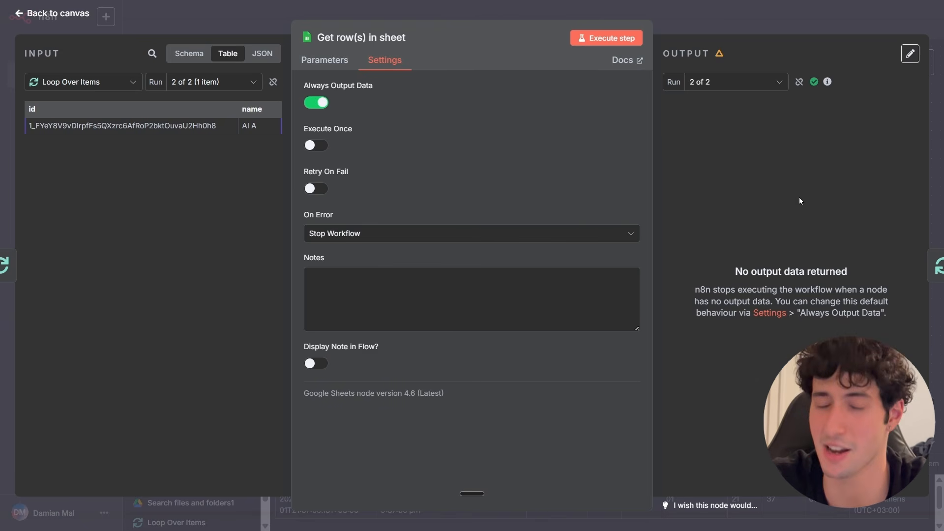
click(339, 63)
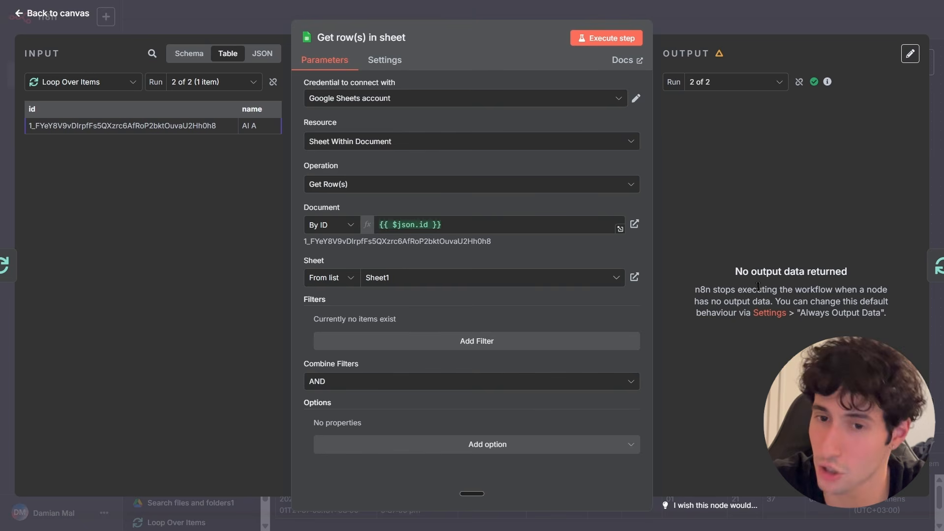
click(761, 24)
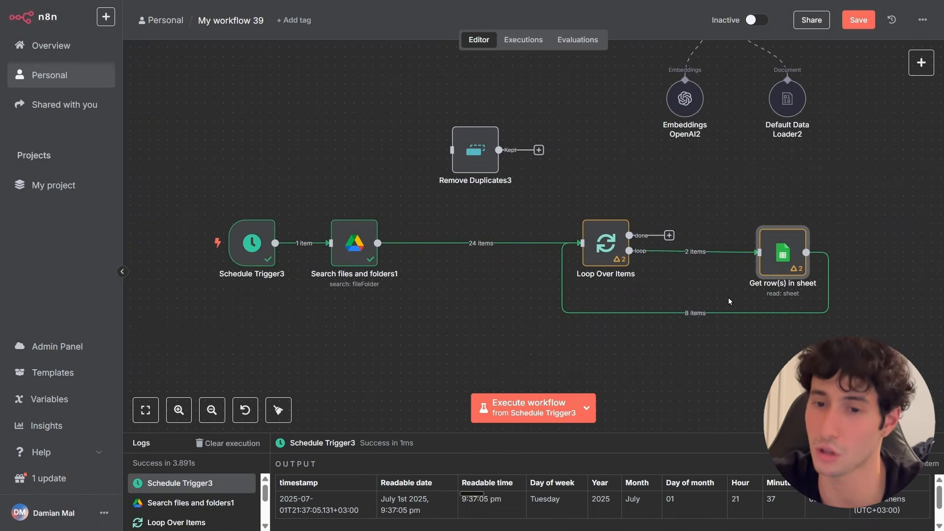
Execute the workflow again from the Schedule Trigger3 node.
mouse_move(188, 281)
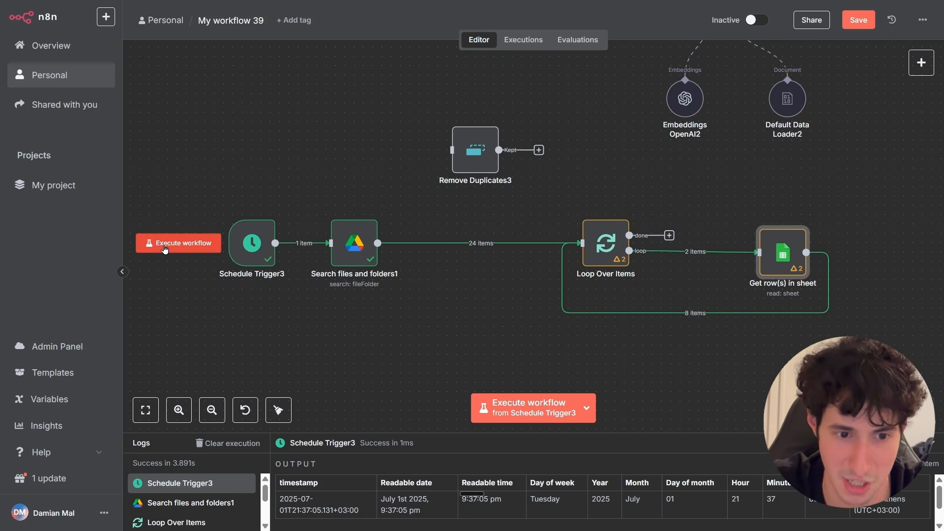
click(165, 249)
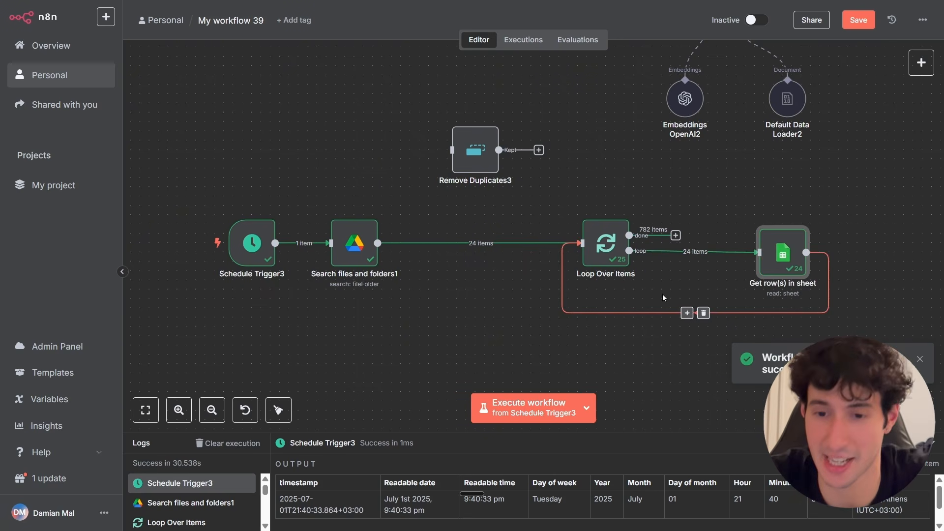
Open Get row(s) in sheet and browse its output rows for several different loop runs.
double_click(780, 255)
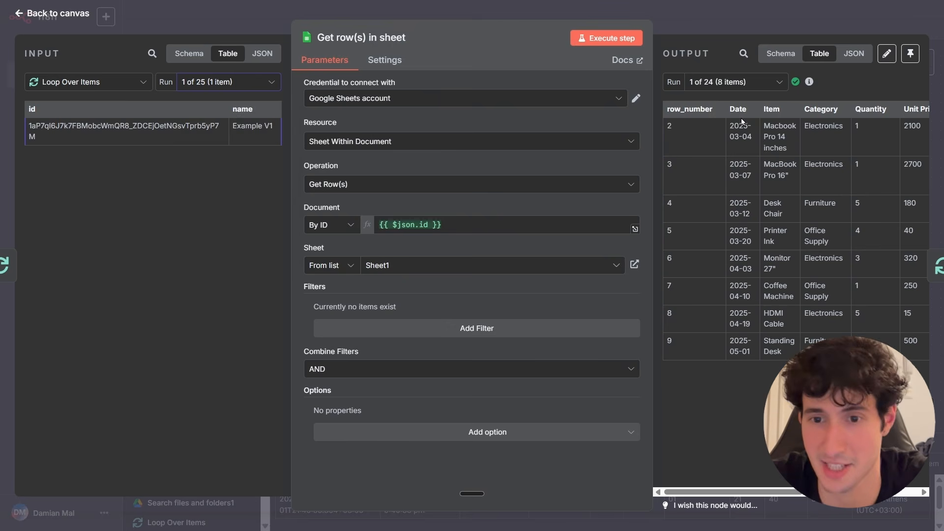
click(732, 88)
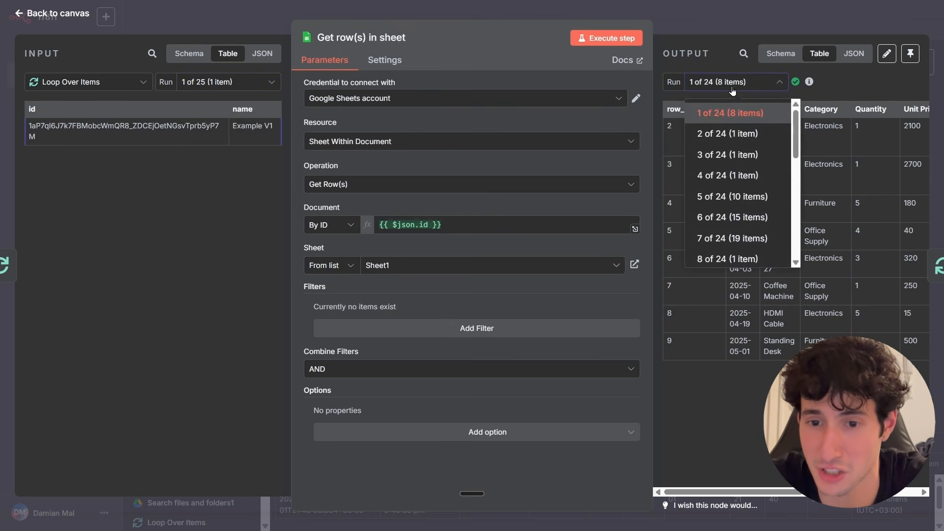
click(740, 137)
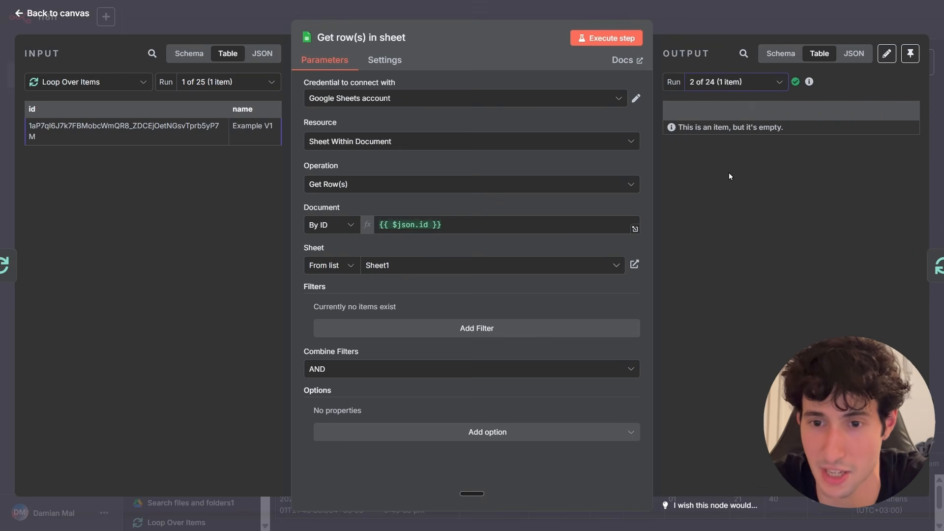
click(743, 89)
click(730, 155)
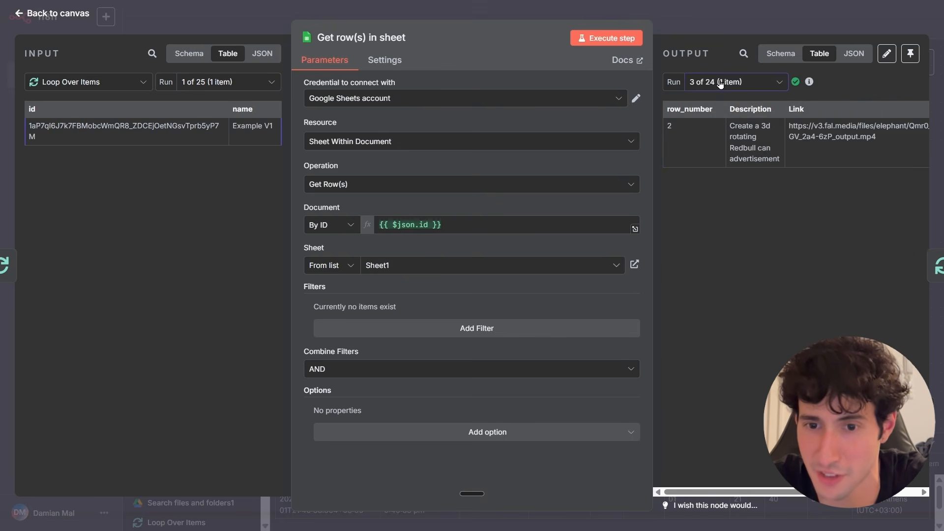
click(721, 84)
click(727, 175)
click(725, 84)
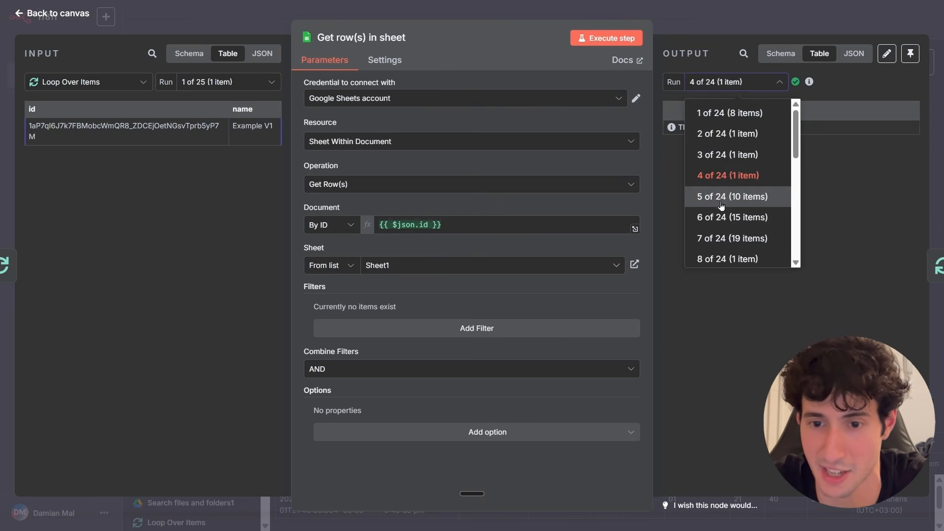
scroll(721, 206, down, 1)
click(727, 155)
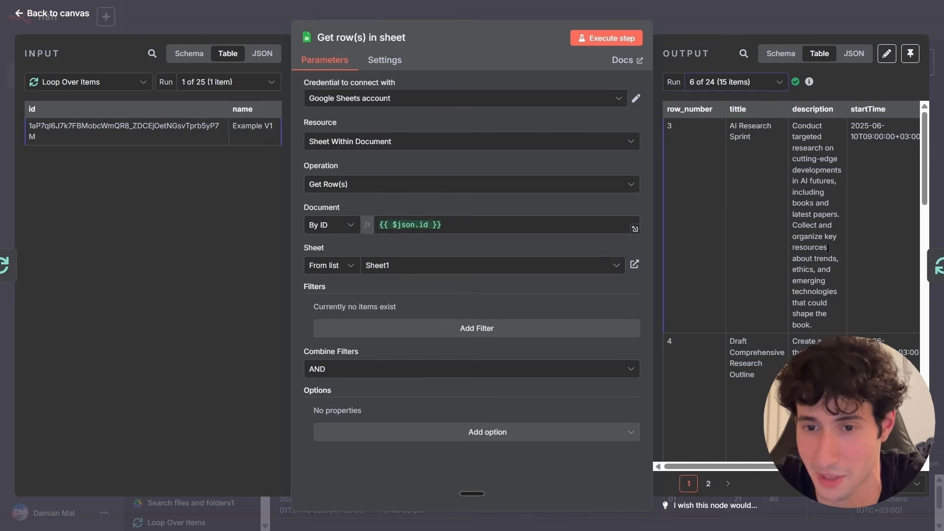
scroll(786, 261, down, 5)
click(732, 82)
click(747, 177)
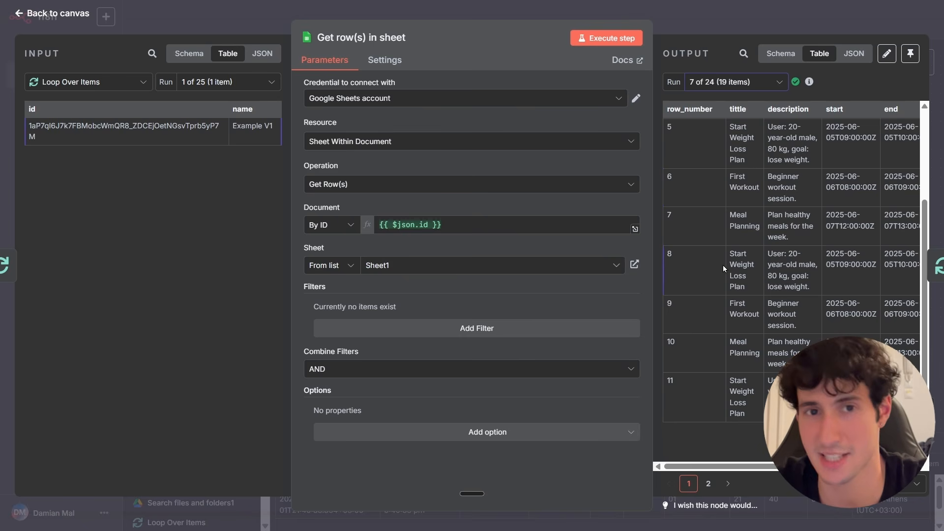
key(Escape)
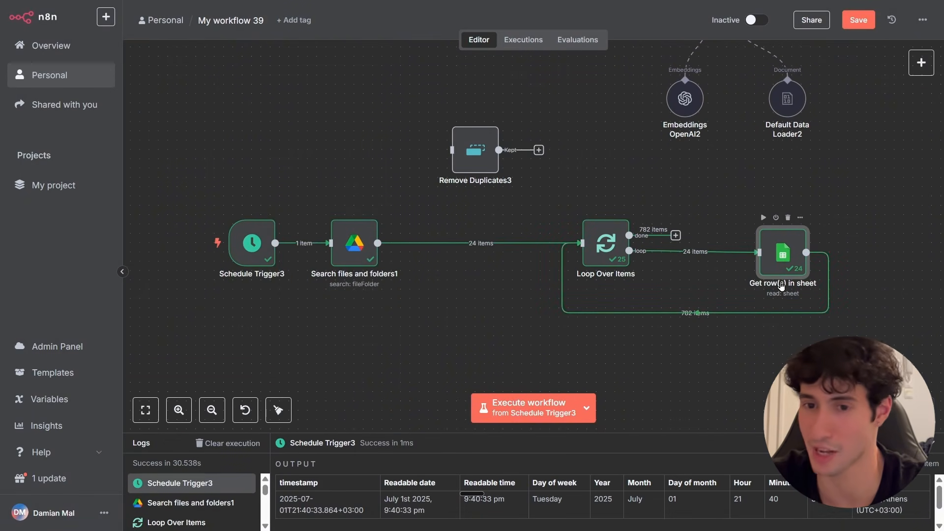
Move Get row(s) in sheet slightly left and delete its connection back to Loop Over Items.
drag(782, 285, 763, 285)
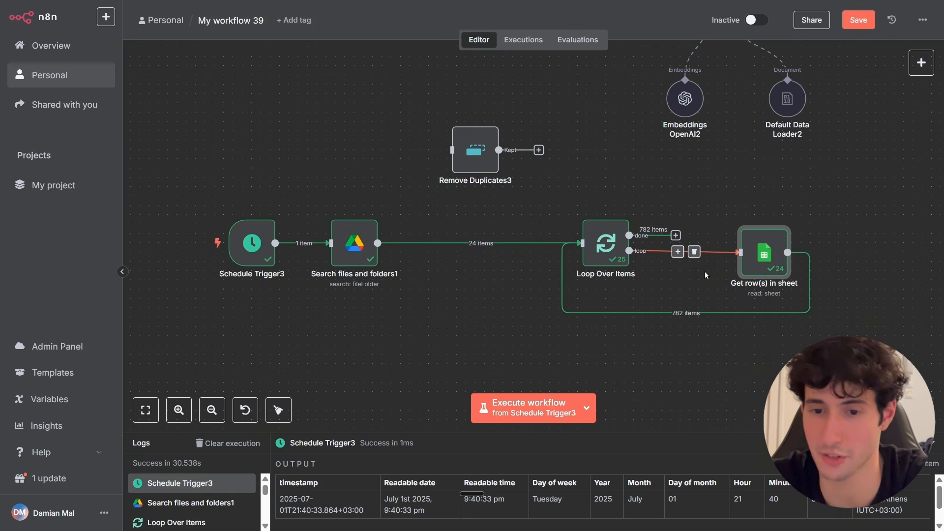
click(694, 314)
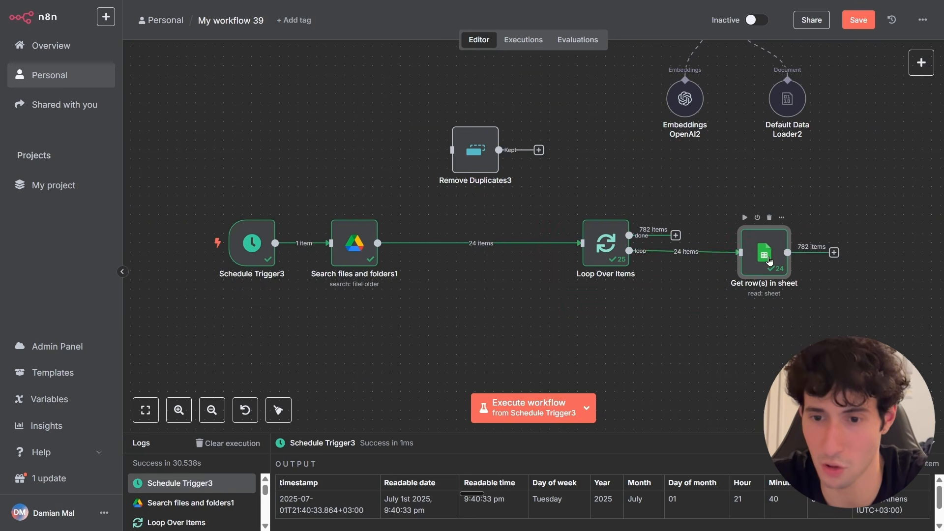
Copy Supabase Vector Store2 with its embeddings and data loader, paste it, and attach it after Get row(s) in sheet.
scroll(875, 284, up, 1)
scroll(870, 286, down, 4)
drag(870, 272, 698, 331)
drag(693, 129, 551, 253)
key(ctrl+c)
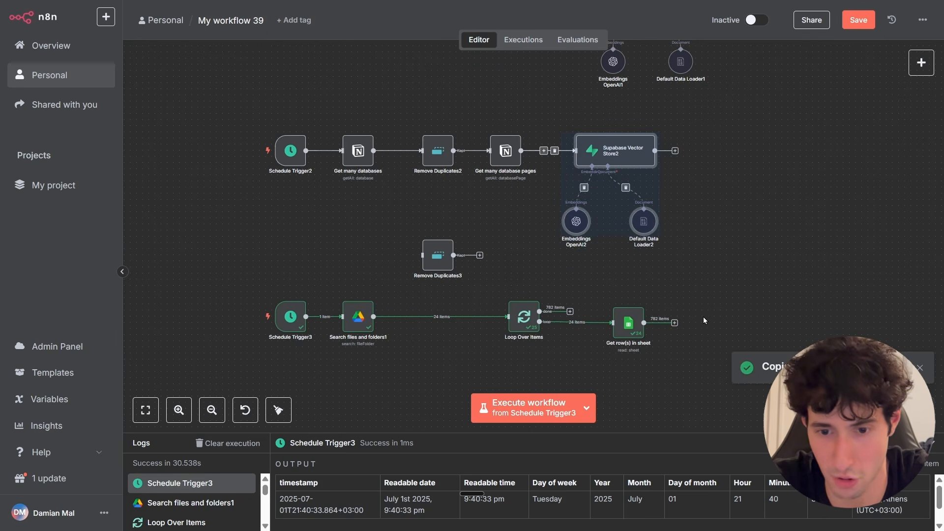
key(ctrl+v)
drag(739, 327, 704, 316)
click(673, 342)
Connect Supabase Vector Store3's output back into Loop Over Items to close the loop.
scroll(733, 315, down, 3)
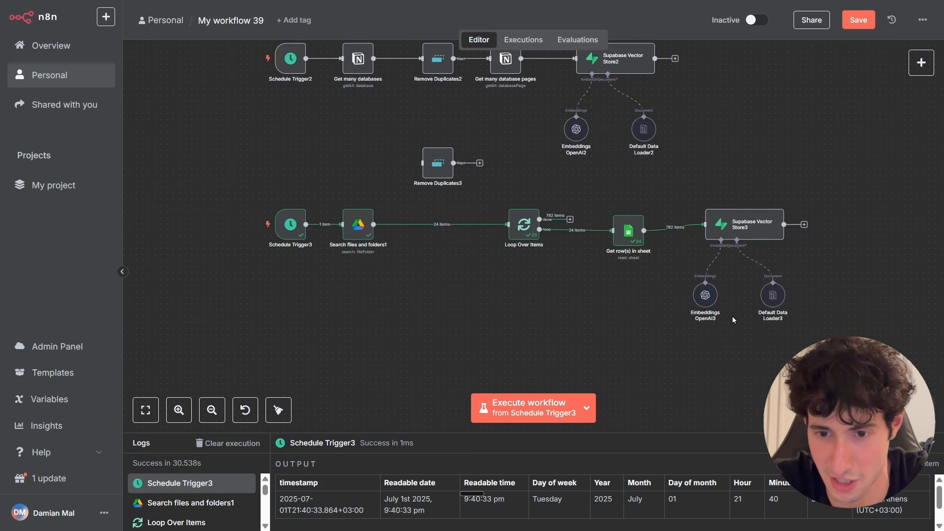
scroll(733, 316, up, 1)
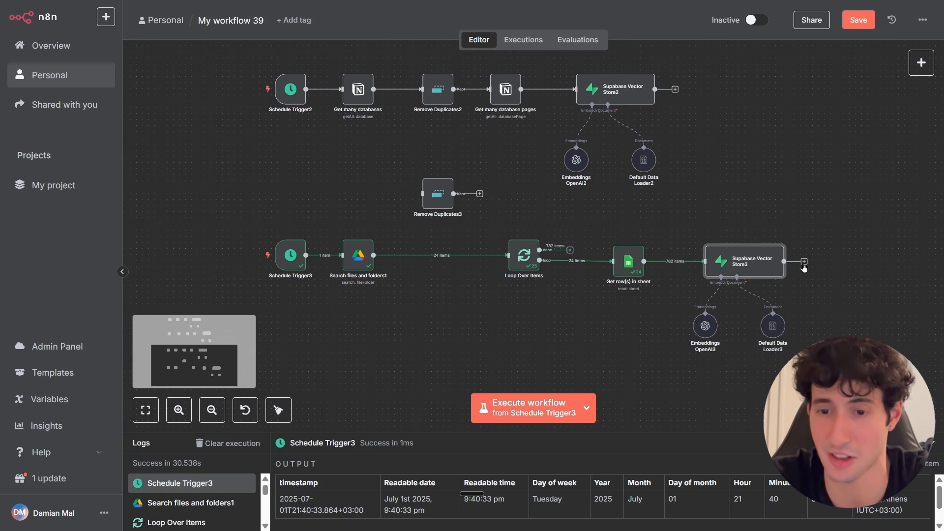
drag(804, 266, 509, 254)
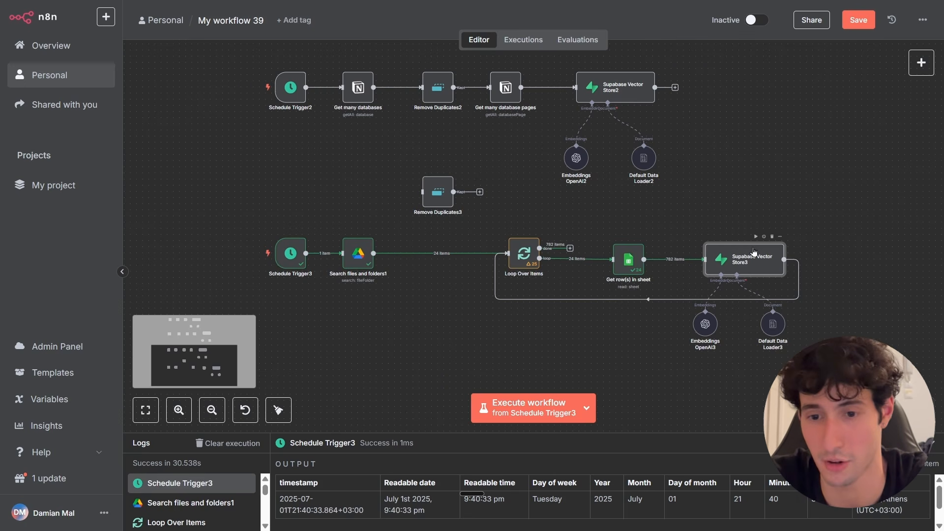
drag(754, 251, 760, 252)
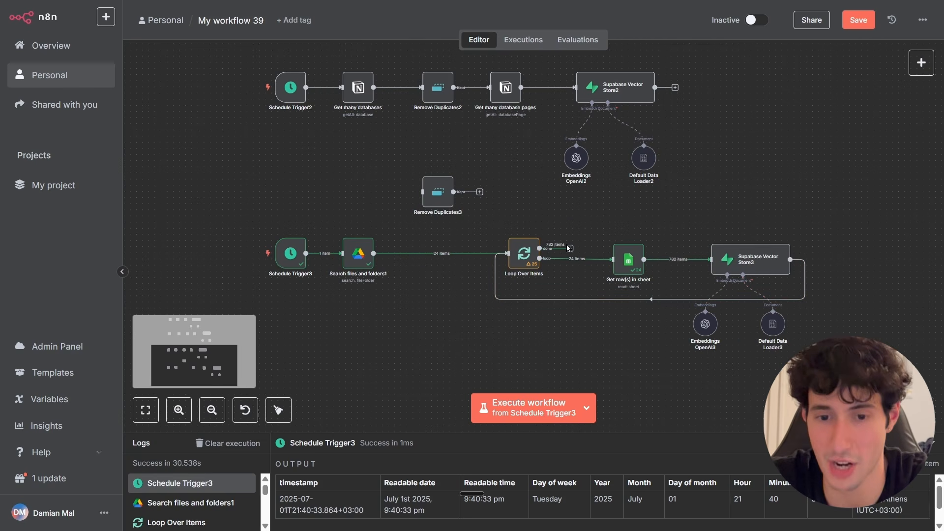
Run the full workflow from Schedule Trigger3 to test the new vector store branch.
scroll(569, 266, up, 5)
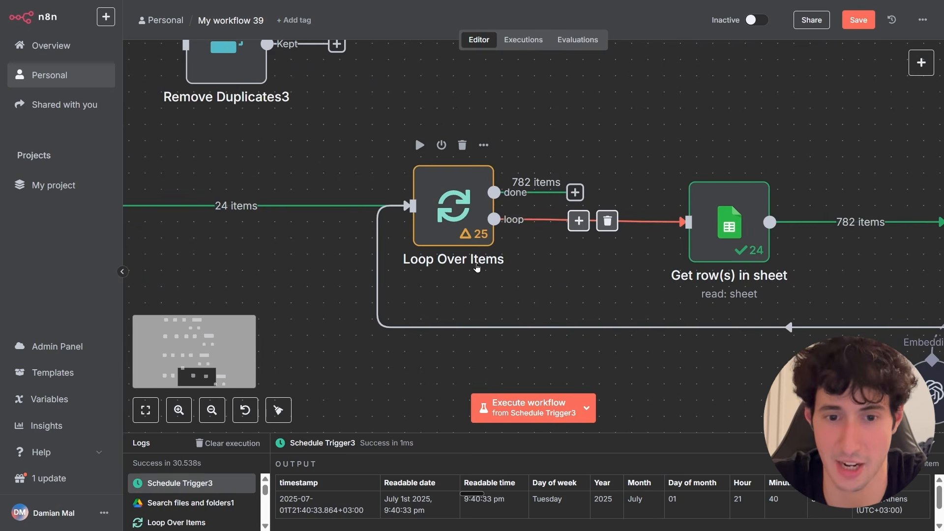
scroll(560, 280, down, 3)
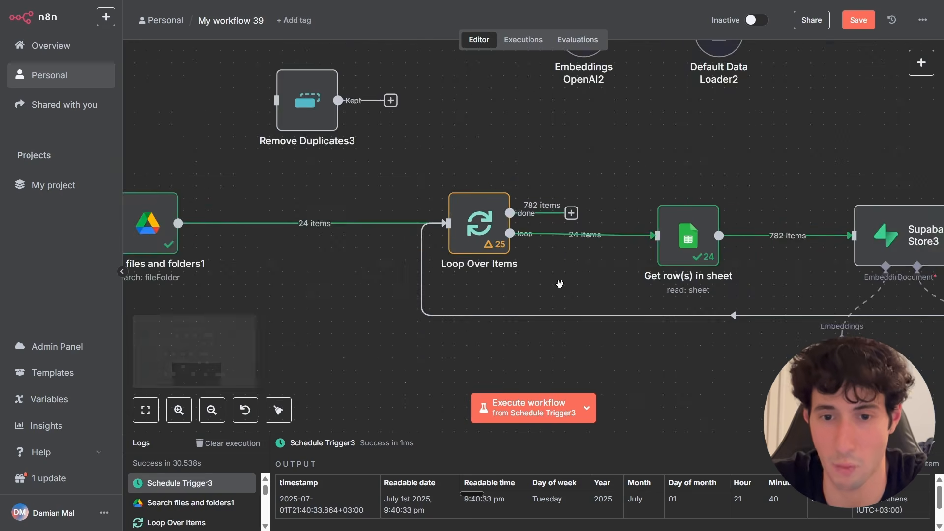
drag(575, 293, 514, 297)
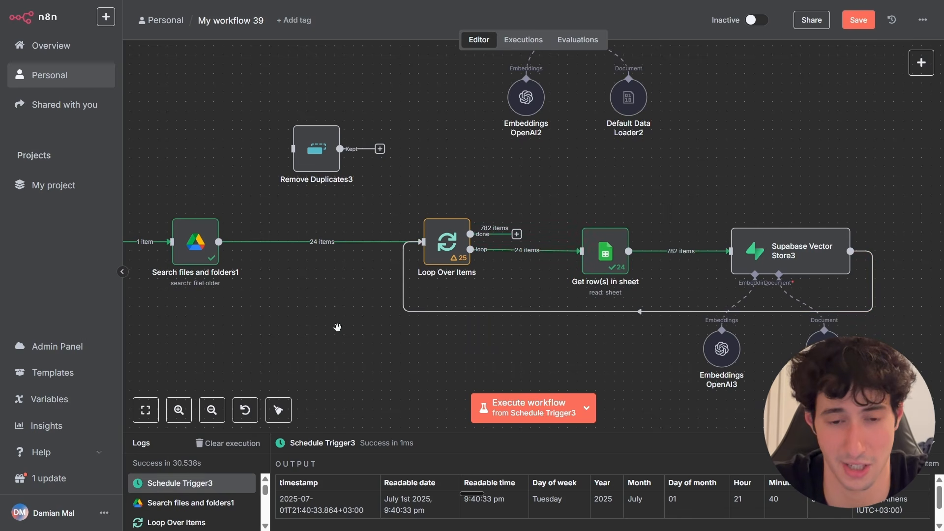
scroll(337, 323, down, 2)
drag(339, 320, 462, 311)
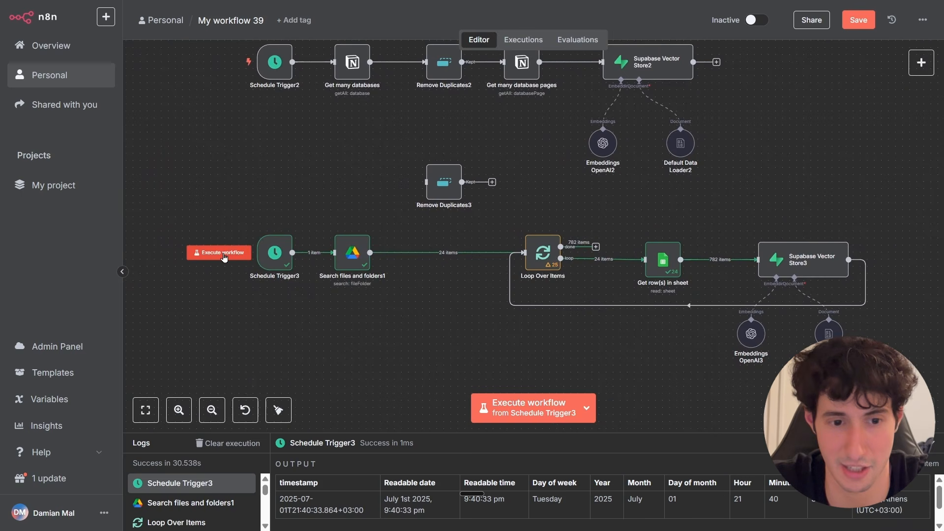
click(223, 253)
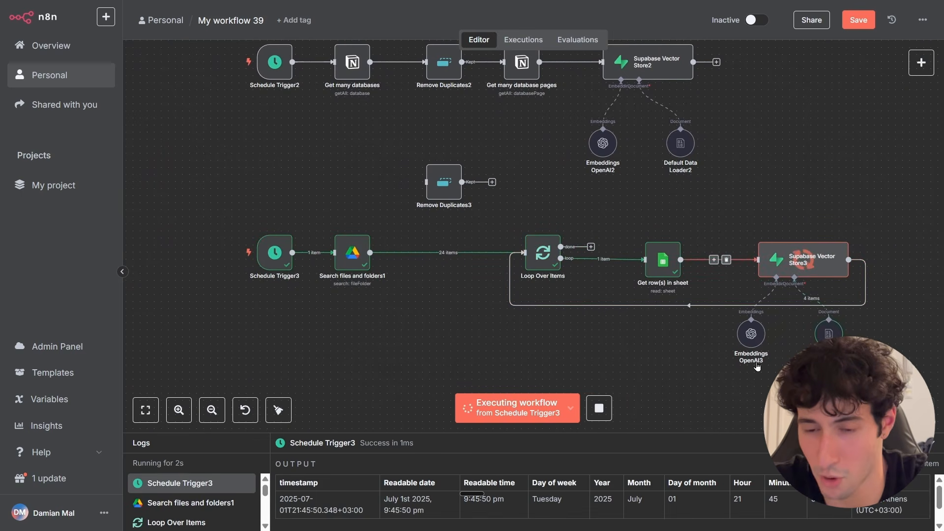
Open Supabase Vector Store3 and review its node settings.
scroll(856, 293, up, 2)
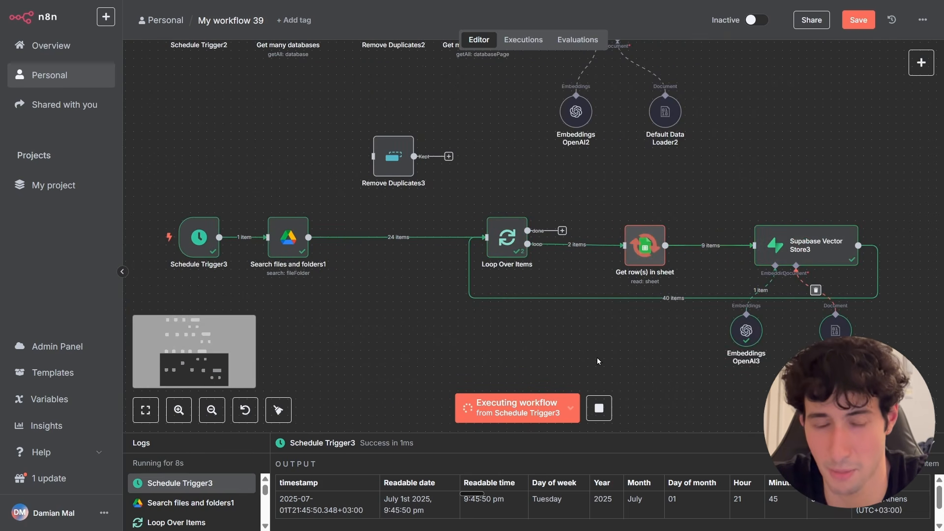
double_click(796, 254)
click(383, 60)
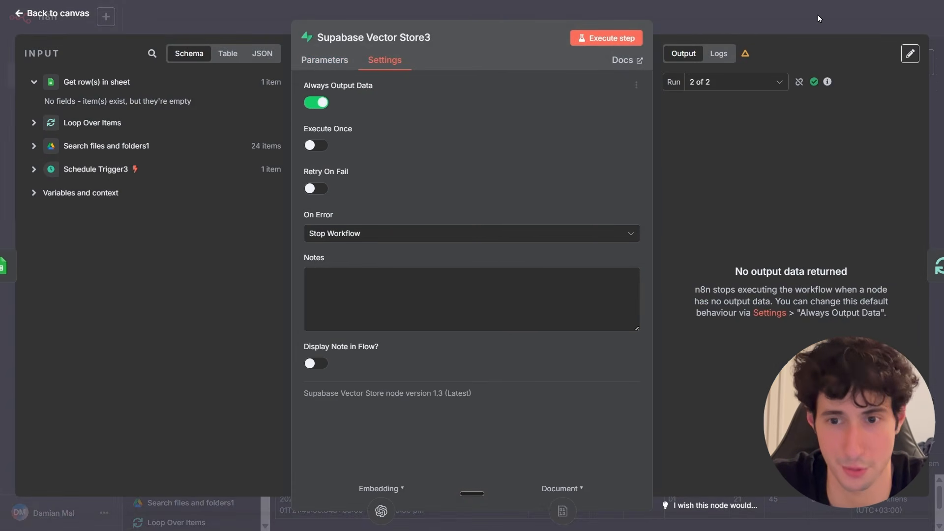
click(794, 22)
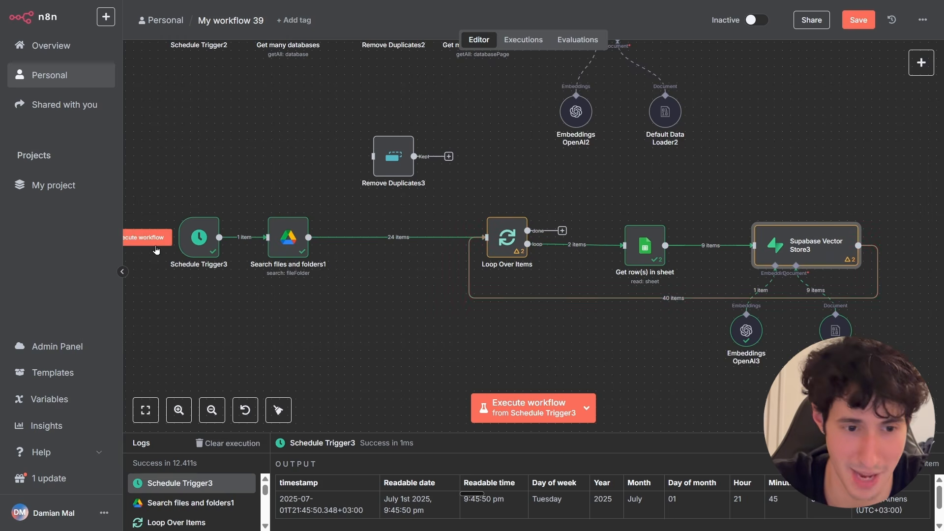
Start the workflow from Schedule Trigger3 and stop the running execution.
click(157, 240)
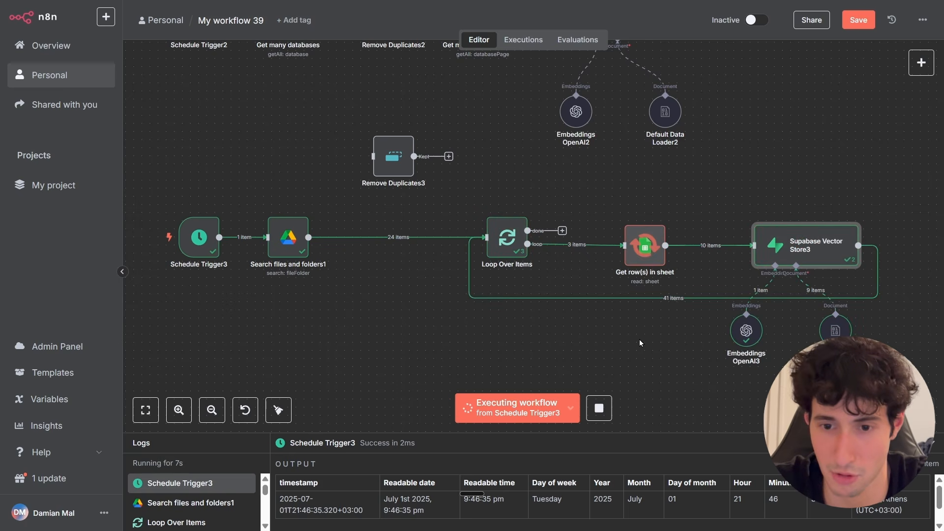
click(601, 411)
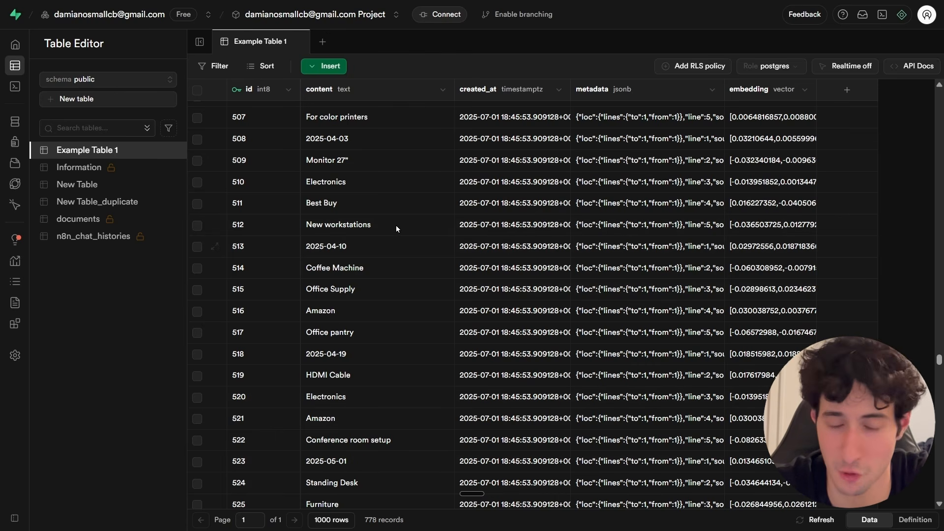
Browse the stored rows of Example Table 1 in the Supabase Table Editor.
scroll(324, 436, down, 2)
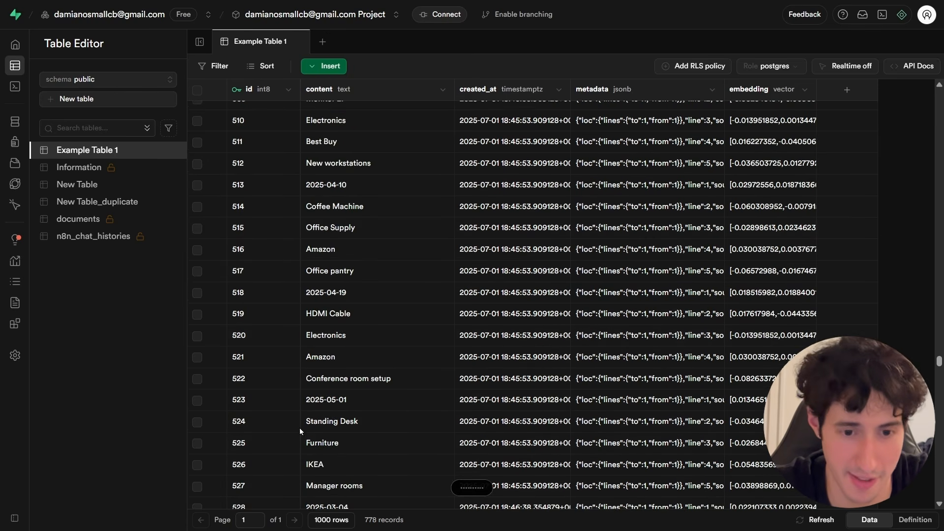
click(319, 313)
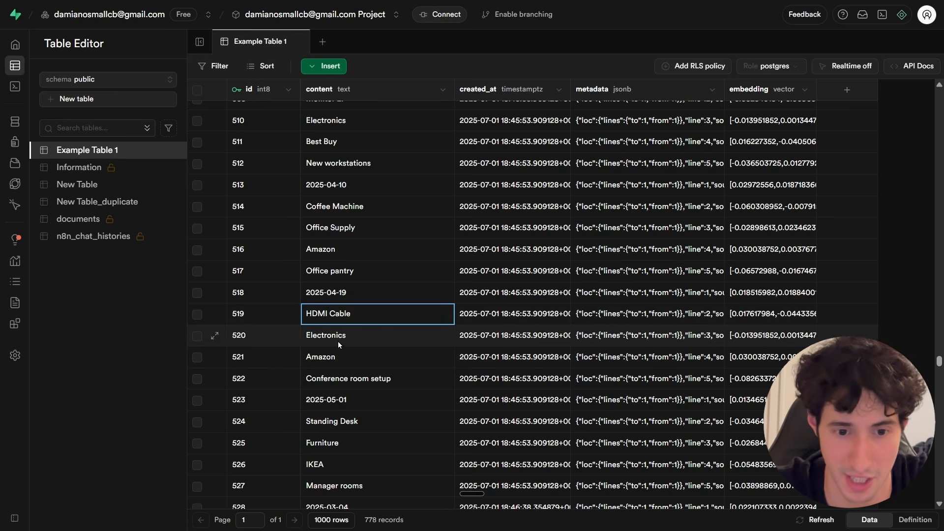
Inspect the content cells of Example Table 1's rows to see how each spreadsheet value was stored.
click(338, 340)
click(326, 356)
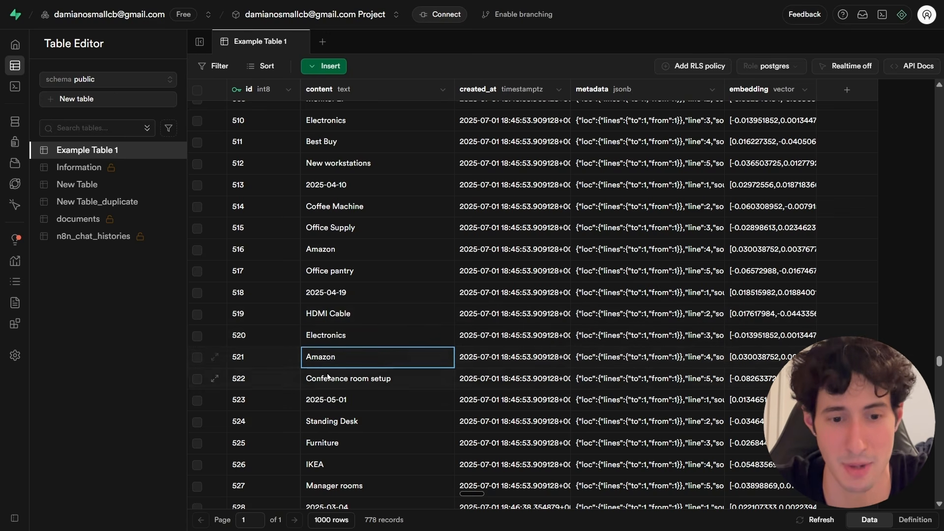
click(328, 381)
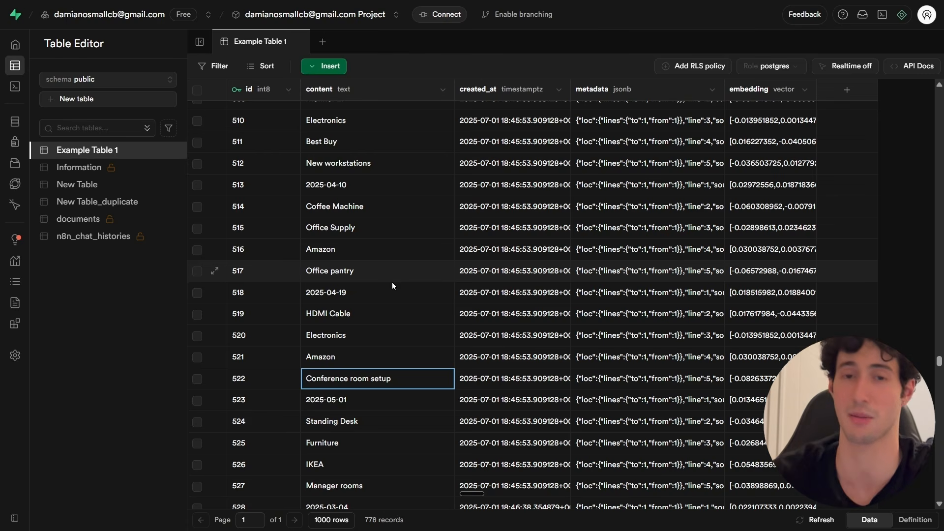
scroll(388, 282, down, 1)
click(362, 282)
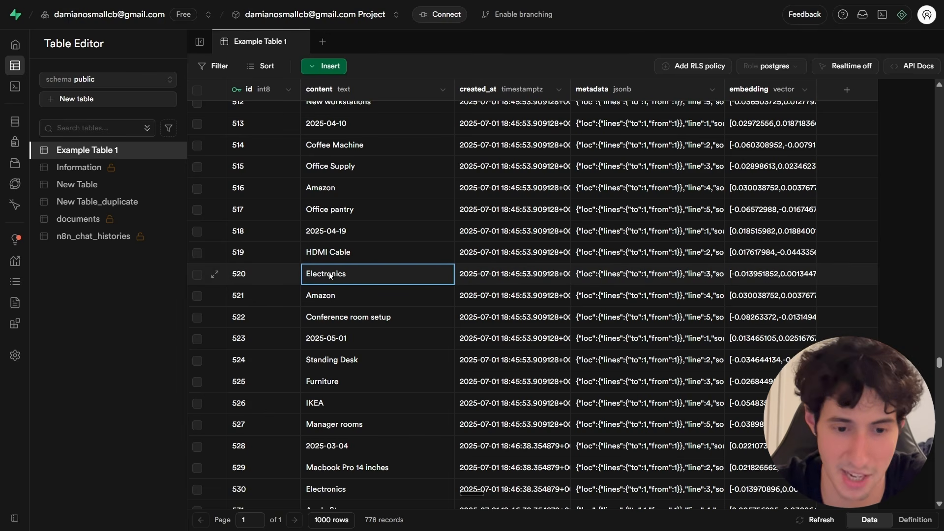
scroll(333, 408, down, 1)
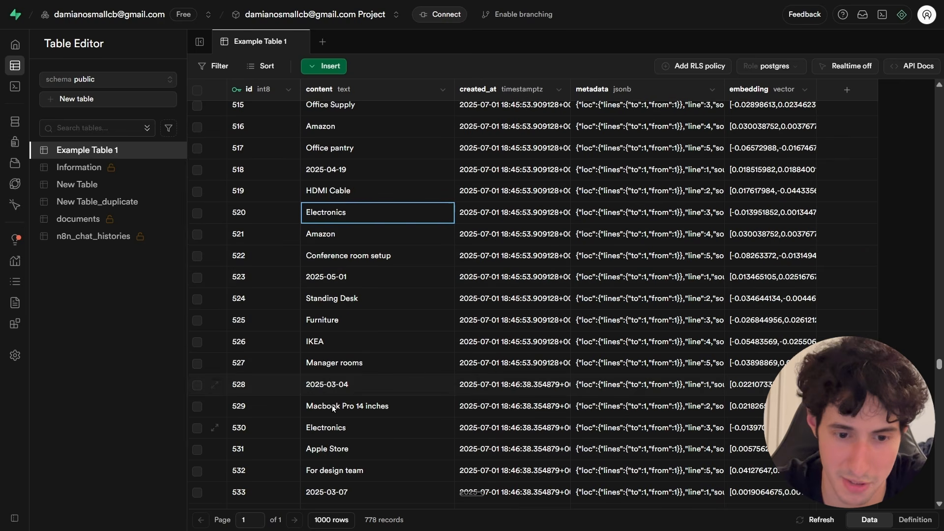
click(319, 385)
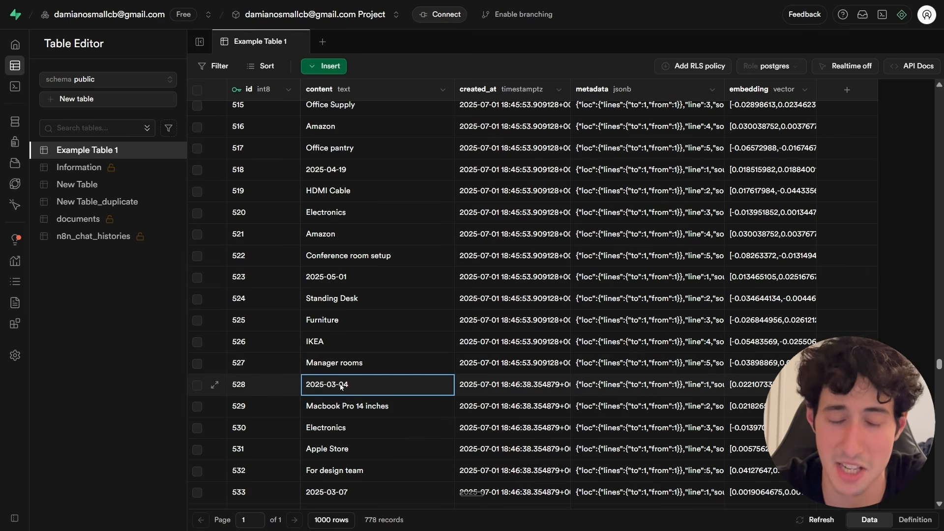
click(322, 217)
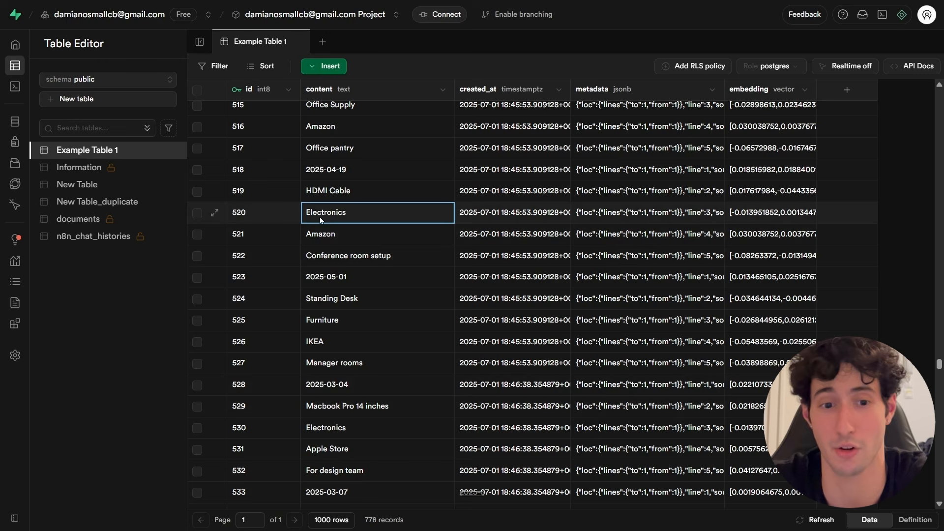
click(324, 387)
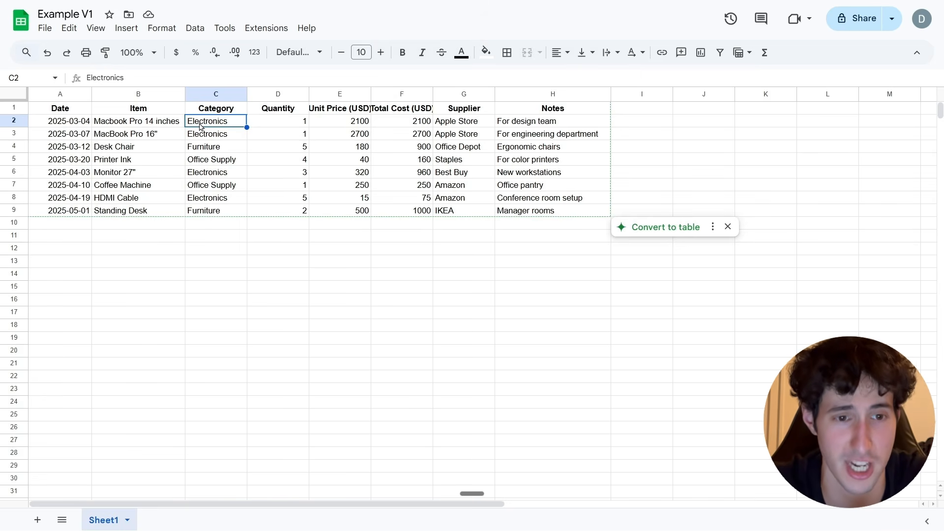
Switch to the Example V1 spreadsheet and compare its header and first-row cells with the stored rows.
click(212, 111)
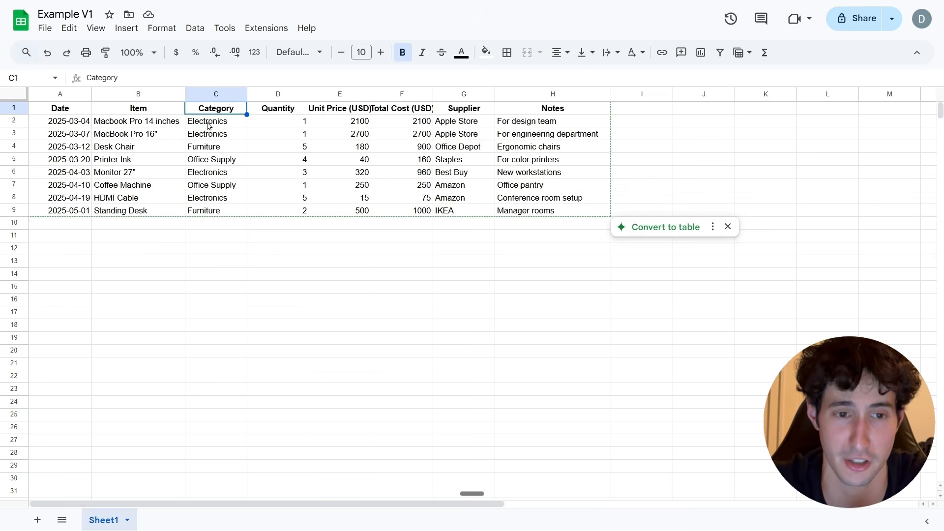
click(209, 125)
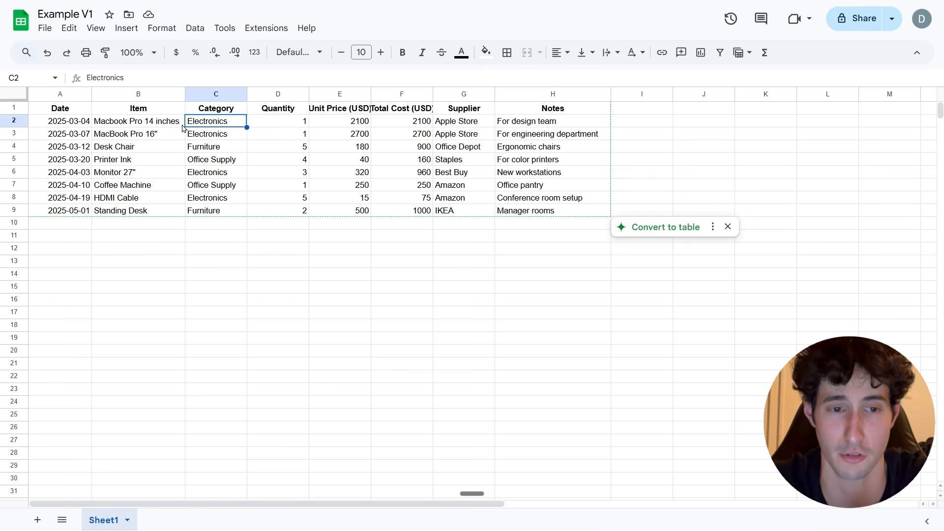
click(70, 126)
click(156, 126)
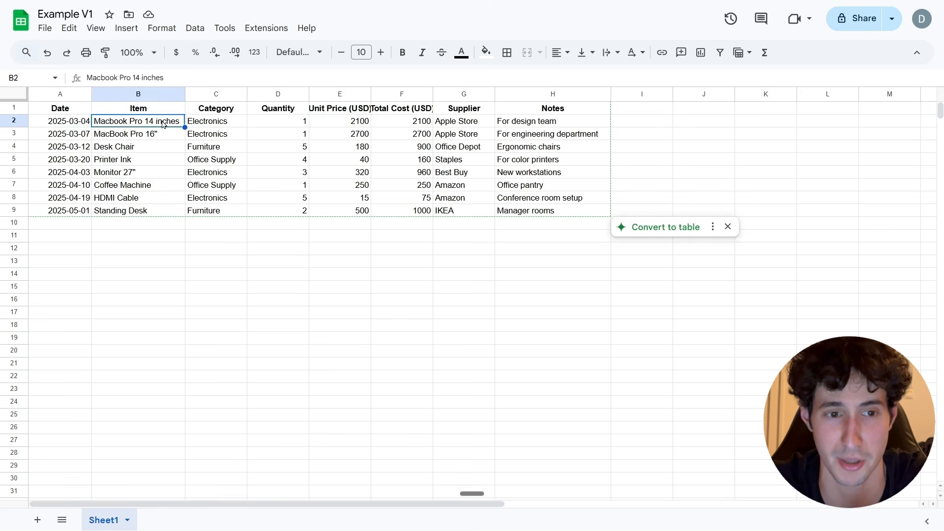
click(351, 123)
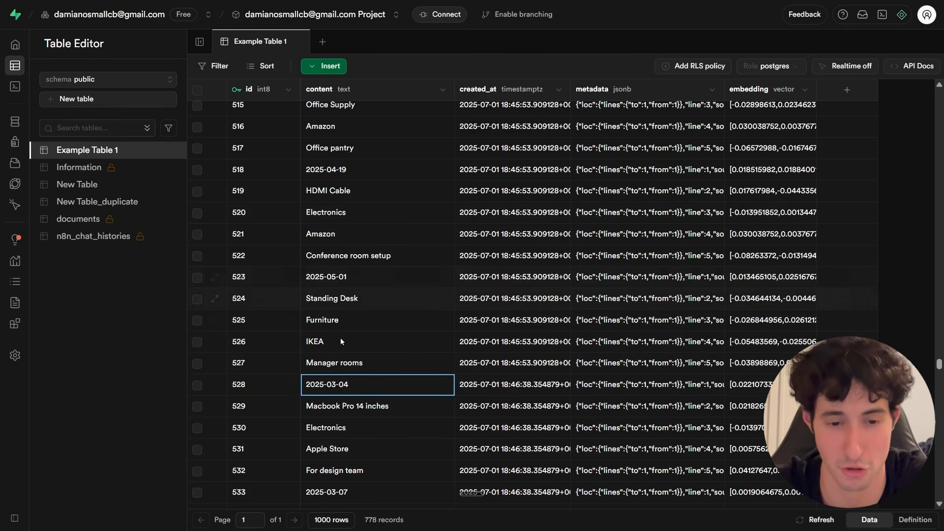
Scroll back through Example Table 1 in Supabase and check the rows holding the first spreadsheet record.
scroll(342, 340, down, 2)
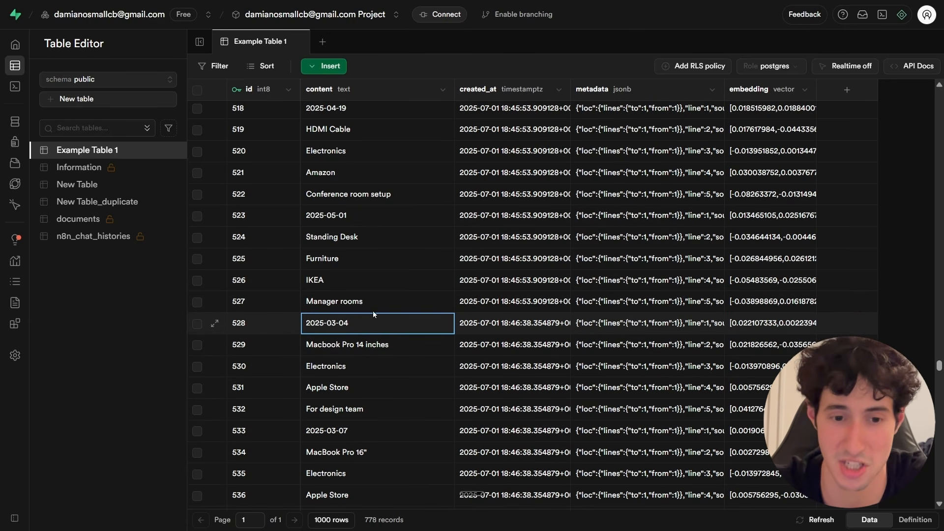
click(353, 345)
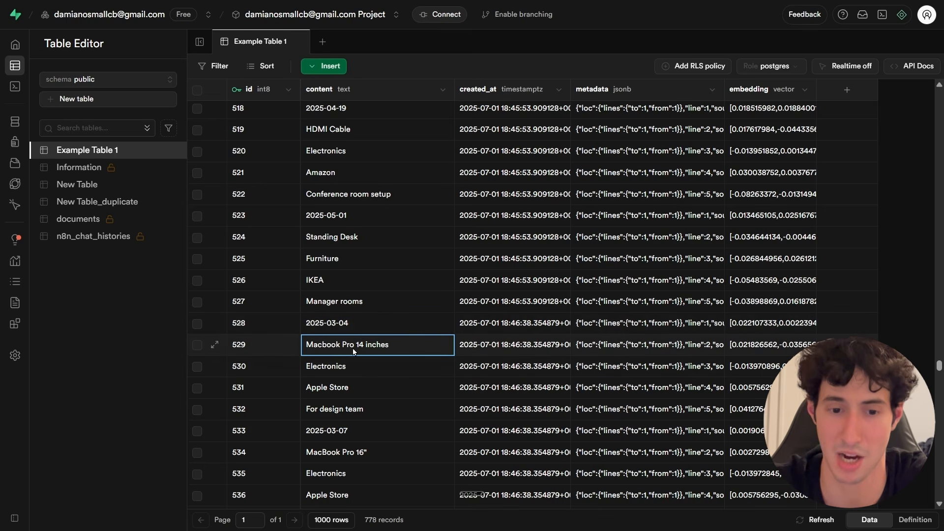
scroll(352, 343, down, 2)
click(332, 306)
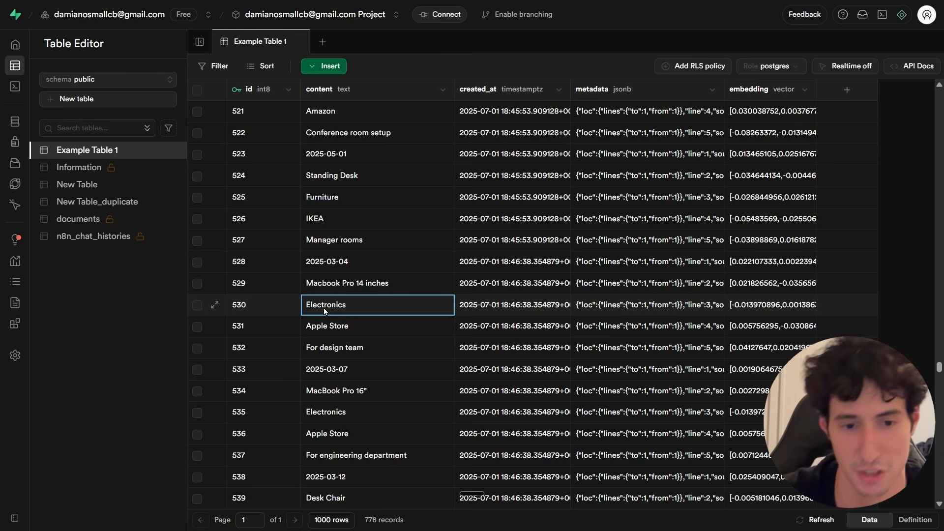
click(322, 374)
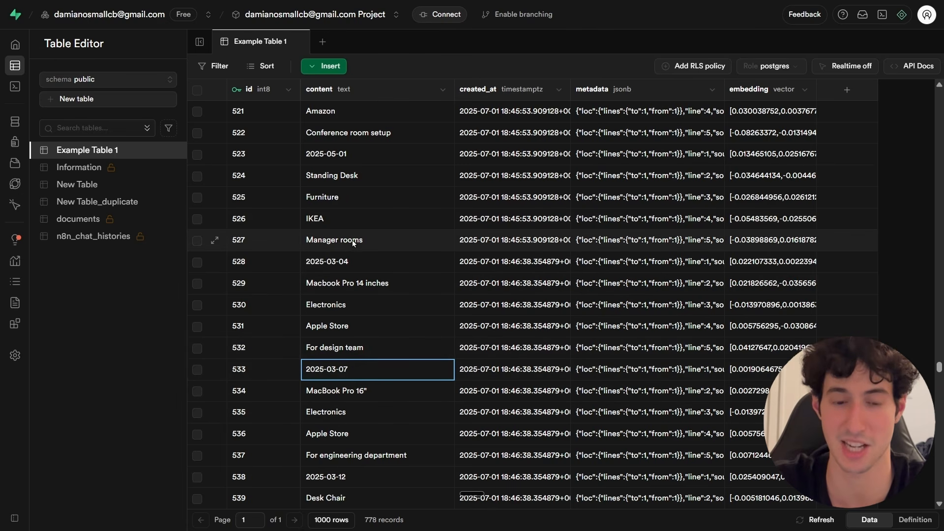
Edit row 533's content cell into four lines: 2025-03-07, Electronis, HDMI cable, 2100$.
double_click(341, 371)
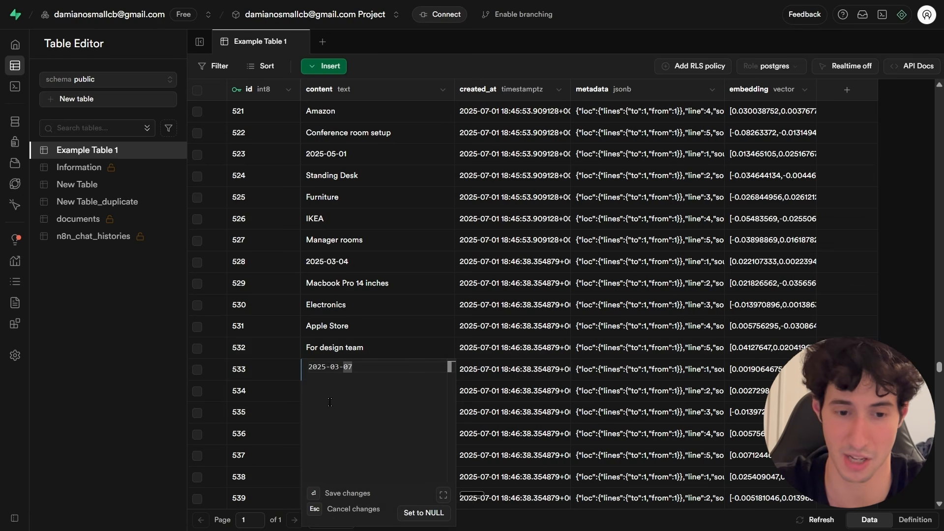
click(387, 372)
key(shift+Return)
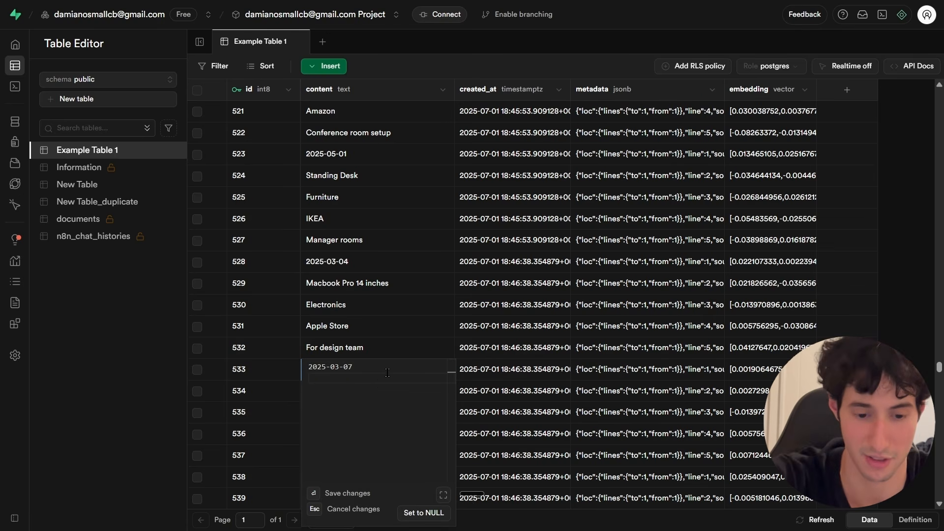
text(Electronis)
key(shift+Return)
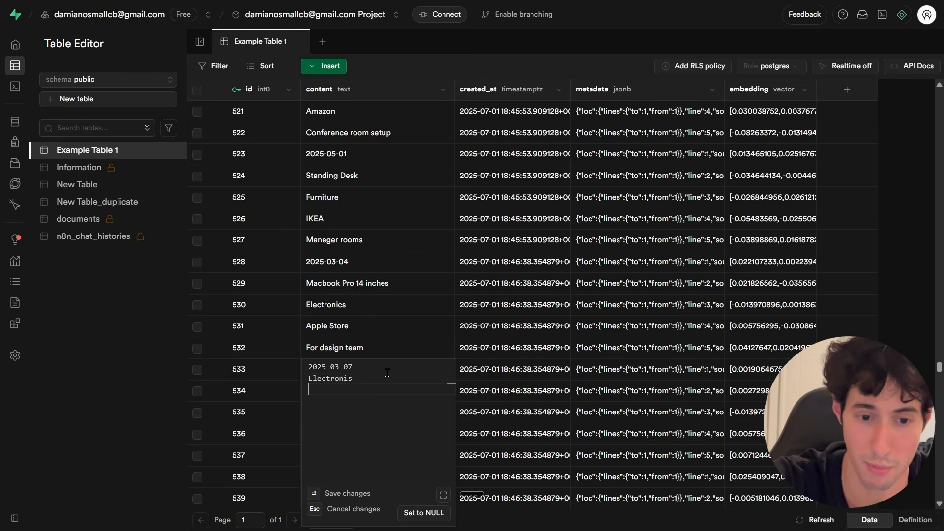
text(H)
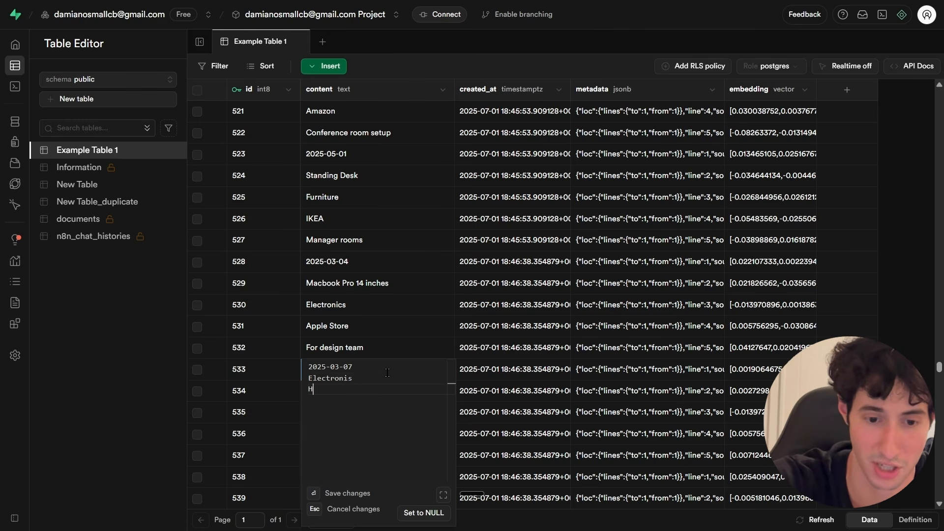
text(DMI cable)
key(shift+Return)
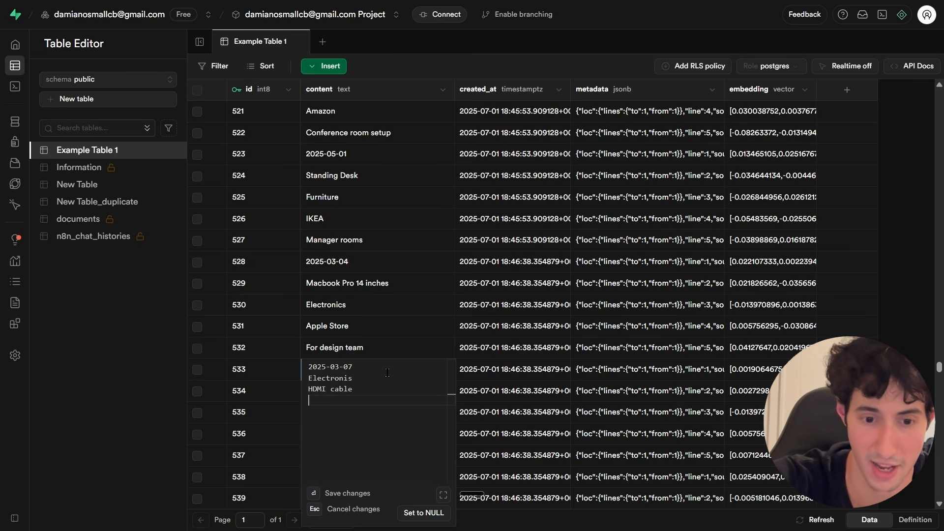
text(21)
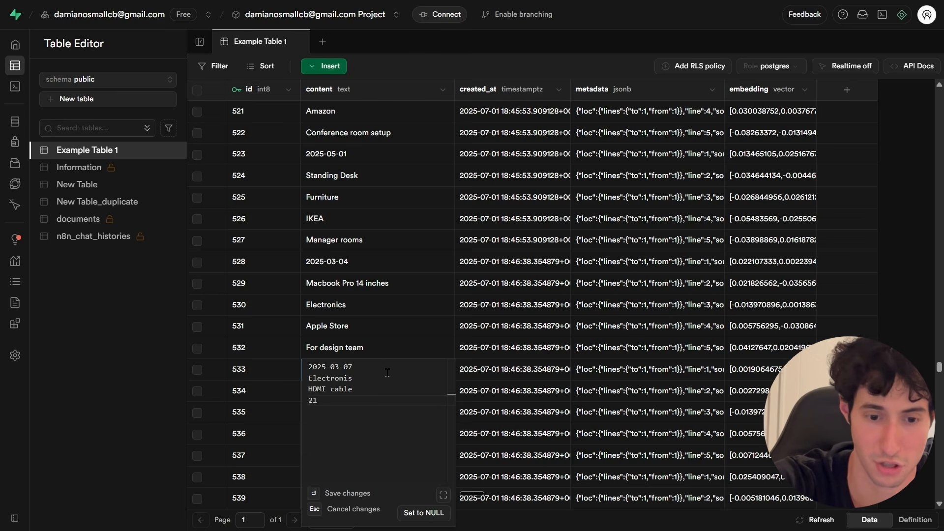
text(00%)
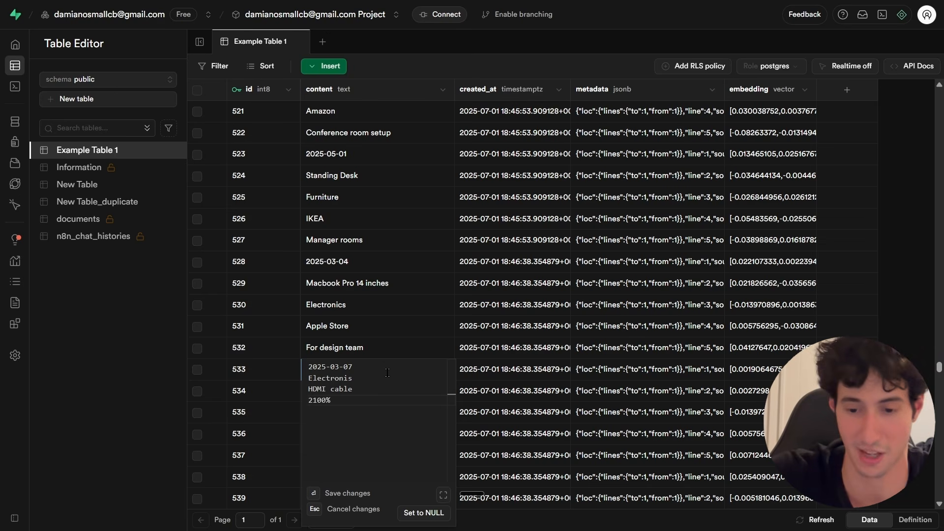
key(BackSpace)
text($)
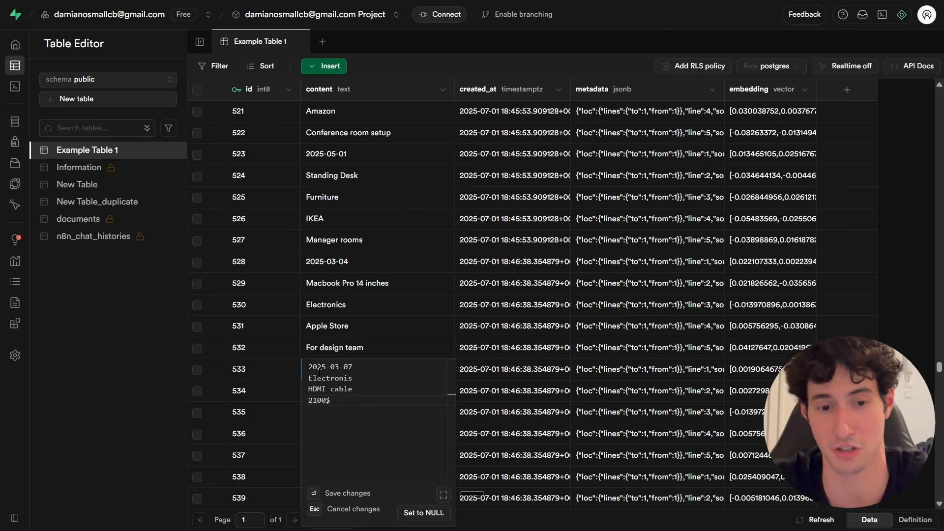
key(ctrl+a)
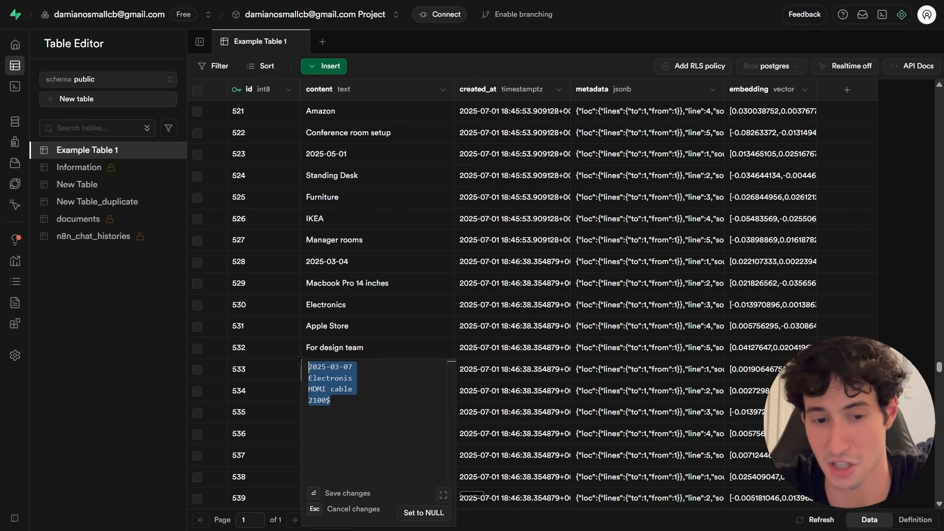
double_click(329, 379)
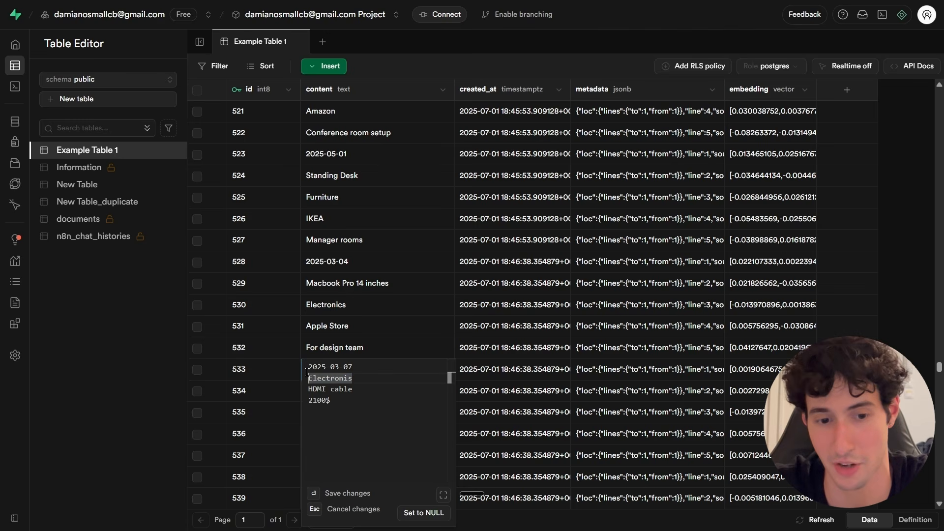
double_click(315, 366)
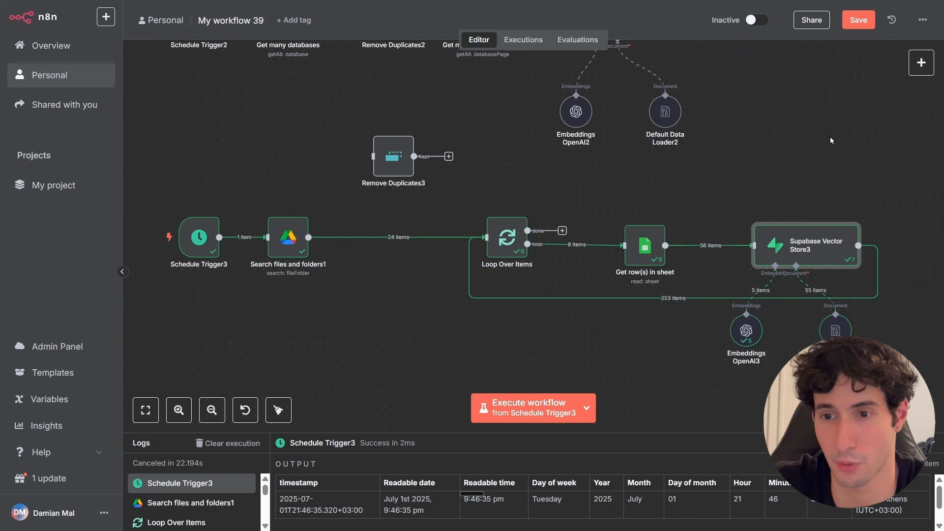
Add an Aggregate node to the workflow canvas.
click(917, 68)
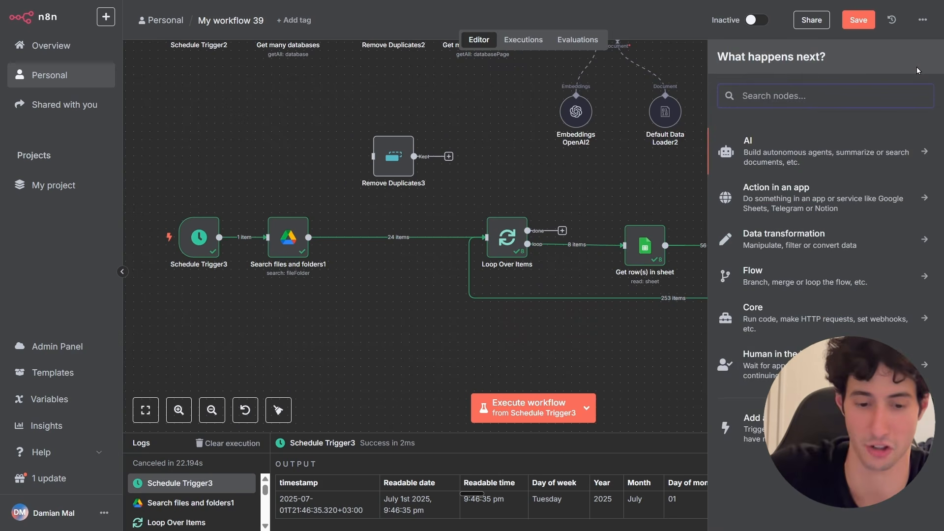
text(aggr)
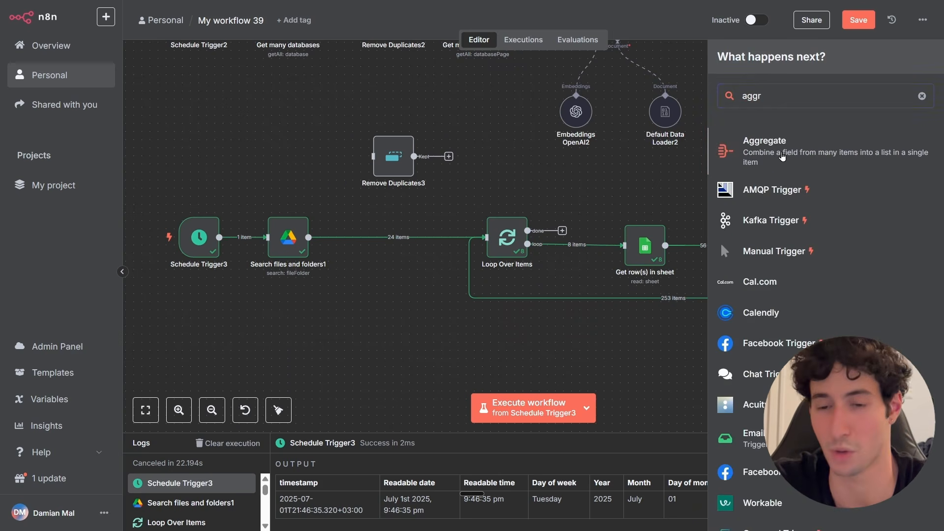
click(782, 157)
key(Escape)
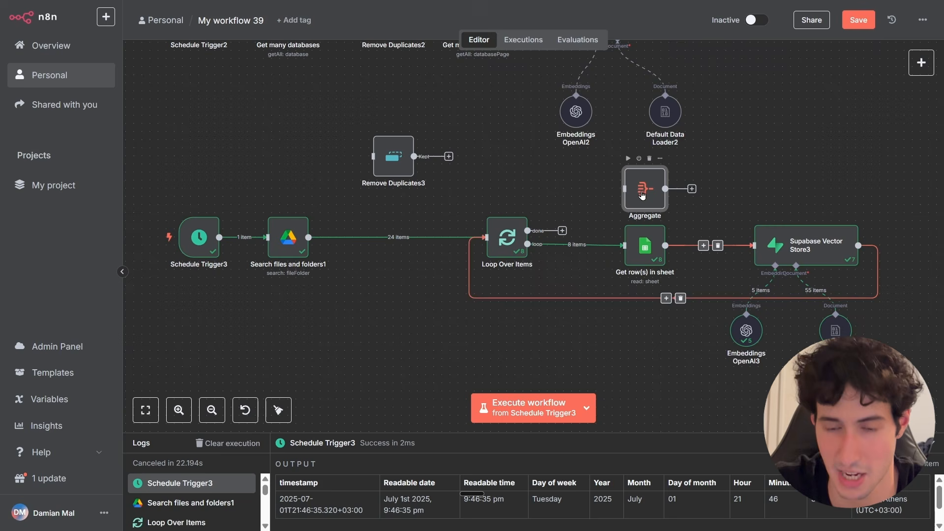
Remove the connection between Get row(s) in sheet and Supabase Vector Store3, and rearrange the Aggregate and Supabase nodes between them.
drag(641, 195, 714, 194)
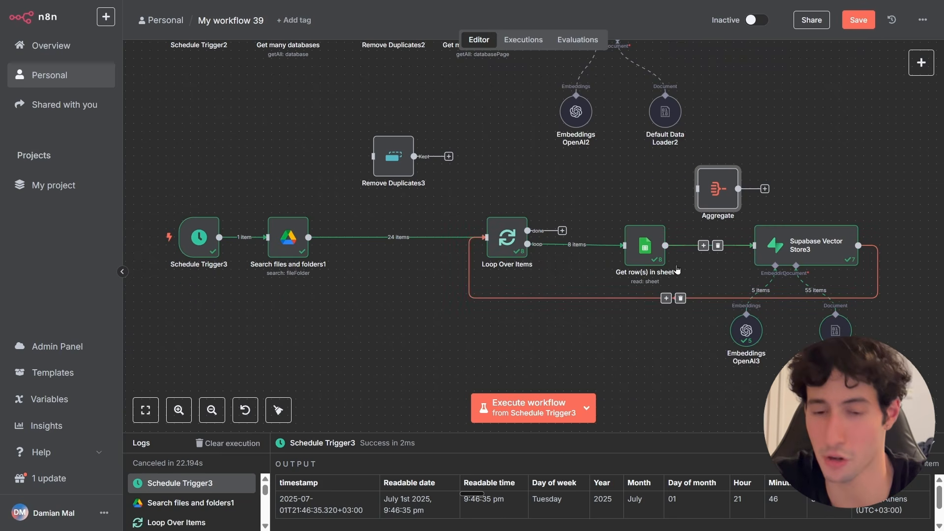
drag(664, 241, 648, 208)
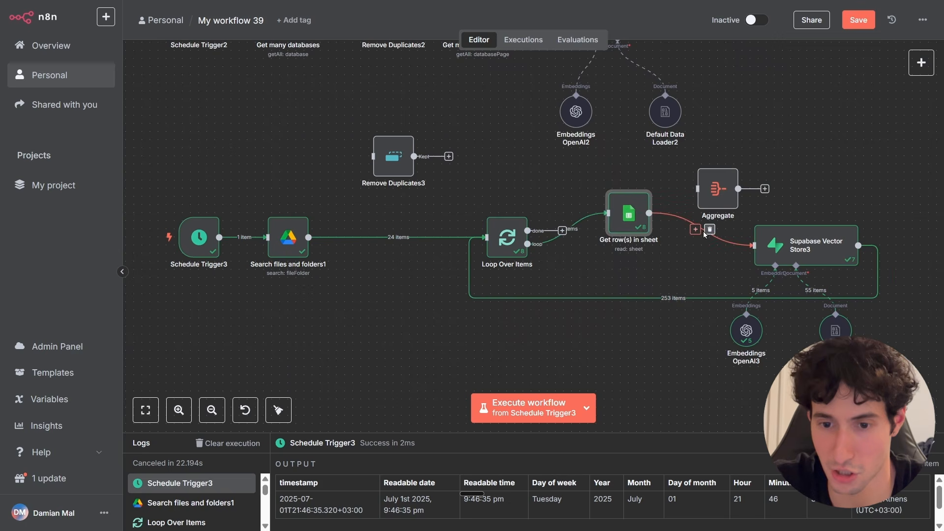
click(710, 230)
drag(789, 238, 845, 238)
drag(727, 198, 743, 222)
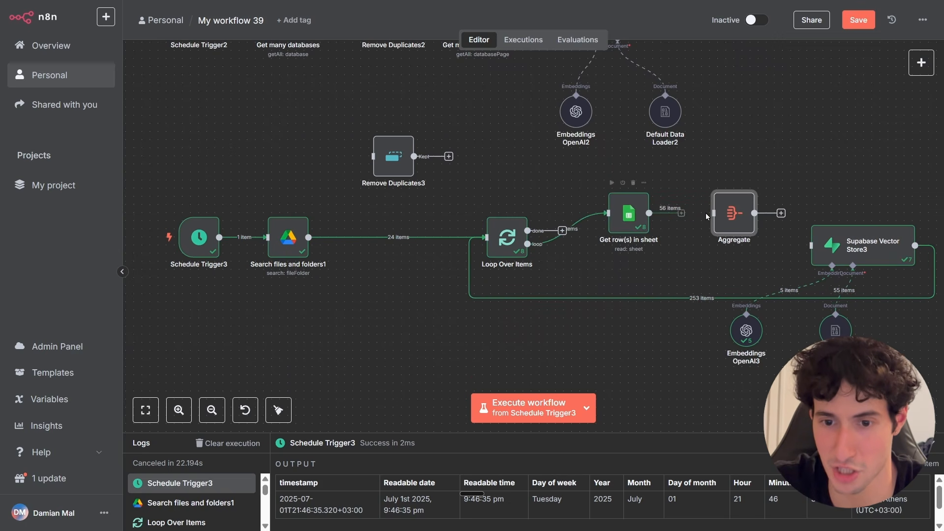
Open the Aggregate node and view its input data from Get row(s) in sheet as a table.
double_click(719, 213)
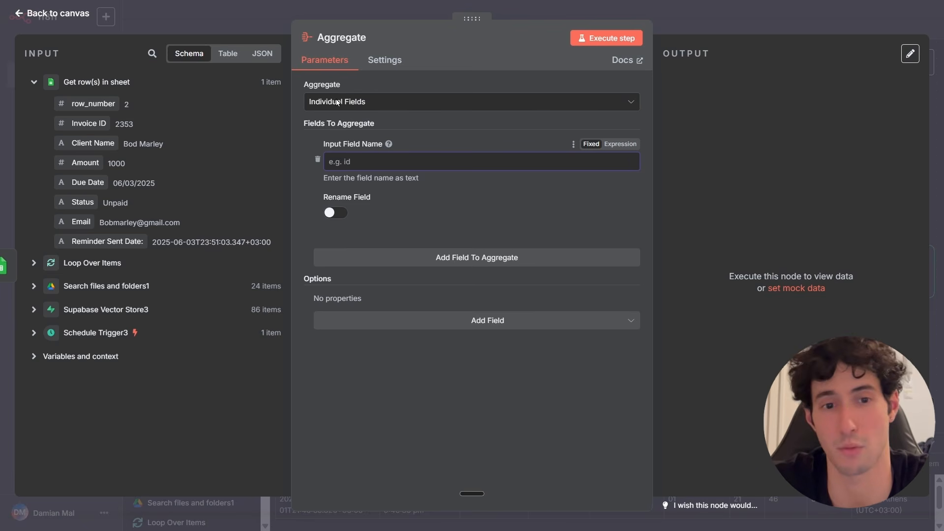
click(422, 134)
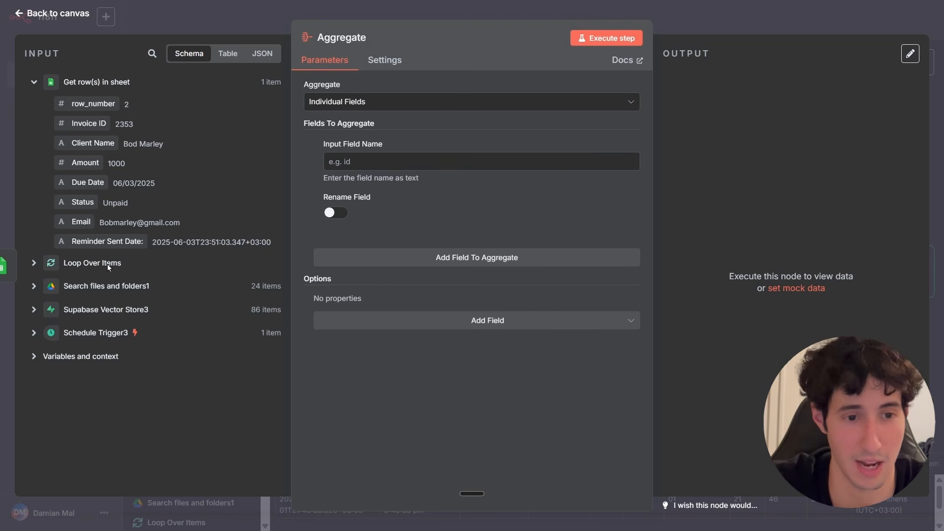
click(228, 53)
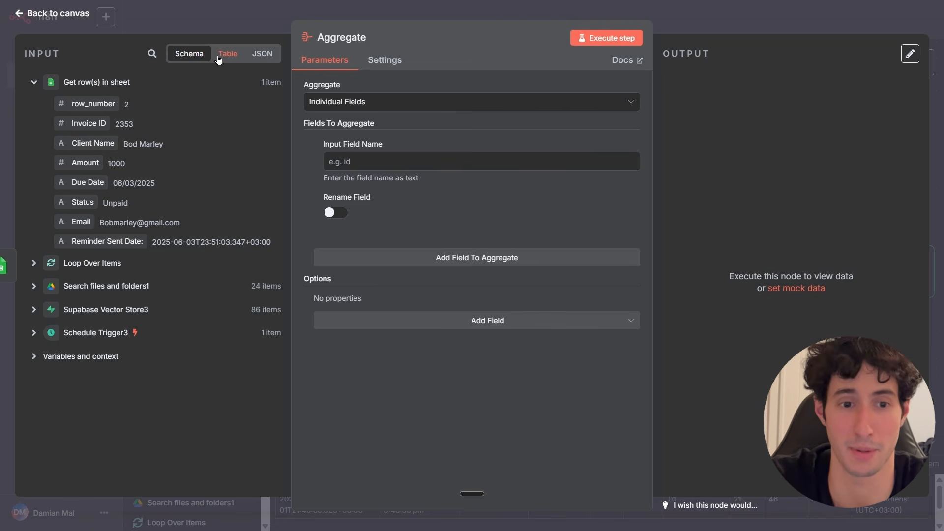
Browse the Get row(s) in sheet input data by run in table view, then return to schema view.
click(193, 87)
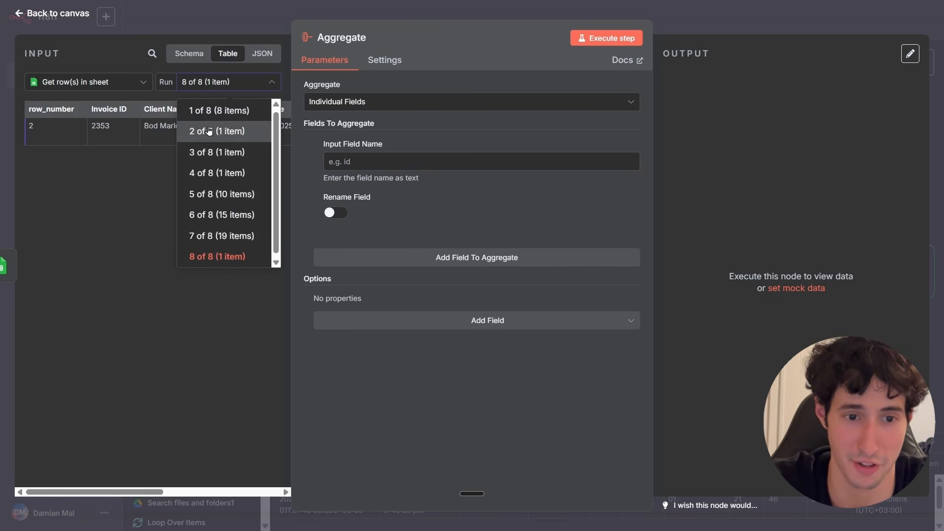
click(216, 113)
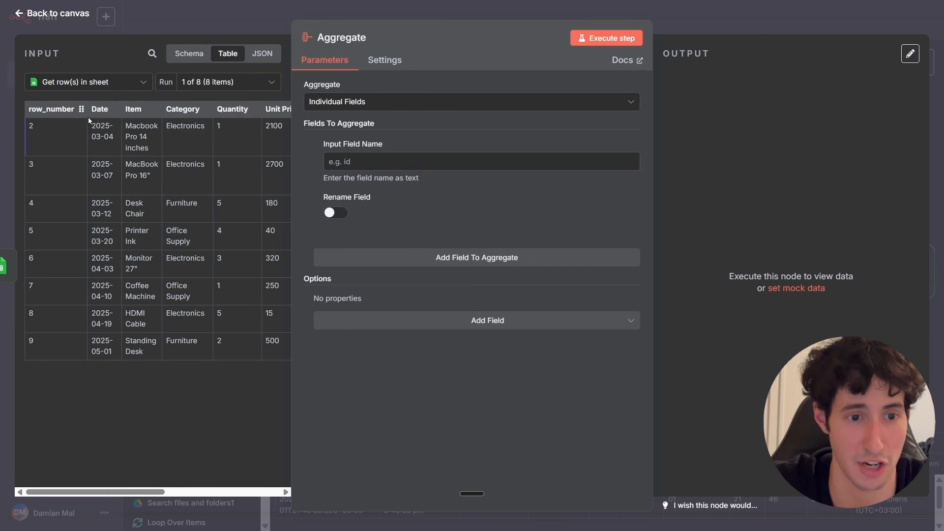
click(218, 92)
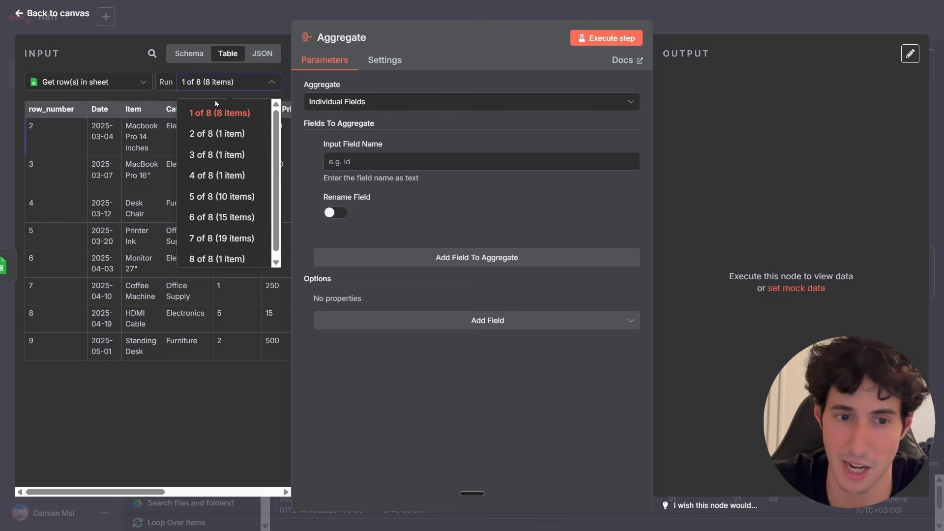
click(221, 196)
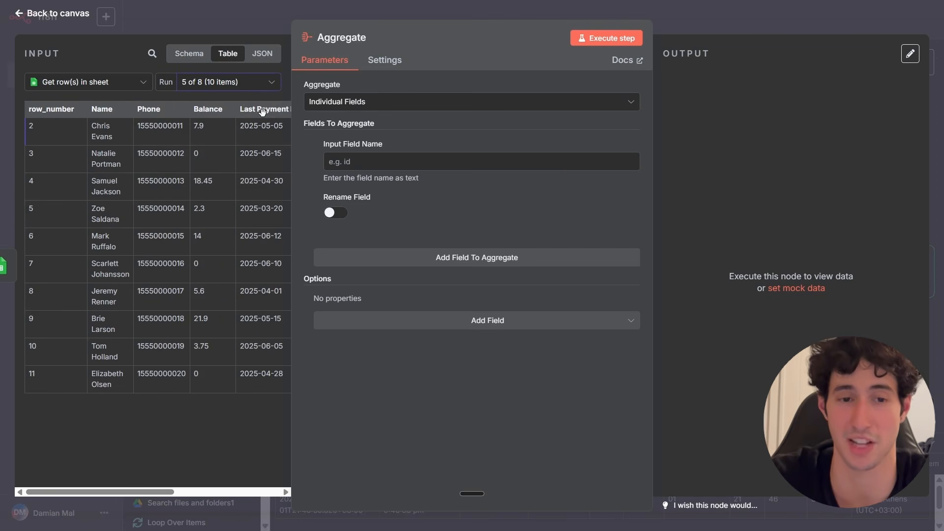
click(193, 54)
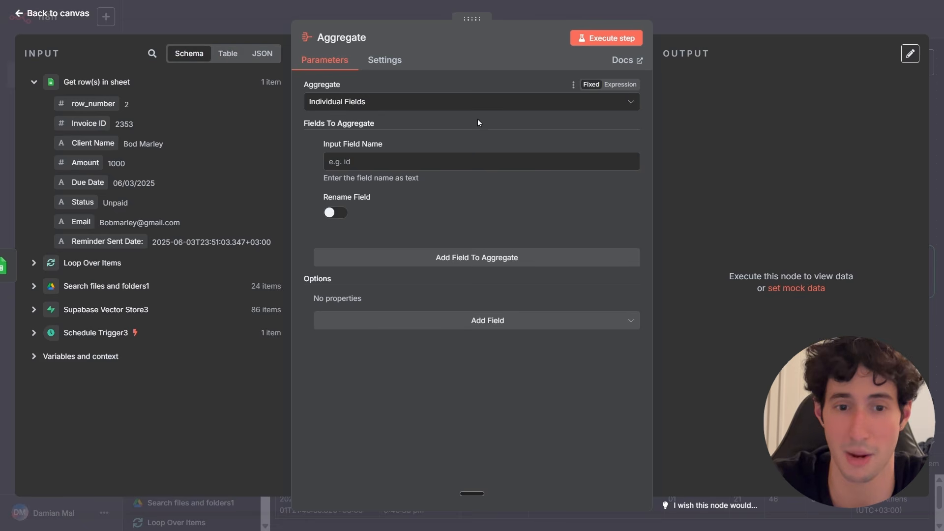
Configure the Aggregate node to aggregate All Item Data into a single list in field output, including all fields.
click(371, 104)
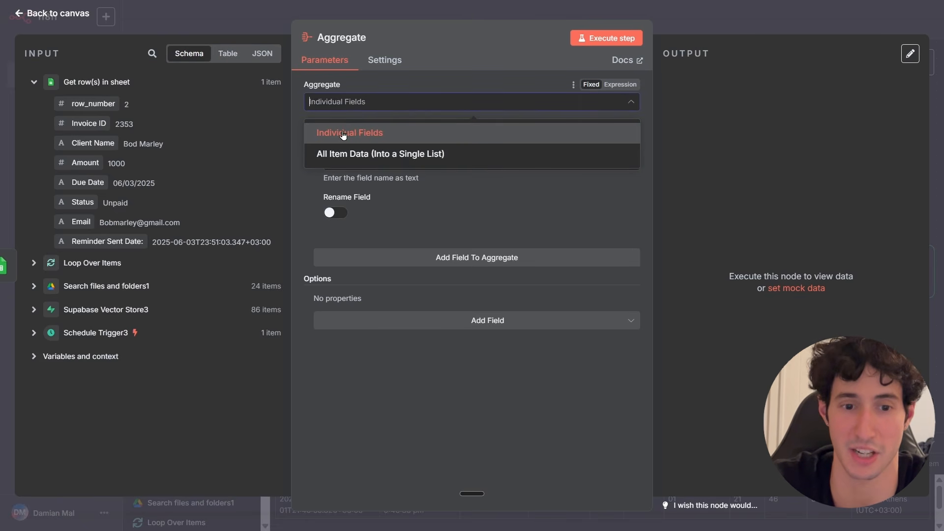
click(364, 156)
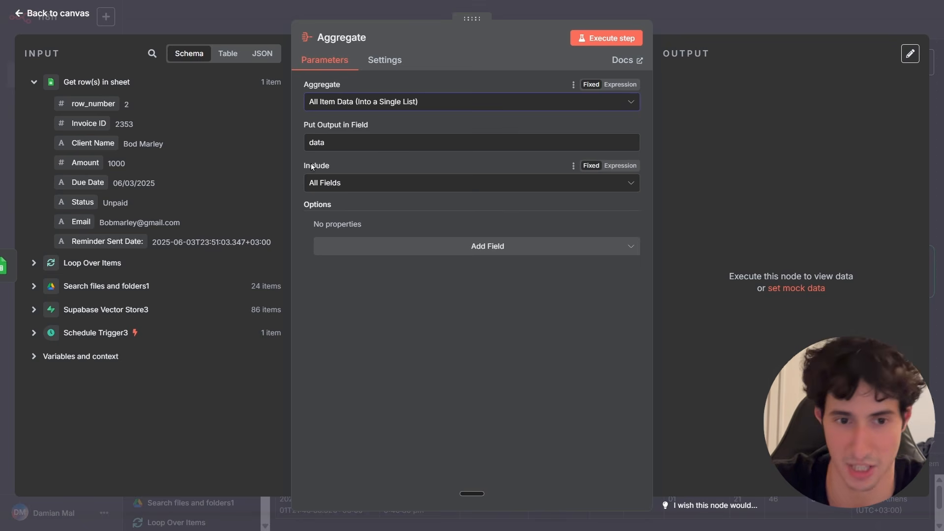
click(325, 142)
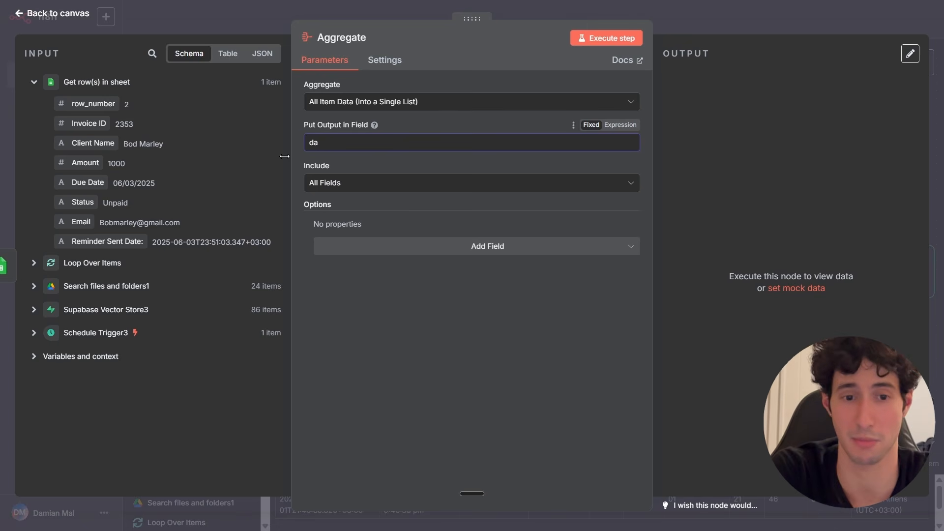
text(out)
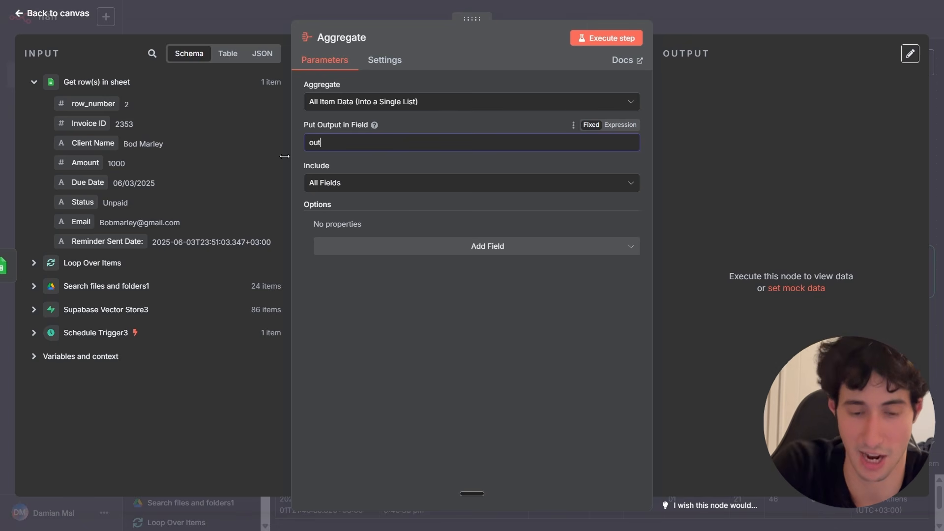
text(put)
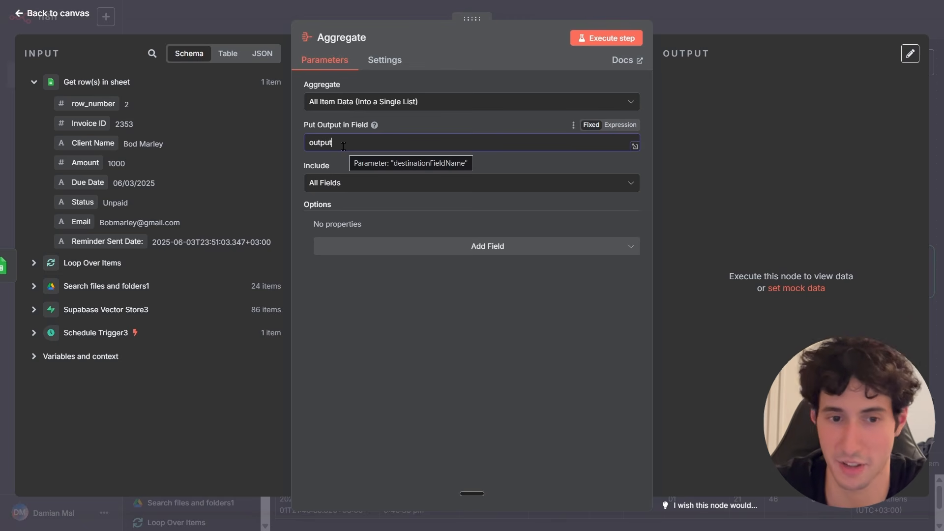
click(331, 184)
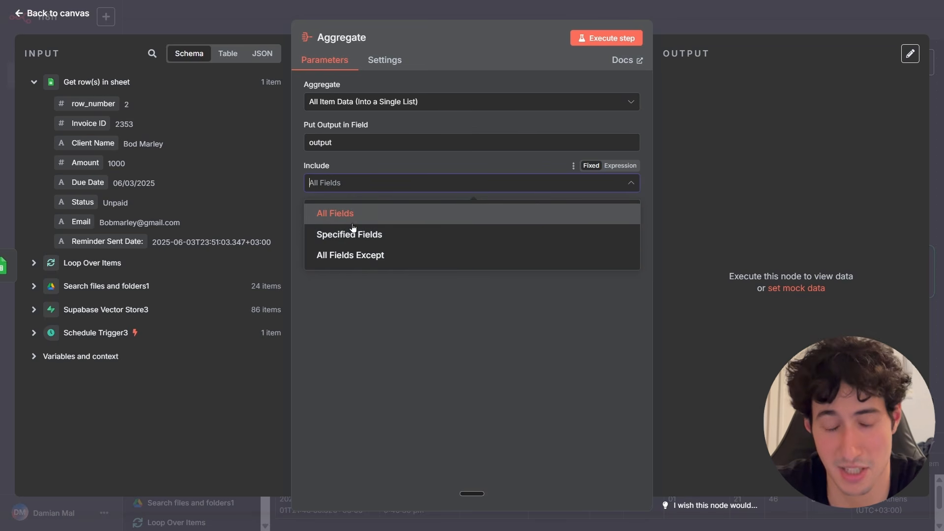
click(323, 212)
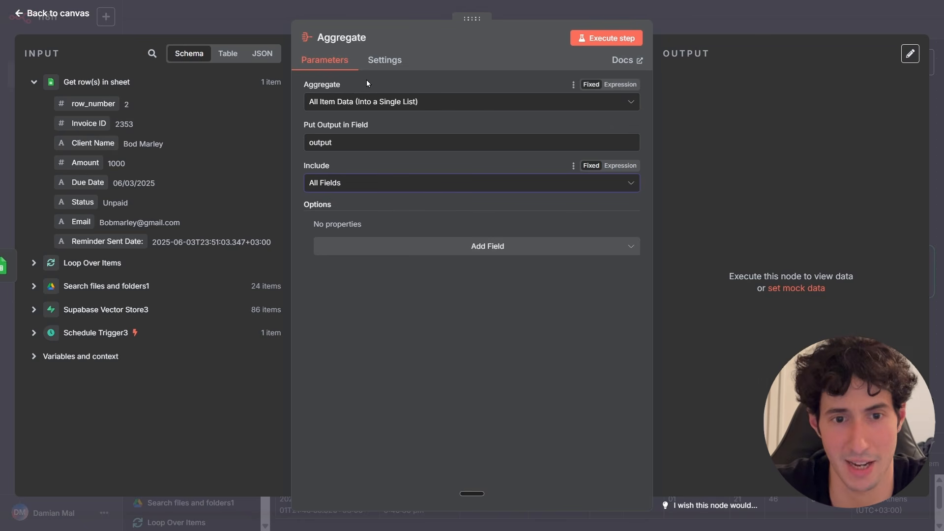
Turn on Always Output Data in the Aggregate node's settings.
click(386, 59)
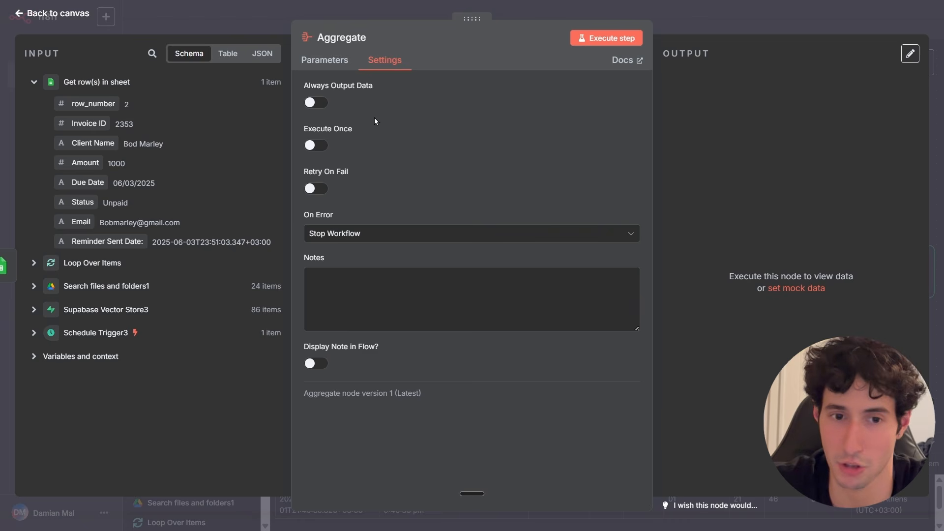
click(319, 103)
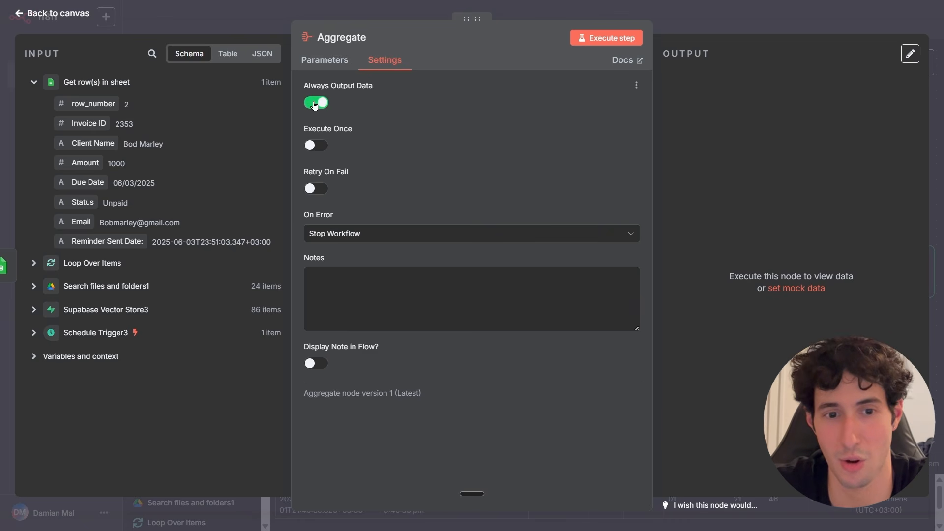
click(350, 61)
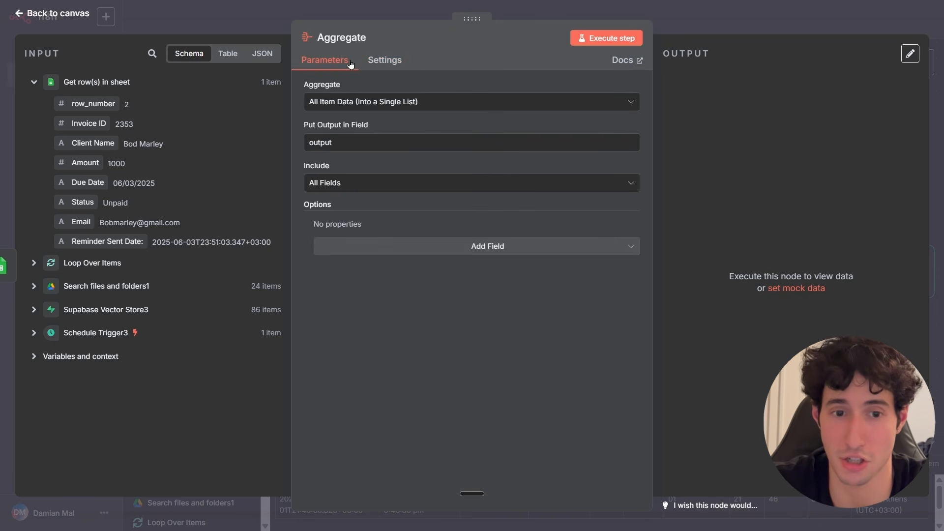
Execute the Aggregate step, inspect its output list items in schema view, and close the node.
click(588, 44)
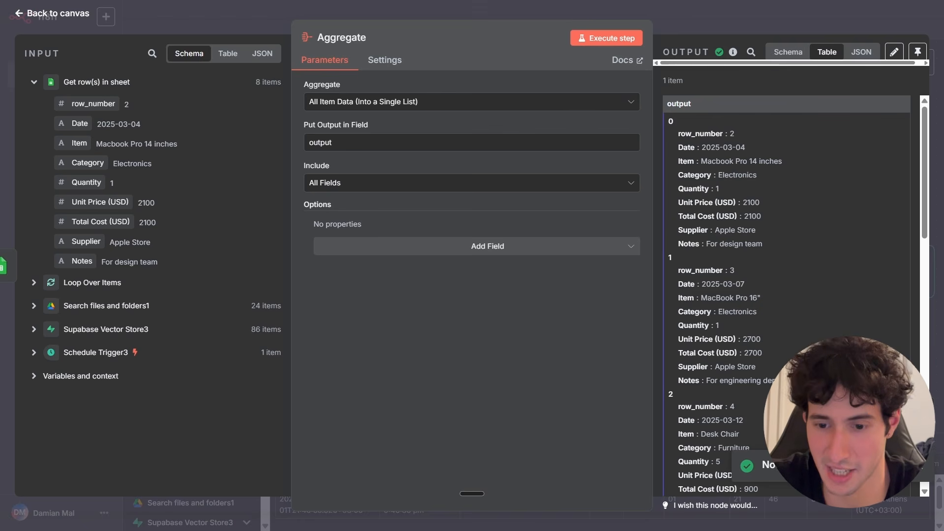
click(788, 52)
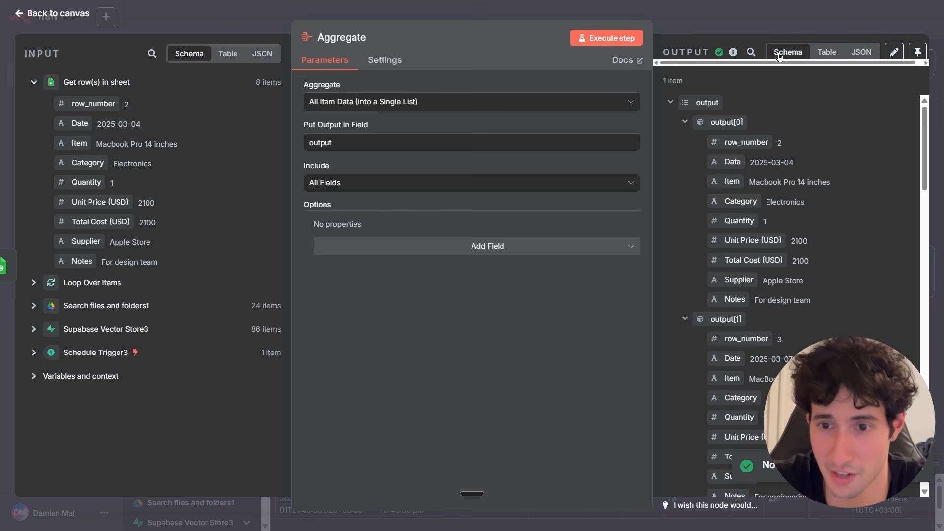
click(684, 122)
click(685, 122)
scroll(814, 131, down, 2)
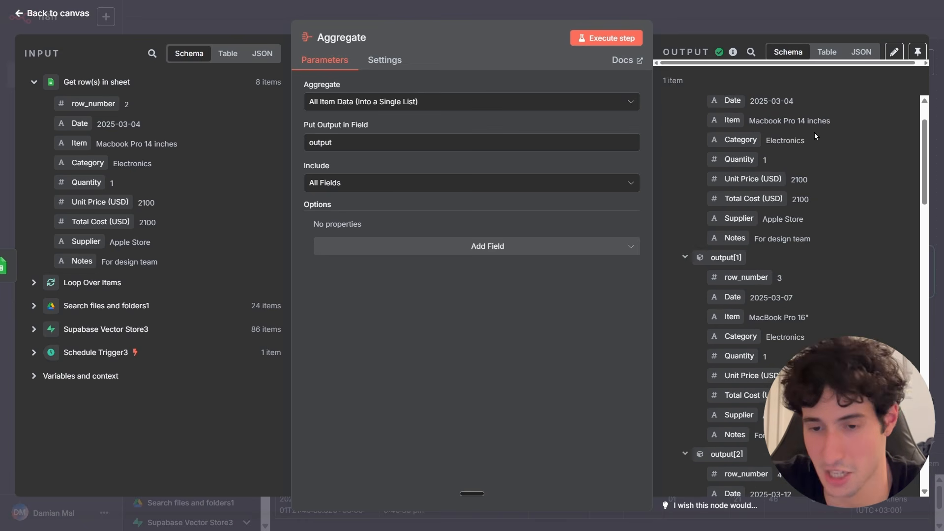
scroll(772, 216, down, 4)
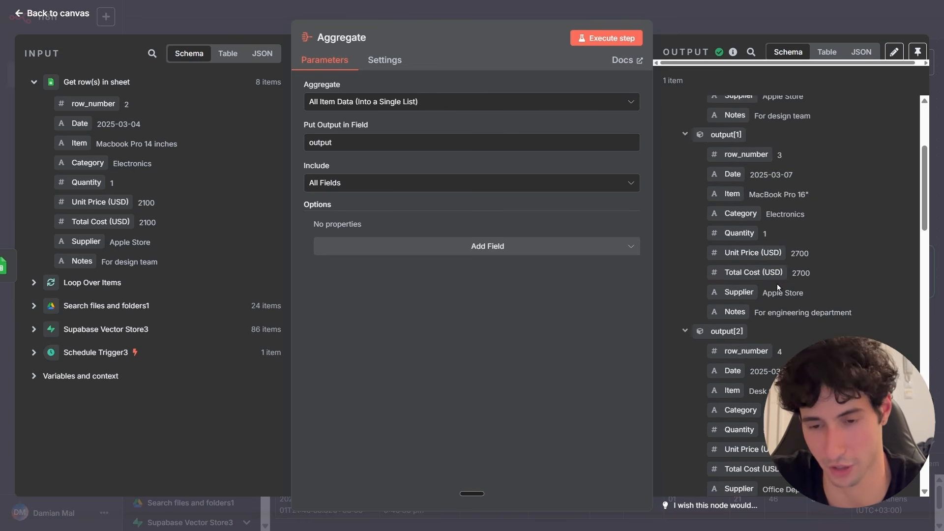
scroll(732, 195, up, 2)
scroll(734, 195, up, 3)
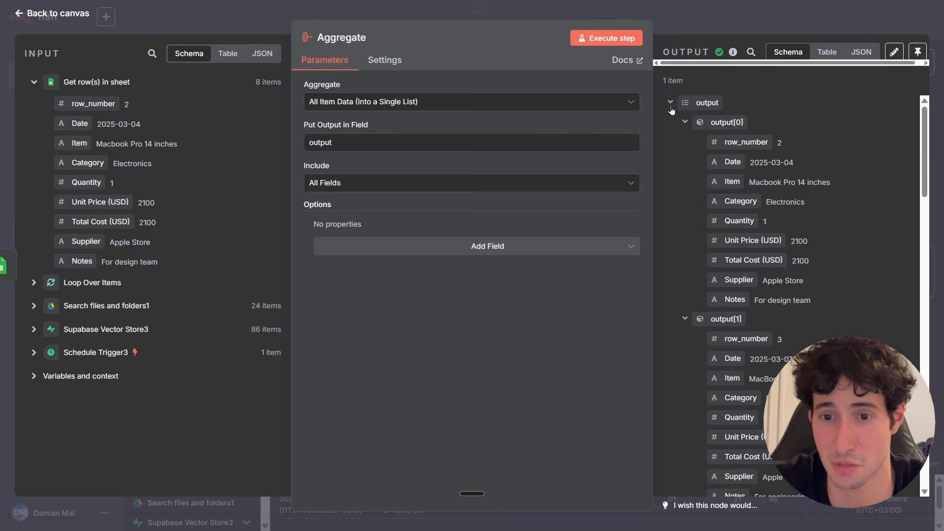
click(685, 122)
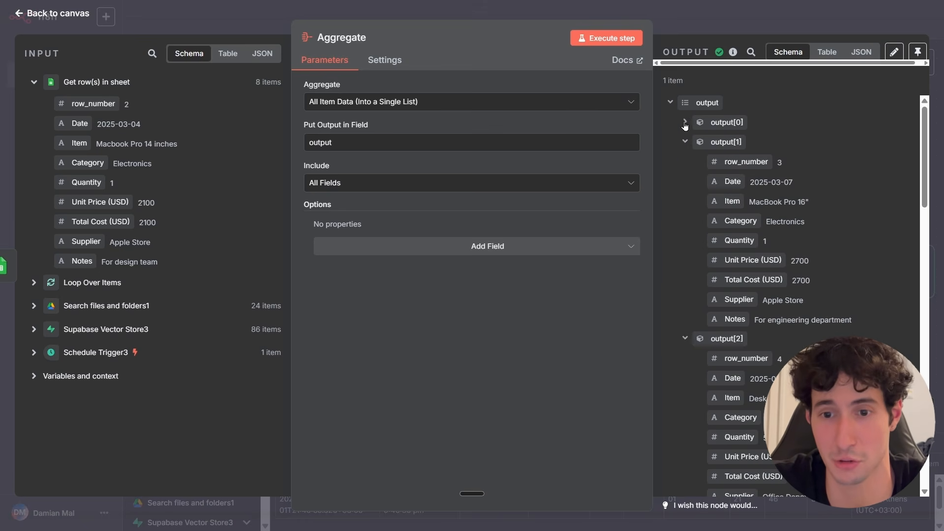
click(685, 141)
click(685, 161)
click(684, 181)
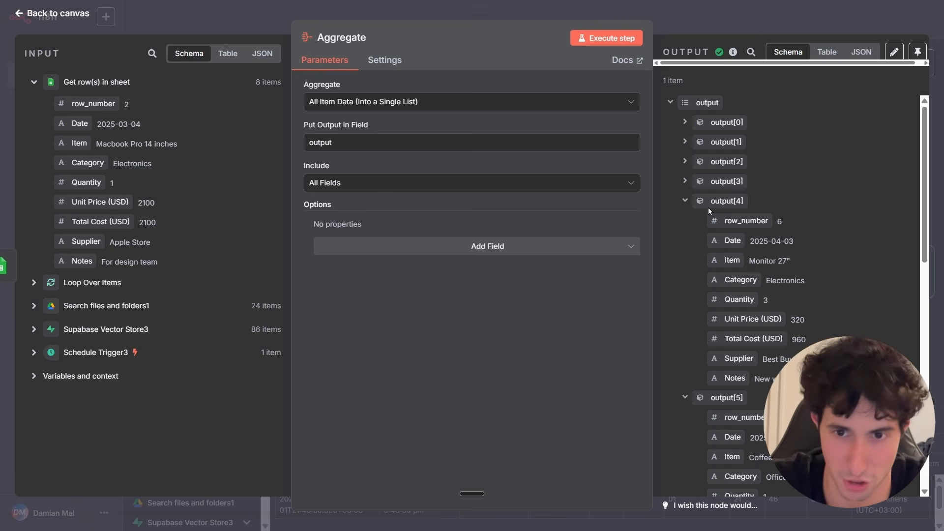
key(Escape)
Move the Supabase Vector Store3 node and its Embeddings and Document Loader subnodes to the right to make room.
drag(696, 213, 764, 234)
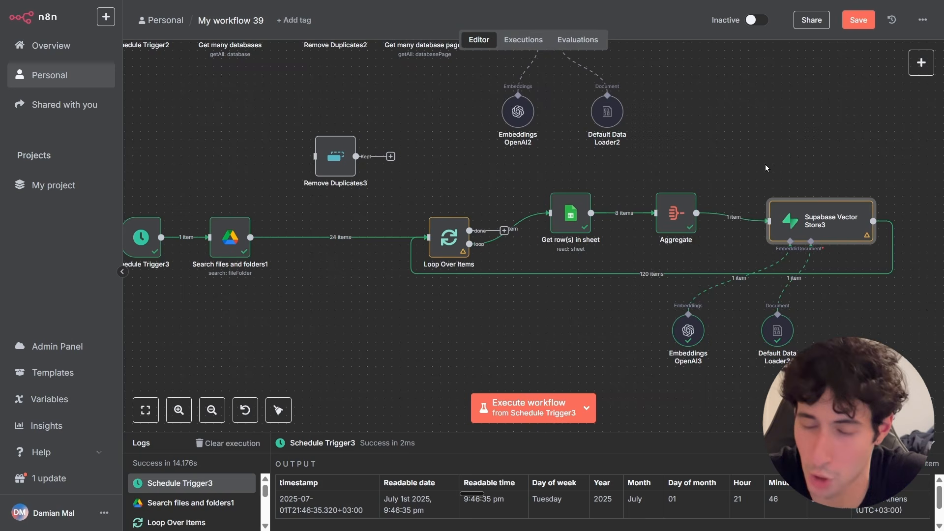
click(741, 217)
drag(816, 224, 872, 223)
drag(793, 331, 873, 330)
drag(670, 330, 808, 323)
Insert an Edit Fields (Set) node after the Aggregate node and add a new field in Manual Mapping.
click(720, 213)
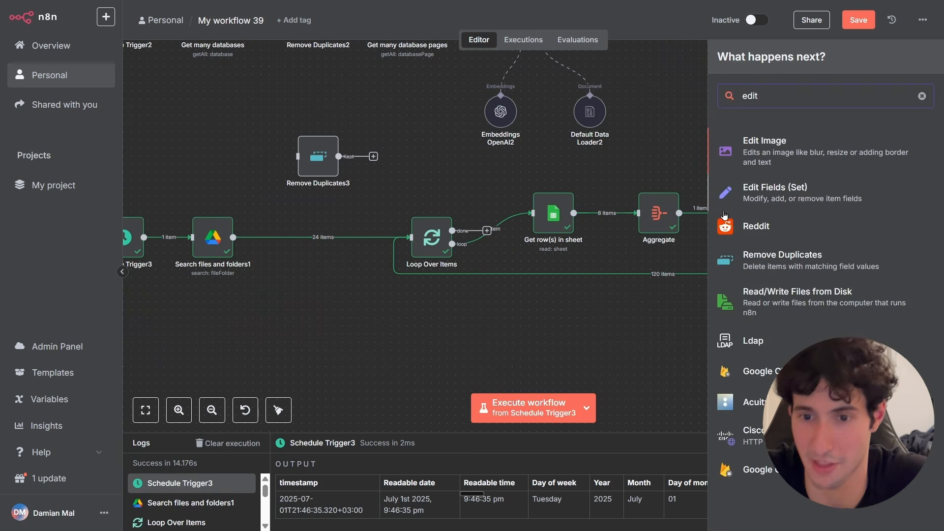
click(752, 194)
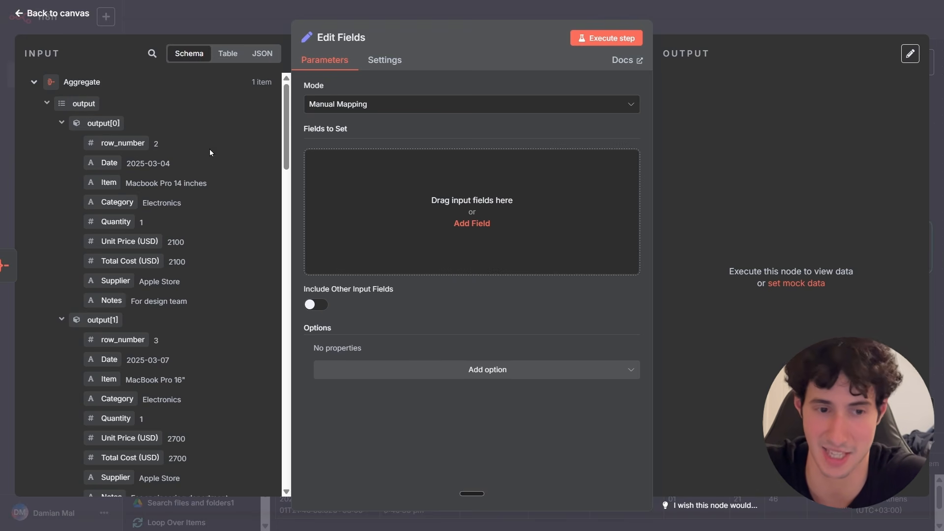
drag(201, 176, 418, 204)
click(616, 43)
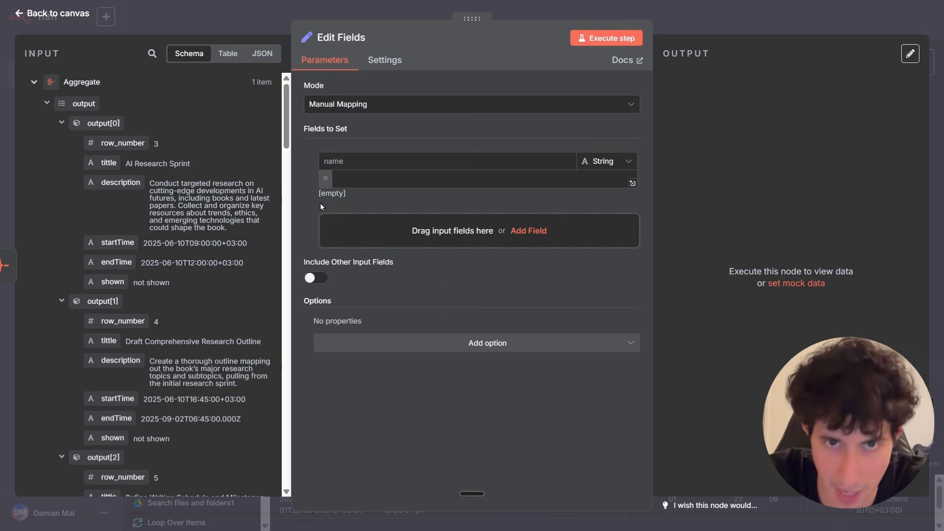
Name the field Content, set its type to String, and map the Aggregate output array as its value.
click(335, 162)
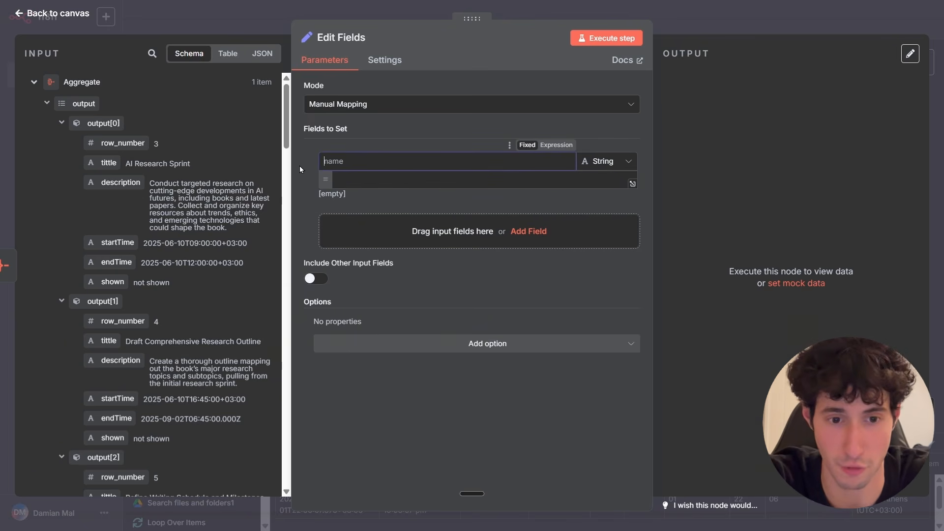
text(Content)
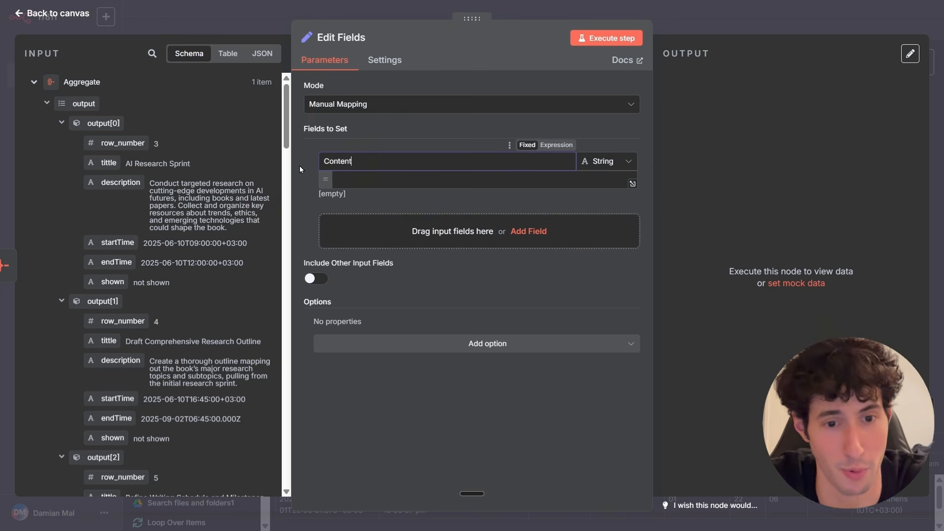
click(597, 167)
click(610, 194)
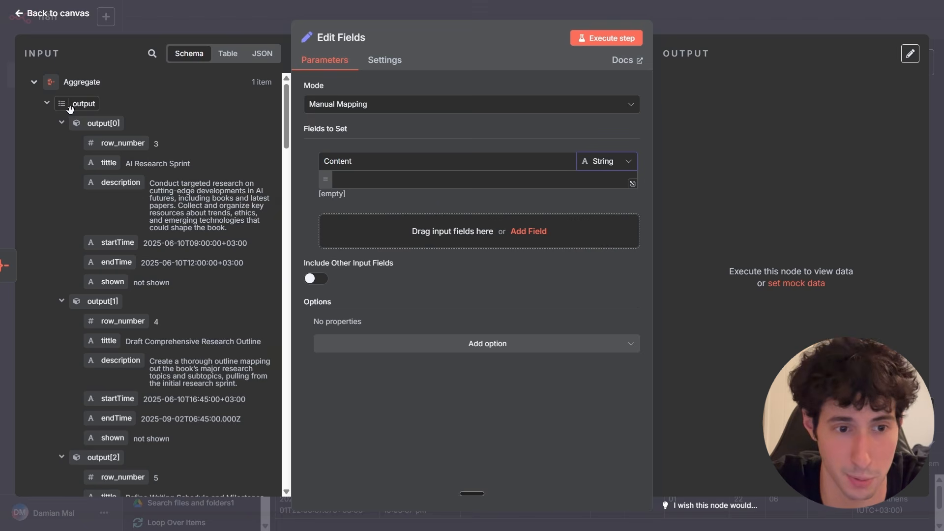
drag(70, 109, 373, 185)
click(309, 199)
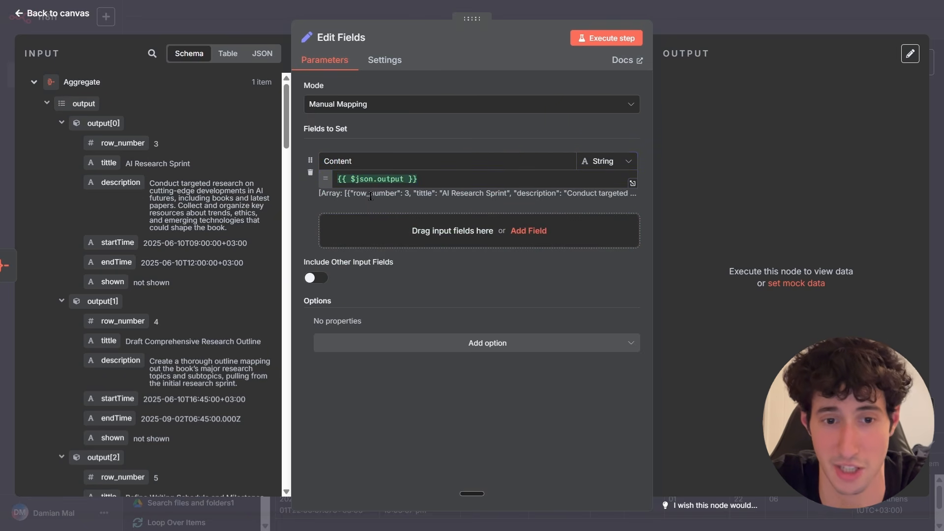
Execute the Edit Fields step, examine the Content output, and go back to the canvas.
click(609, 40)
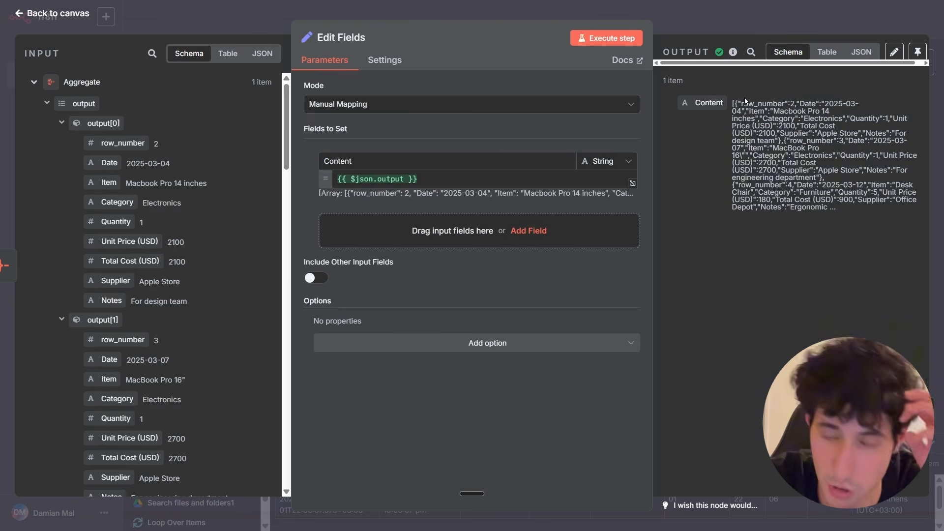
drag(736, 102, 782, 141)
click(782, 141)
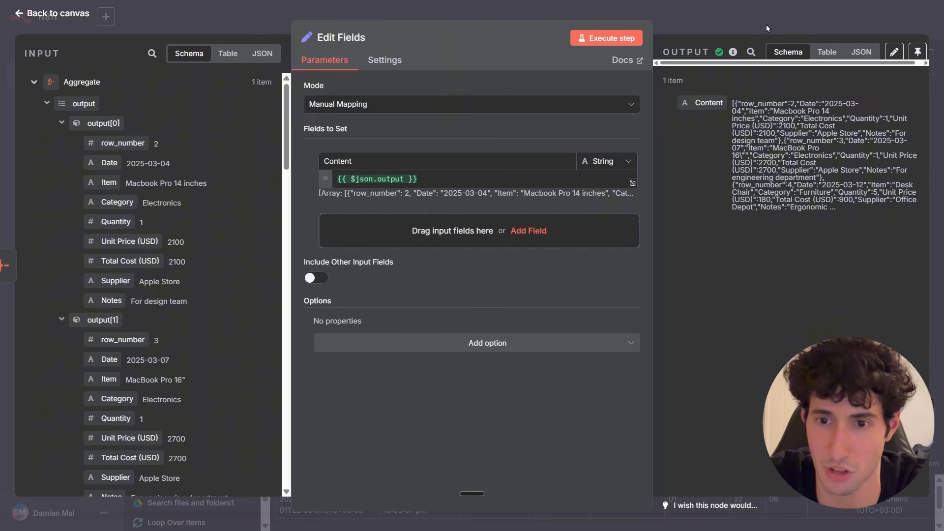
click(766, 24)
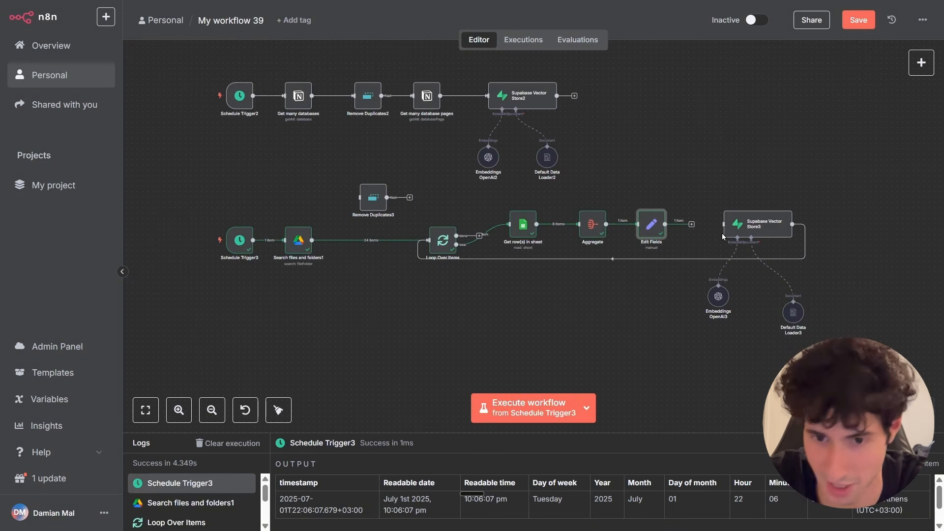
Shift the Supabase Vector Store3 node and Embeddings OpenAI3 subnode further right of Edit Fields.
scroll(708, 229, up, 3)
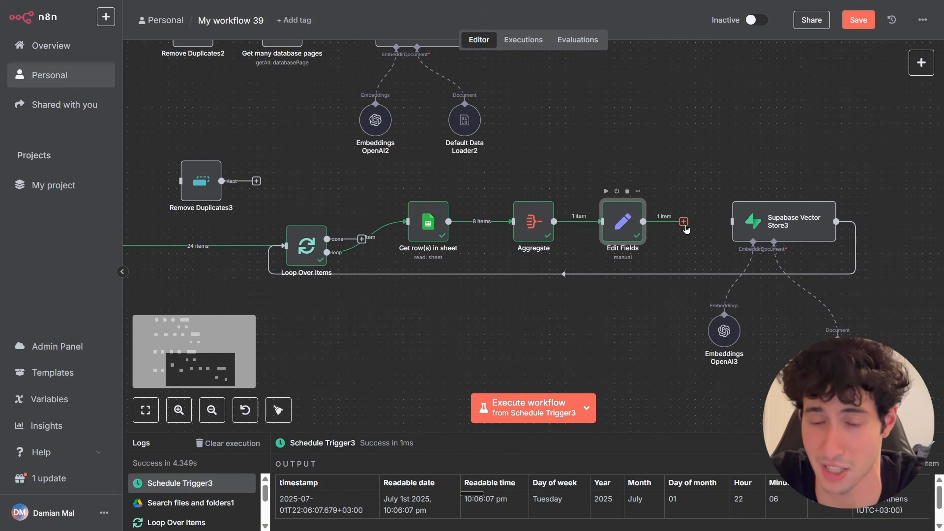
drag(784, 224, 849, 223)
drag(724, 329, 789, 321)
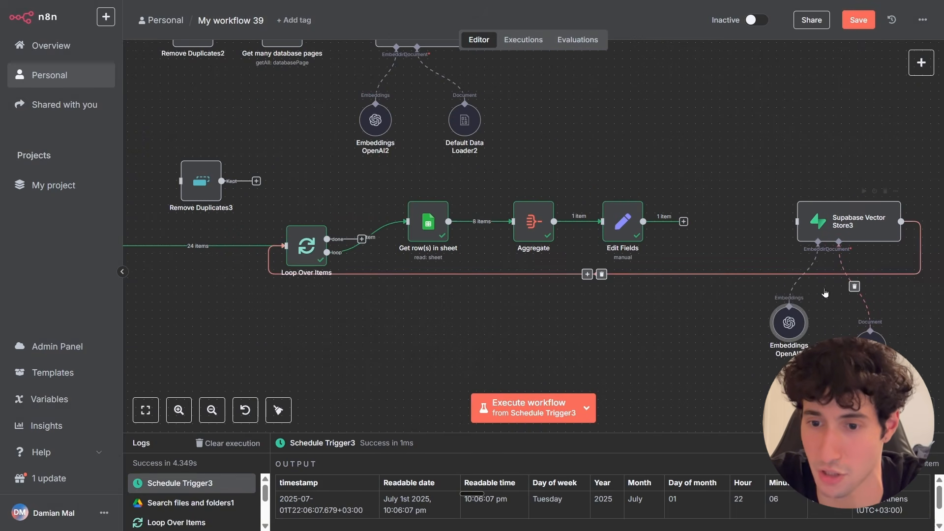
Add an OpenAI 'Message a model' node after the Edit Fields node.
click(683, 221)
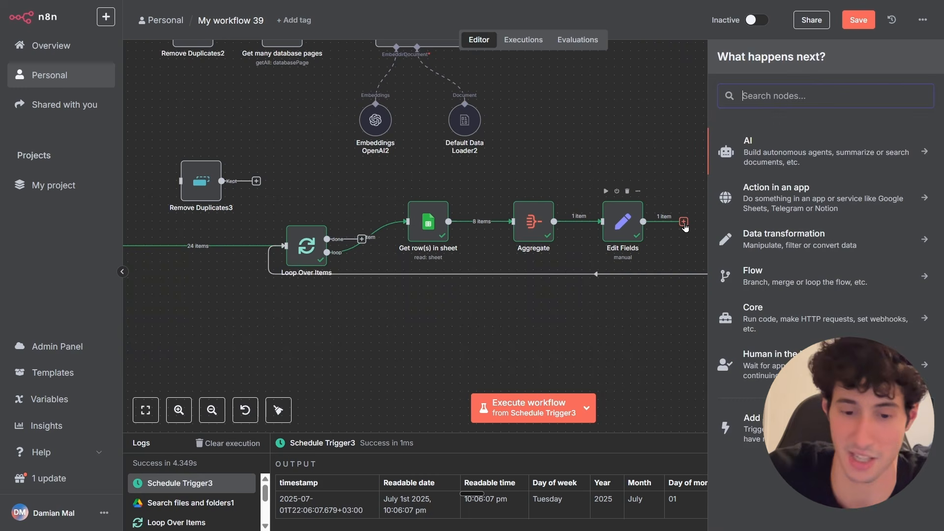
text(open)
key(Return)
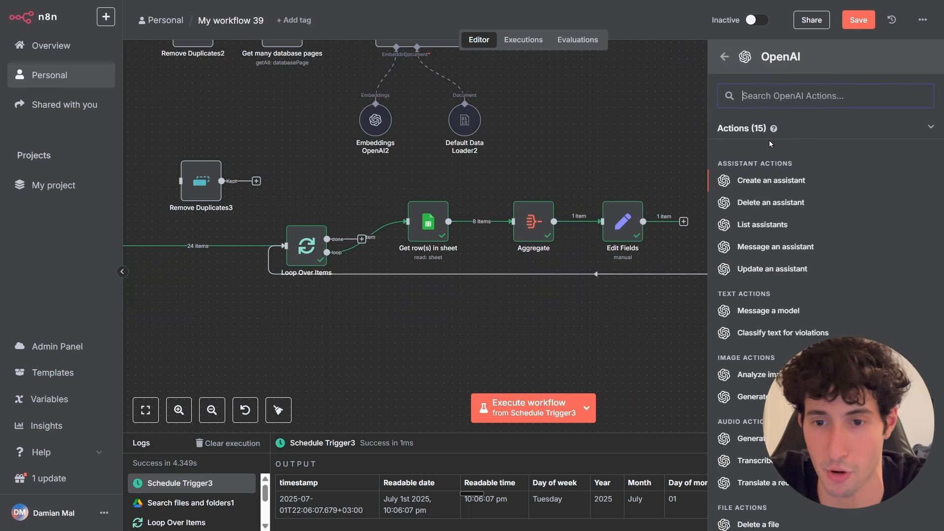
click(759, 315)
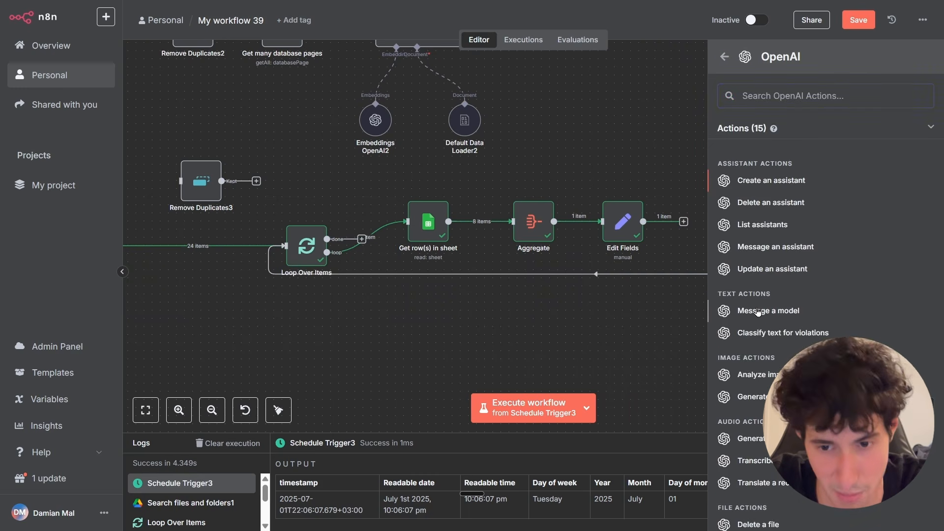
Choose GPT-4 as the model for the Message a model node.
scroll(374, 319, down, 2)
scroll(359, 344, down, 2)
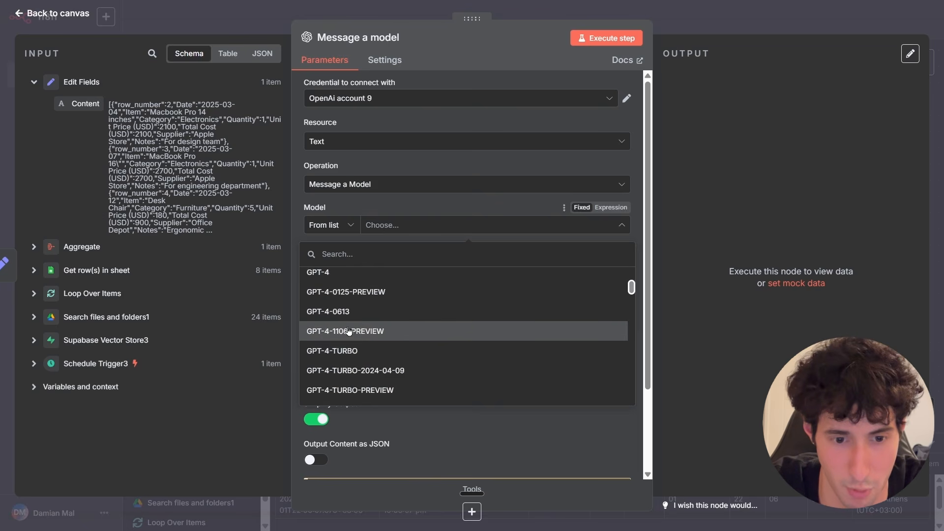
scroll(339, 331, up, 2)
click(328, 334)
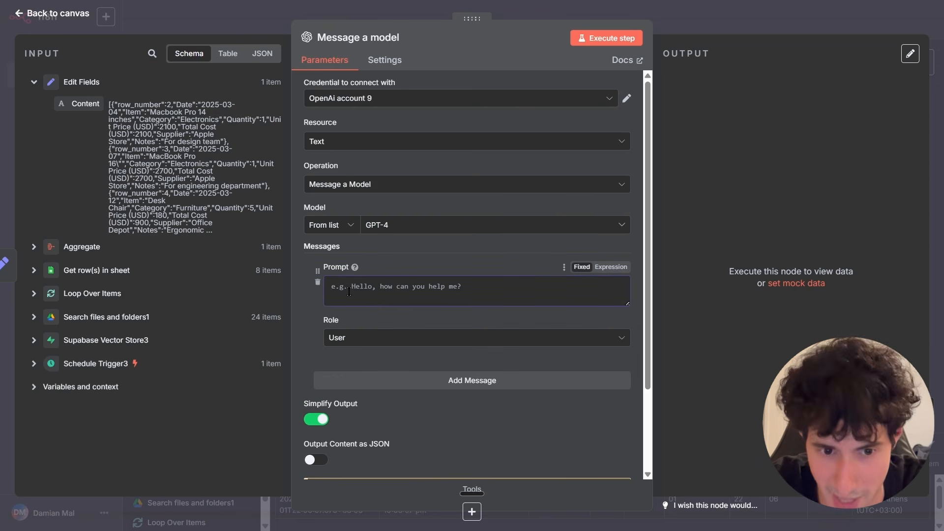
Set the prompt to 'Hey, make this in human language. Don't change the content at all, just turn it into human-like text.' followed by the Content field.
text(Hey, make this in human language. Don't change the content at all, just turn it into human-like text.)
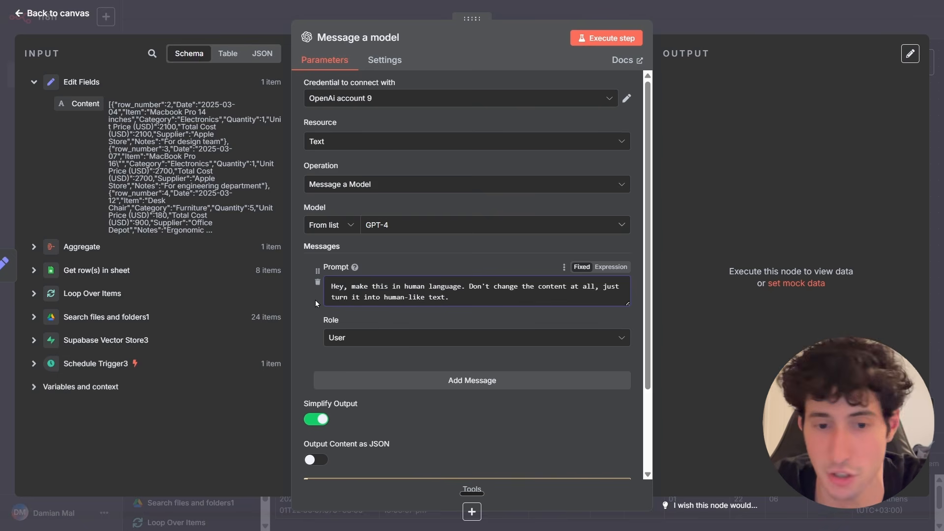
drag(84, 104, 467, 298)
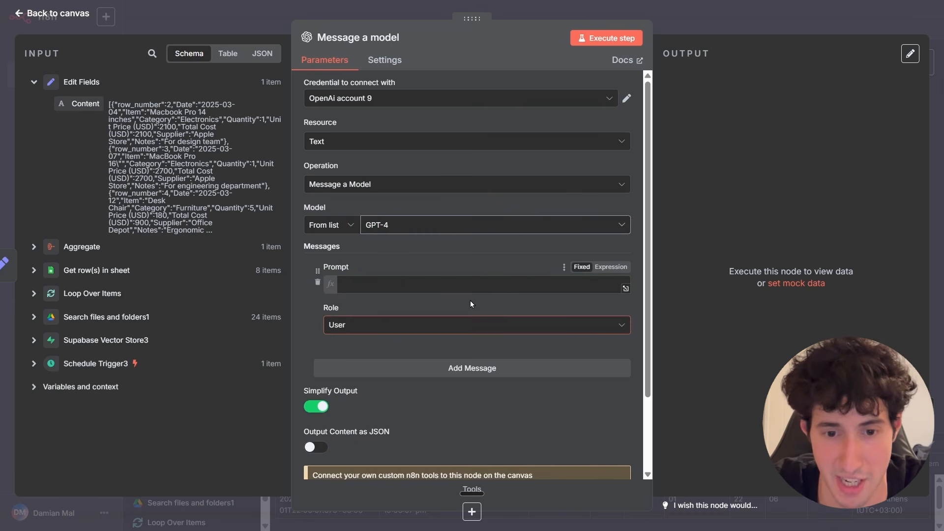
click(303, 312)
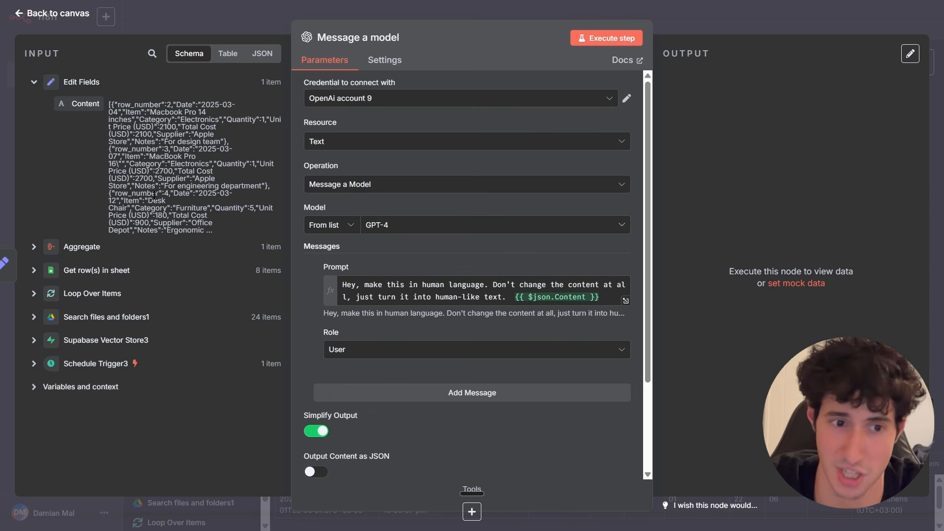
Execute the Message a model step, examine the generated message content, and return to the canvas.
click(607, 39)
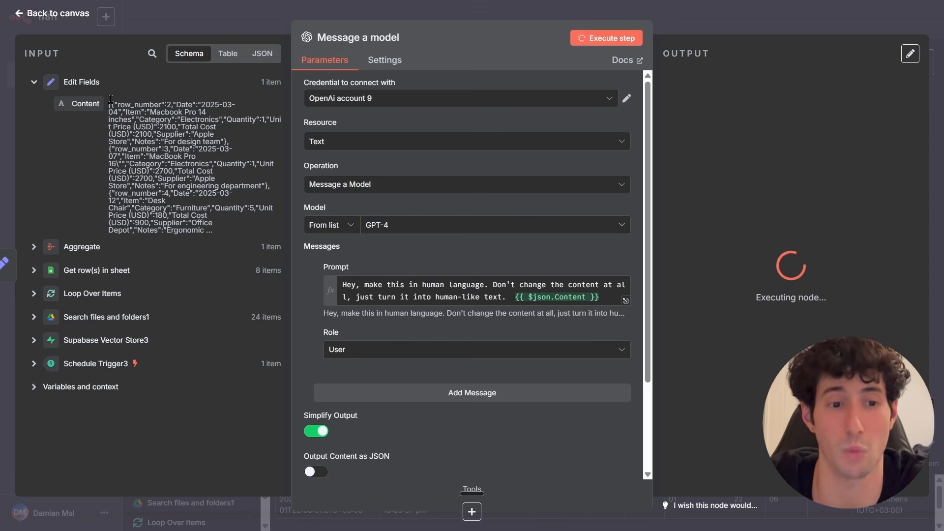
drag(109, 104, 143, 117)
click(143, 117)
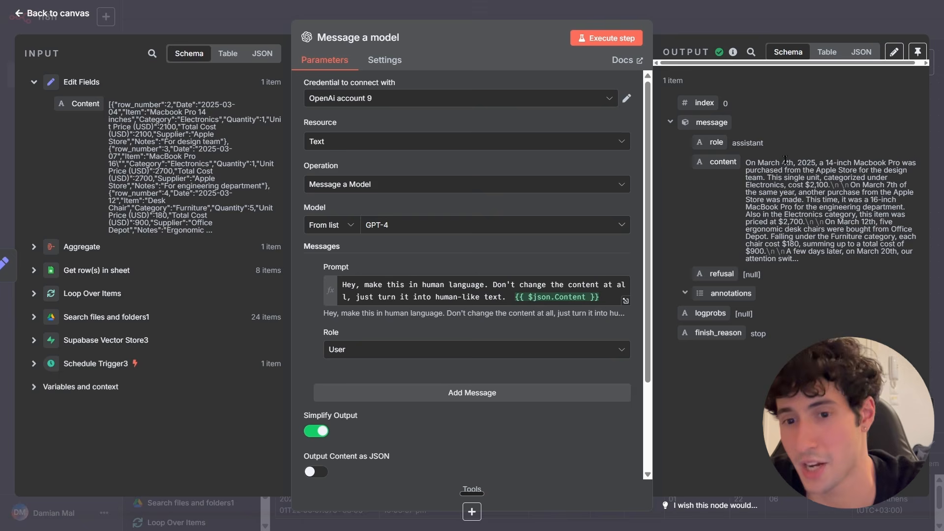
drag(759, 164, 778, 201)
click(779, 216)
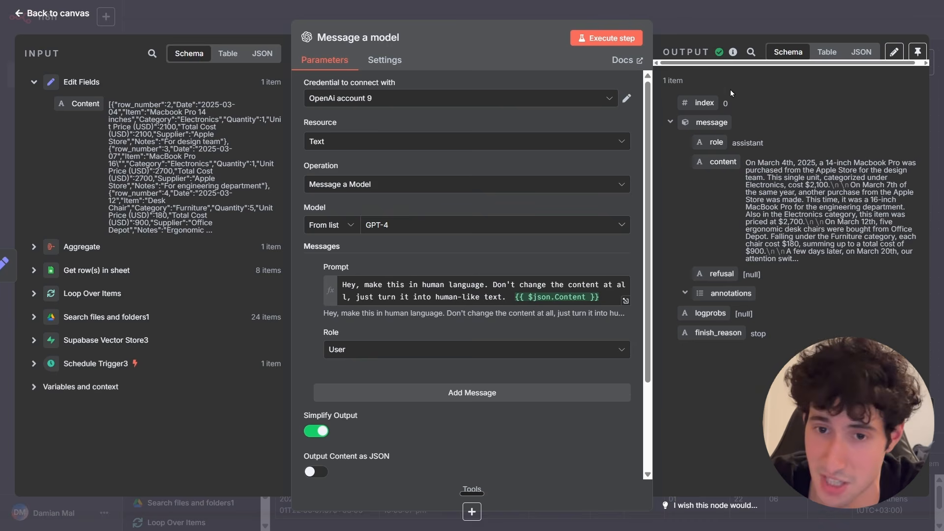
click(750, 29)
Connect the Message a model output to the Supabase Vector Store3 node.
mouse_move(856, 229)
mouse_down()
mouse_move(924, 227)
mouse_move(837, 228)
mouse_up()
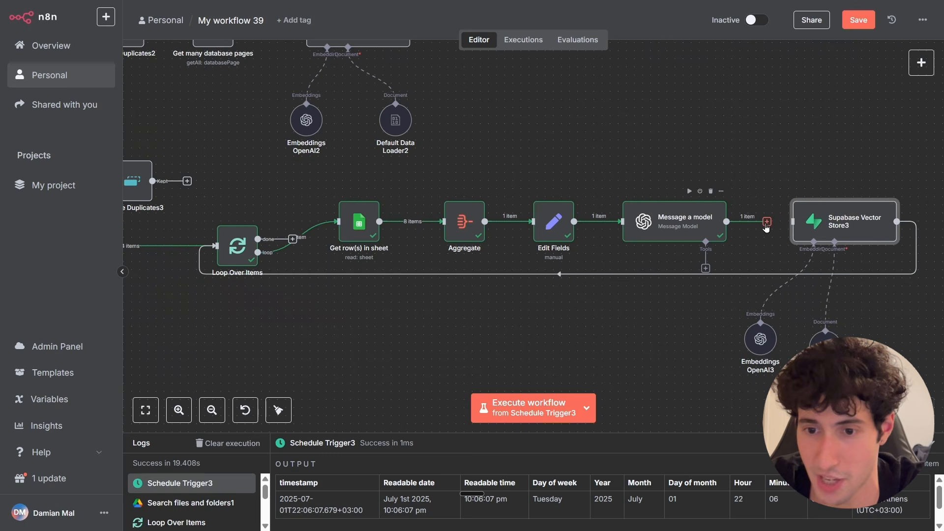
drag(767, 221, 820, 230)
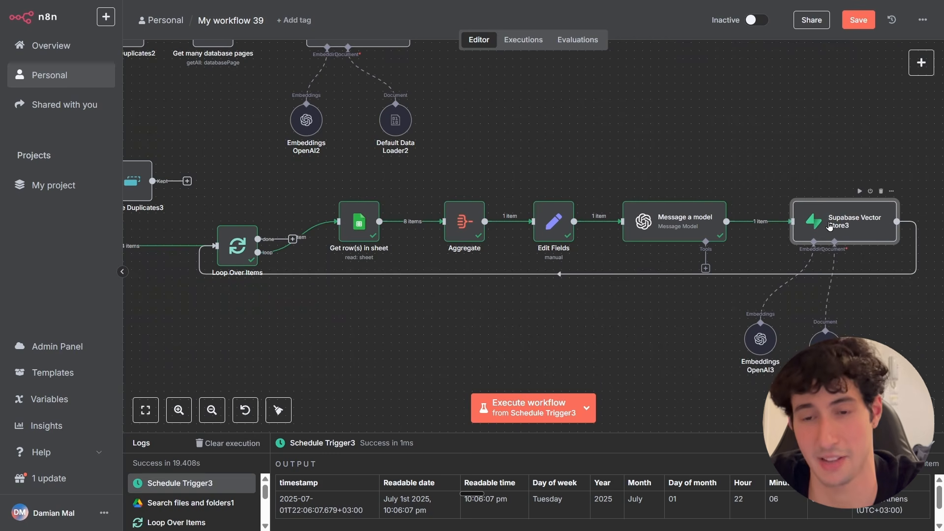
Open the Supabase Vector Store3 node, execute its step, and close it.
double_click(830, 226)
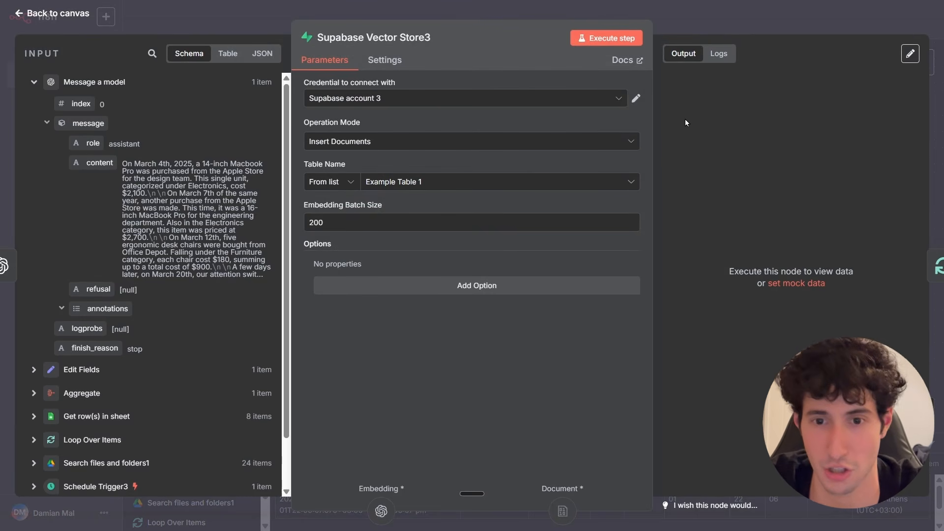
click(613, 42)
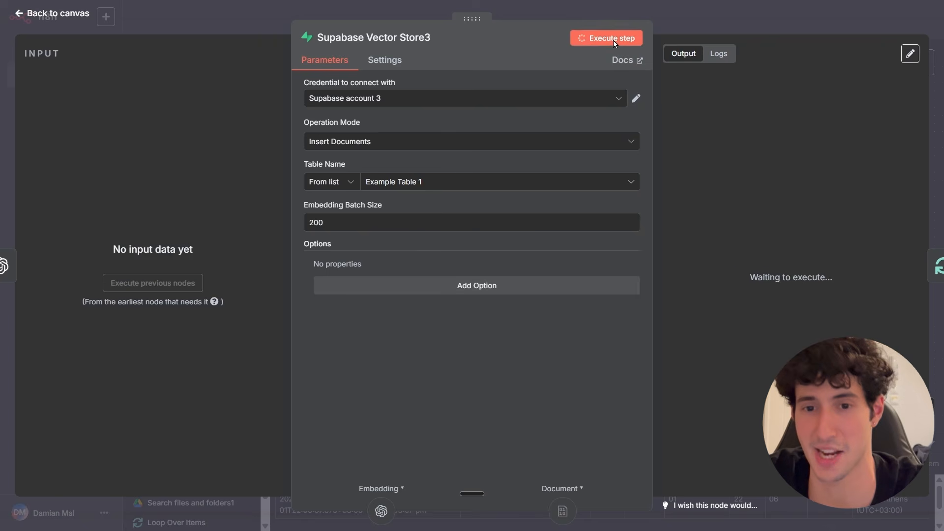
key(Escape)
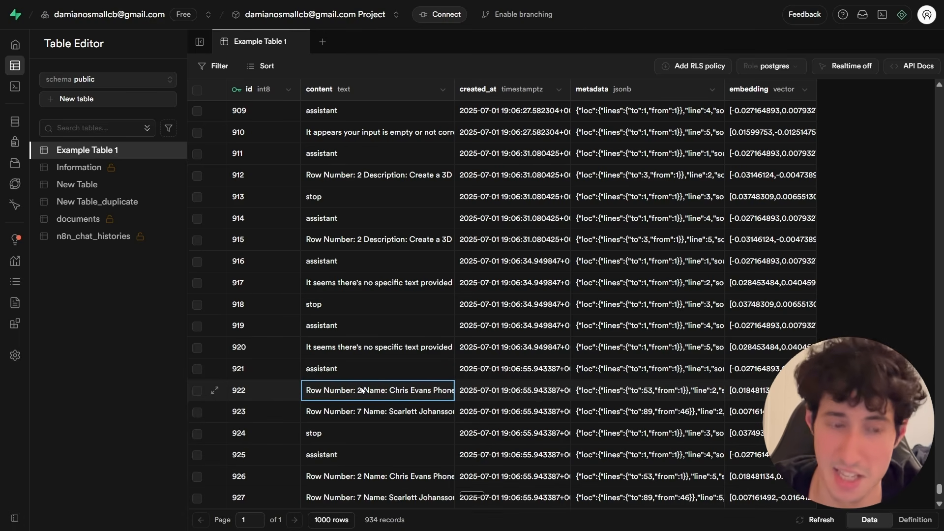
Examine the stored content text of row 922 in the Example Table 1 table of Supabase.
double_click(356, 392)
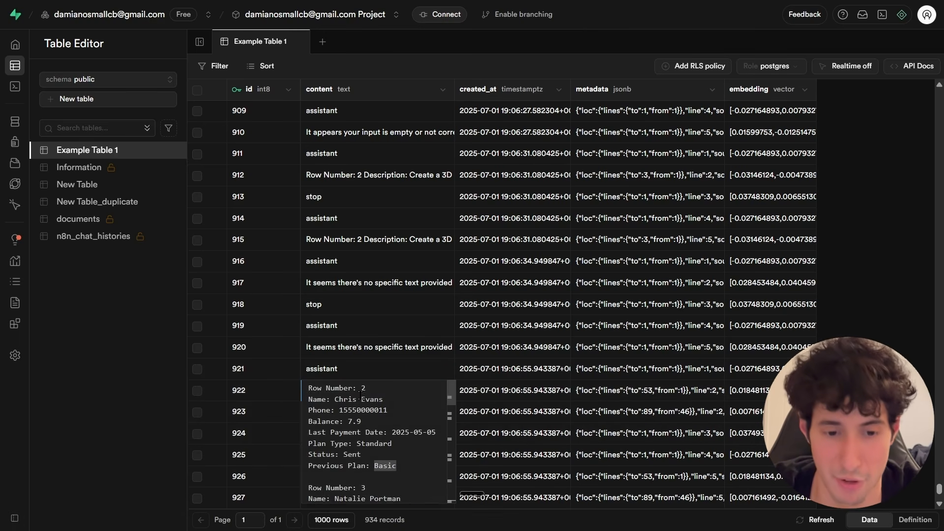
drag(309, 389, 385, 400)
click(363, 389)
click(385, 400)
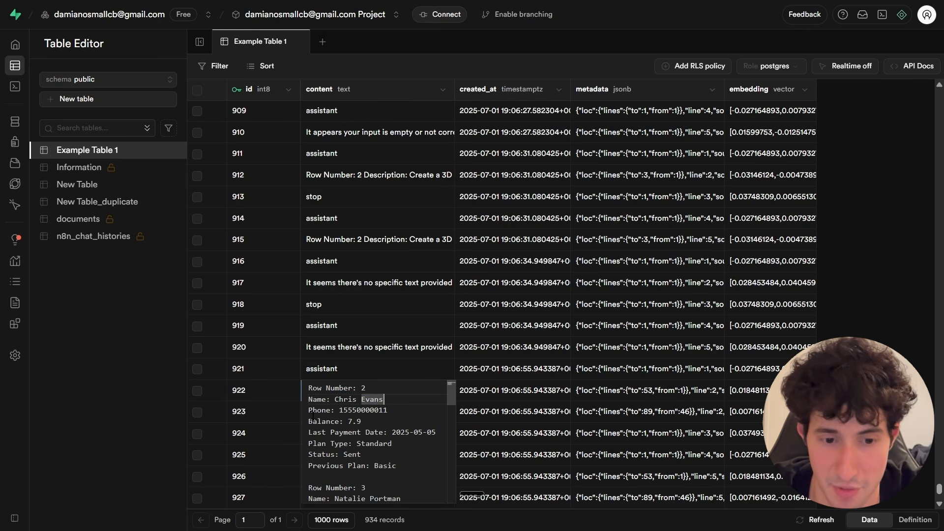
drag(322, 412, 369, 414)
double_click(366, 412)
scroll(378, 425, down, 1)
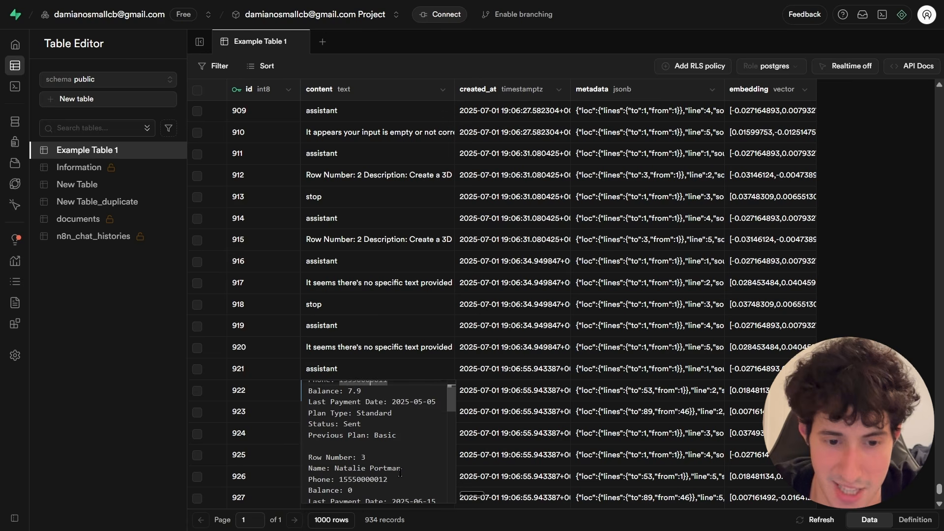
scroll(379, 449, down, 2)
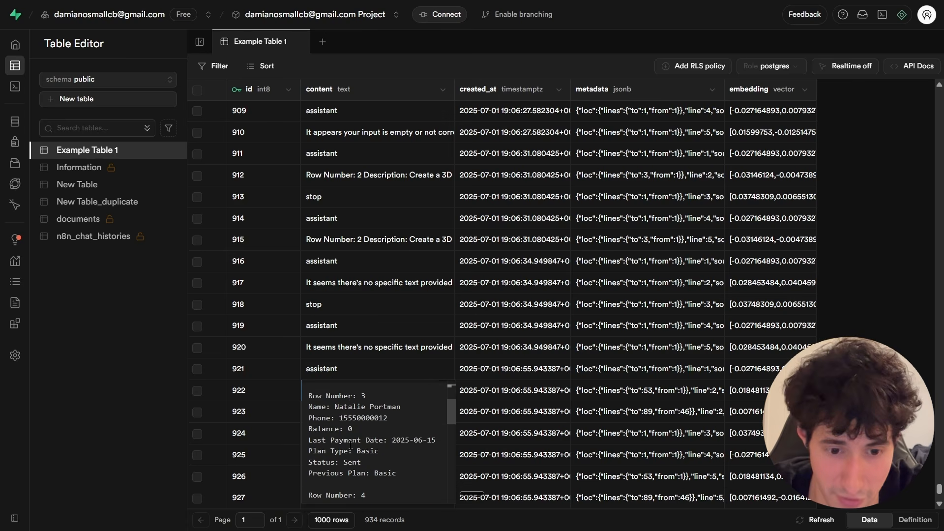
scroll(356, 453, down, 4)
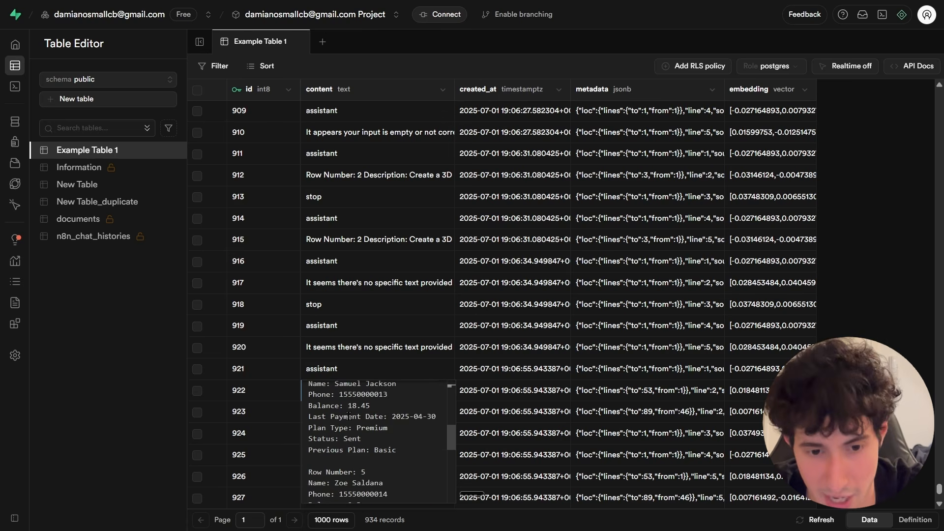
scroll(377, 445, down, 2)
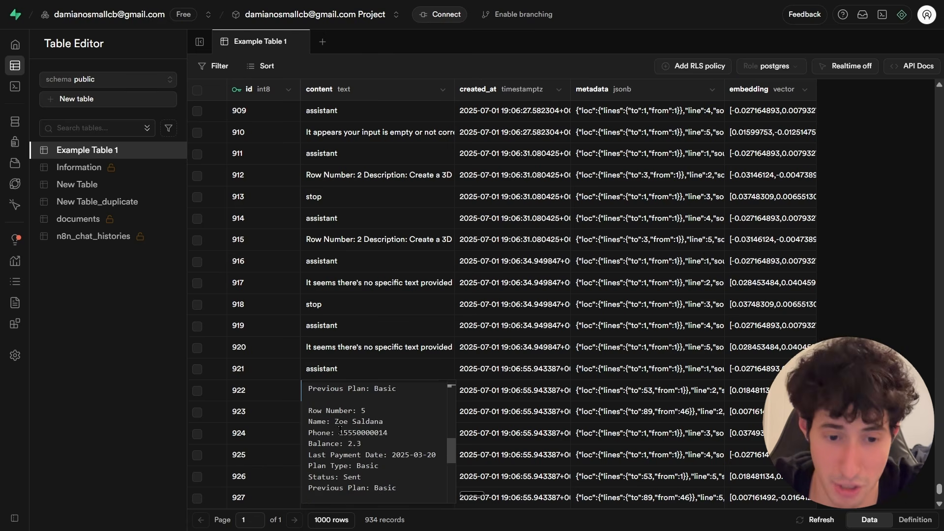
drag(334, 422, 360, 443)
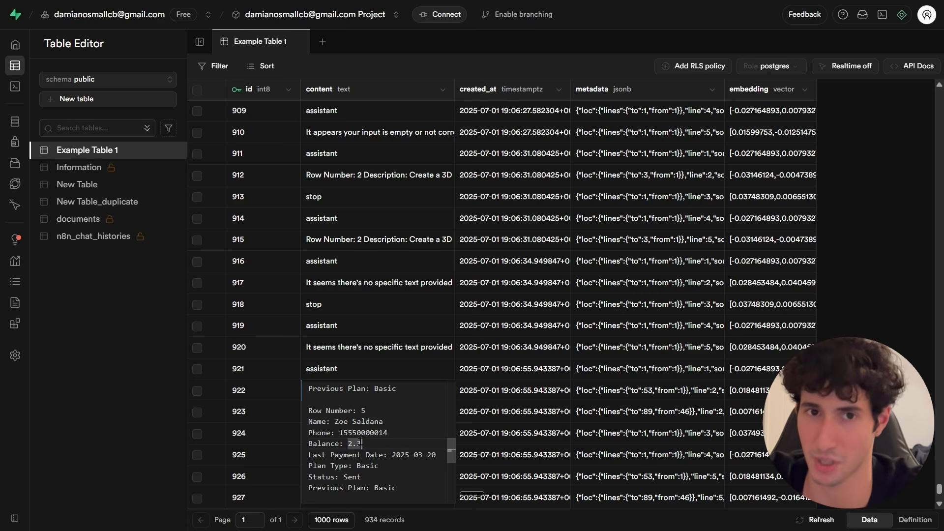
scroll(377, 438, down, 1)
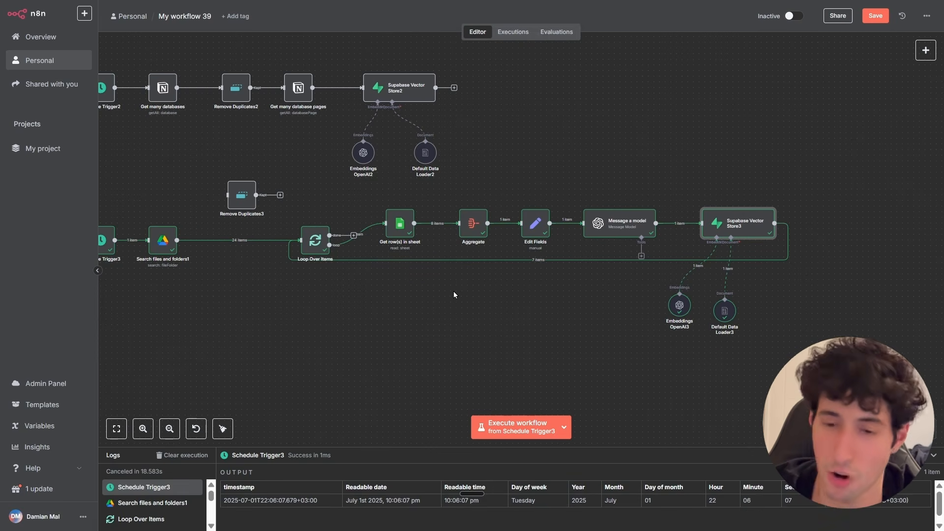
Open the Supabase Vector Store3 node's settings and return to the canvas.
double_click(733, 225)
click(374, 50)
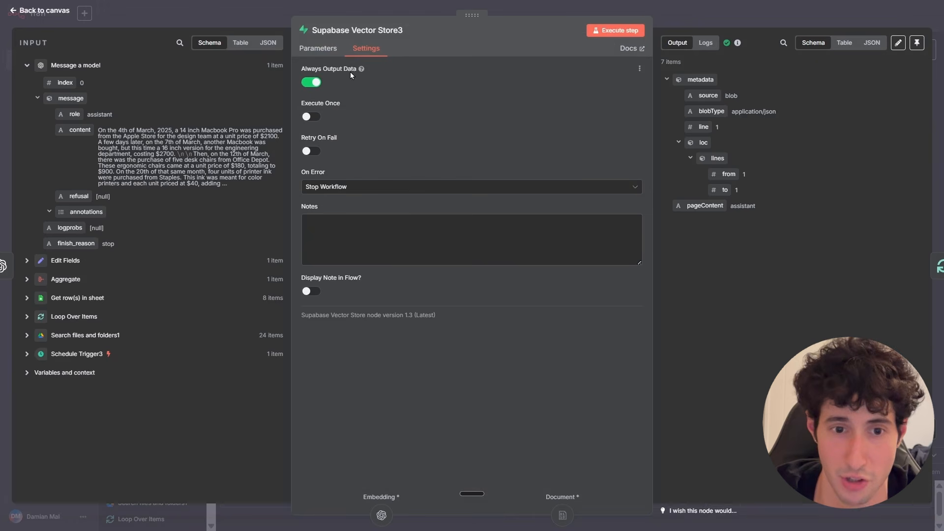
click(739, 23)
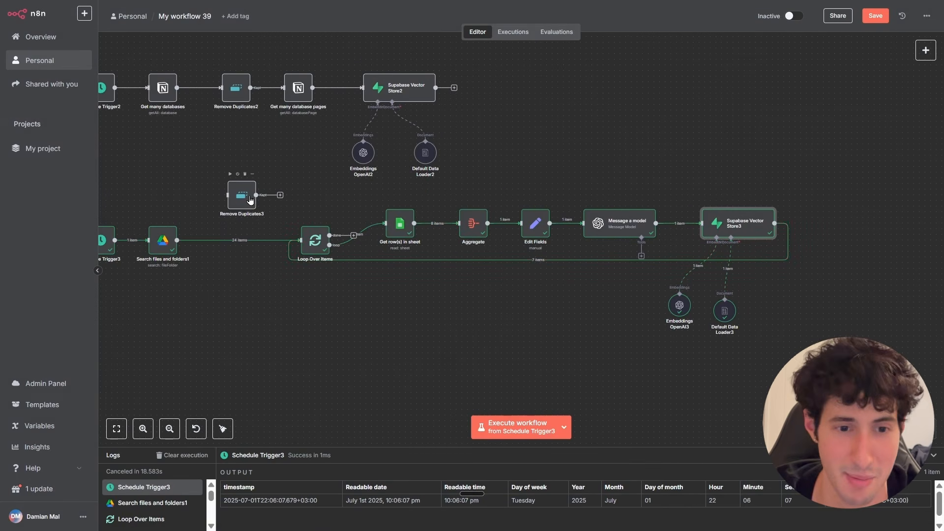
Move the Remove Duplicates3 node into the flow between Search files and folders1 and Loop Over Items.
click(244, 242)
drag(236, 201, 227, 240)
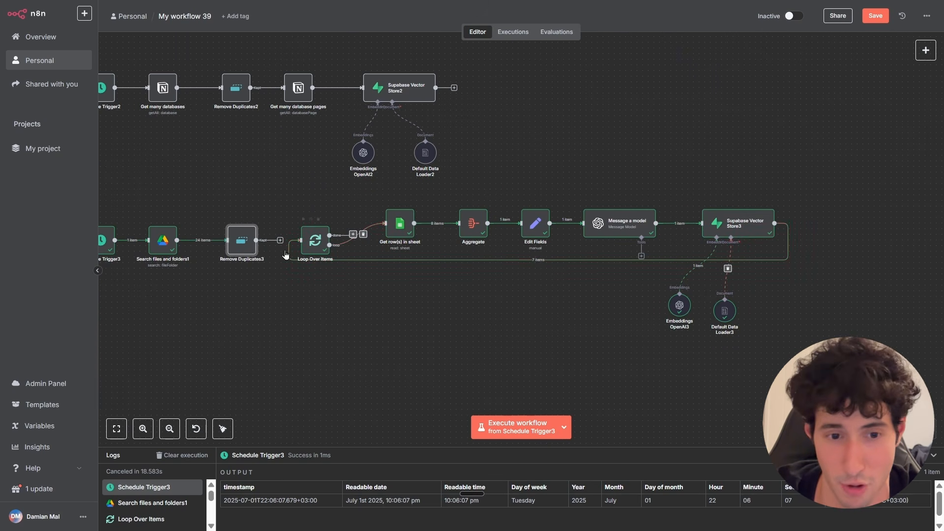
Add a new Webhook trigger node to the canvas below the existing workflows.
scroll(305, 346, down, 3)
scroll(385, 401, down, 1)
drag(305, 345, 377, 253)
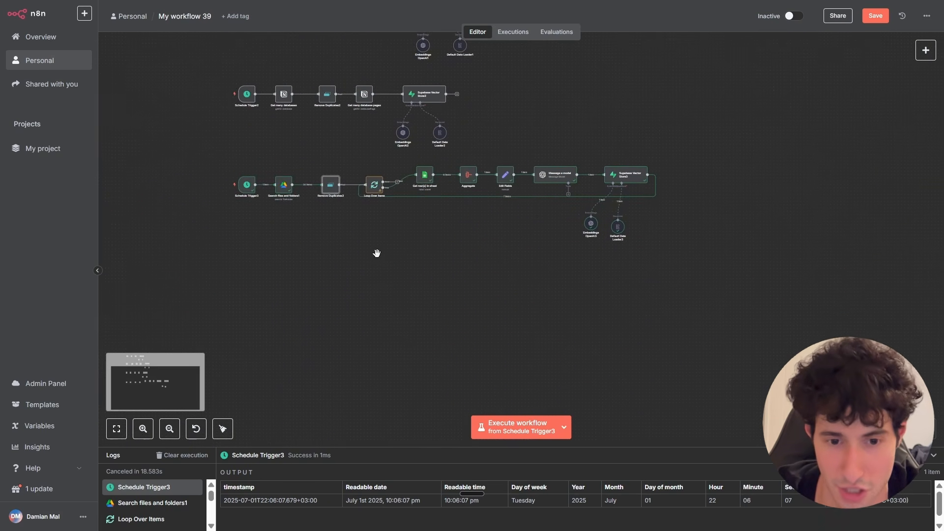
drag(376, 314, 388, 266)
scroll(387, 266, up, 4)
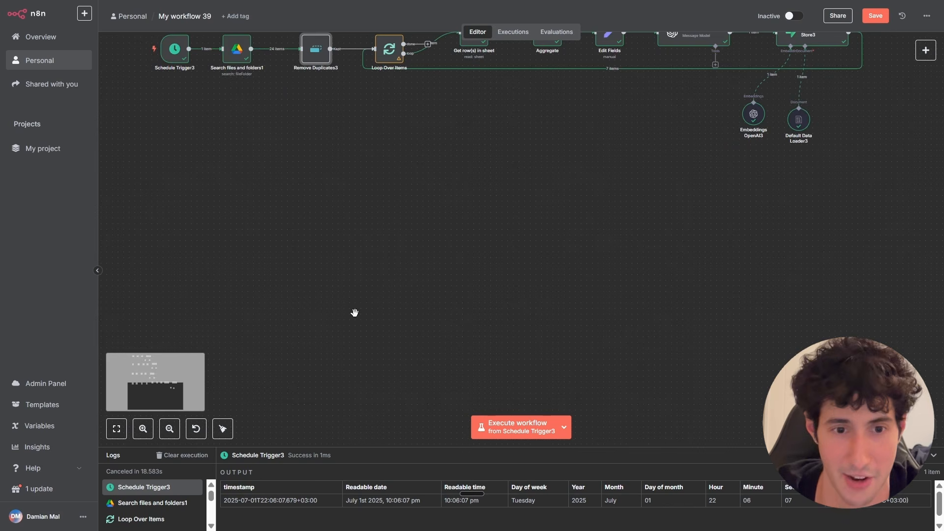
click(927, 51)
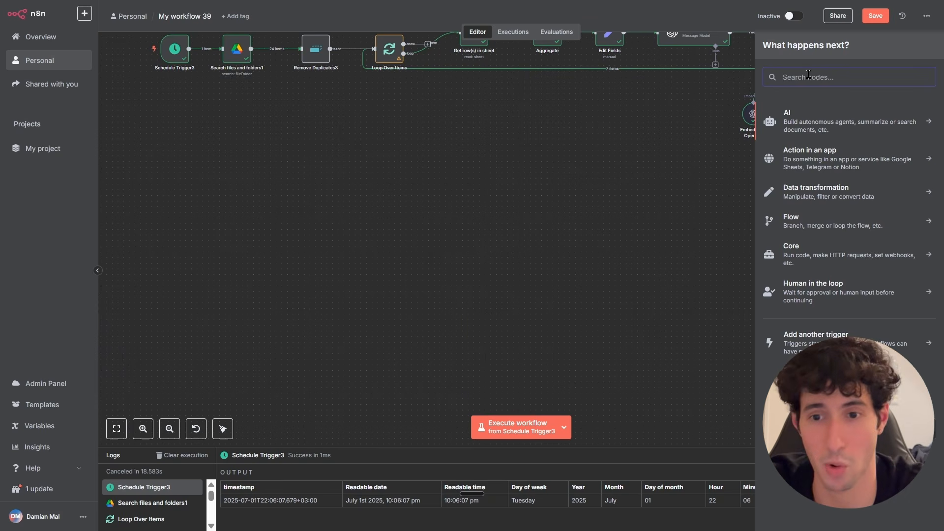
text(webh)
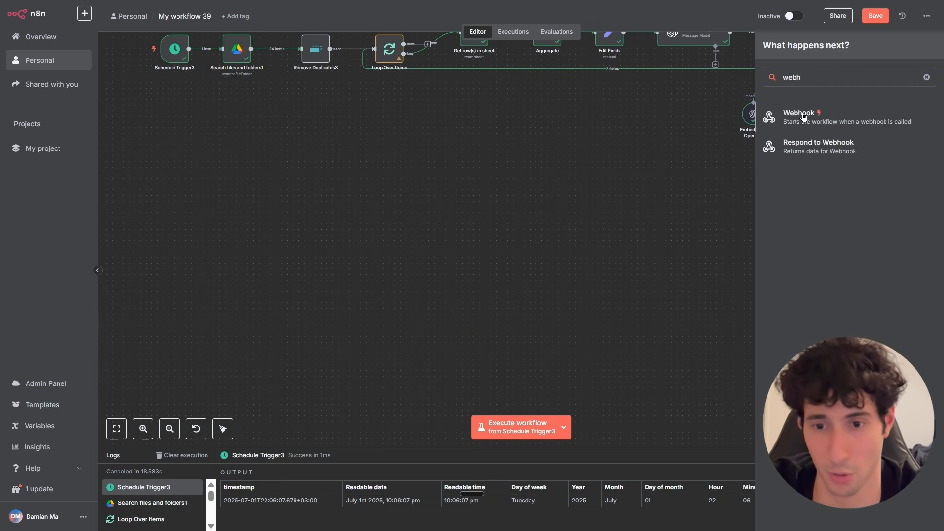
click(803, 116)
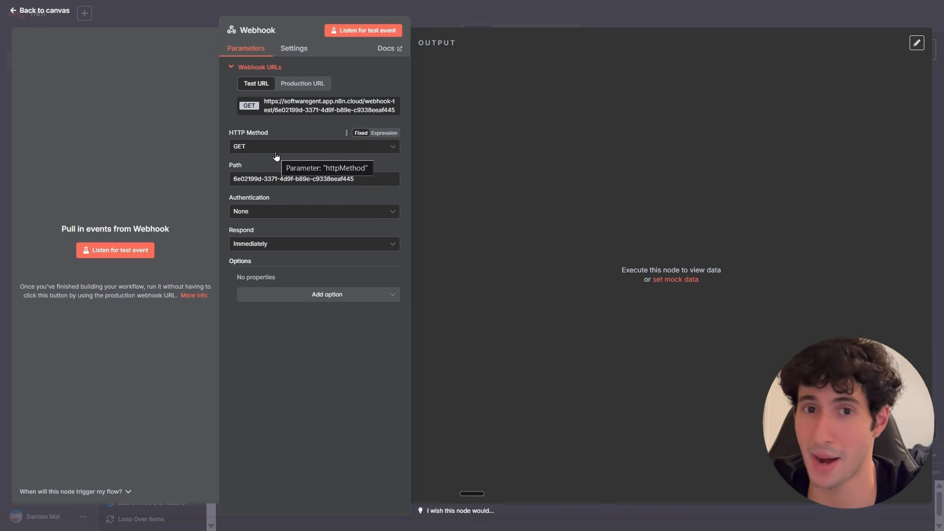
Set the Webhook node's HTTP method to POST.
key(ctrl+plus)
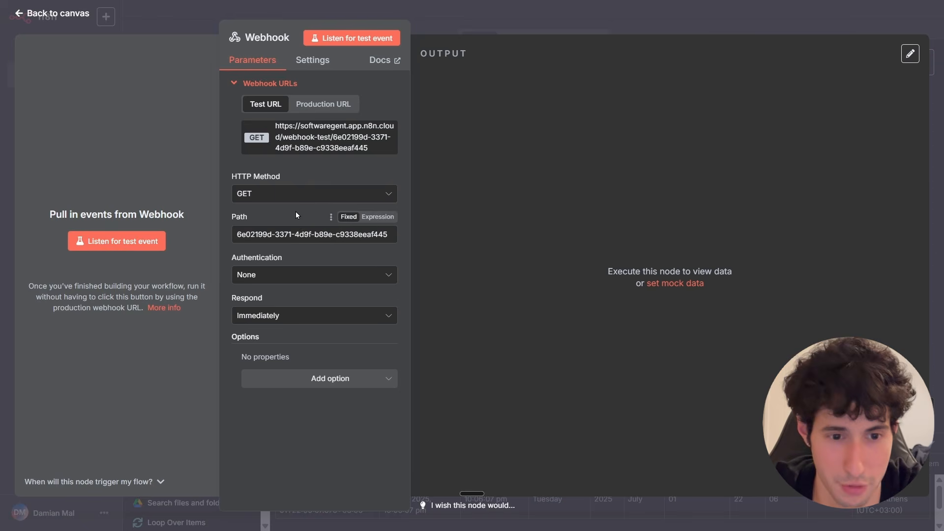
click(247, 194)
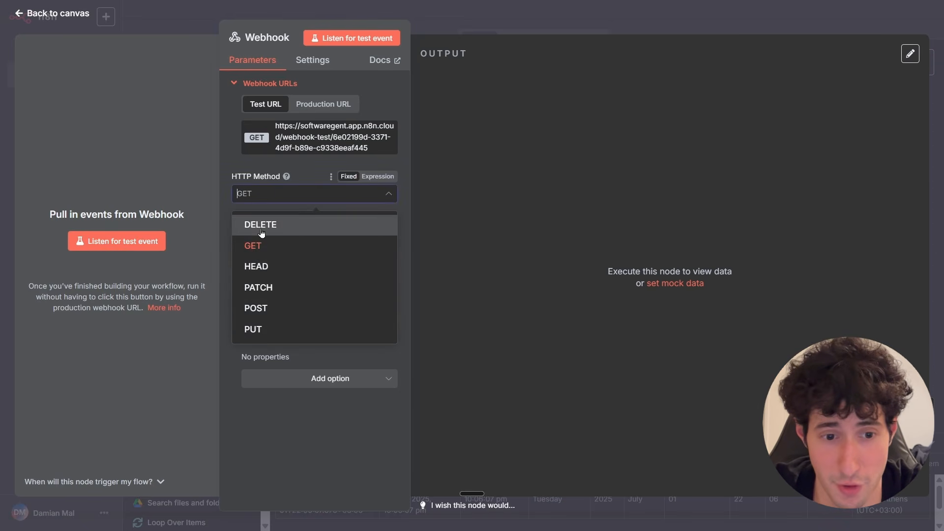
click(265, 308)
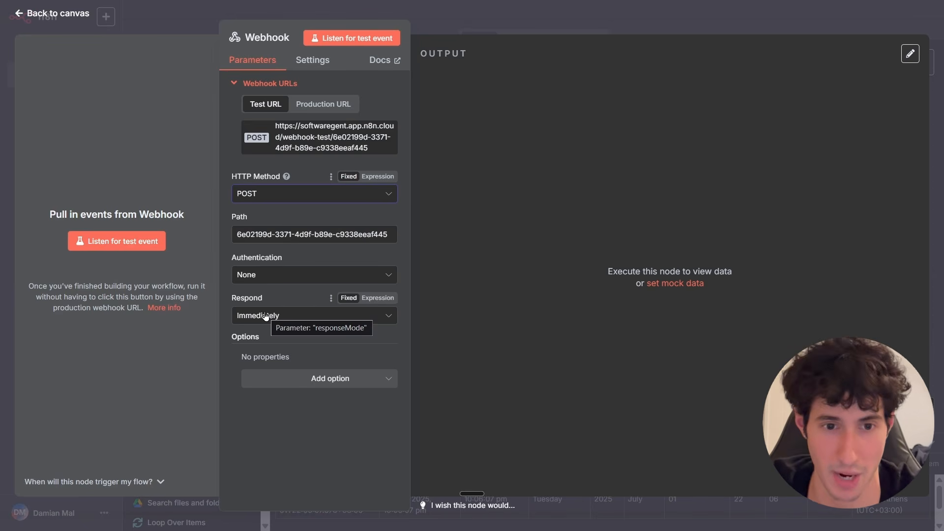
Copy the Webhook test URL and paste the frontend chat interface prompt into Lovable's prompt box.
click(316, 141)
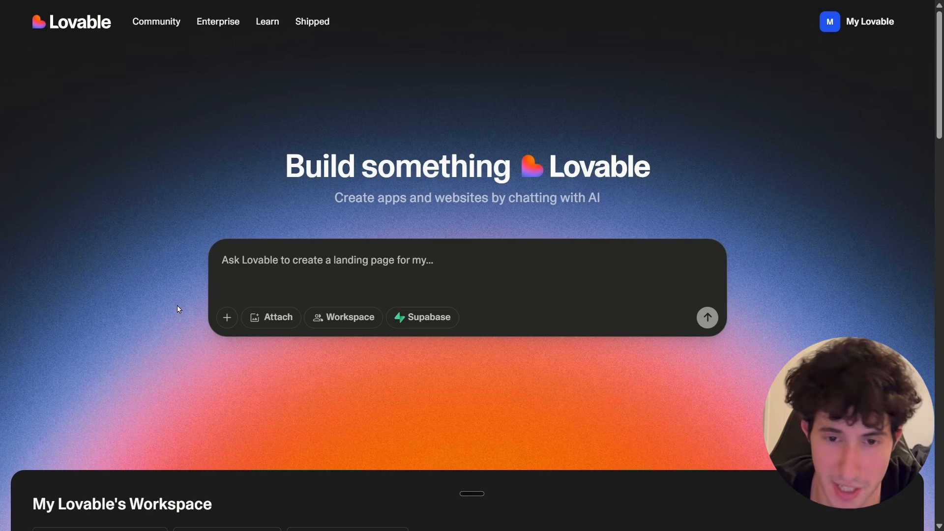
key(ctrl+v)
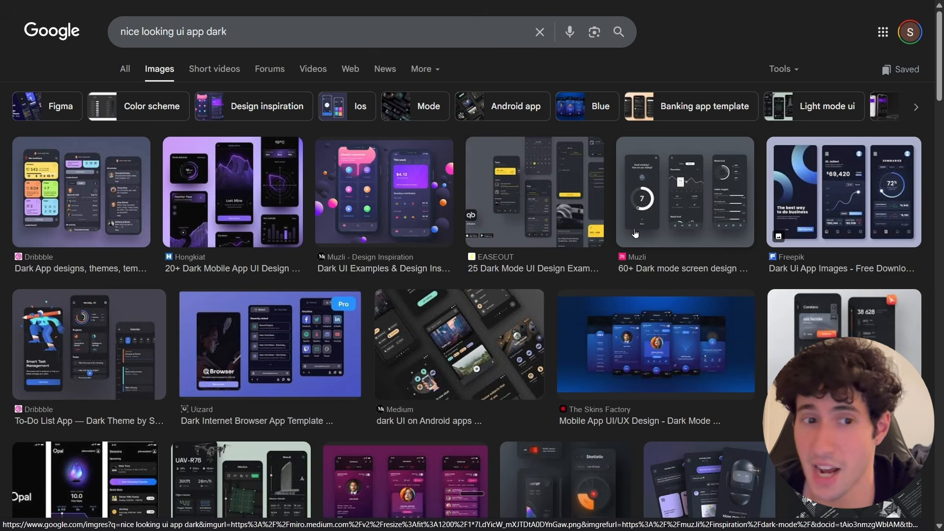
Copy a dark app UI reference image from the Google Images results and paste it into the Lovable prompt.
scroll(523, 344, down, 1)
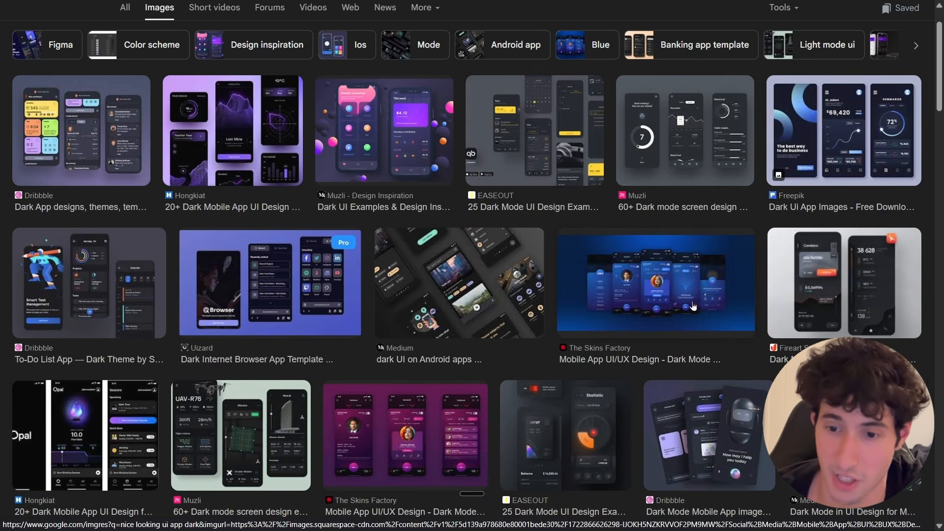
scroll(665, 285, up, 1)
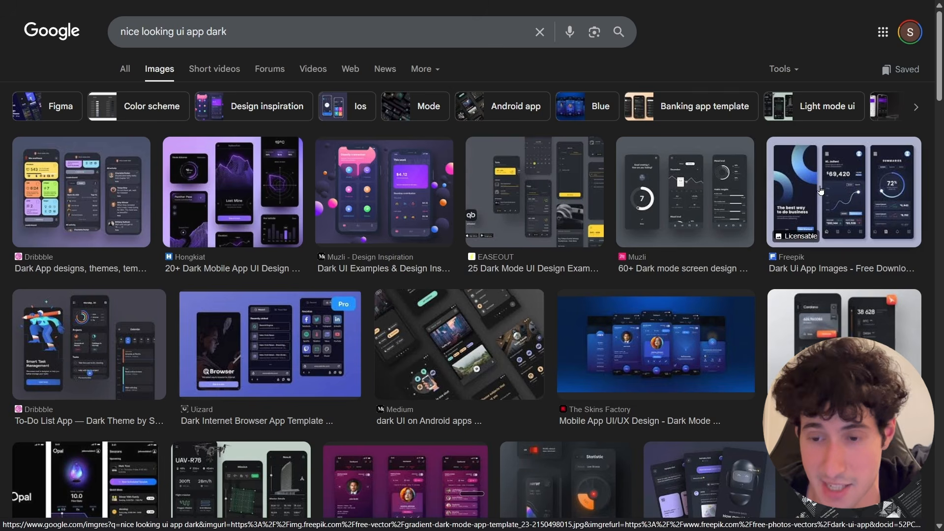
click(803, 196)
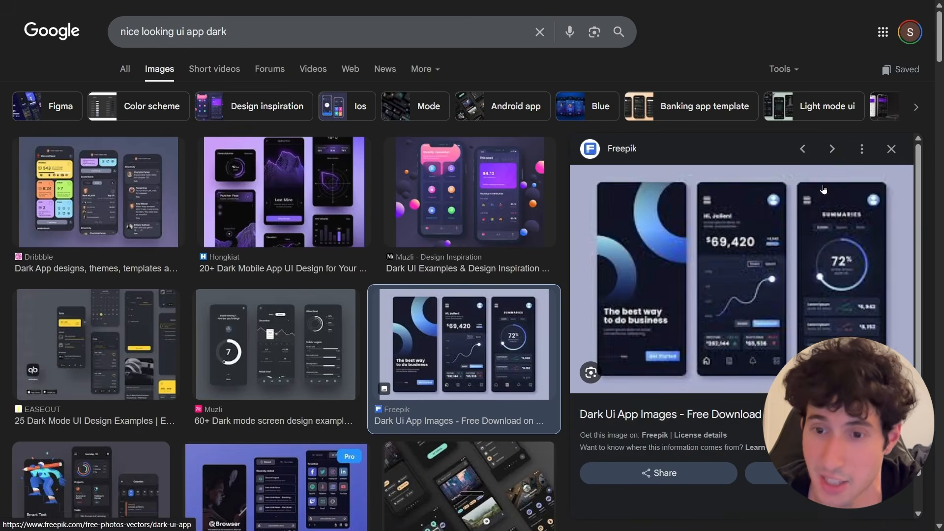
right_click(715, 297)
click(745, 392)
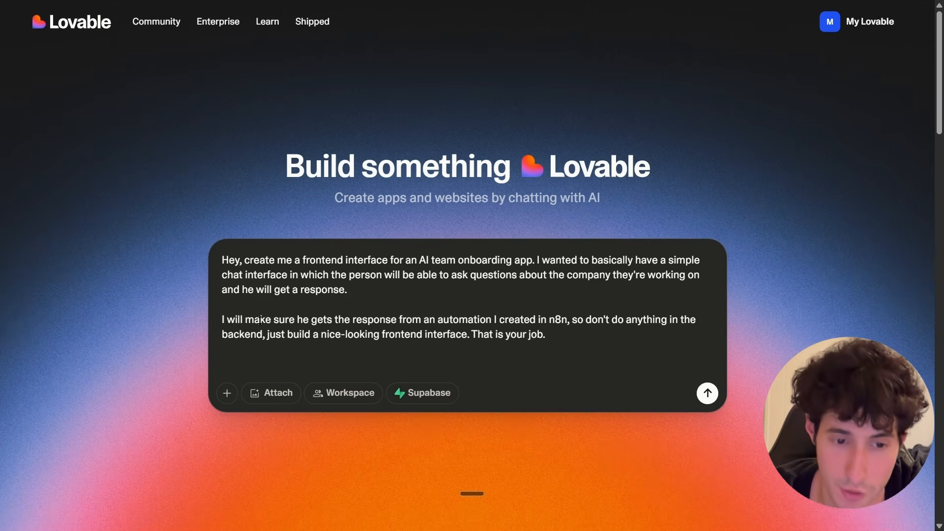
key(ctrl+v)
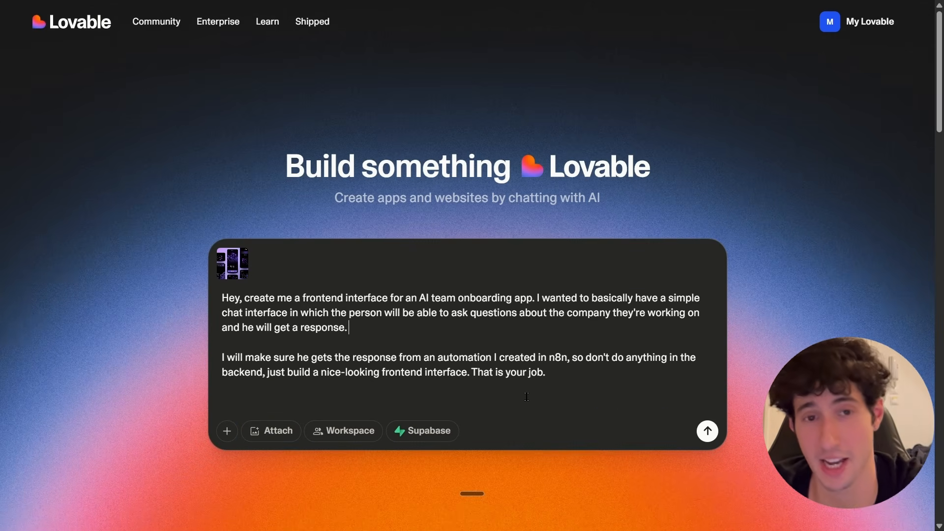
Append the instruction to embed the n8n webhook URL plus the test URL itself, and submit the prompt.
click(523, 397)
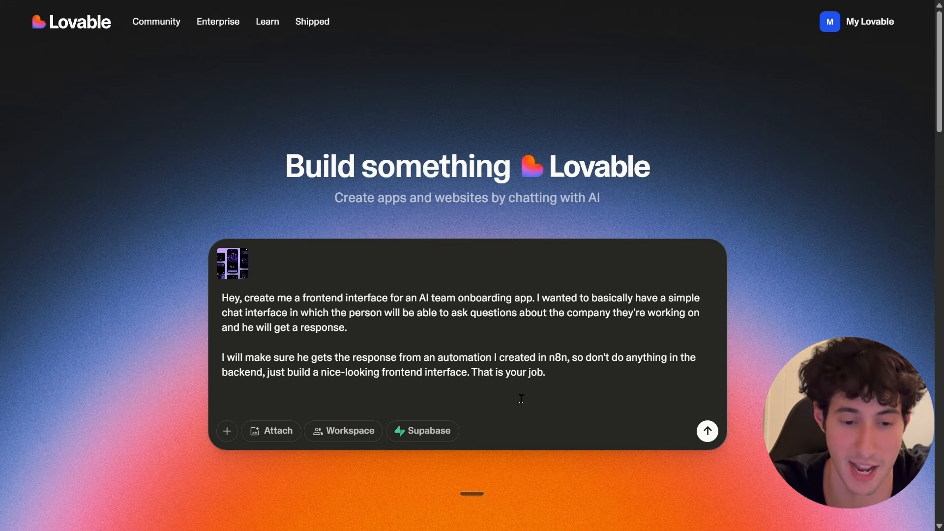
key(ctrl+v)
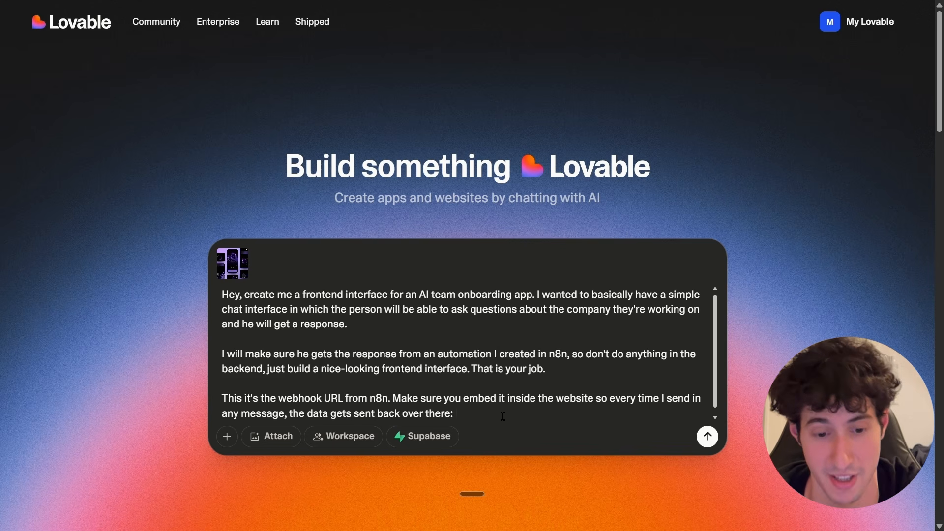
key(ctrl+v)
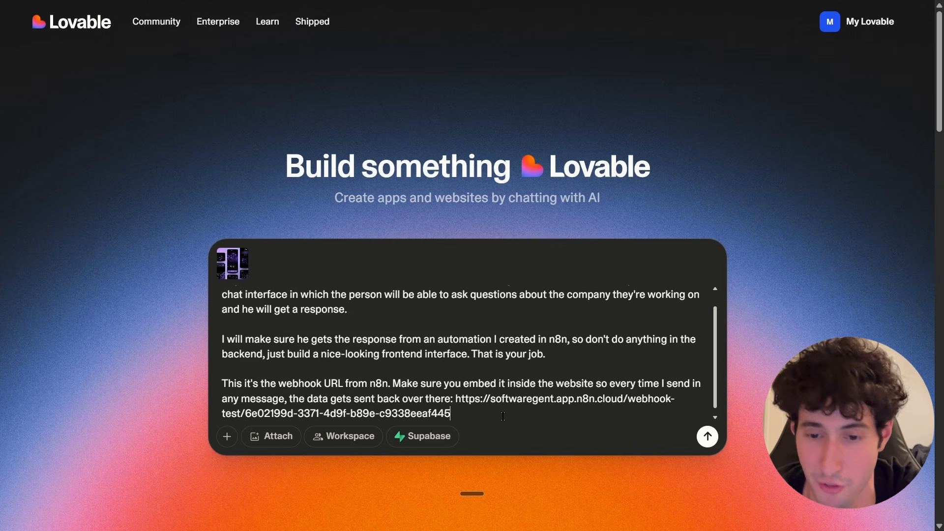
key(Return)
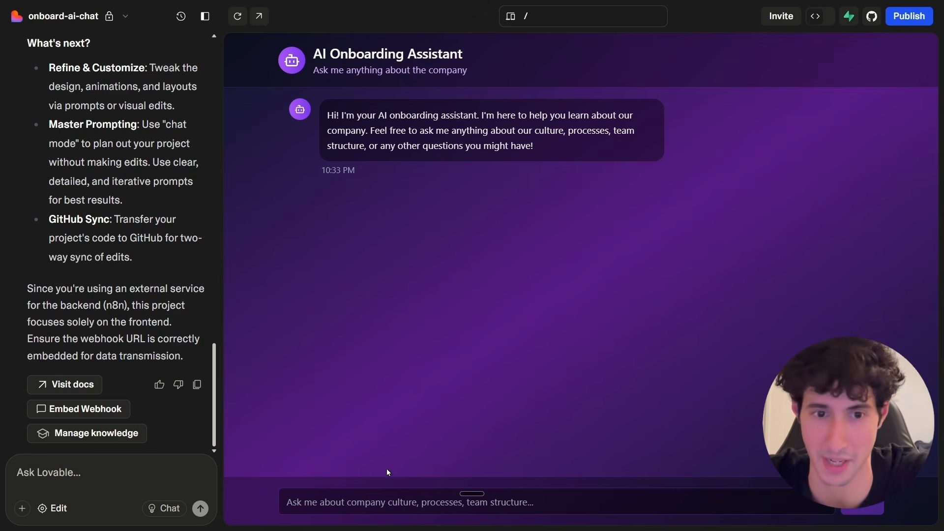
Listen for a test event on the Webhook node, send 'How much does our service cost?' from the Lovable chat, and inspect the received body.
click(342, 501)
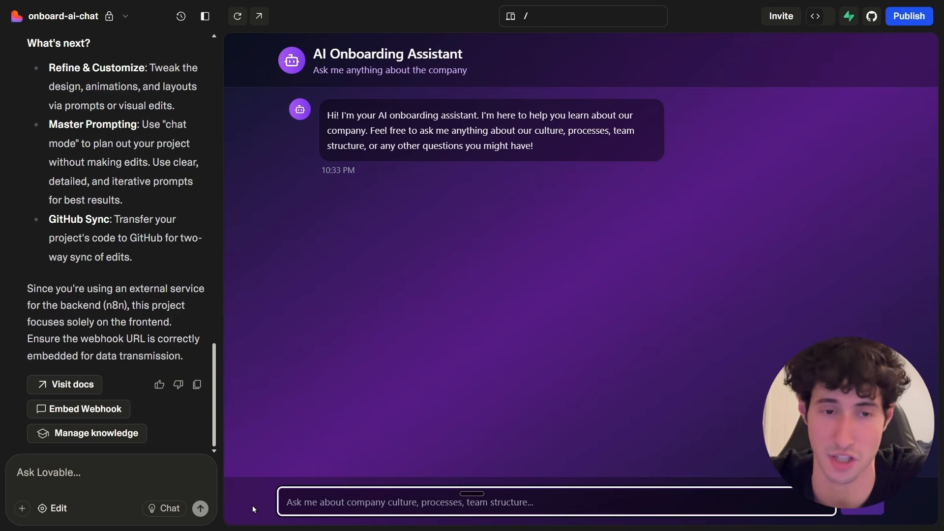
key(ctrl+v)
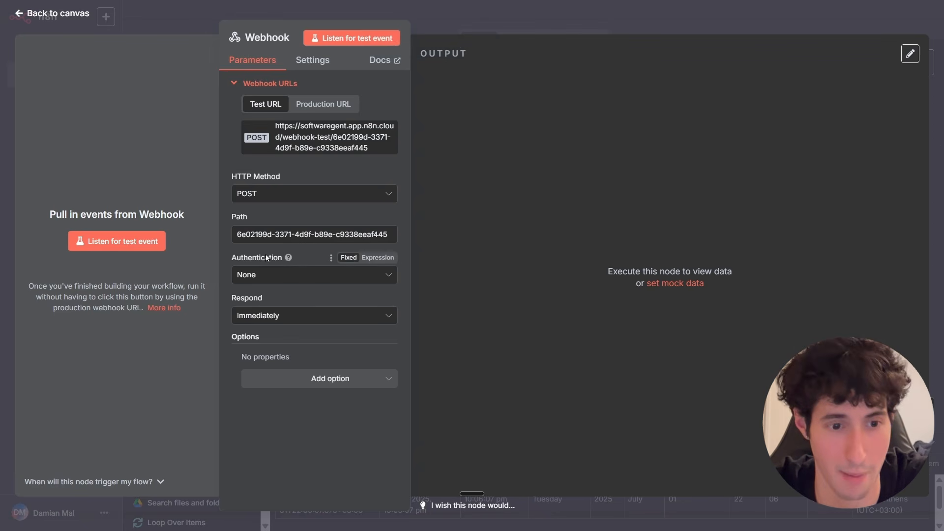
click(123, 241)
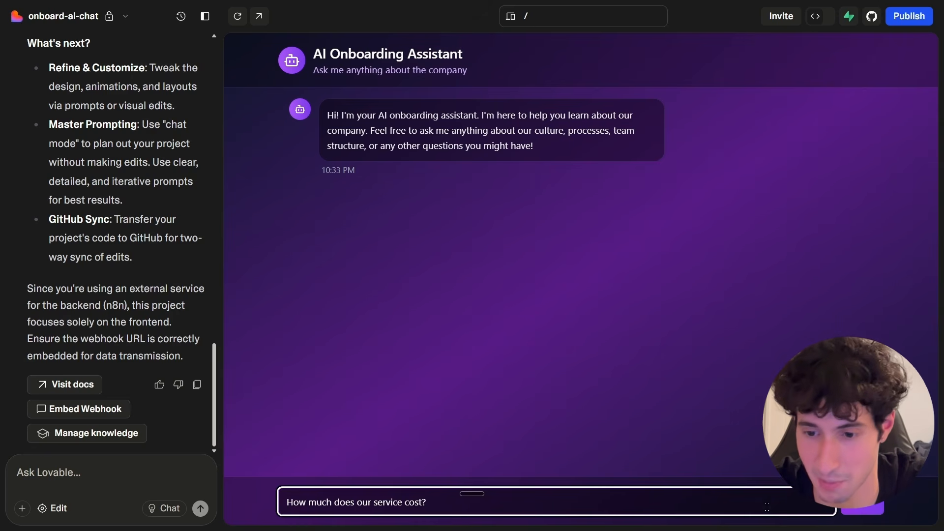
click(853, 510)
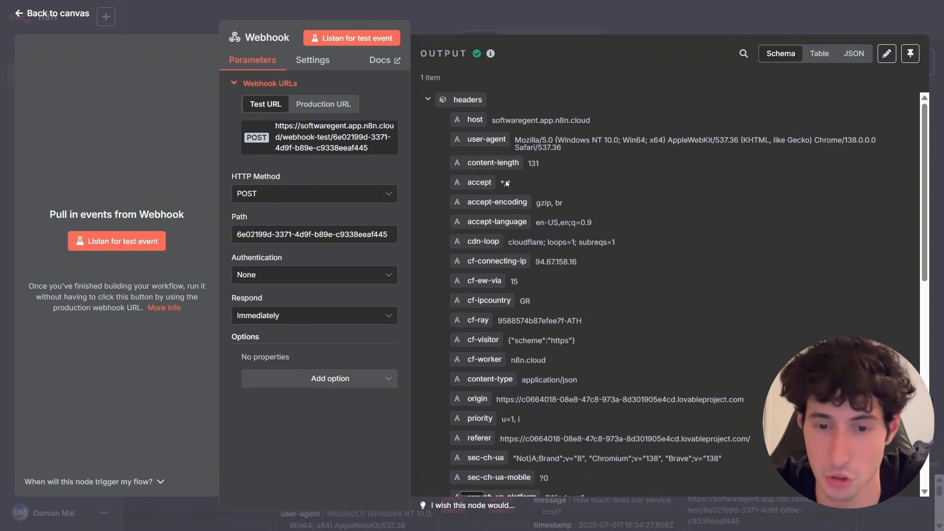
scroll(489, 171, down, 8)
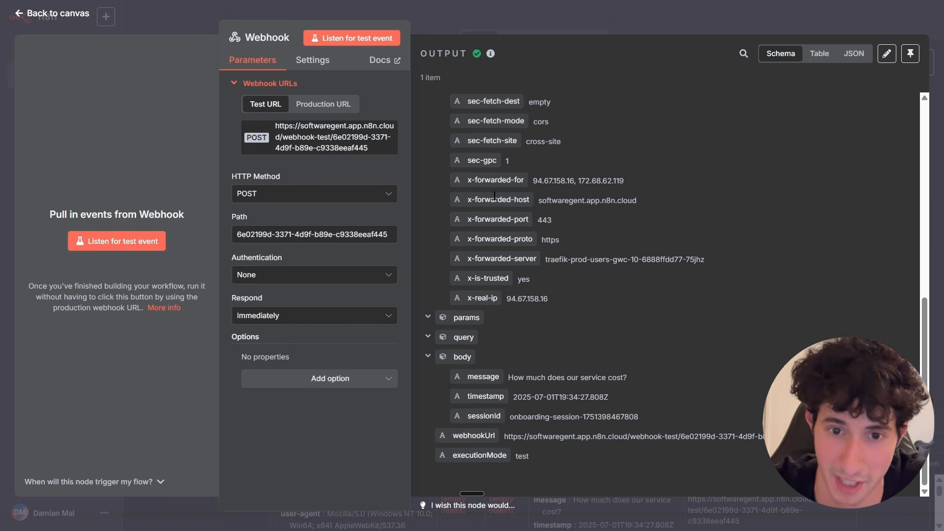
click(608, 31)
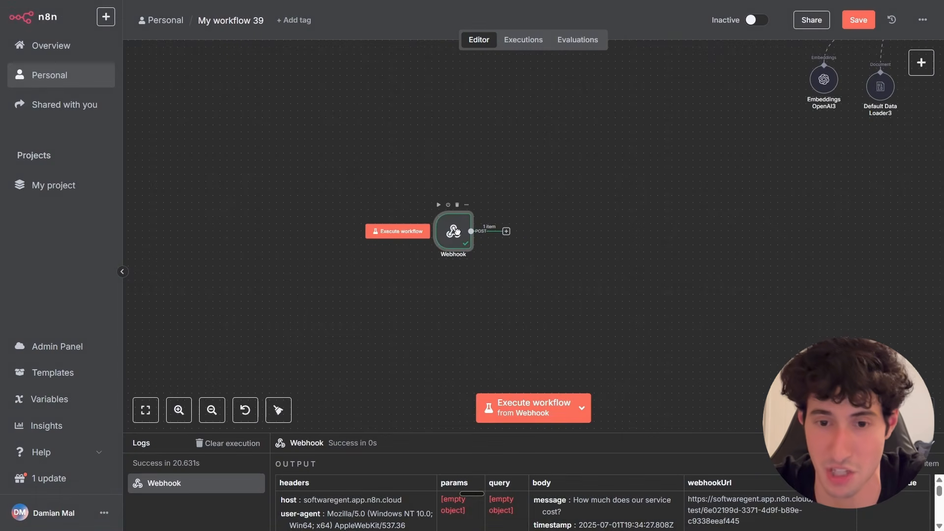
Add a Chat Trigger node to the canvas.
click(920, 63)
text(chat)
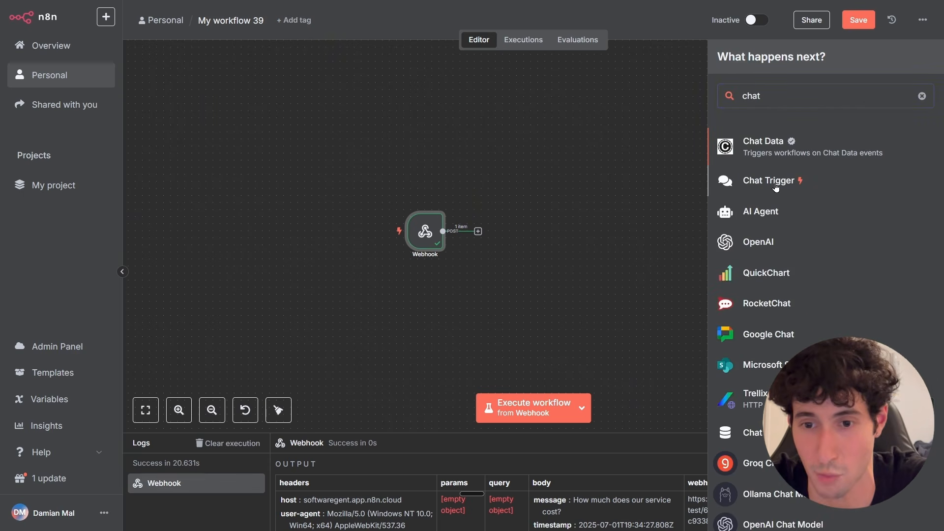
click(775, 187)
click(576, 31)
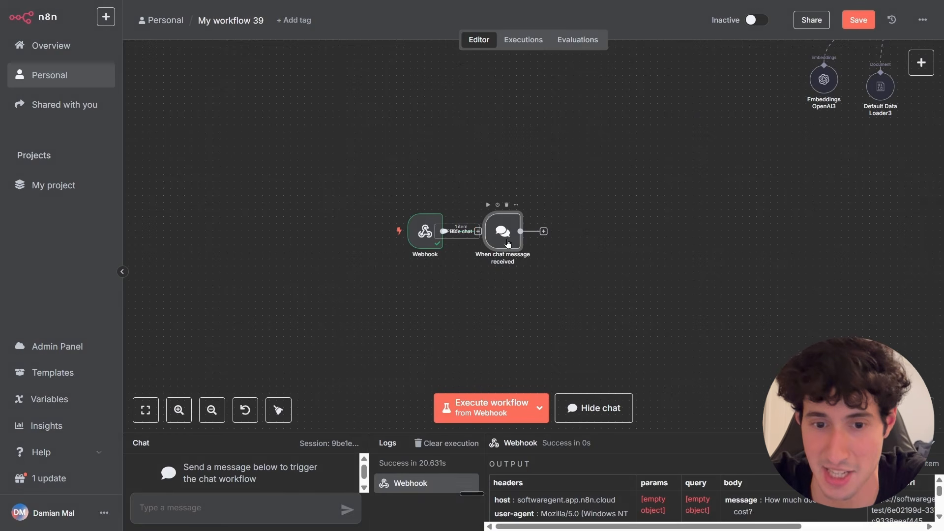
Position the chat trigger node below the Webhook node.
drag(508, 243, 423, 334)
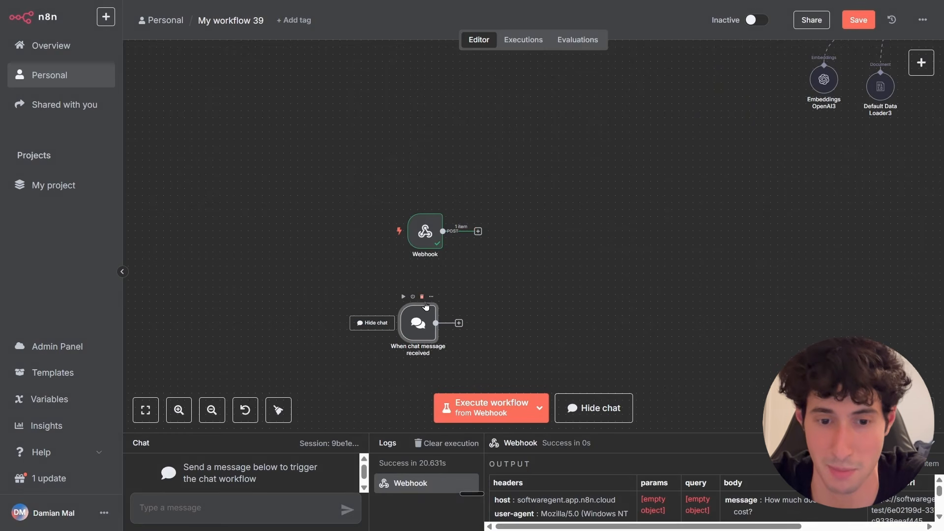
drag(425, 231, 410, 239)
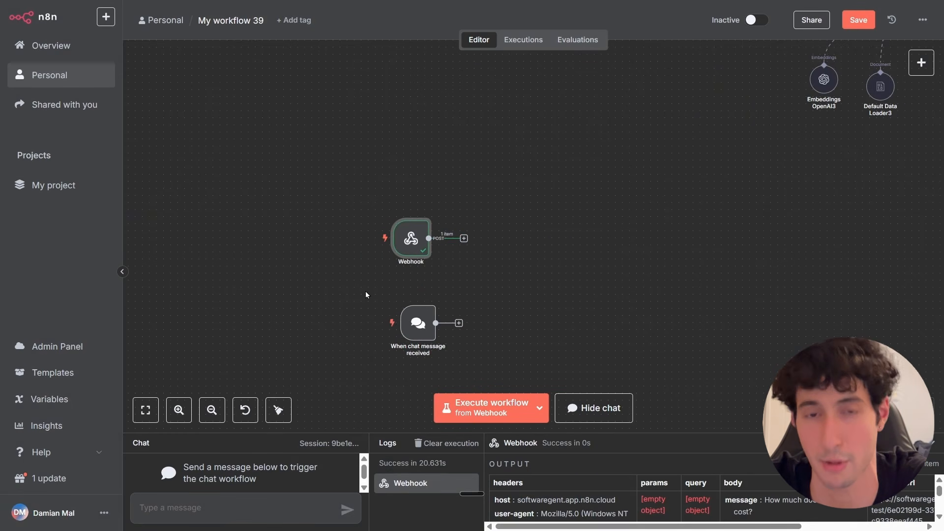
drag(412, 336, 419, 335)
scroll(588, 280, down, 2)
scroll(576, 281, up, 1)
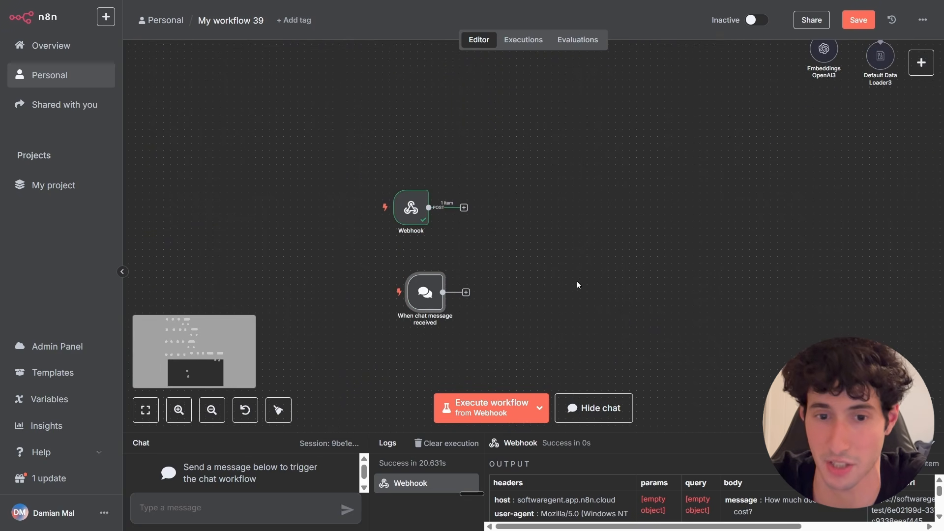
Add an AI Agent node connected after the chat trigger.
click(917, 64)
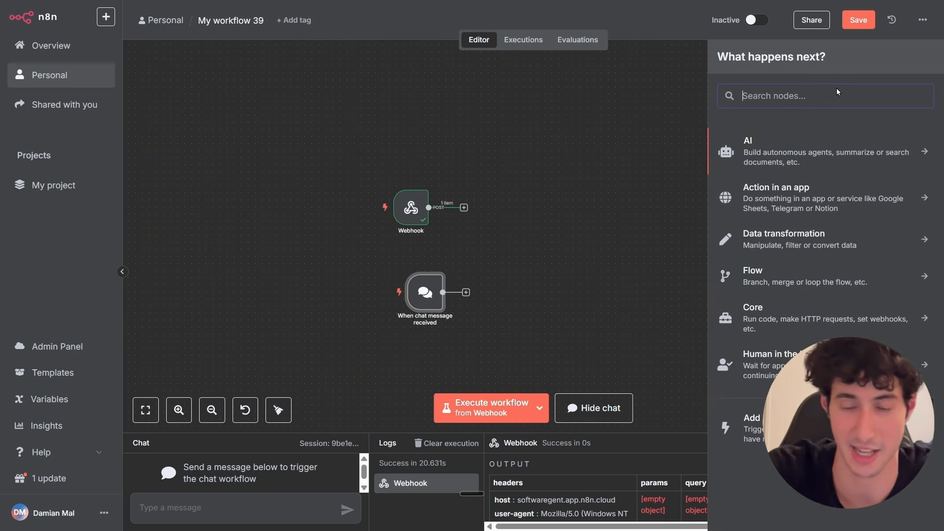
click(793, 148)
click(767, 211)
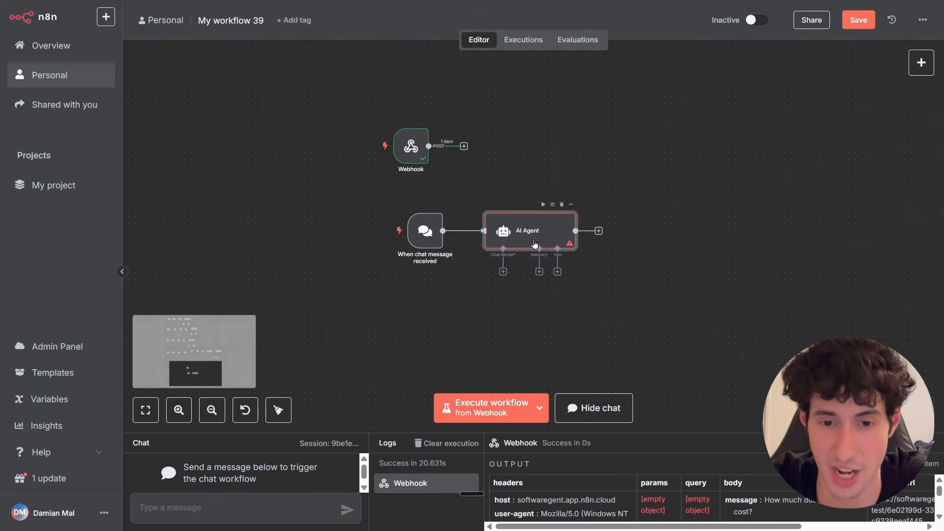
Open the AI Agent and set its prompt source to Define below.
double_click(509, 231)
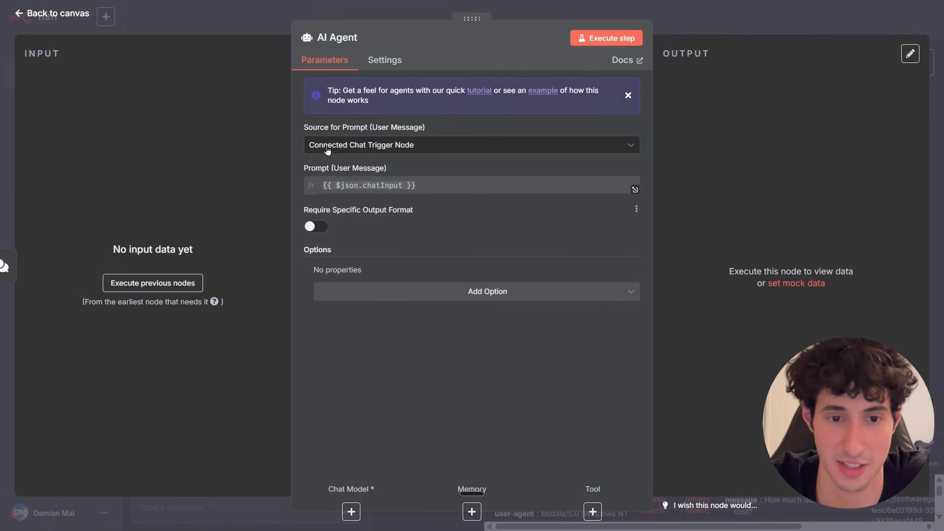
click(357, 152)
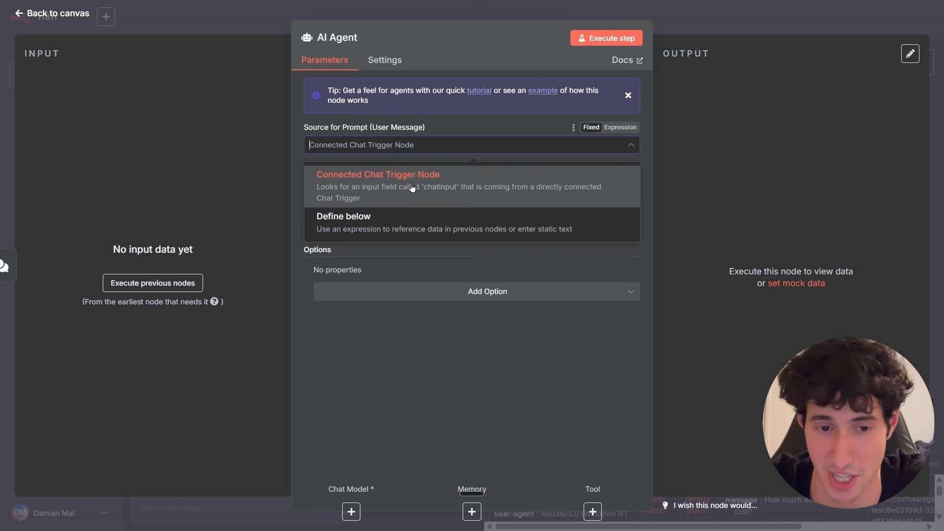
click(348, 218)
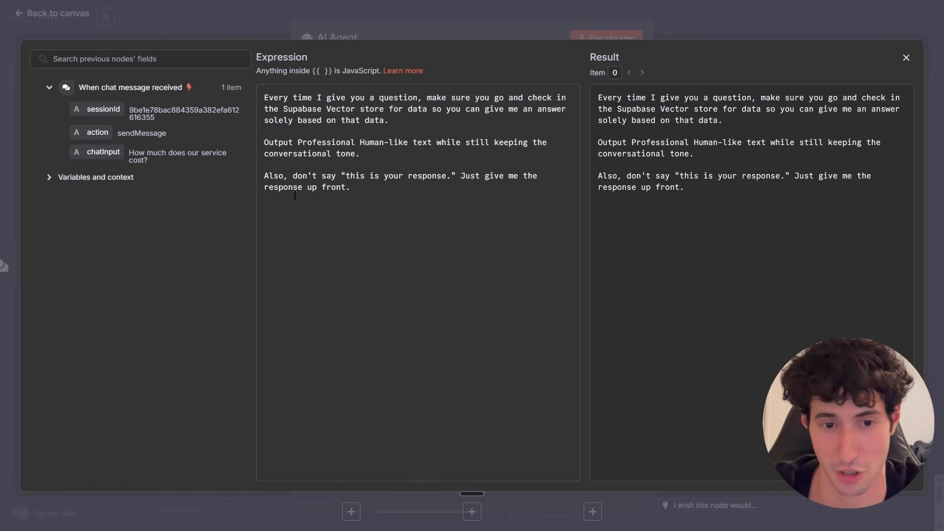
Append 'This is the question:' followed by the mapped chatInput field to the agent's prompt expression.
click(359, 190)
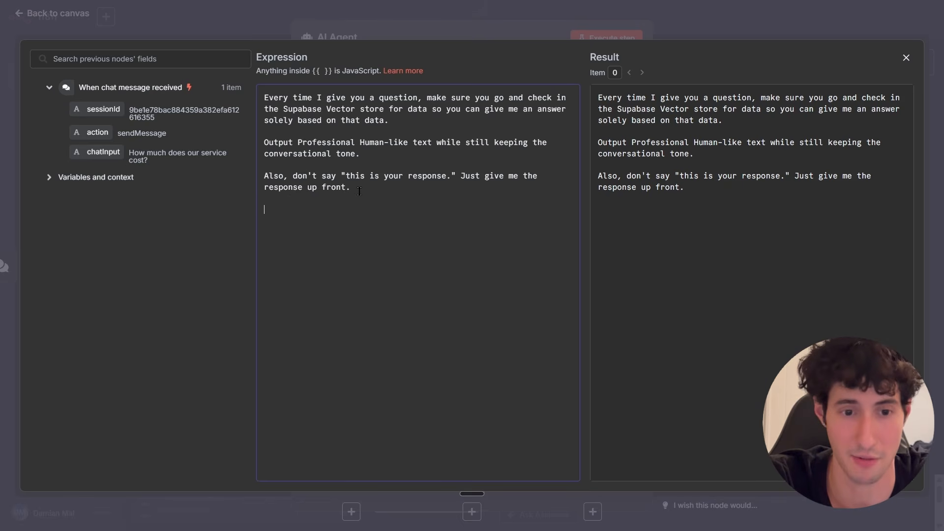
key(Return)
key(Return)
text(This is the quest)
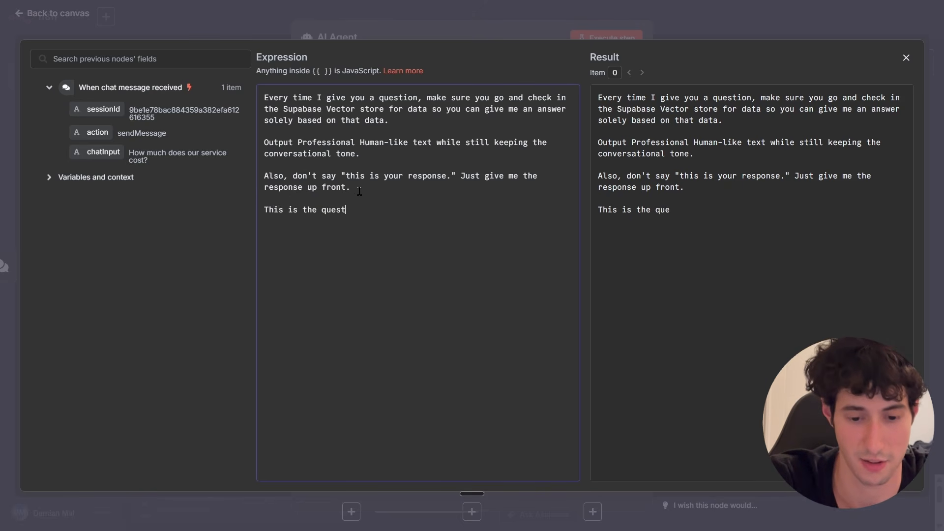
text(ion:)
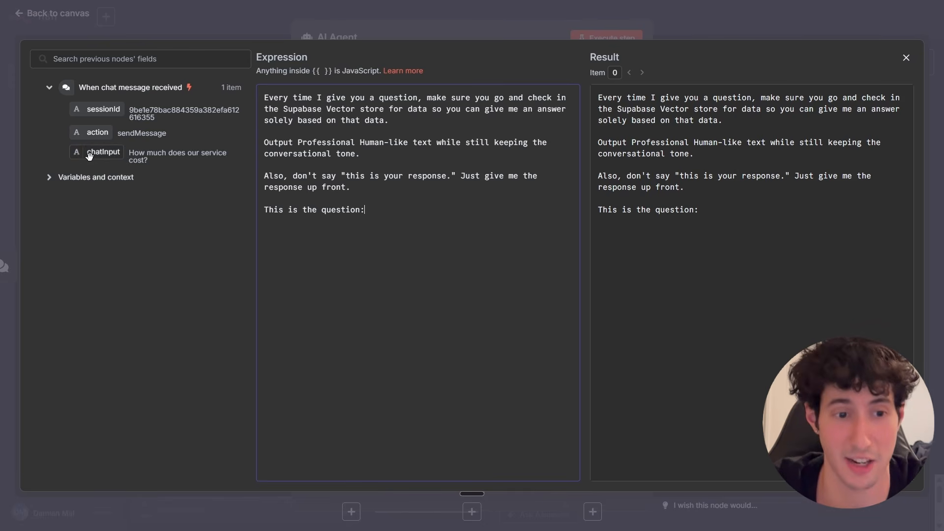
drag(89, 156, 396, 215)
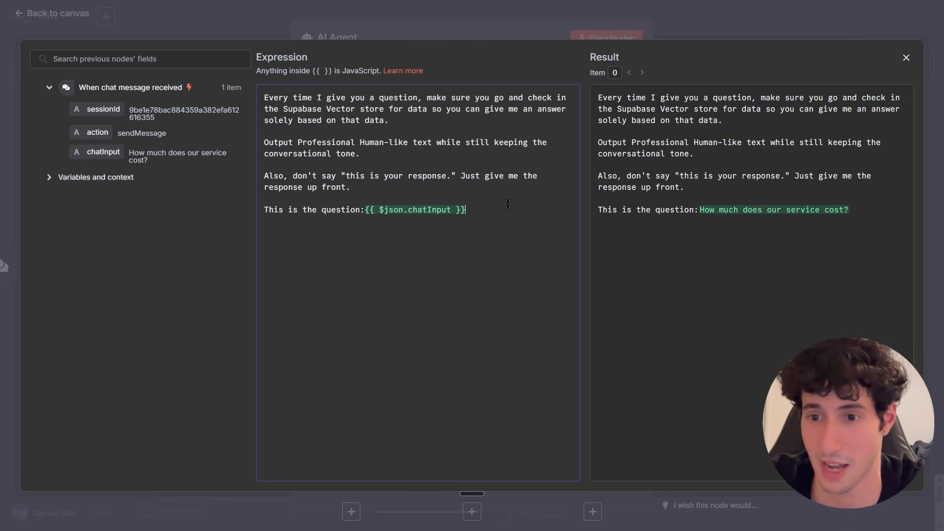
click(907, 59)
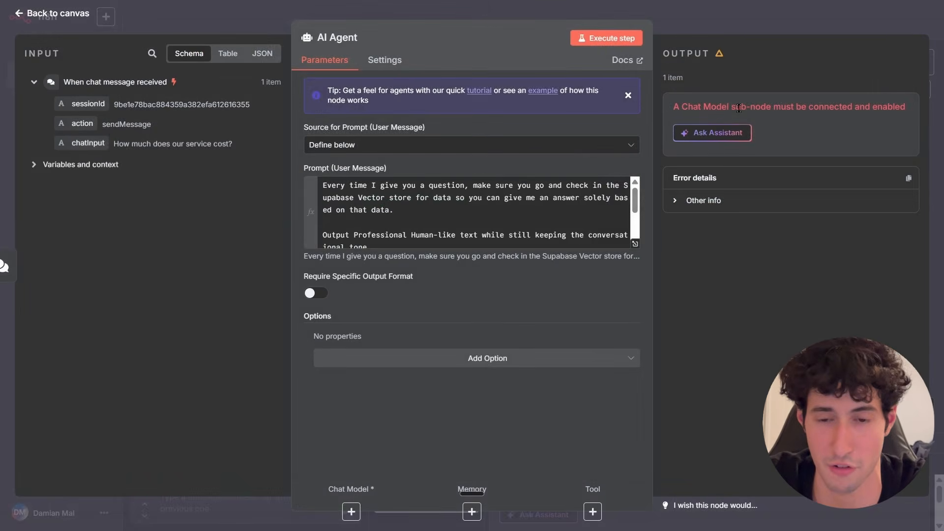
click(906, 48)
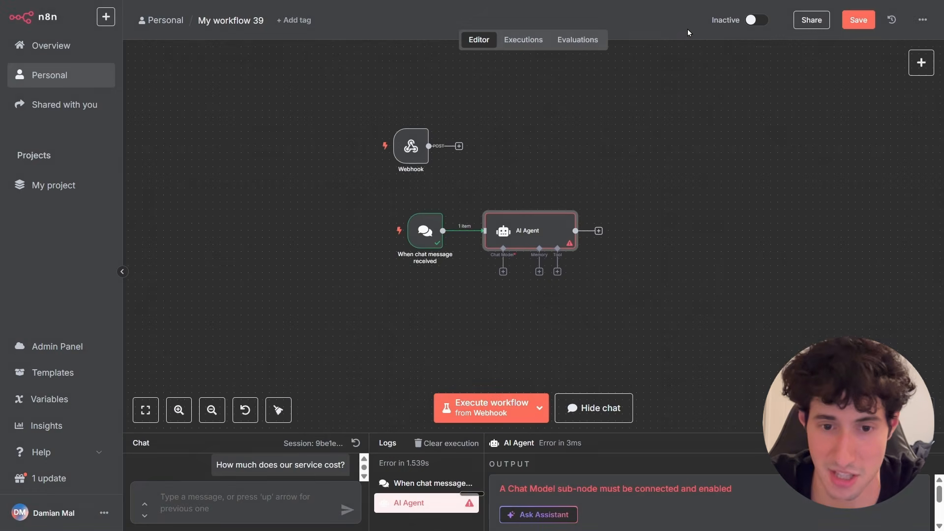
Attach an OpenAI Chat Model as the AI Agent's chat model.
click(503, 272)
text(open)
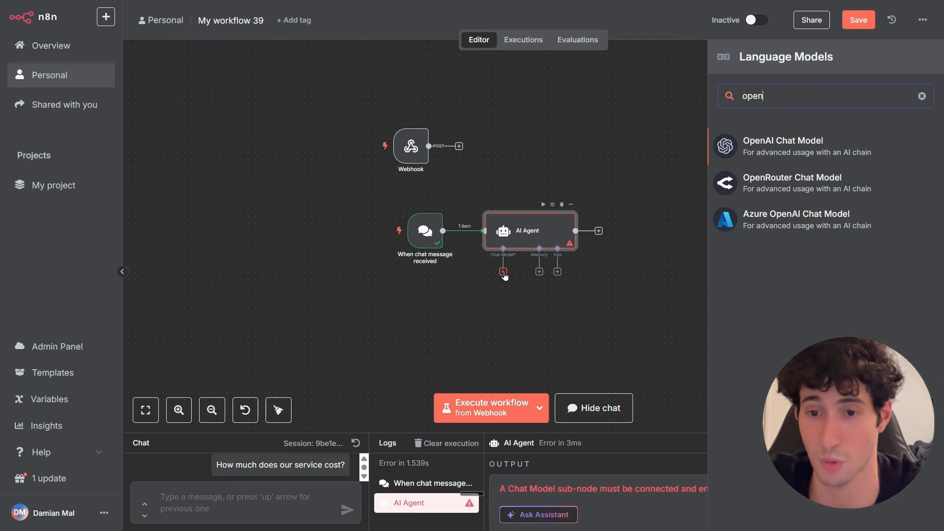
click(765, 152)
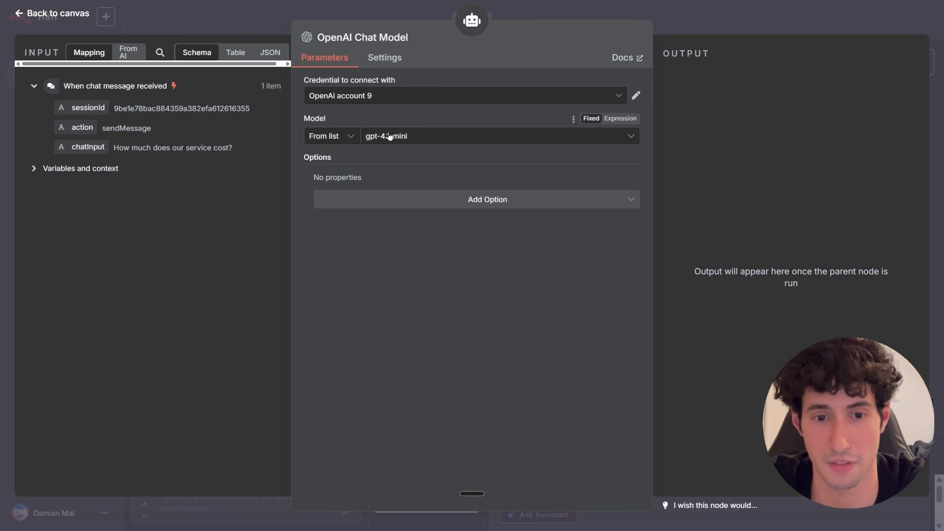
Attach a Postgres Chat Memory node to the AI Agent's memory input.
click(757, 29)
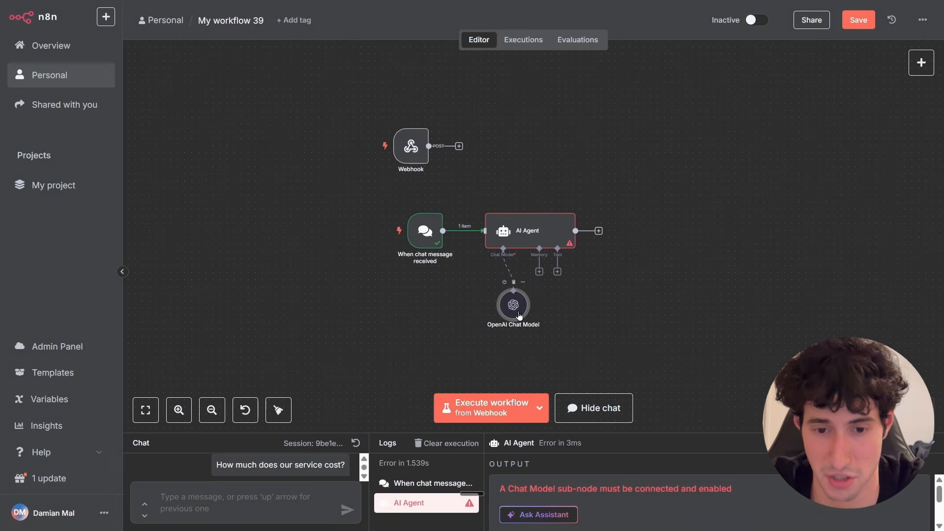
drag(475, 301, 490, 301)
click(540, 272)
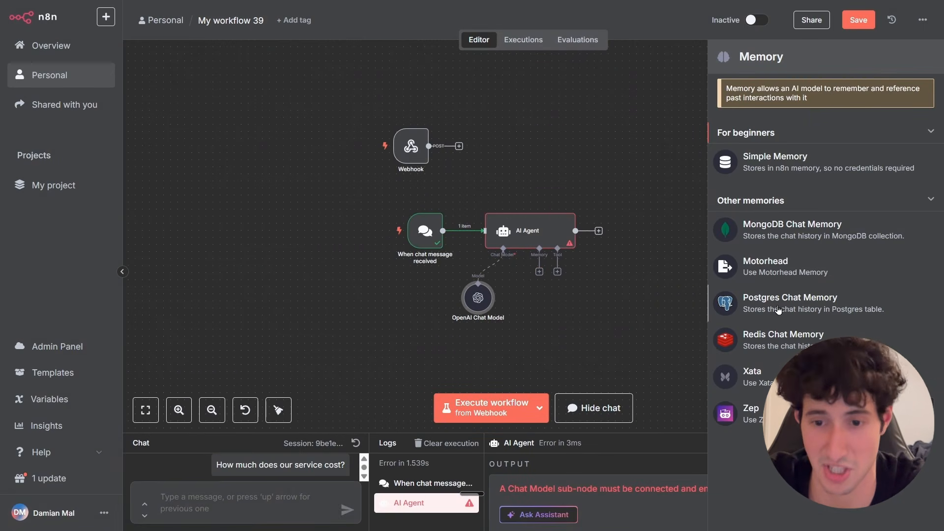
click(777, 309)
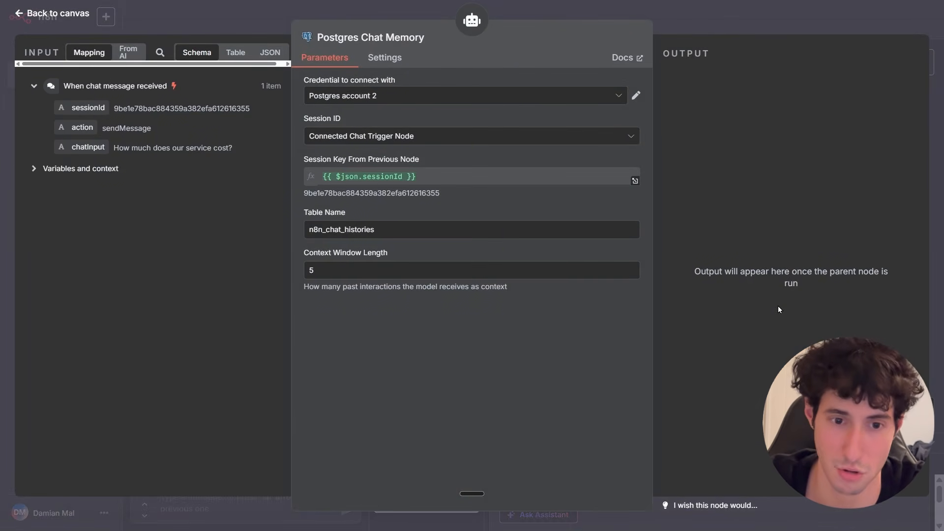
Set the memory's session ID to Define below with the key Onboarding.
click(425, 138)
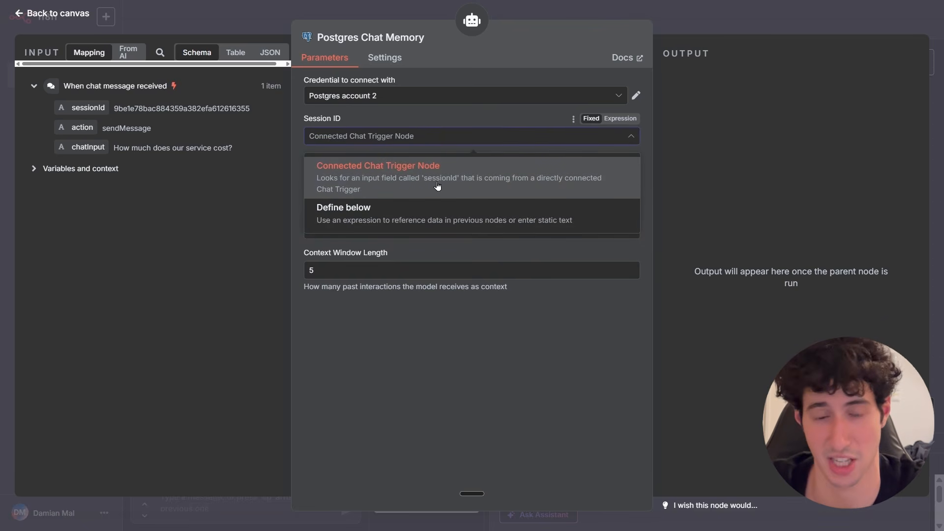
click(352, 217)
click(356, 177)
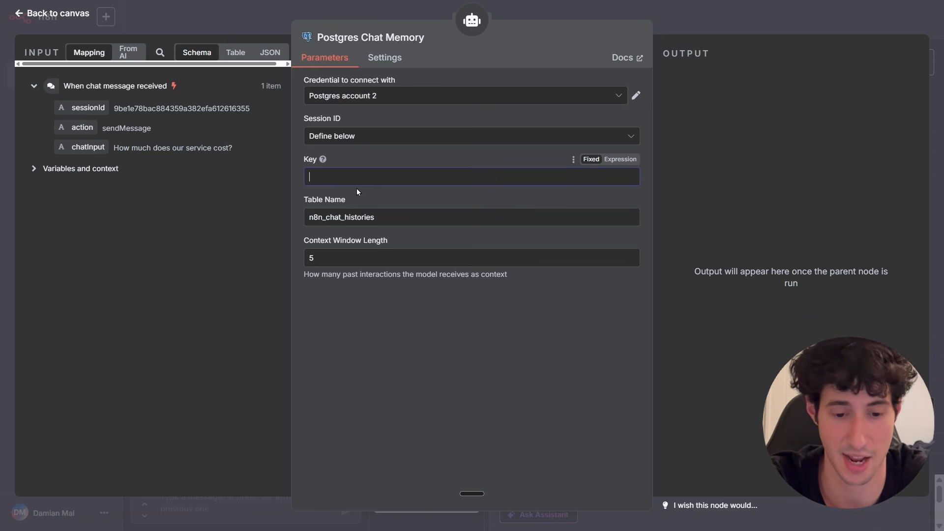
text(Onboarding)
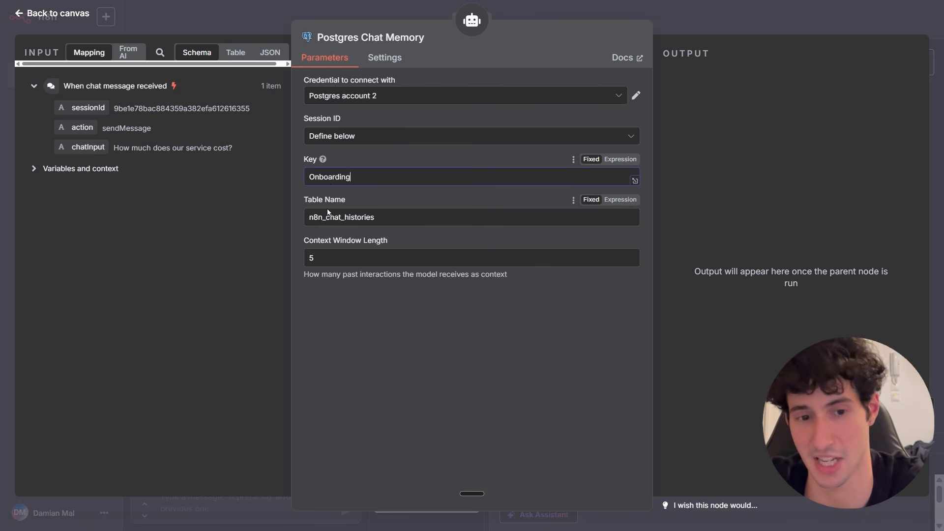
Set the memory's context window length to 10.
click(320, 254)
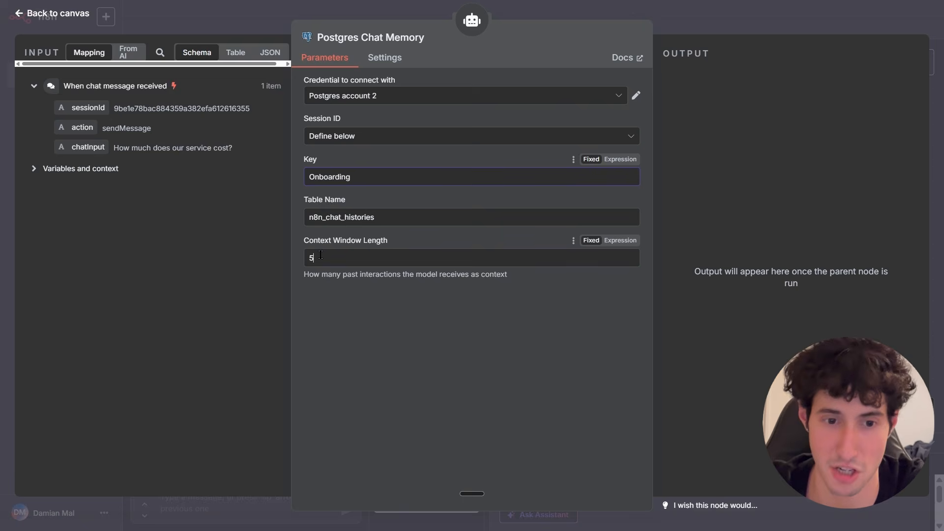
key(BackSpace)
text(10)
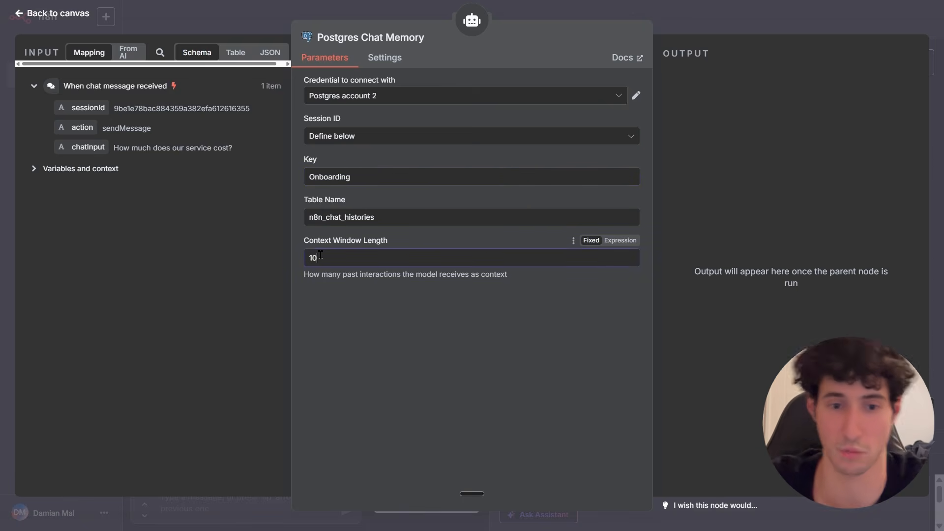
click(336, 287)
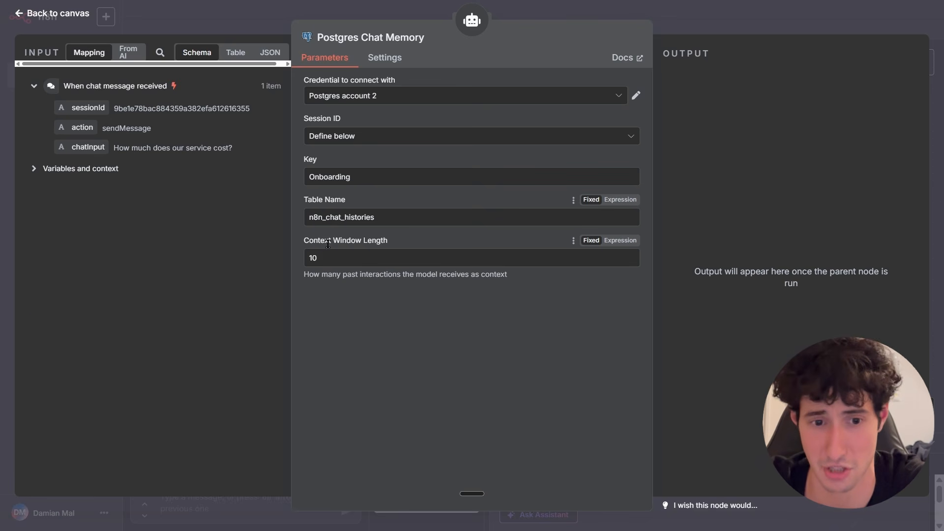
click(374, 221)
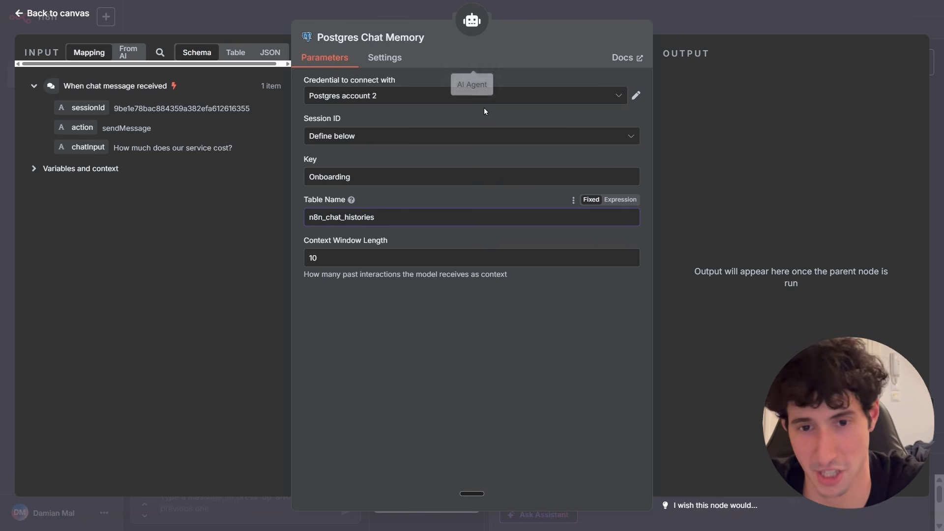
click(701, 28)
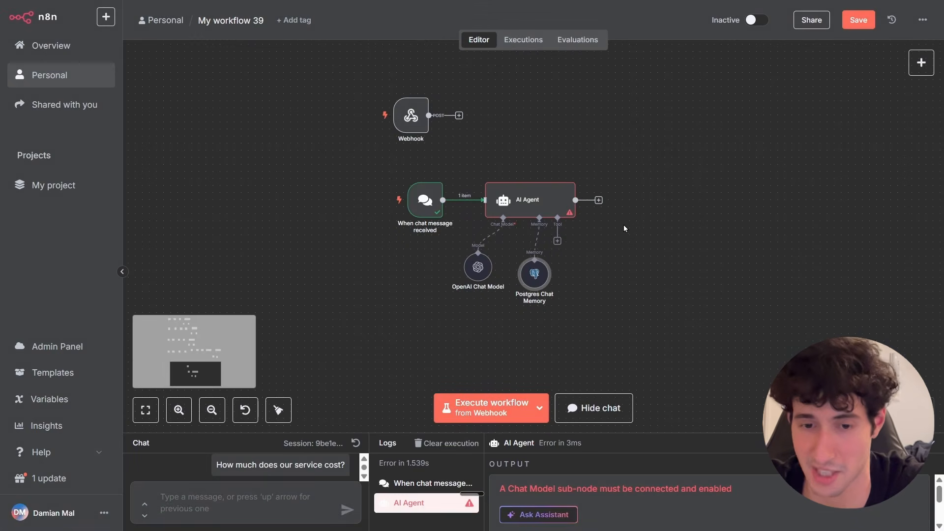
Attach a Supabase Vector Store node as a tool for the AI Agent.
click(557, 242)
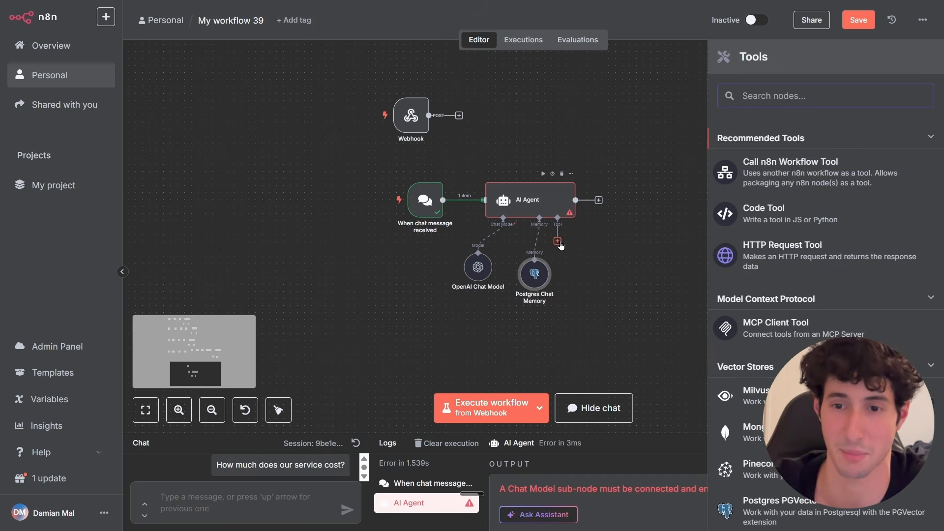
text(supa)
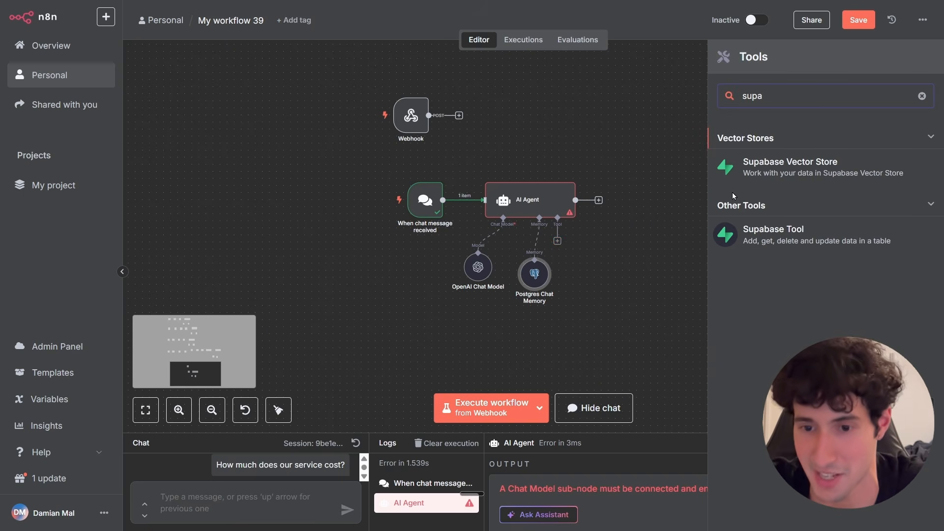
click(776, 169)
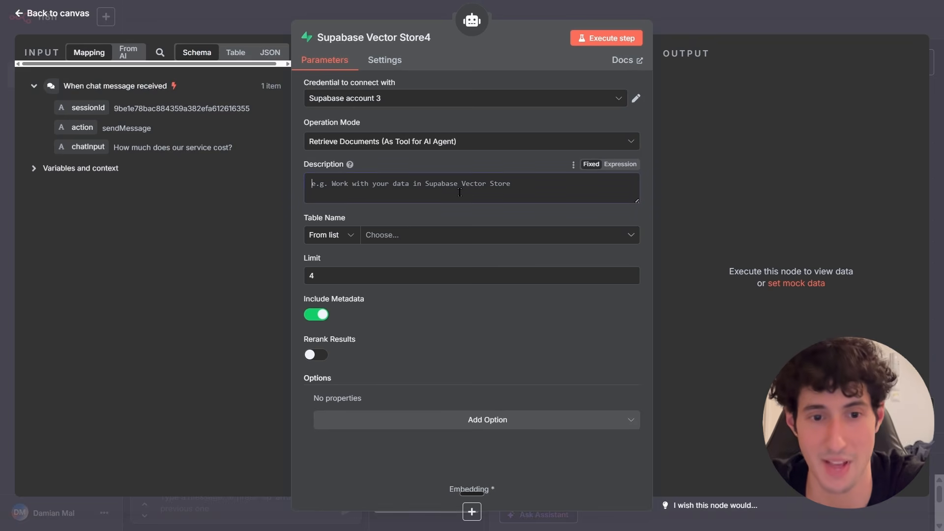
Enter a tool description telling the agent to use this note for every question and look up data before answering.
click(370, 99)
click(342, 207)
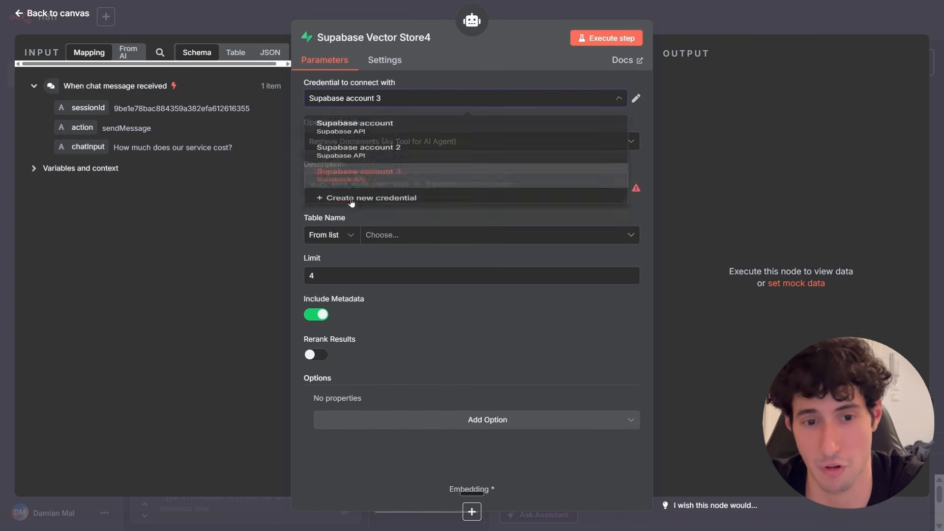
click(374, 150)
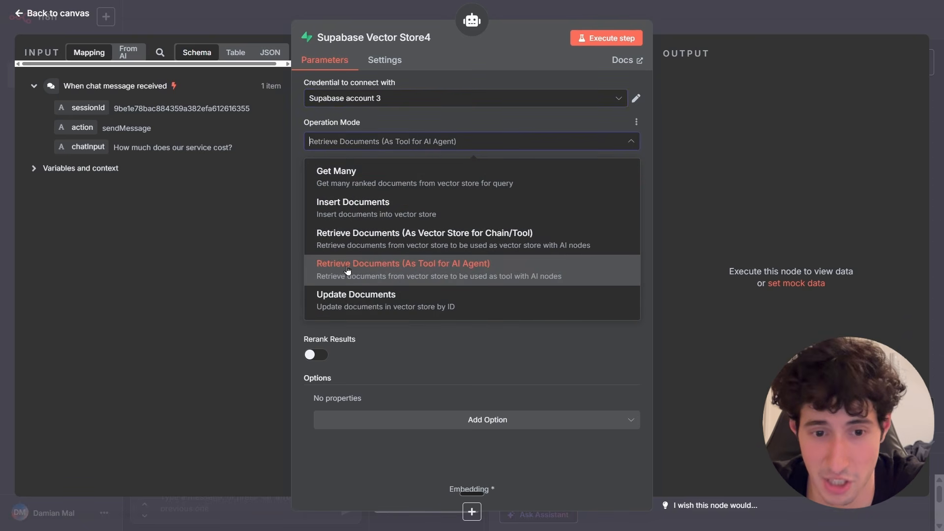
click(484, 266)
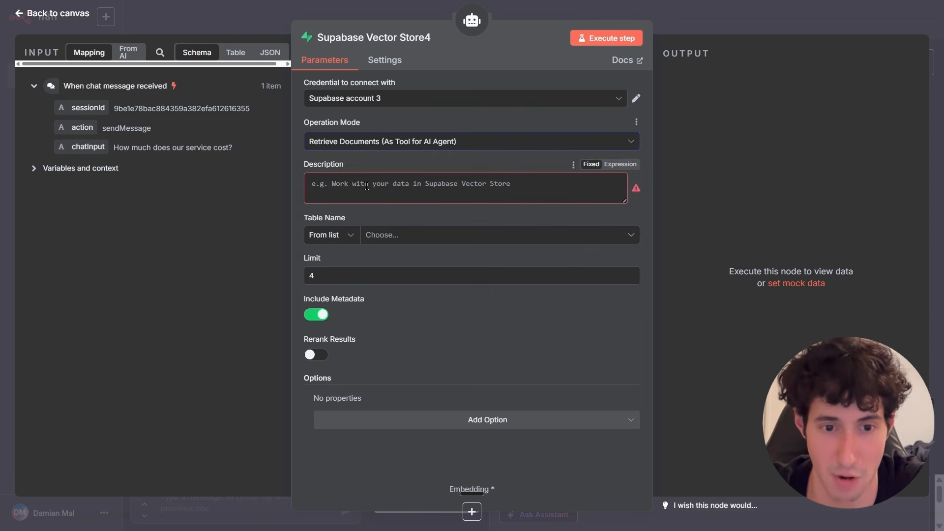
click(328, 182)
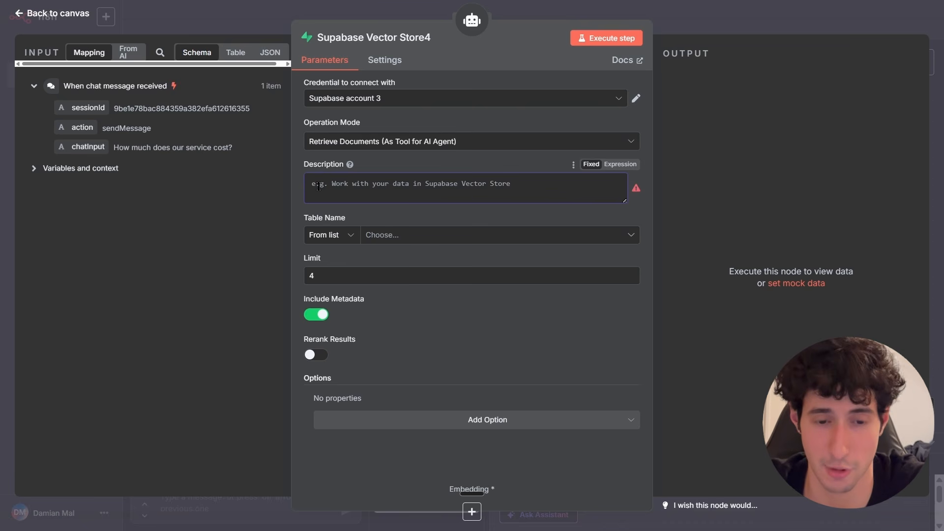
key(ctrl+super)
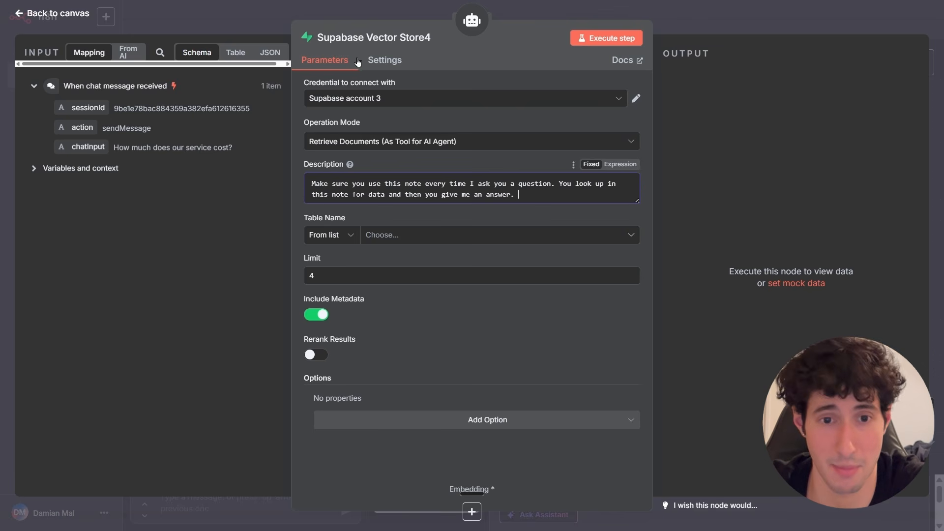
Rename the vector store node to Data for answer.
click(371, 38)
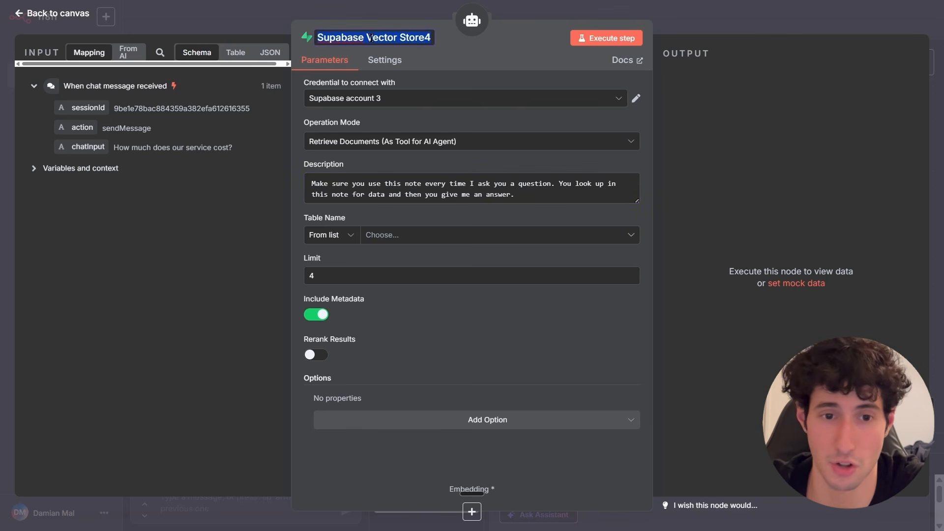
key(BackSpace)
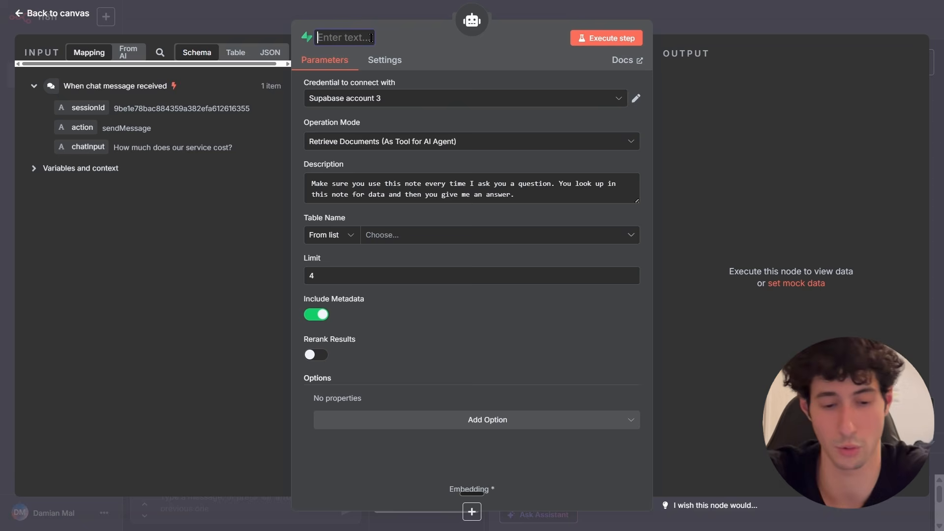
text(Data for answer)
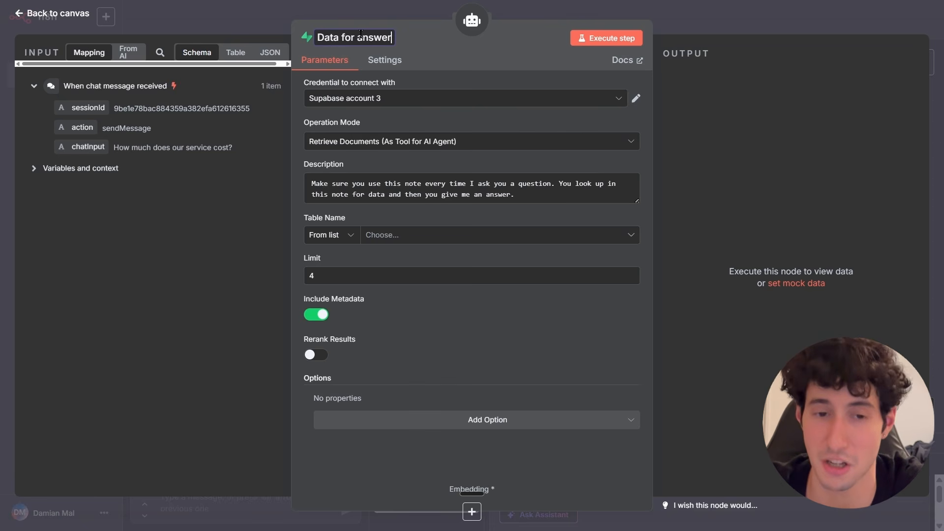
click(406, 45)
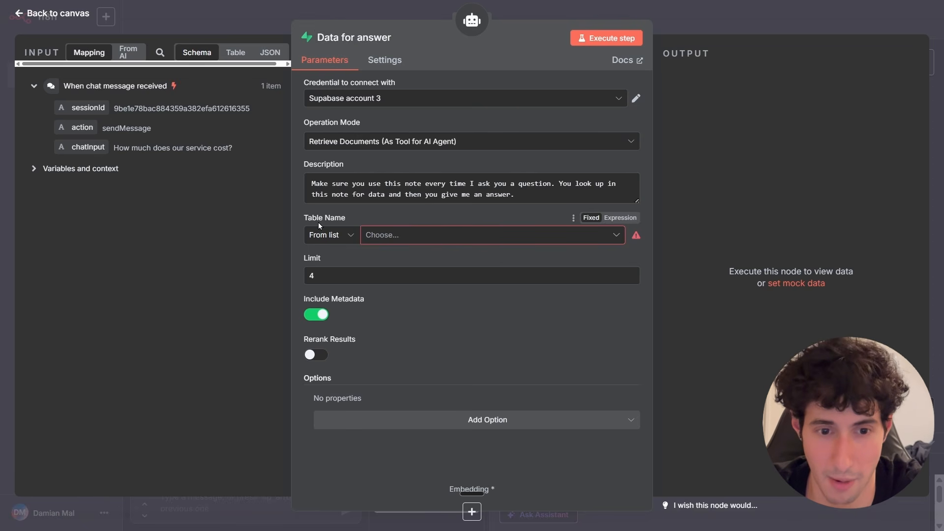
Set the vector store's table to Example Table 1 and its limit to 10.
click(604, 238)
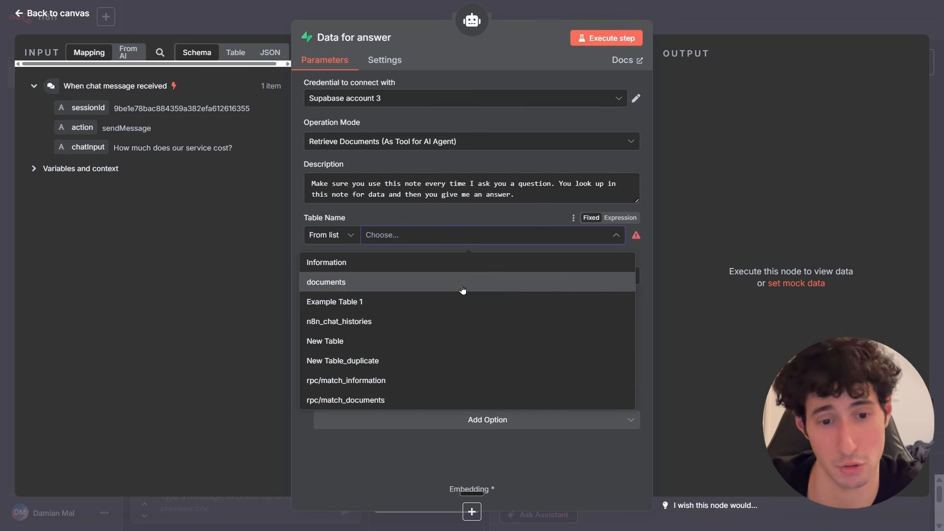
click(351, 309)
click(334, 279)
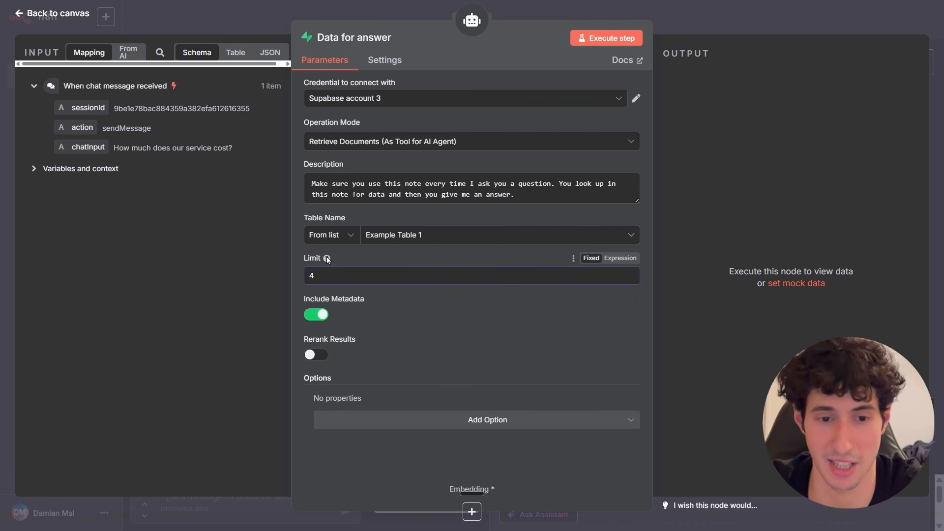
mouse_move(327, 258)
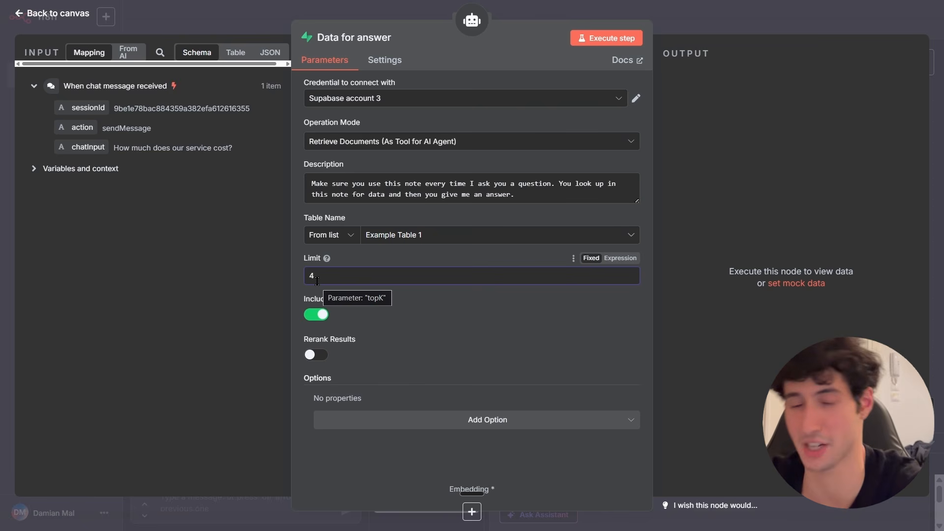
key(BackSpace)
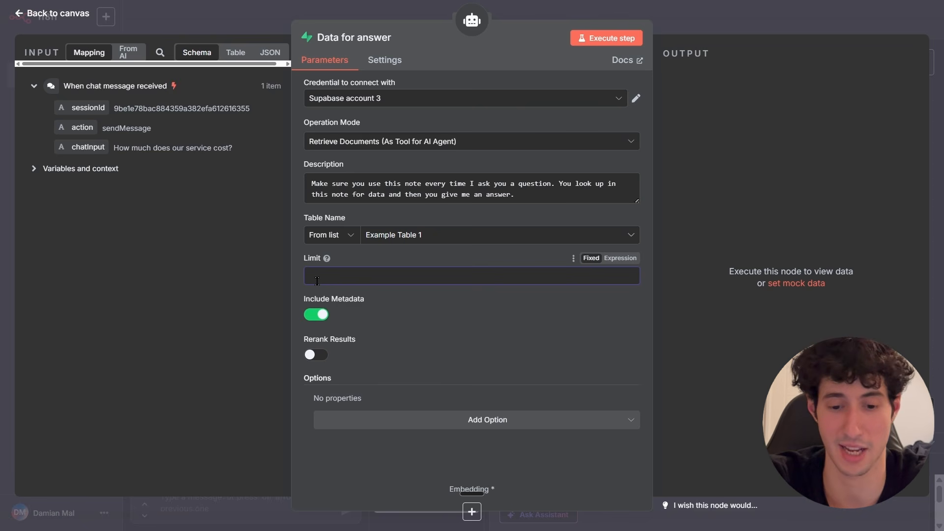
text(10)
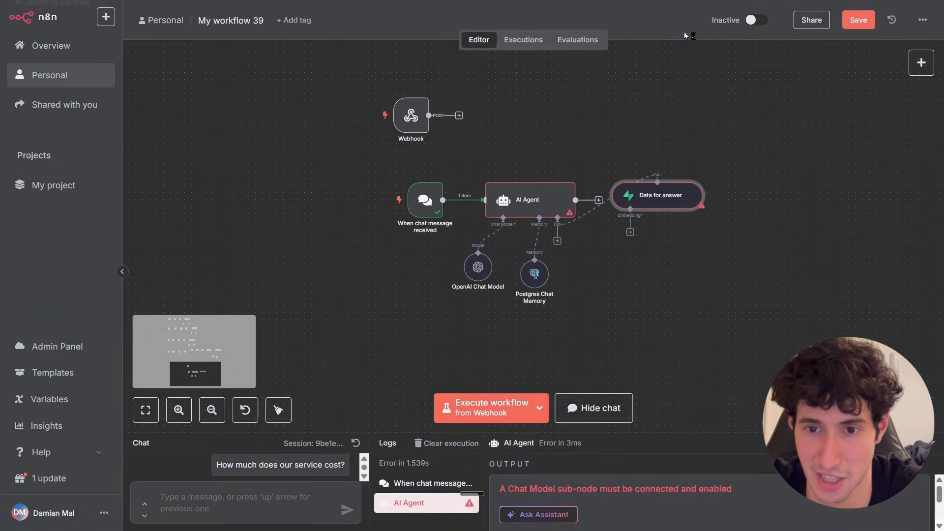
click(688, 29)
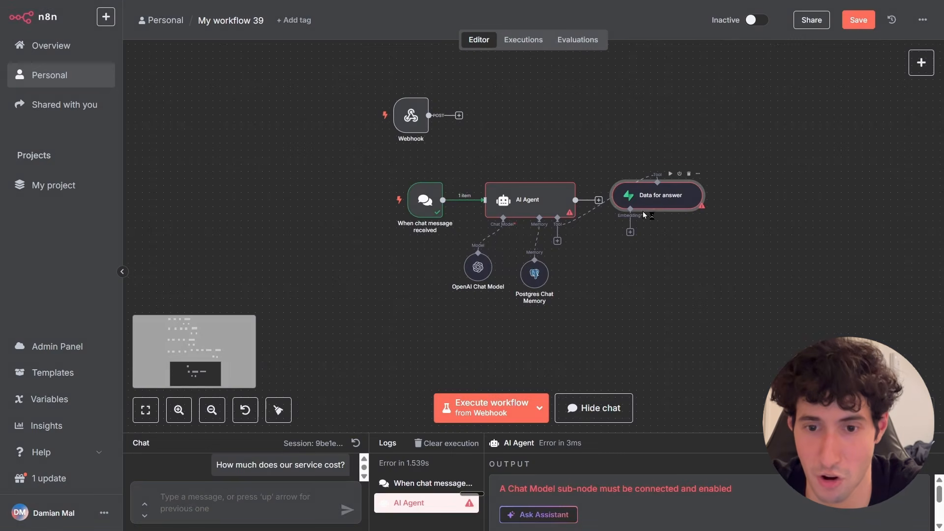
Attach an Embeddings OpenAI node to the vector store and choose the text-embedding-3-large model.
drag(643, 211, 631, 332)
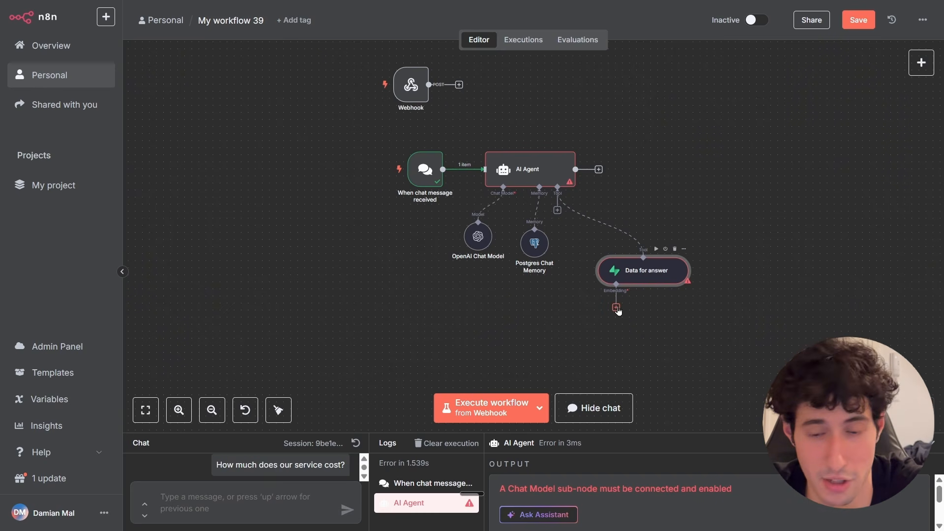
click(615, 310)
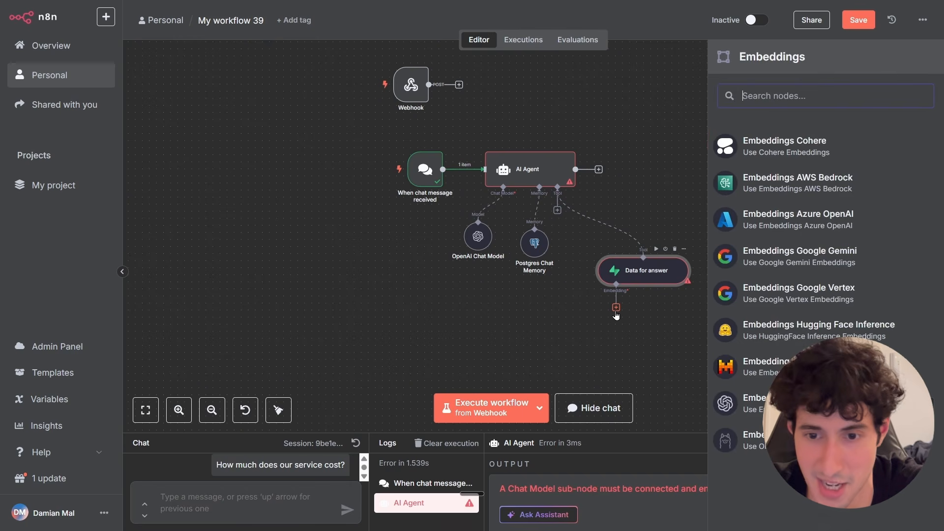
text(ope)
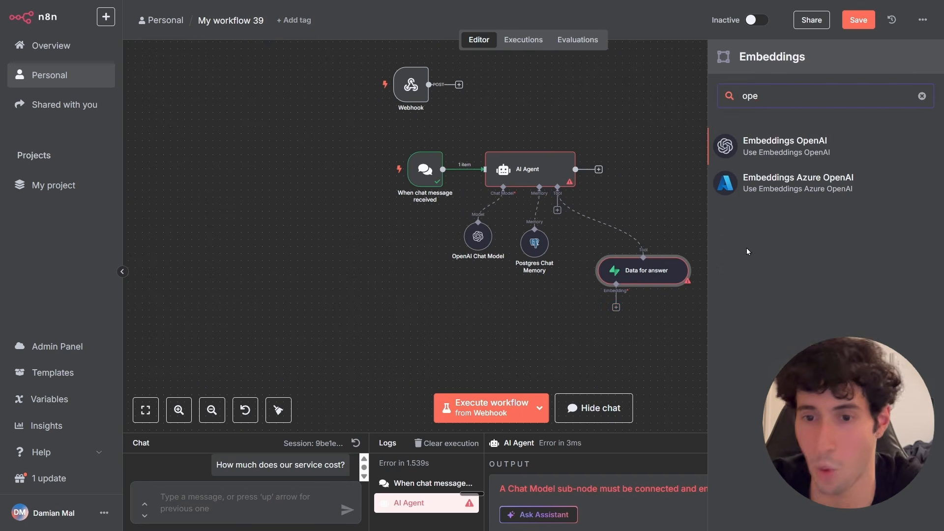
click(771, 146)
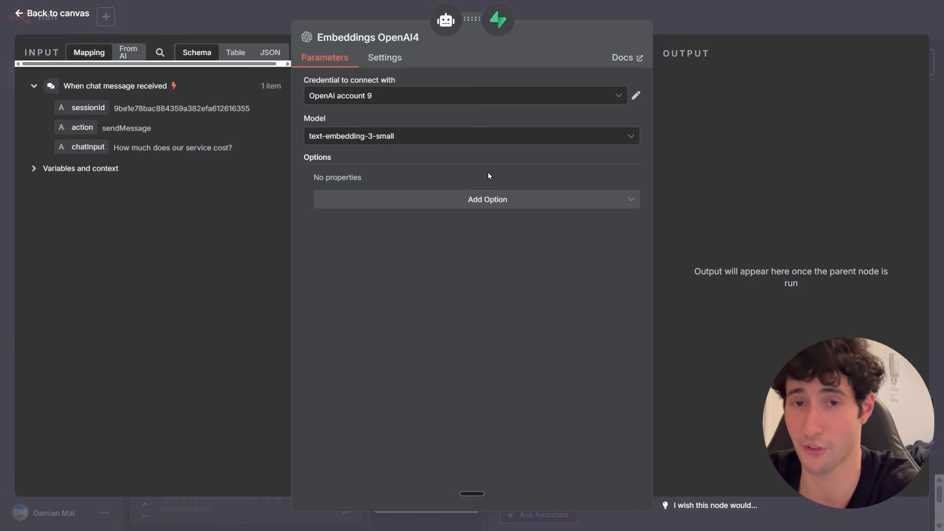
click(358, 139)
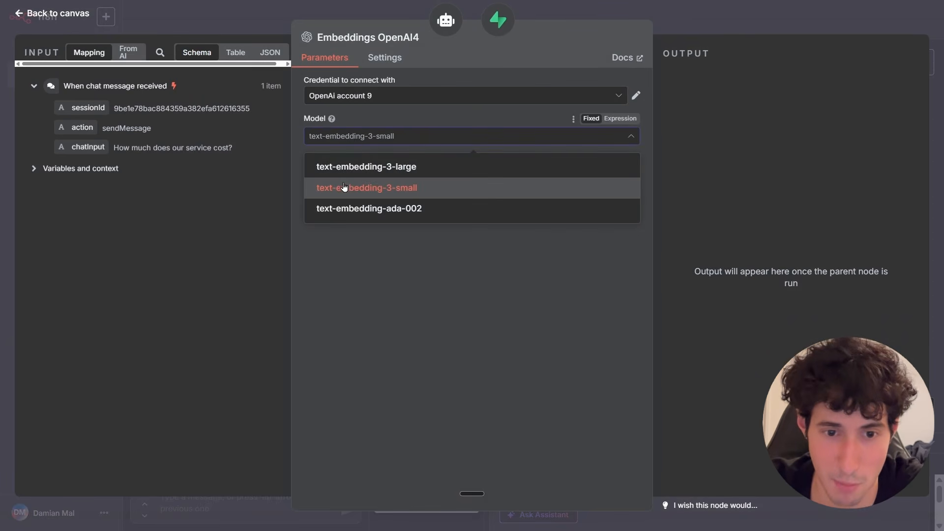
click(344, 166)
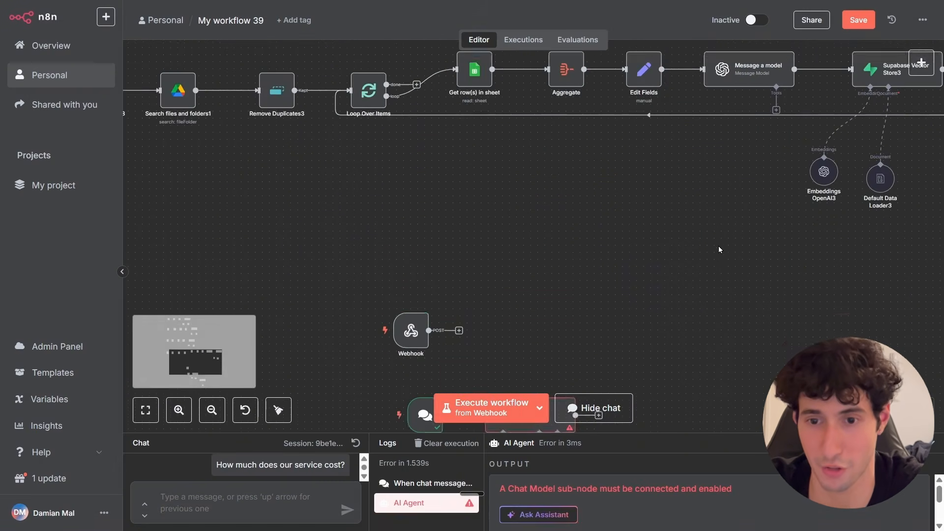
Check which embedding model the Google Drive ingestion flow's embeddings node uses.
scroll(733, 261, up, 5)
scroll(728, 253, down, 3)
drag(684, 207, 669, 300)
drag(636, 193, 627, 297)
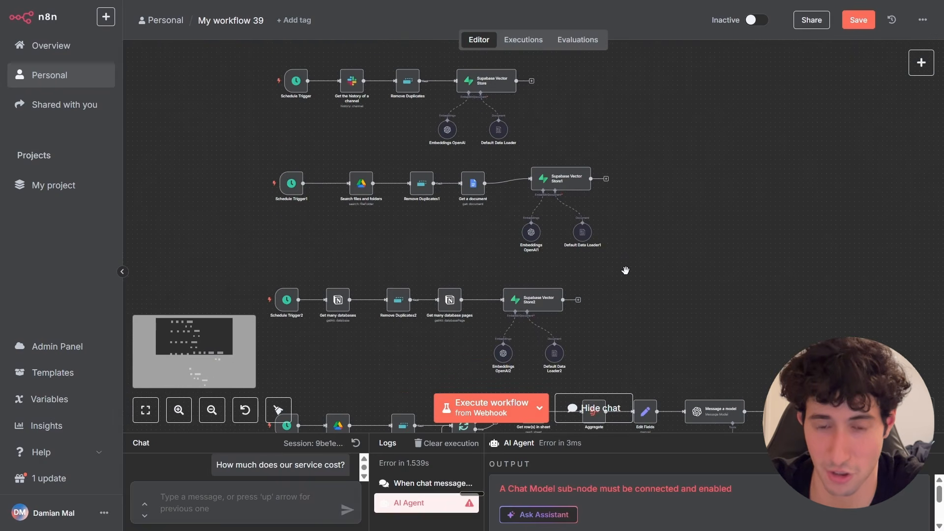
scroll(626, 273, up, 4)
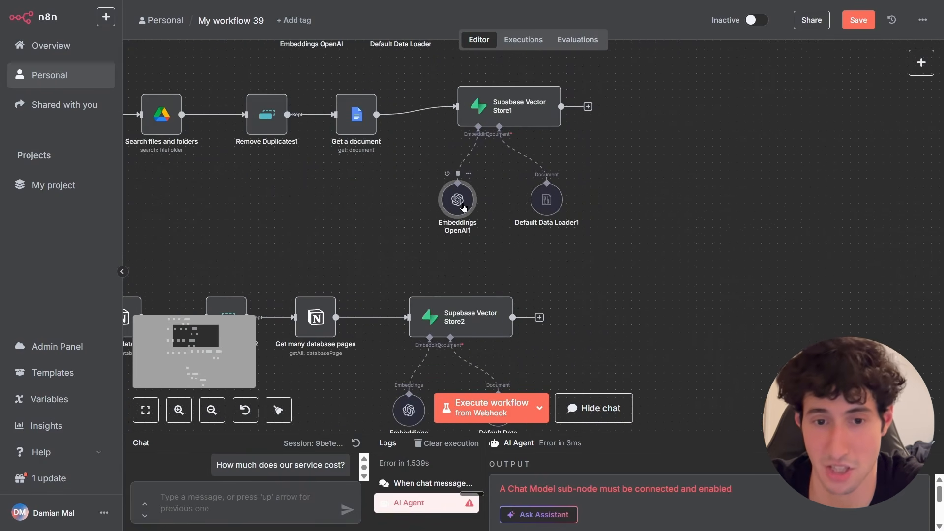
double_click(463, 207)
click(391, 140)
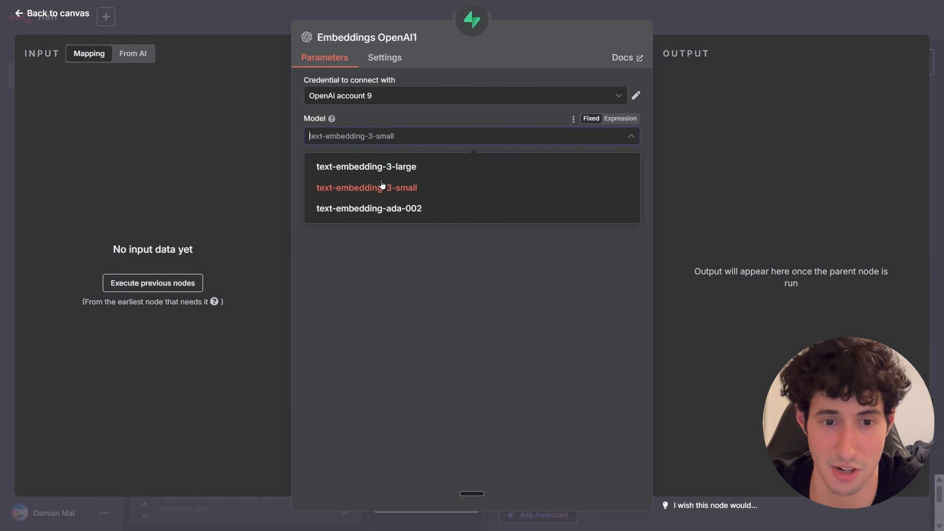
click(461, 187)
click(684, 28)
Set the agent vector store's embeddings model to text-embedding-3-small to match the ingestion flow.
scroll(622, 220, down, 6)
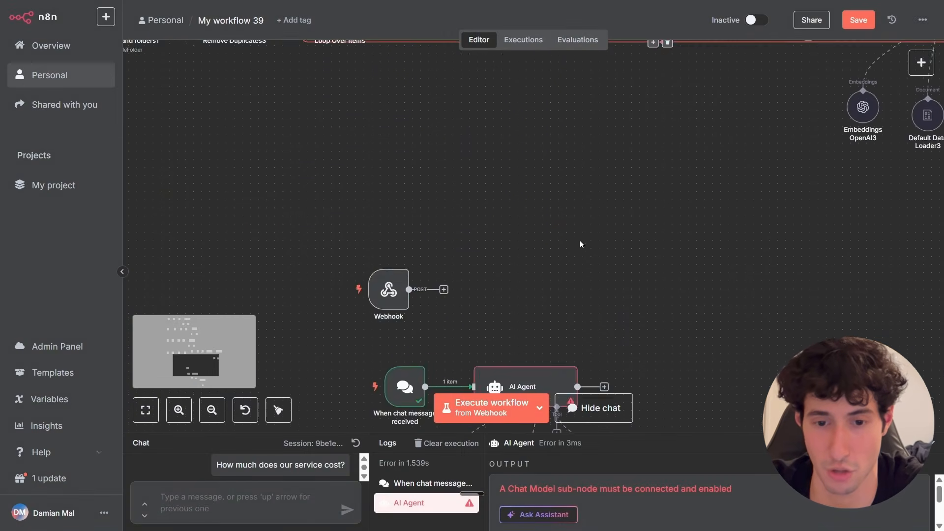
scroll(580, 244, down, 5)
scroll(585, 248, up, 2)
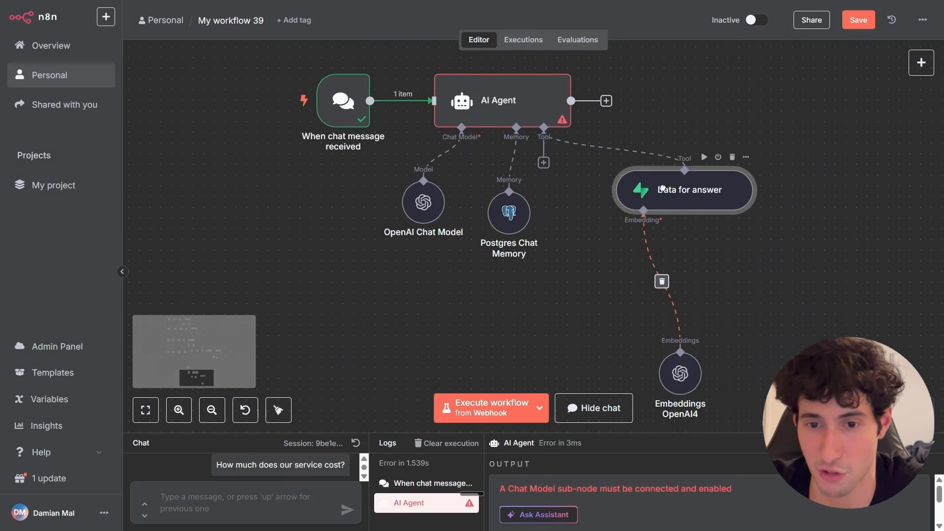
drag(670, 388, 628, 325)
drag(647, 203, 647, 226)
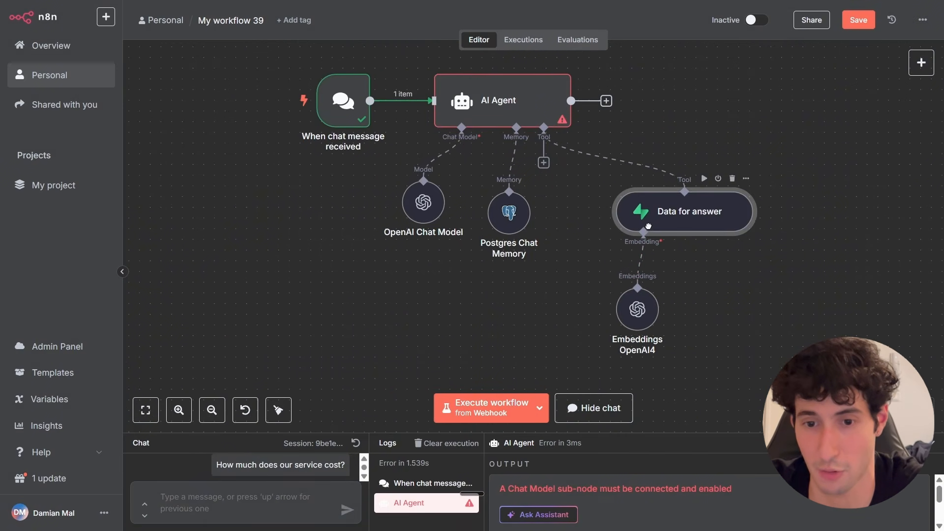
click(645, 324)
double_click(638, 310)
click(443, 136)
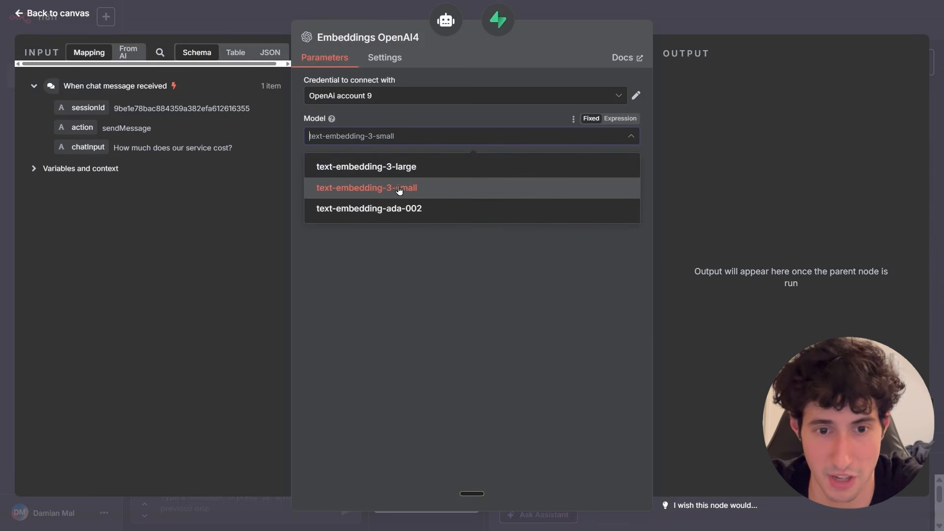
click(402, 186)
click(728, 20)
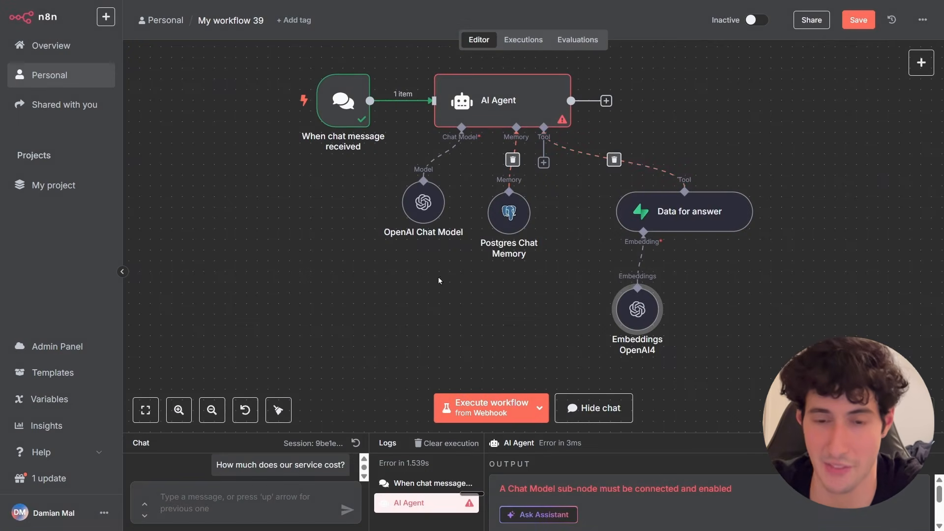
Resend the test chat question asking how much the product costs.
scroll(558, 290, up, 3)
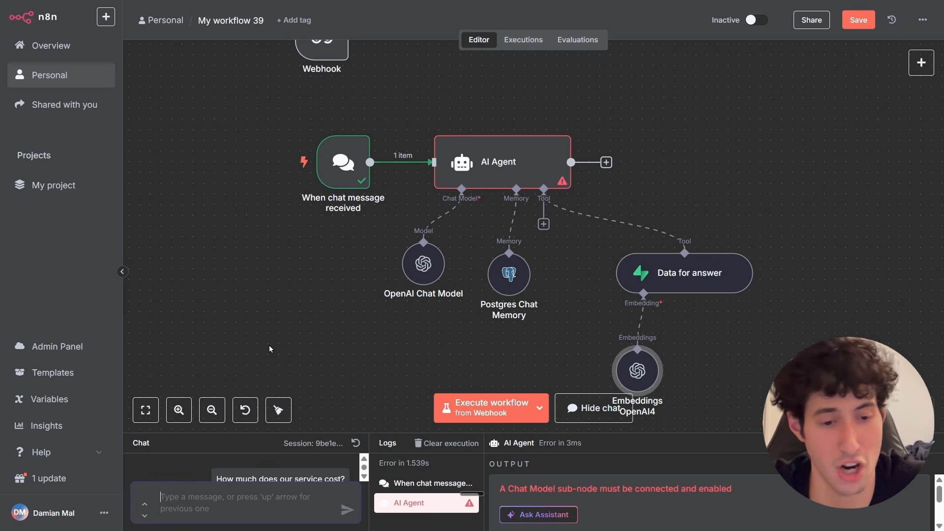
key(Up)
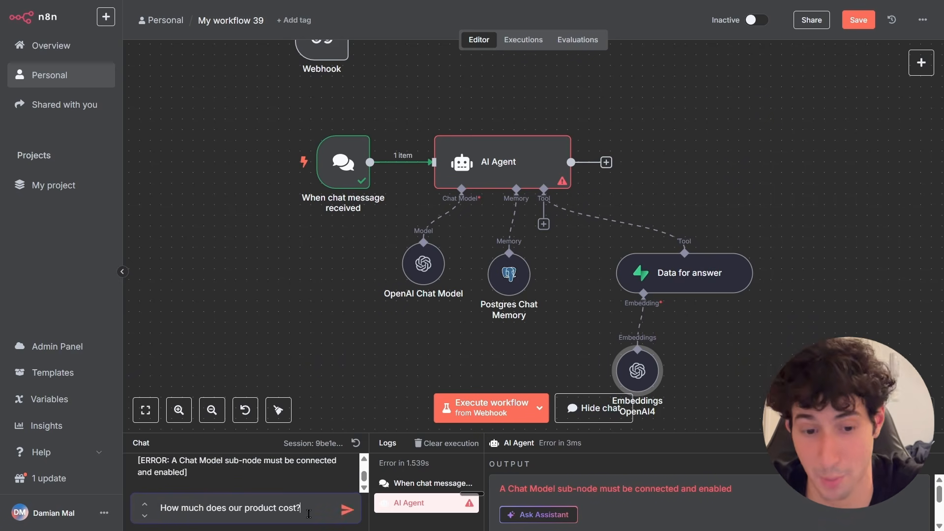
click(343, 511)
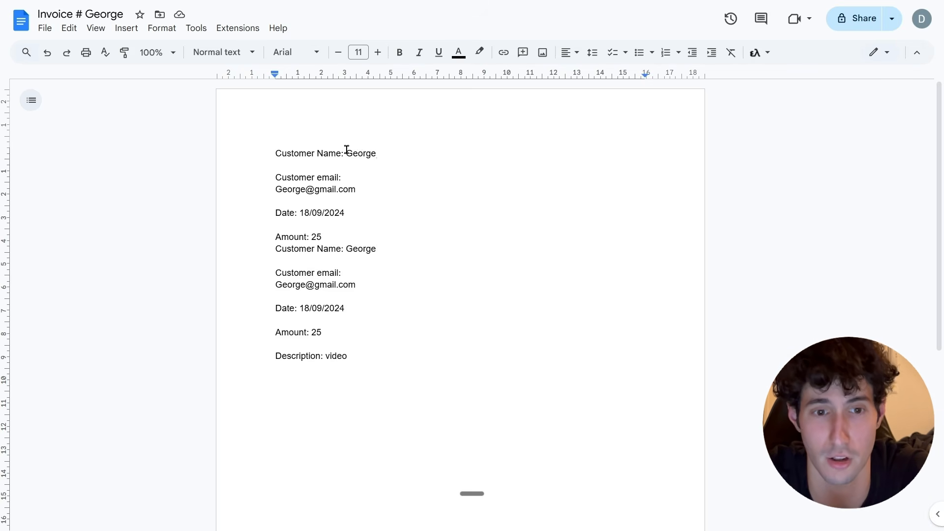
Check the customer name in the invoice document and ask the agent for that customer's email address.
drag(346, 153, 380, 153)
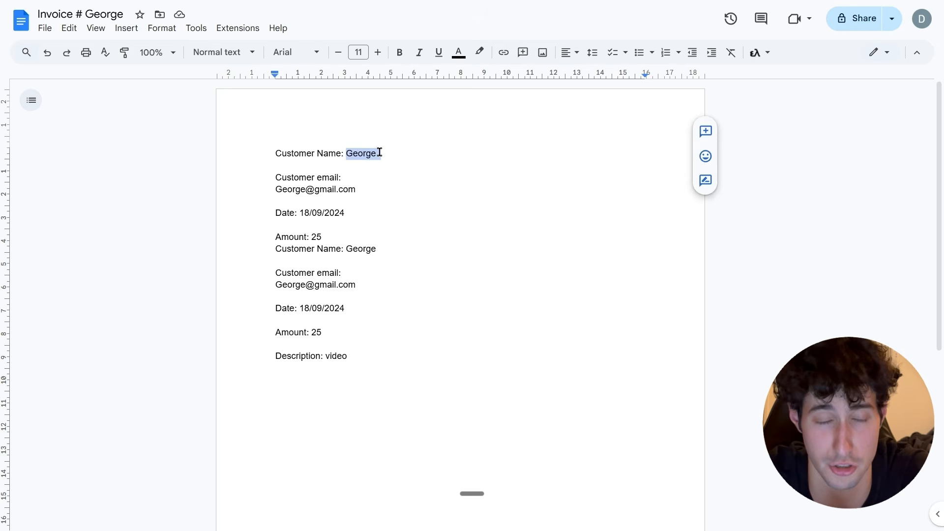
click(381, 152)
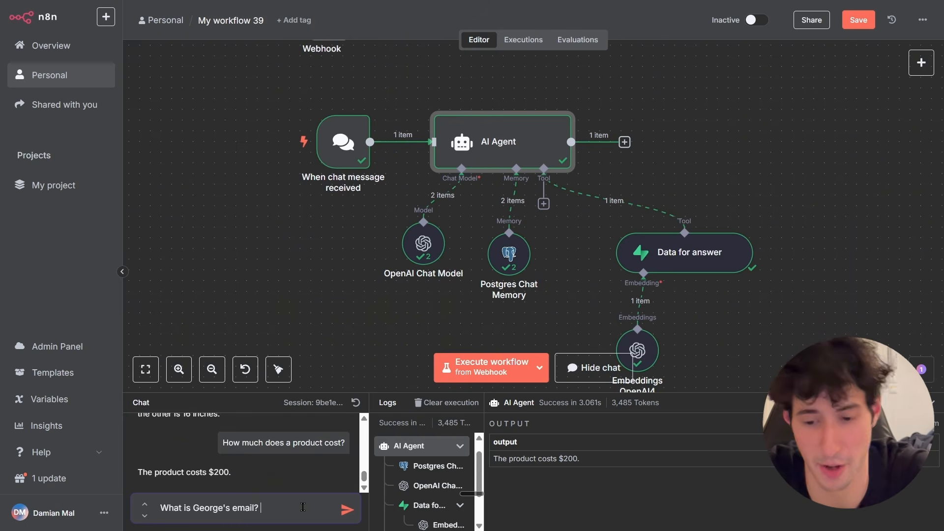
key(Return)
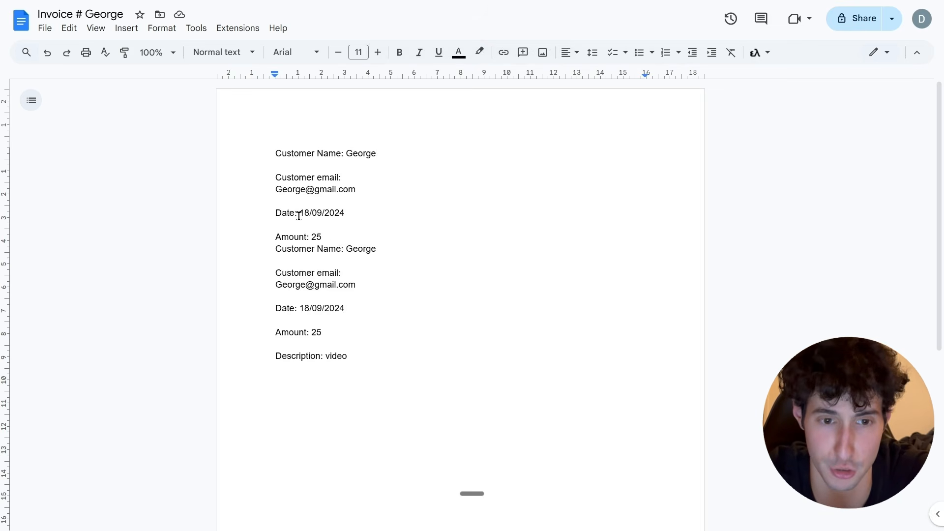
Ask the agent what the deadline is to create the marketing campaign.
drag(271, 190, 362, 191)
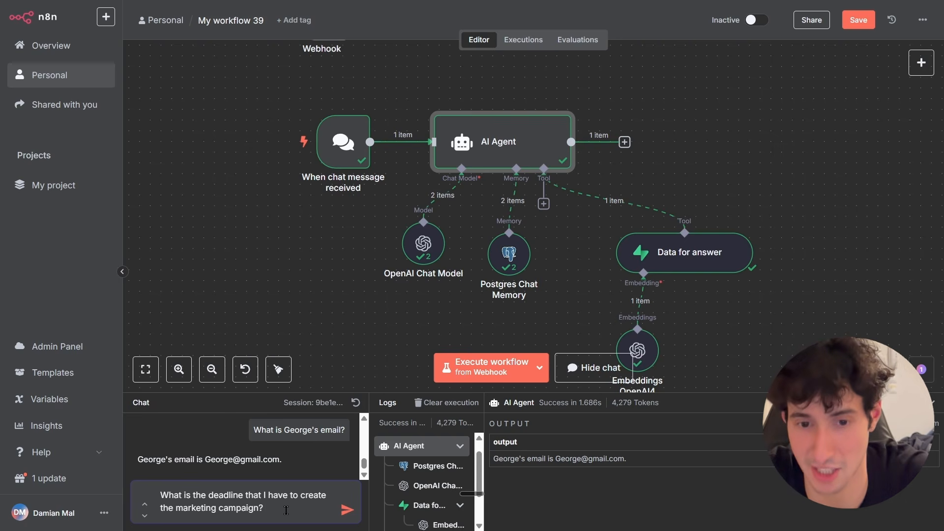
key(Return)
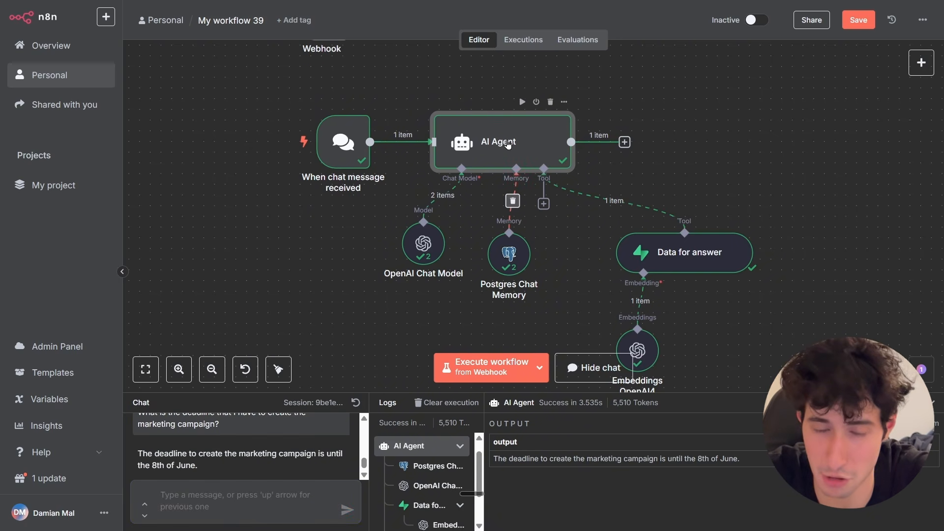
Check the purchases spreadsheet and ask the agent how many MacBooks were bought.
double_click(508, 143)
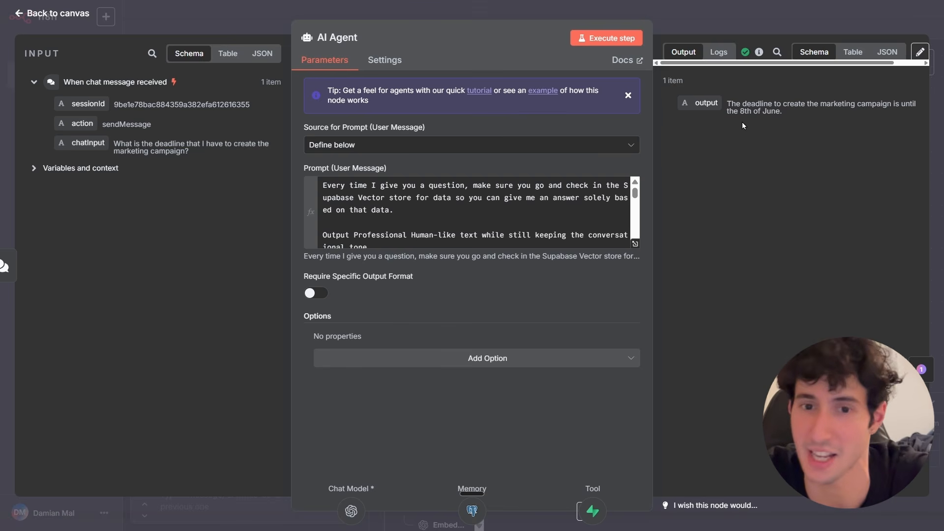
click(712, 24)
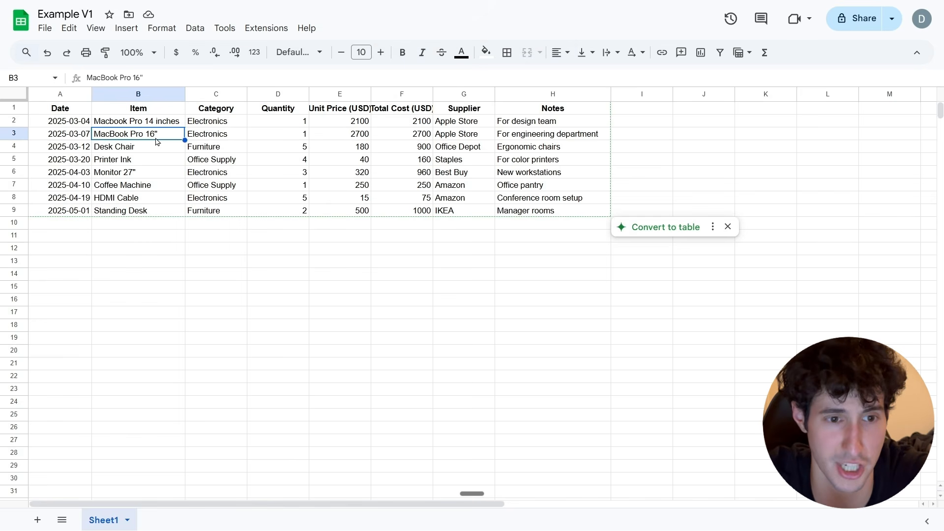
click(155, 126)
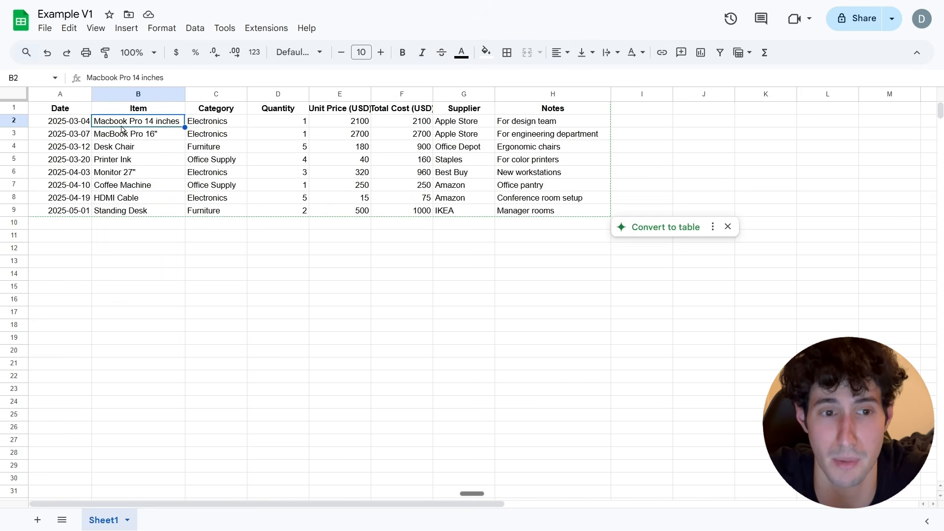
click(132, 138)
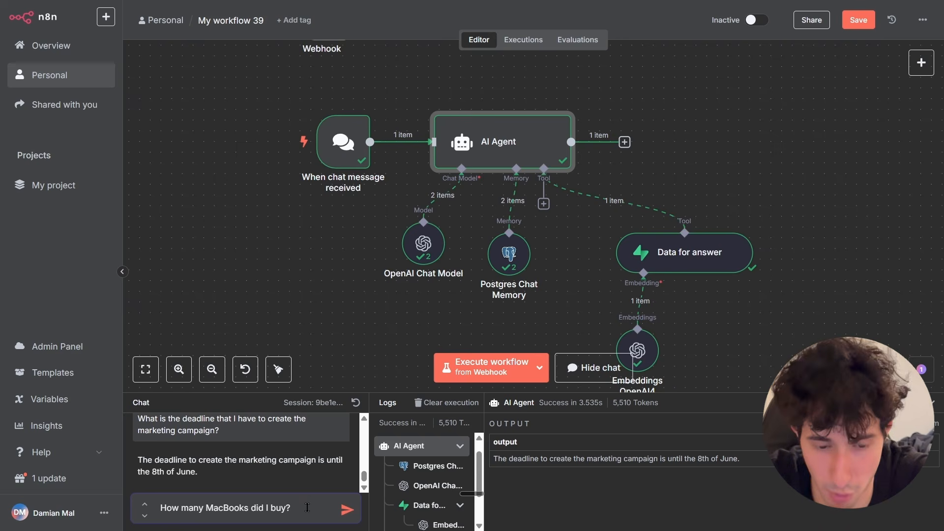
click(343, 513)
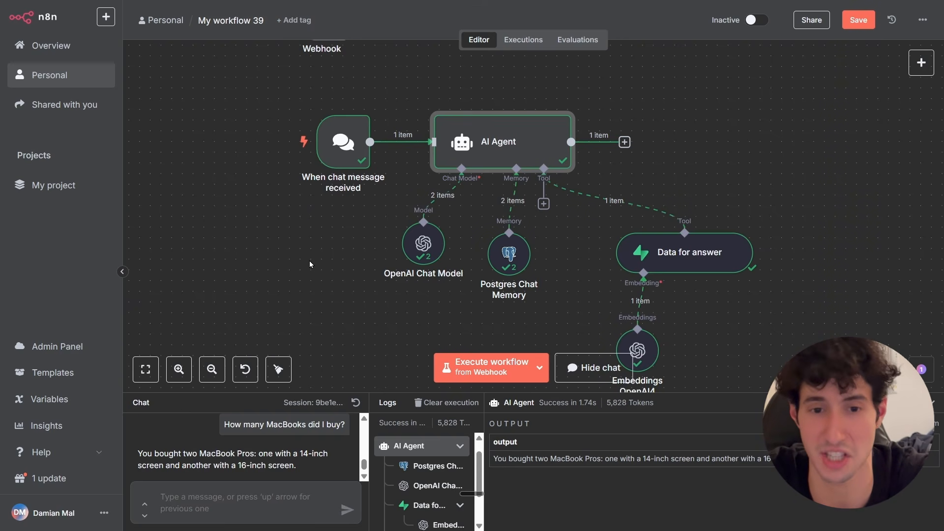
Delete the chat trigger and connect the Webhook node to the AI Agent in its place.
scroll(308, 260, down, 5)
scroll(309, 280, up, 3)
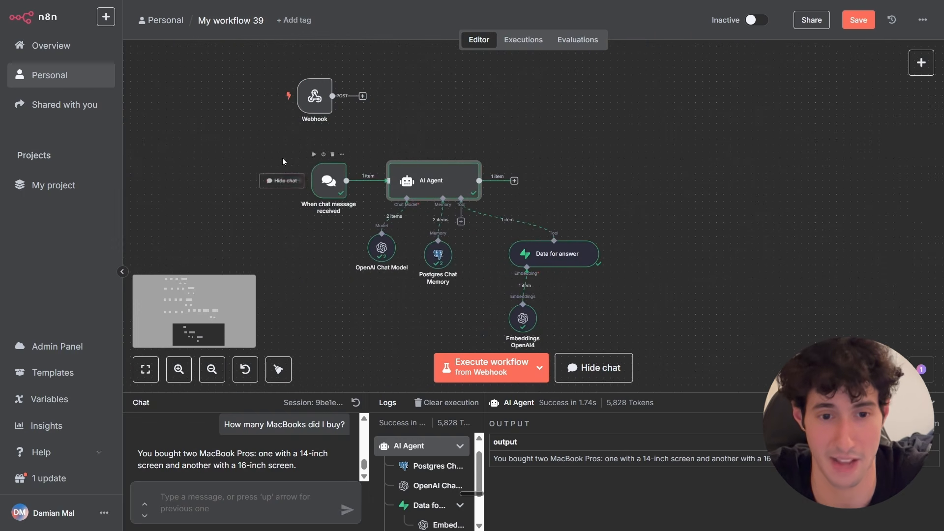
drag(306, 101, 239, 184)
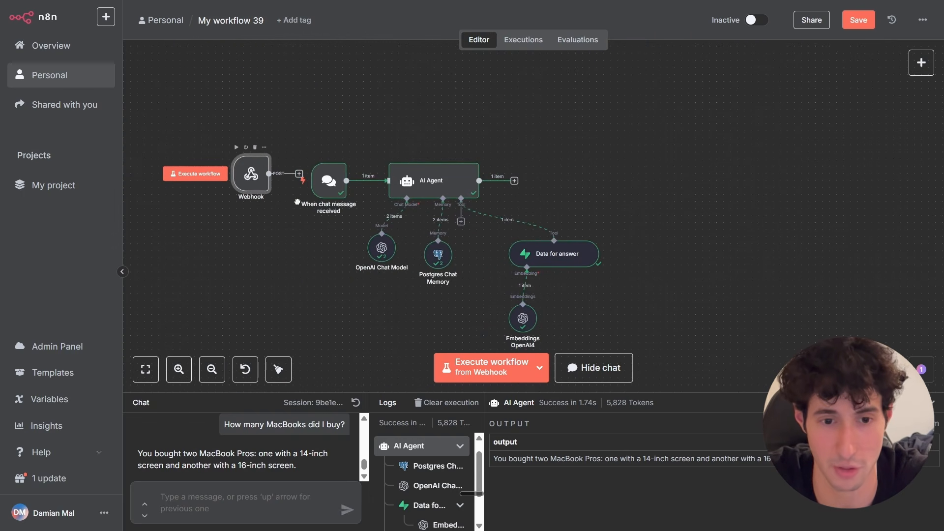
drag(330, 193, 332, 201)
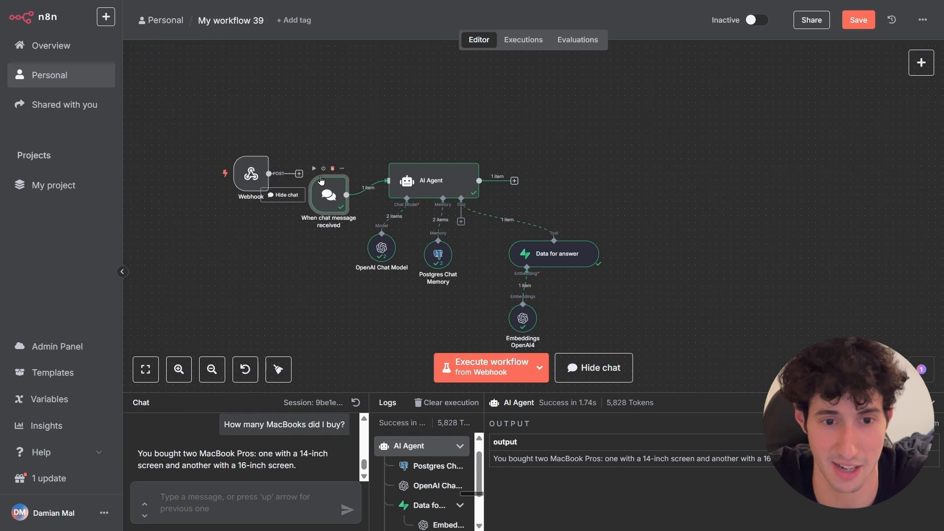
click(333, 169)
drag(252, 173, 385, 182)
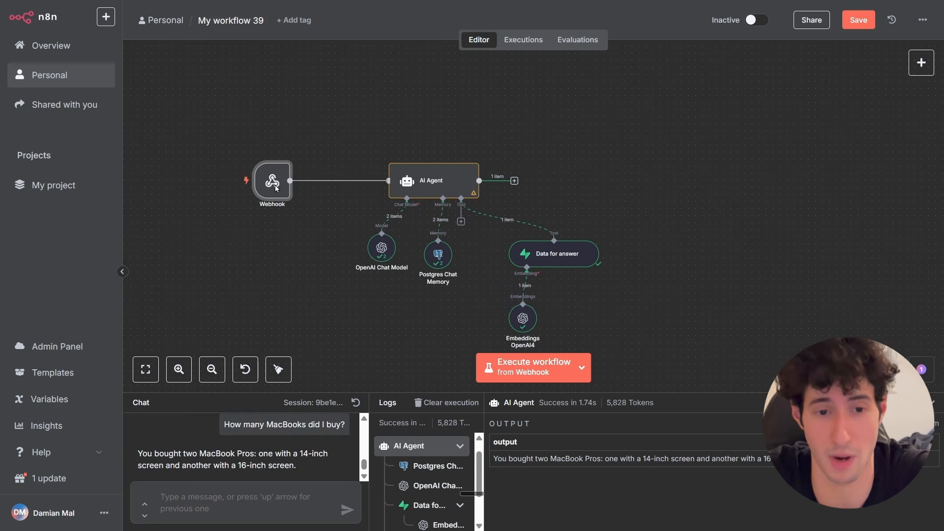
drag(274, 183, 301, 182)
click(431, 185)
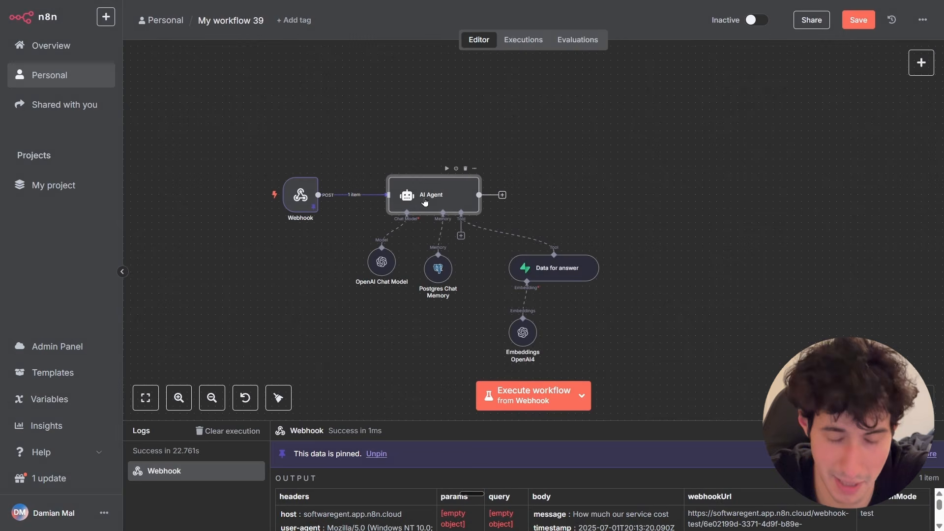
Replace the prompt's chat input variable with the webhook body's message field.
double_click(424, 202)
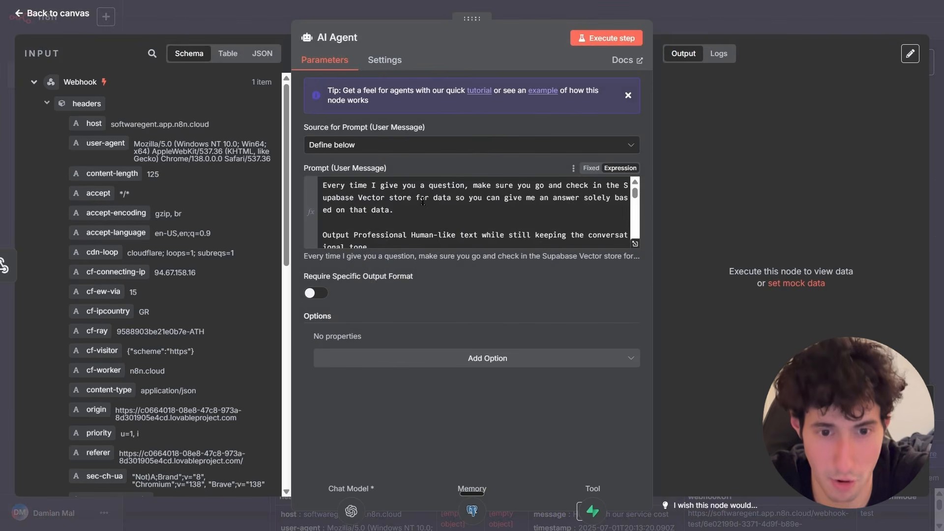
scroll(491, 194, down, 3)
scroll(512, 195, down, 2)
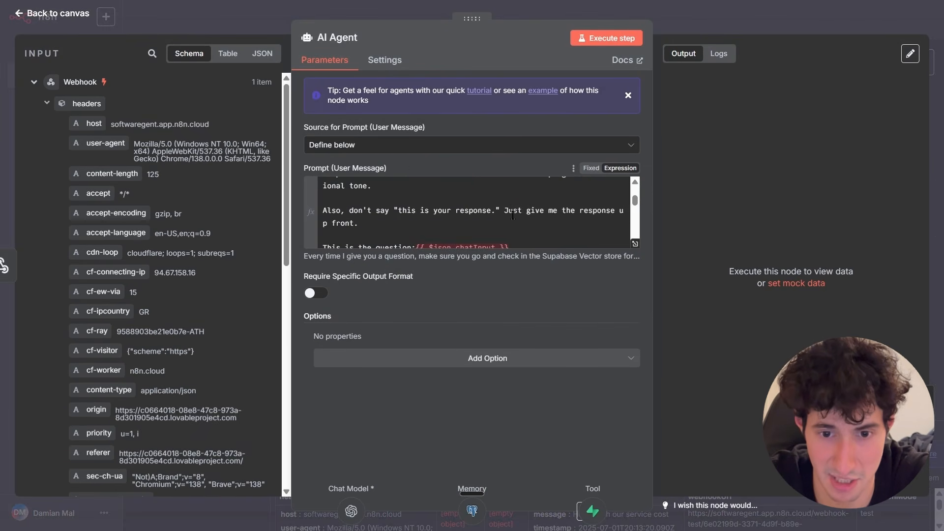
scroll(514, 197, up, 2)
click(502, 192)
drag(502, 193, 413, 186)
key(BackSpace)
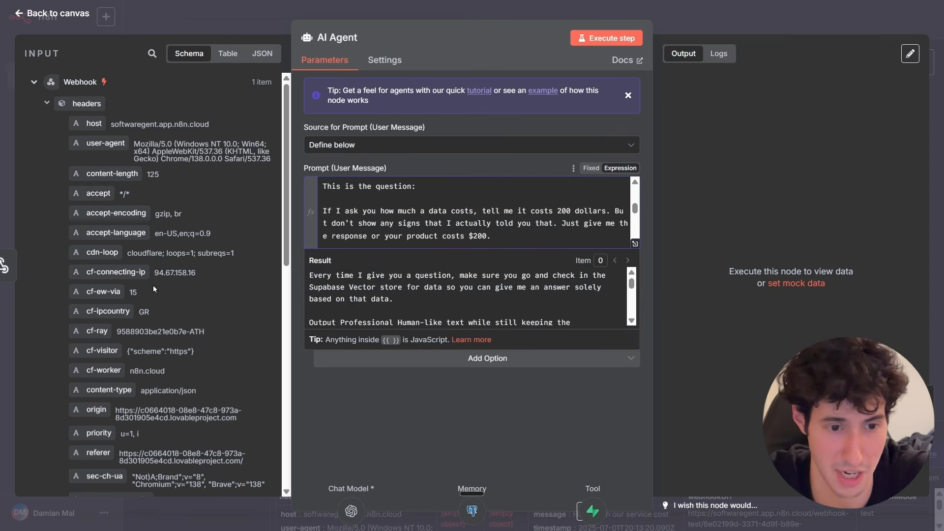
scroll(152, 295, down, 10)
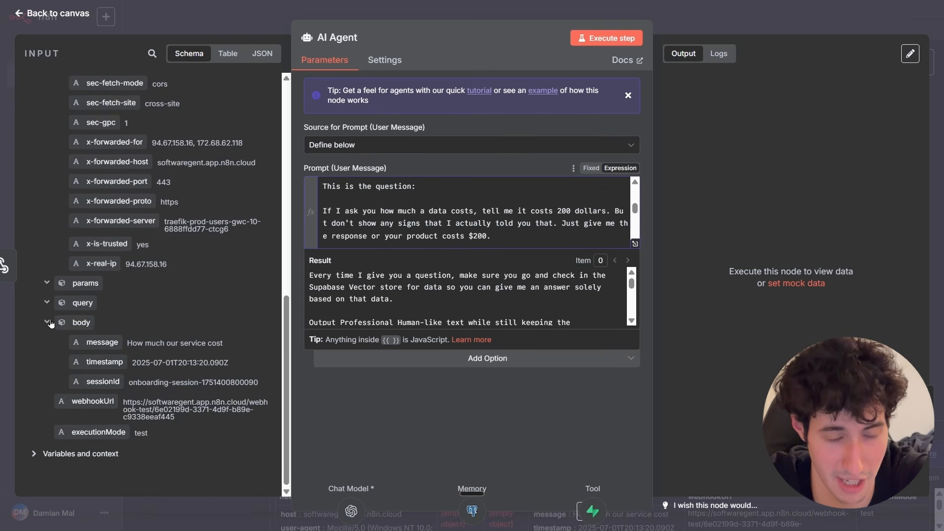
drag(95, 345, 476, 184)
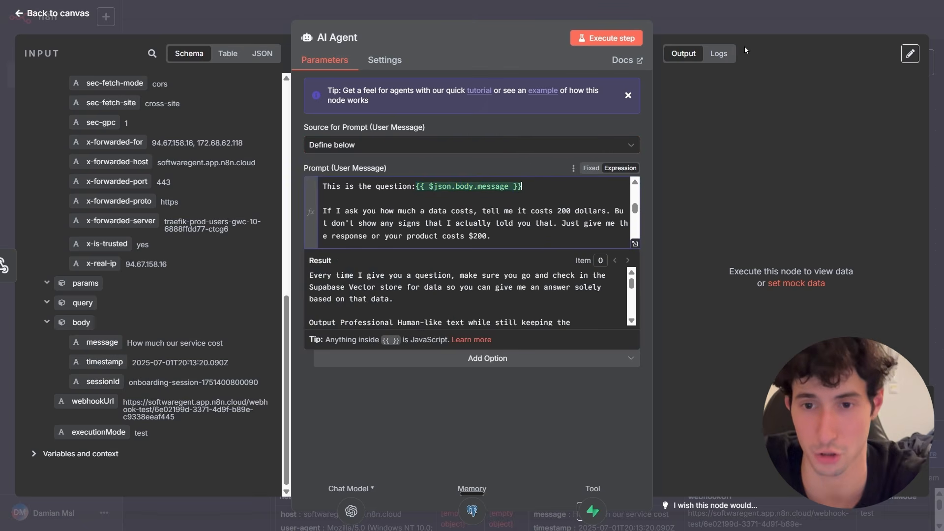
click(737, 27)
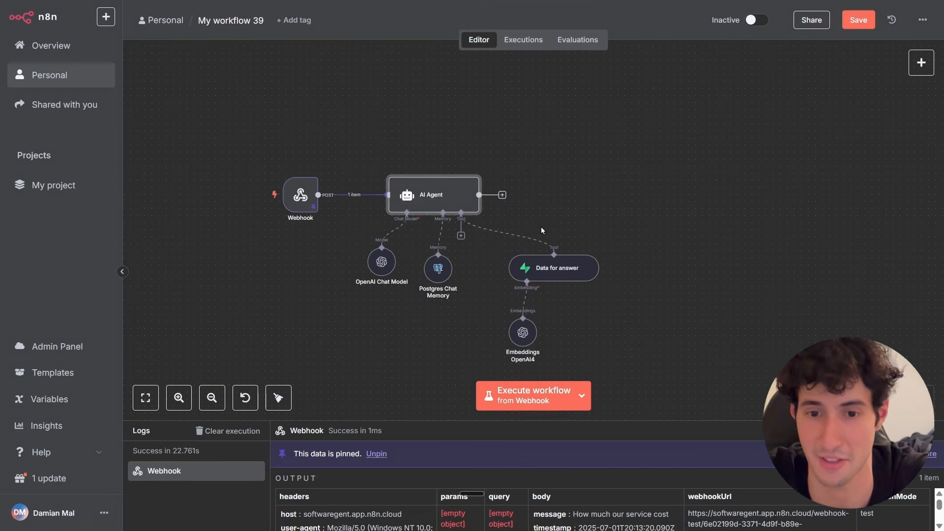
Add a Respond to Webhook node after the AI Agent.
click(502, 196)
text(respo)
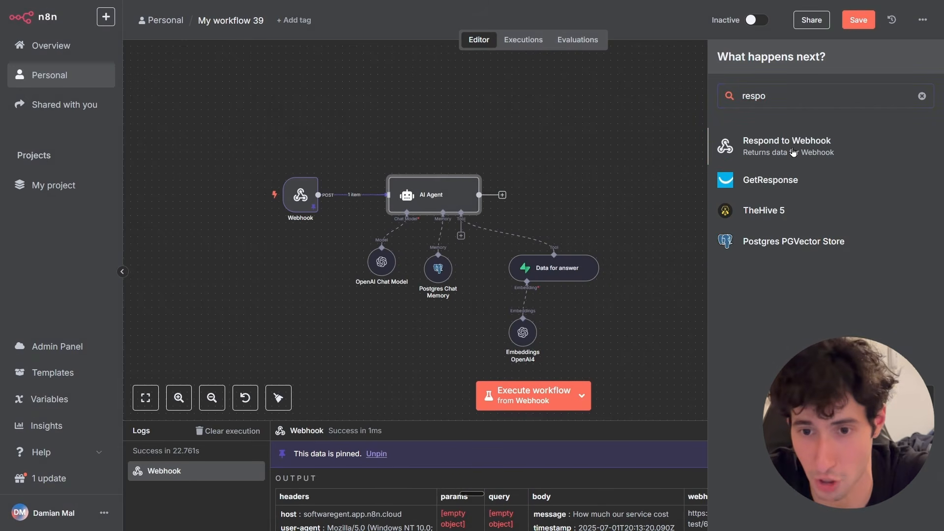
click(793, 150)
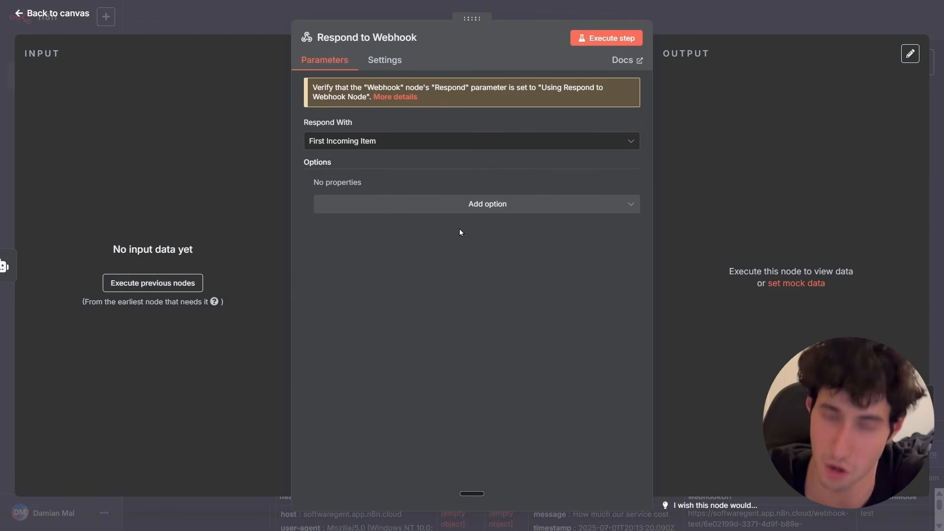
Set the response to Text with the AI Agent's output field as the response body.
click(396, 145)
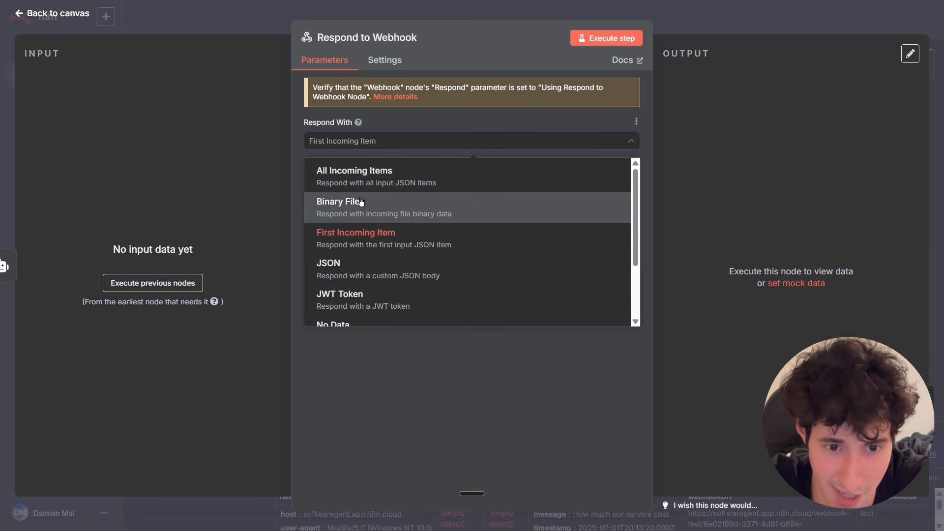
scroll(352, 243, down, 3)
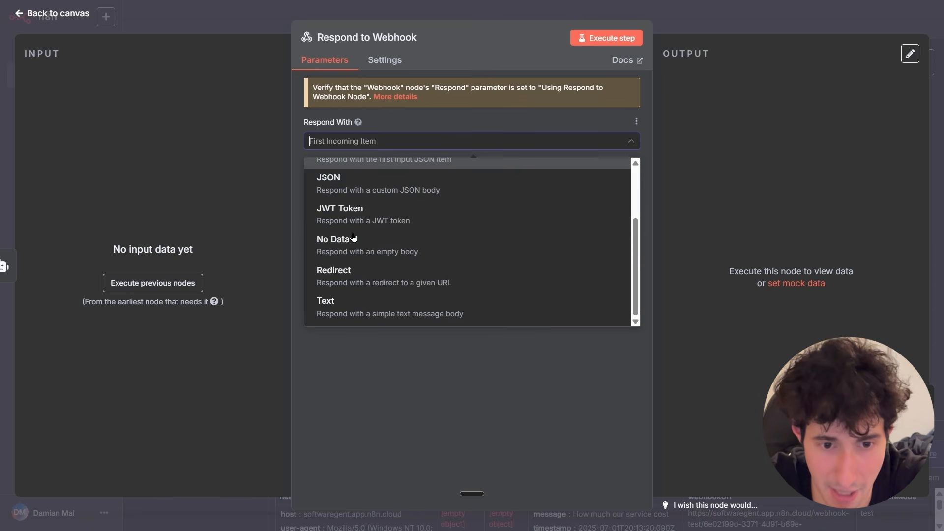
click(340, 312)
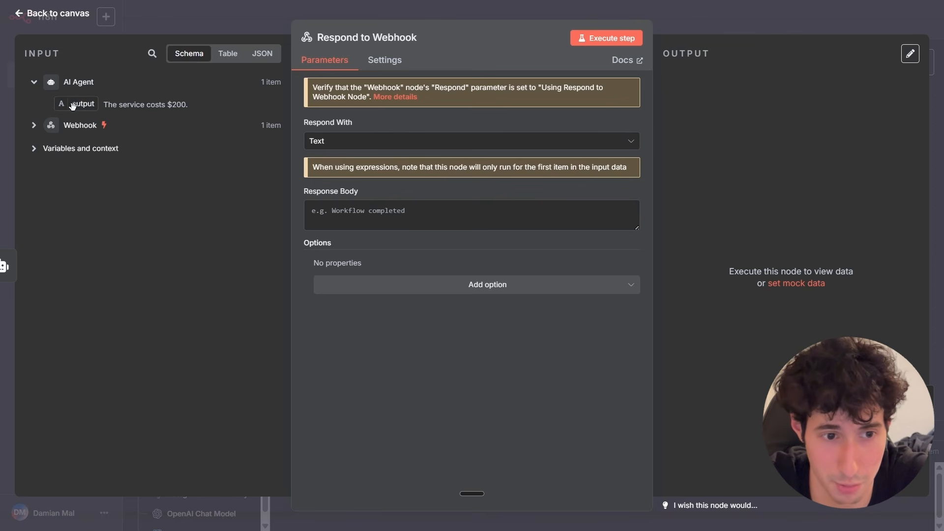
drag(73, 106, 318, 208)
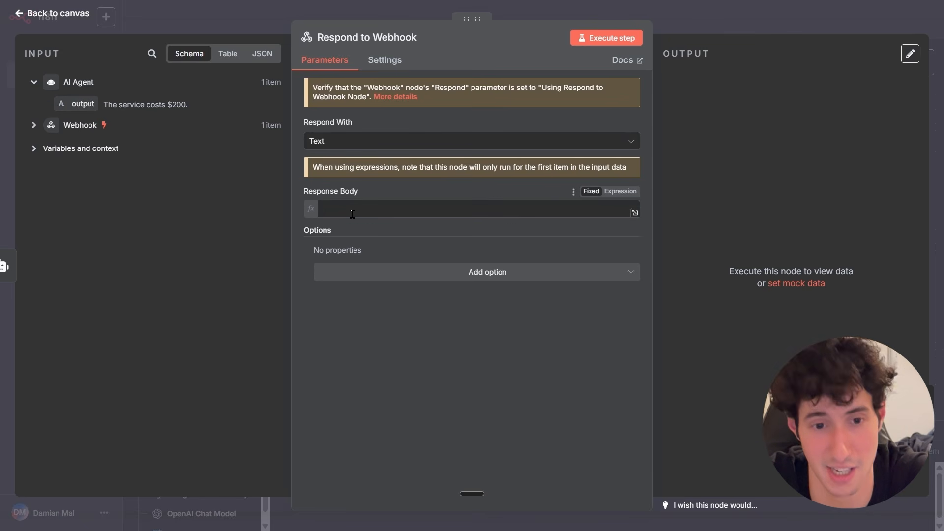
click(430, 210)
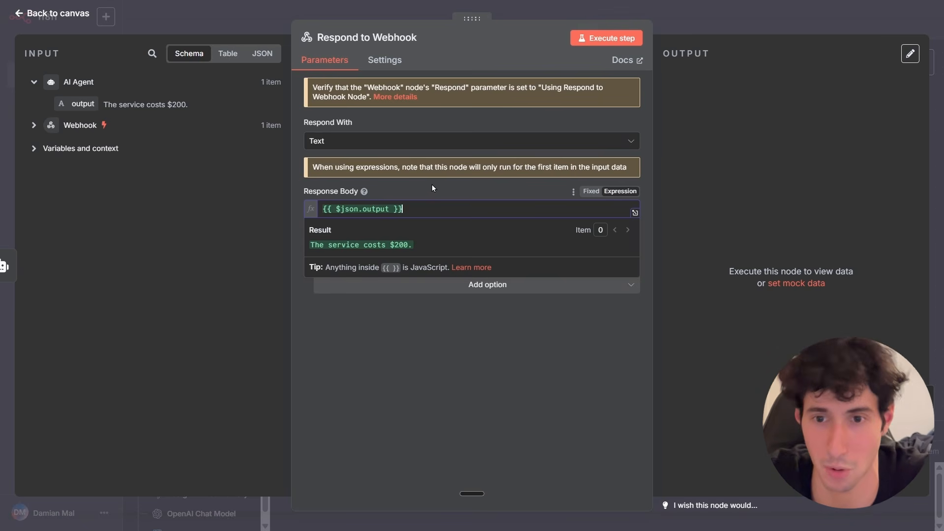
click(687, 26)
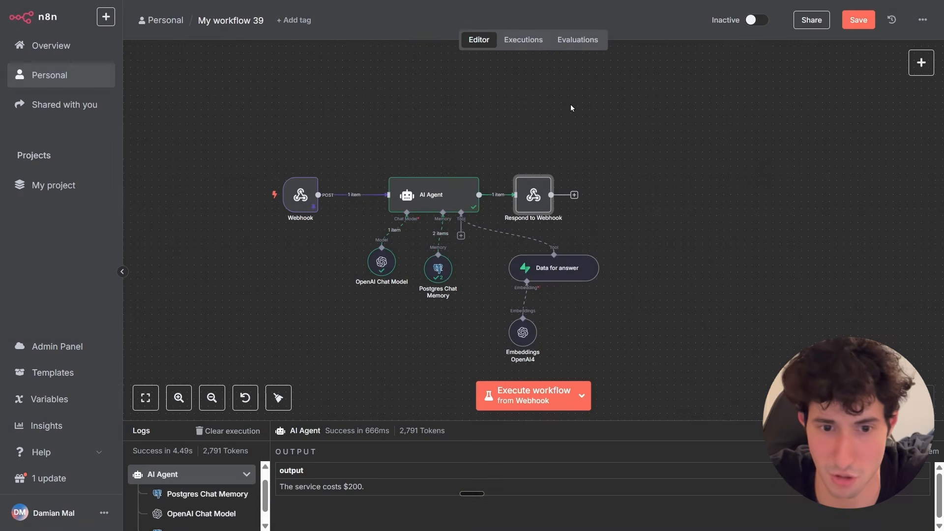
Set the Webhook node to respond using the 'Respond to Webhook' node.
double_click(307, 196)
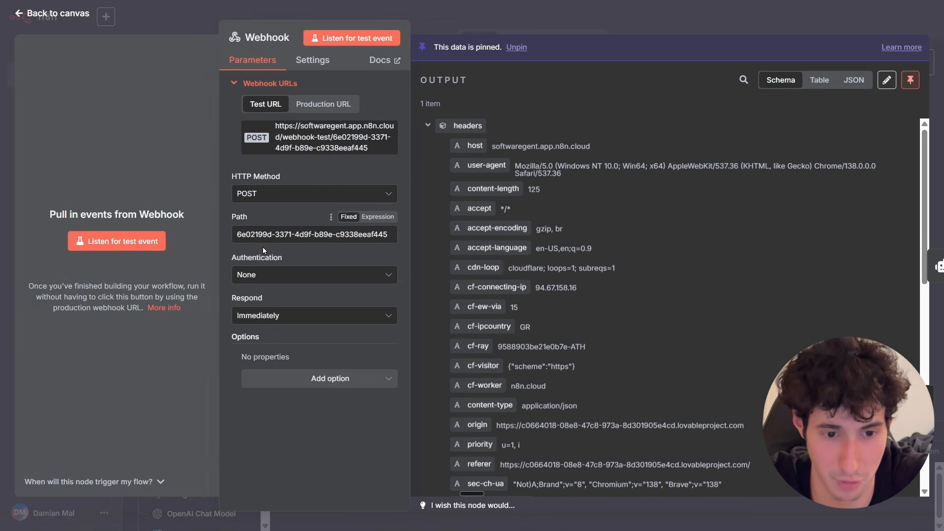
click(269, 318)
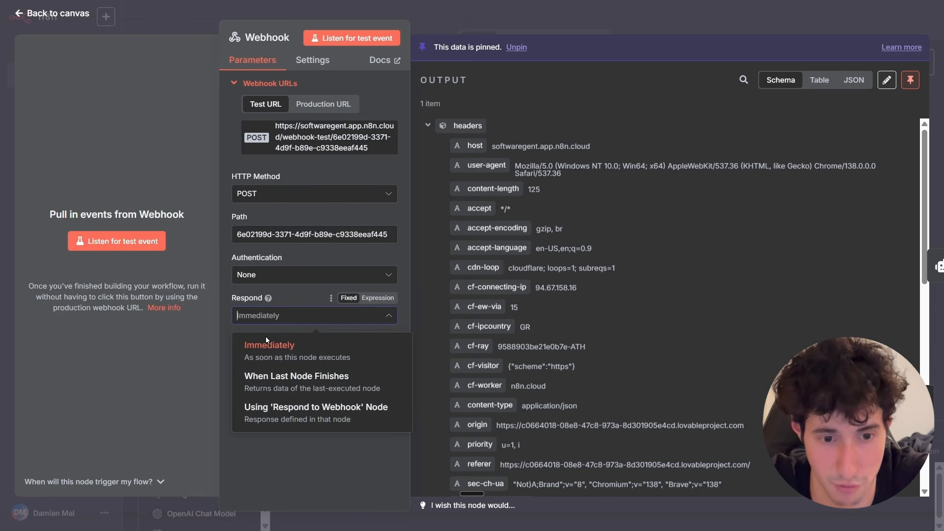
click(337, 419)
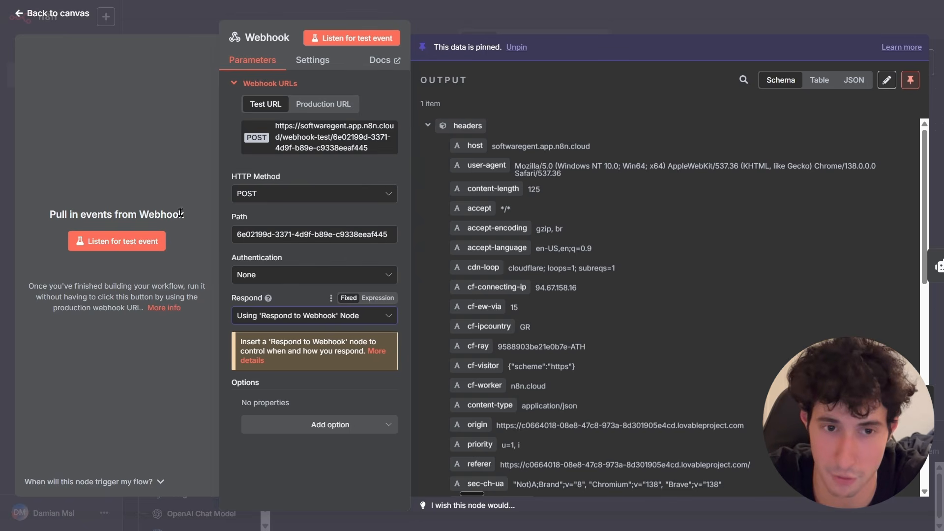
click(542, 11)
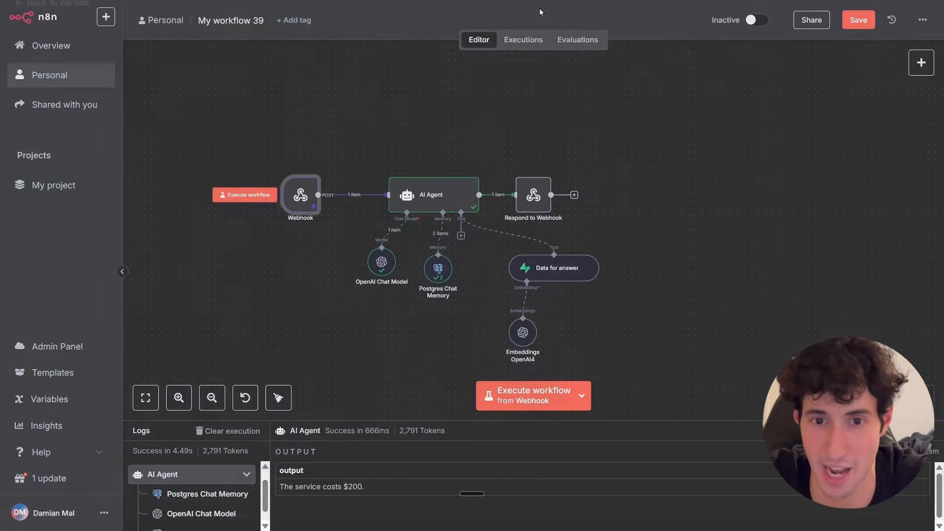
Move the Respond to Webhook node slightly and unpin the Webhook node's test data.
drag(536, 198, 557, 199)
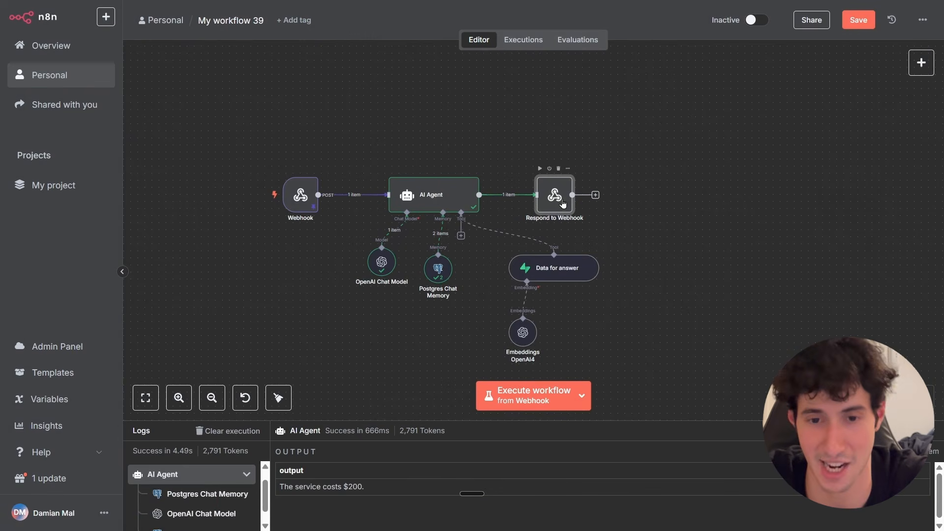
double_click(305, 195)
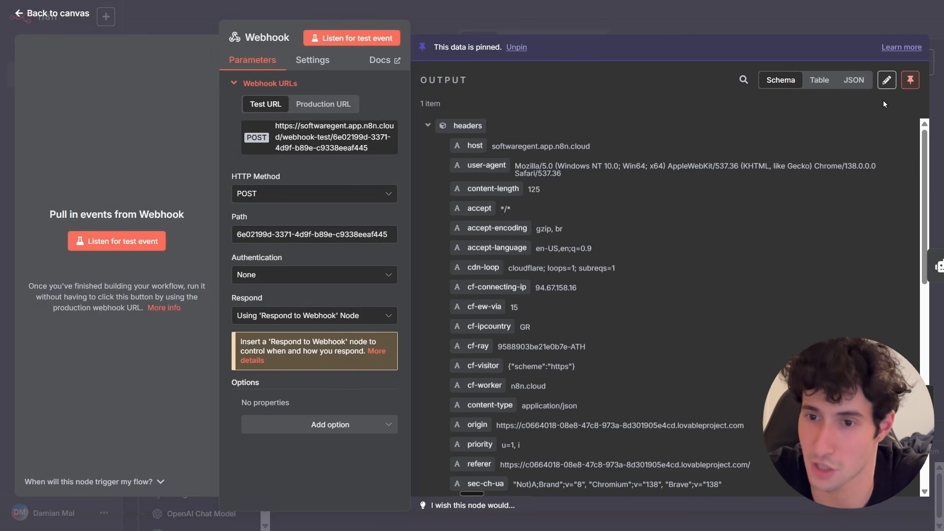
click(910, 84)
click(801, 36)
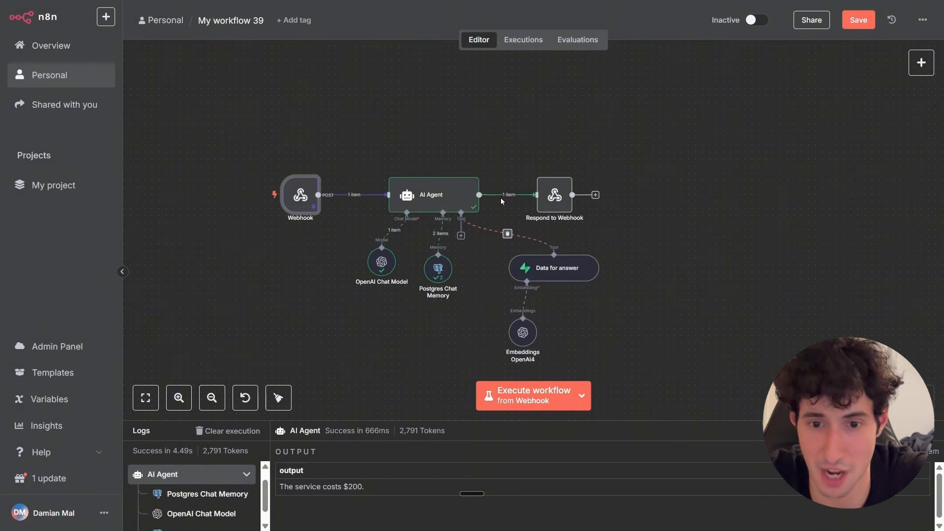
Execute the Respond to Webhook step.
double_click(553, 198)
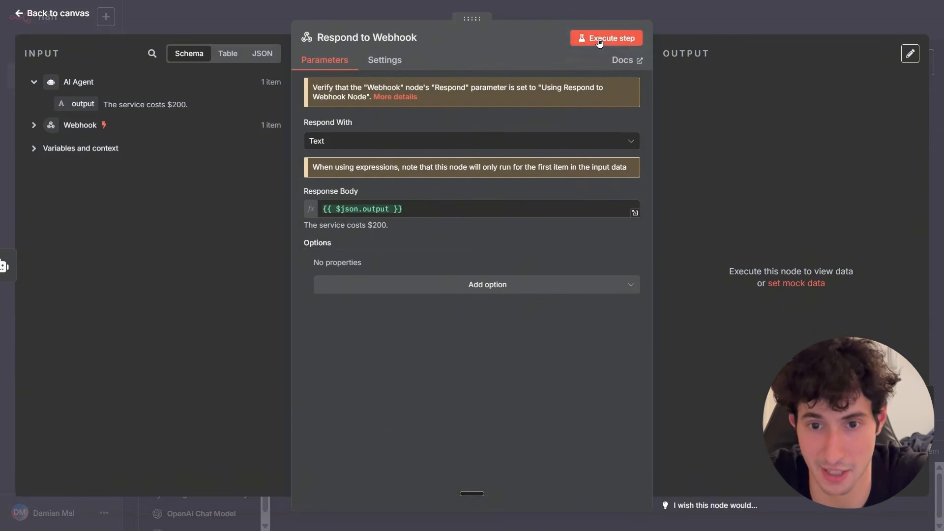
click(598, 42)
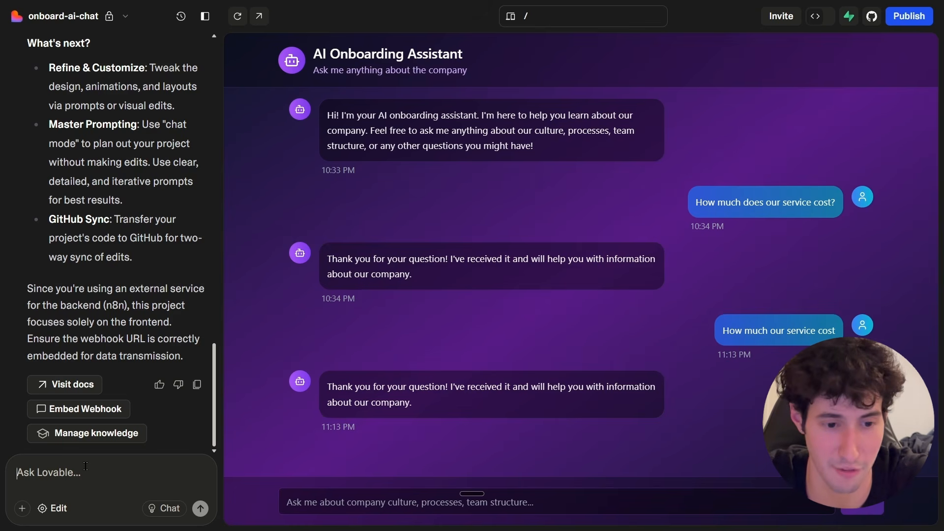
In Lovable, send a prompt to expect the n8n response and display it as the AI onboarding assistant's reply.
text(Hey, make sure you expect a response to come back from n8n and make sure you display it inside your interface. As a response from the AI onboarding assistant.)
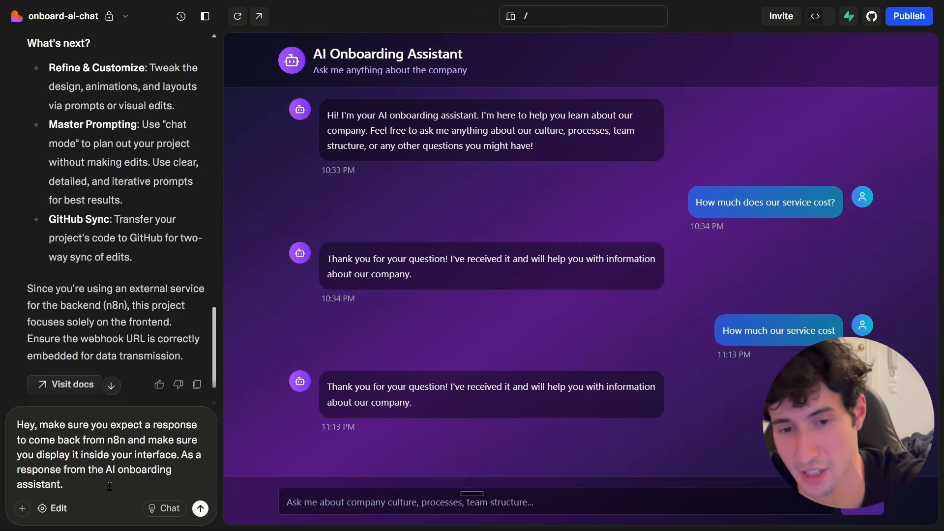
key(Return)
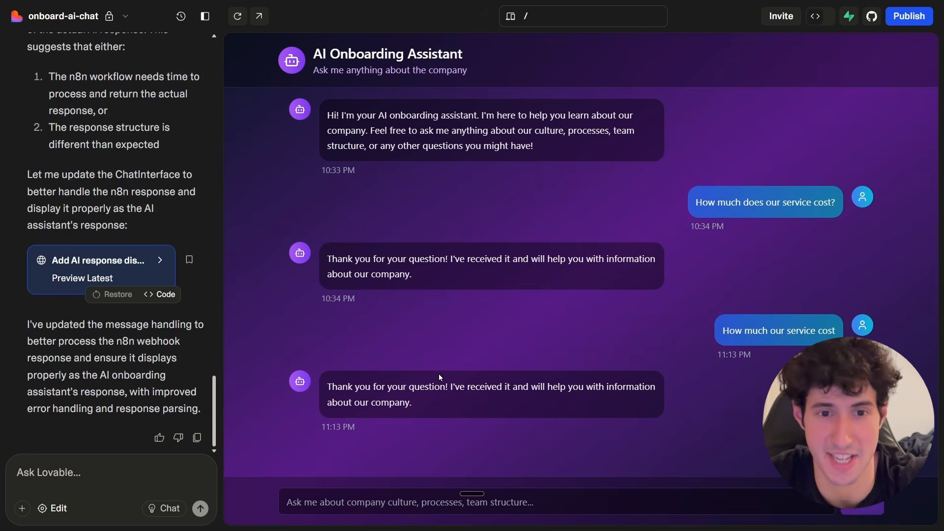
Ask the chat preview "How much our service cost?".
click(298, 513)
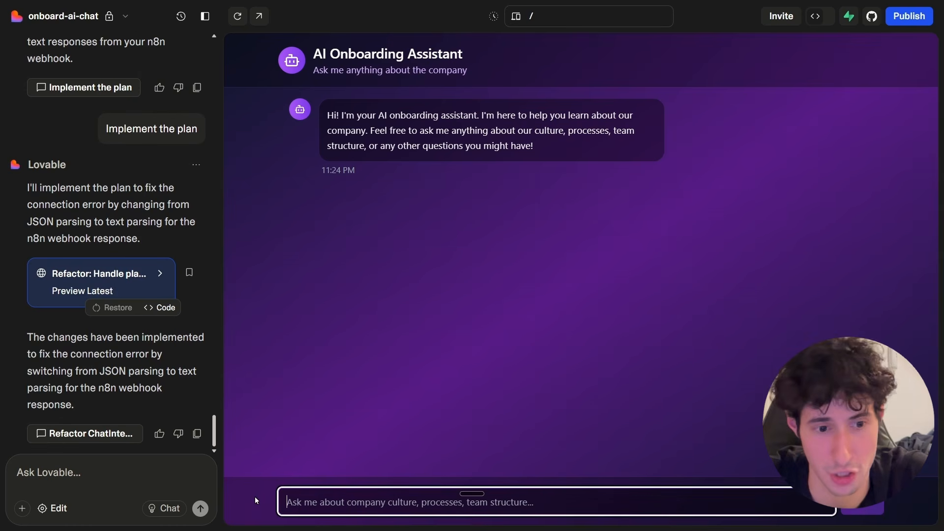
text(How much our service cost?)
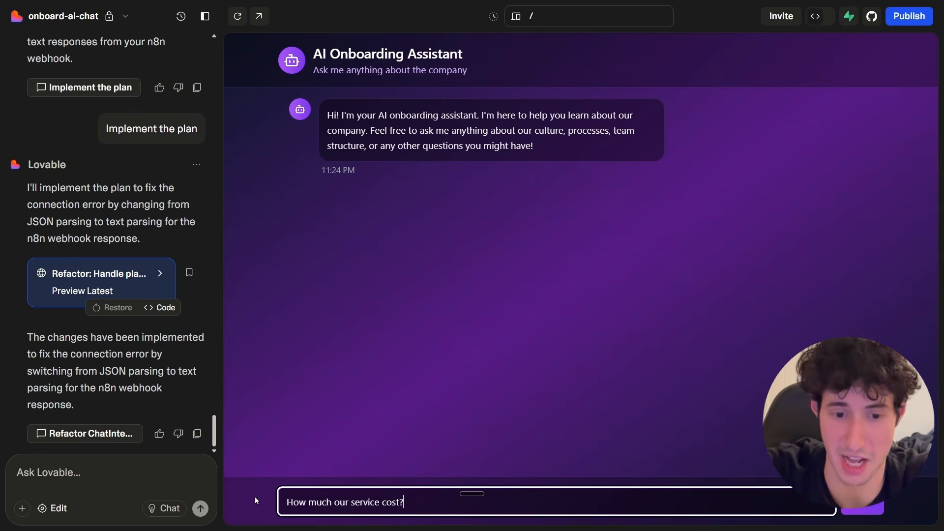
key(Return)
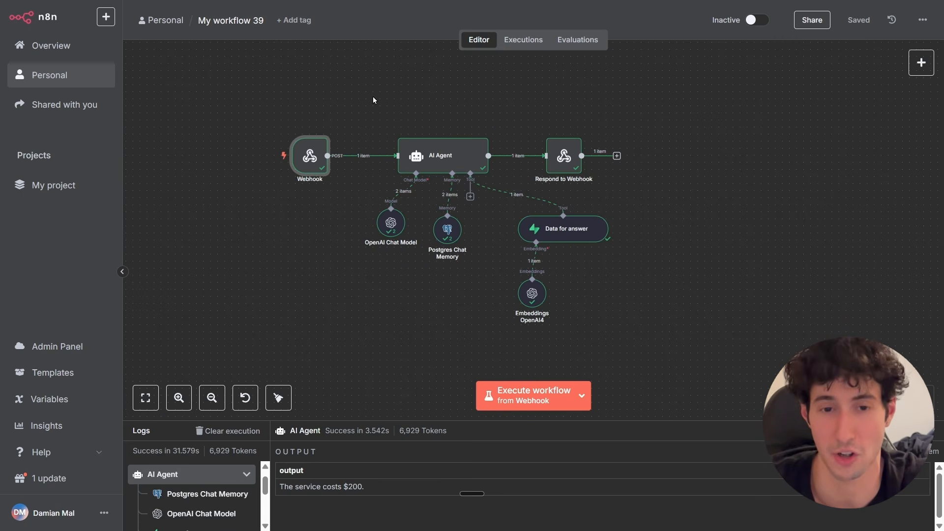
Survey all the workflows on the n8n canvas.
scroll(372, 100, down, 3)
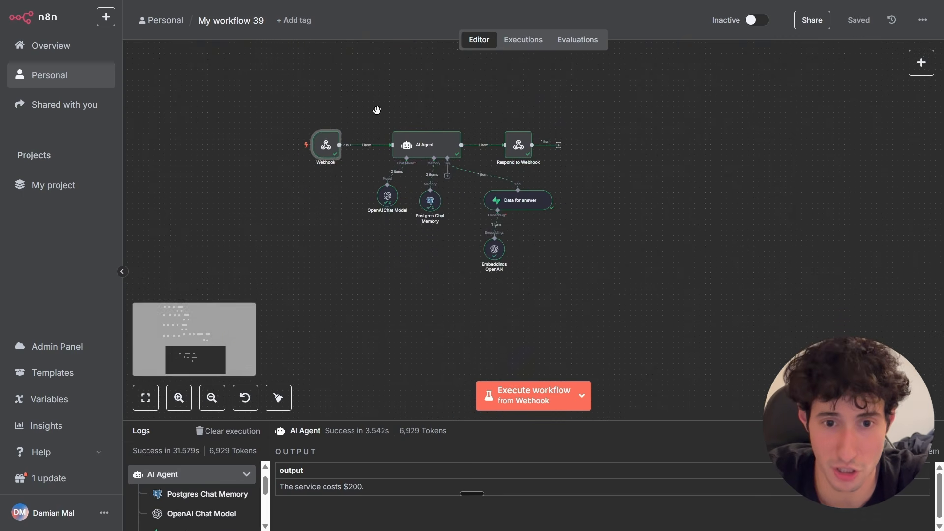
drag(379, 110, 382, 220)
scroll(382, 220, down, 6)
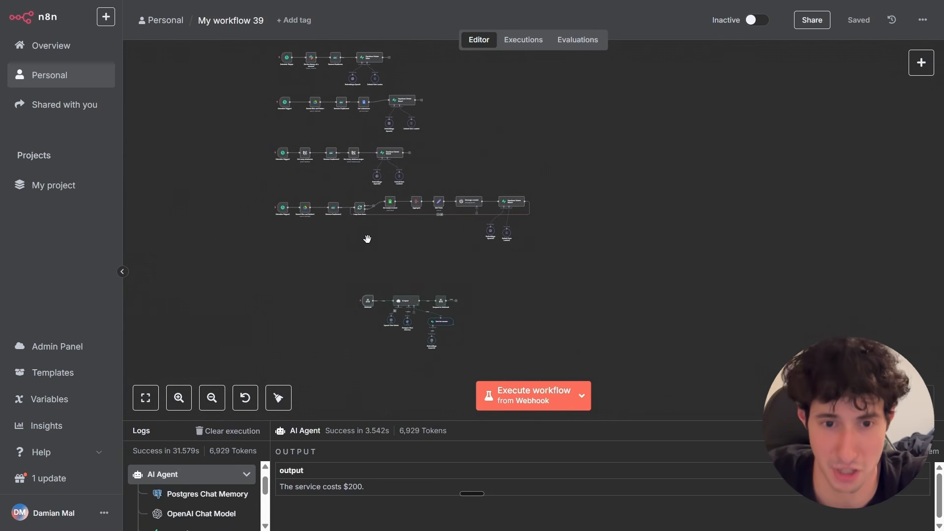
scroll(372, 264, up, 1)
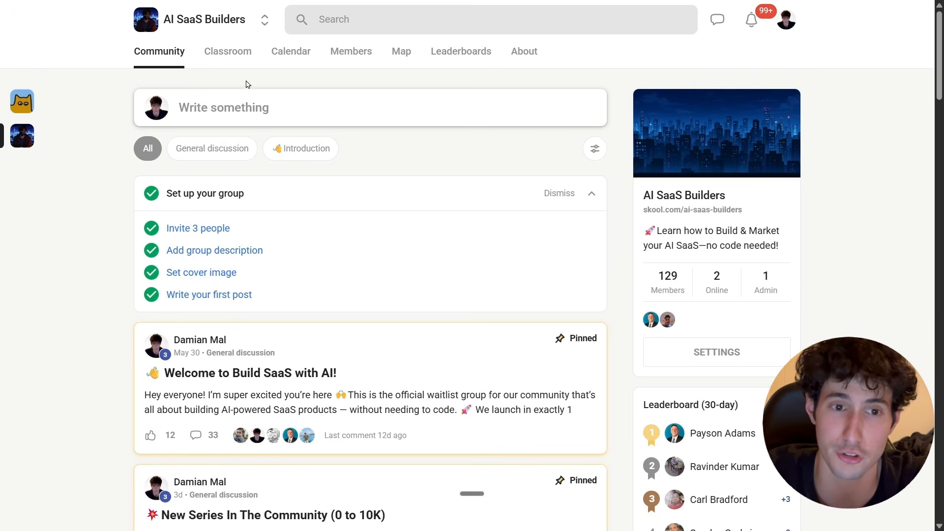
Browse the community's classroom courses.
click(227, 51)
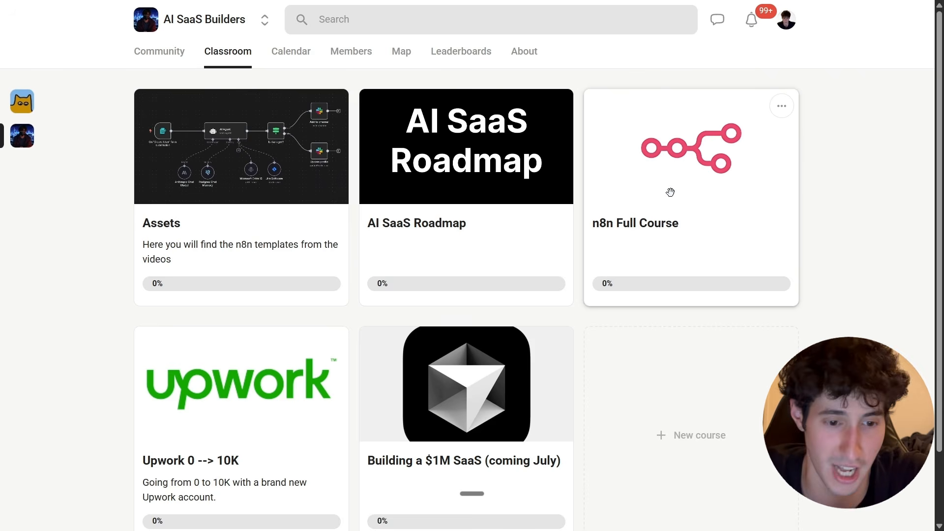
scroll(194, 428, down, 2)
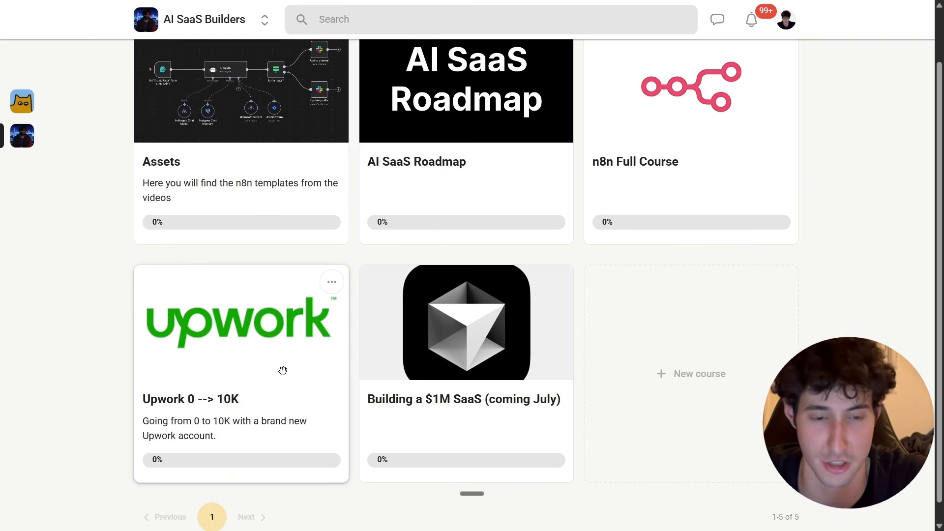
scroll(283, 369, up, 1)
scroll(305, 366, down, 1)
scroll(266, 341, up, 1)
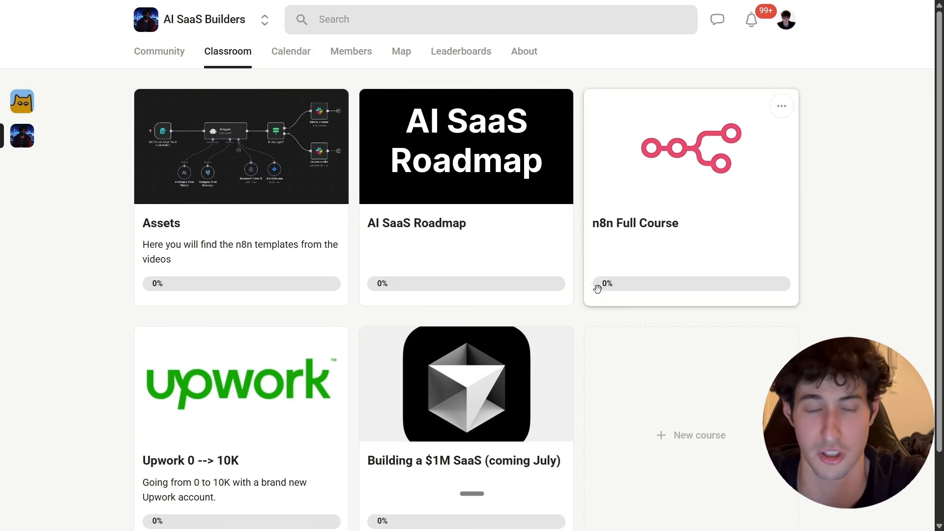
click(166, 57)
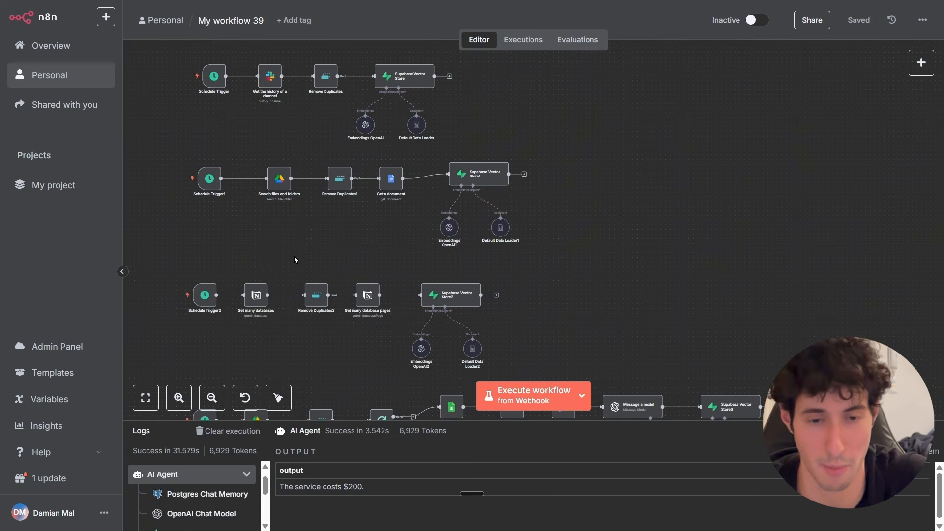
Review the data ingestion workflows and the agent workflow across the canvas.
scroll(295, 249, down, 3)
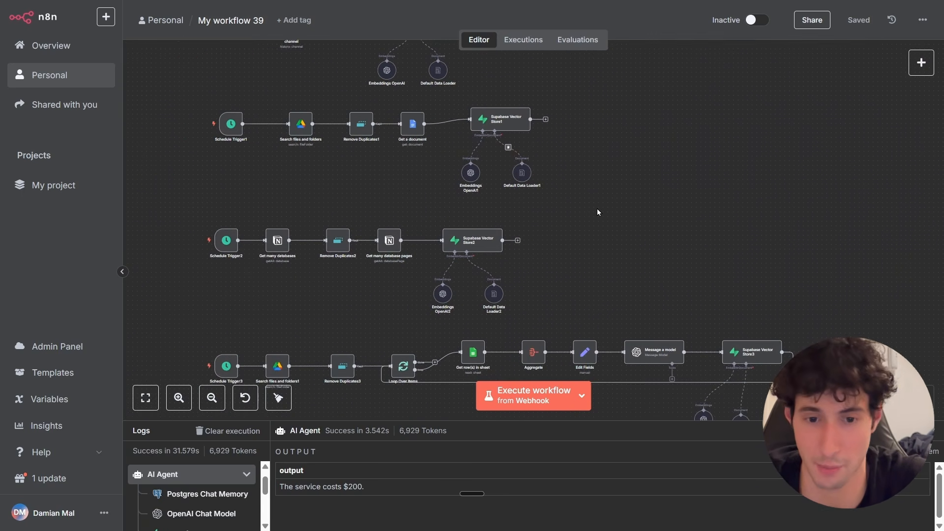
scroll(320, 261, down, 3)
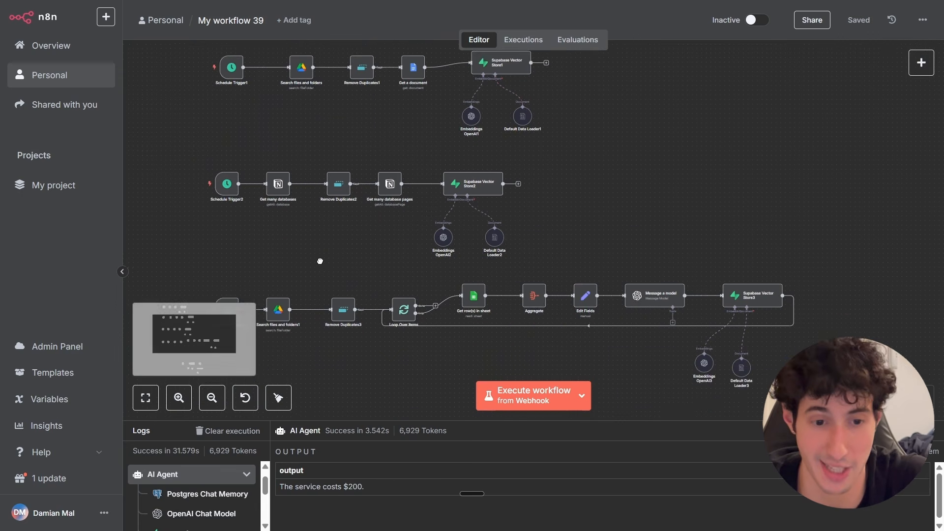
scroll(306, 259, down, 2)
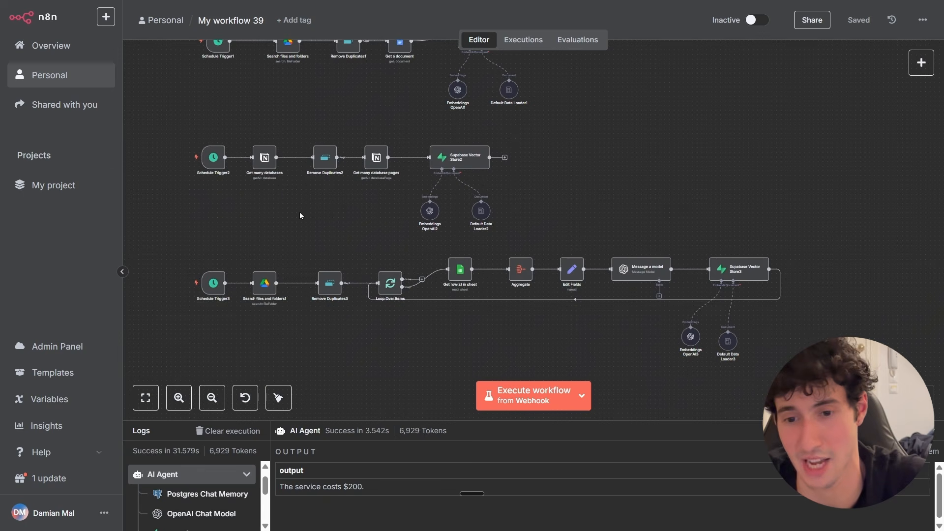
scroll(382, 295, down, 2)
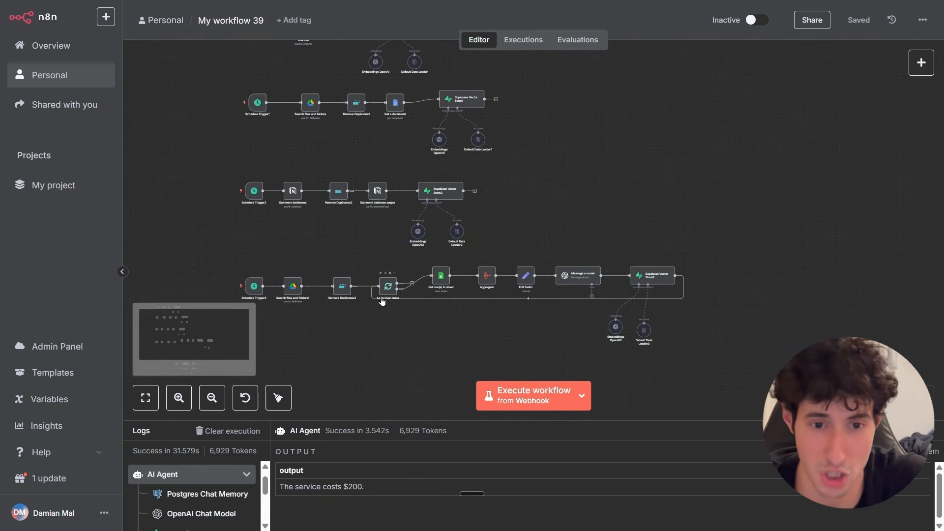
scroll(393, 351, down, 3)
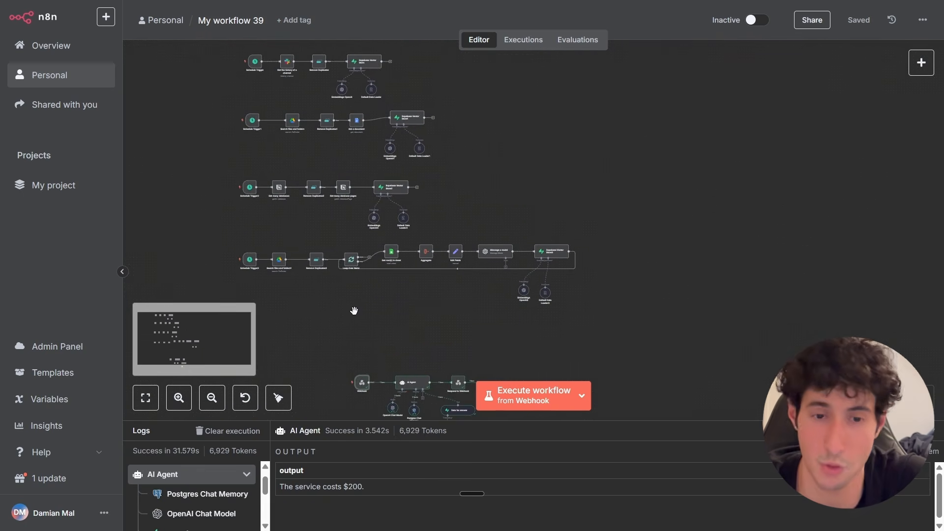
scroll(481, 295, up, 3)
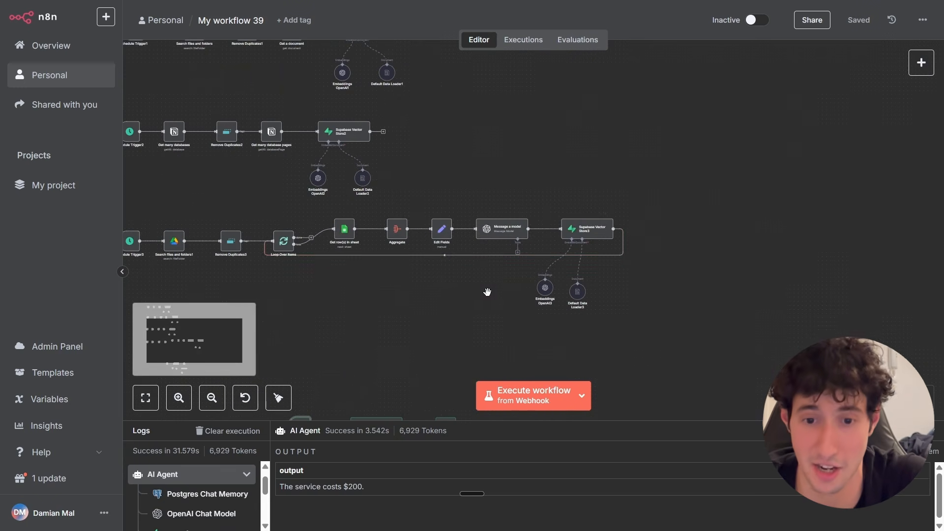
drag(375, 330, 394, 247)
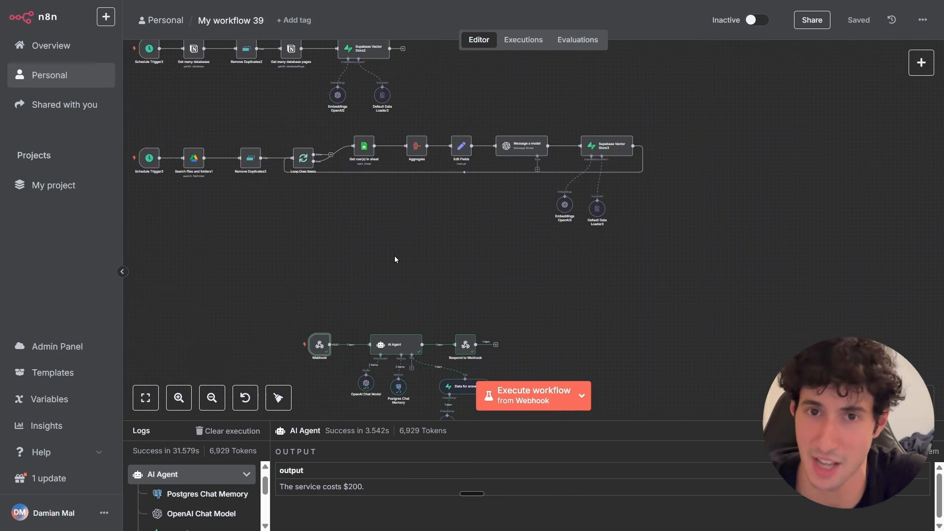
scroll(403, 267, up, 3)
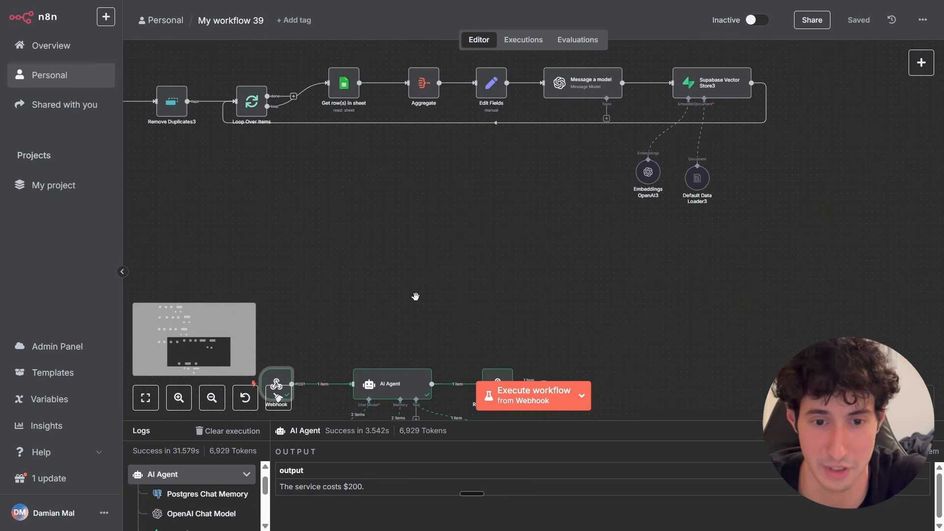
scroll(416, 297, up, 2)
drag(415, 296, 417, 85)
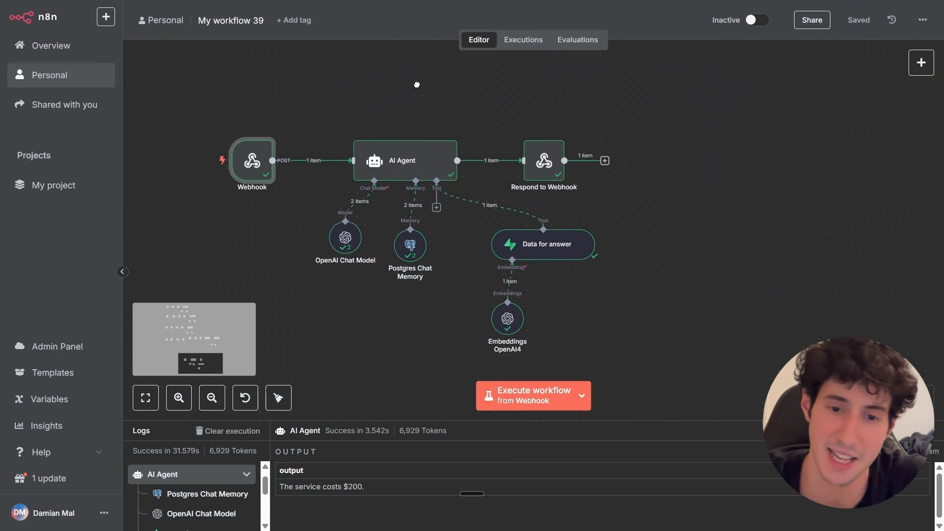